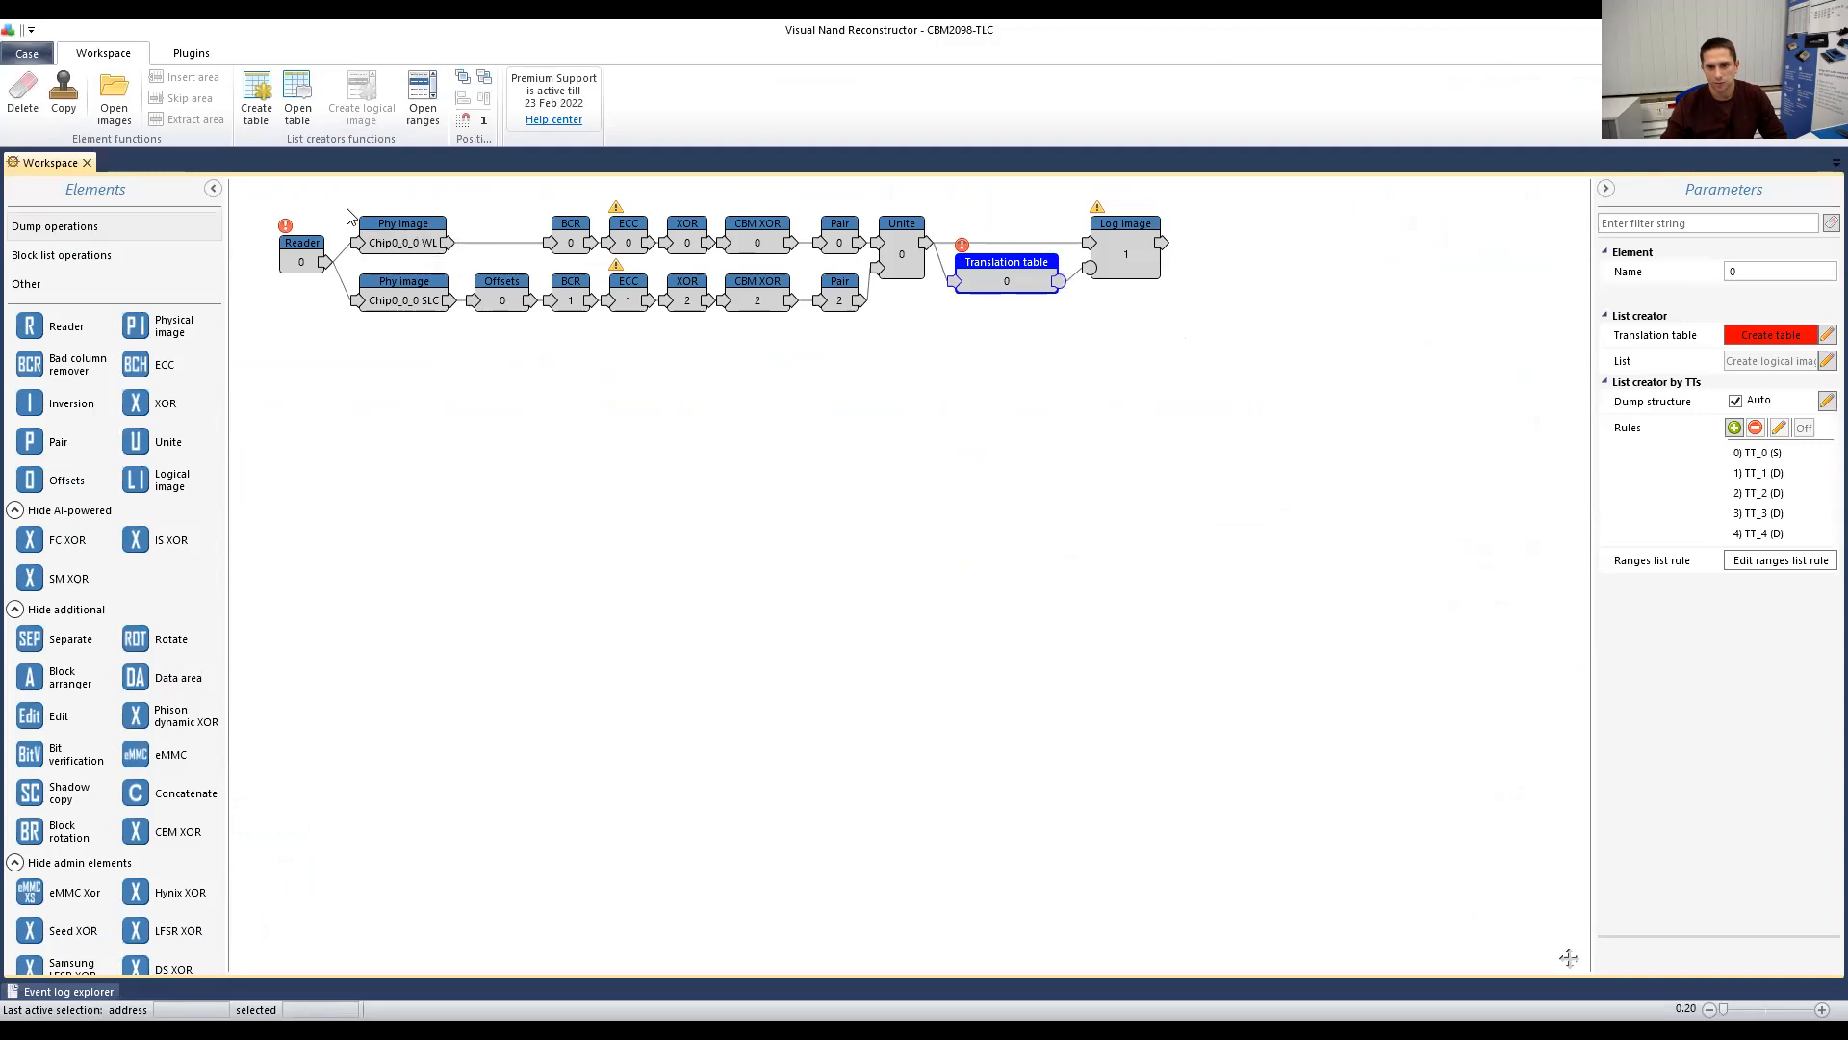
Step: Compare the parameters of the Chip0_0_0 WL and Chip0_0_0 SLC physical images
{"action": "left_click", "coordinate": [410, 247]}
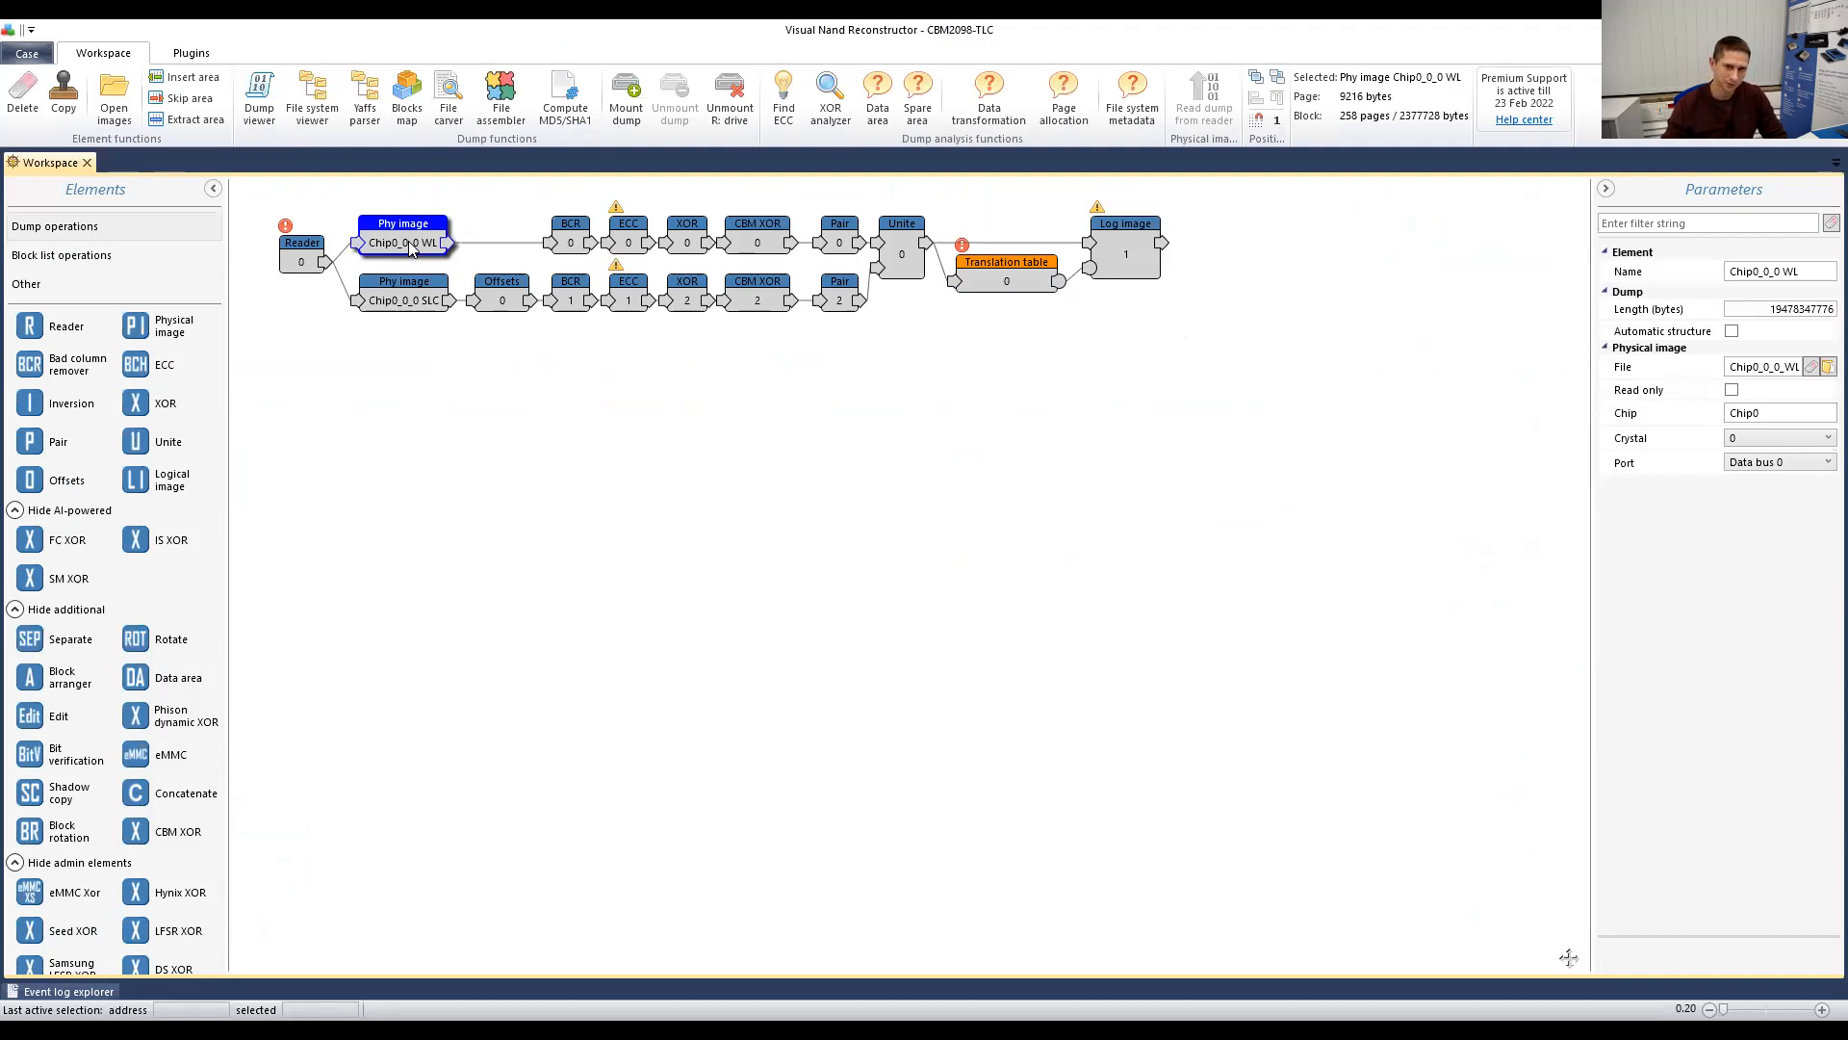
{"action": "left_click", "coordinate": [396, 304]}
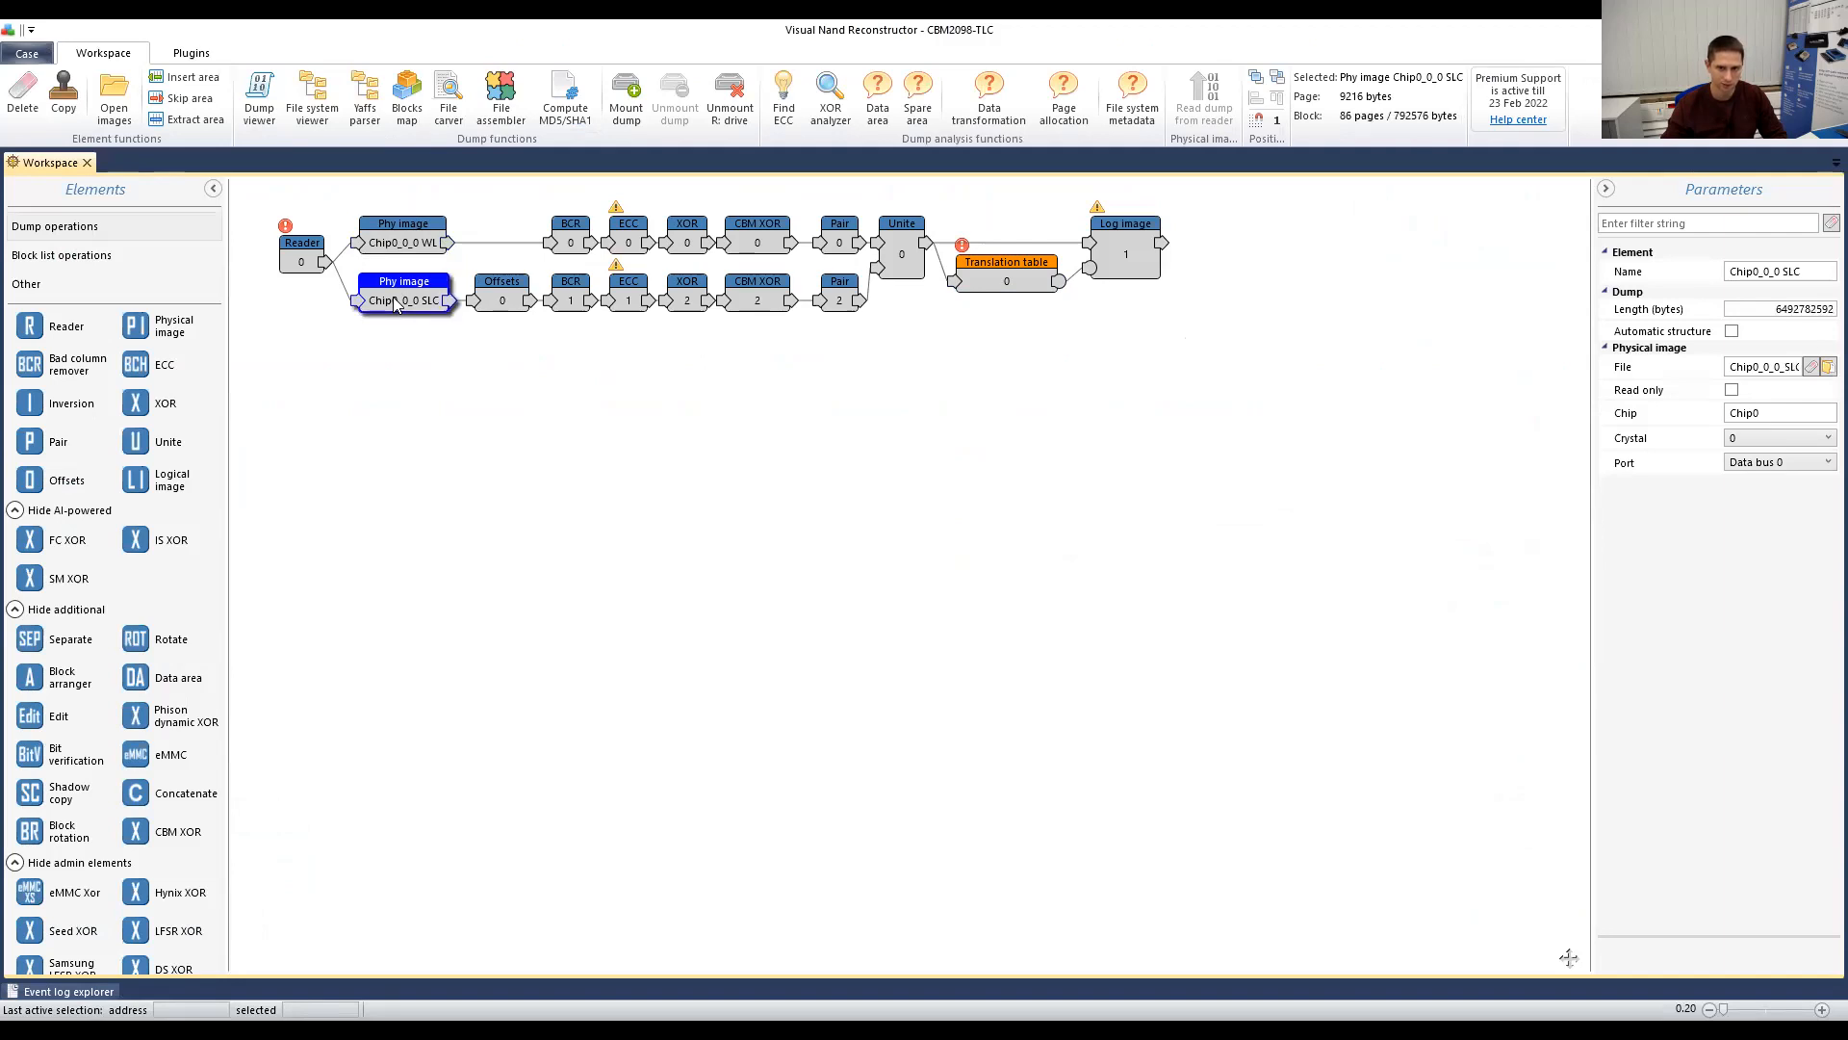
{"action": "left_click", "coordinate": [407, 243]}
{"action": "left_click", "coordinate": [404, 301]}
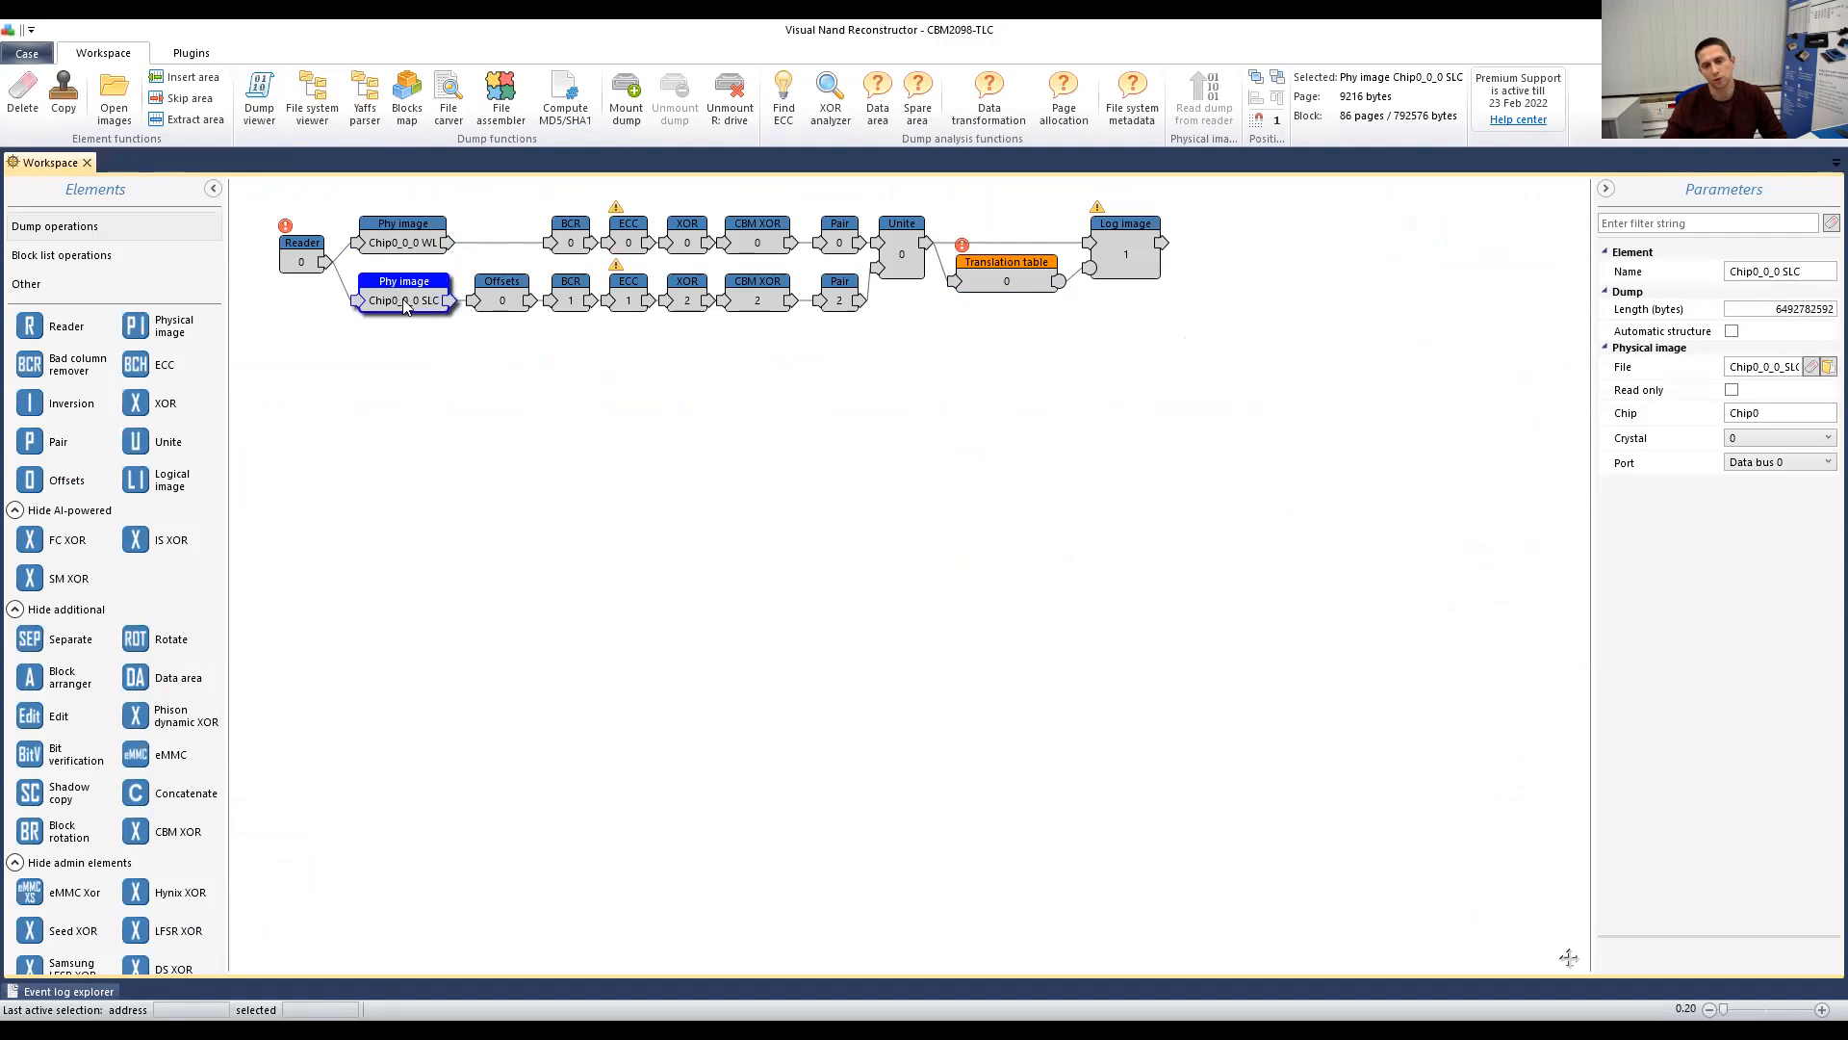
Step: Examine the bitmap of the Chip0_0_0 SLC physical image for its repeating column and block patterns, and close the view
{"action": "double_click", "coordinate": [403, 298]}
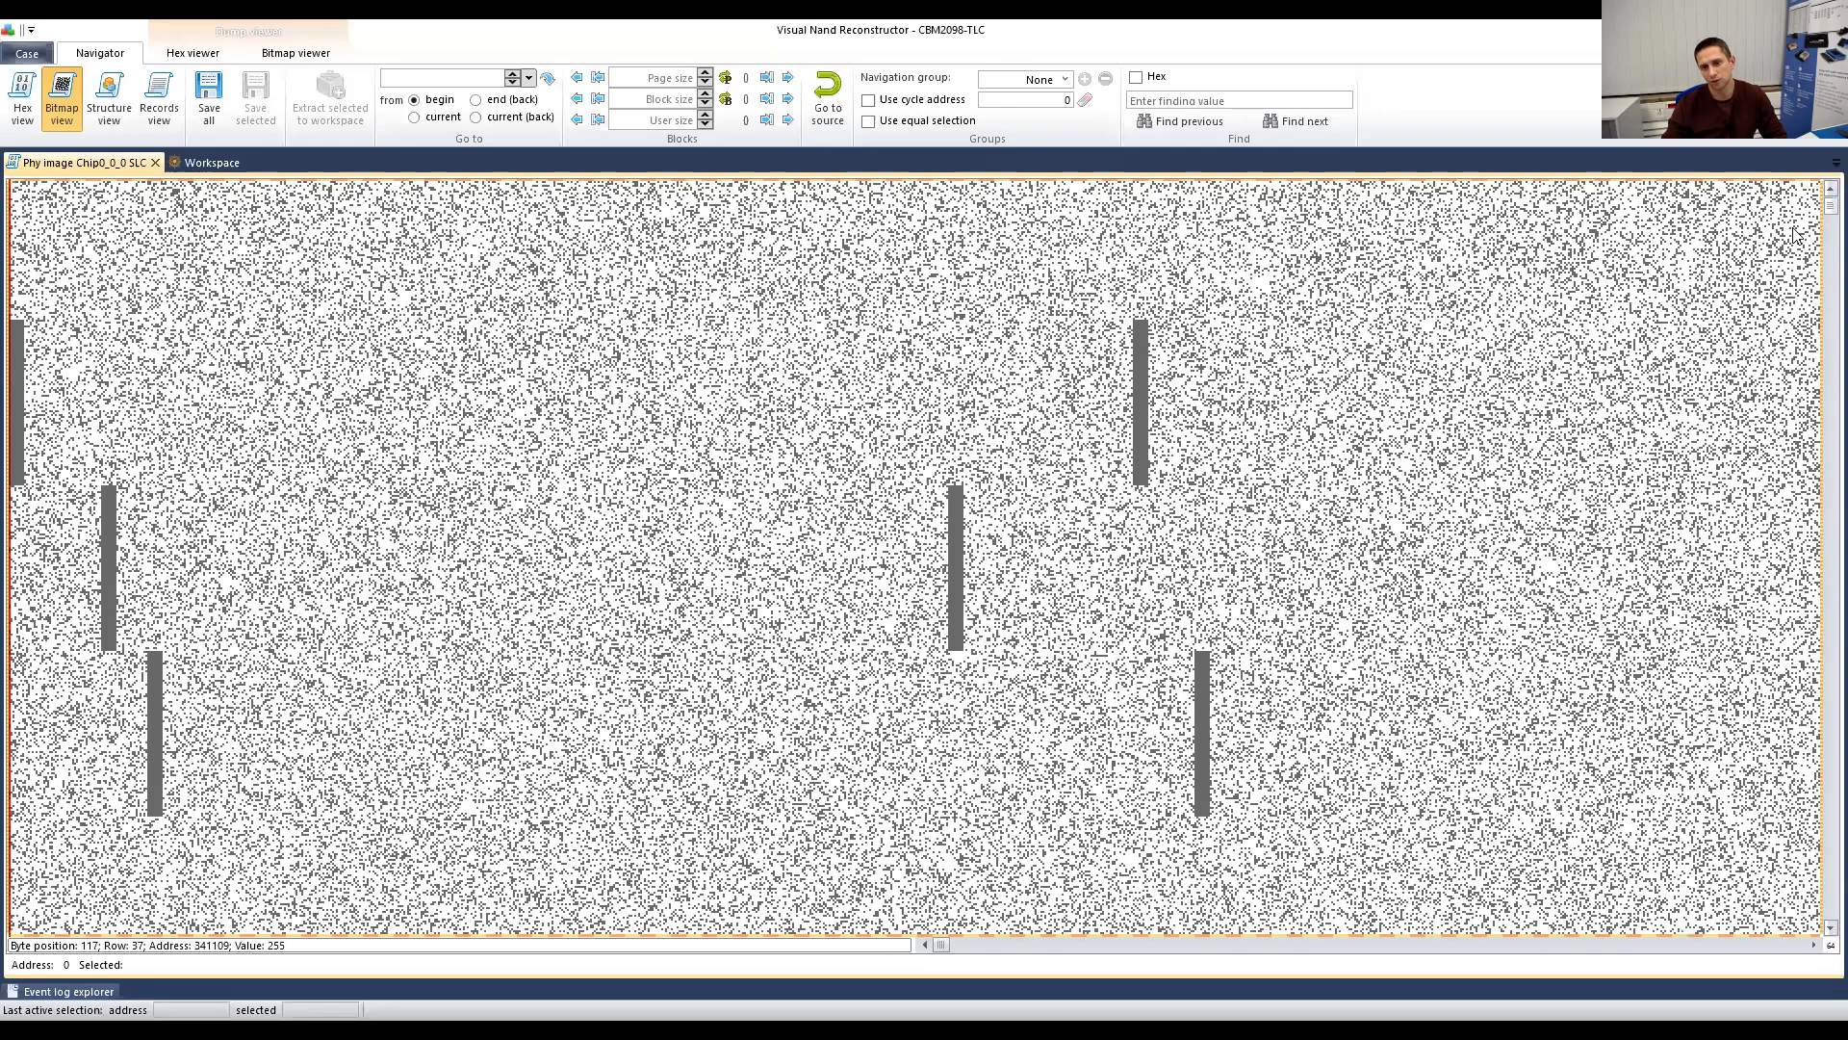
{"action": "scroll", "coordinate": [1795, 231], "scroll_direction": "down", "scroll_amount": 1}
{"action": "left_click", "coordinate": [582, 287]}
{"action": "scroll", "coordinate": [585, 452], "scroll_direction": "up", "scroll_amount": 3}
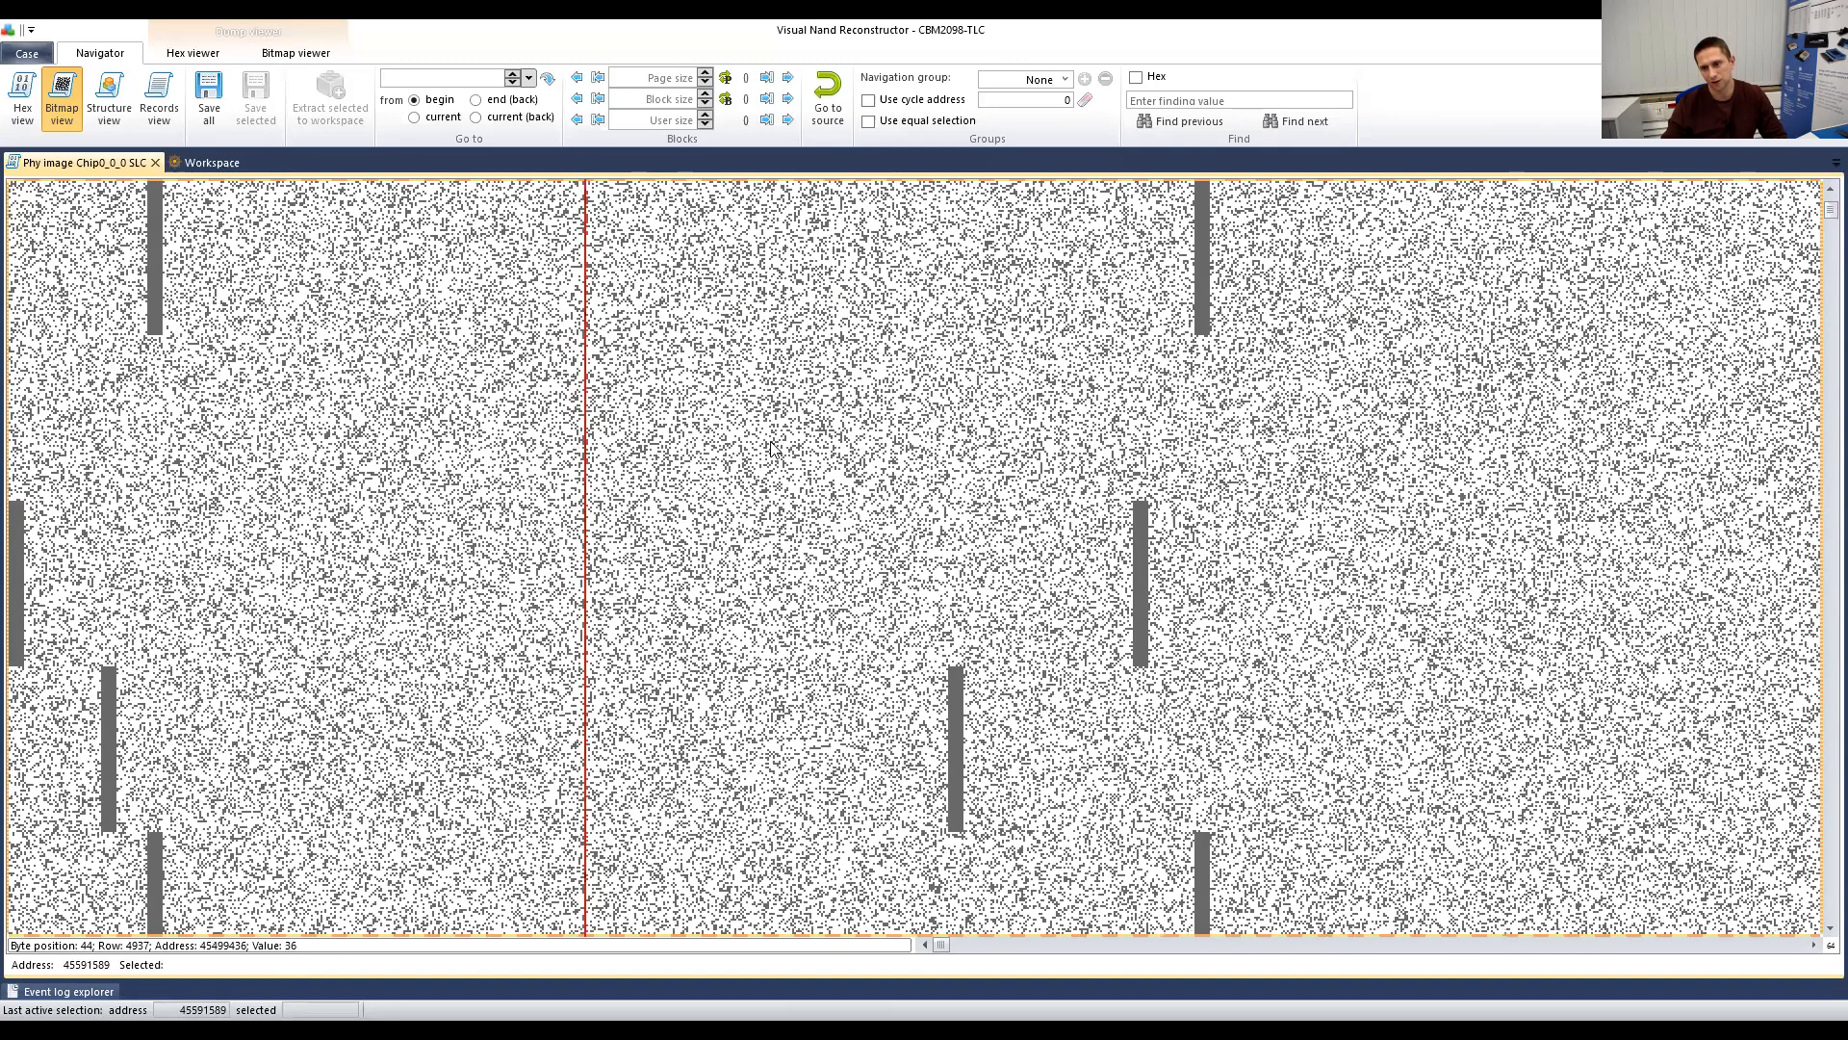
{"action": "scroll", "coordinate": [1822, 240], "scroll_direction": "down", "scroll_amount": 3}
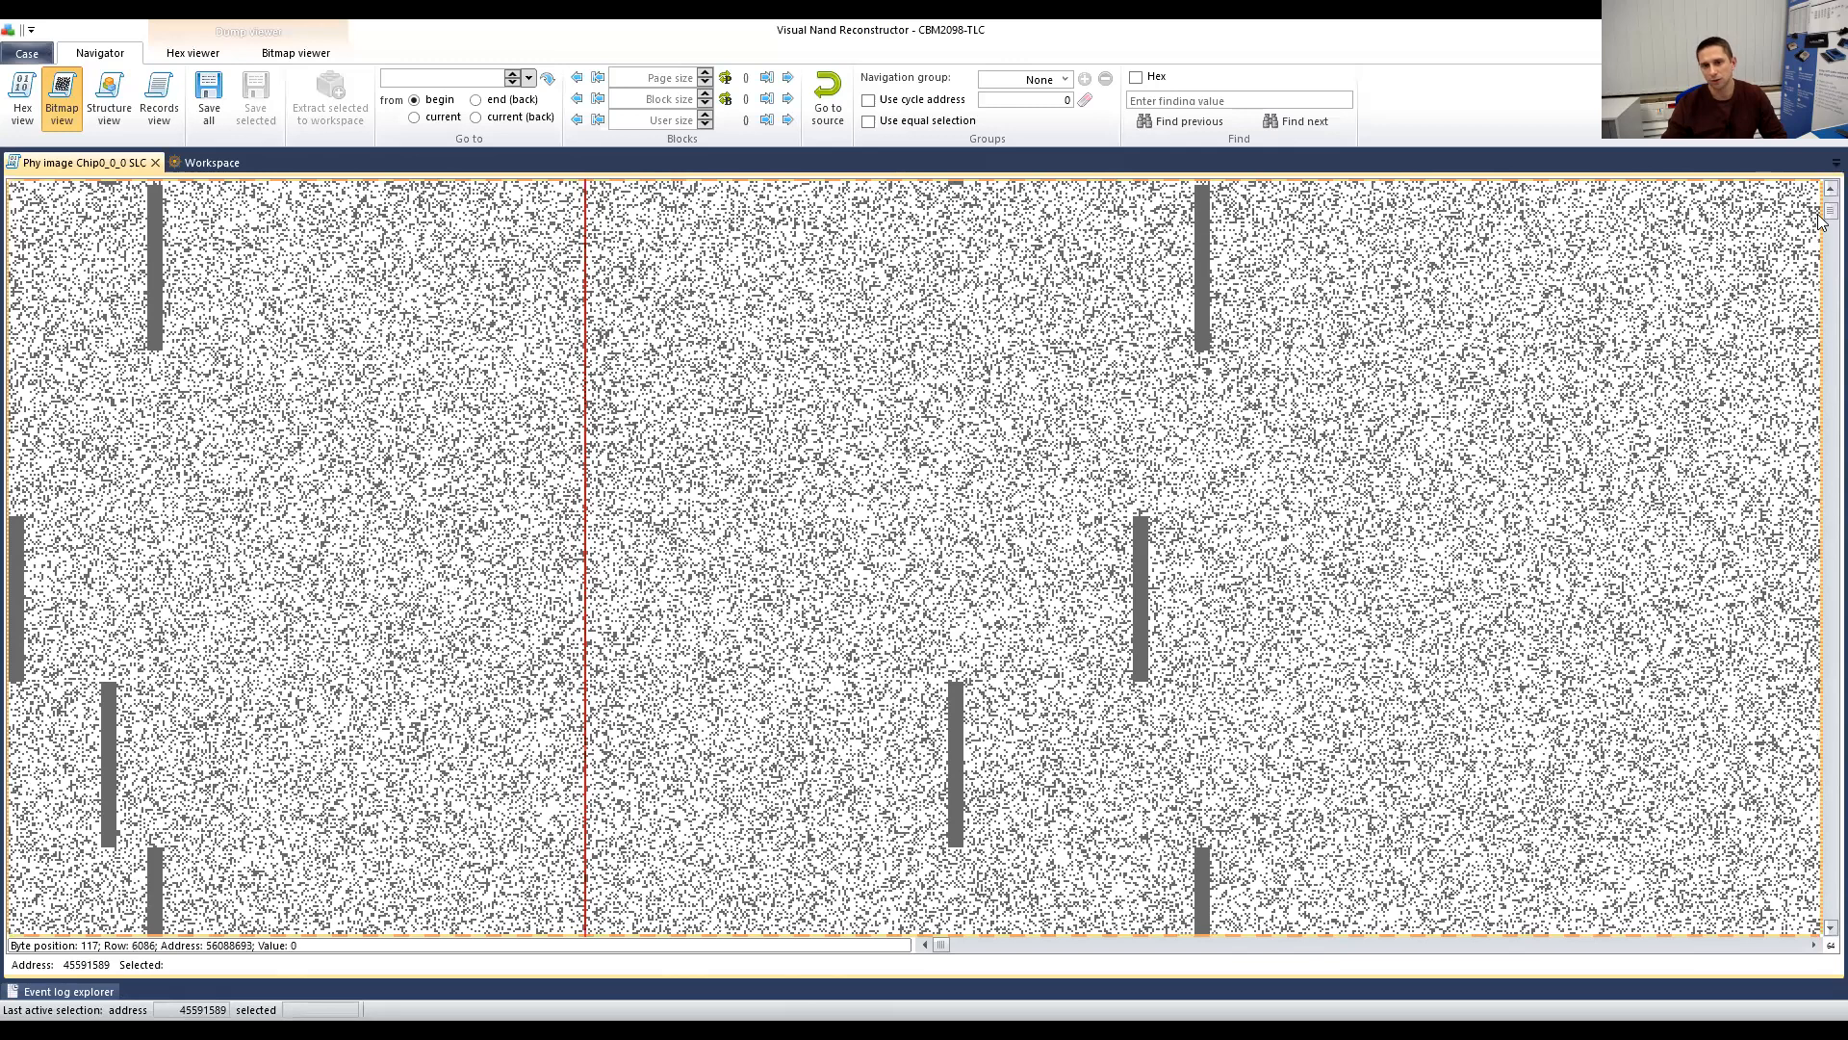
{"action": "scroll", "coordinate": [1820, 223], "scroll_direction": "down", "scroll_amount": 3}
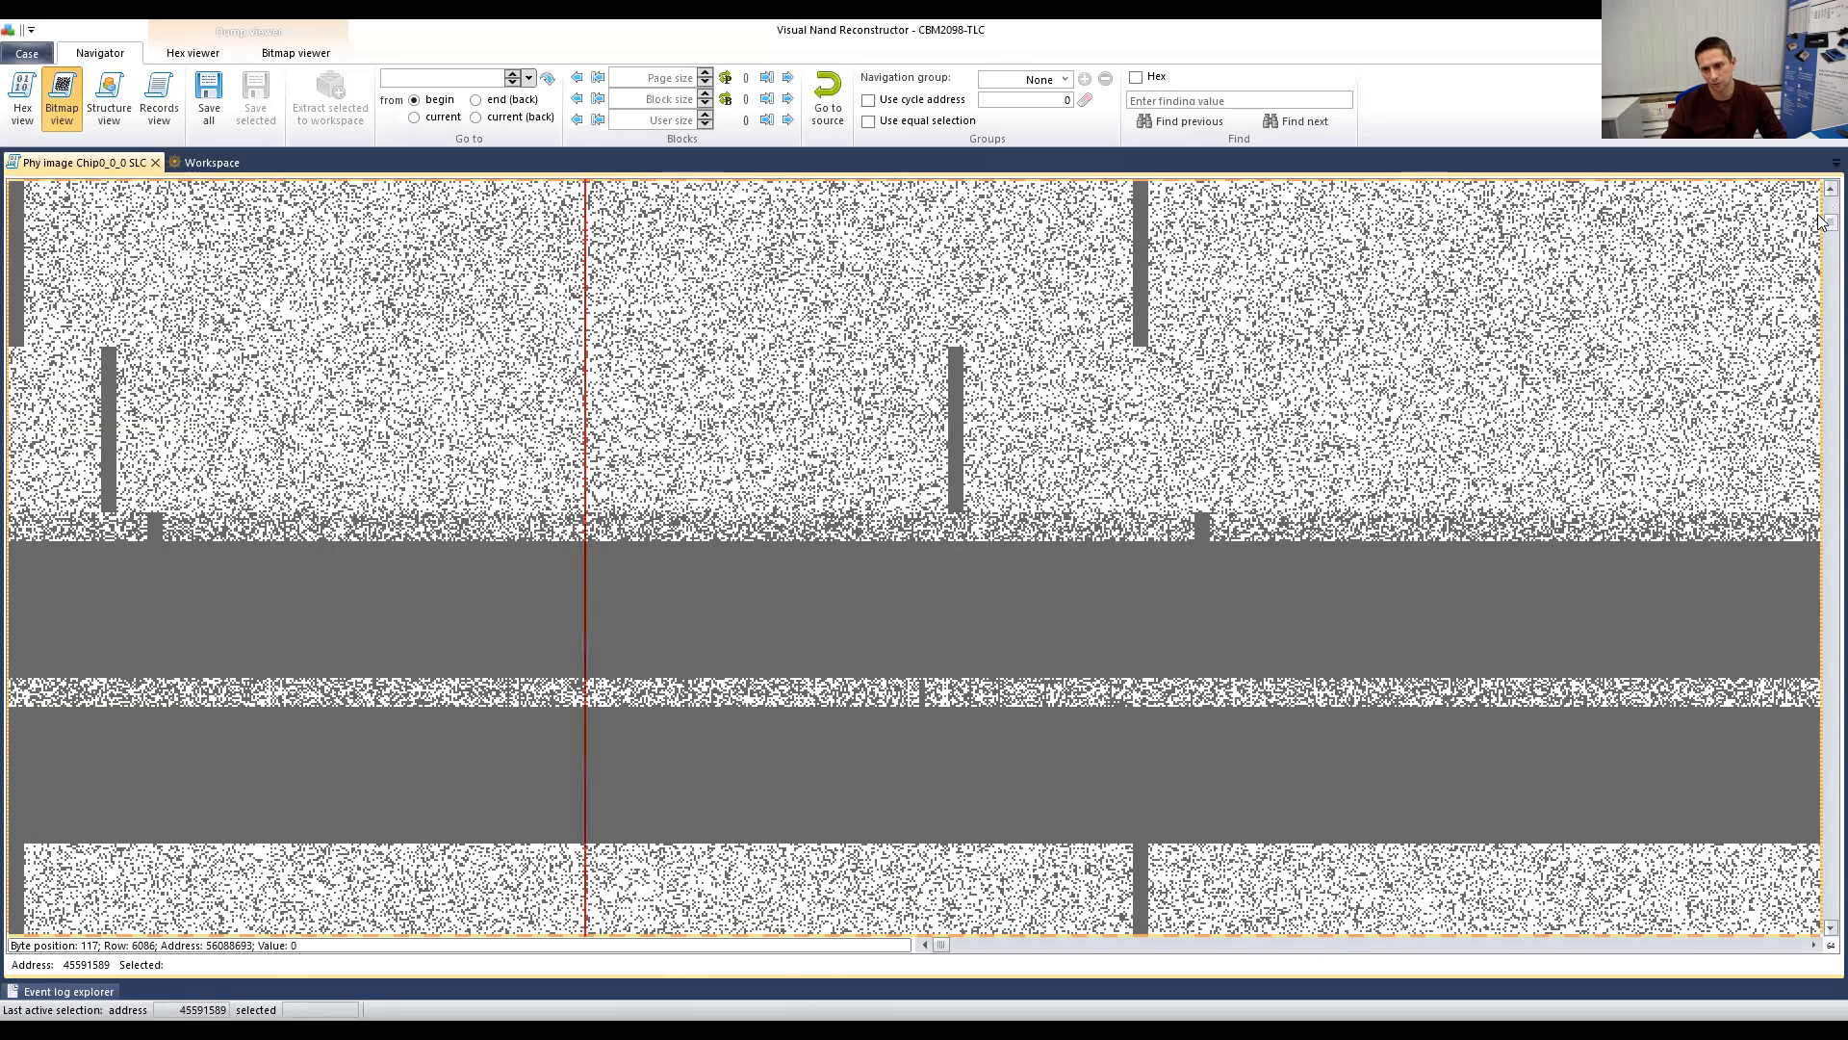
{"action": "scroll", "coordinate": [1820, 223], "scroll_direction": "up", "scroll_amount": 2}
{"action": "scroll", "coordinate": [1820, 235], "scroll_direction": "down", "scroll_amount": 1}
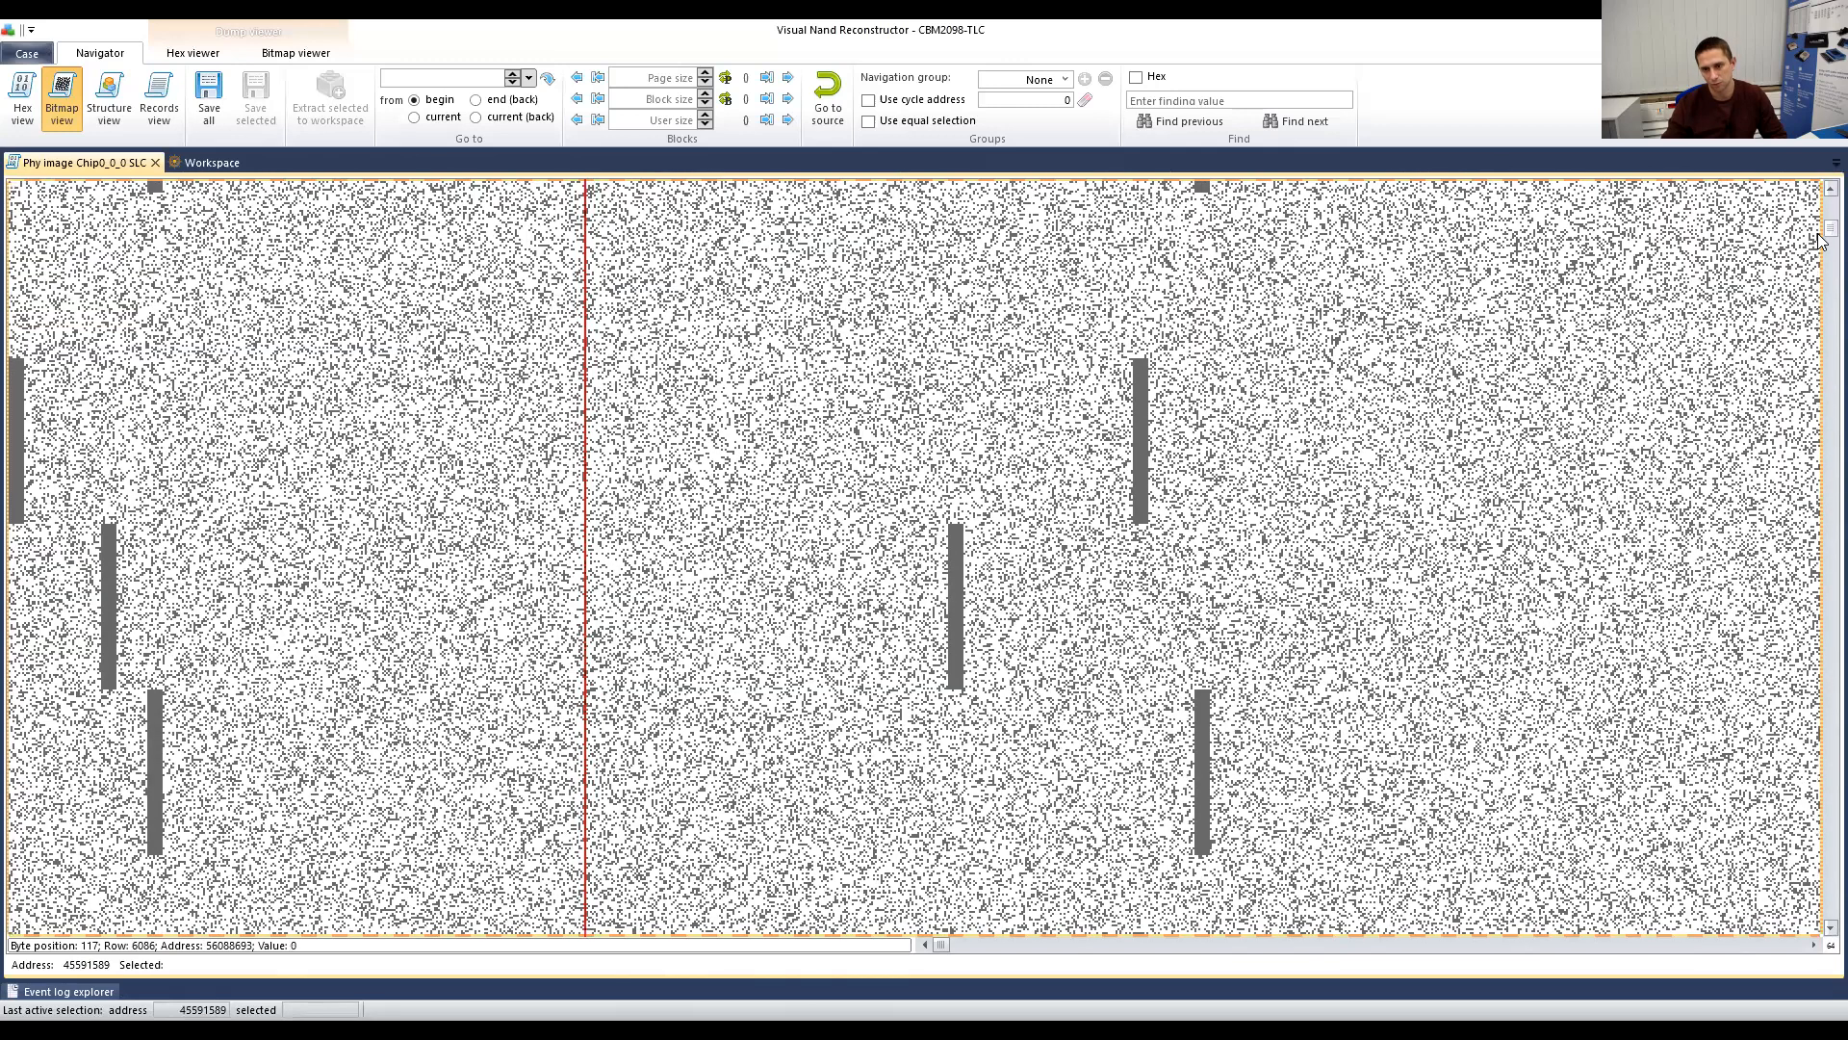
{"action": "scroll", "coordinate": [1820, 269], "scroll_direction": "down", "scroll_amount": 2}
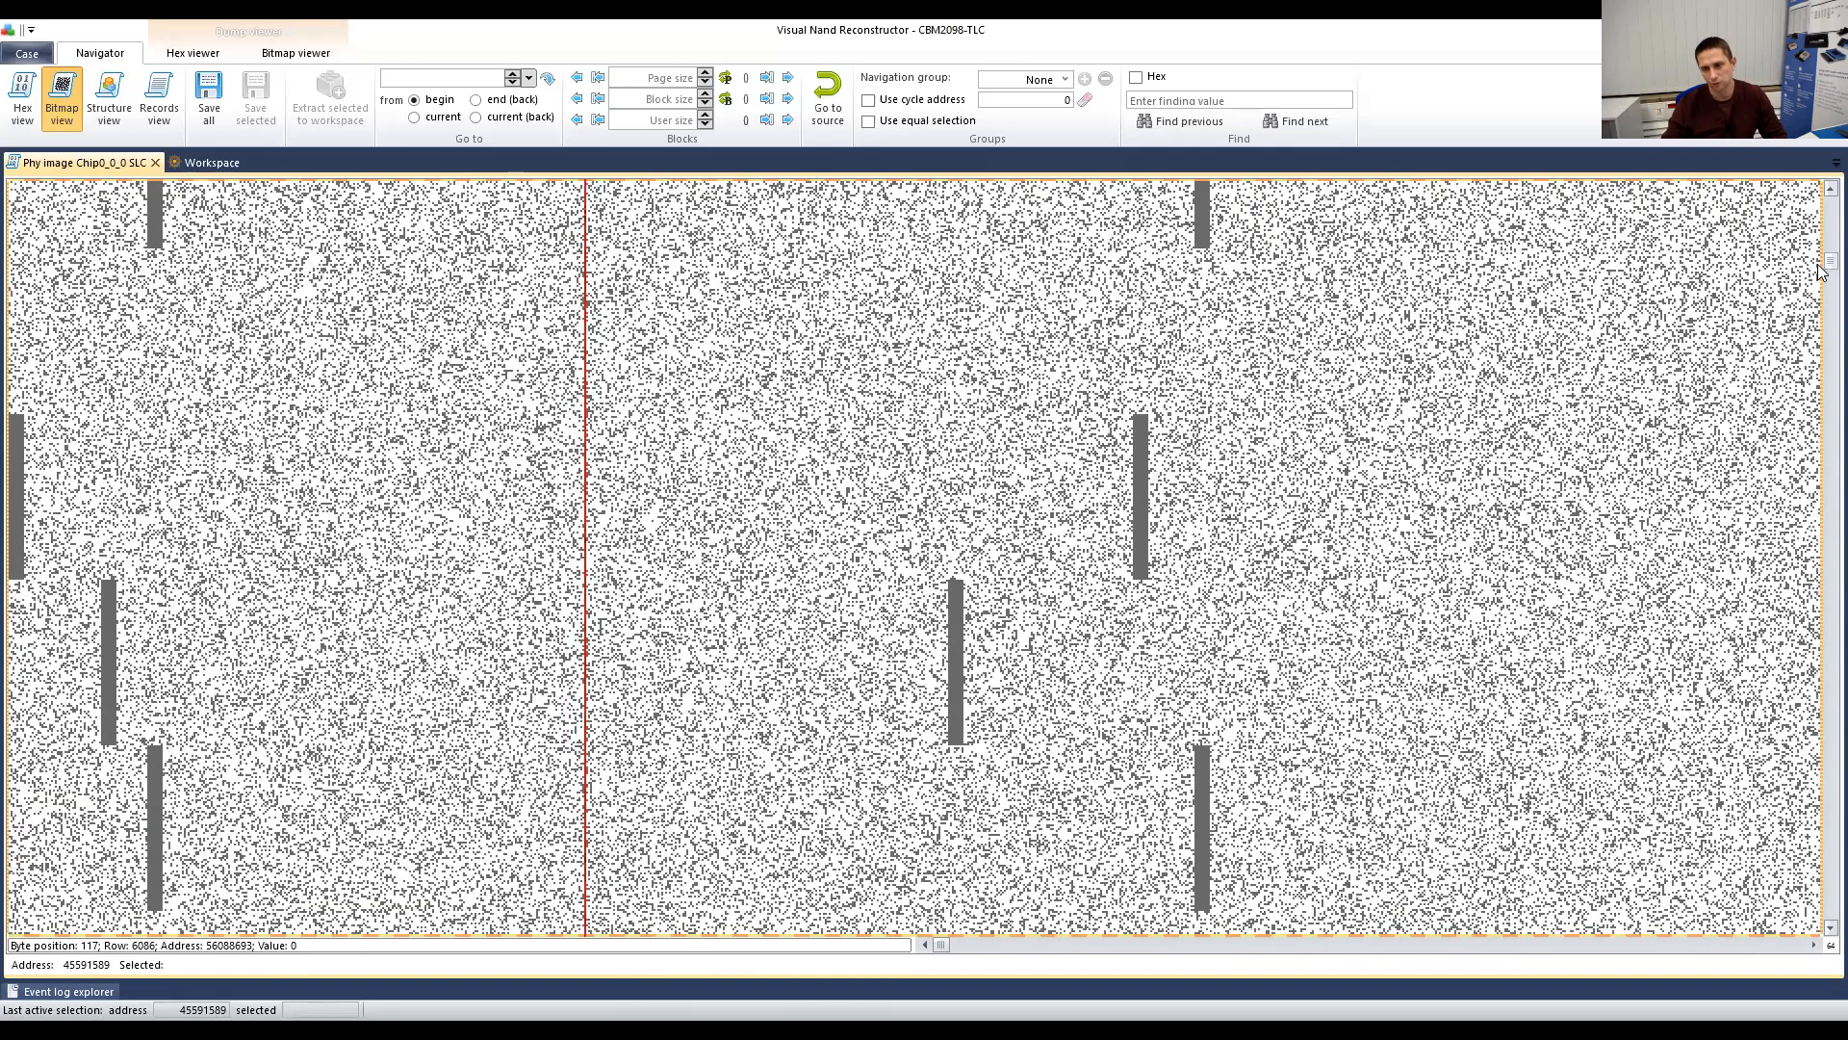
{"action": "scroll", "coordinate": [1820, 282], "scroll_direction": "down", "scroll_amount": 2}
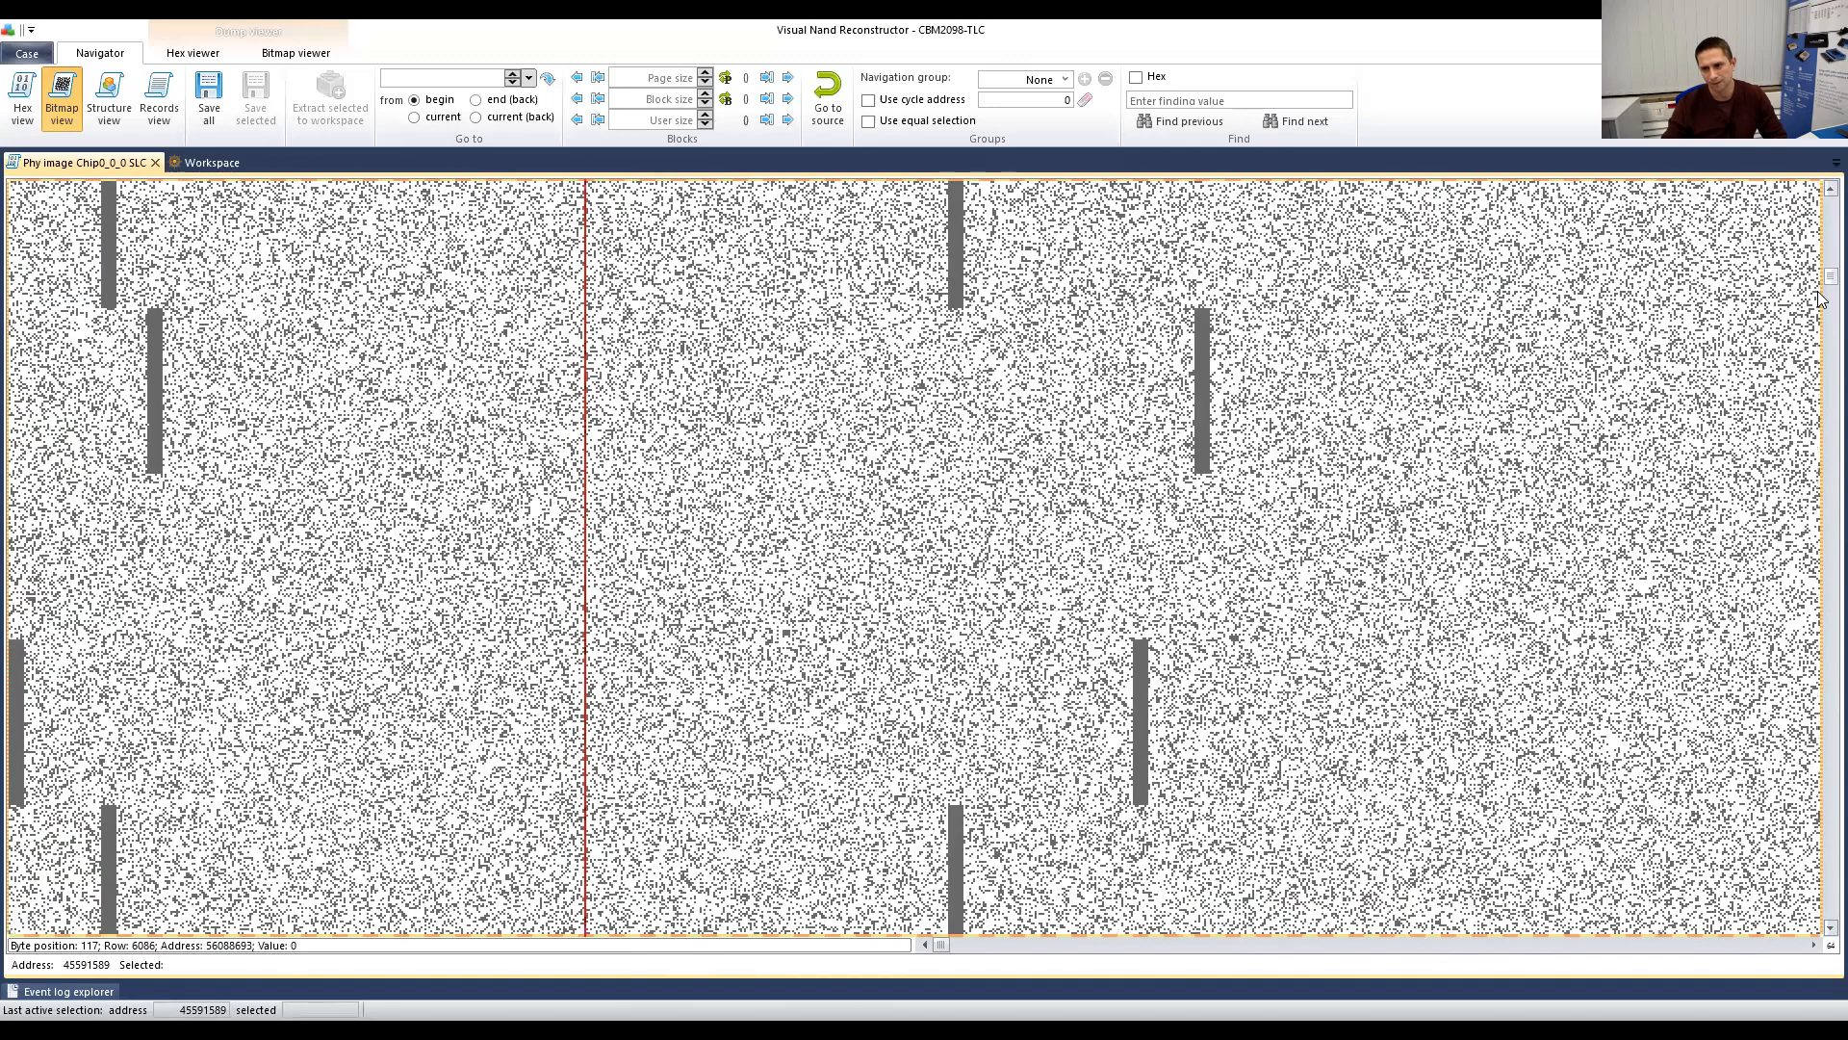
{"action": "scroll", "coordinate": [1820, 298], "scroll_direction": "down", "scroll_amount": 3}
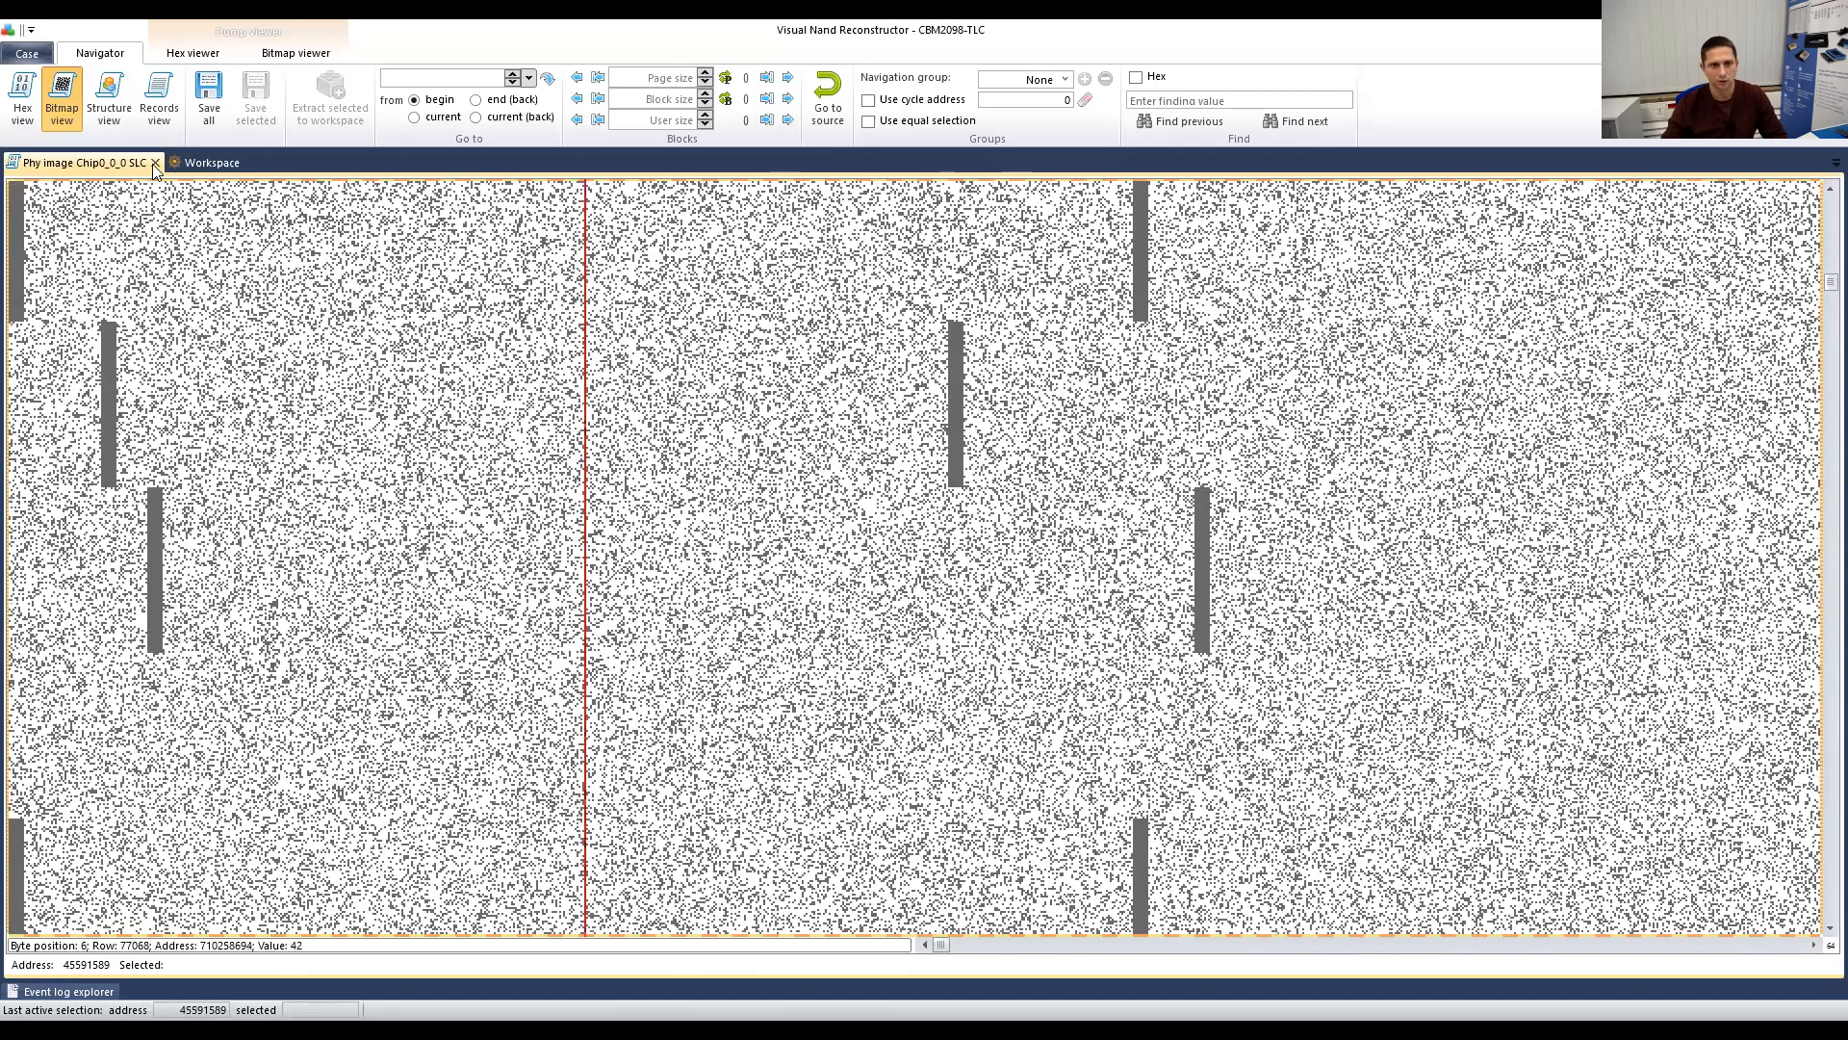
{"action": "left_click", "coordinate": [155, 163]}
Step: Compare the bitmaps of the Chip0_0_0 WL and Chip0_0_0 SLC physical images side by side, and close both views
{"action": "left_click_drag", "start_coordinate": [348, 192], "coordinate": [408, 328]}
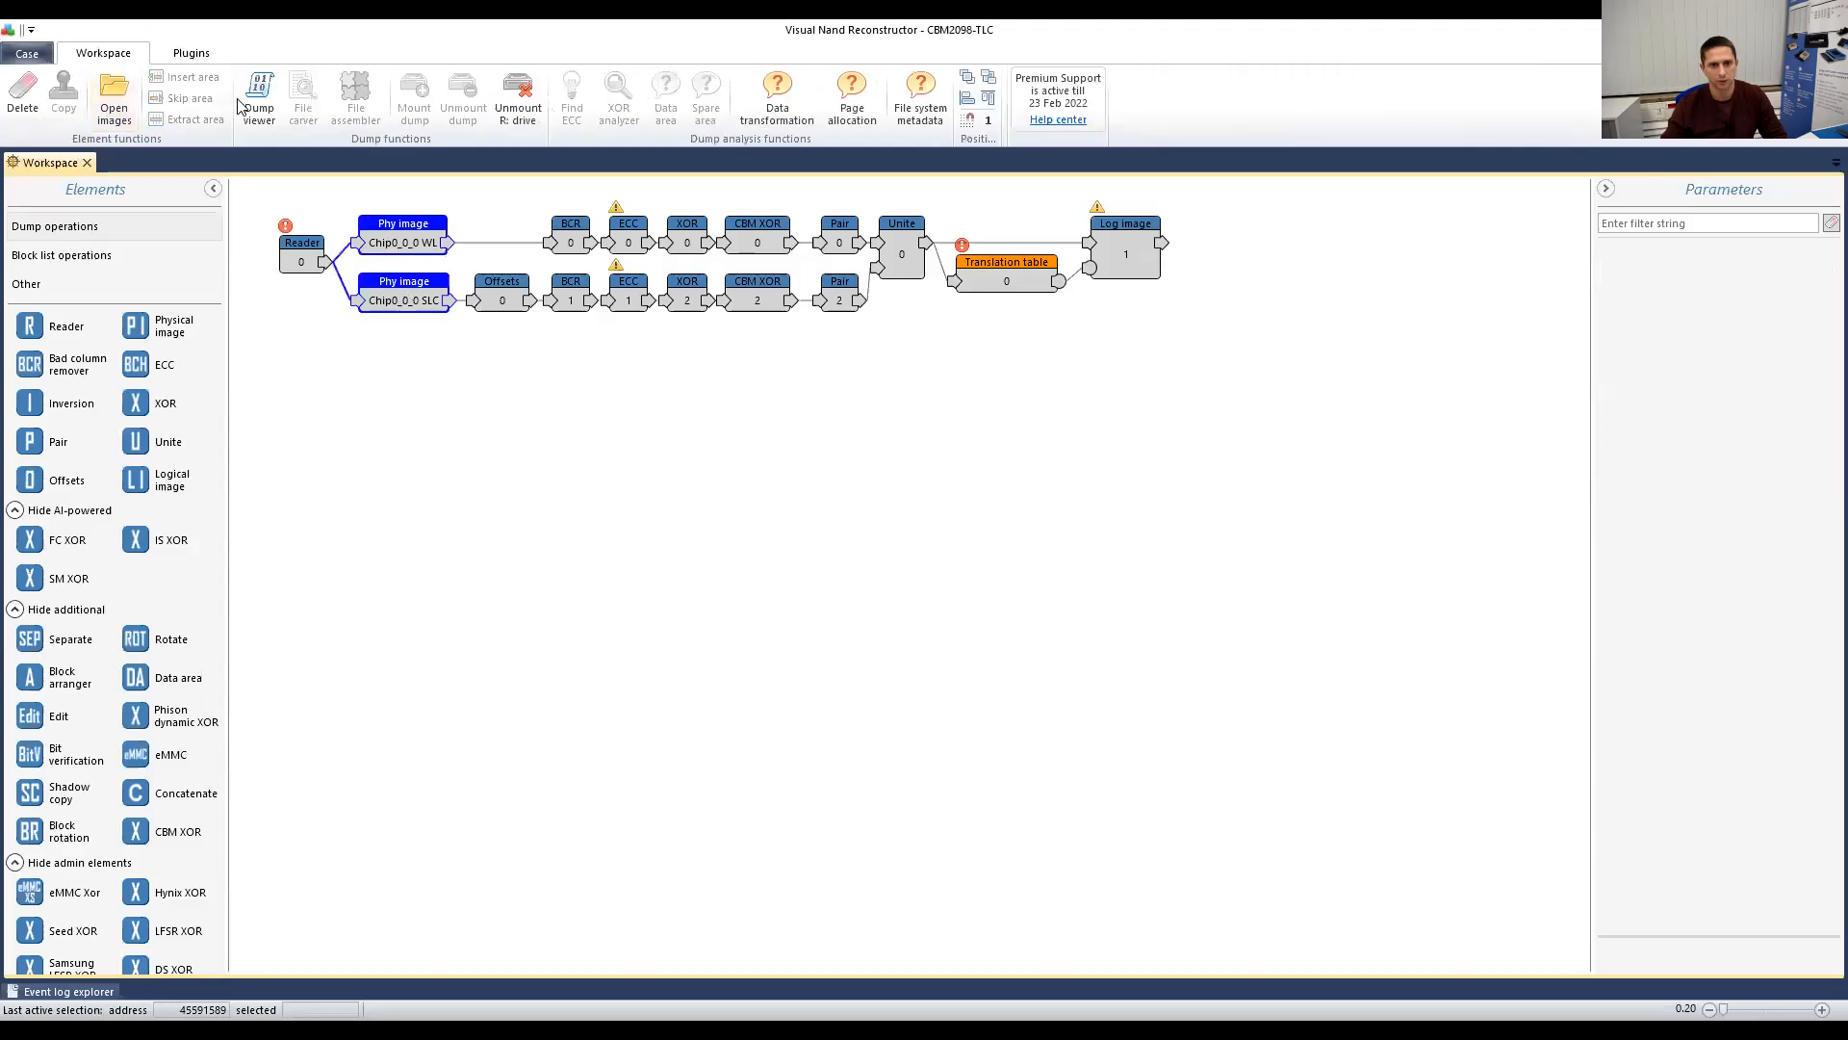
{"action": "left_click", "coordinate": [270, 124]}
{"action": "left_click", "coordinate": [851, 510]}
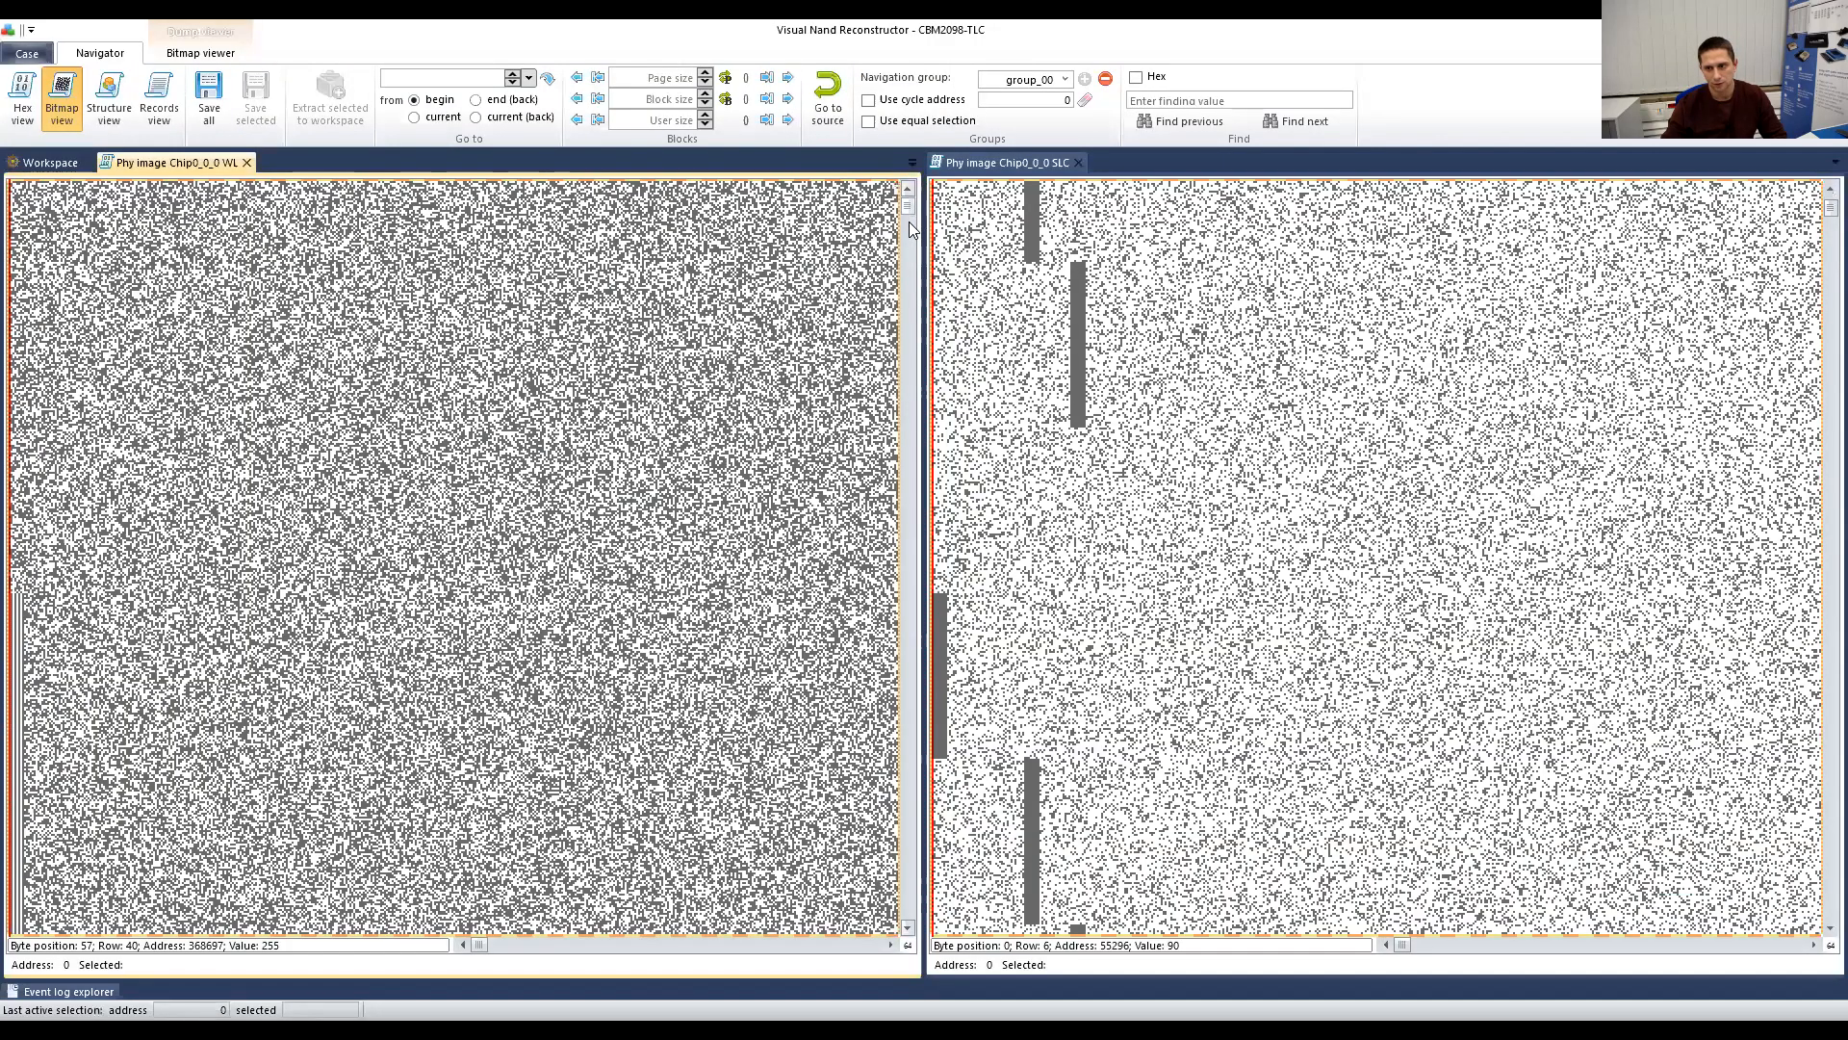
{"action": "left_click_drag", "start_coordinate": [913, 232], "coordinate": [918, 522]}
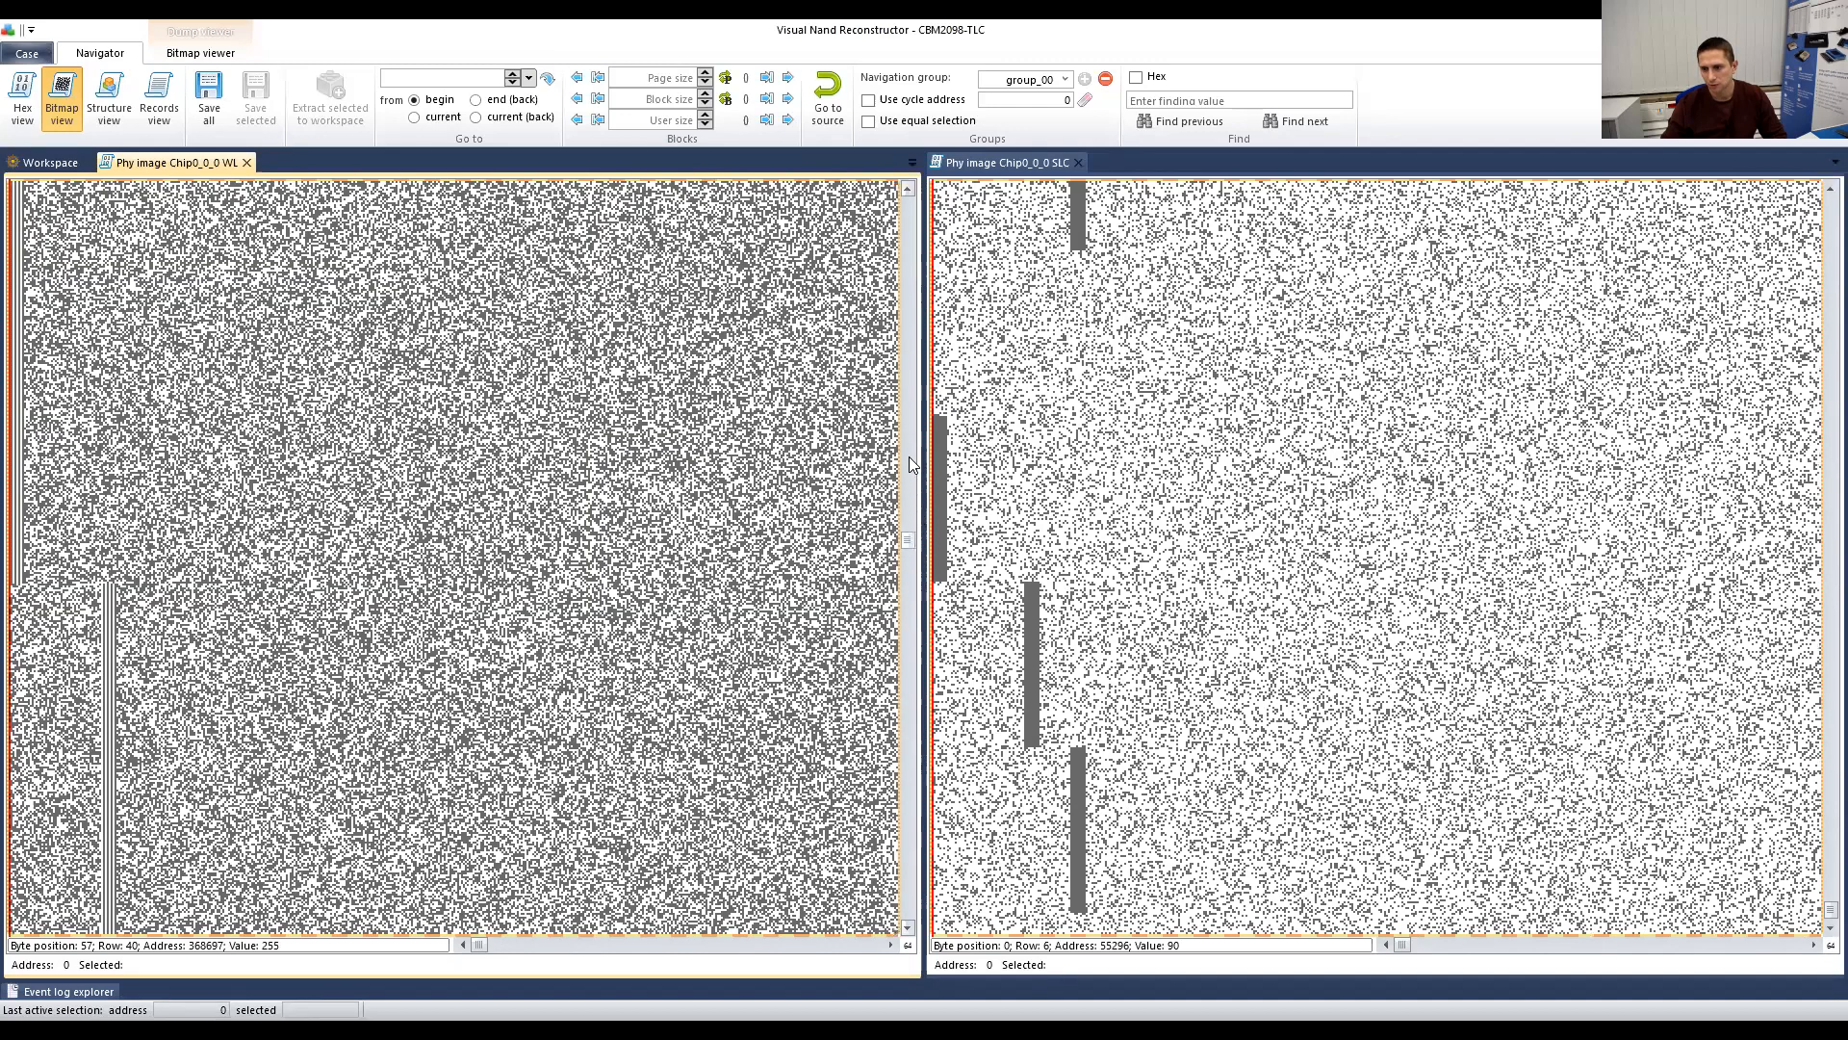
{"action": "scroll", "coordinate": [904, 366], "scroll_direction": "down", "scroll_amount": 5}
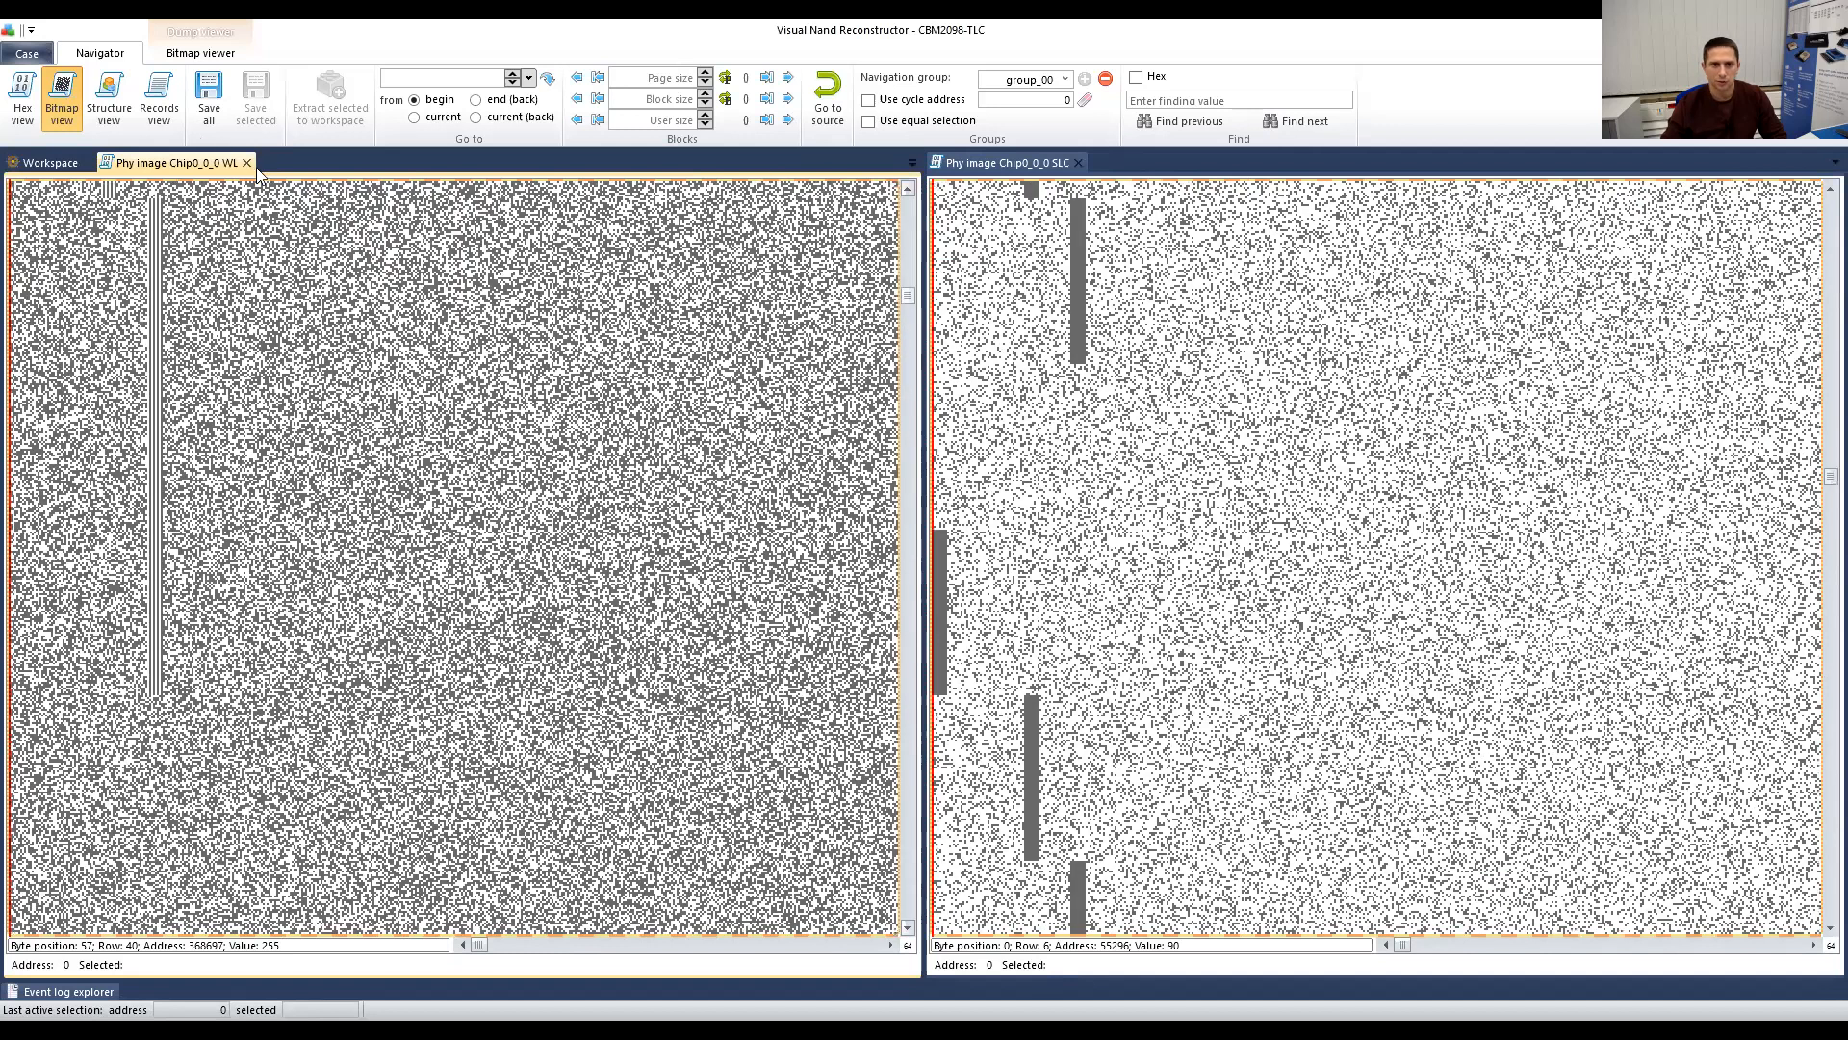
{"action": "left_click", "coordinate": [248, 163]}
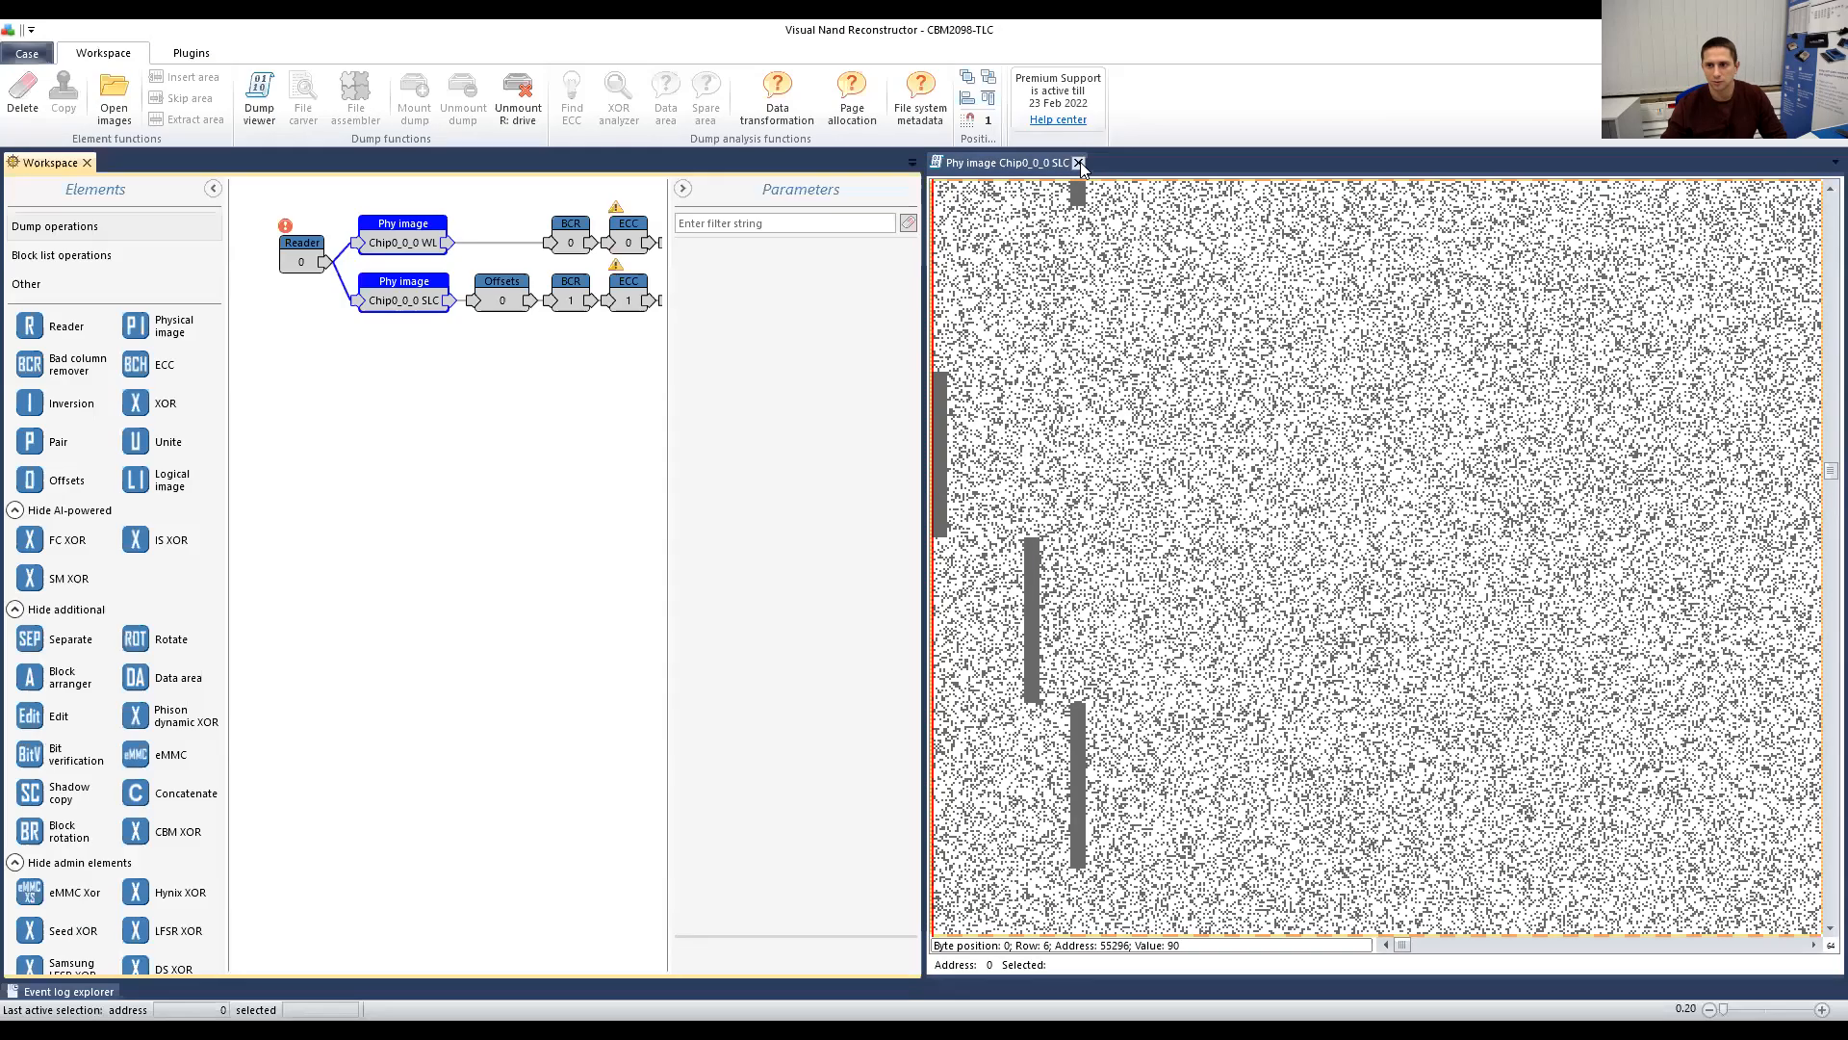
{"action": "left_click", "coordinate": [1079, 164]}
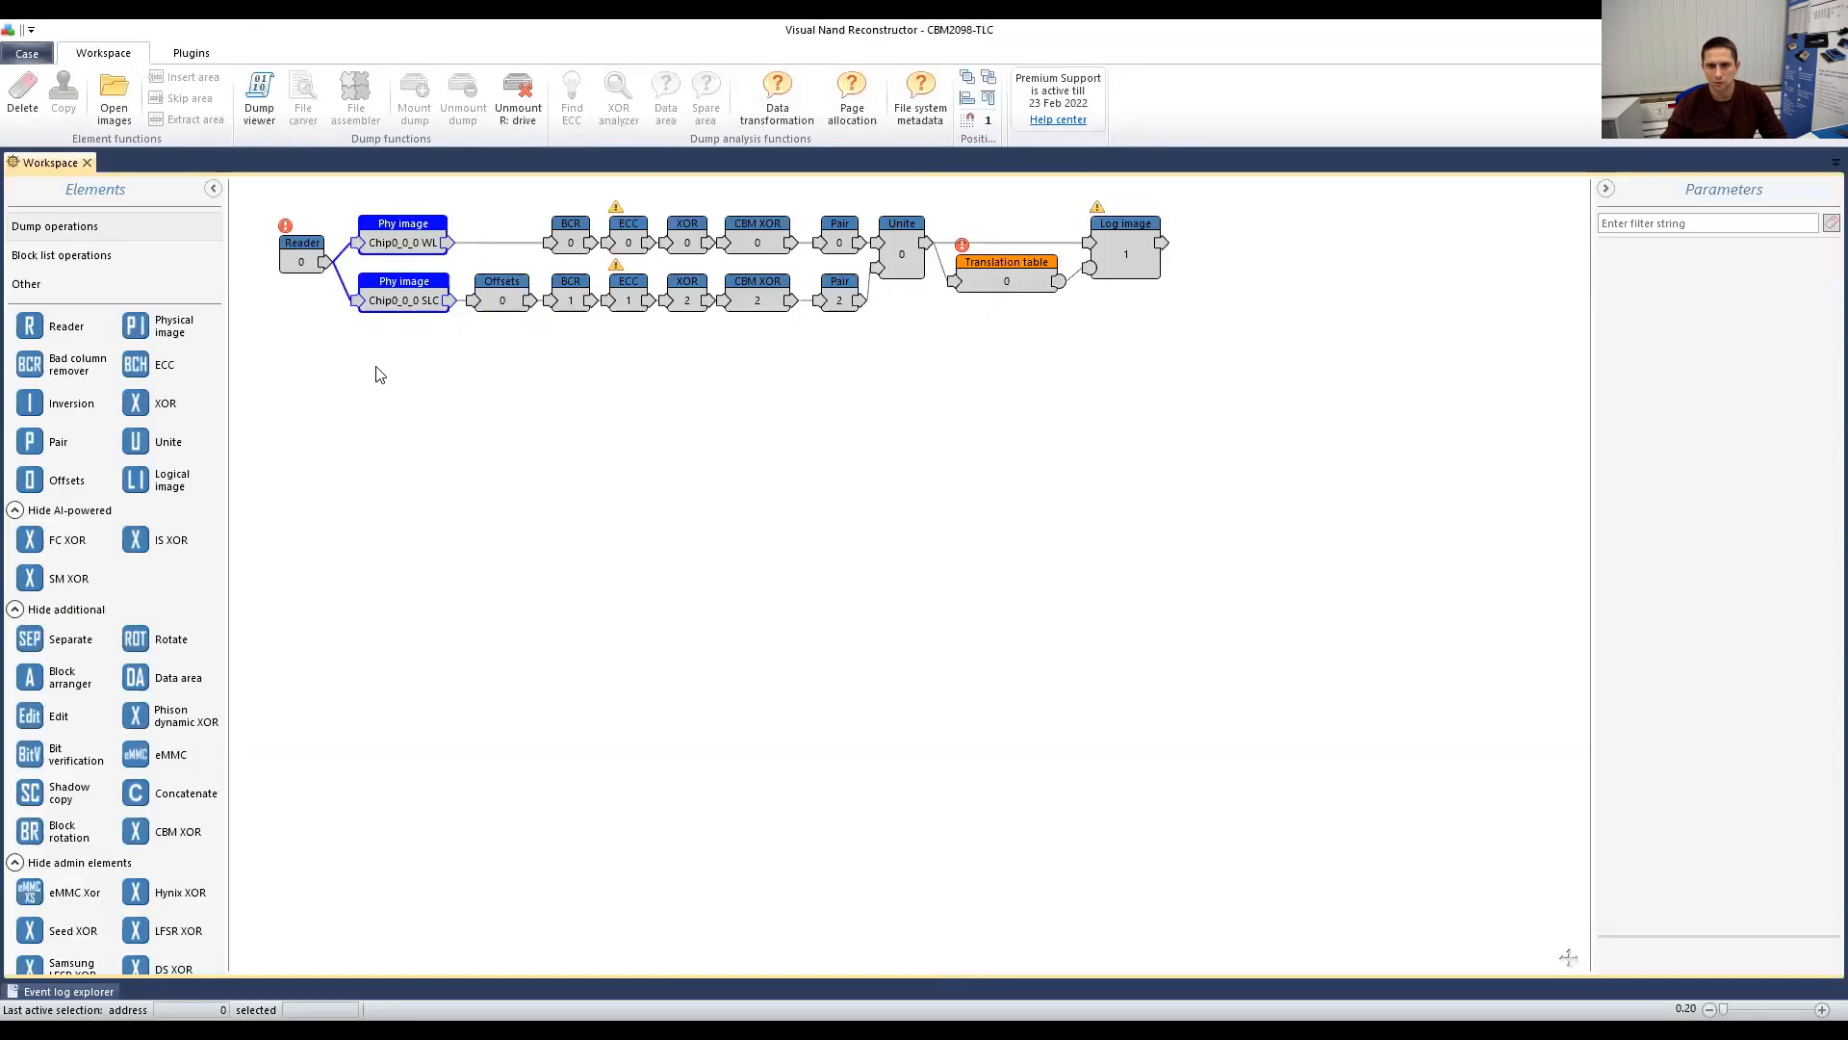
Step: Rearrange the element chain with Chip0_0_0 SLC lower beside the Reader, Chip0_0_0 WL nearer BCR 0 and Offsets beneath it
{"action": "left_click_drag", "start_coordinate": [426, 297], "coordinate": [370, 340]}
{"action": "left_click", "coordinate": [447, 368]}
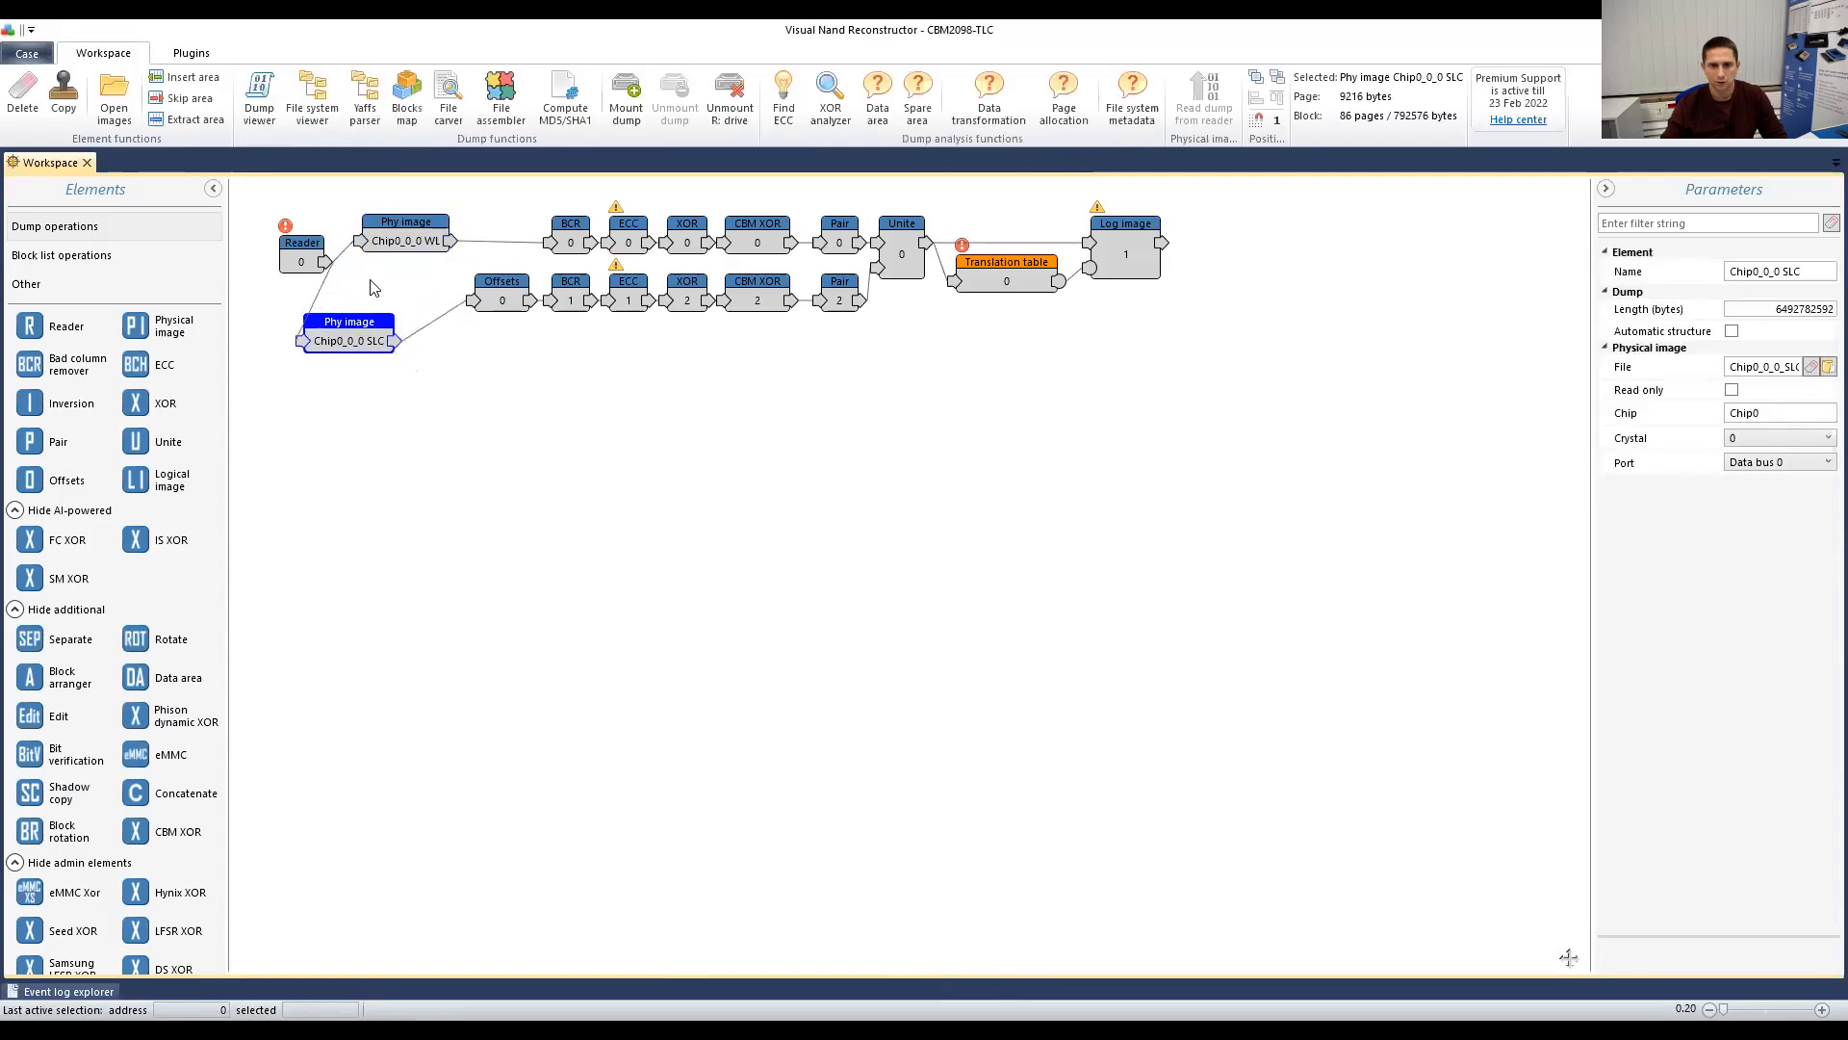
{"action": "left_click_drag", "start_coordinate": [428, 236], "coordinate": [498, 238]}
{"action": "left_click_drag", "start_coordinate": [426, 187], "coordinate": [517, 333]}
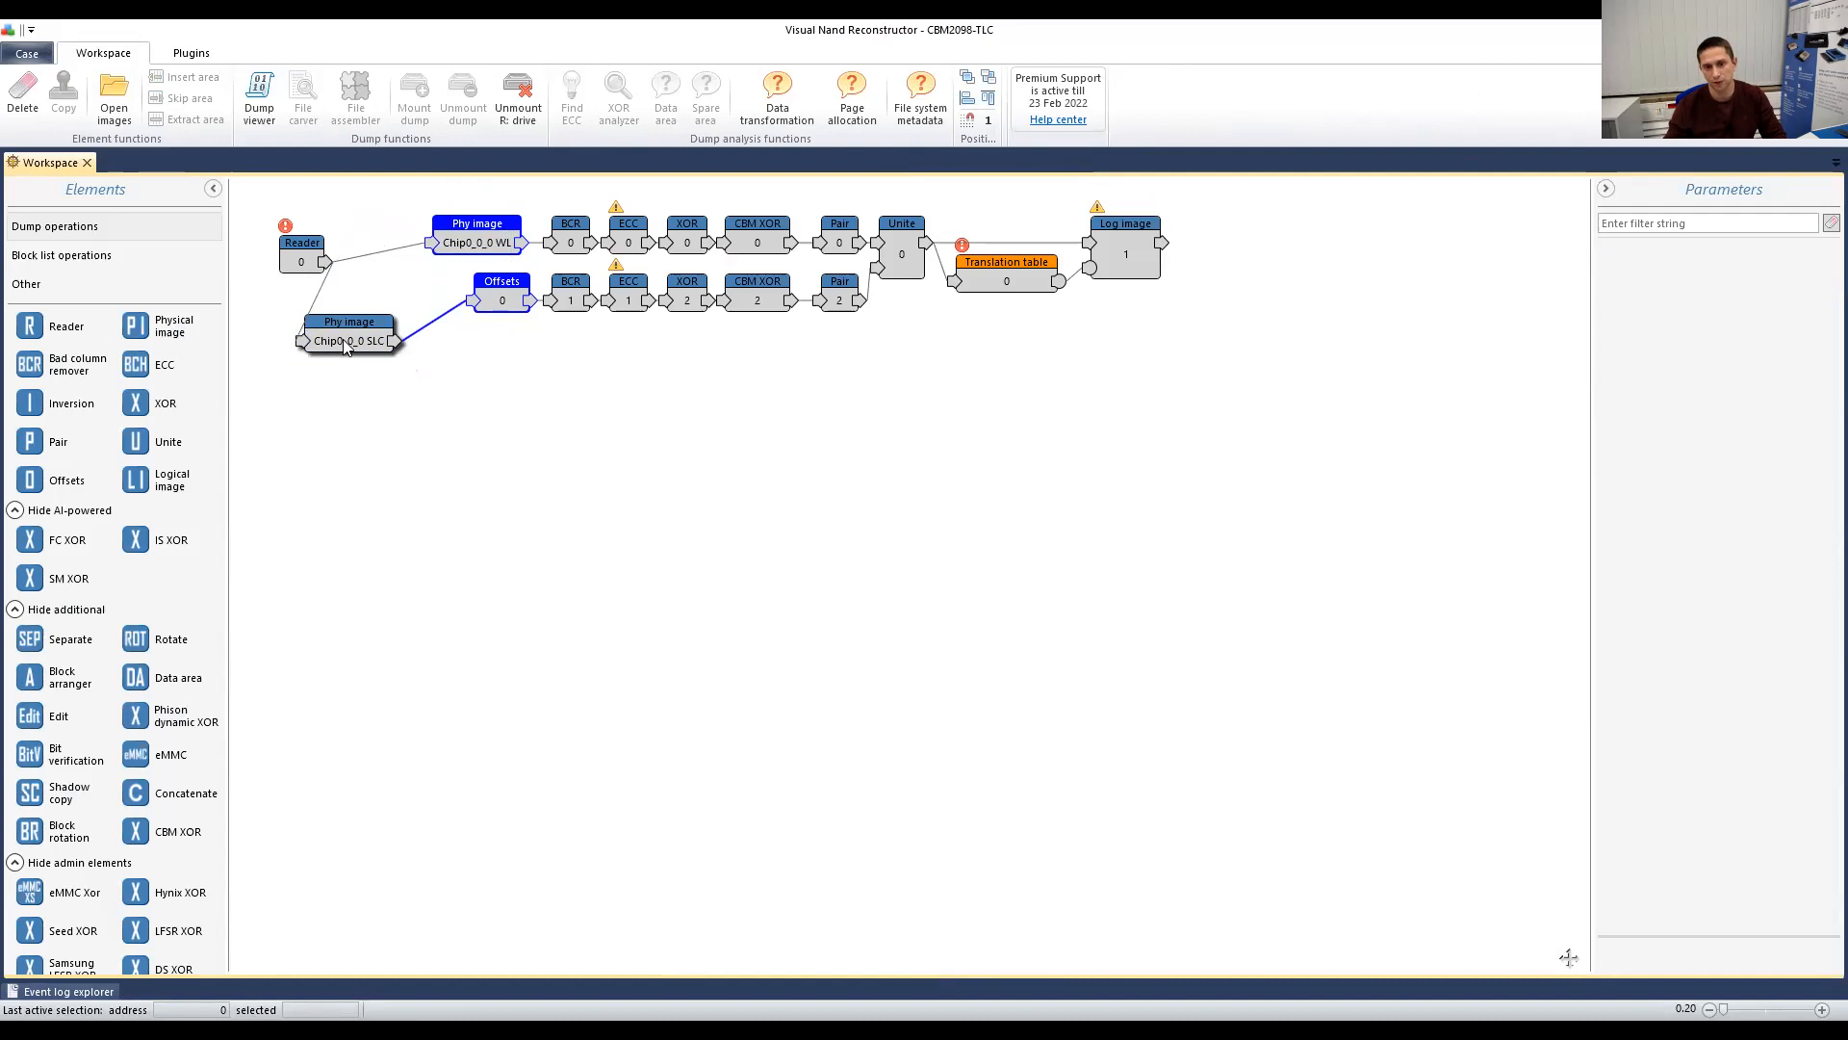
{"action": "left_click_drag", "start_coordinate": [501, 299], "coordinate": [474, 241]}
{"action": "left_click", "coordinate": [460, 240]}
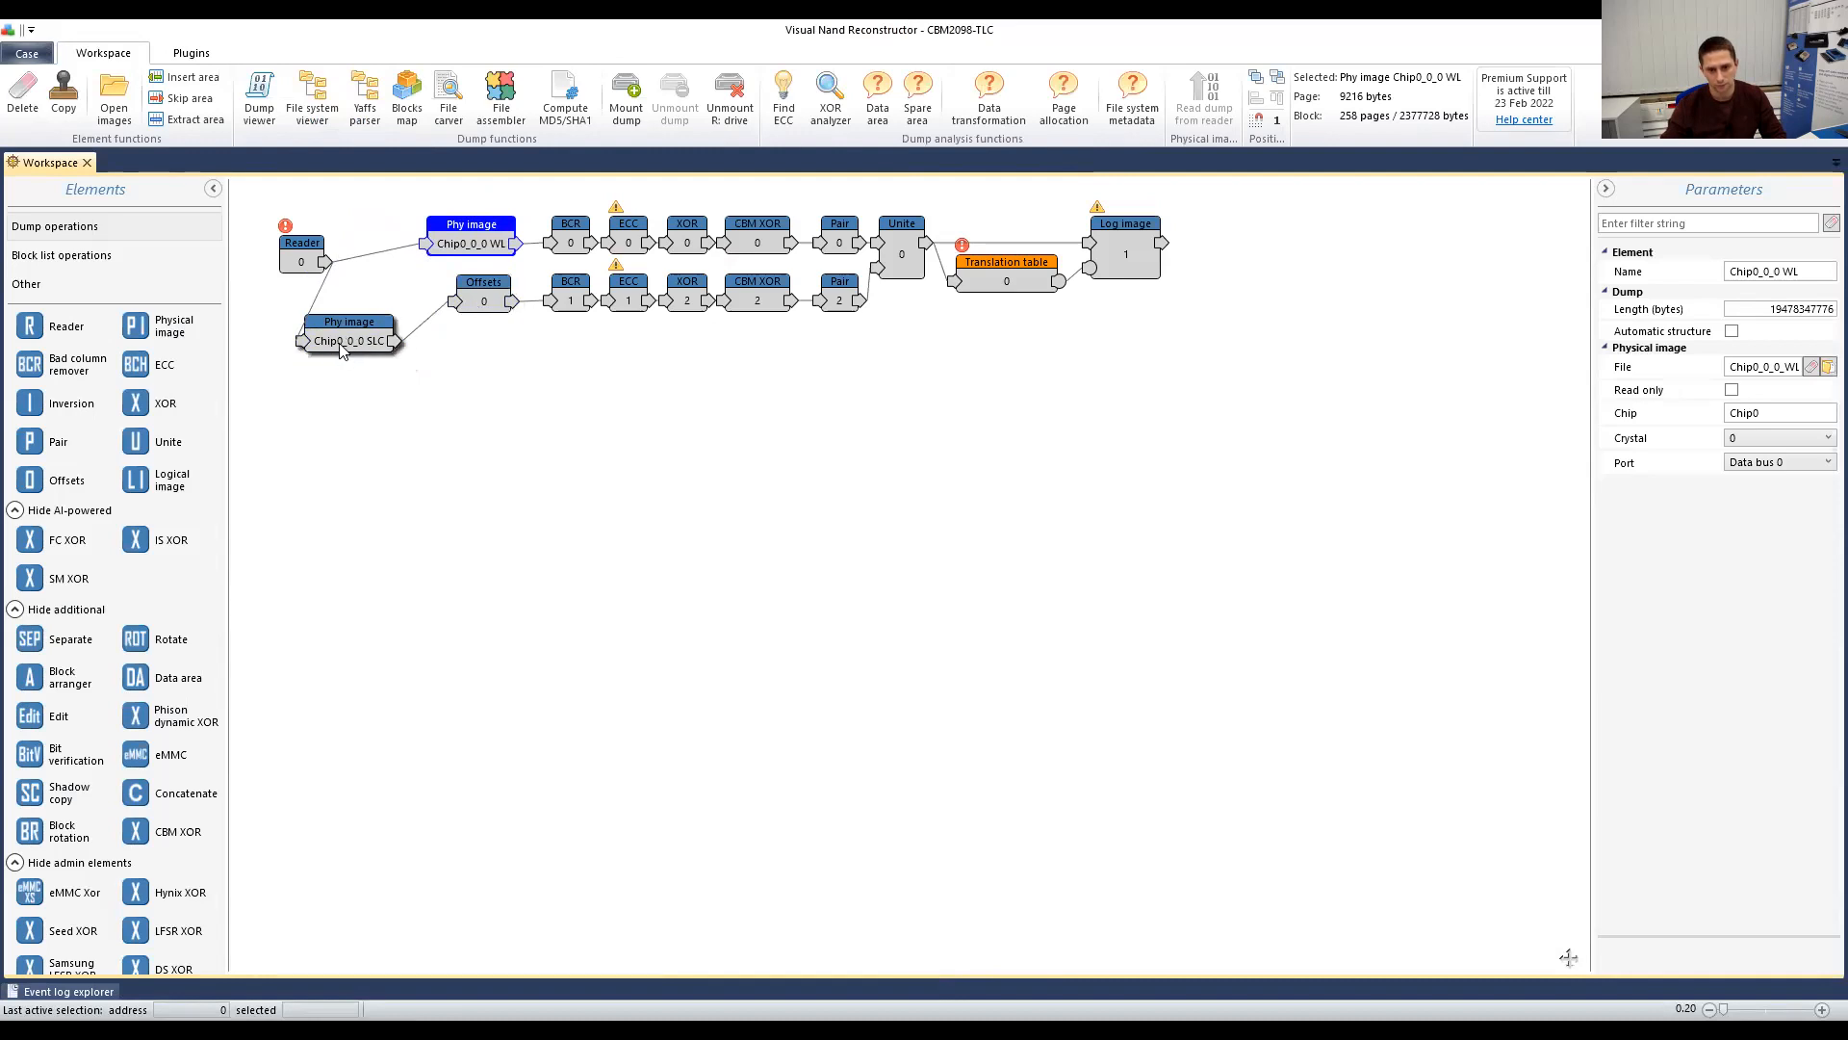
{"action": "left_click_drag", "start_coordinate": [342, 351], "coordinate": [331, 352]}
{"action": "left_click_drag", "start_coordinate": [477, 299], "coordinate": [462, 299]}
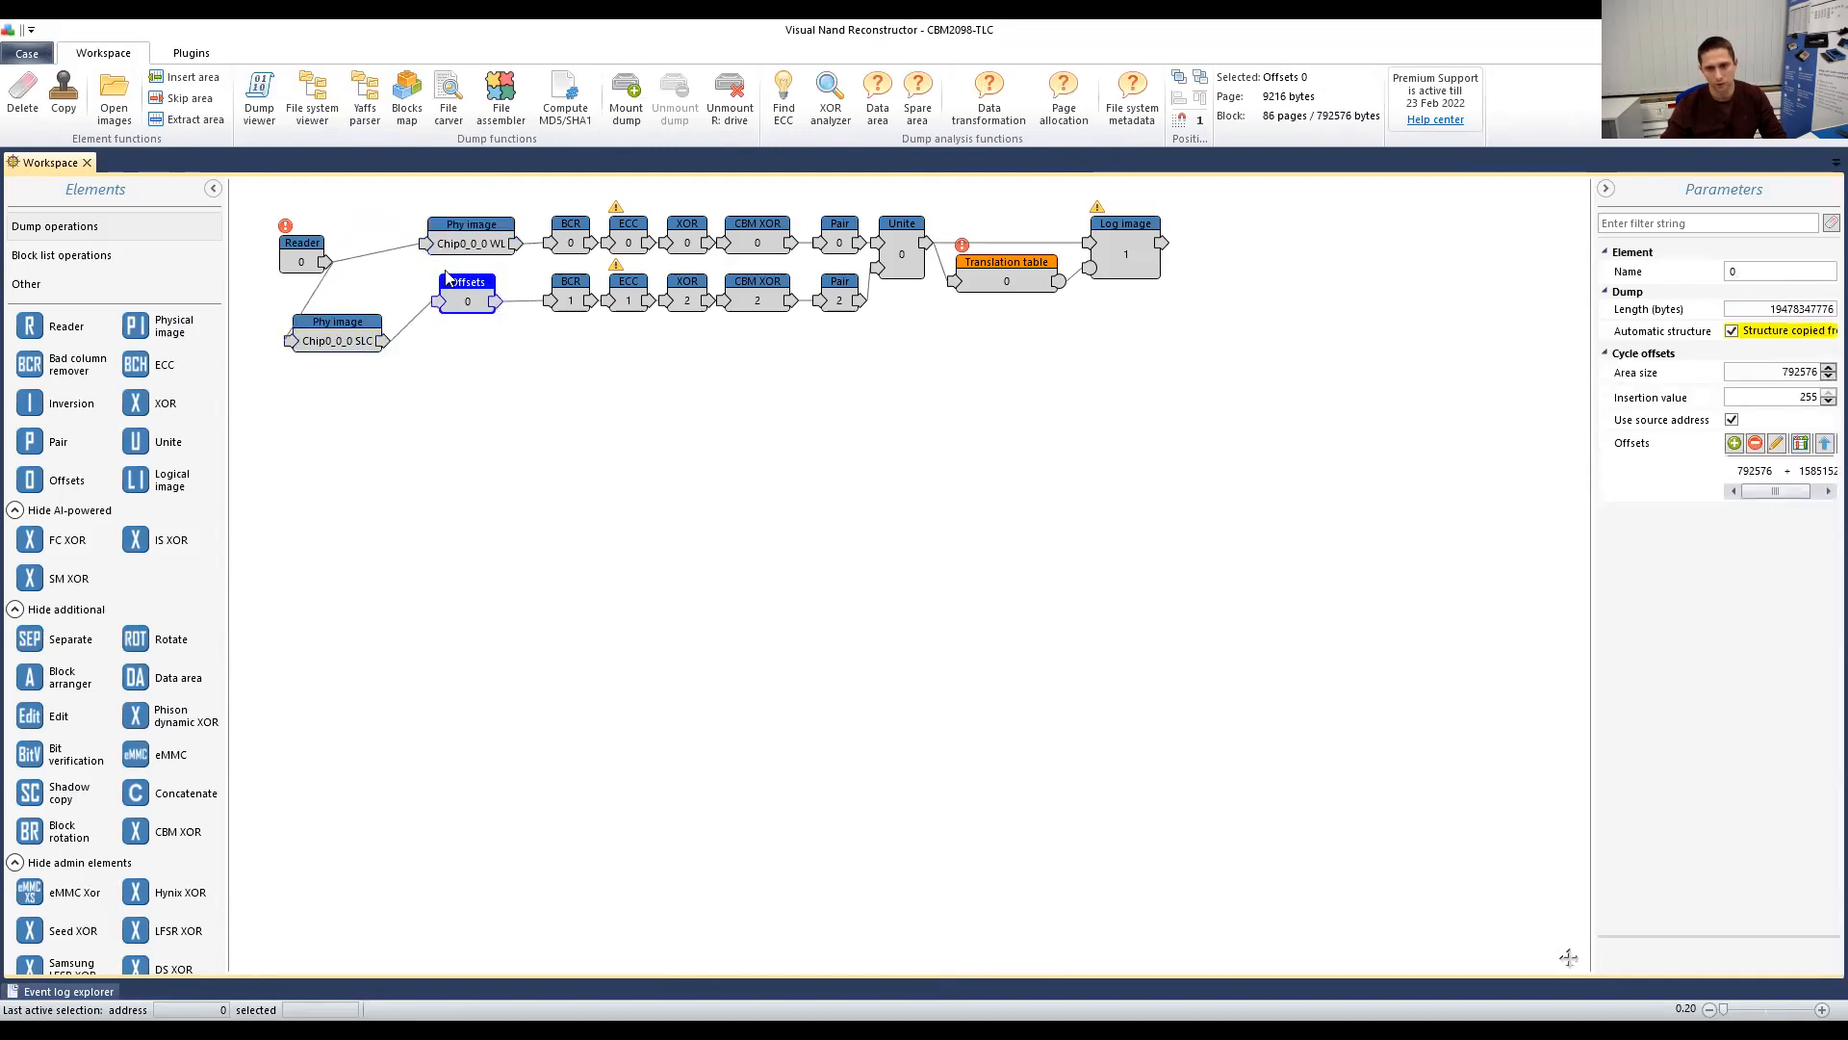
{"action": "left_click_drag", "start_coordinate": [413, 199], "coordinate": [486, 349]}
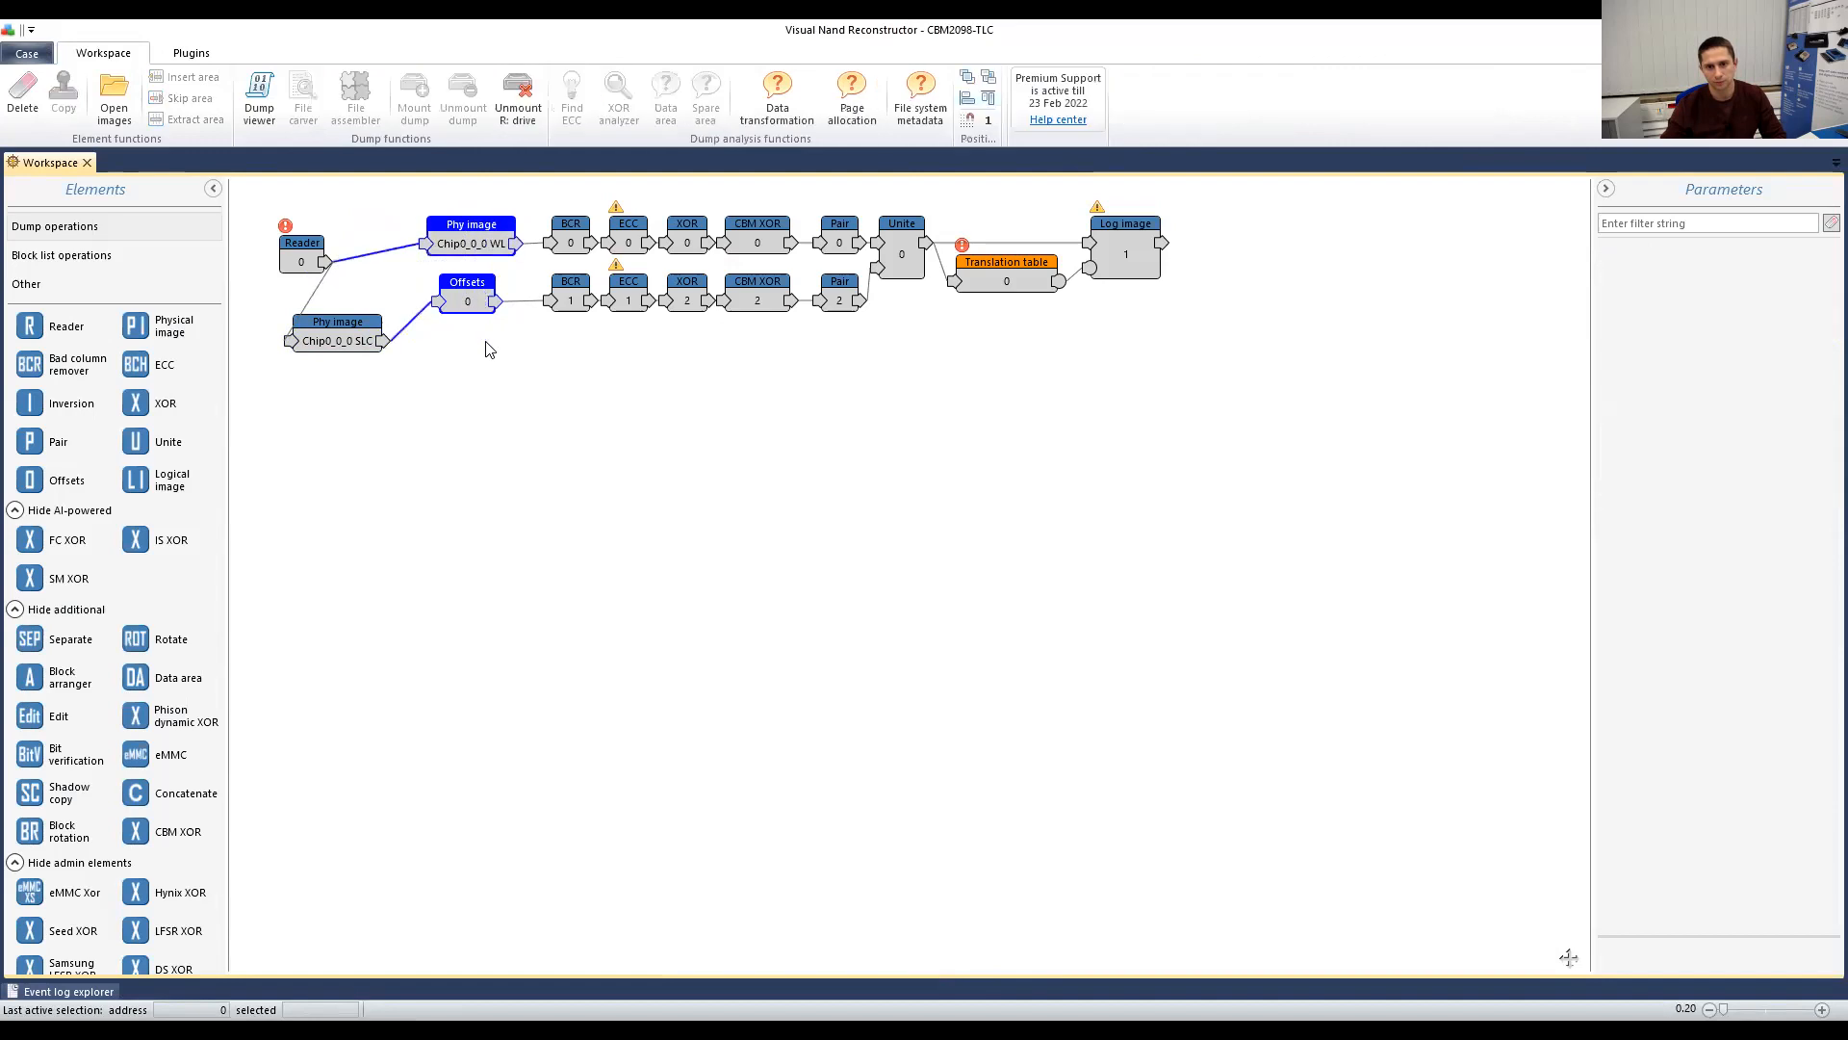
{"action": "left_click", "coordinate": [589, 382]}
{"action": "left_click_drag", "start_coordinate": [541, 185], "coordinate": [580, 286]}
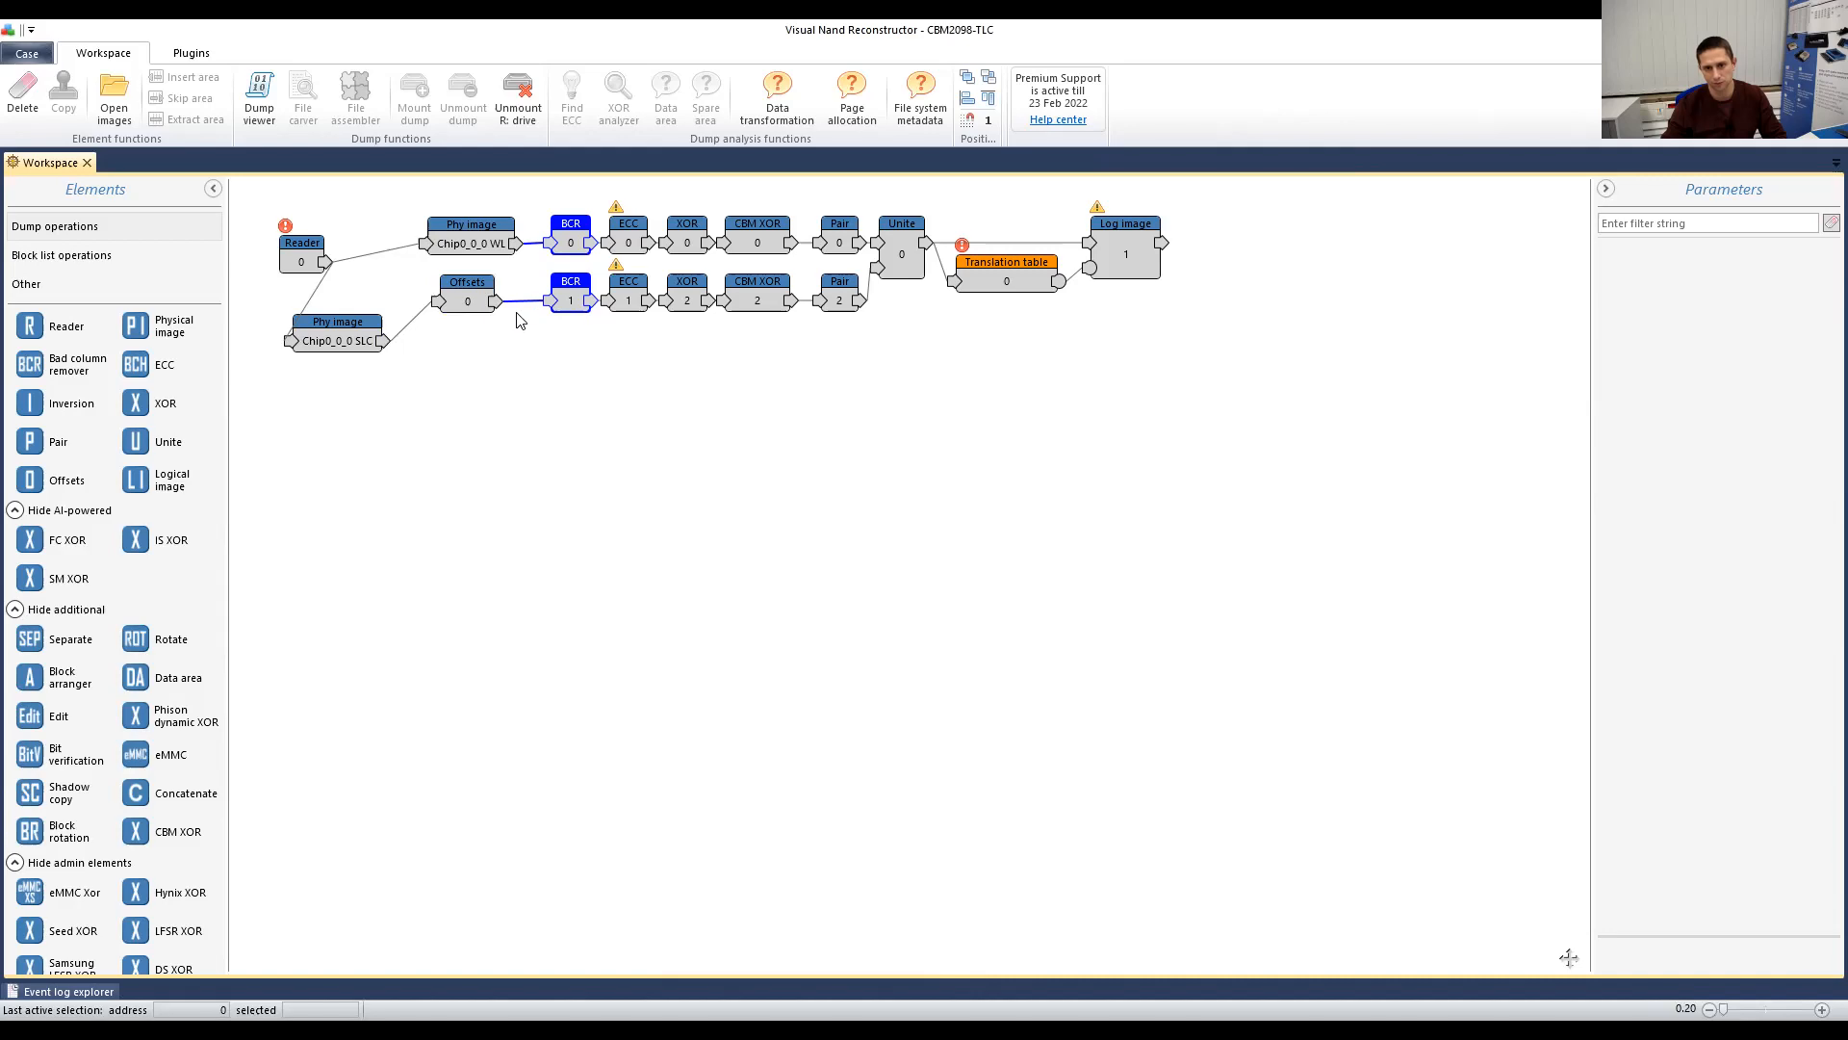
{"action": "left_click", "coordinate": [364, 337]}
Step: Display the BCR 0 and BCR 1 dumps side by side and examine how their early blocks line up
{"action": "left_click_drag", "start_coordinate": [556, 183], "coordinate": [587, 372]}
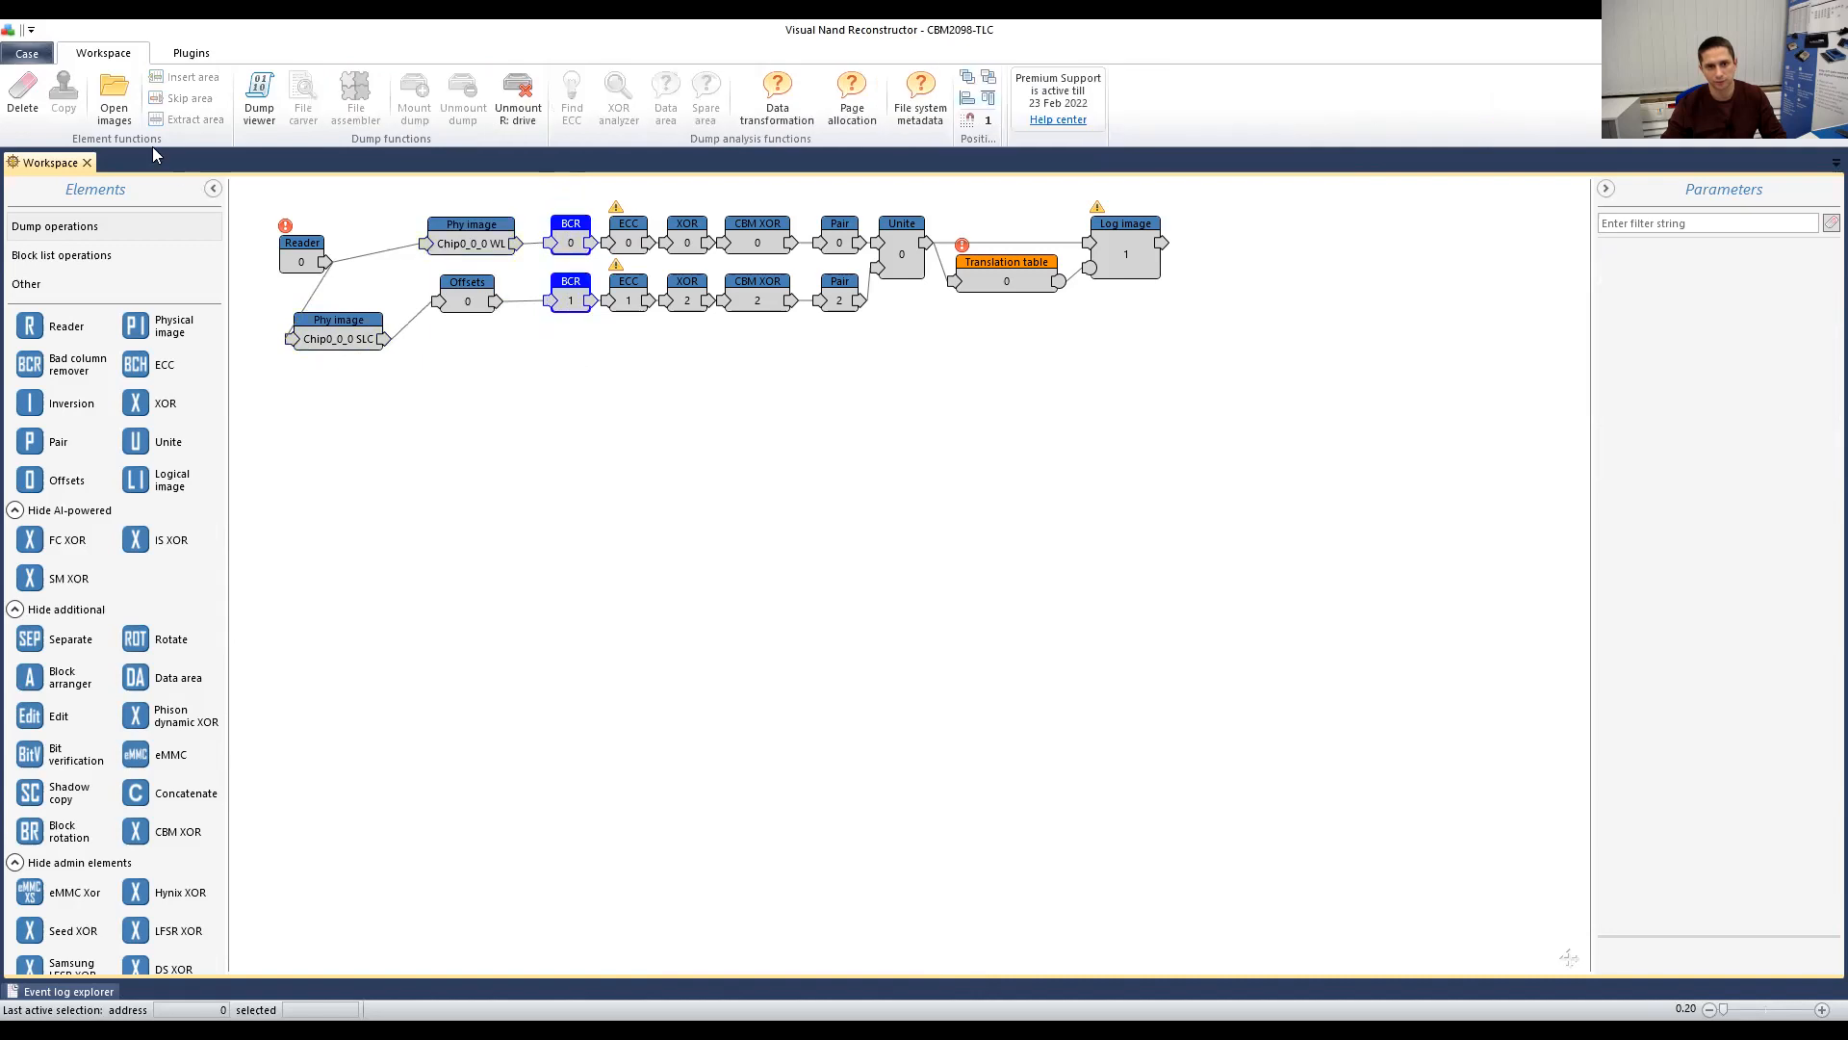
{"action": "left_click", "coordinate": [260, 96]}
{"action": "left_click", "coordinate": [863, 527]}
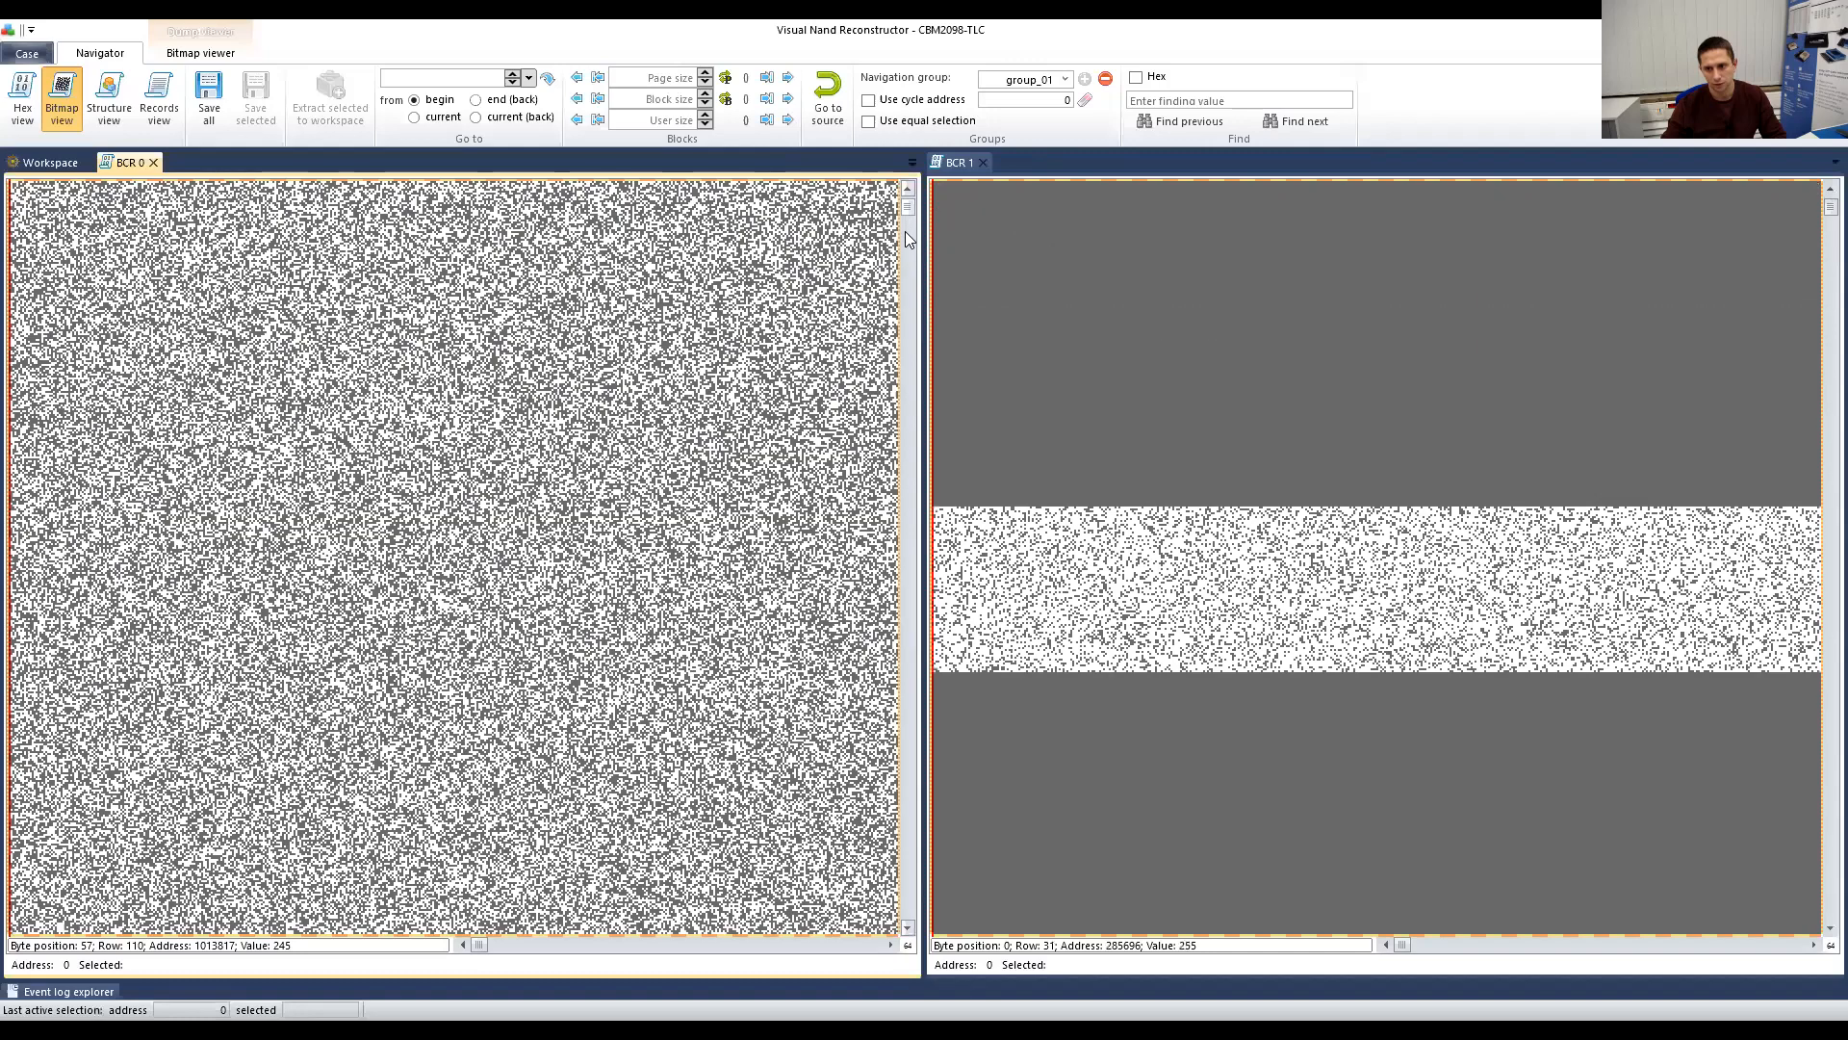
{"action": "left_click", "coordinate": [907, 239]}
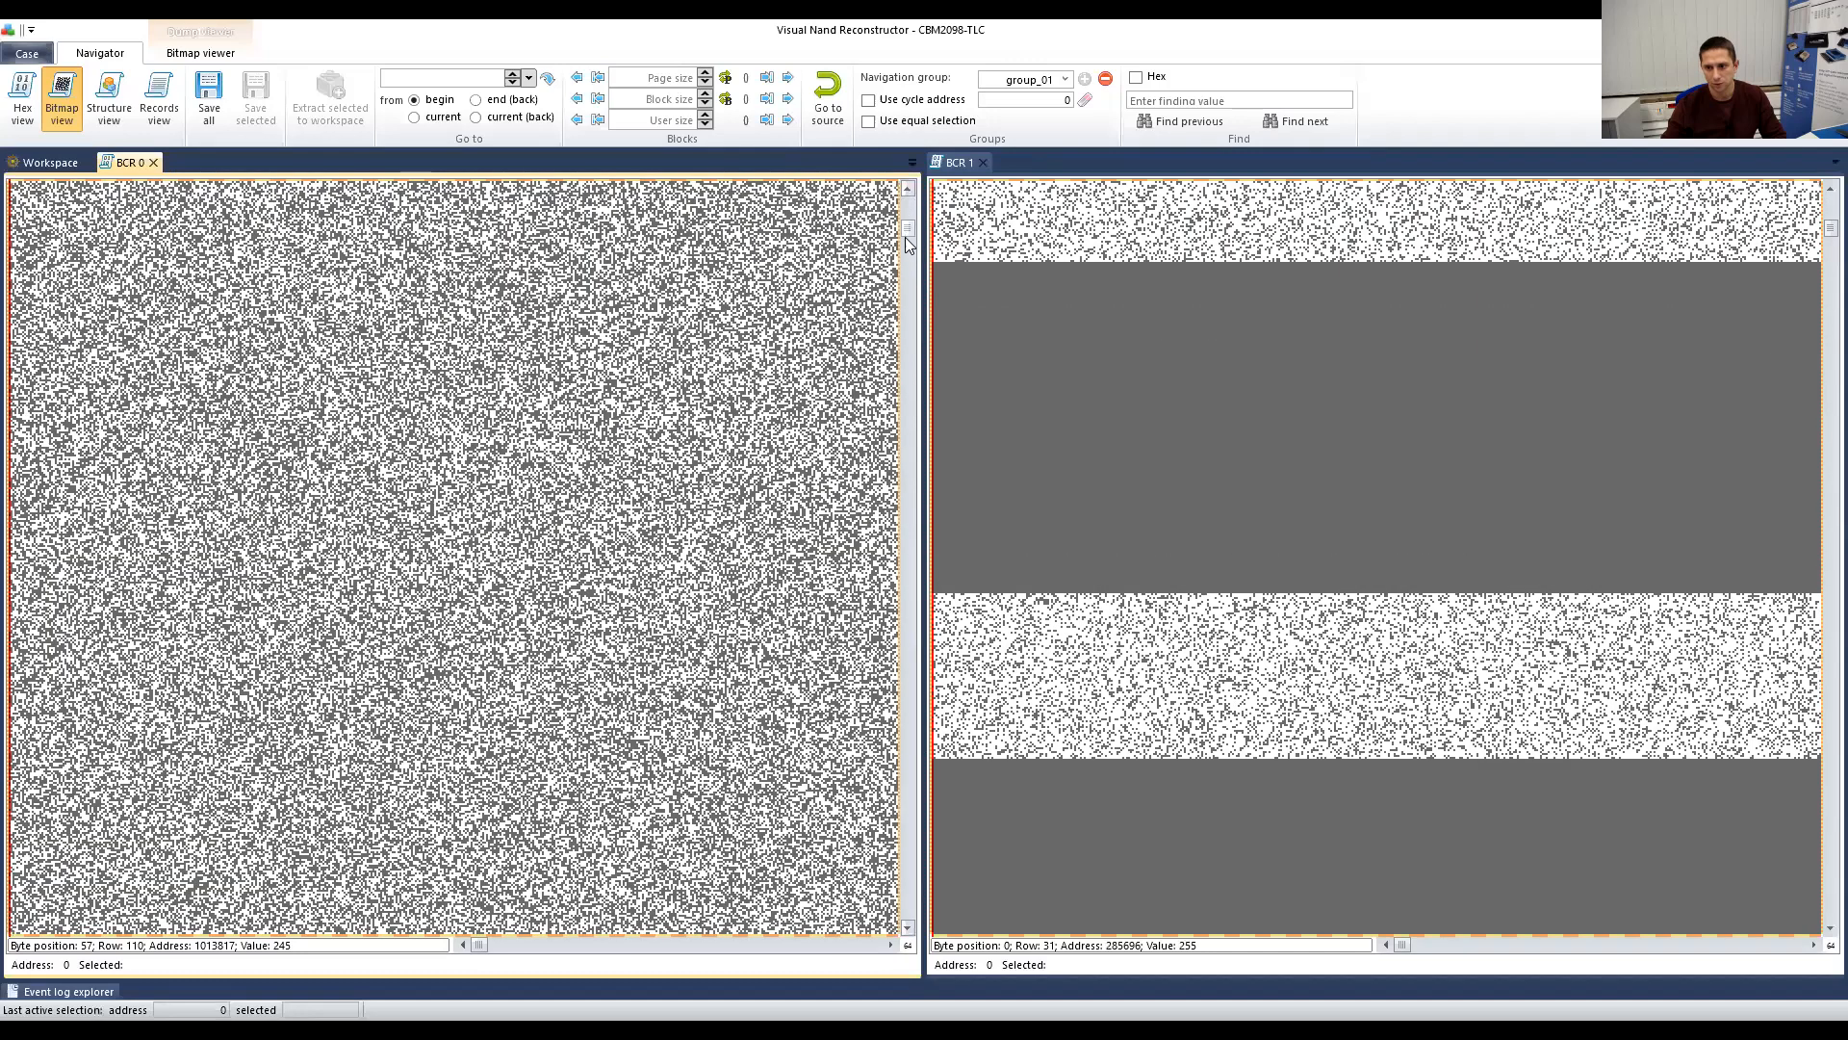
{"action": "left_click", "coordinate": [907, 251]}
{"action": "left_click", "coordinate": [908, 278]}
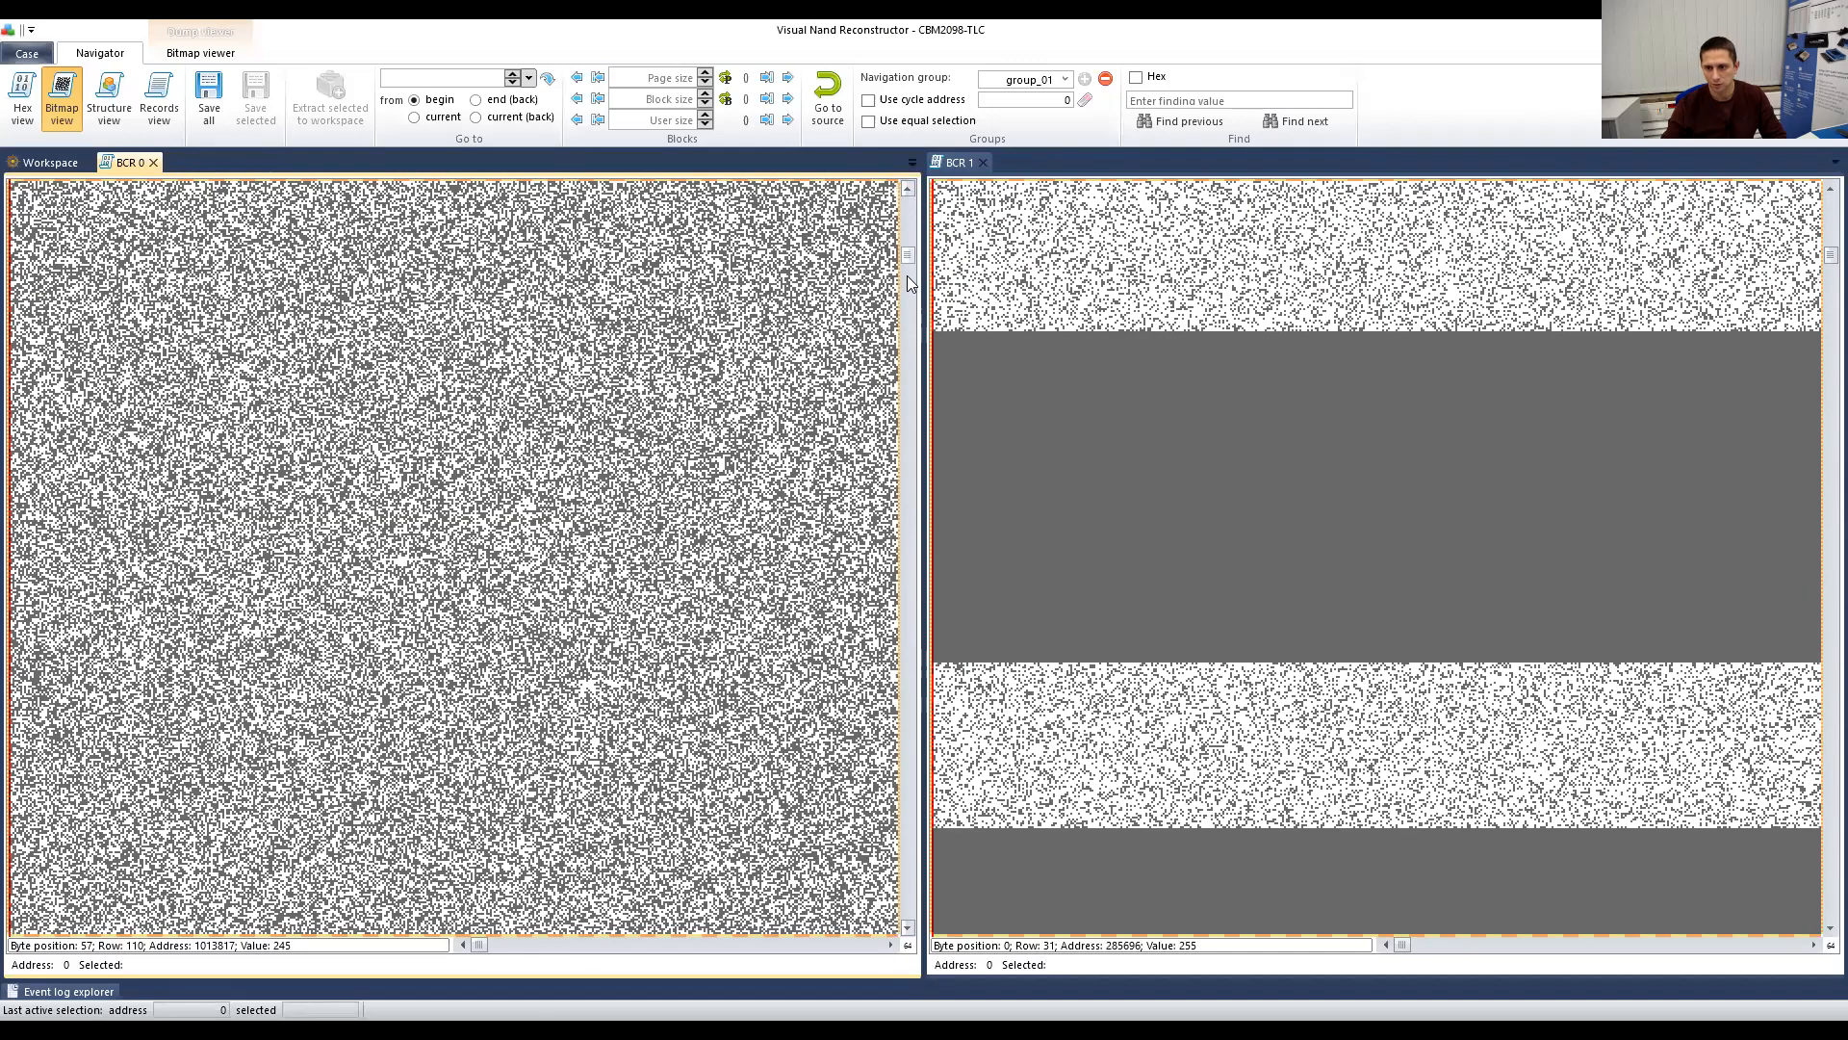
{"action": "left_click", "coordinate": [910, 301]}
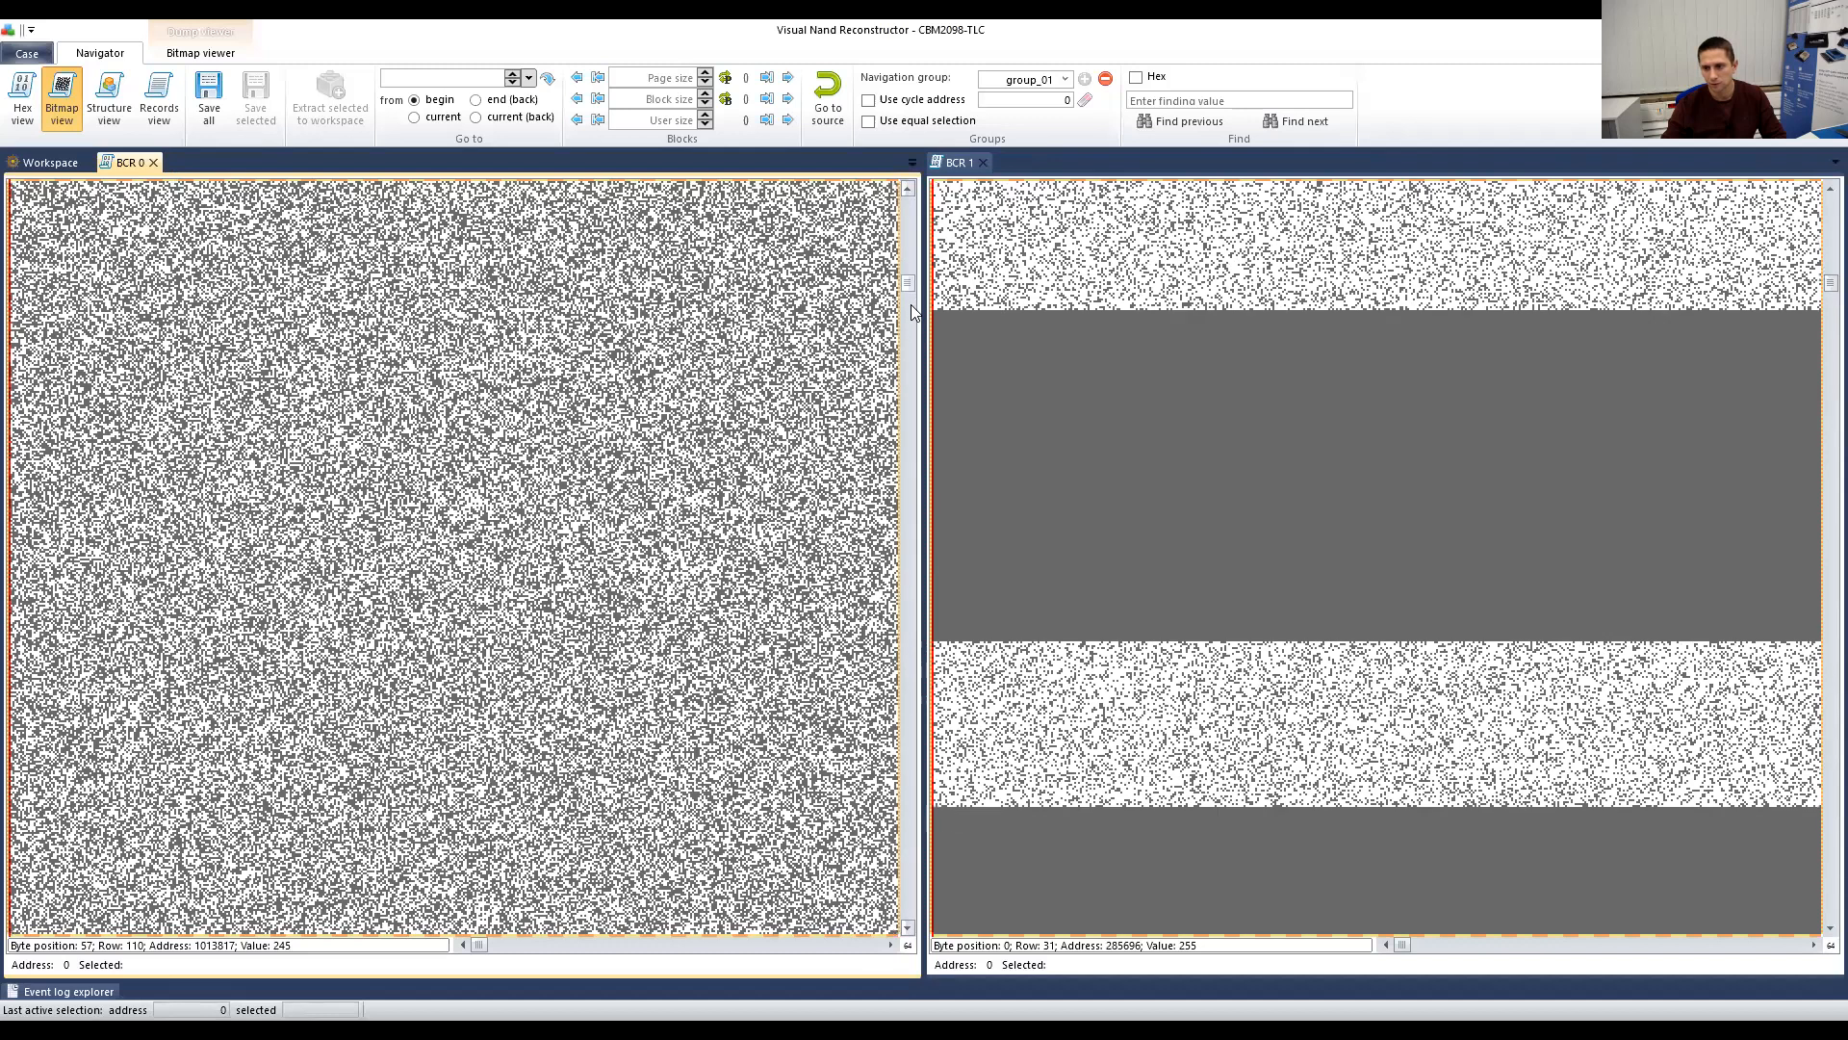
{"action": "left_click", "coordinate": [911, 316]}
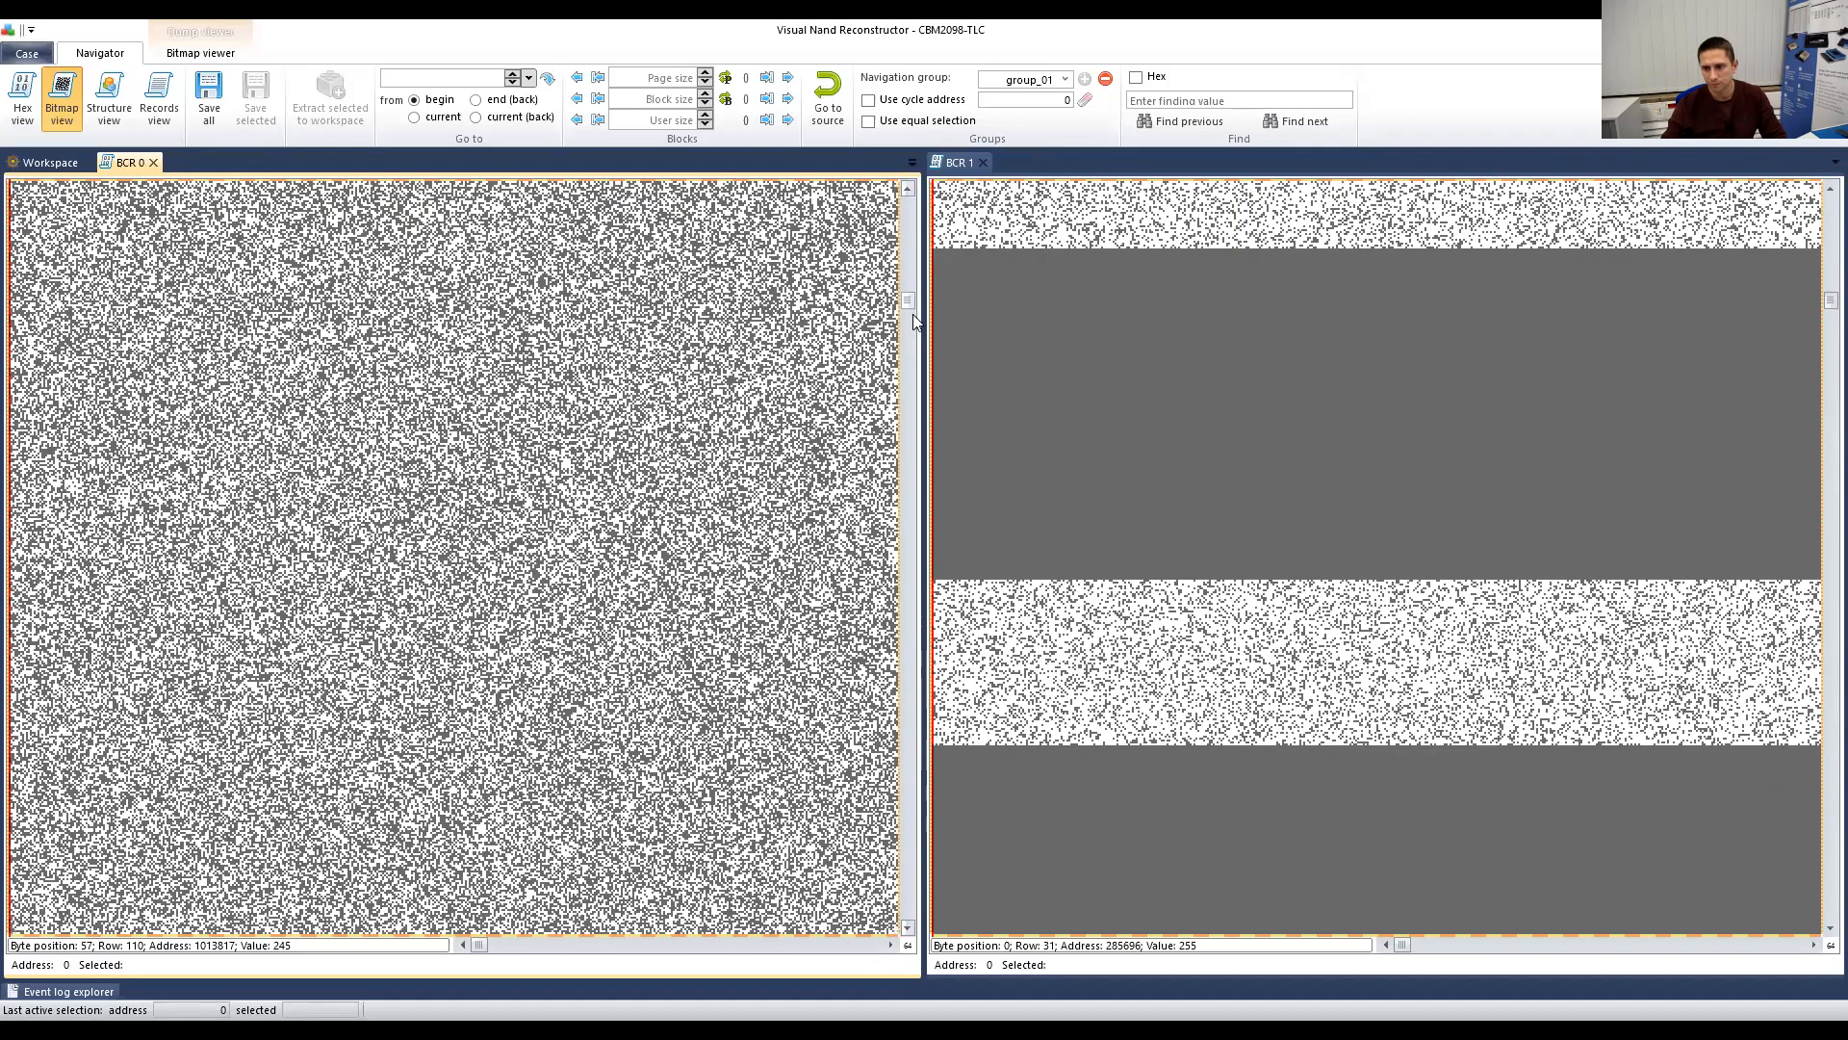
{"action": "left_click", "coordinate": [913, 315]}
Step: Mark several positions in the filled band of BCR 1 and compare them with the same addresses in BCR 0
{"action": "left_click", "coordinate": [1147, 690]}
{"action": "left_click", "coordinate": [1111, 696]}
{"action": "left_click", "coordinate": [1097, 657]}
{"action": "left_click", "coordinate": [501, 681]}
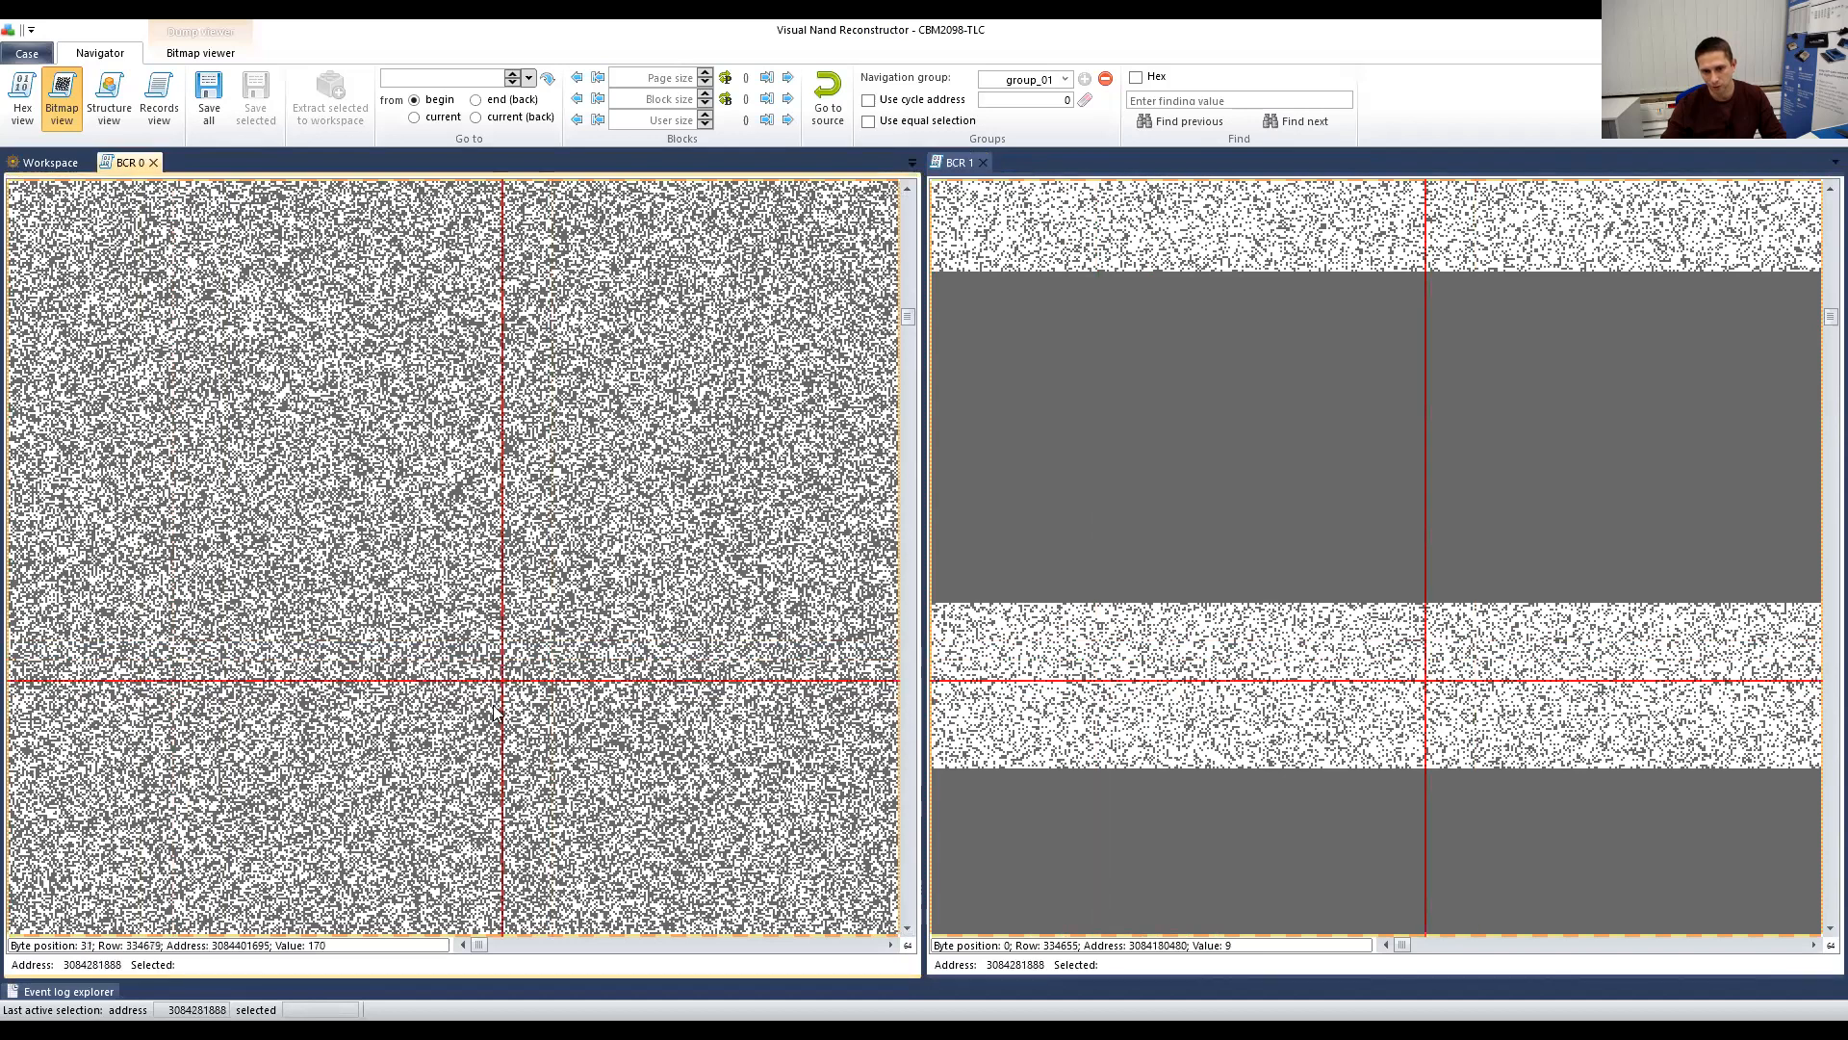
{"action": "left_click", "coordinate": [1064, 658]}
{"action": "left_click", "coordinate": [1069, 693]}
{"action": "left_click", "coordinate": [1094, 648]}
{"action": "left_click", "coordinate": [1083, 700]}
{"action": "left_click", "coordinate": [1056, 665]}
{"action": "scroll", "coordinate": [1076, 730], "scroll_direction": "down", "scroll_amount": 1}
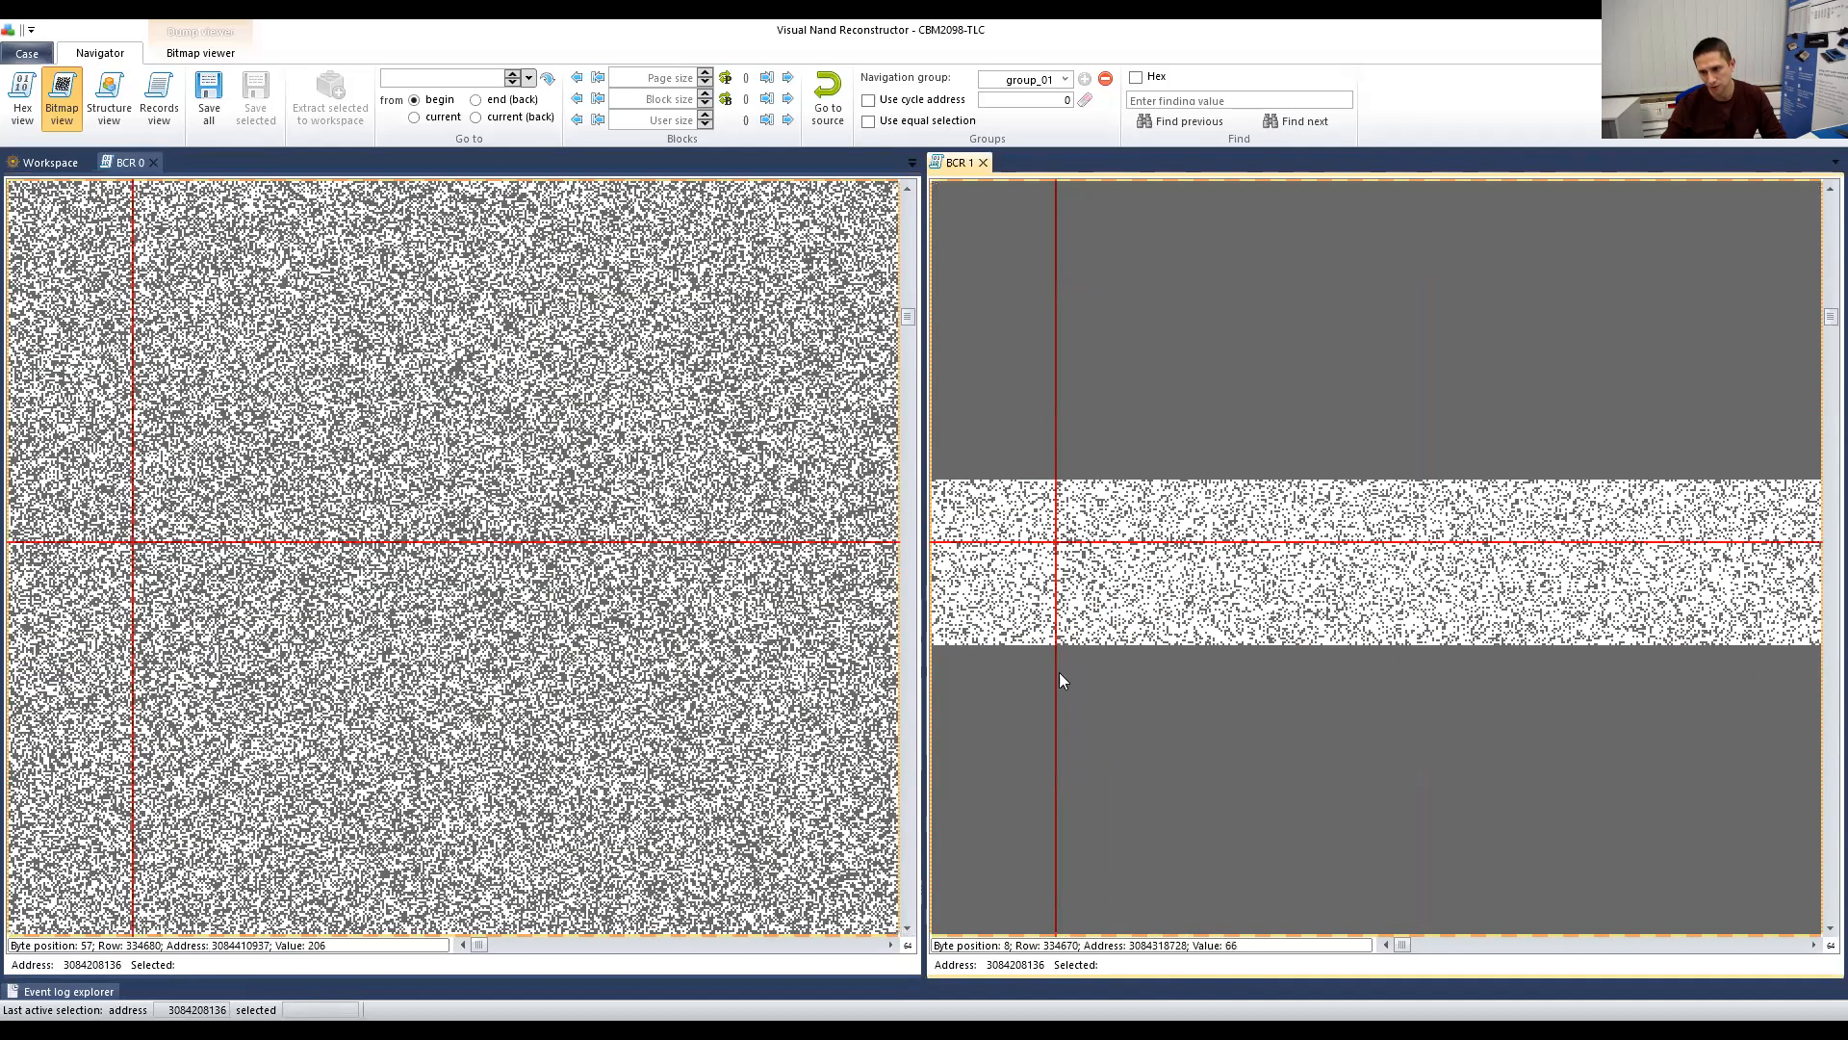
{"action": "scroll", "coordinate": [1060, 678], "scroll_direction": "down", "scroll_amount": 1}
{"action": "scroll", "coordinate": [907, 322], "scroll_direction": "down", "scroll_amount": 5}
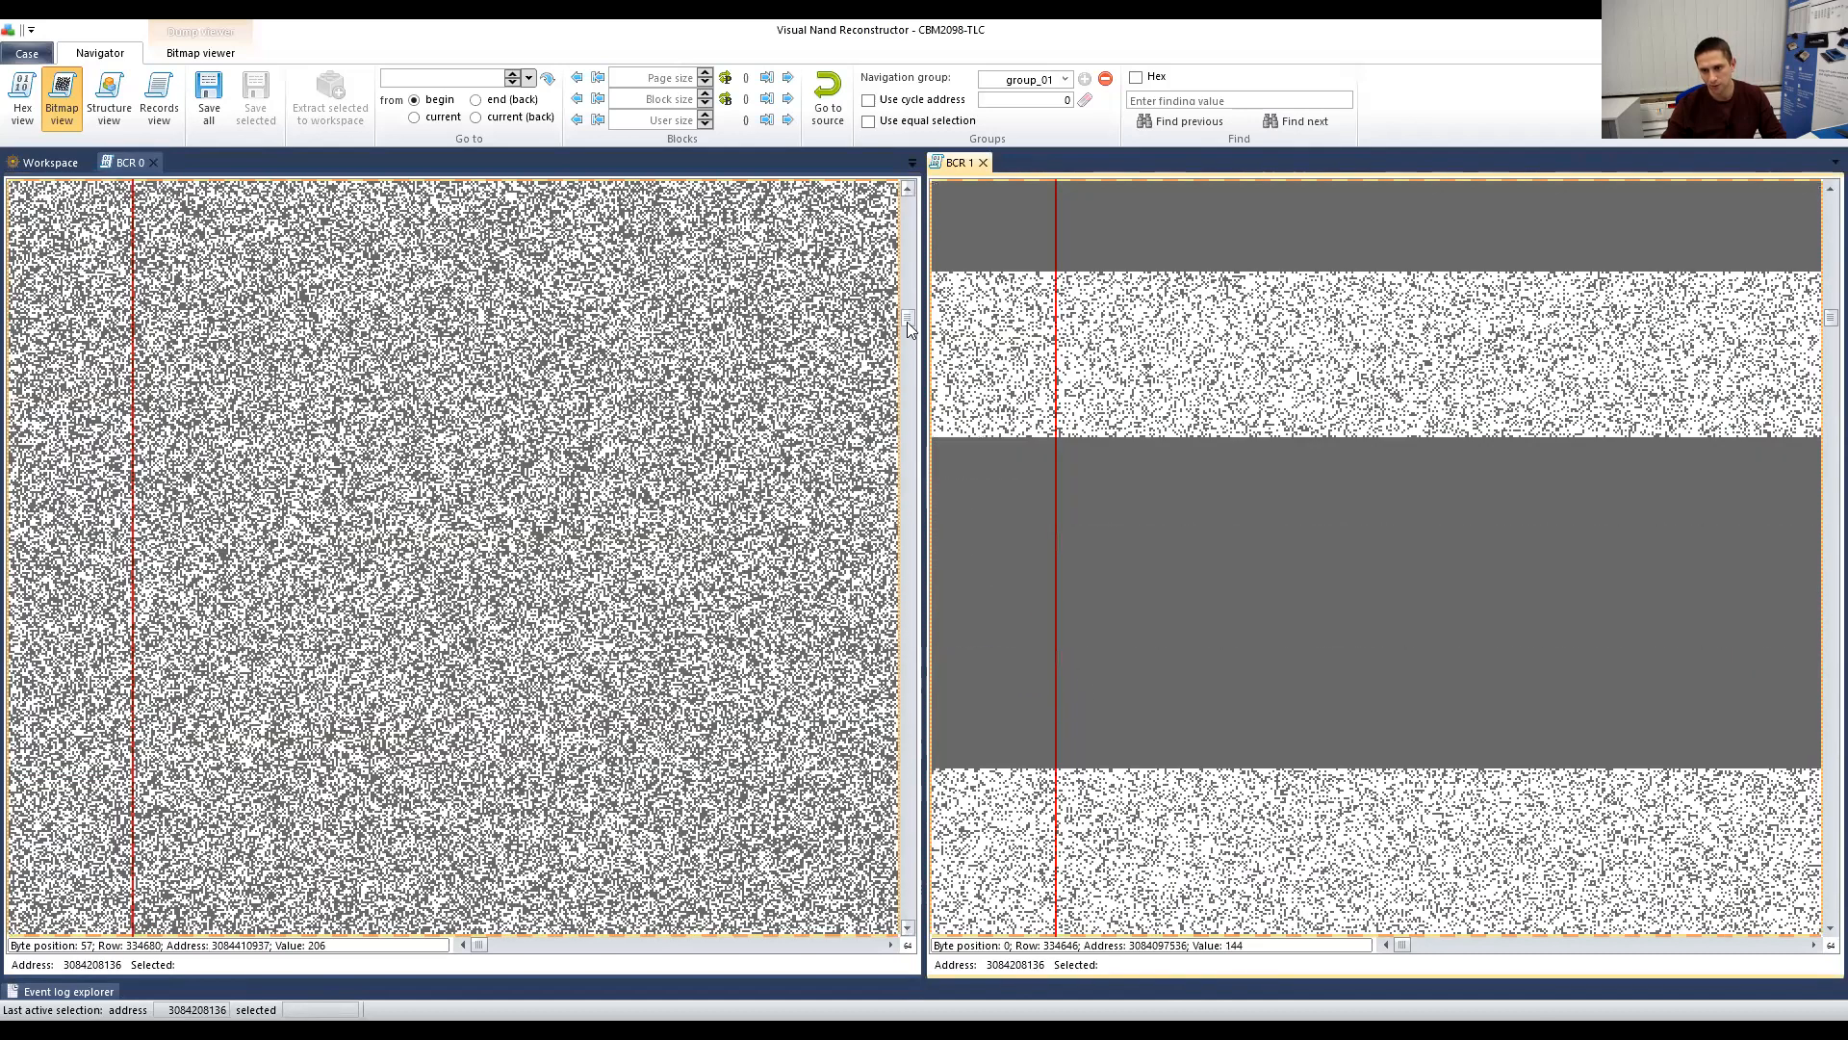
Step: Compare farther regions of the BCR 0 and BCR 1 dumps, and close the BCR 1 view
{"action": "left_click_drag", "start_coordinate": [907, 322], "coordinate": [908, 932]}
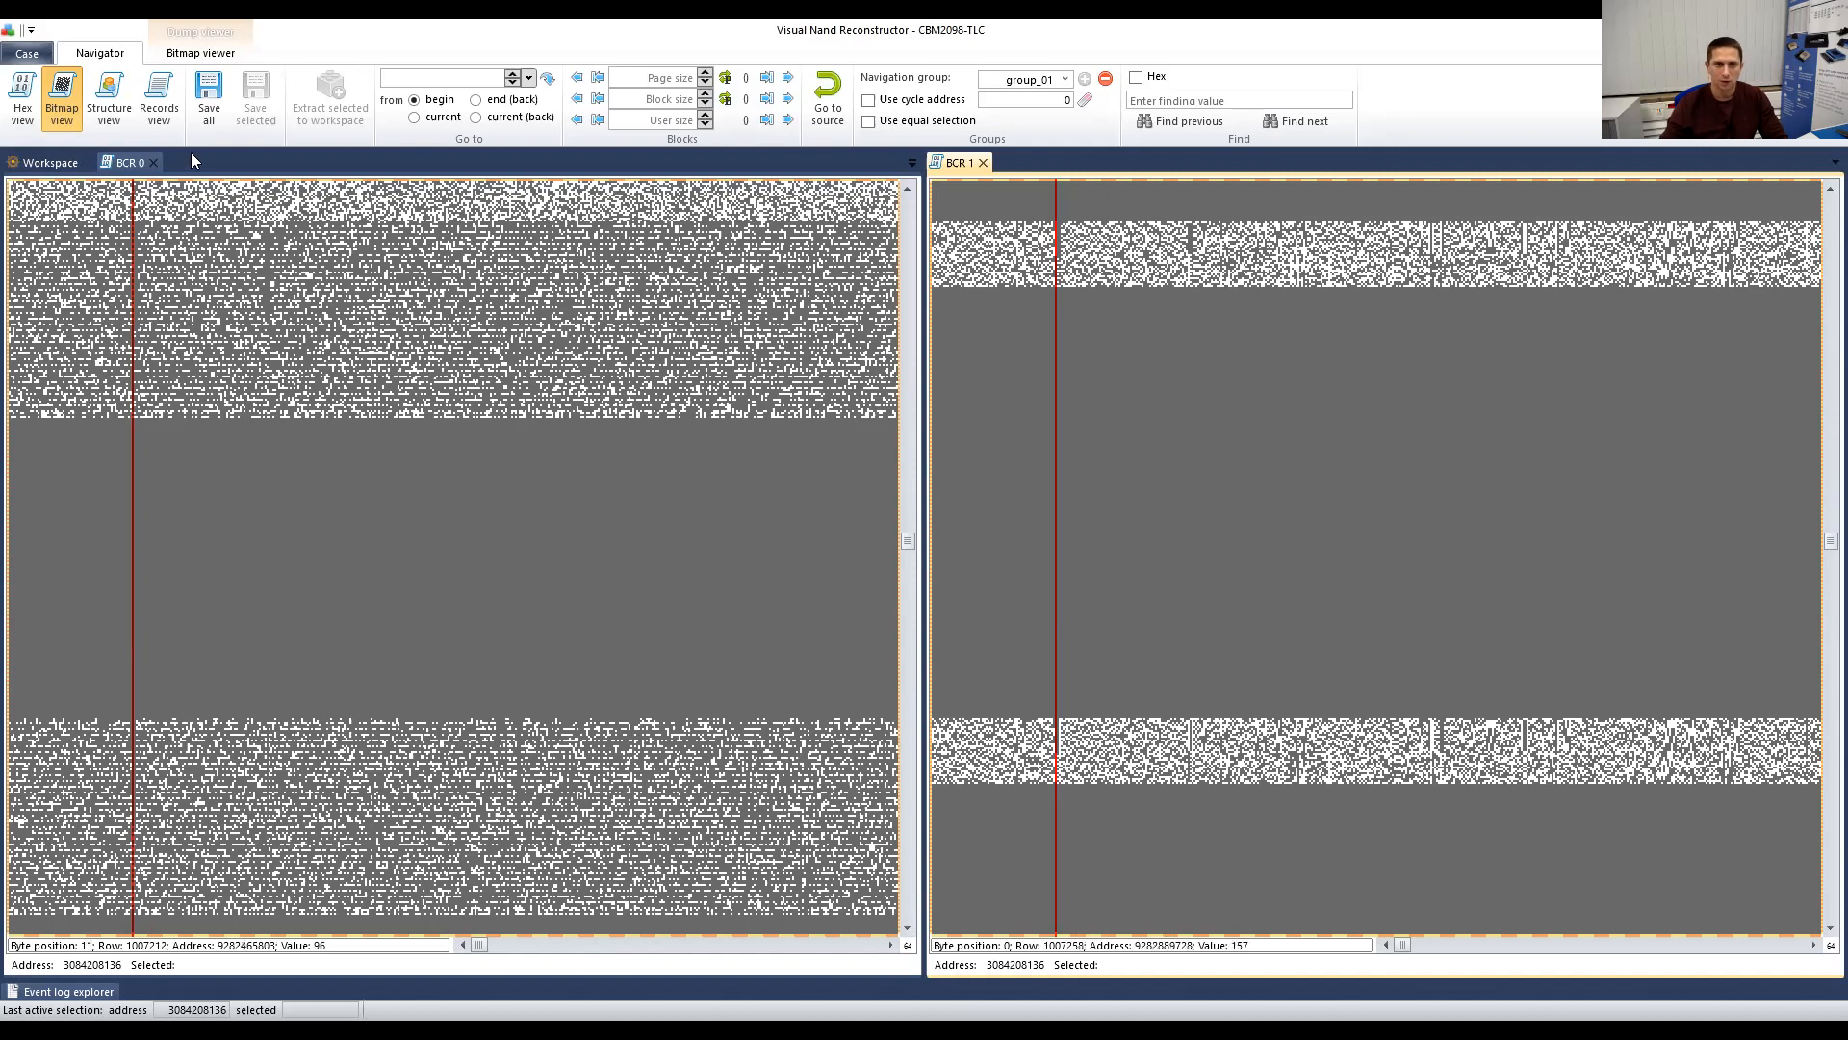
{"action": "left_click", "coordinate": [154, 162]}
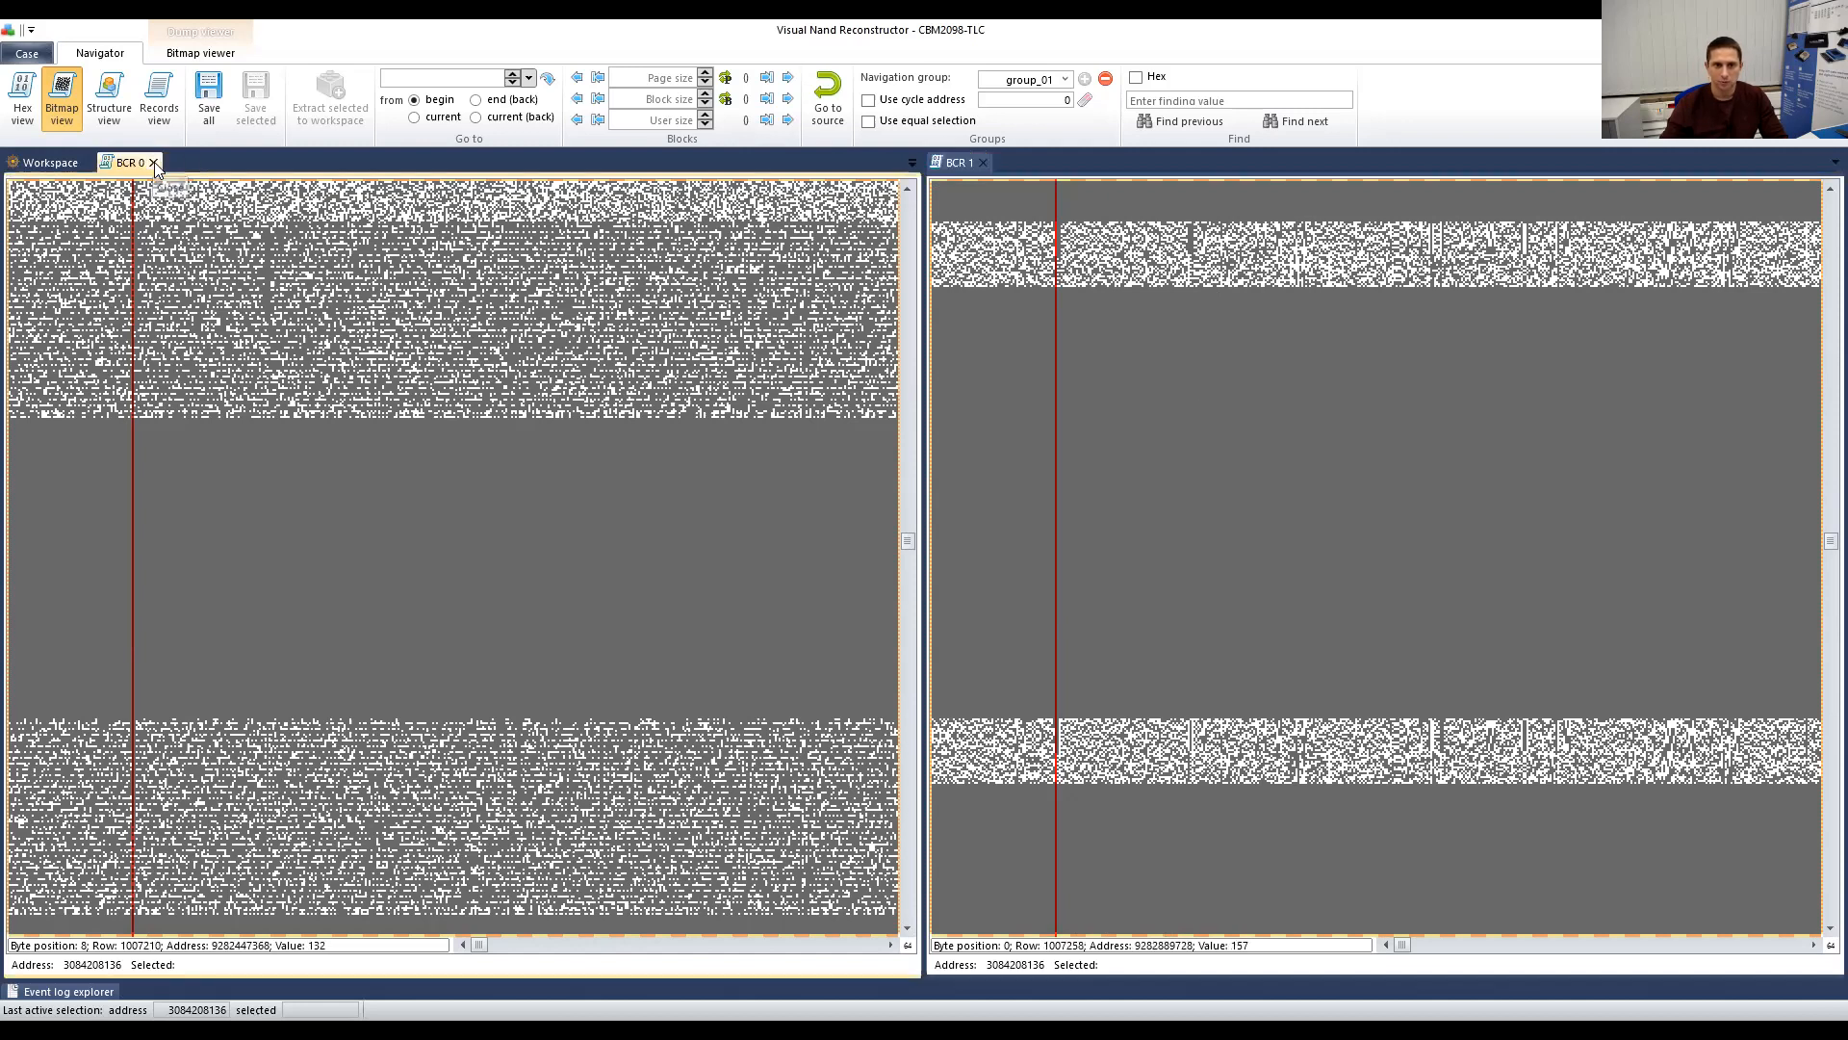
{"action": "left_click", "coordinate": [981, 164]}
{"action": "left_click", "coordinate": [984, 163]}
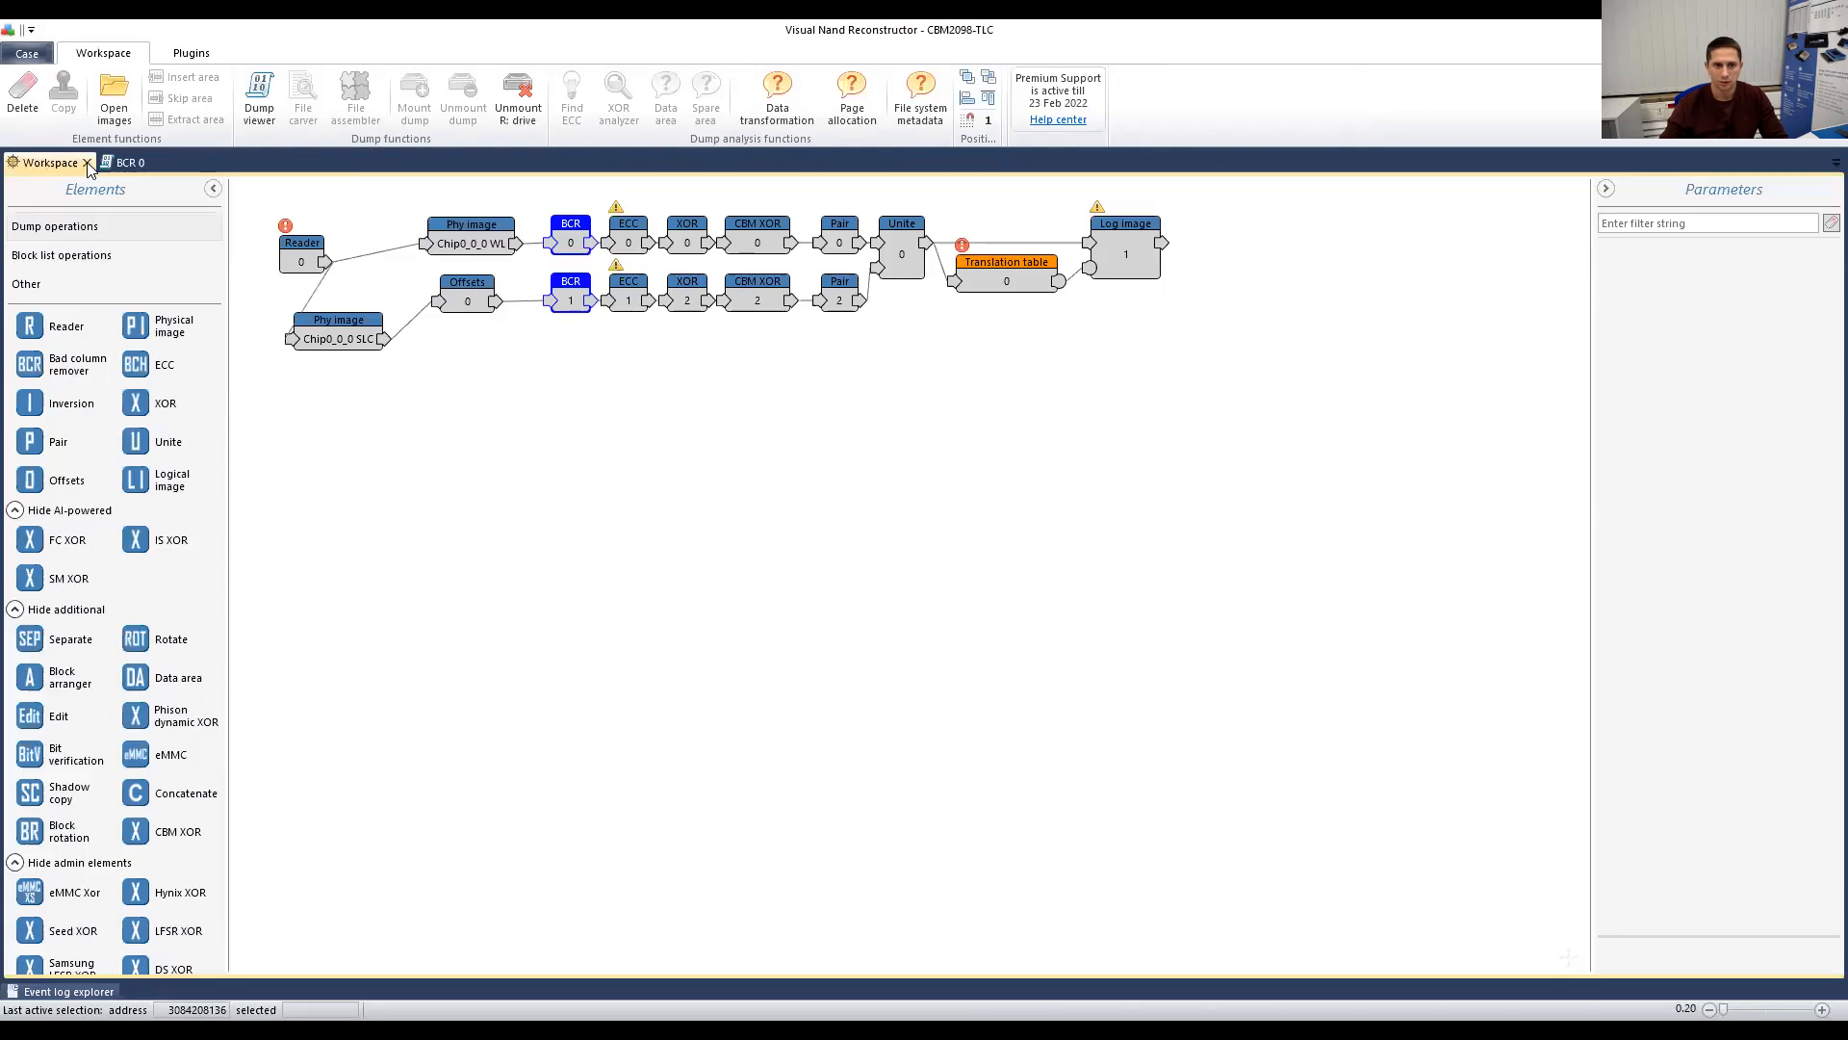
Step: Close the BCR 0 view and realign Reader, Chip0_0_0 WL, Chip0_0_0 SLC and Offsets so each image leads its own row
{"action": "left_click", "coordinate": [152, 163]}
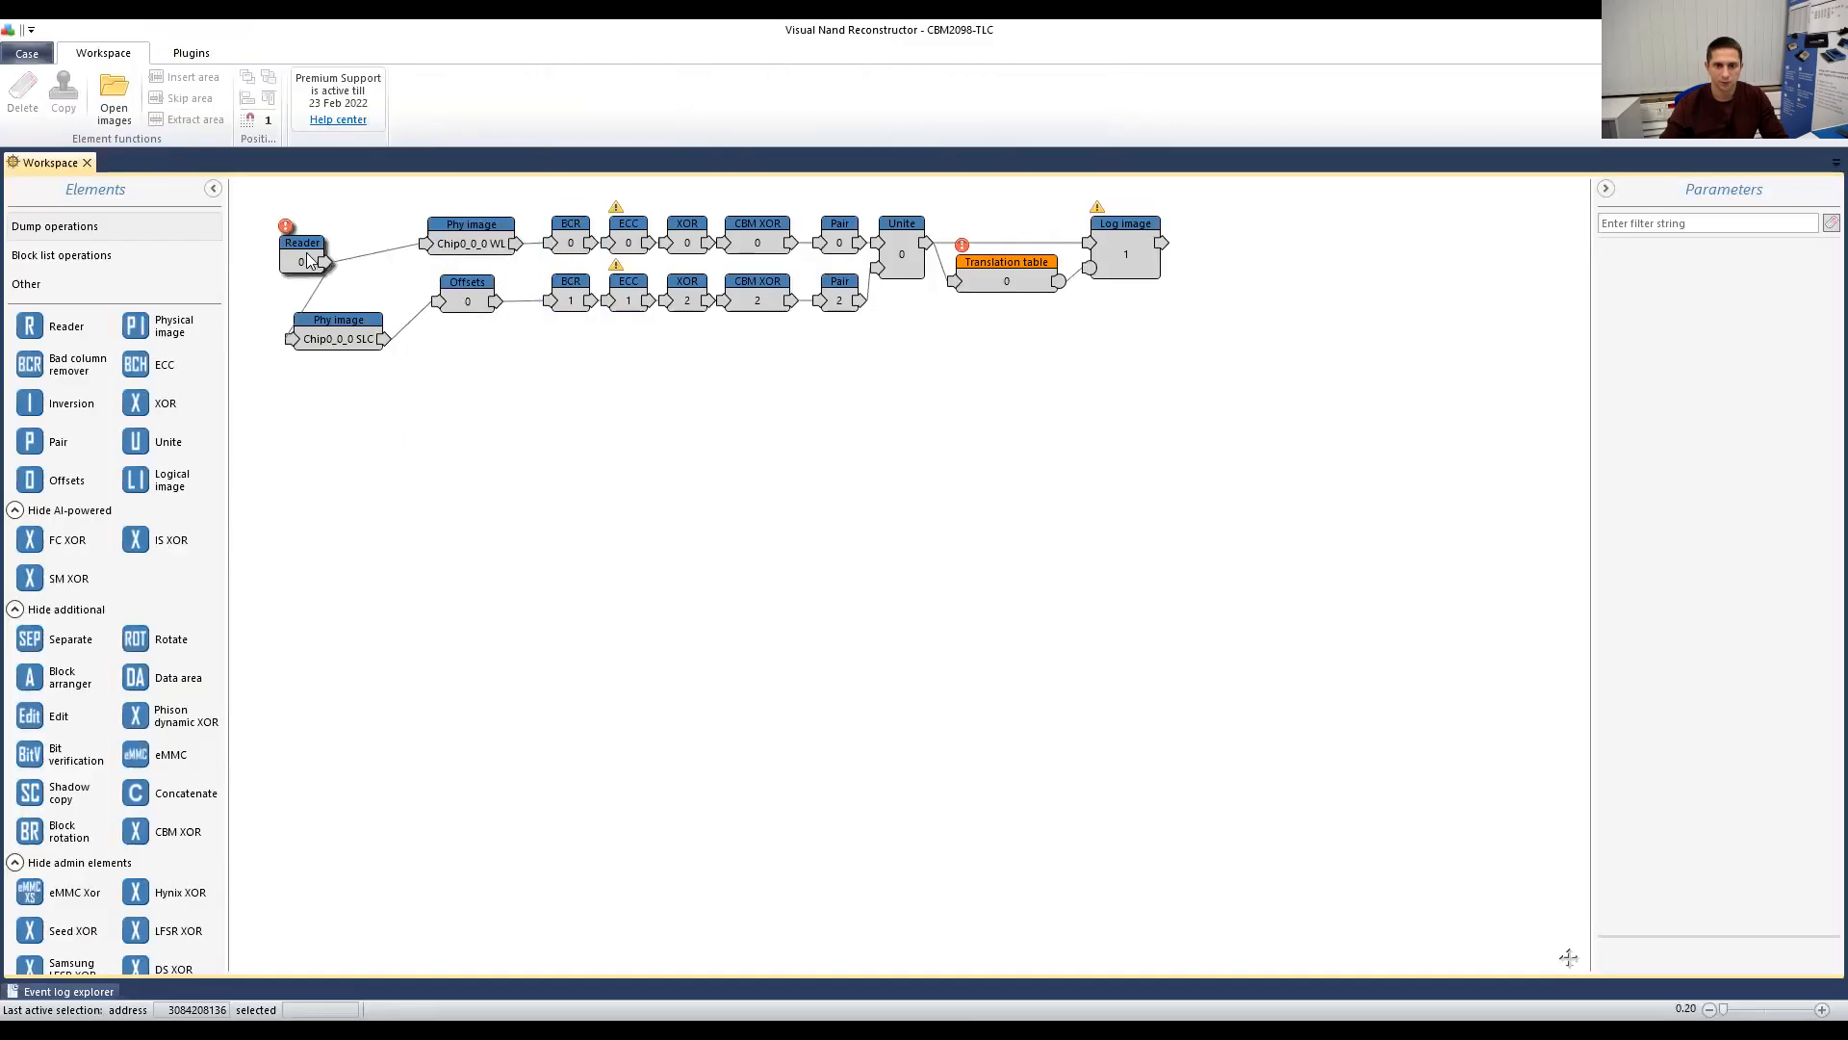
{"action": "left_click_drag", "start_coordinate": [309, 253], "coordinate": [290, 251]}
{"action": "left_click_drag", "start_coordinate": [454, 233], "coordinate": [399, 232]}
{"action": "left_click_drag", "start_coordinate": [466, 293], "coordinate": [488, 292]}
{"action": "left_click_drag", "start_coordinate": [345, 318], "coordinate": [389, 301]}
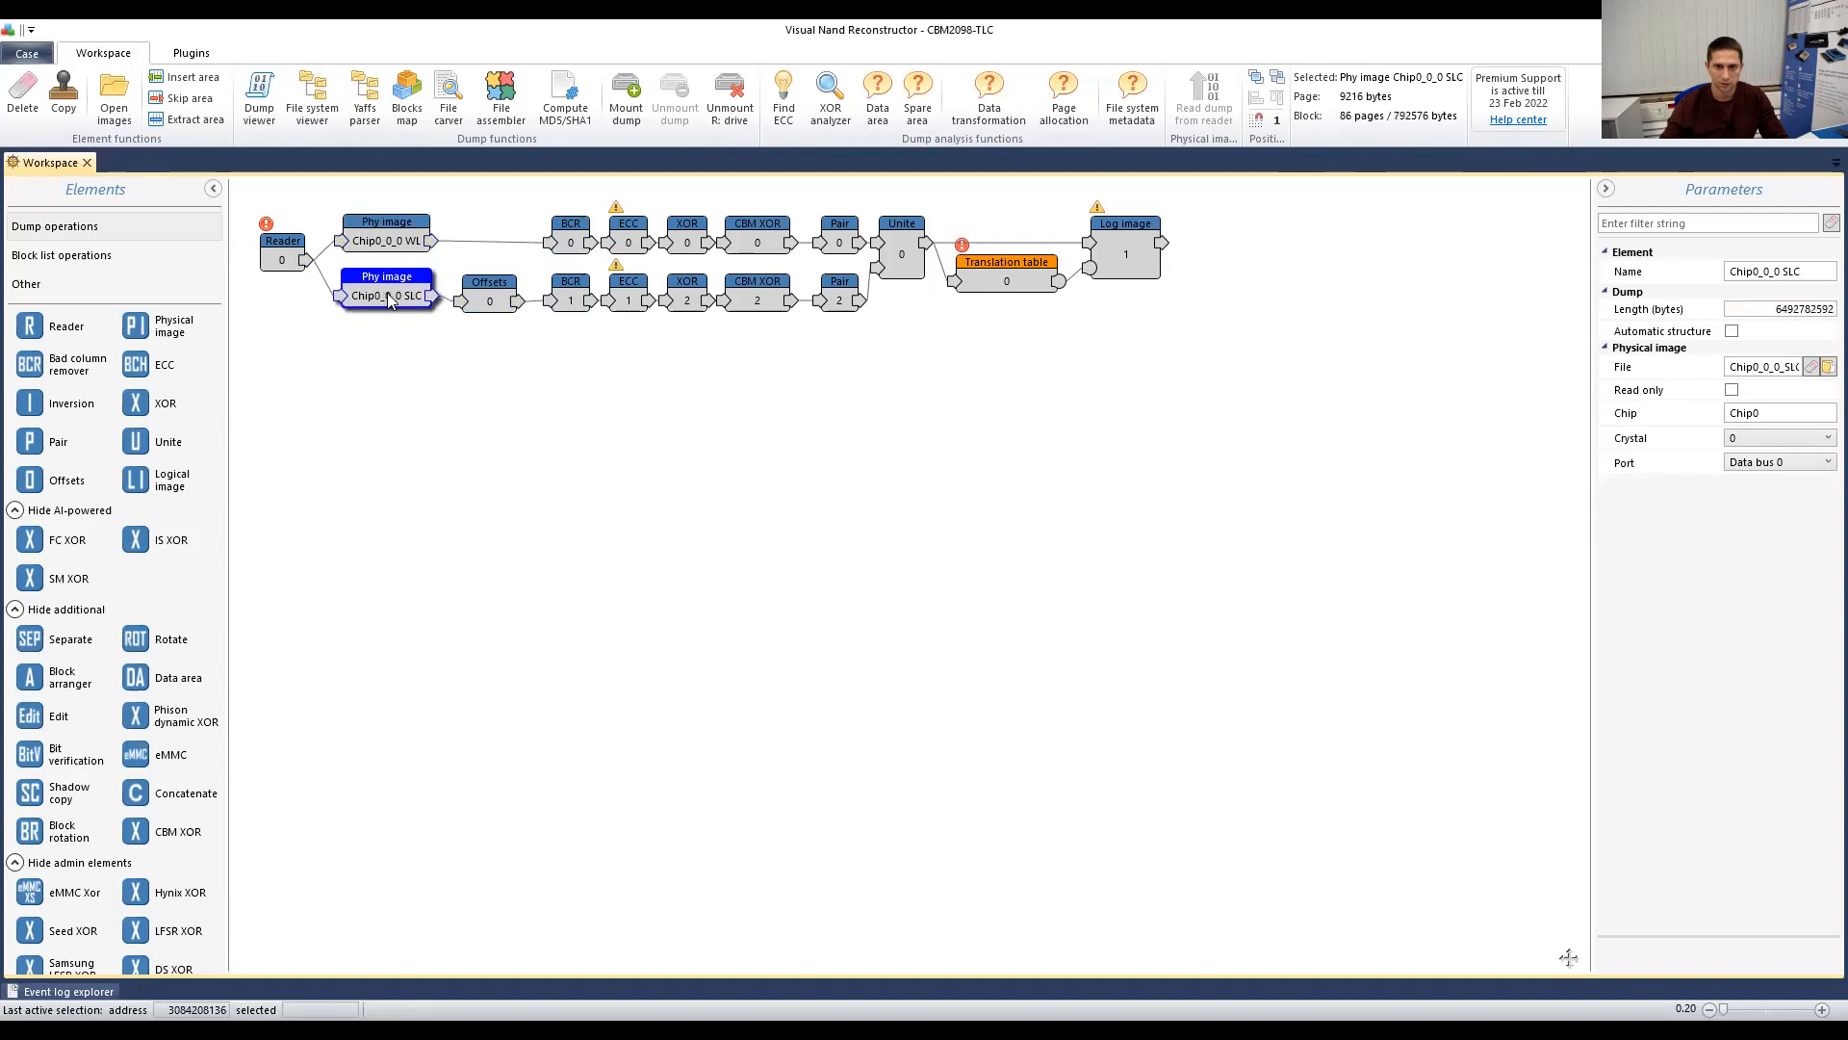
Step: Review the parameters of BCR 0, Chip0_0_0 WL, Unite and the Translation table, and shift the Translation table slightly lower
{"action": "left_click", "coordinate": [572, 239]}
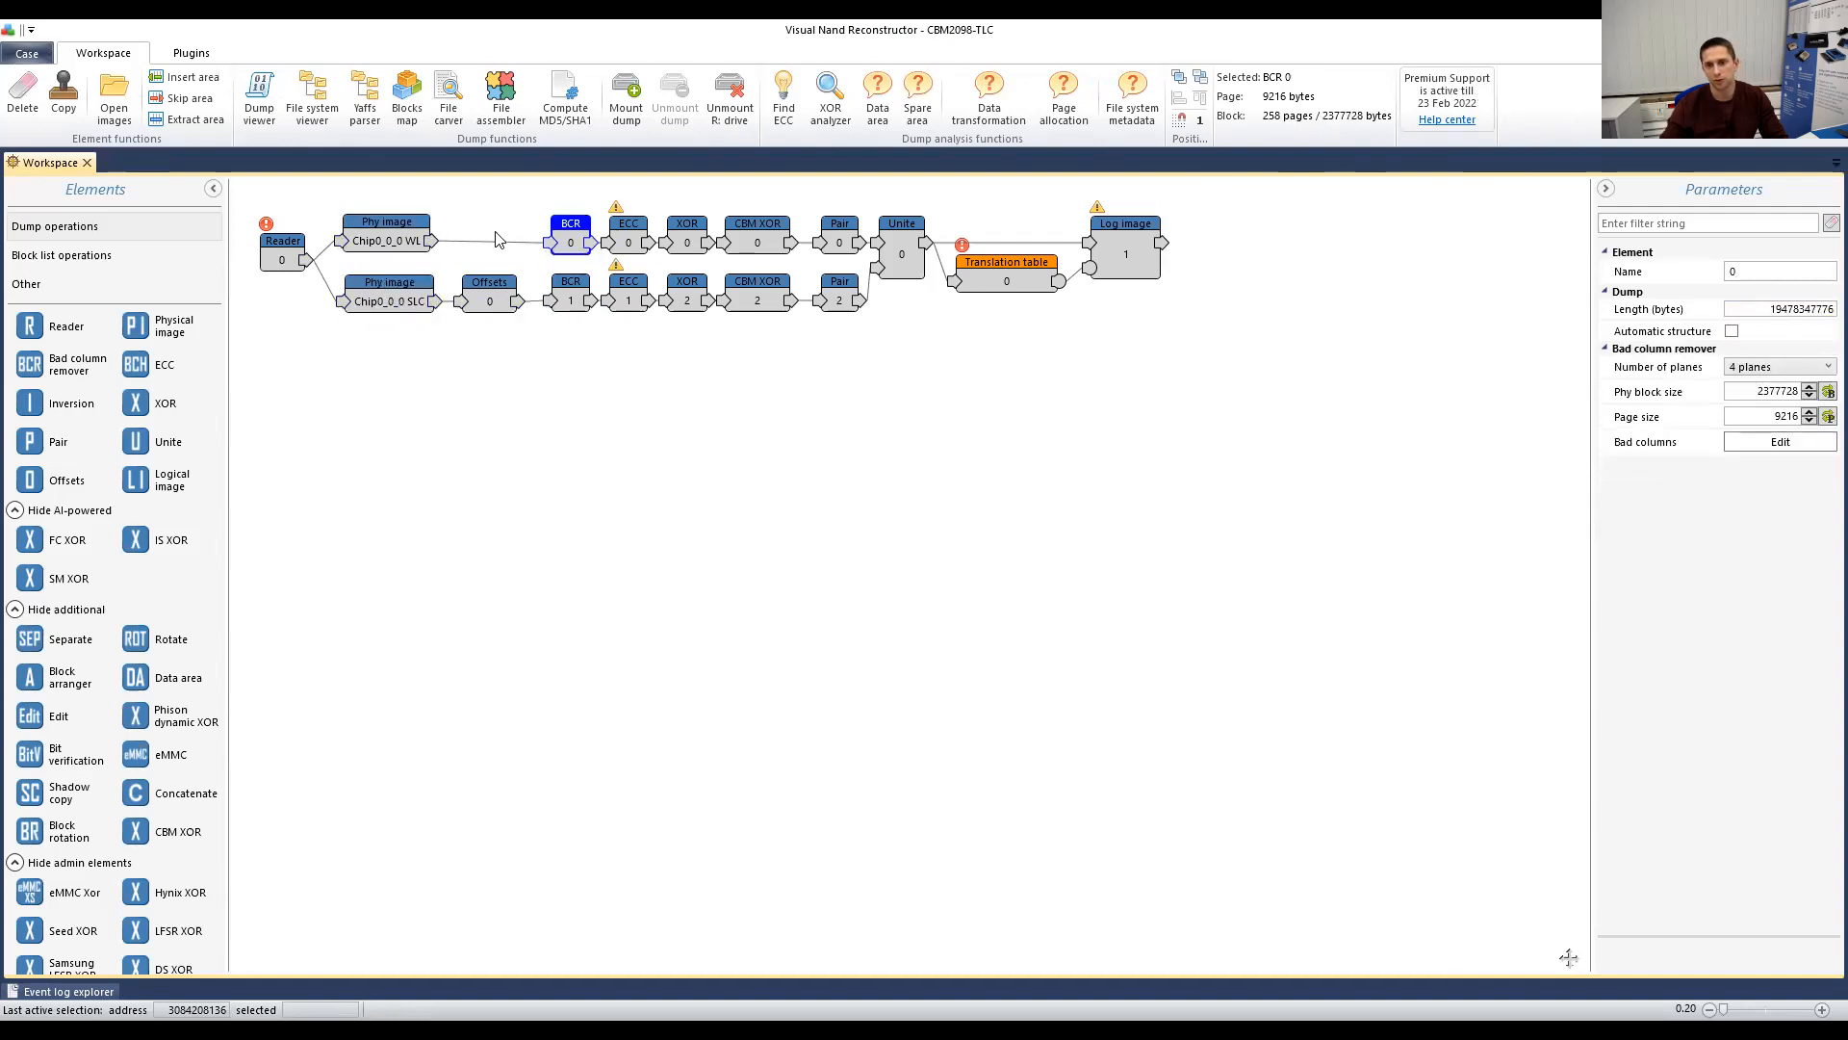
{"action": "left_click", "coordinate": [403, 250]}
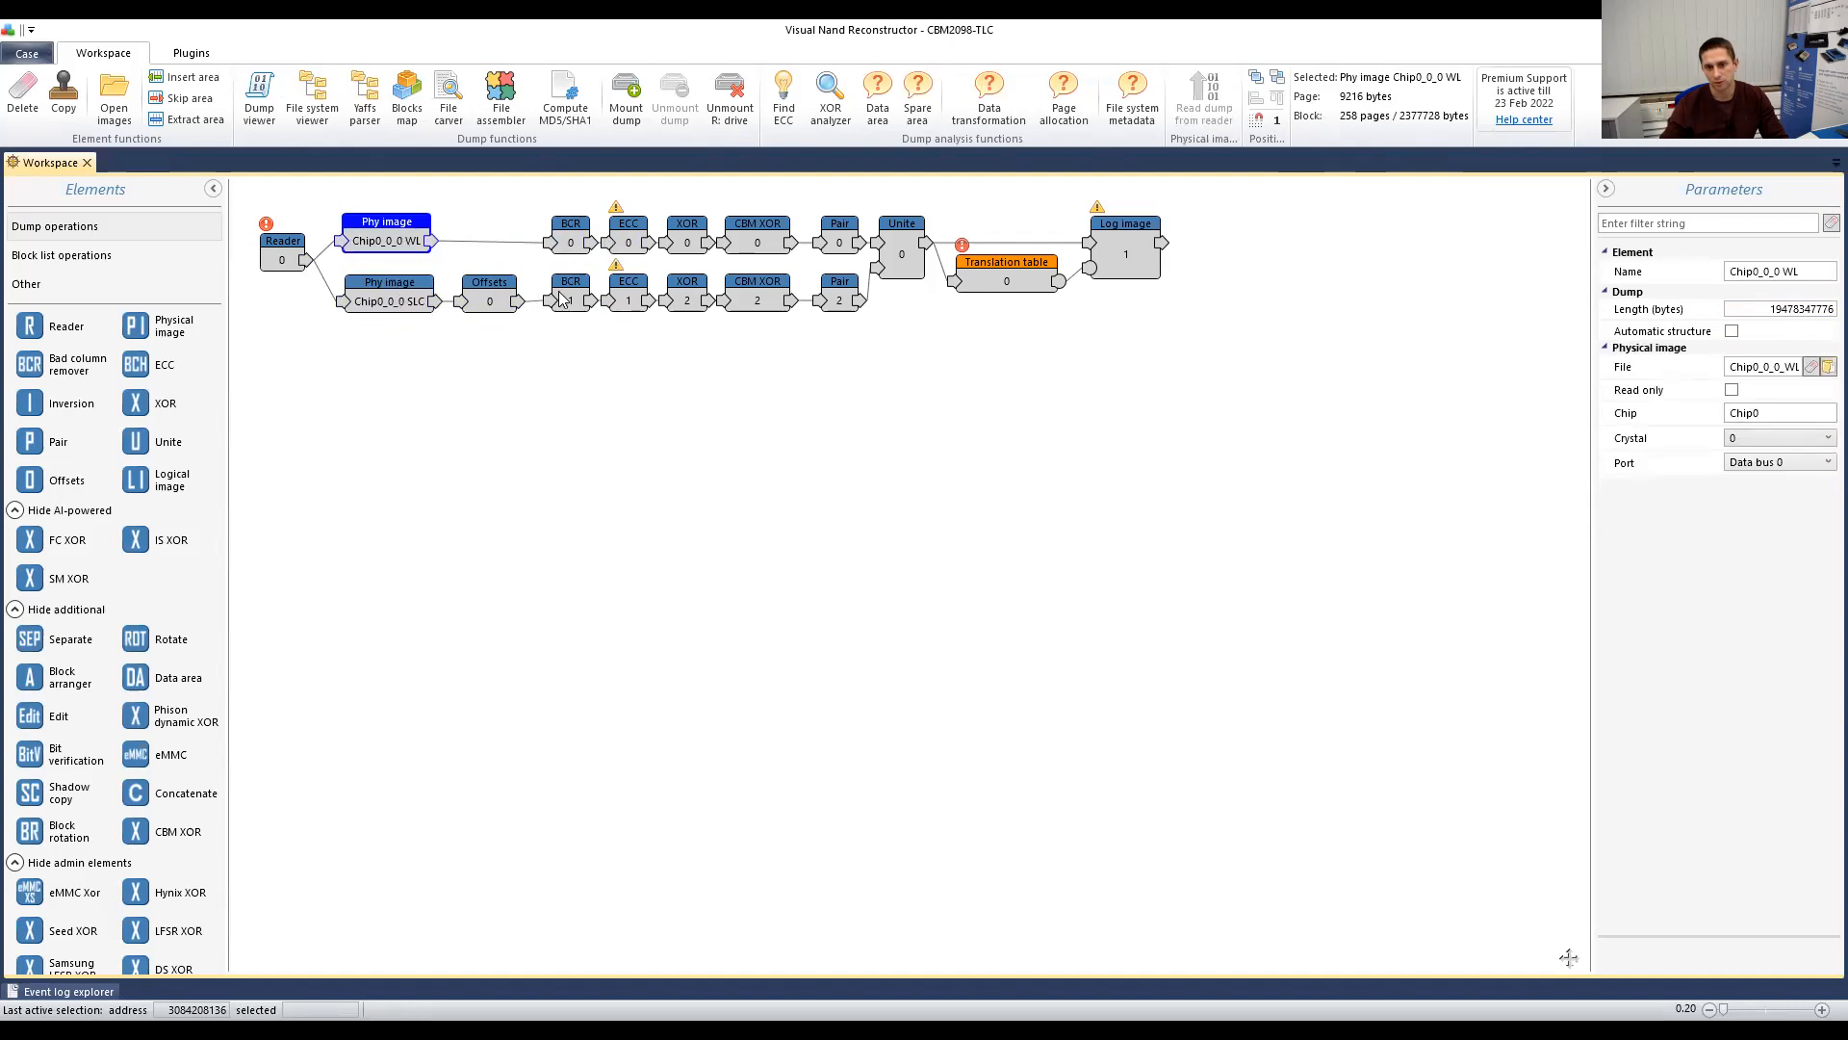
{"action": "left_click", "coordinate": [903, 250]}
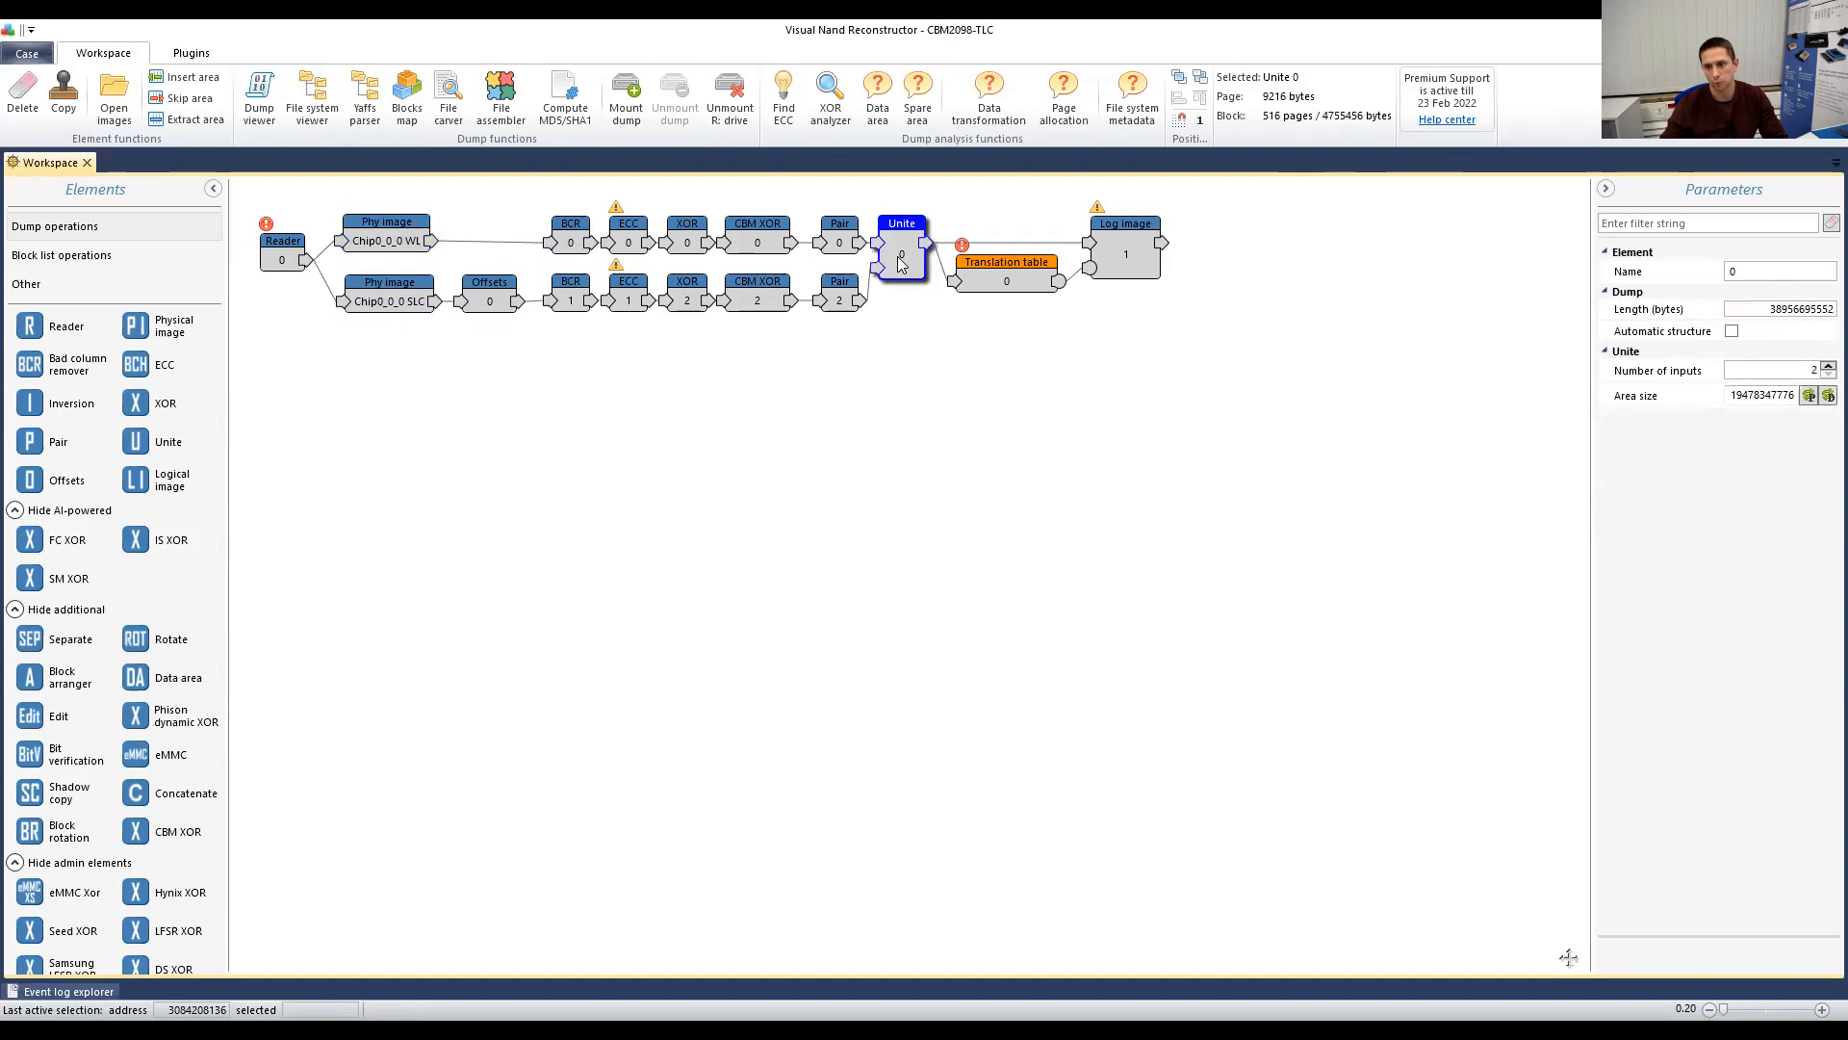
{"action": "left_click", "coordinate": [1010, 271]}
{"action": "left_click_drag", "start_coordinate": [1002, 276], "coordinate": [1004, 288]}
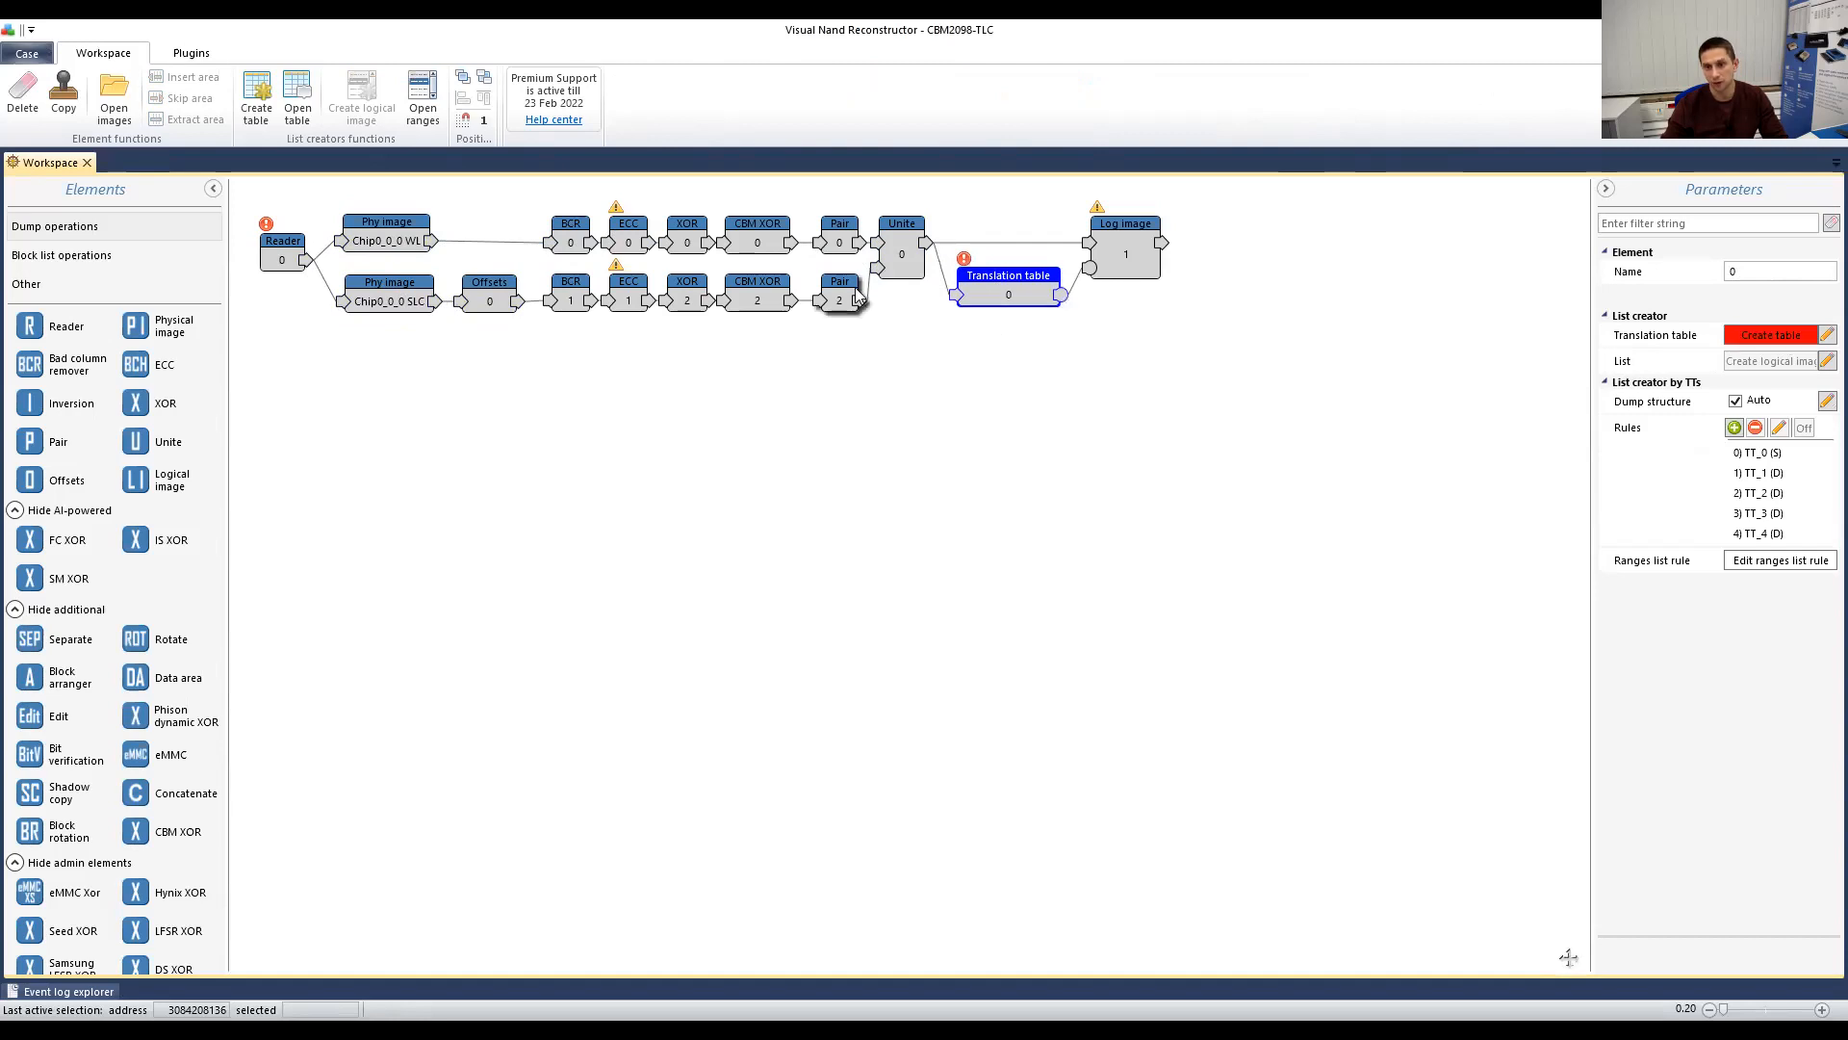
Step: Collapse the element palette and place CBM XOR 2 back in the row between XOR 2 and Pair 2
{"action": "left_click_drag", "start_coordinate": [752, 308], "coordinate": [765, 411]}
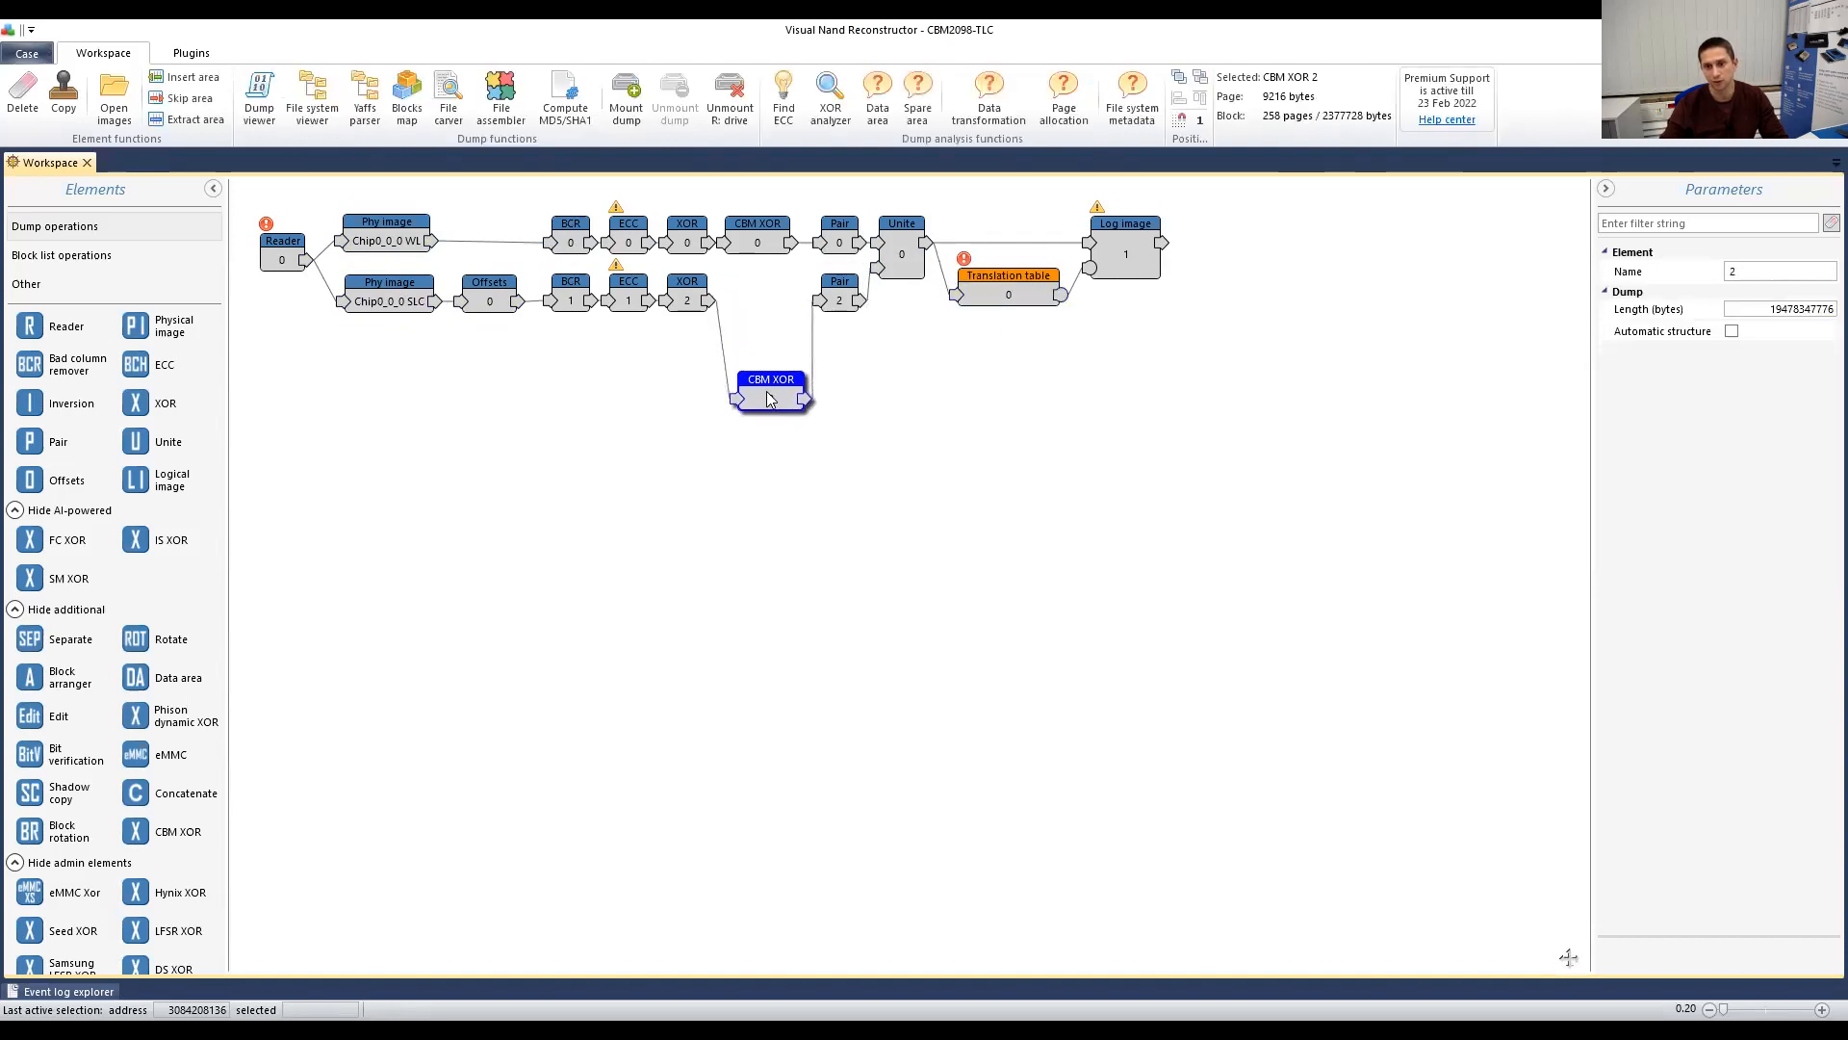
{"action": "left_click", "coordinate": [212, 188]}
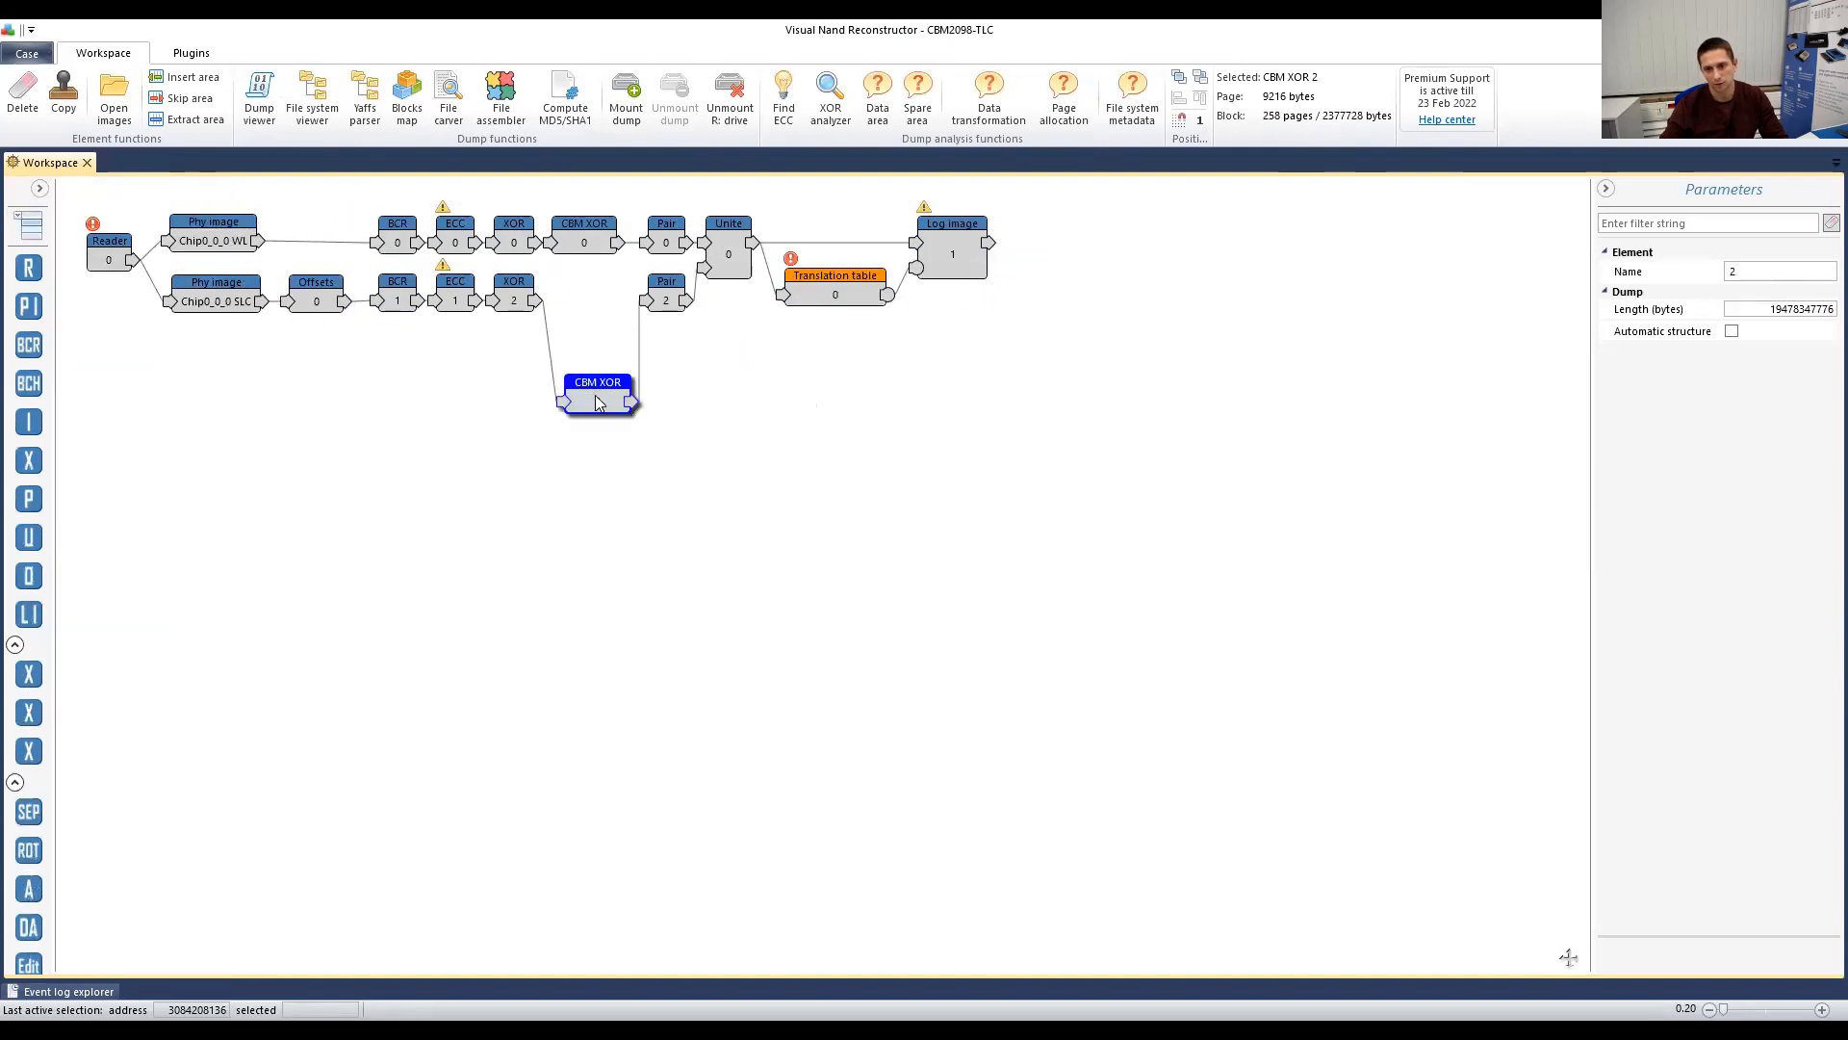
{"action": "left_click_drag", "start_coordinate": [597, 417], "coordinate": [586, 304]}
Step: Select the ECC, XOR, CBM XOR and Pair elements of the WL row to review that part of the chain
{"action": "left_click_drag", "start_coordinate": [483, 196], "coordinate": [612, 243]}
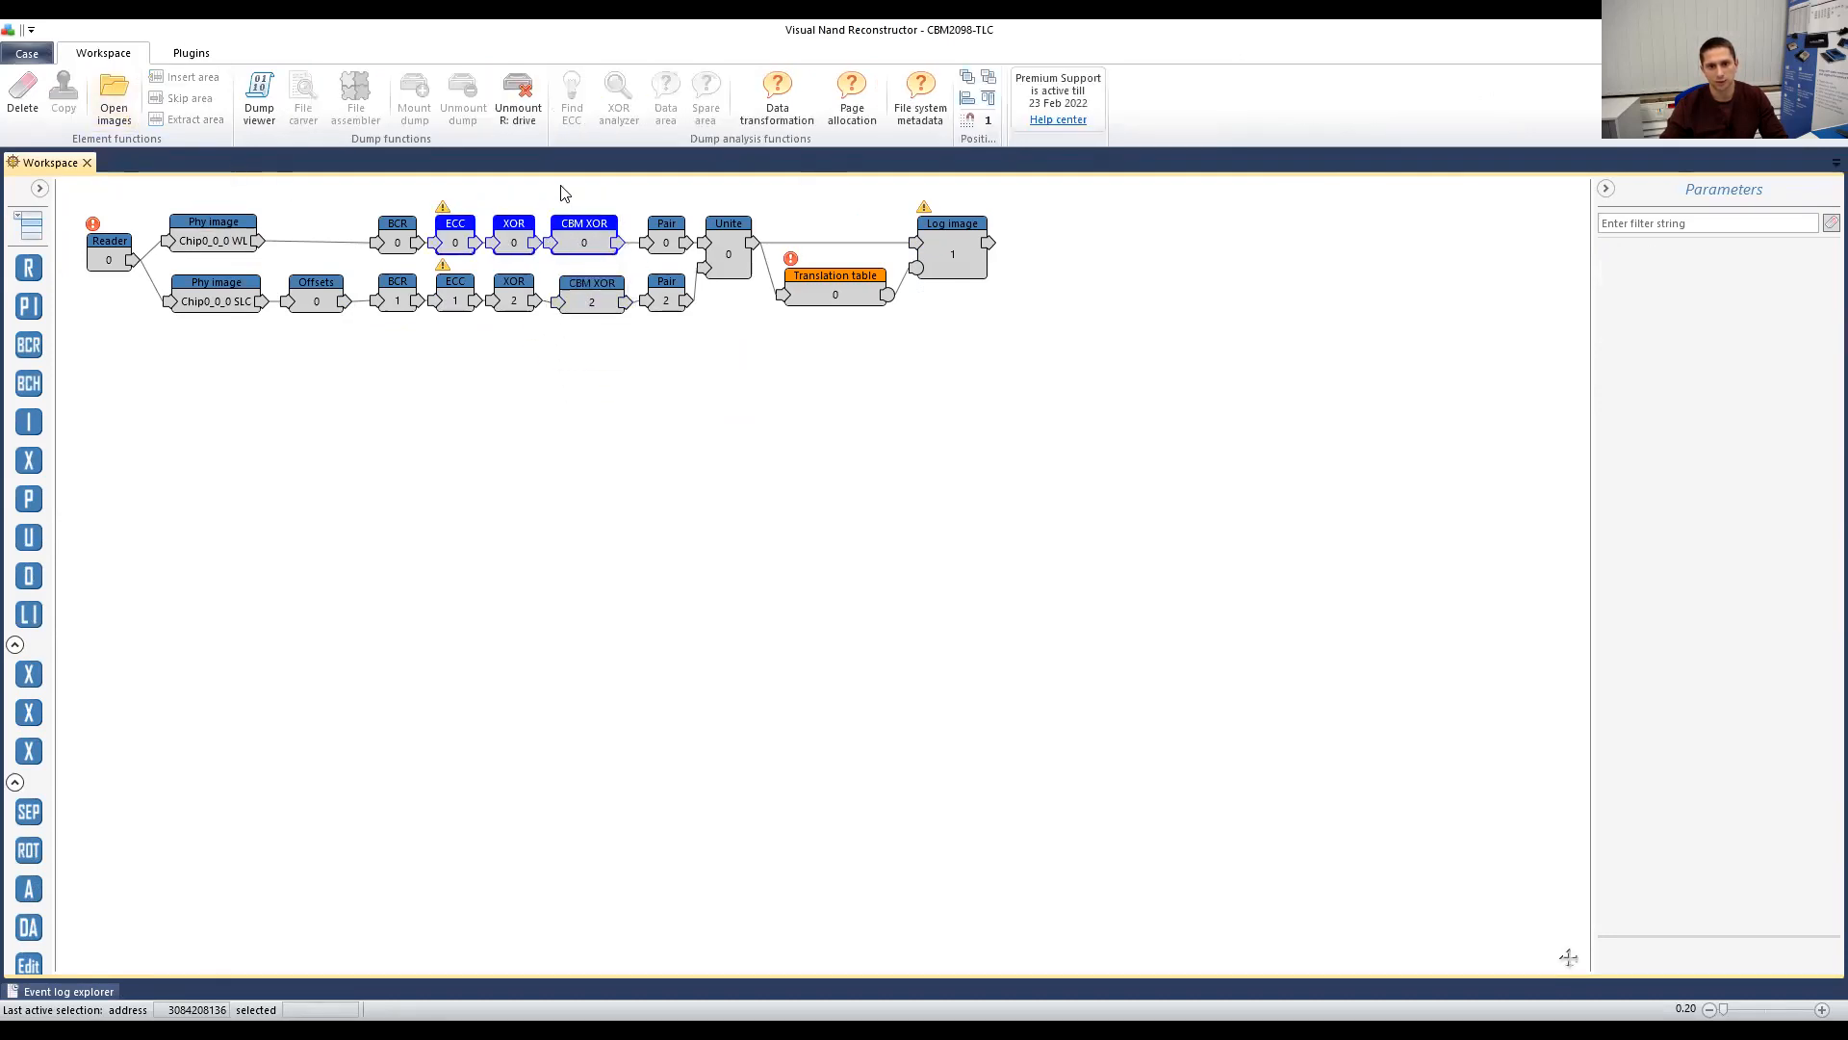
{"action": "left_click", "coordinate": [559, 198]}
{"action": "left_click_drag", "start_coordinate": [514, 190], "coordinate": [588, 247]}
{"action": "left_click", "coordinate": [664, 229]}
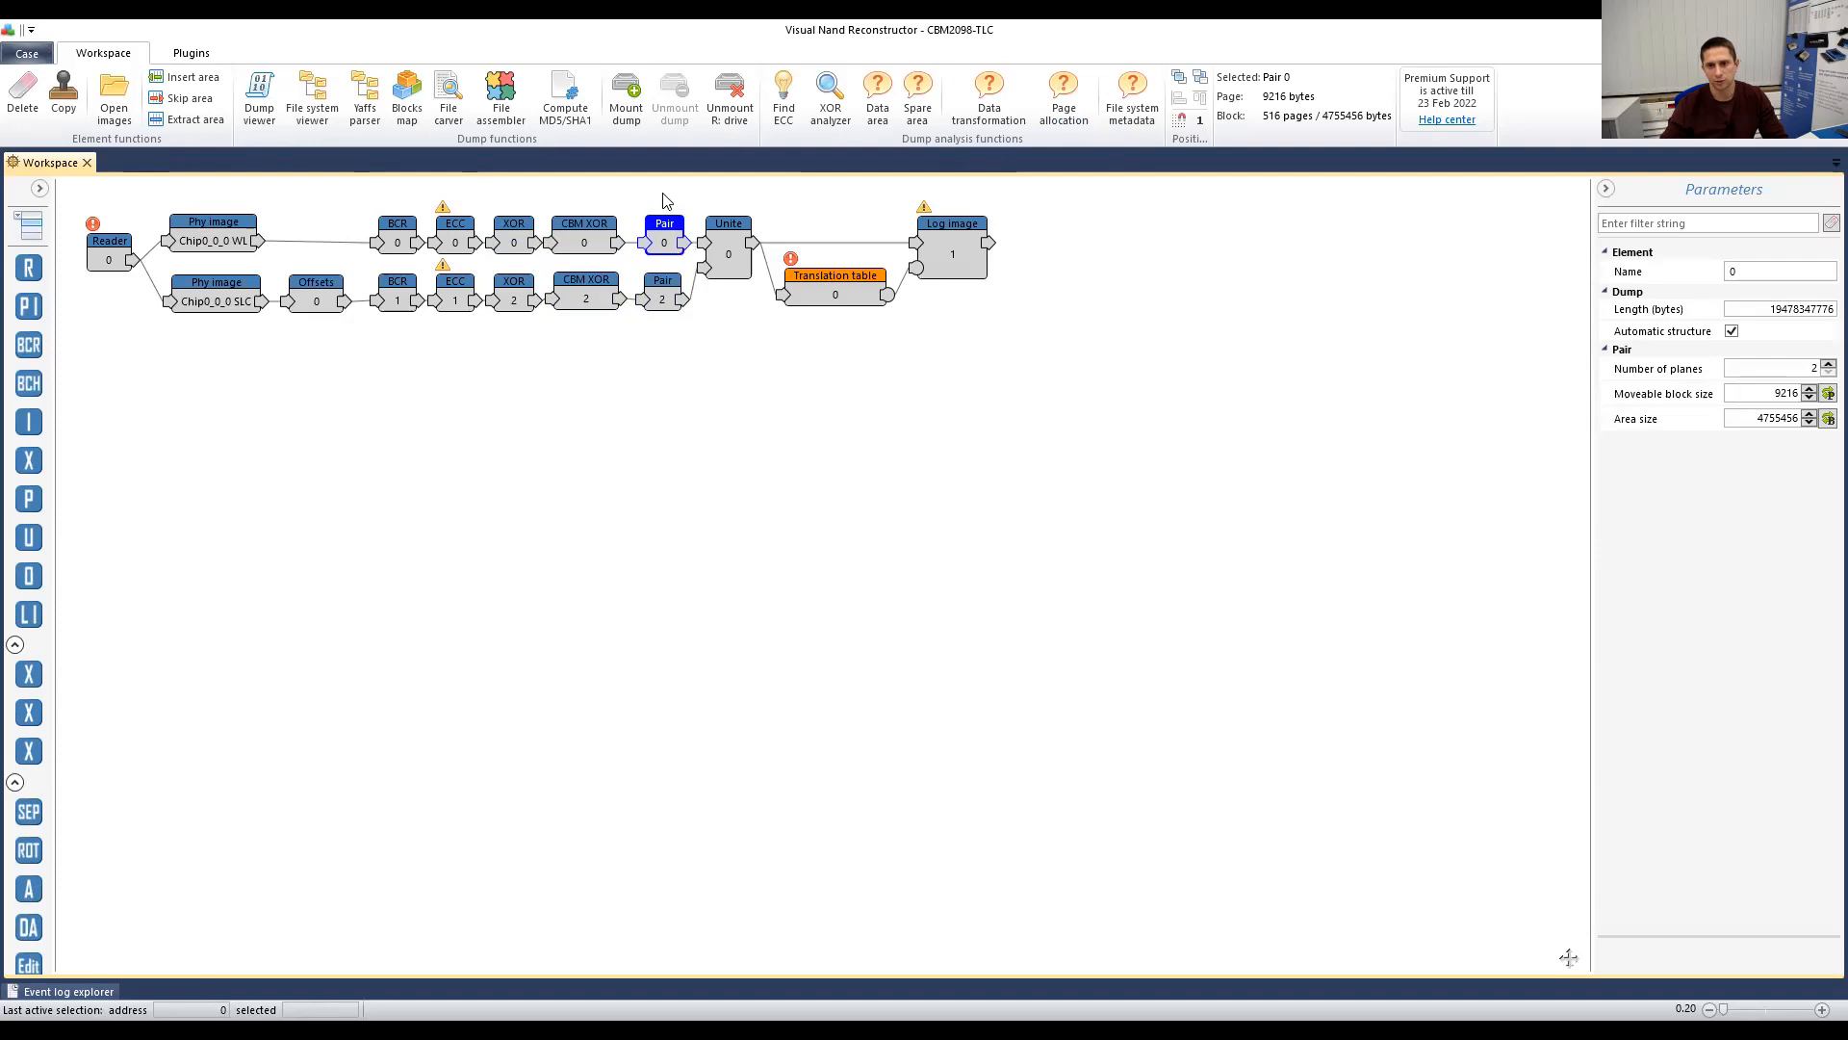
Step: Create the translation table from its listed rules and generate the logical image list from it
{"action": "left_click", "coordinate": [834, 285]}
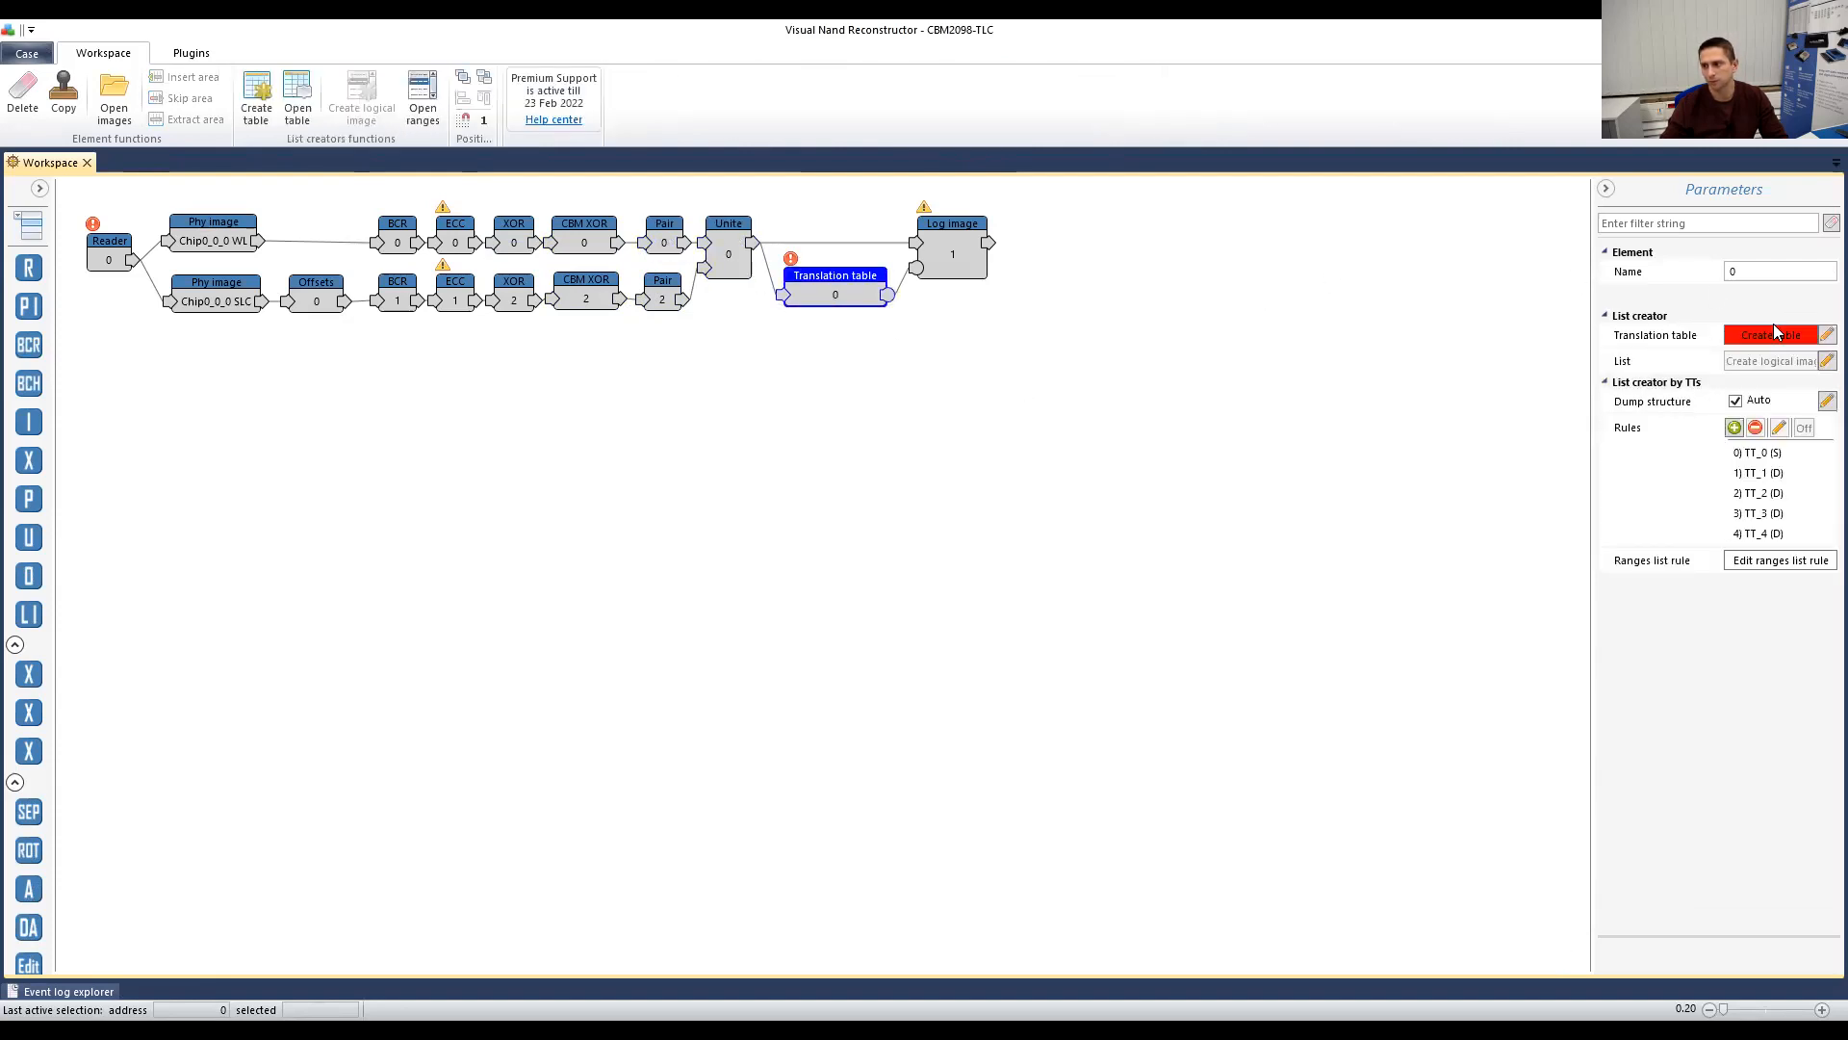
{"action": "left_click", "coordinate": [1778, 338]}
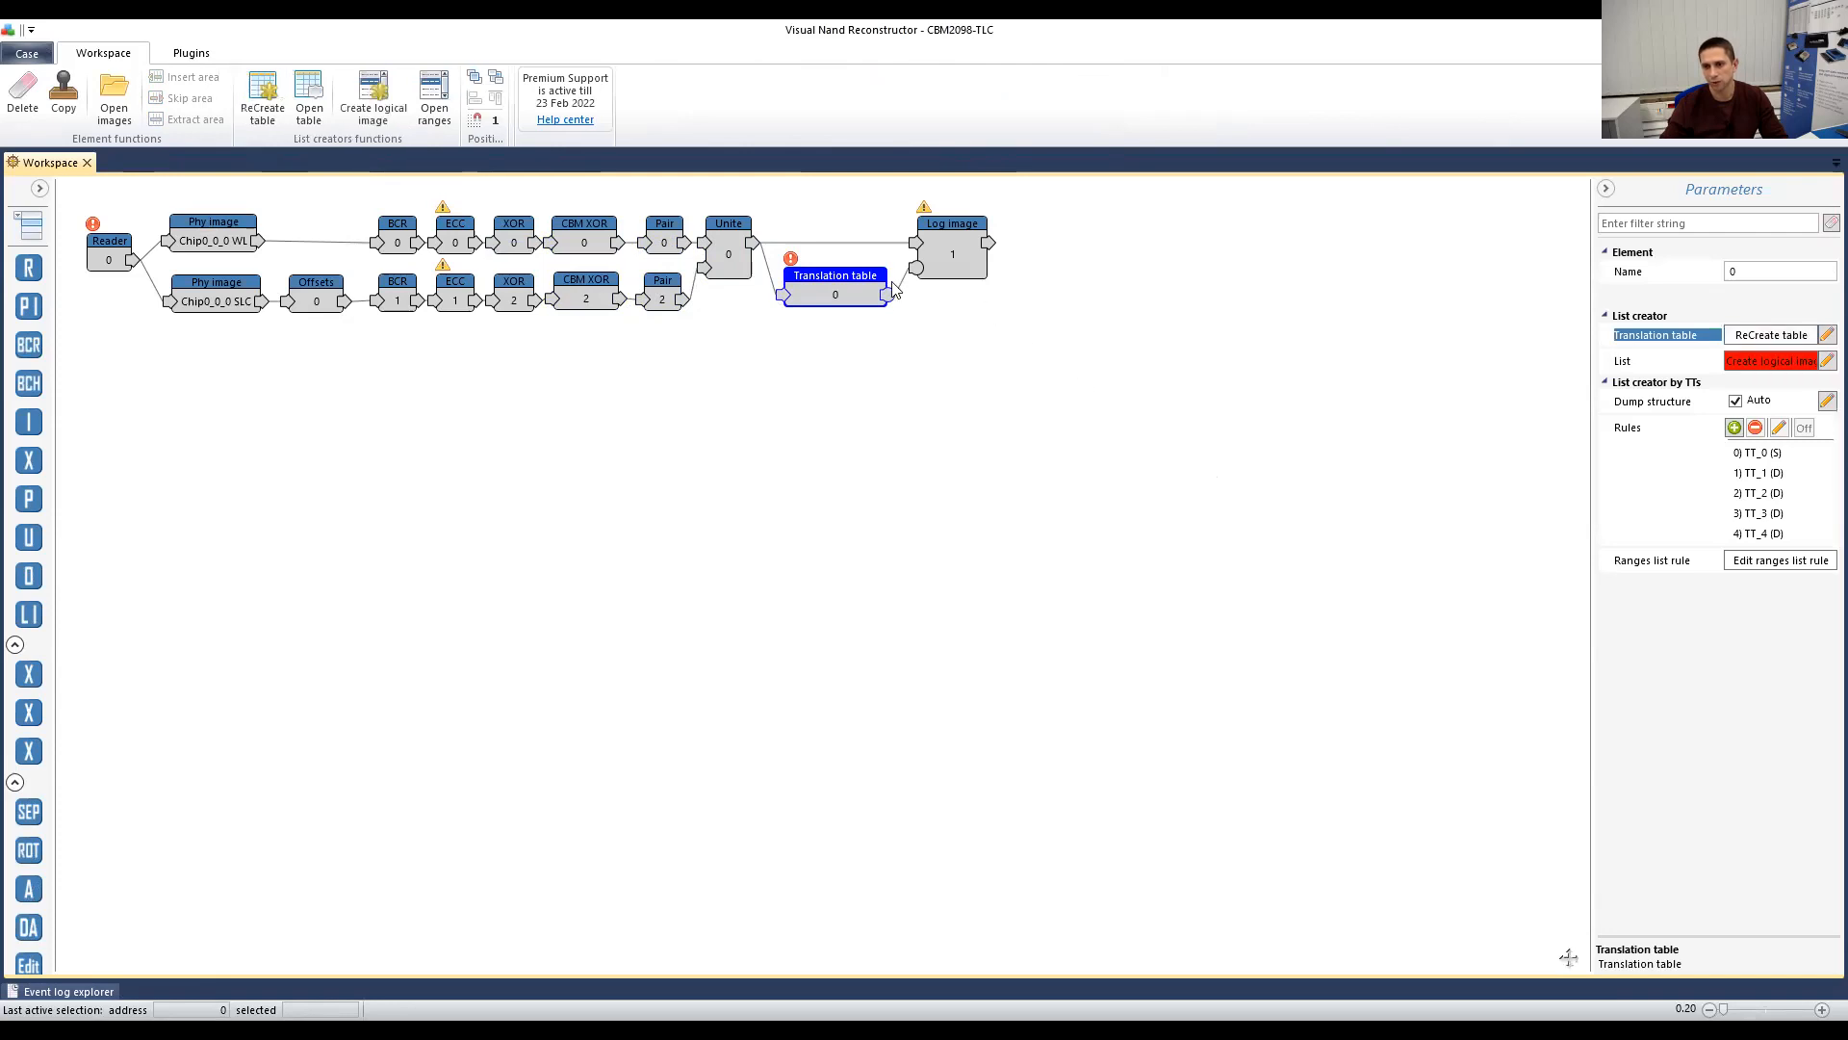
{"action": "left_click", "coordinate": [1763, 365]}
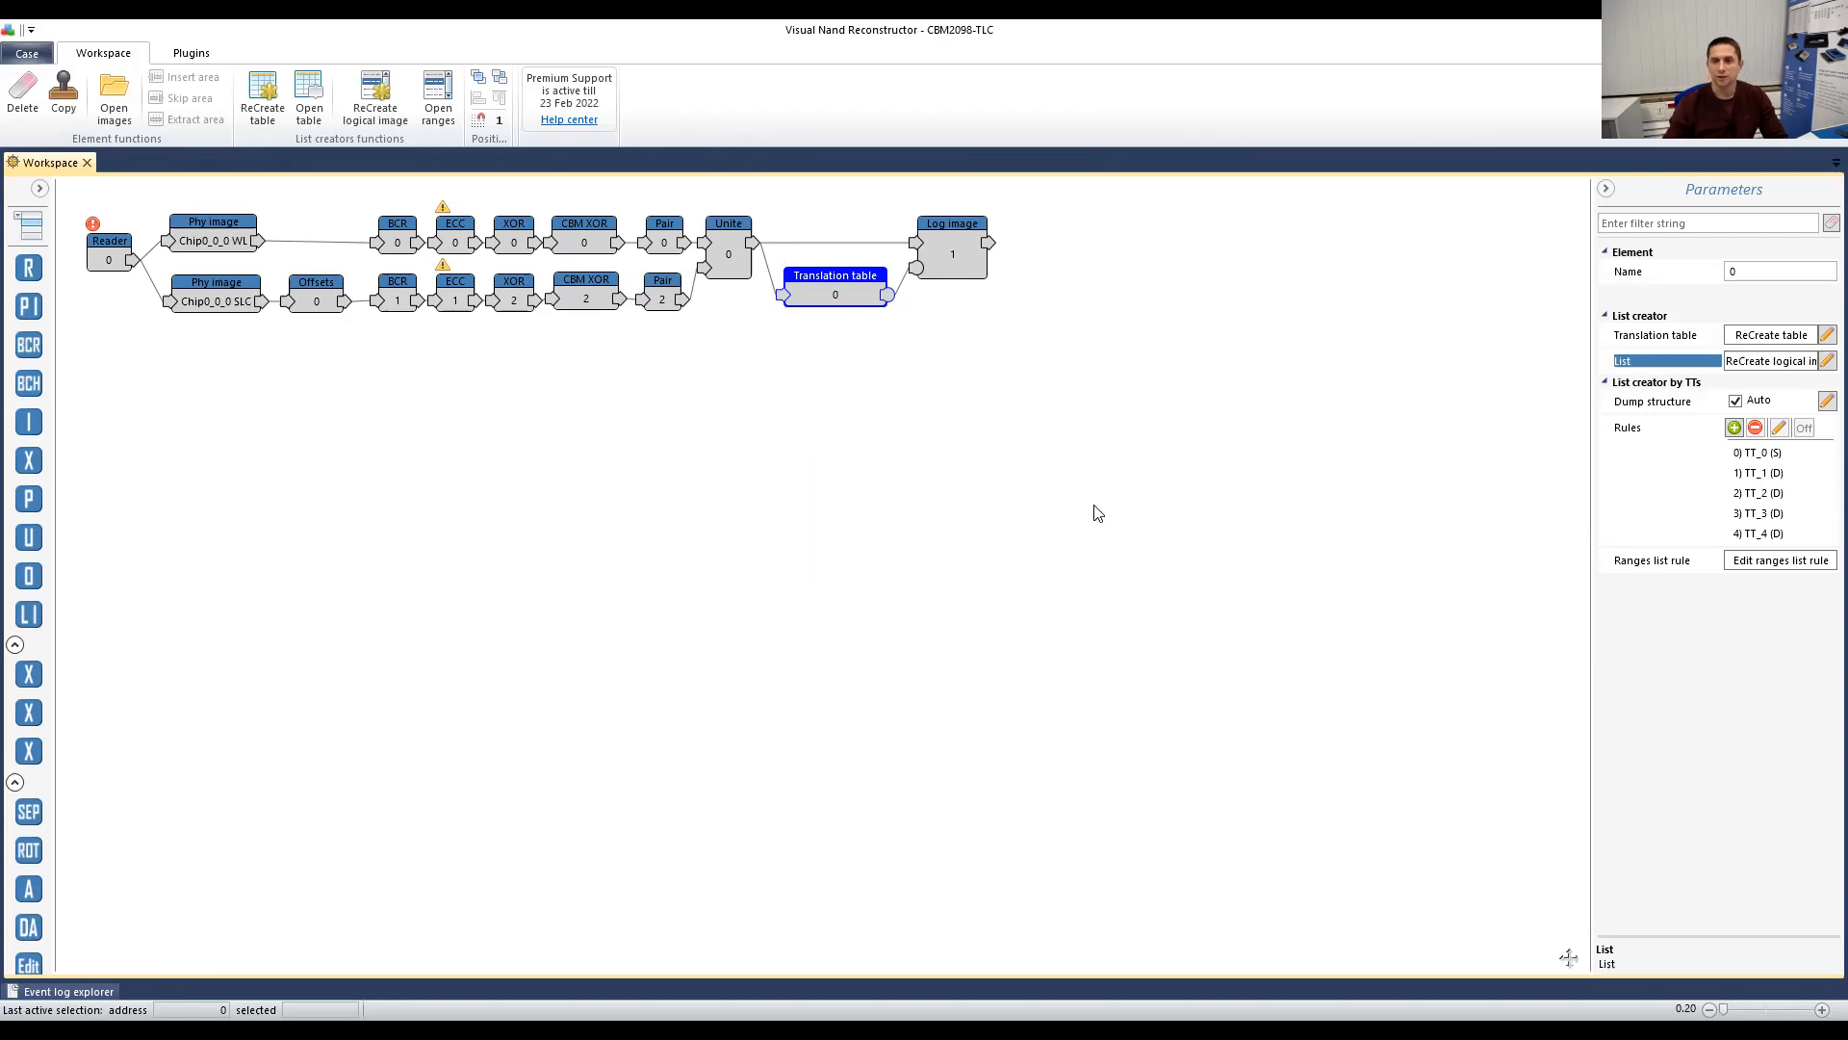
Step: Open Log image 1 in the file system viewer and browse the files in the Root folder of Volume0
{"action": "left_click", "coordinate": [935, 255]}
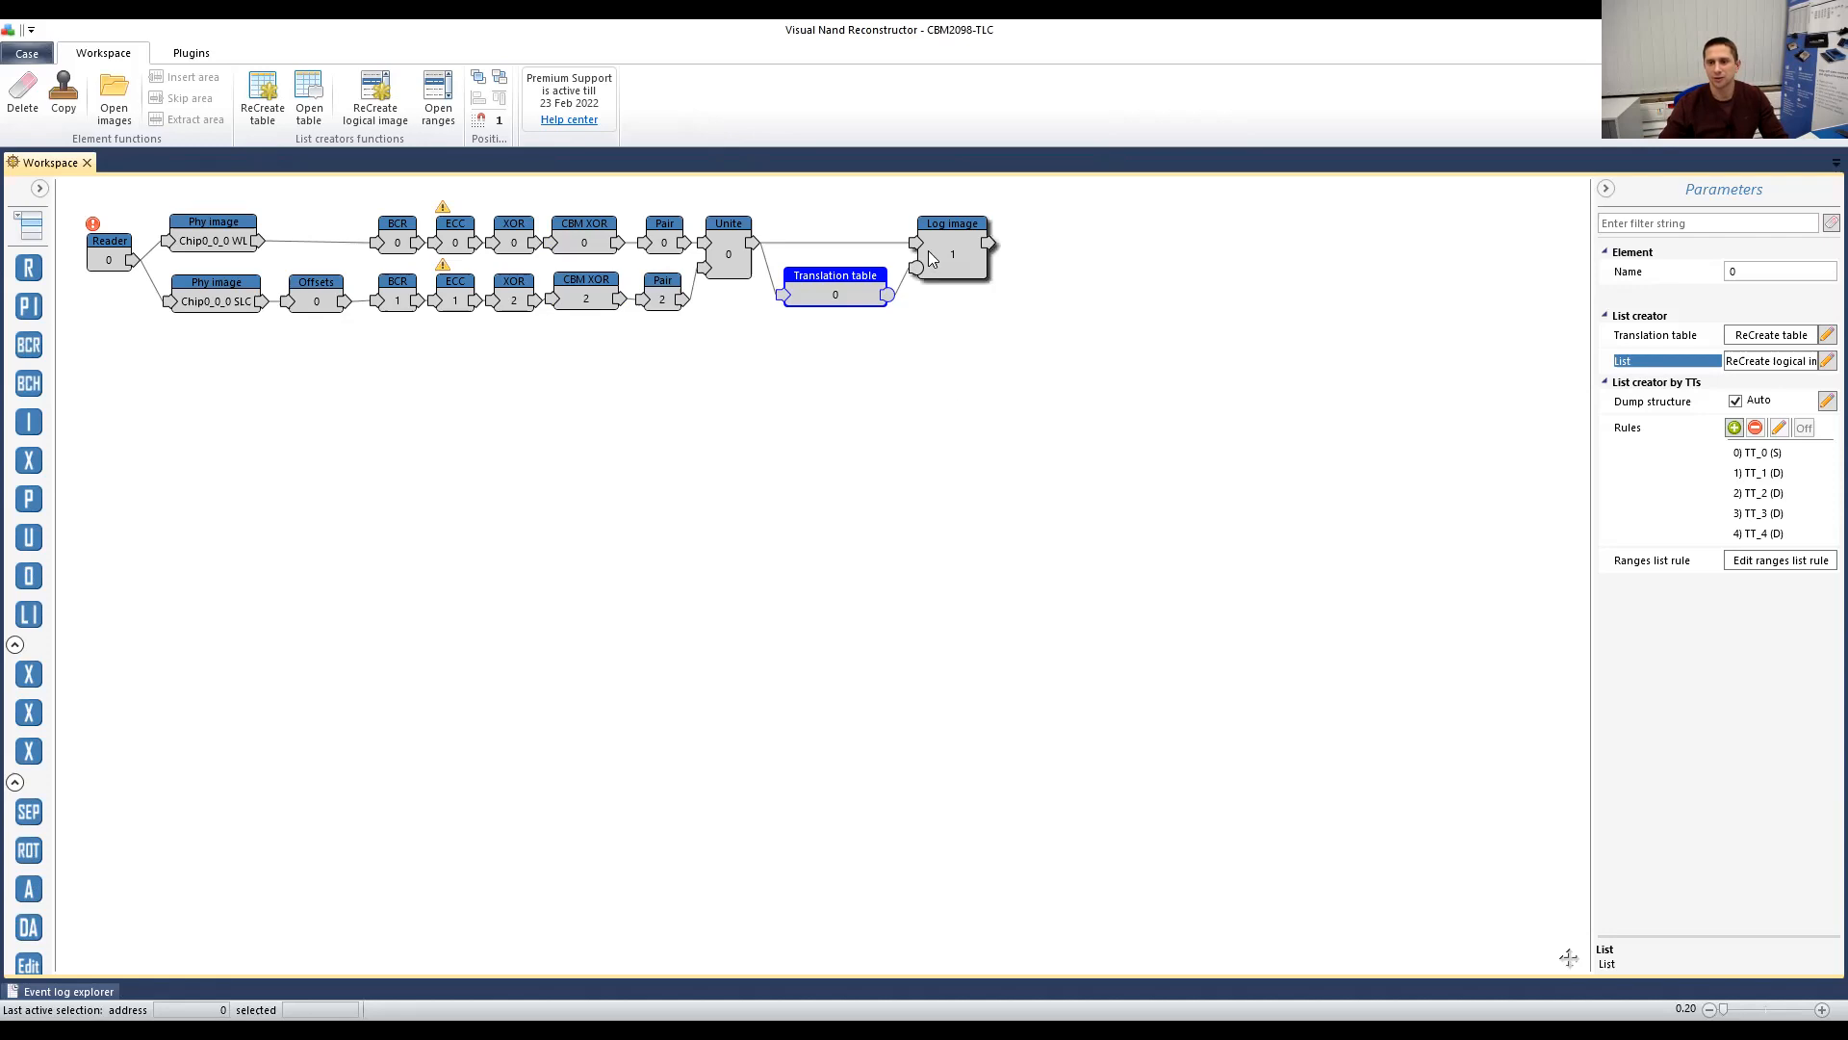
{"action": "left_click", "coordinate": [310, 92]}
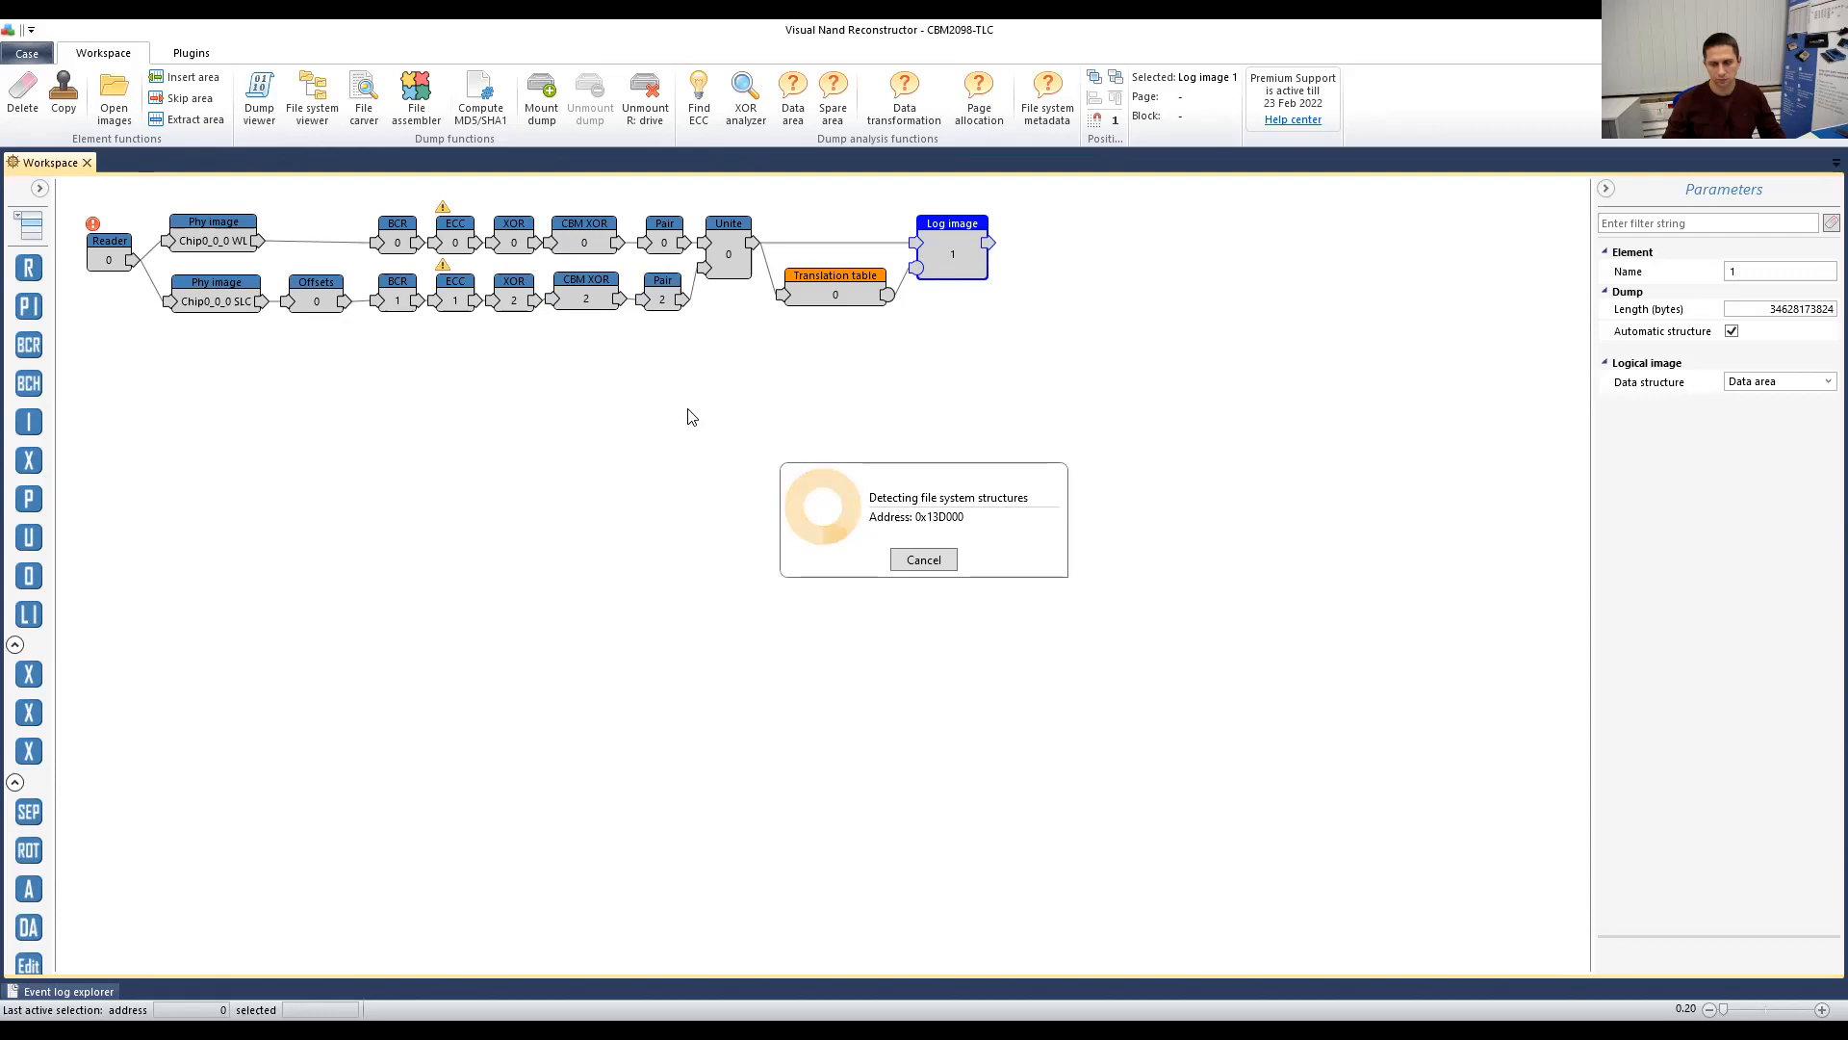
{"action": "left_click", "coordinate": [17, 223]}
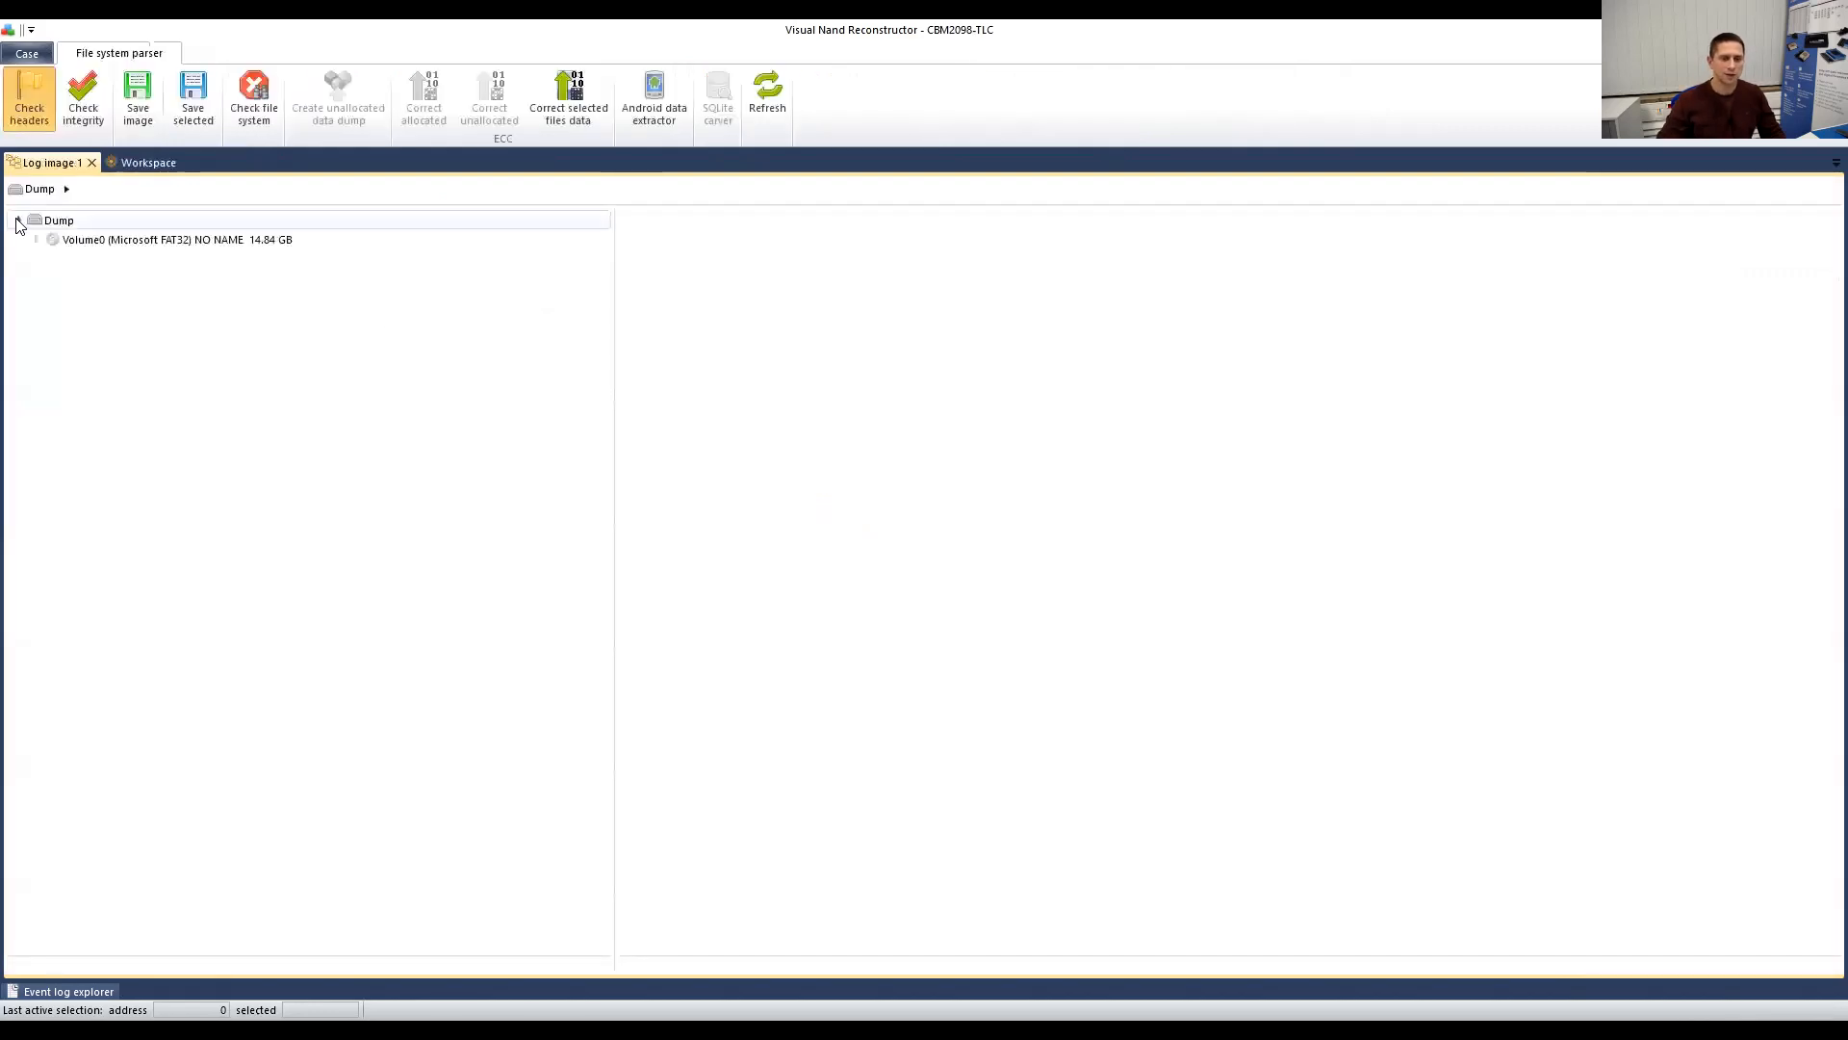
{"action": "left_click", "coordinate": [35, 240]}
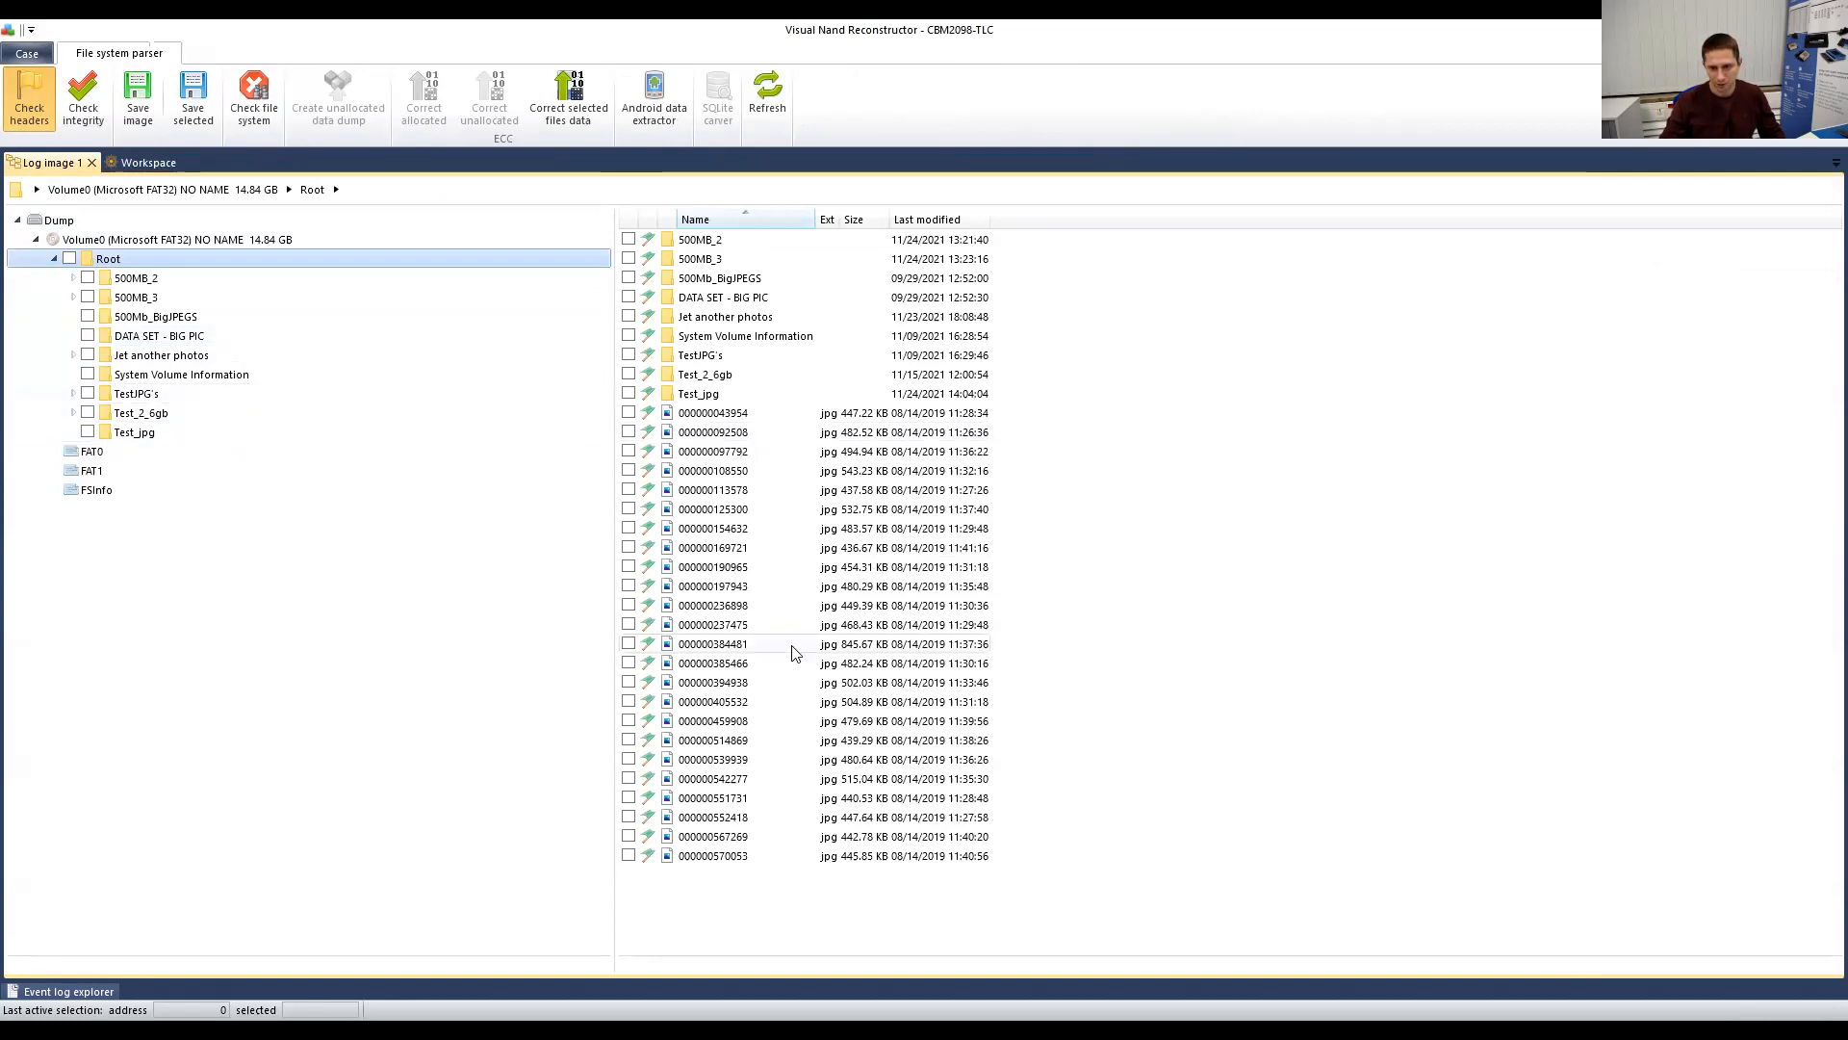
{"action": "left_click", "coordinate": [713, 588]}
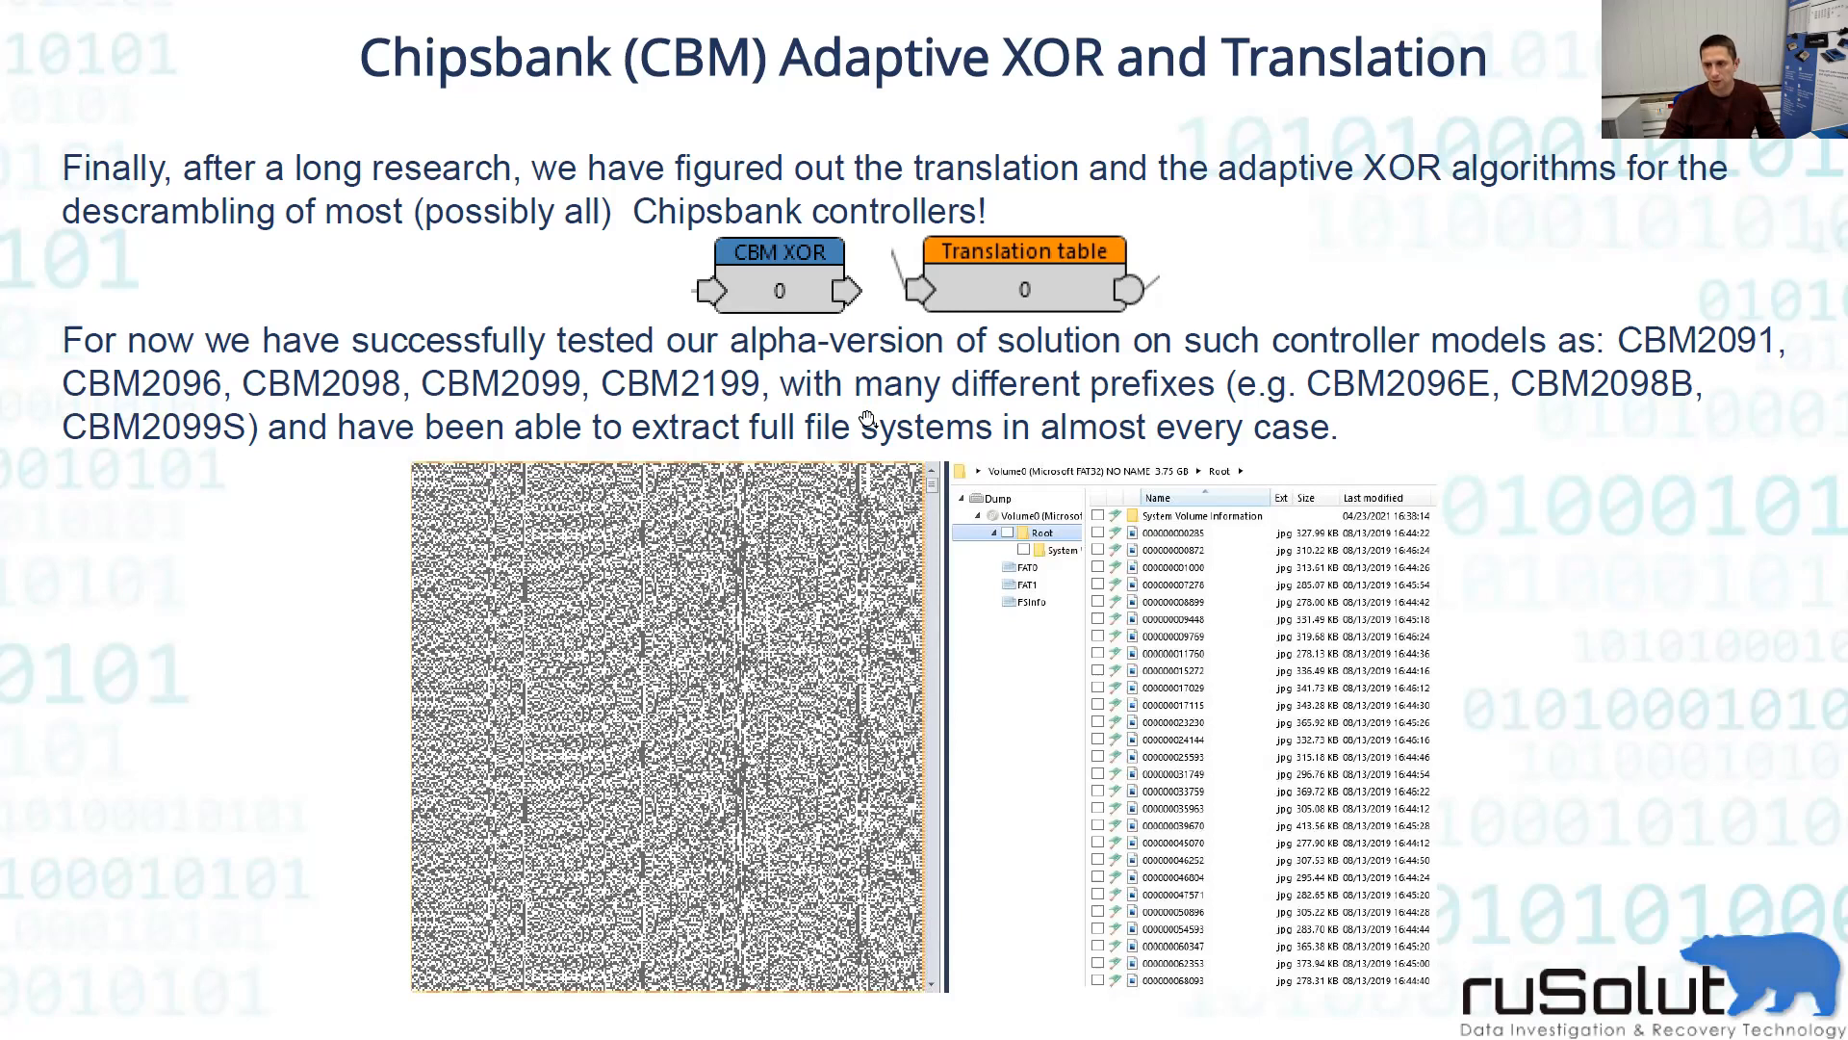
{"action": "left_click", "coordinate": [545, 417]}
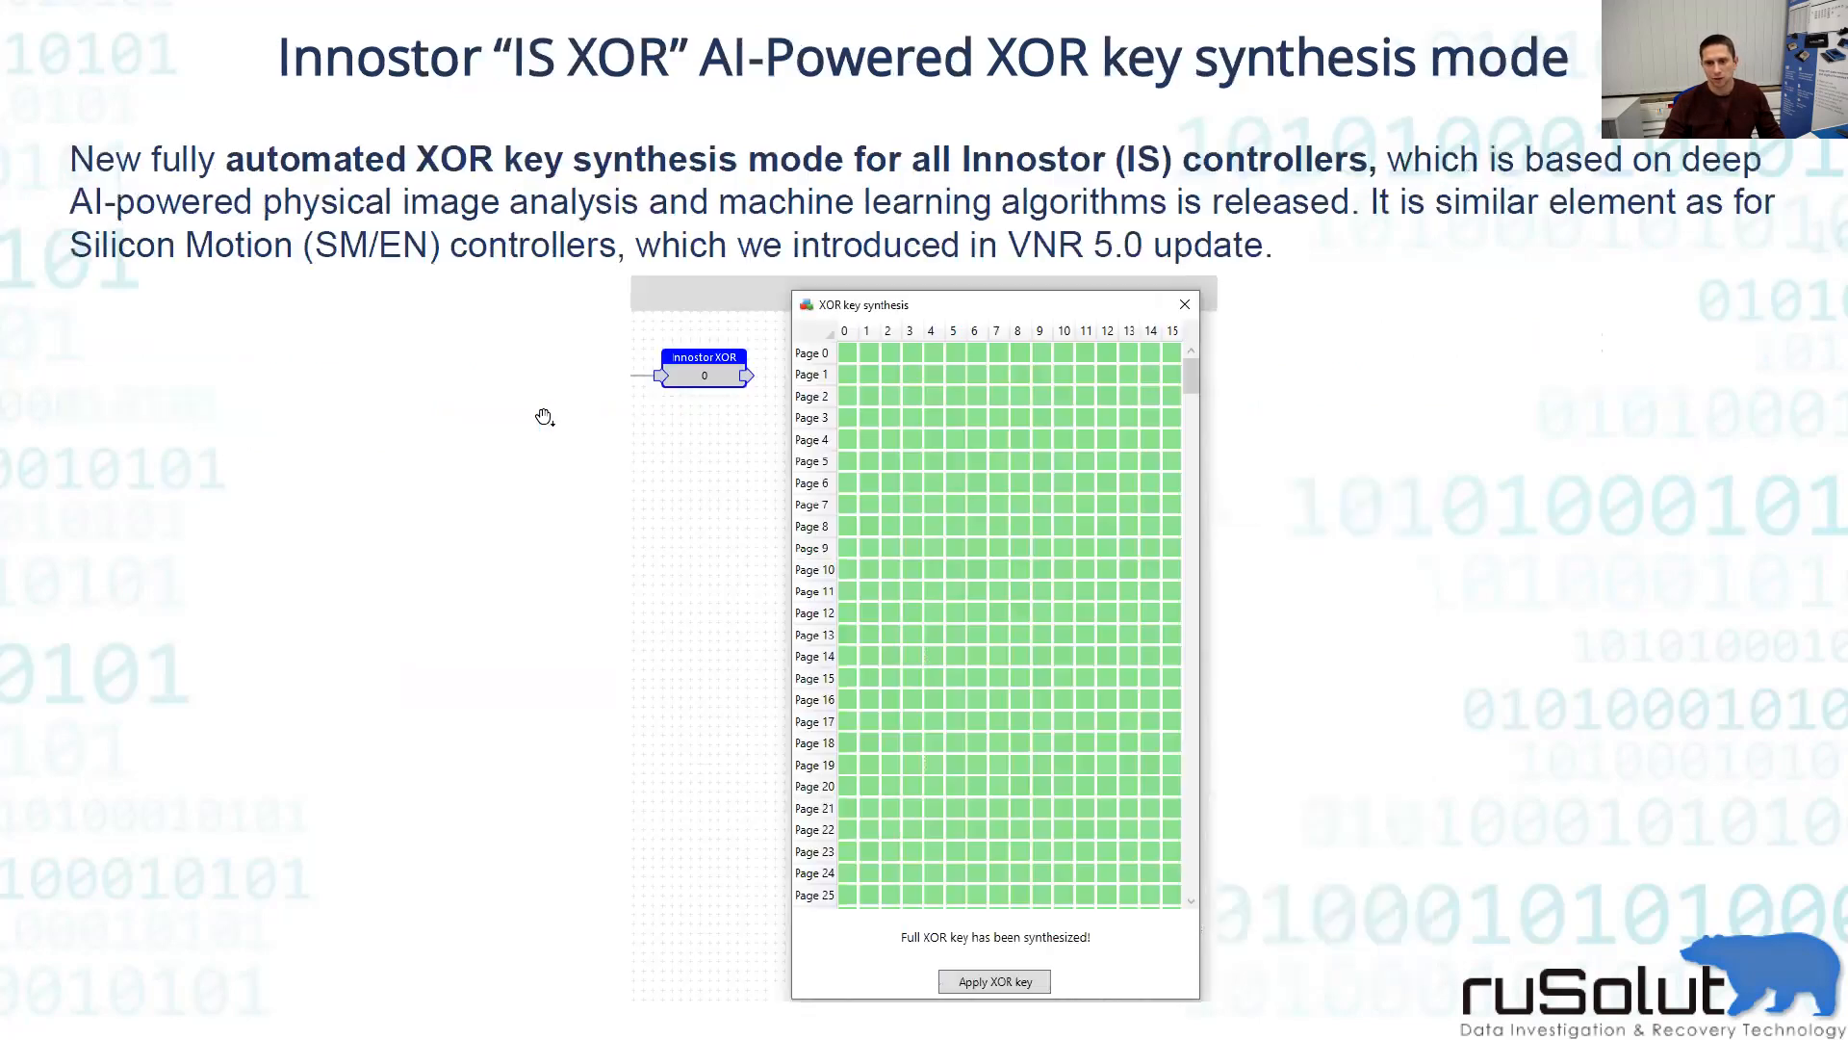
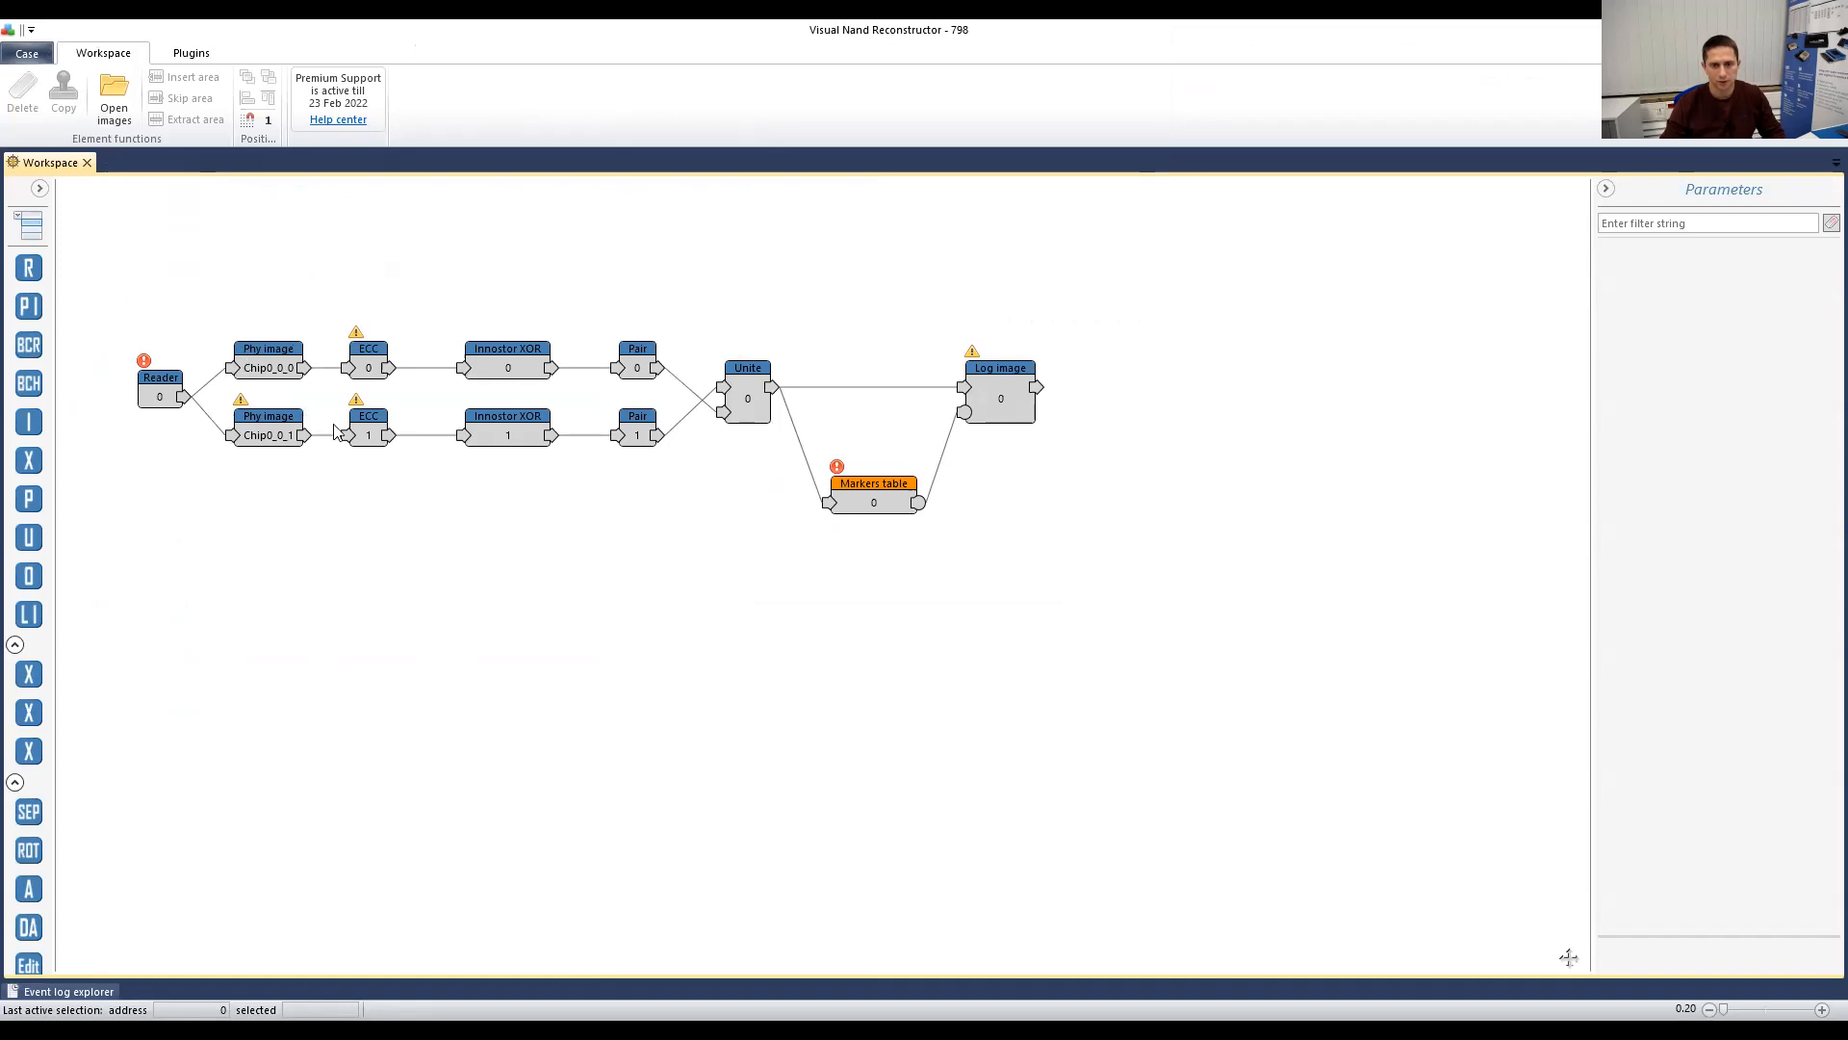
Step: In the 798 case, examine the ECC map of ECC 0, hide it again, and check the Innostor XOR 1 and Pair 0 parameters
{"action": "left_click", "coordinate": [356, 364]}
{"action": "left_click", "coordinate": [1731, 477]}
{"action": "left_click_drag", "start_coordinate": [1827, 522], "coordinate": [1822, 595]}
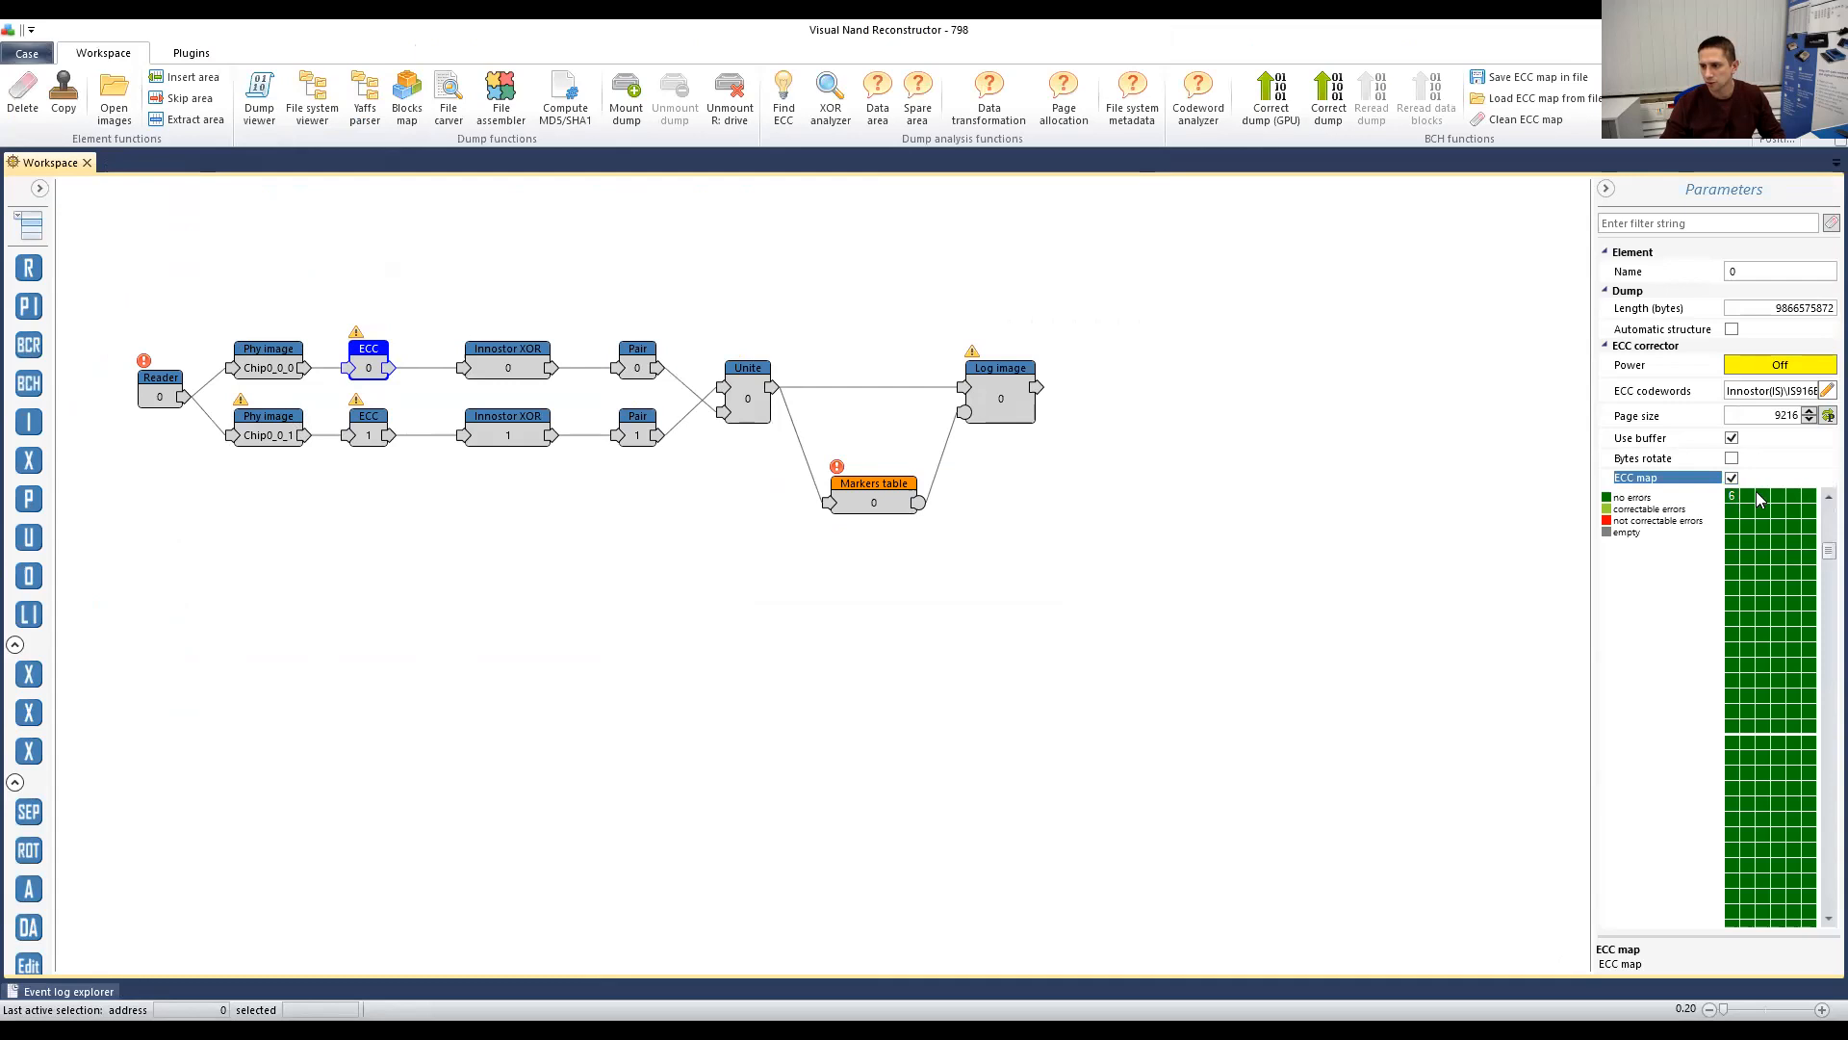
{"action": "left_click", "coordinate": [1732, 477]}
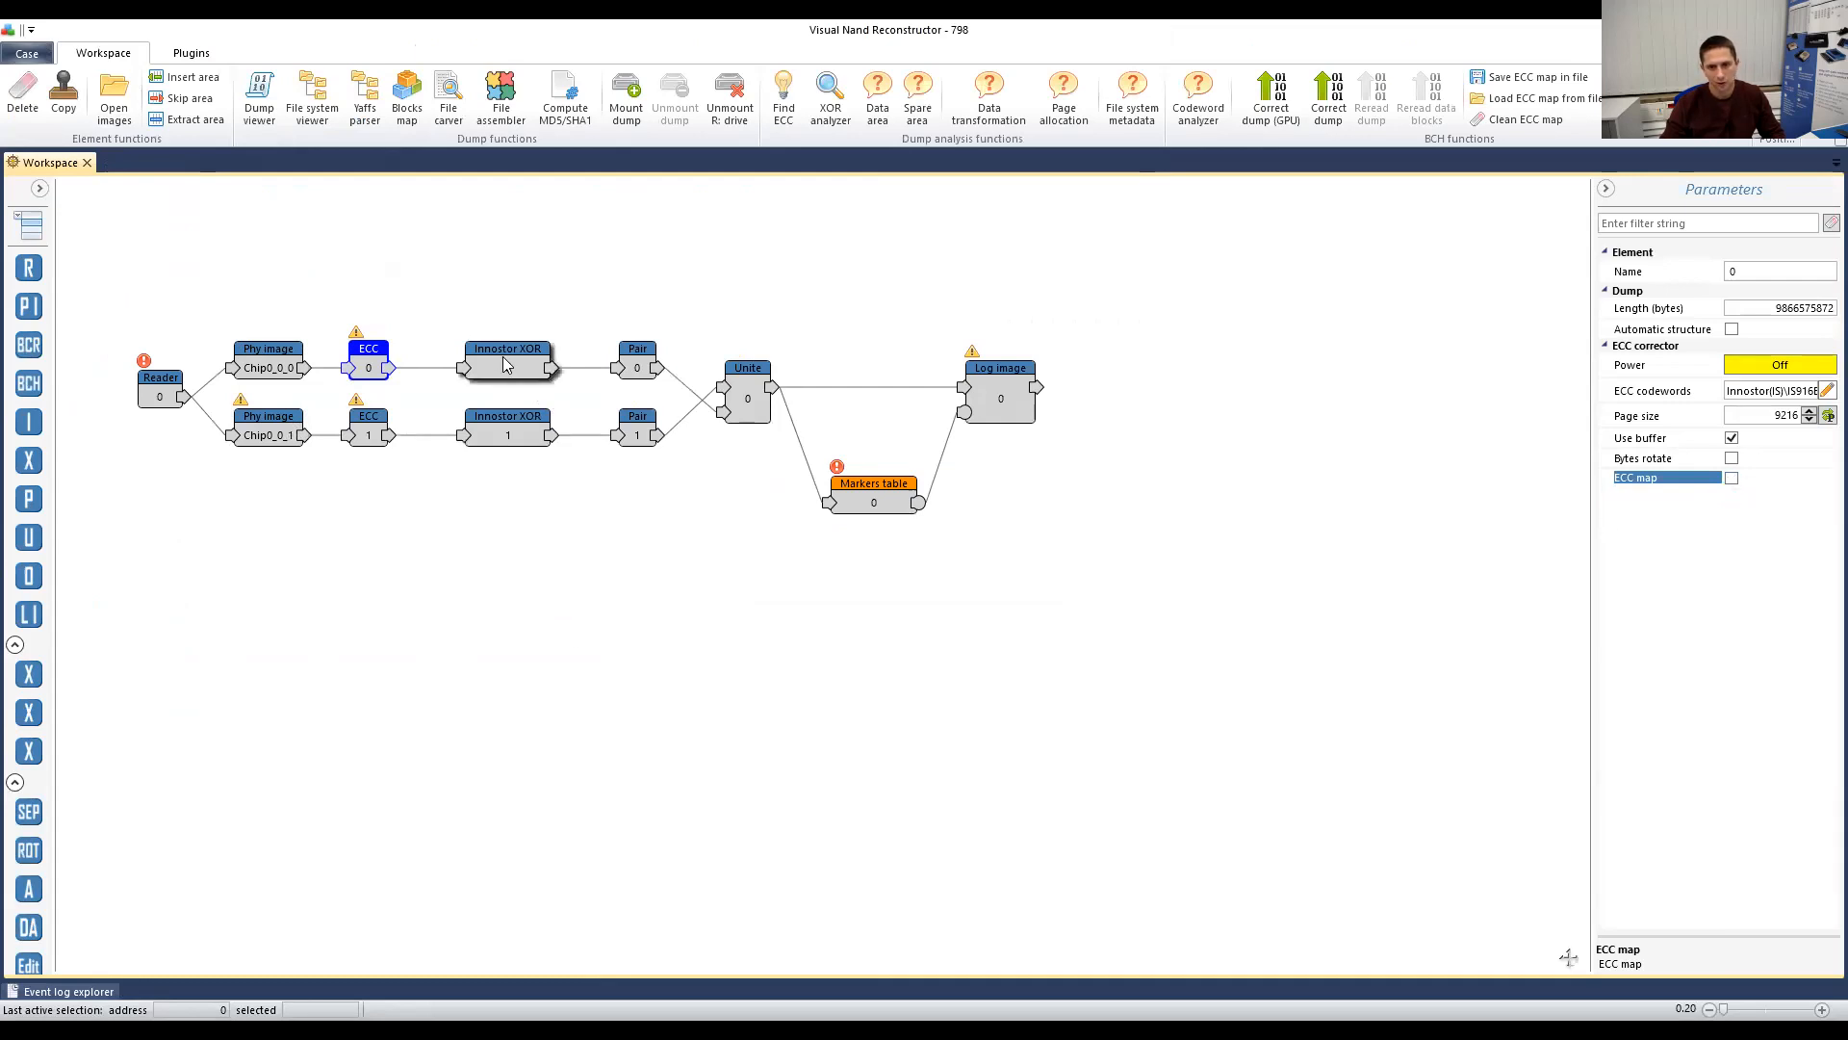
{"action": "left_click", "coordinate": [499, 429]}
{"action": "left_click", "coordinate": [637, 362]}
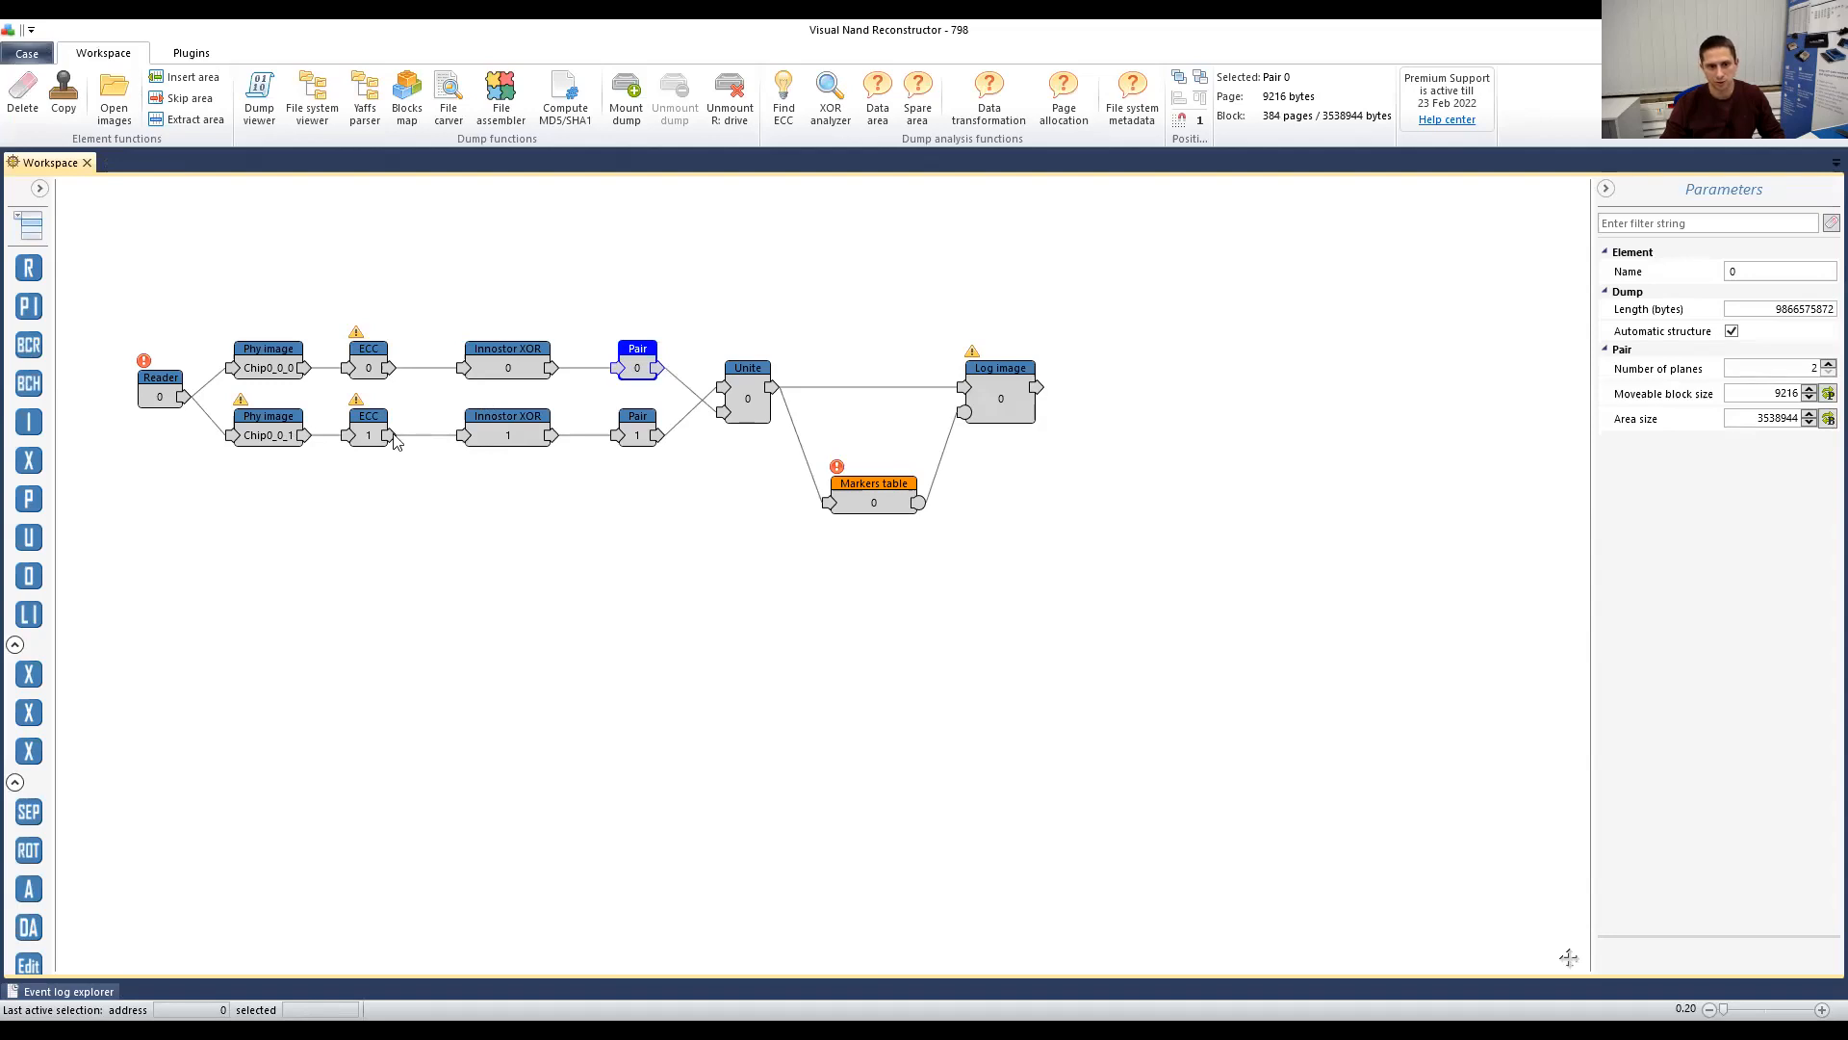
Step: Add an Innostor XOR element fed by ECC 0, run its XOR key synthesis and apply the synthesized key
{"action": "left_click_drag", "start_coordinate": [29, 710], "coordinate": [573, 631]}
{"action": "left_click_drag", "start_coordinate": [387, 368], "coordinate": [593, 619]}
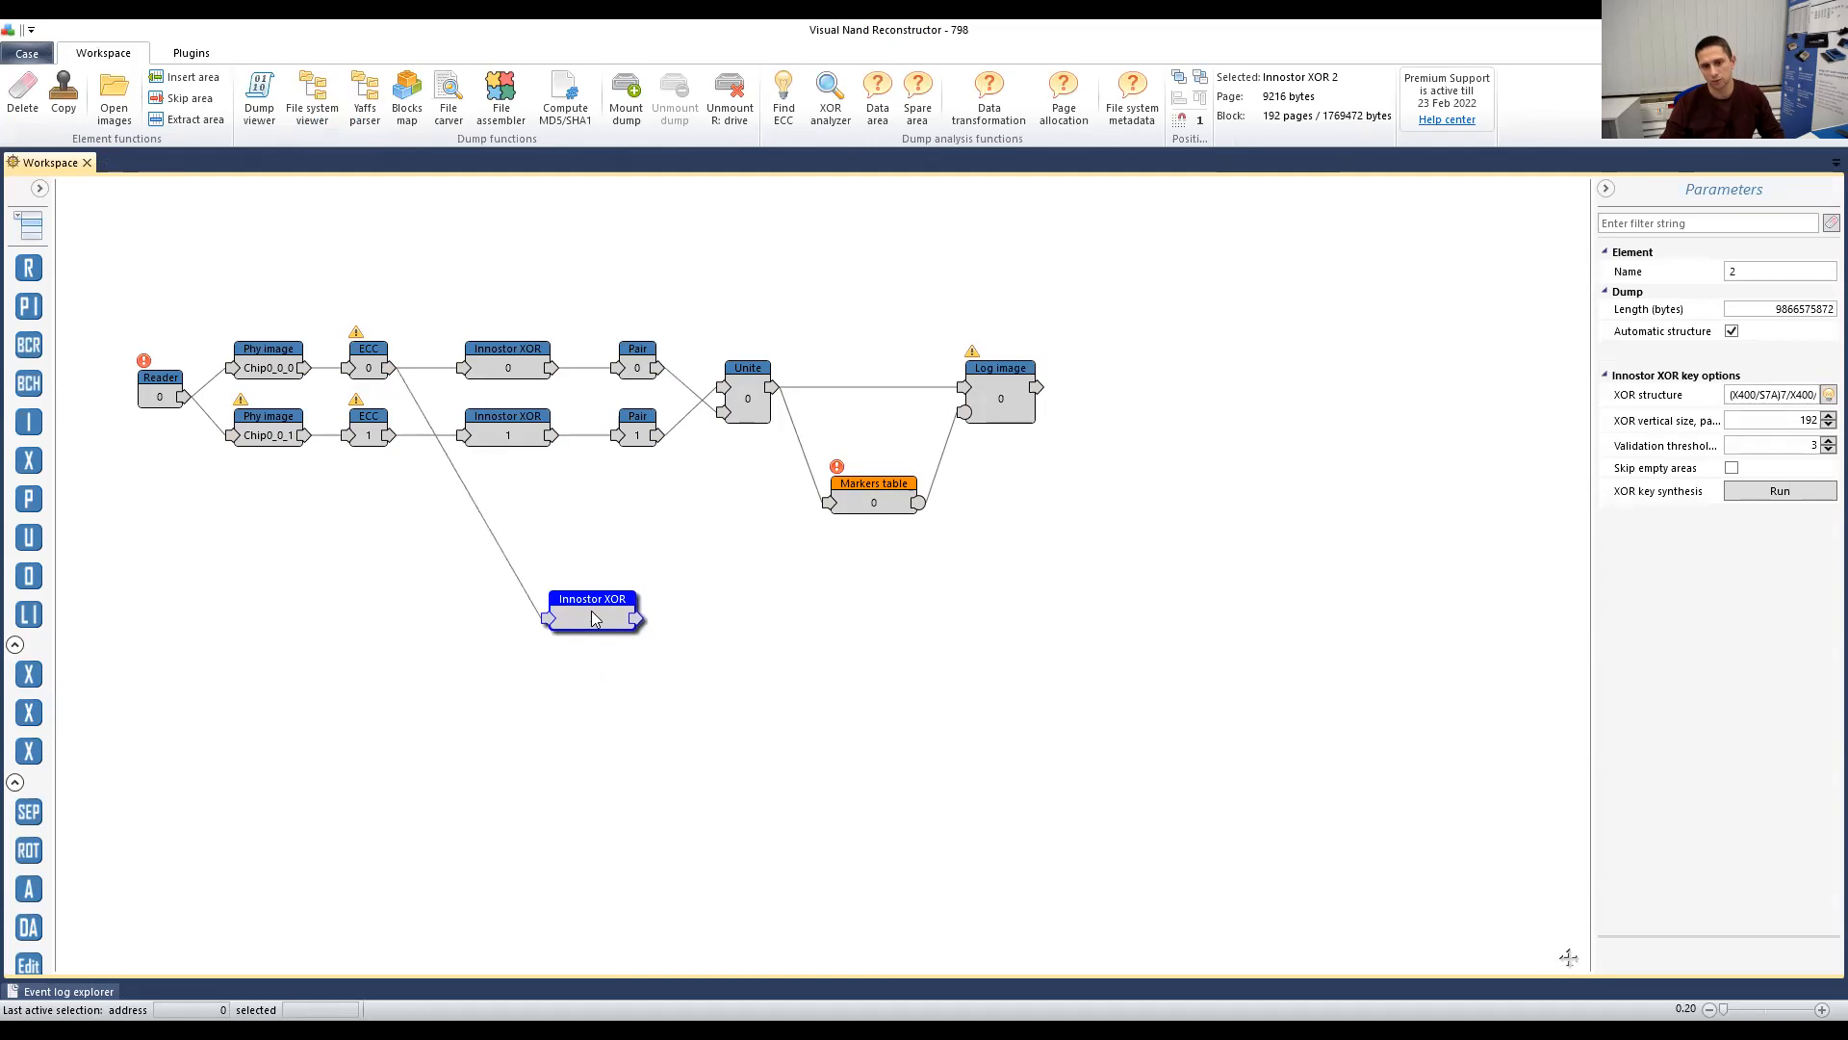
{"action": "left_click_drag", "start_coordinate": [593, 619], "coordinate": [593, 619]}
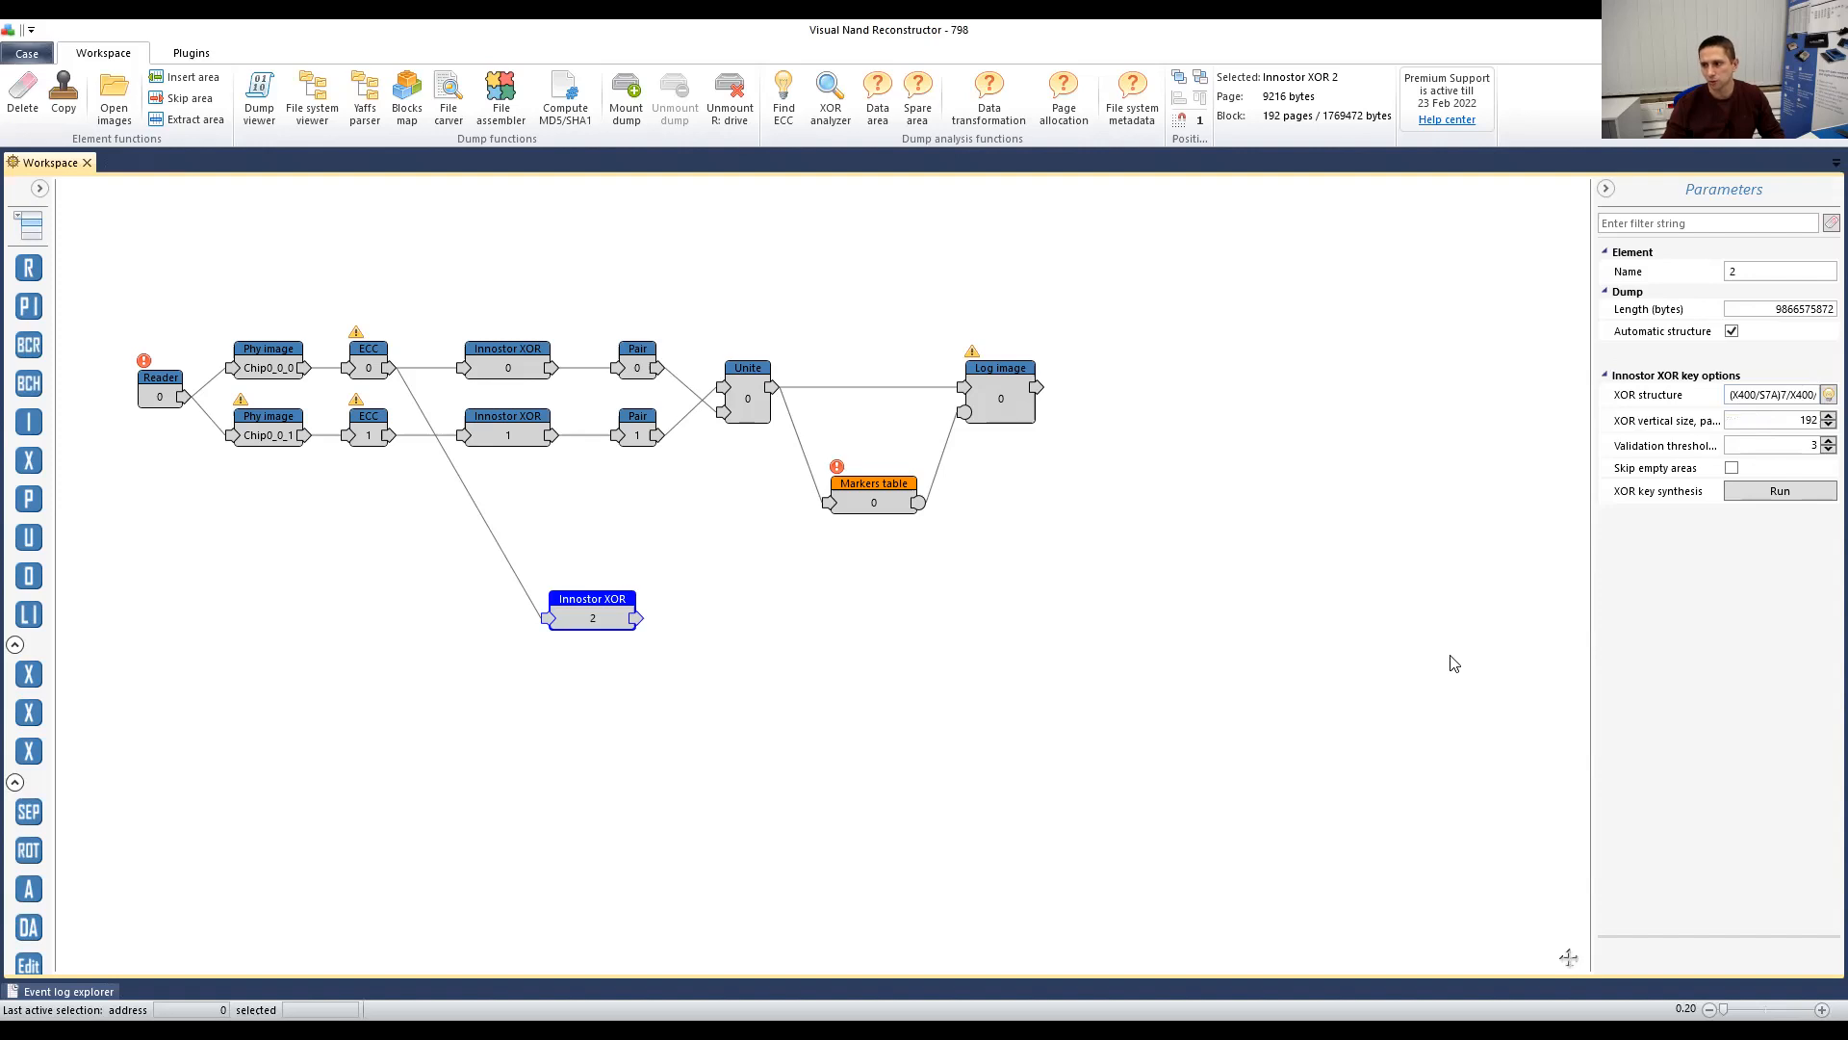
{"action": "left_click", "coordinate": [1776, 493]}
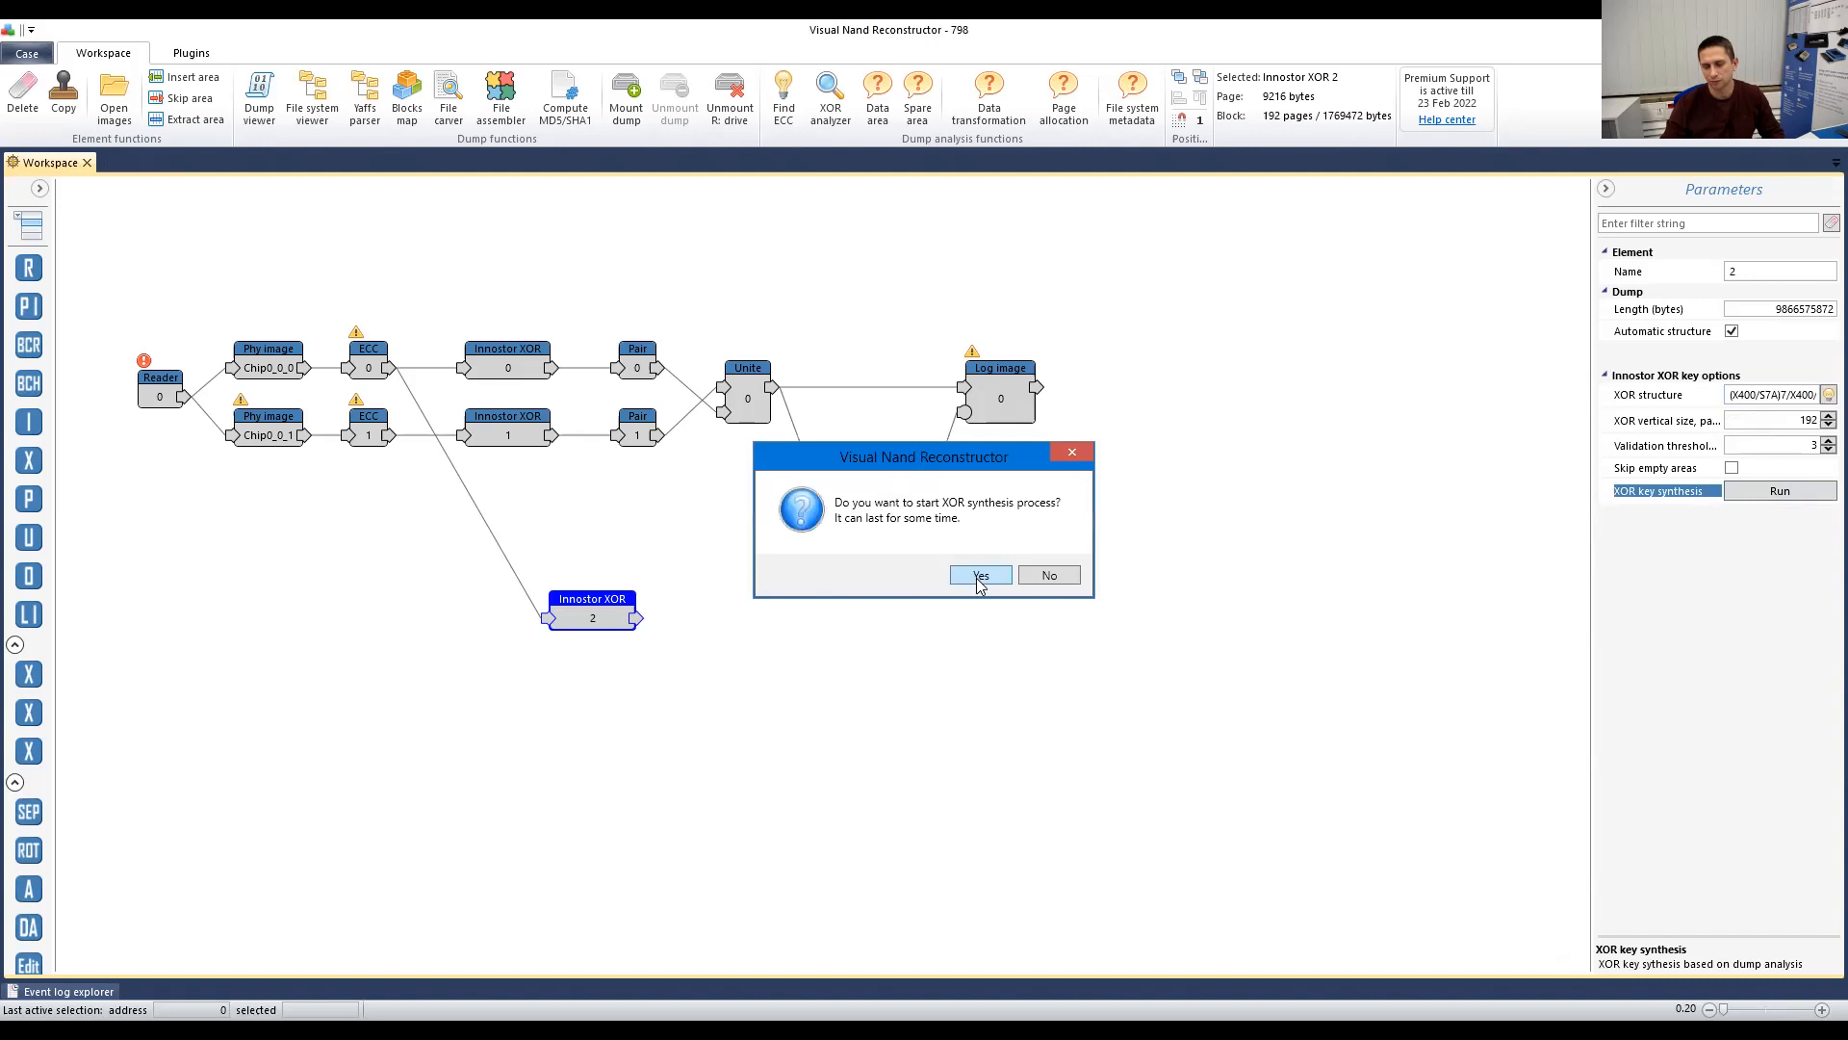
{"action": "left_click", "coordinate": [981, 577]}
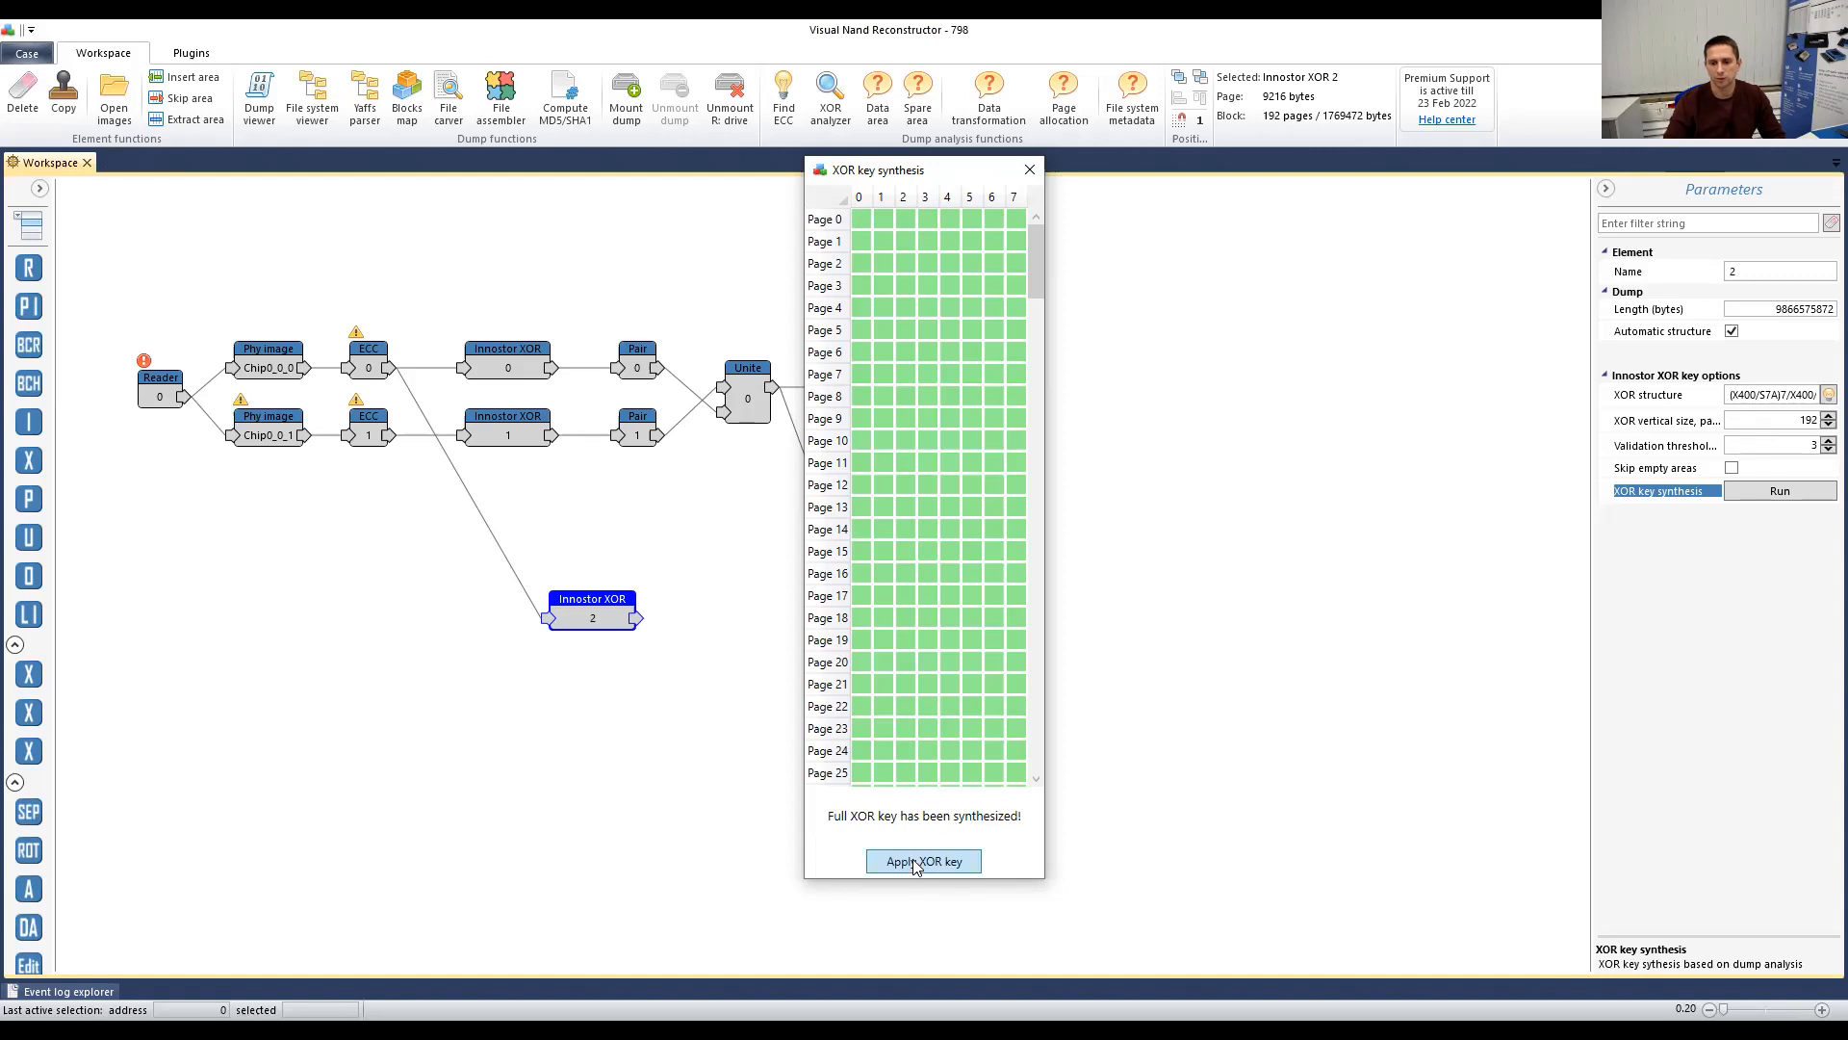
Step: Delete Innostor XOR 0 and 1, and move Innostor XOR 2 into the gap between ECC 0 and Pair 0
{"action": "left_click_drag", "start_coordinate": [558, 621], "coordinate": [471, 624]}
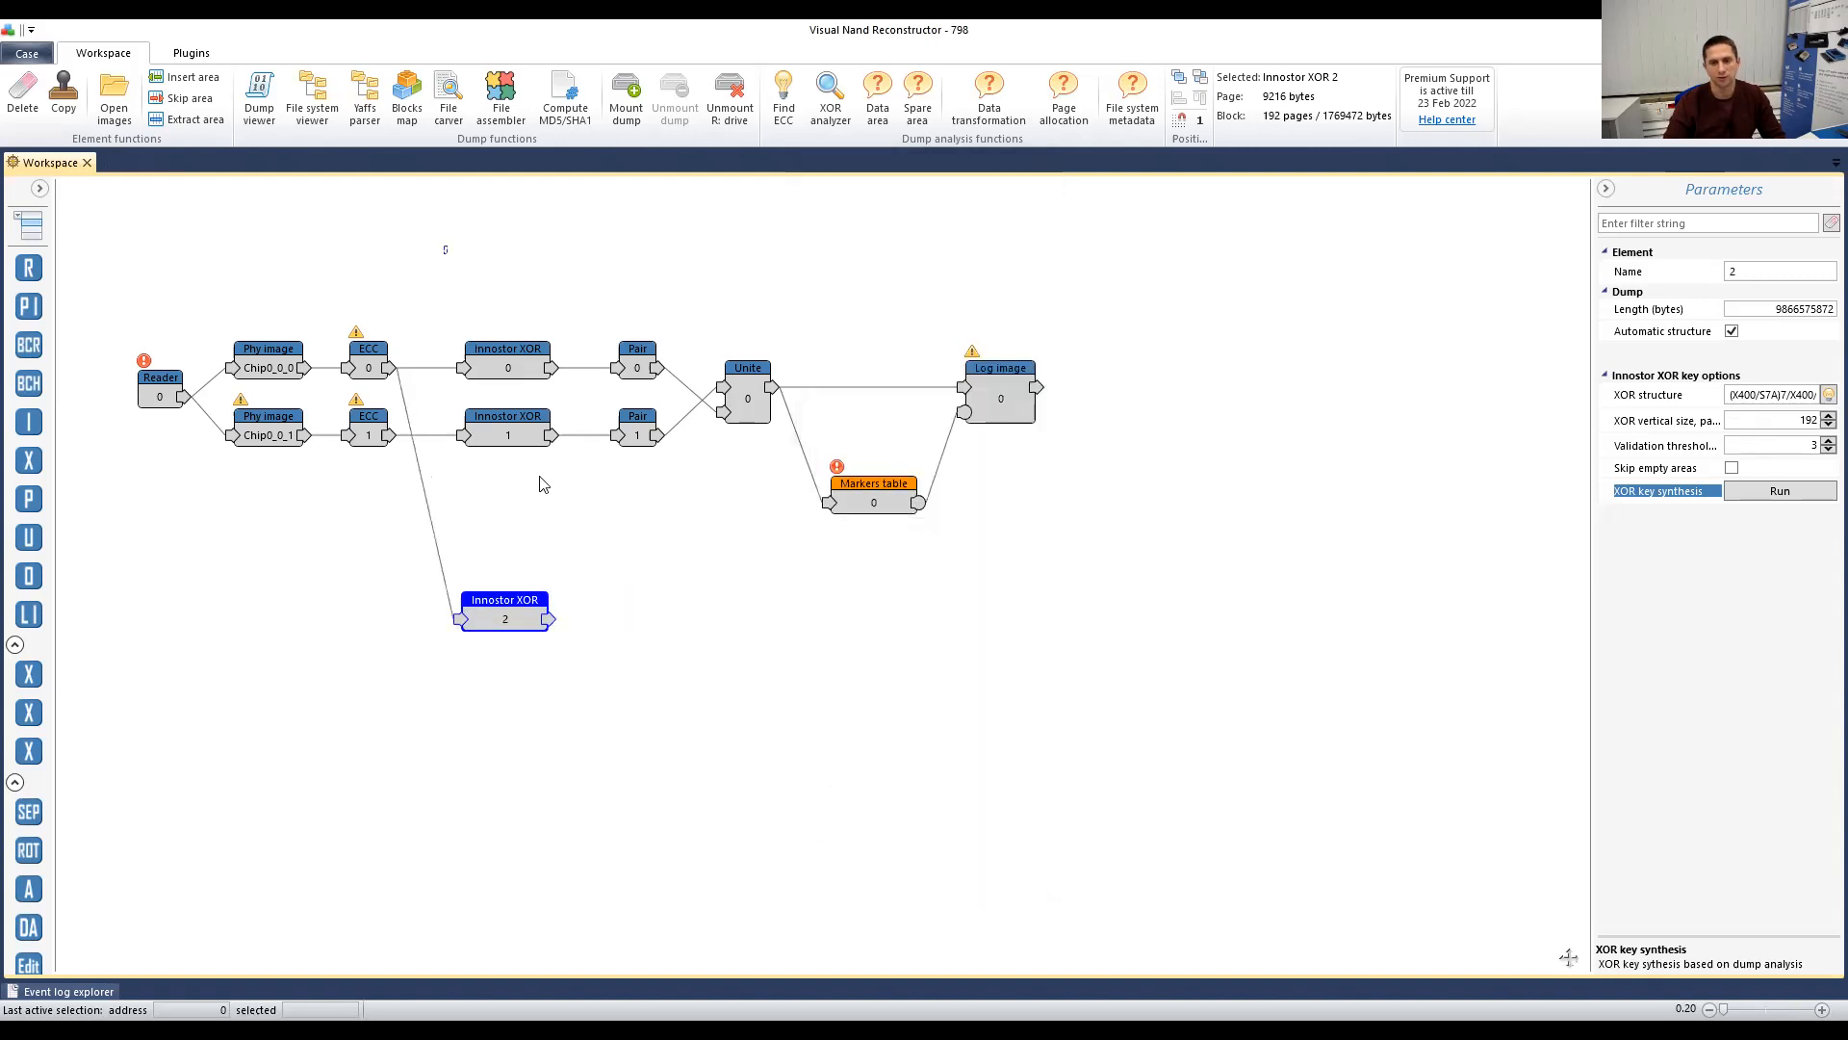
{"action": "left_click_drag", "start_coordinate": [544, 484], "coordinate": [399, 249]}
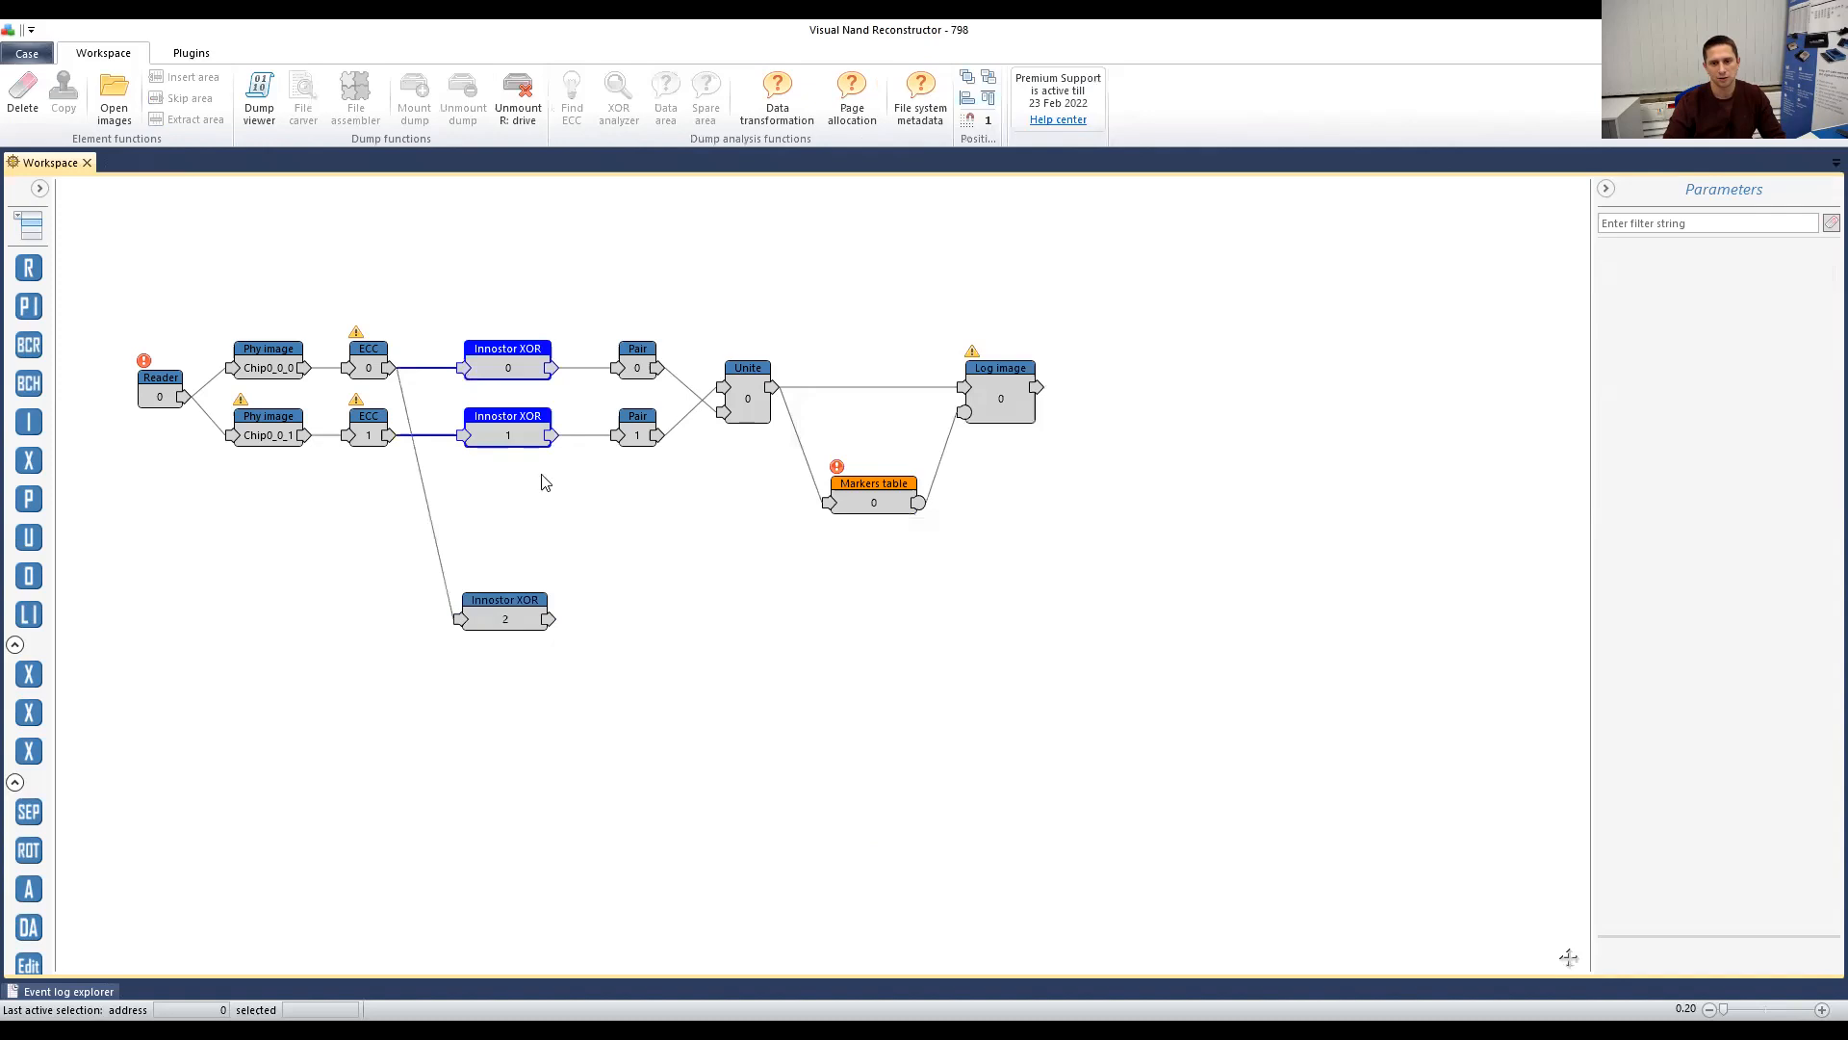
{"action": "key", "text": "Delete"}
{"action": "left_click", "coordinate": [980, 573]}
{"action": "left_click_drag", "start_coordinate": [501, 620], "coordinate": [489, 368]}
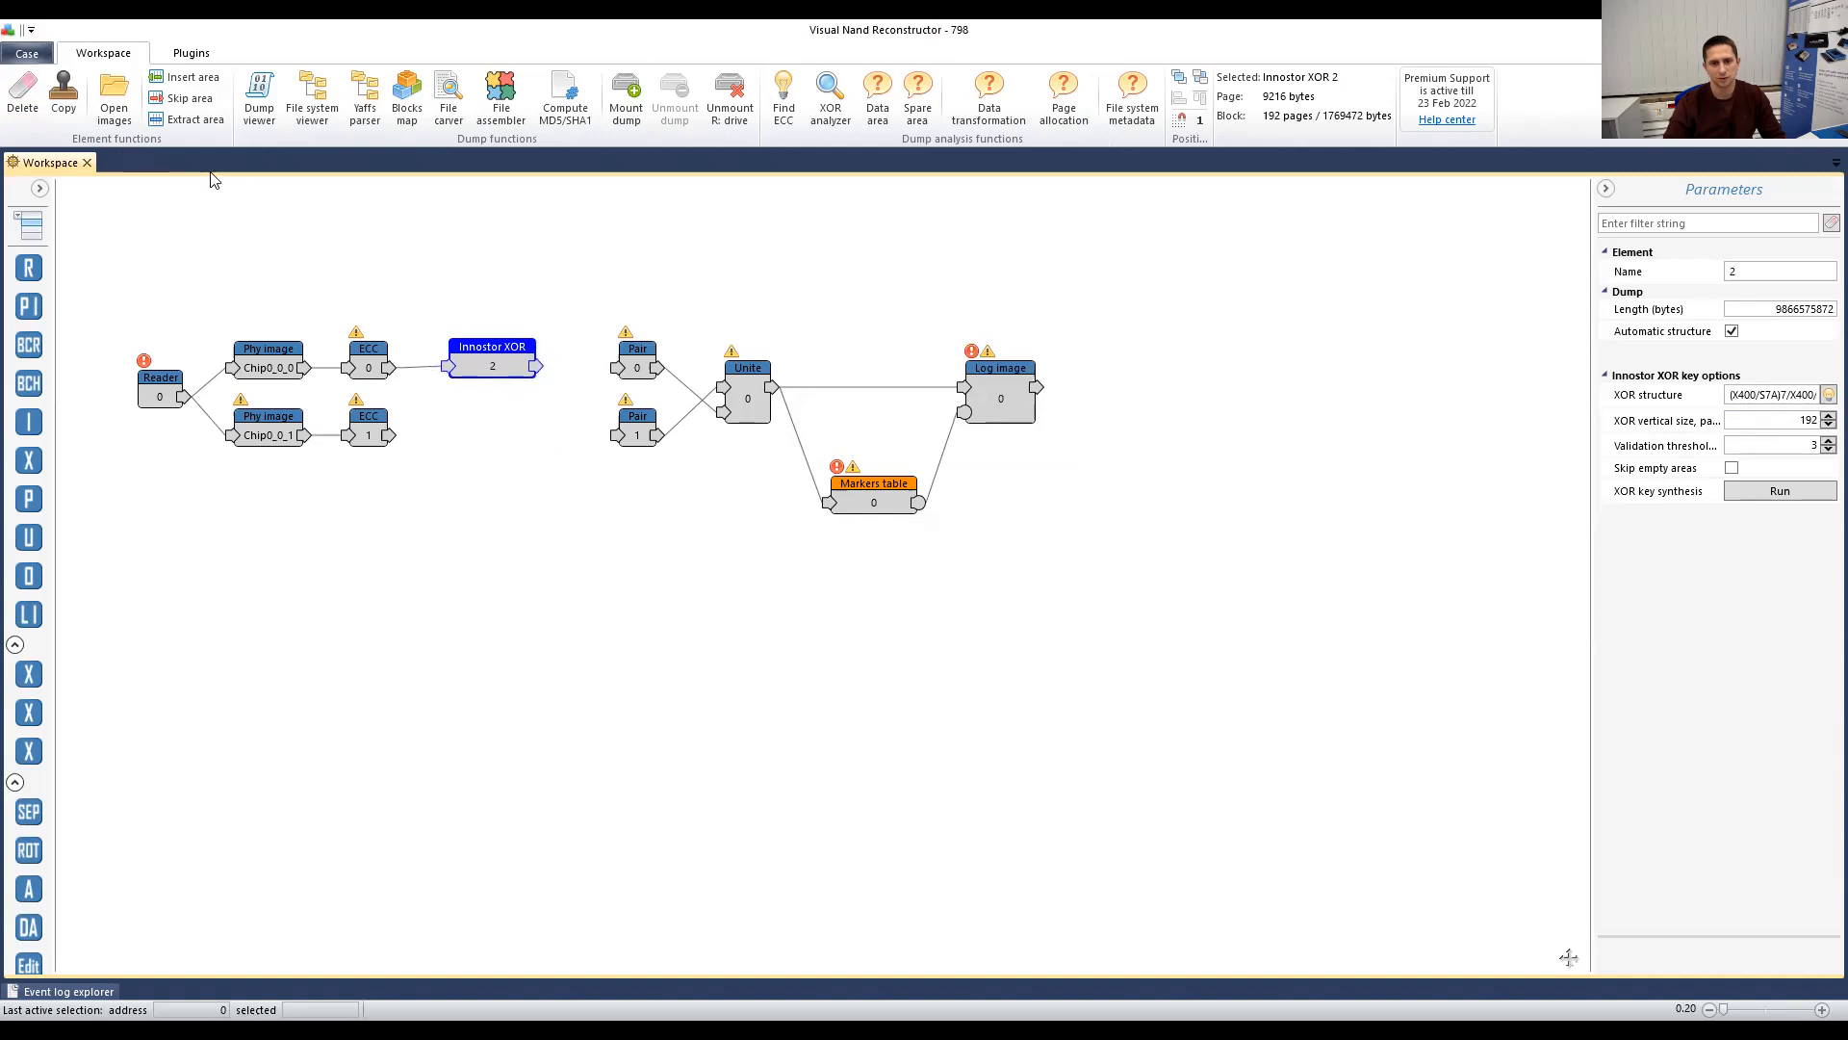
Step: Copy Innostor XOR 2 into the second row after ECC 1, and connect both Innostor XOR elements to their Pair elements
{"action": "left_click", "coordinate": [62, 108]}
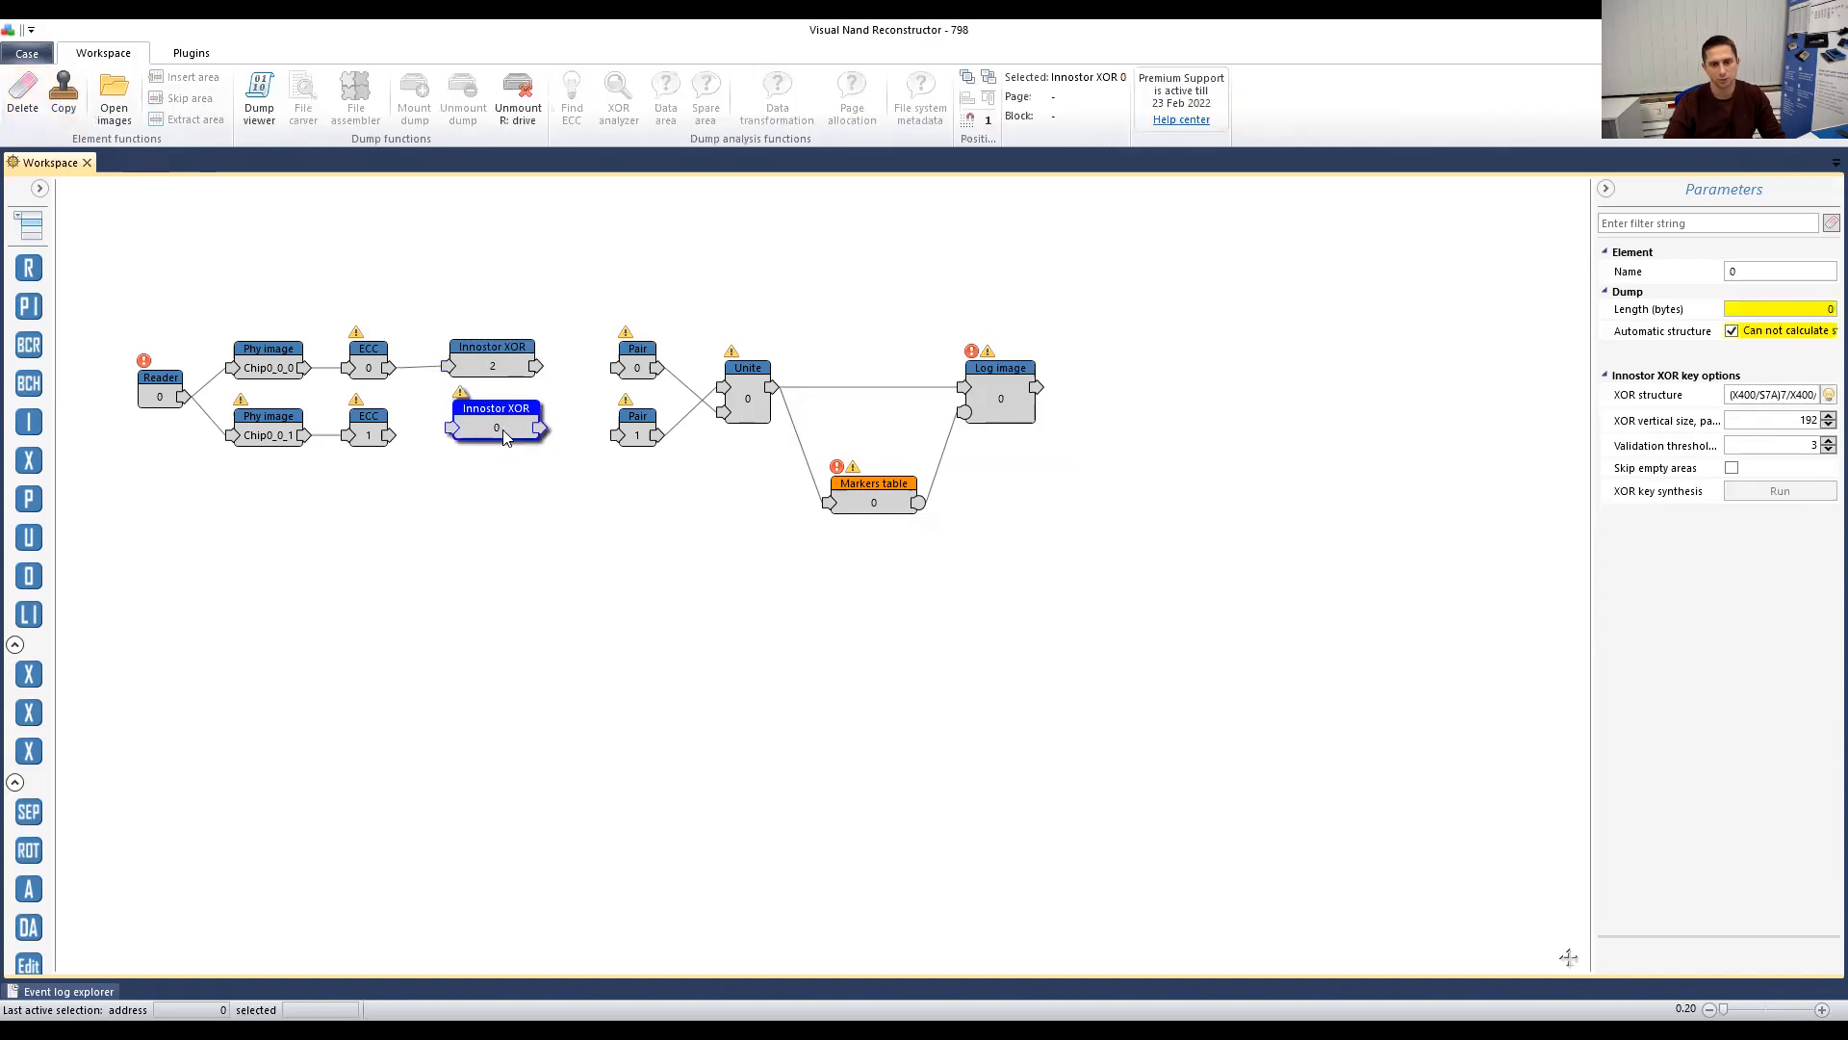
{"action": "left_click_drag", "start_coordinate": [391, 436], "coordinate": [450, 440]}
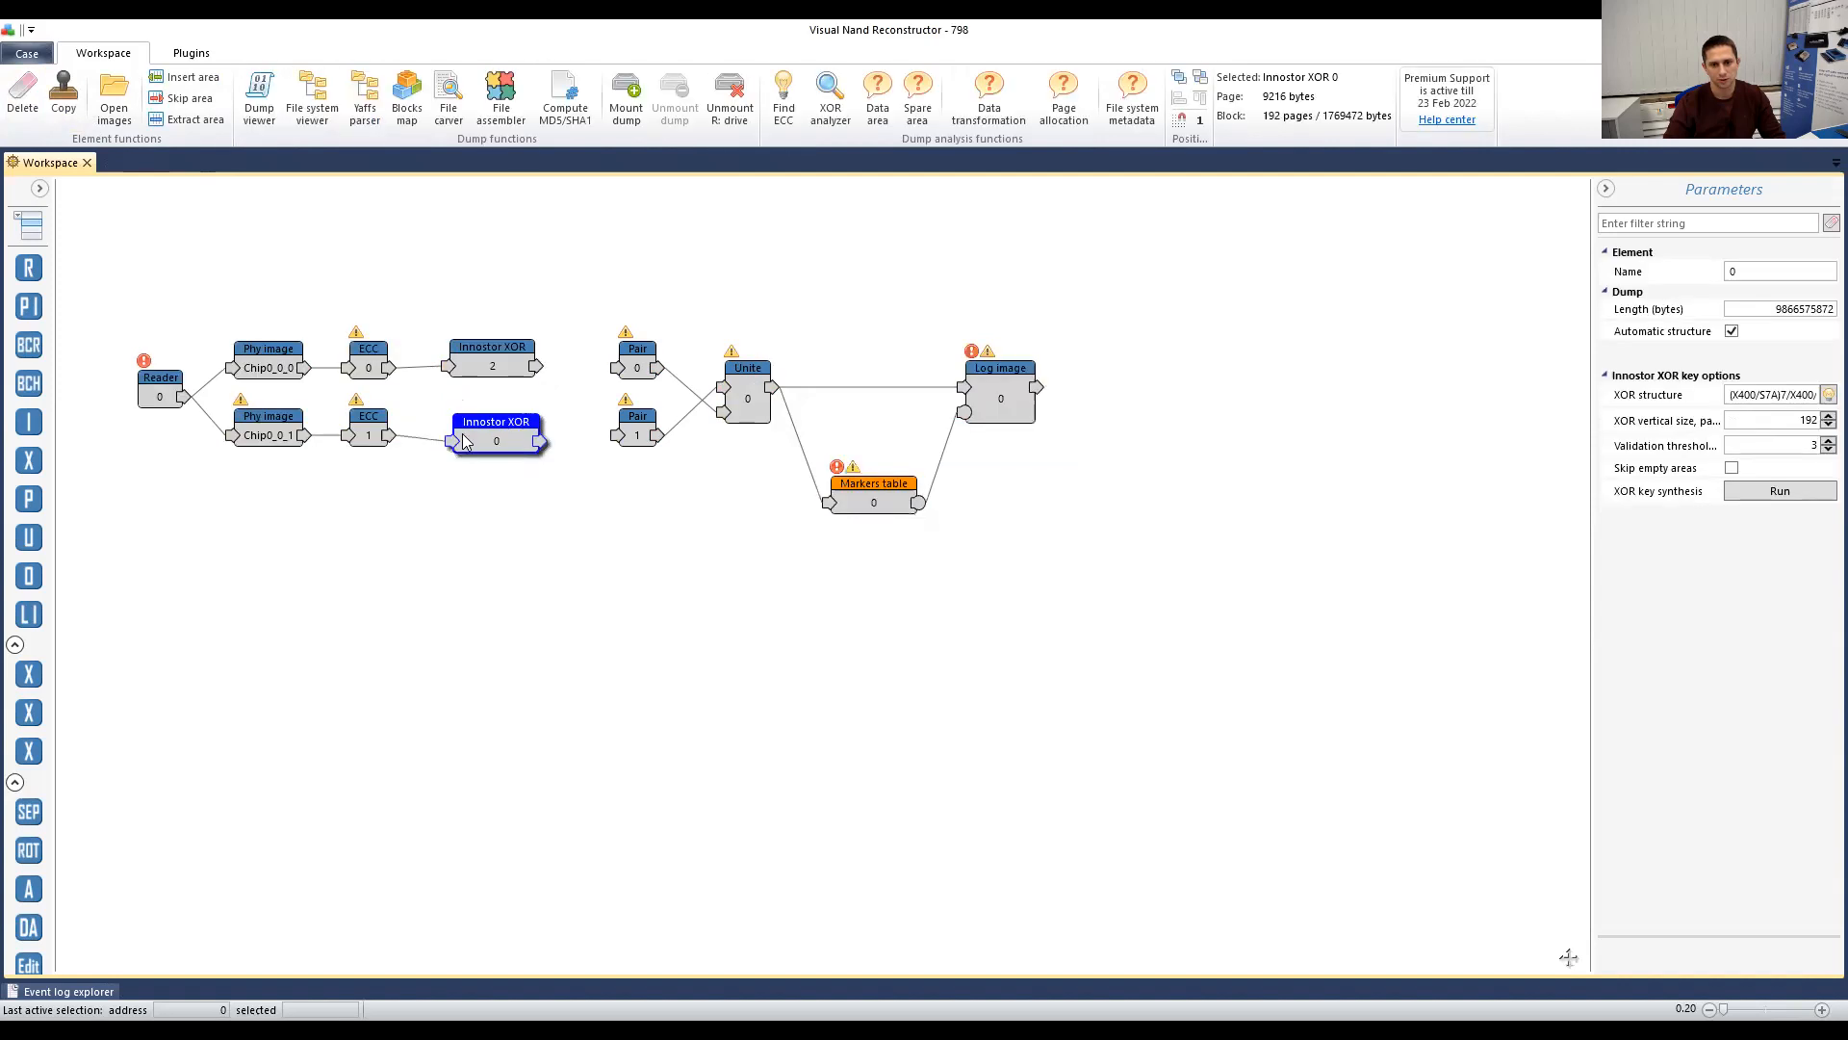
{"action": "left_click_drag", "start_coordinate": [535, 367], "coordinate": [617, 366]}
{"action": "left_click_drag", "start_coordinate": [539, 441], "coordinate": [614, 433]}
{"action": "left_click", "coordinate": [502, 431]}
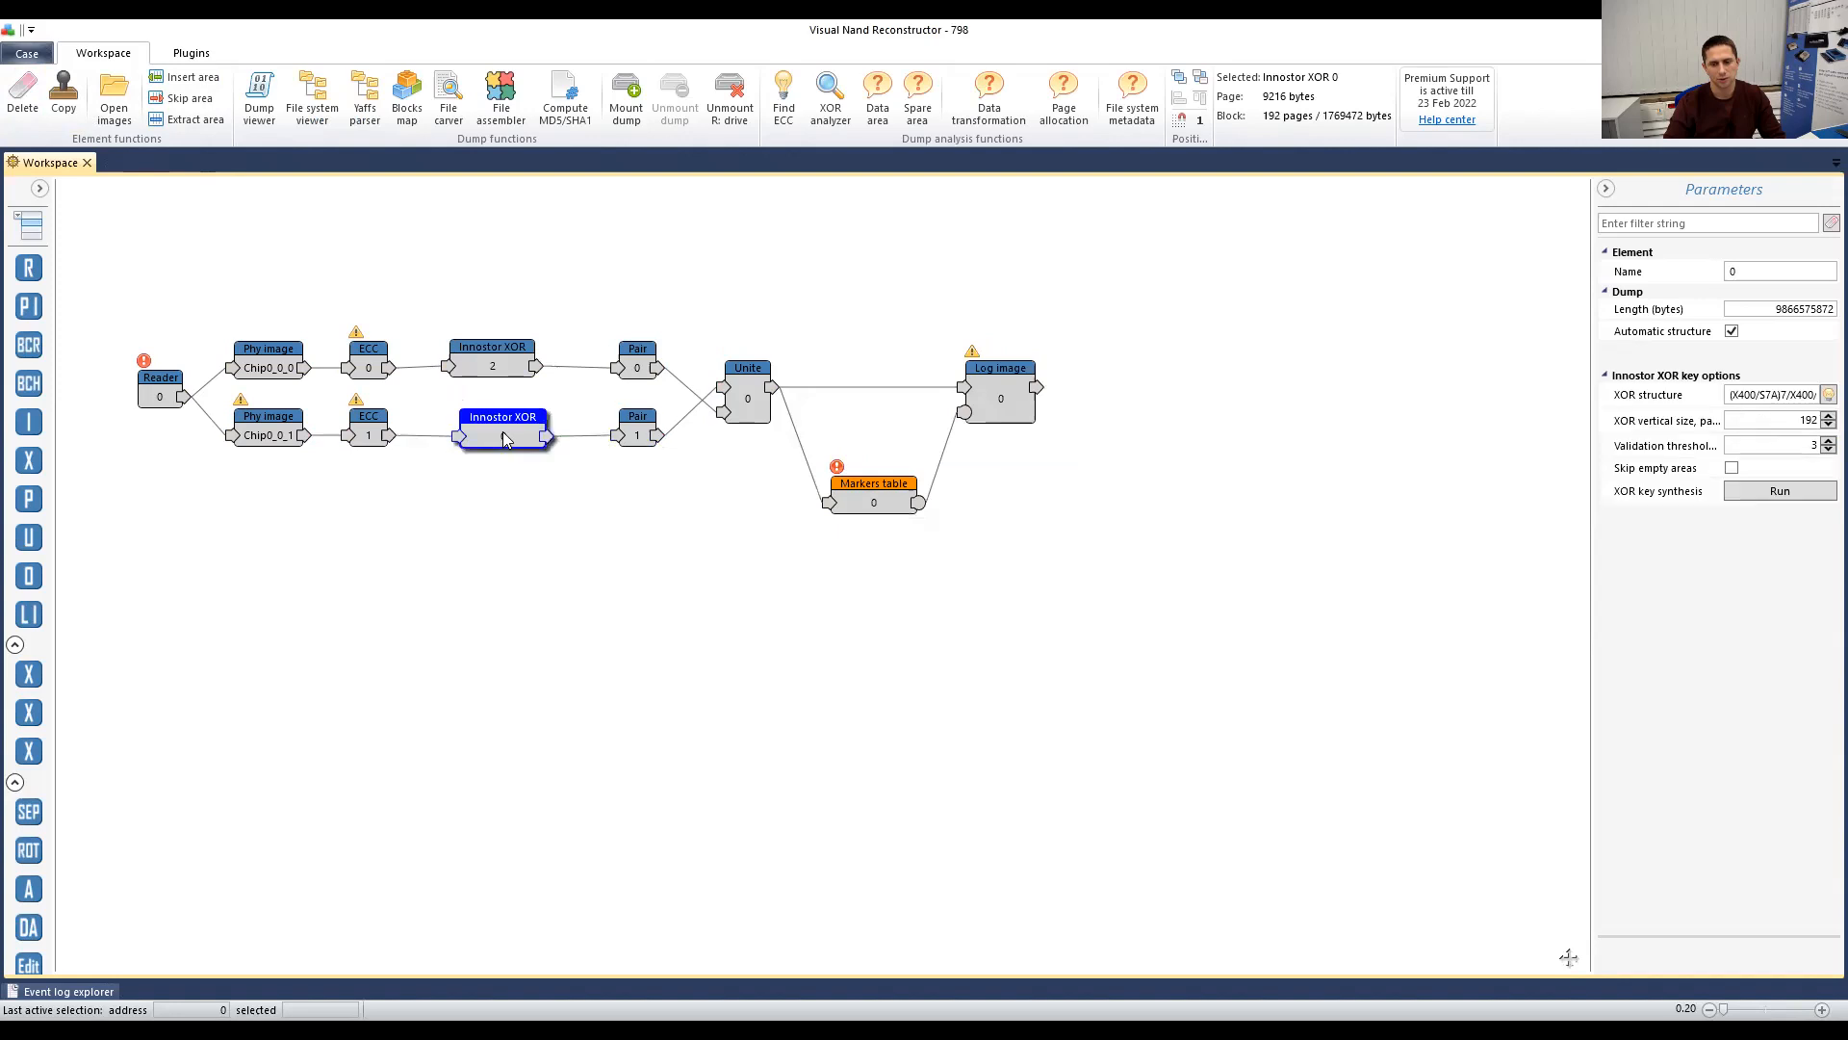
Step: Display the Markers table element's parameters and open its table of block and page markers
{"action": "left_click", "coordinate": [886, 508]}
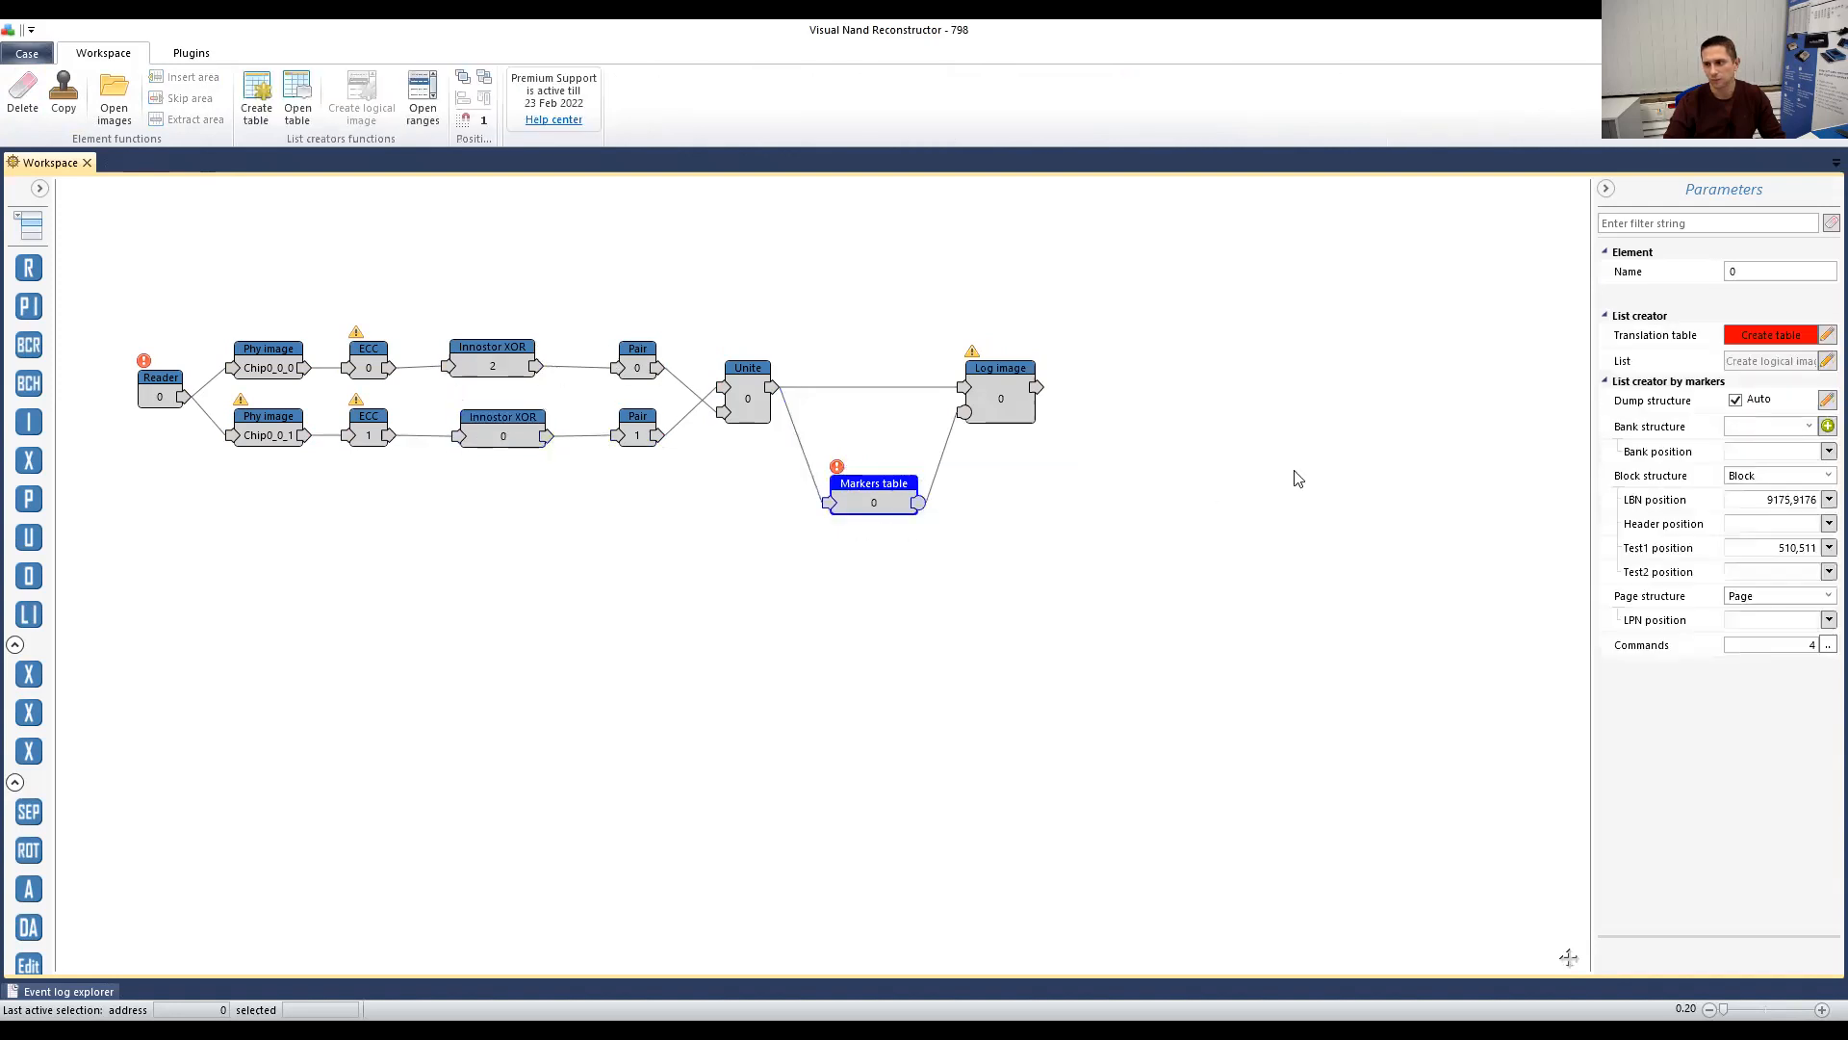
{"action": "double_click", "coordinate": [897, 493]}
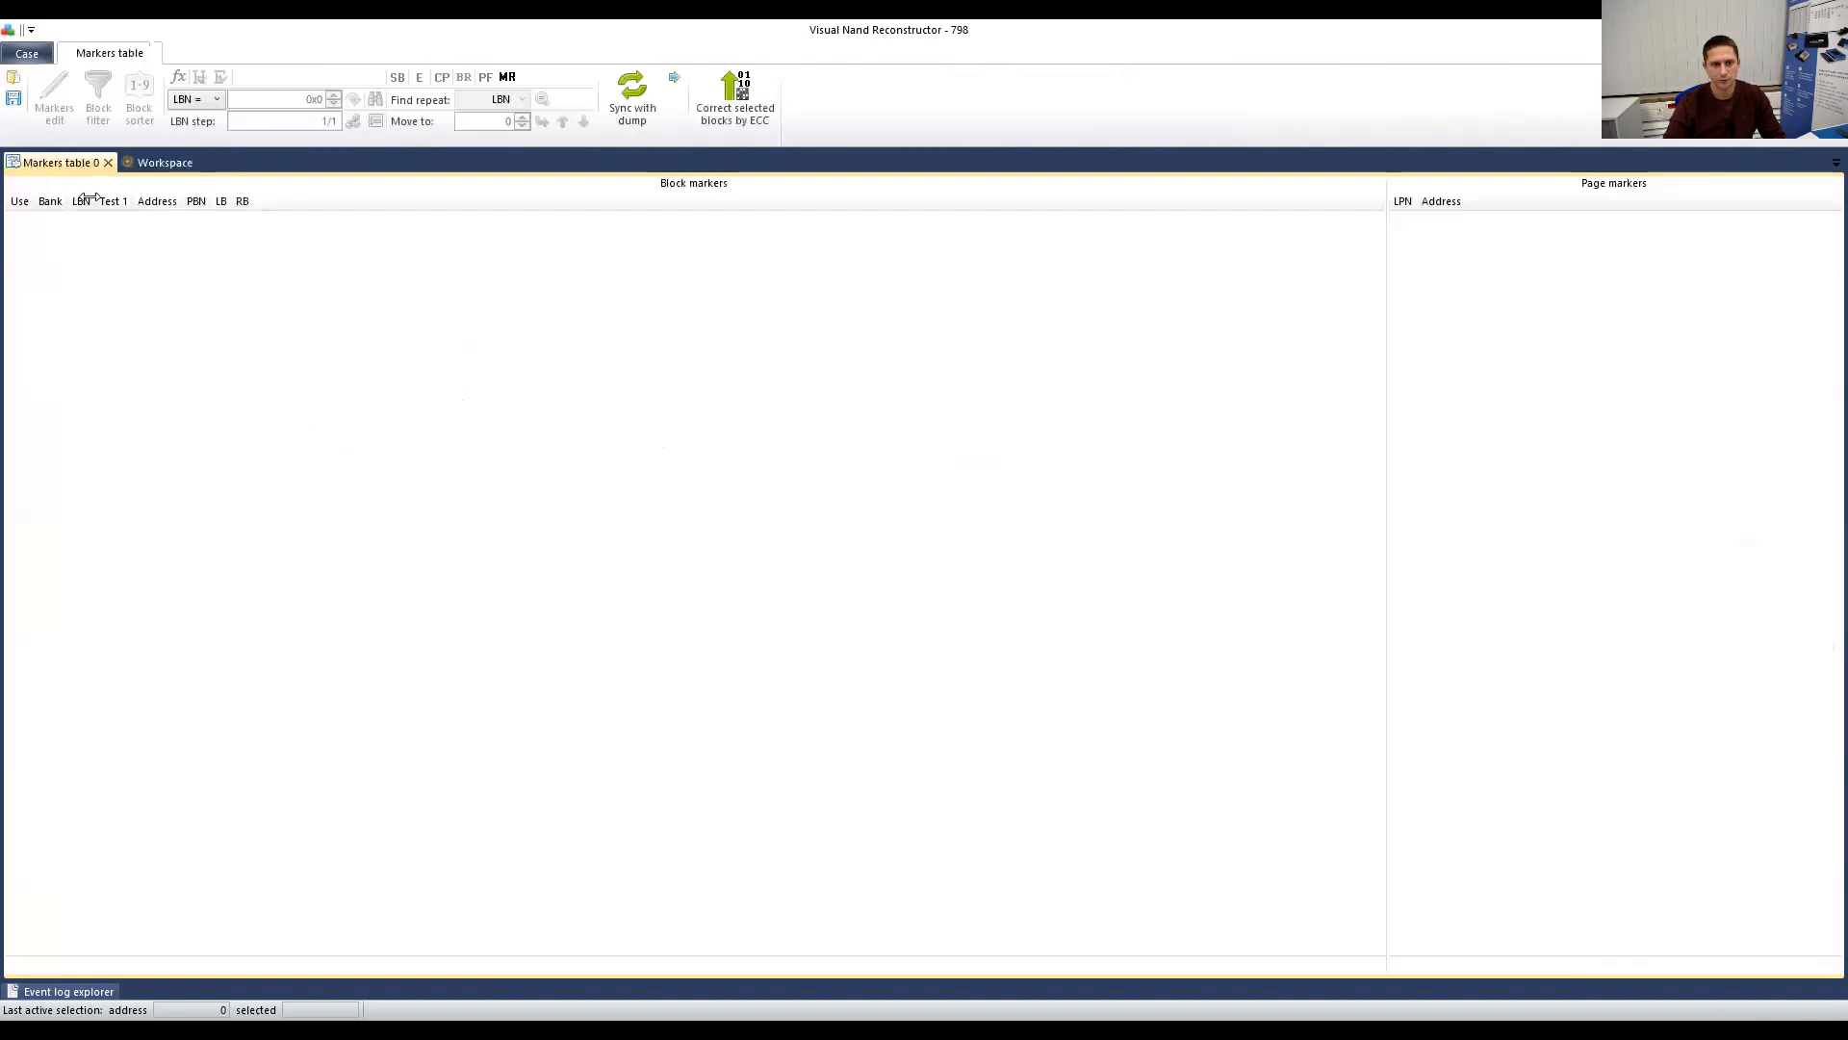
Step: Load Markers table 0.xml into the markers table and create the logical image from it
{"action": "left_click", "coordinate": [14, 79]}
{"action": "left_click", "coordinate": [337, 175]}
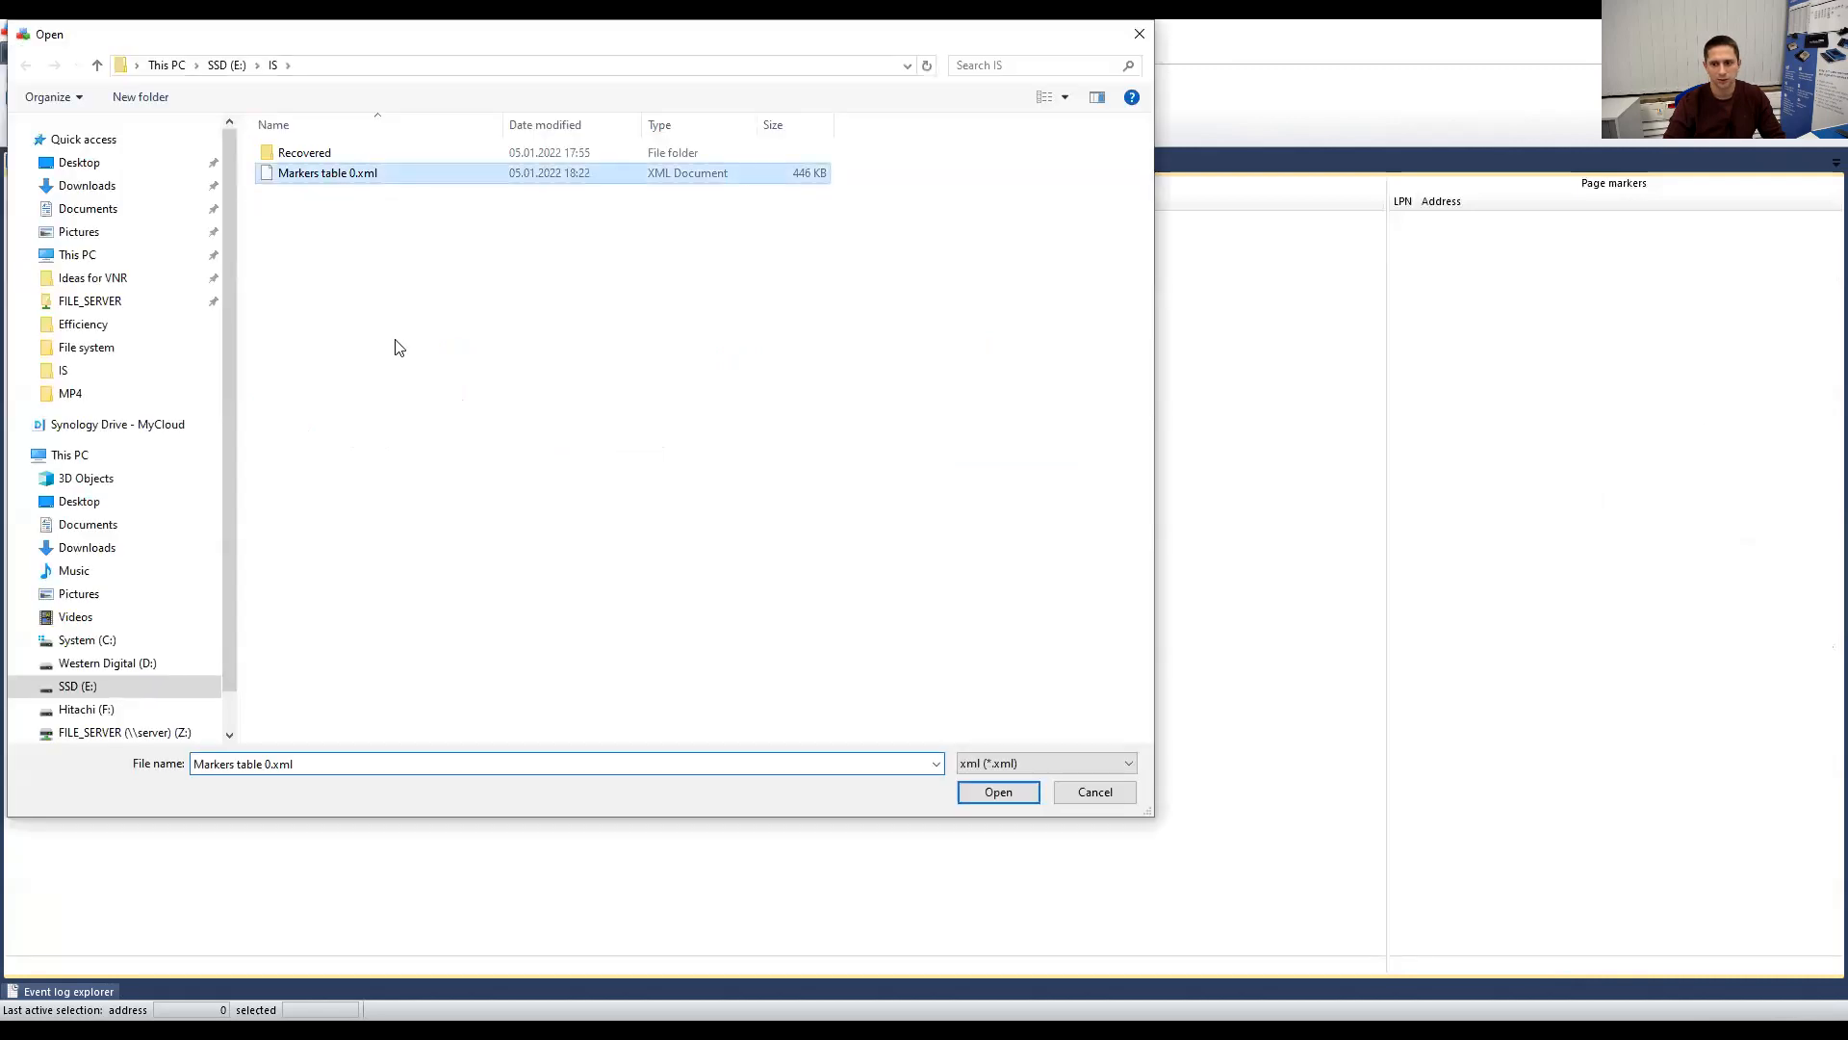
{"action": "key", "text": "Return"}
{"action": "key", "text": "Return"}
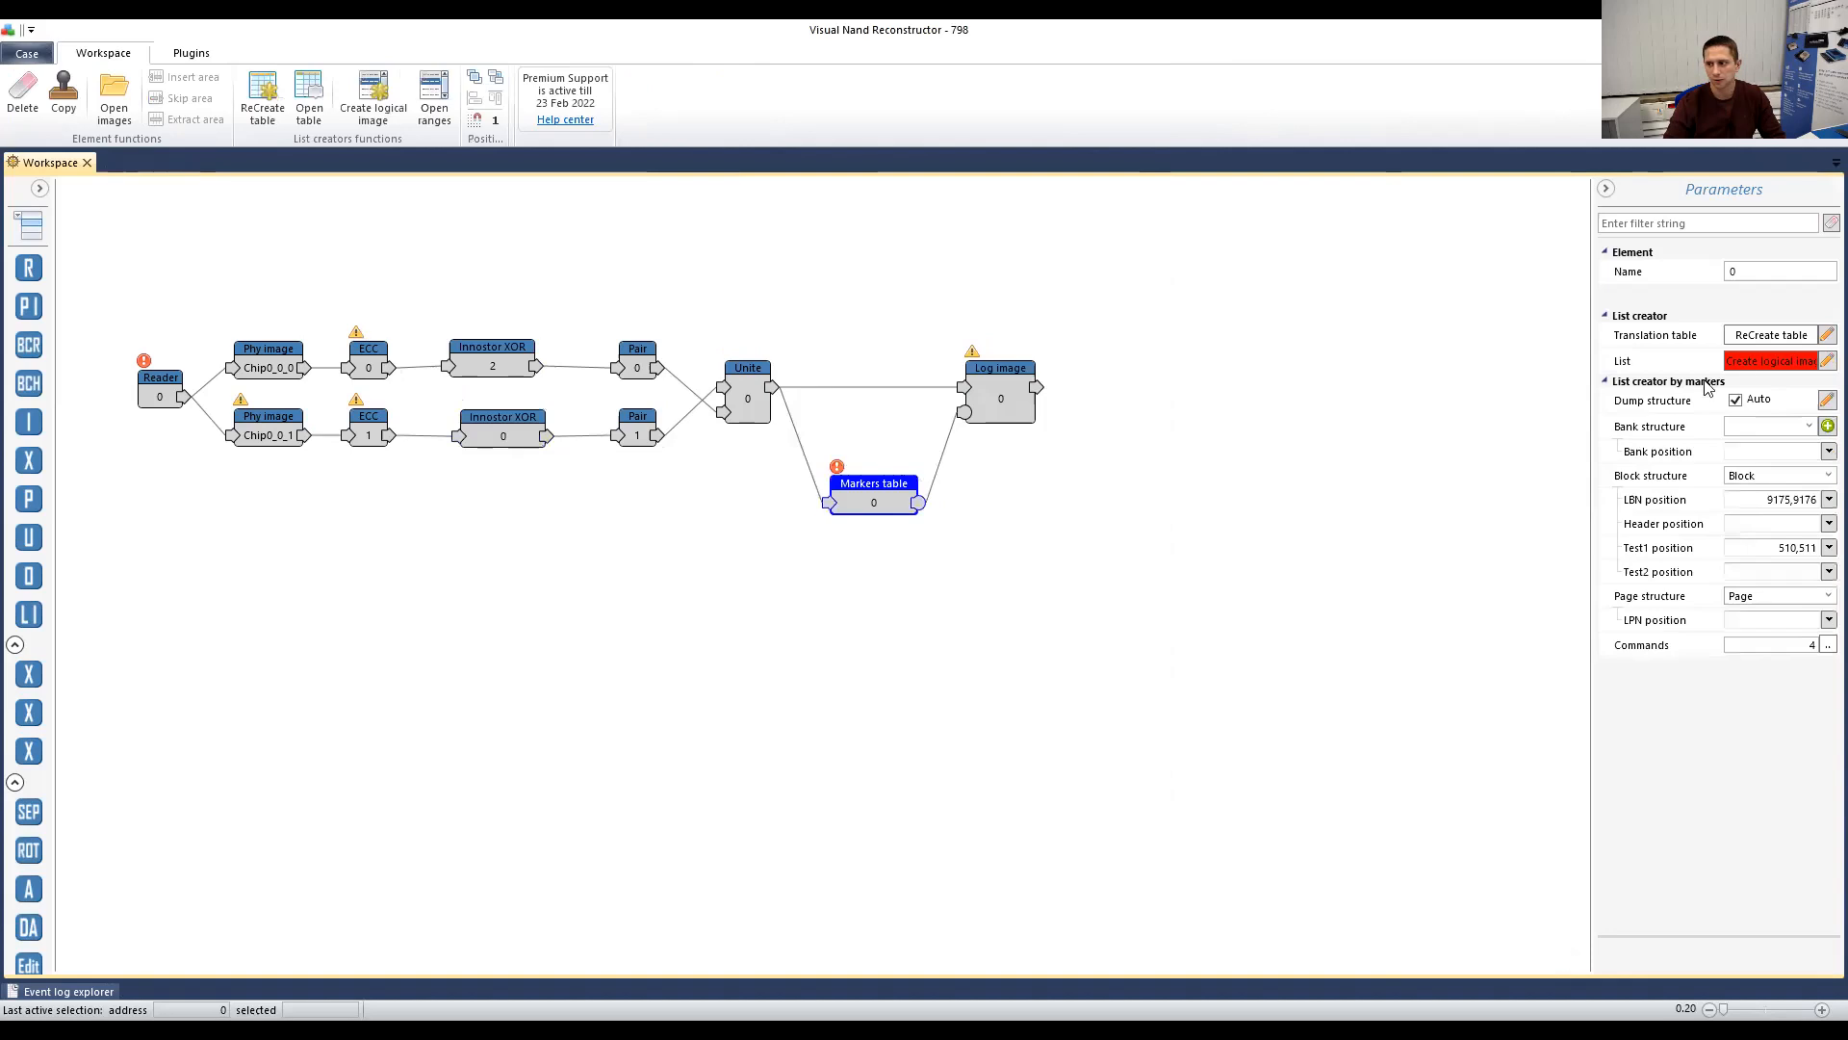
{"action": "left_click", "coordinate": [1771, 361]}
Step: Open Log image 0 in the file system viewer and expand MBR, Volume0 and Root to browse the recovered folders
{"action": "left_click", "coordinate": [905, 545]}
{"action": "left_click_drag", "start_coordinate": [883, 517], "coordinate": [877, 517]}
{"action": "left_click", "coordinate": [1003, 401]}
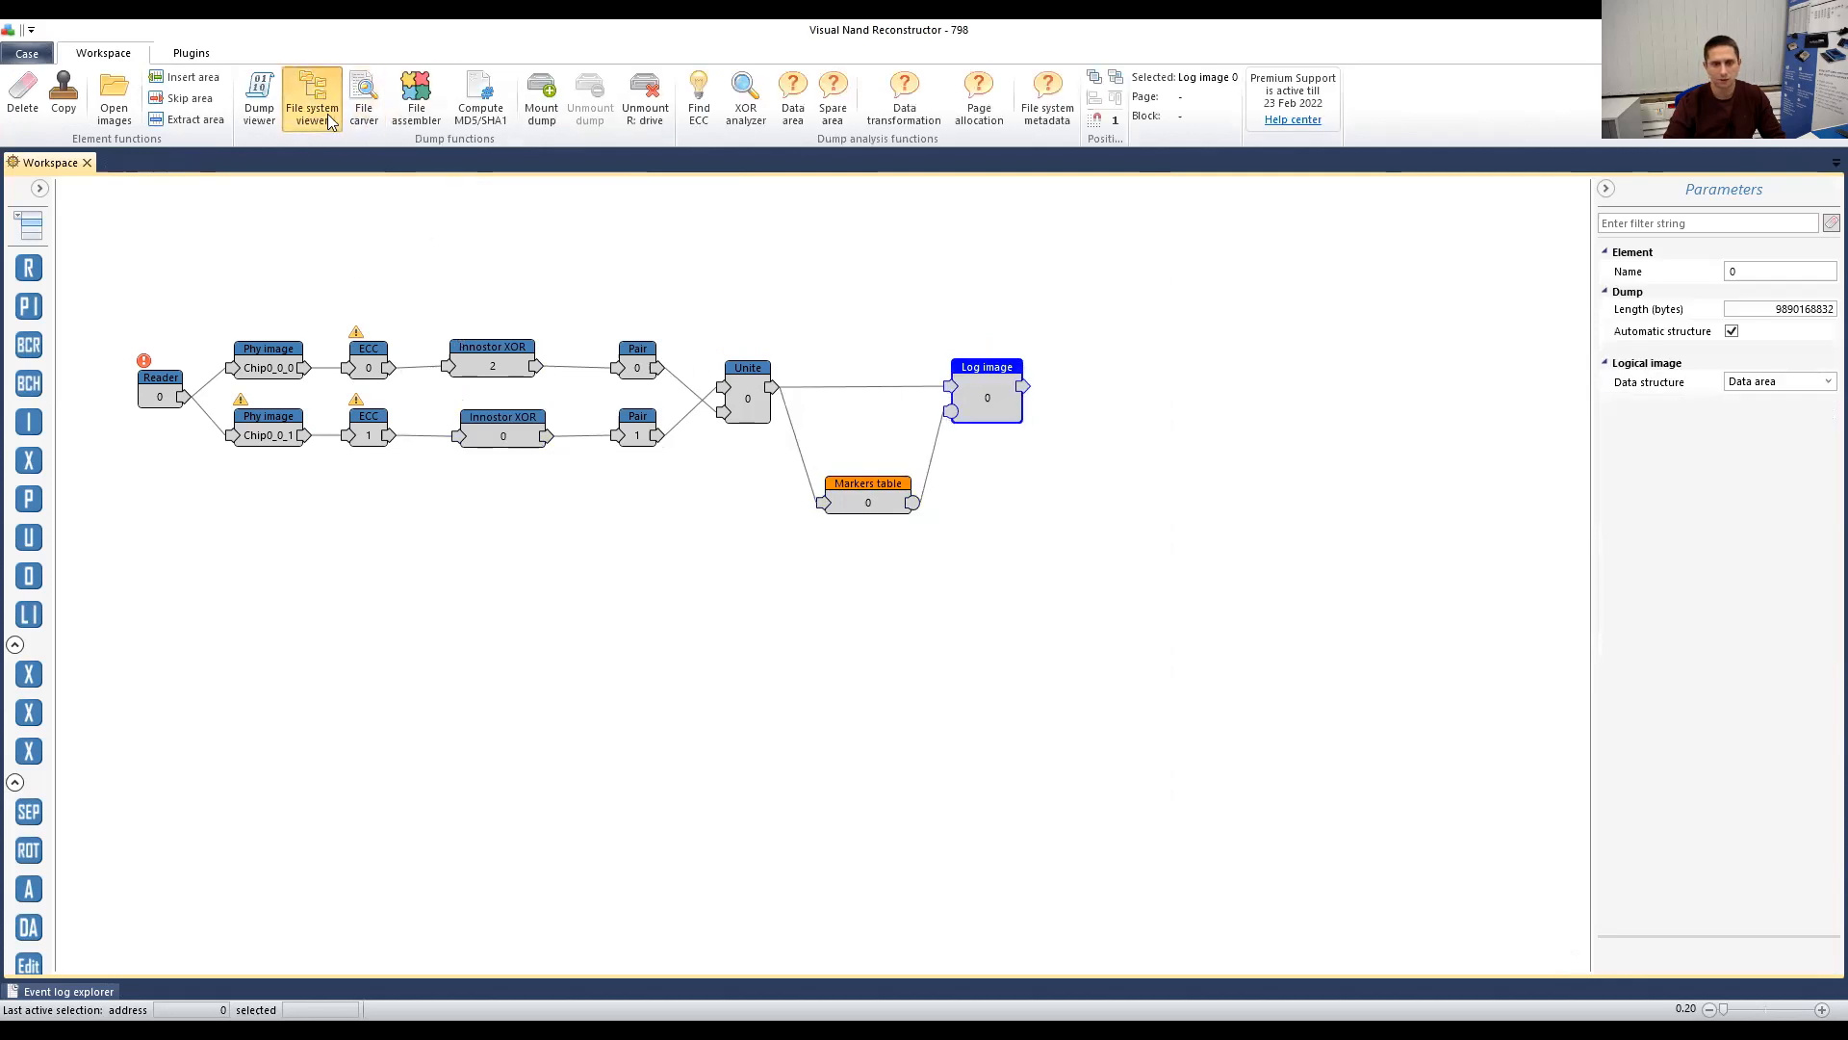
{"action": "left_click", "coordinate": [18, 219]}
{"action": "left_click", "coordinate": [35, 239]}
{"action": "left_click", "coordinate": [54, 259]}
{"action": "left_click", "coordinate": [115, 278]}
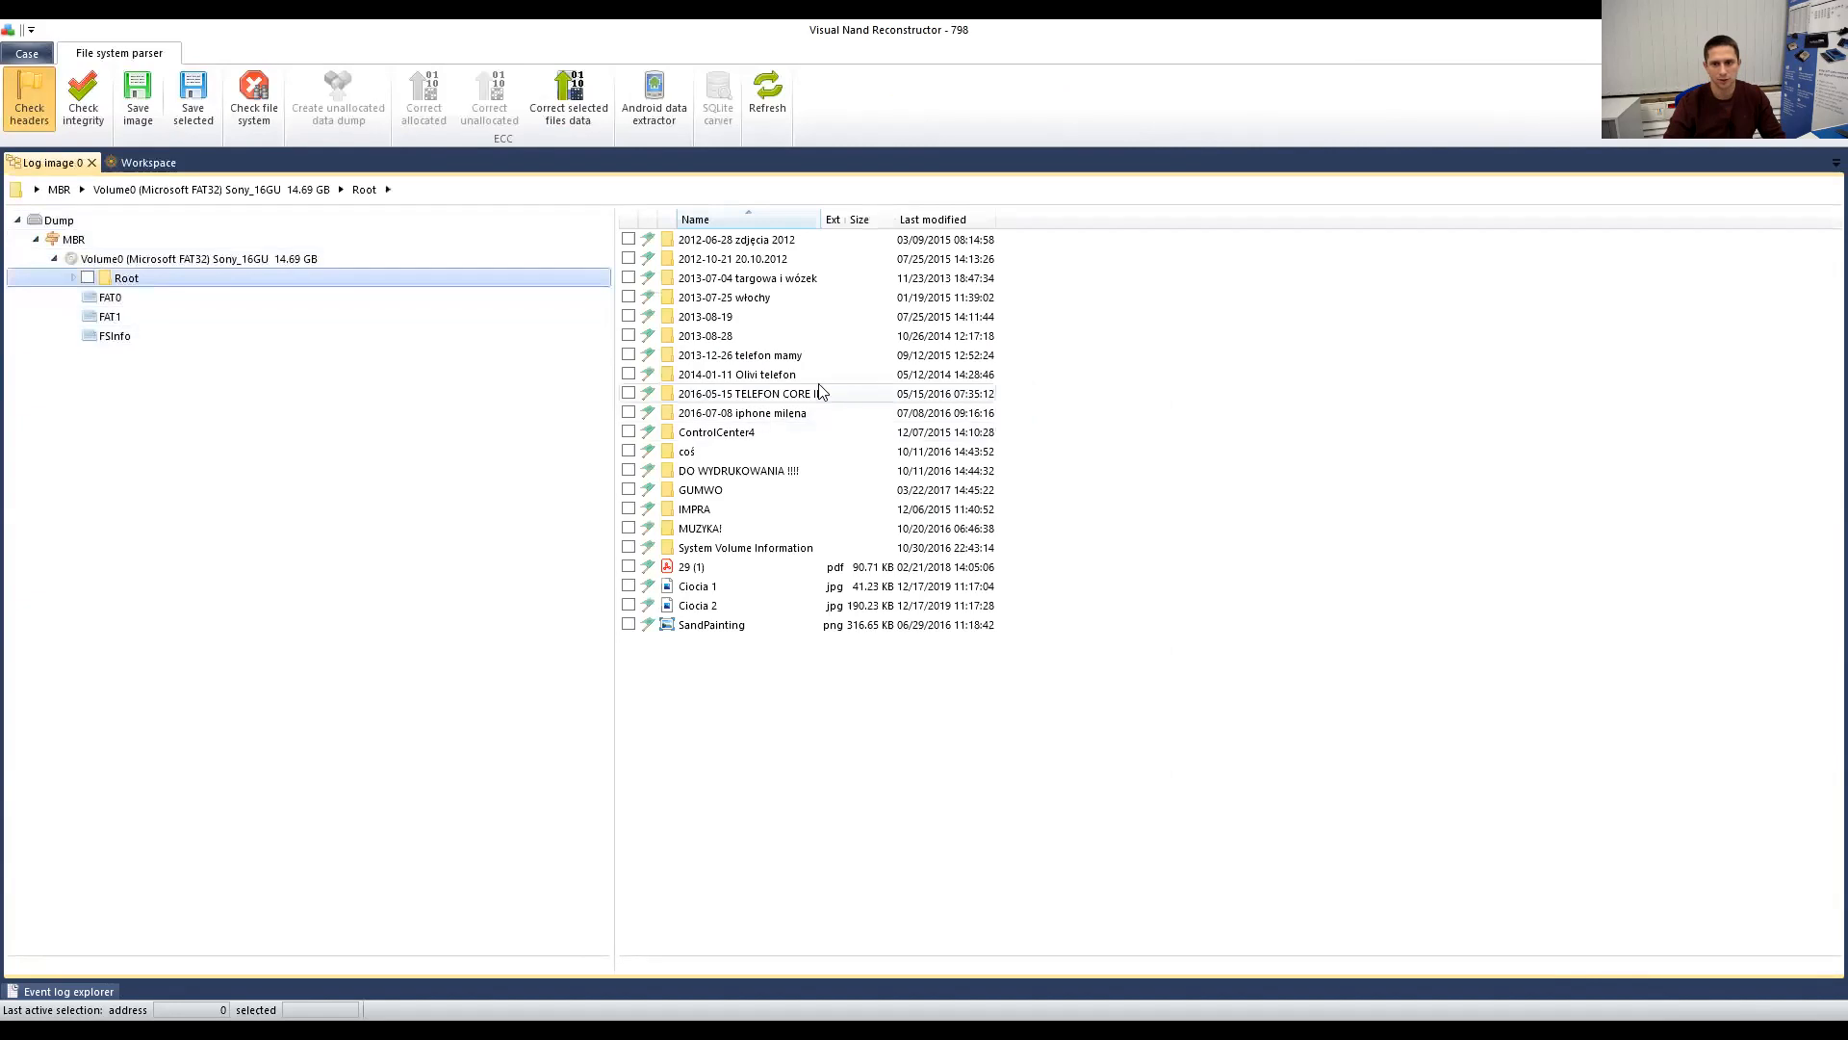
{"action": "double_click", "coordinate": [180, 281]}
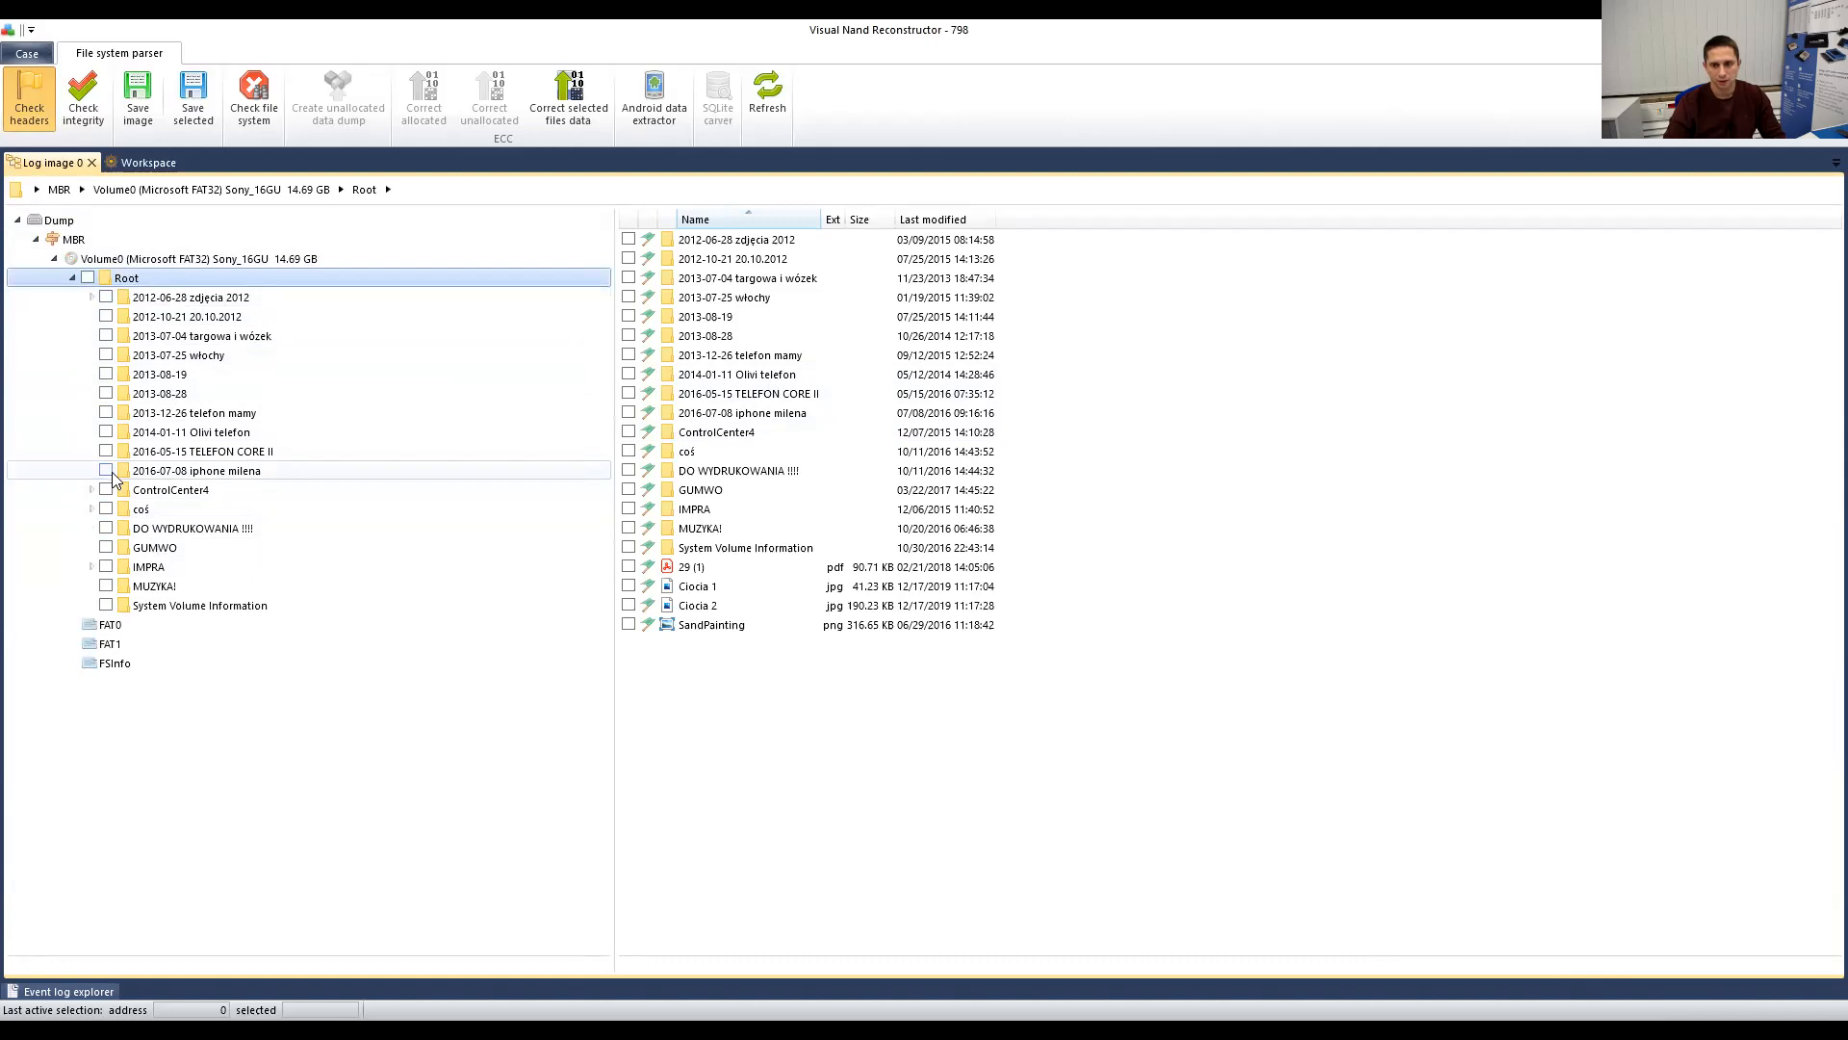
{"action": "left_click", "coordinate": [144, 261]}
{"action": "left_click", "coordinate": [128, 280]}
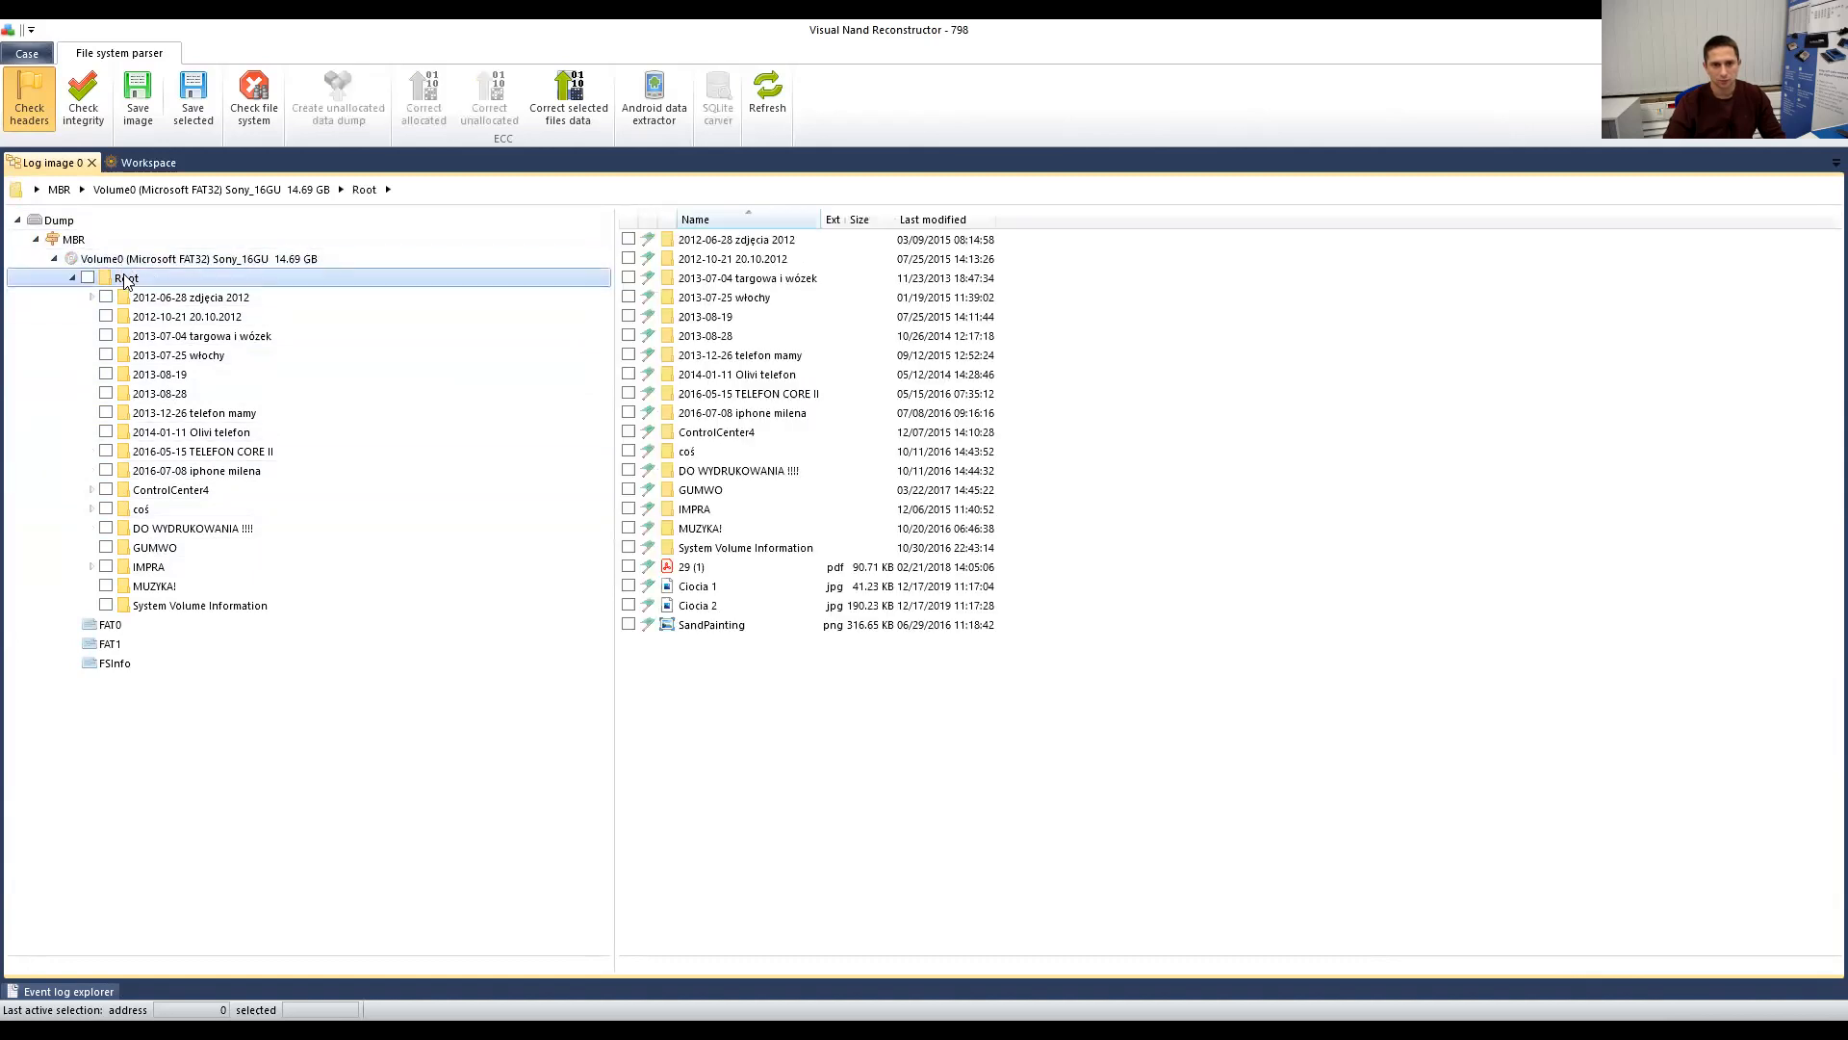
Step: Return to the workspace and review the XOR key options of Innostor XOR 2 and Innostor XOR 0
{"action": "left_click", "coordinate": [142, 166]}
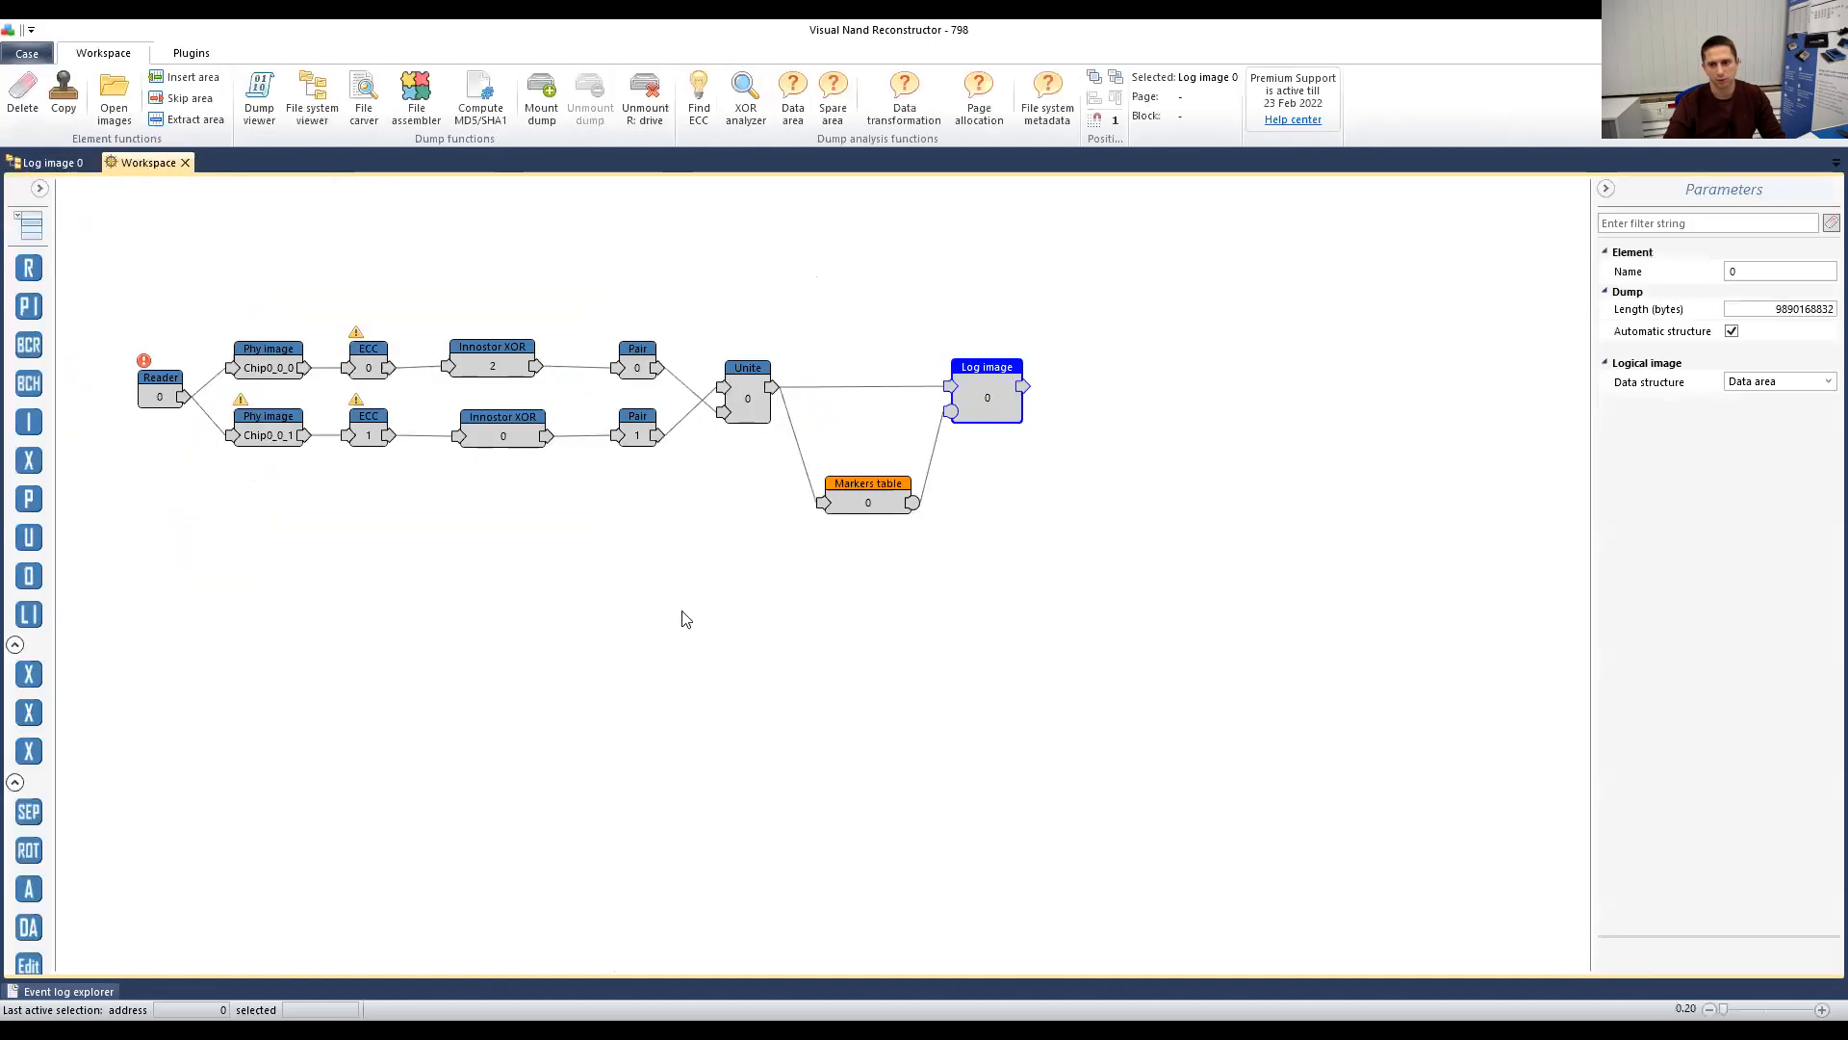
{"action": "left_click", "coordinate": [489, 358]}
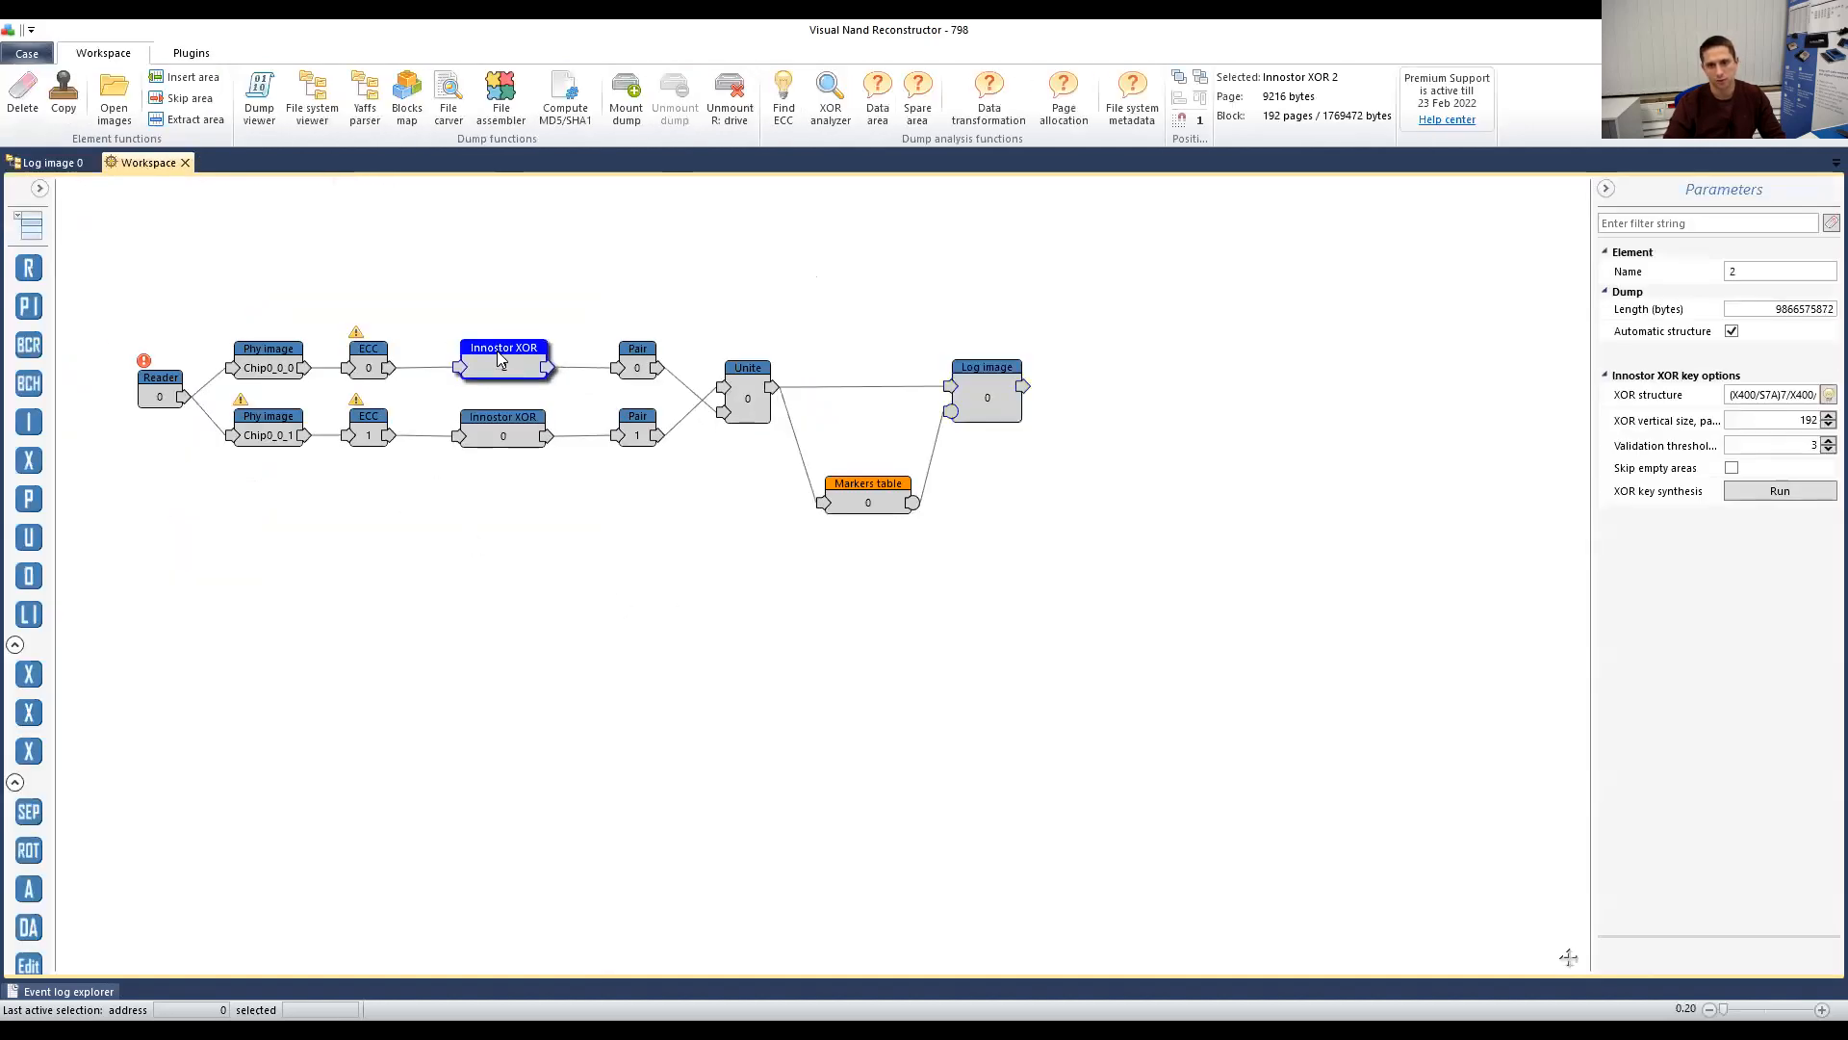
{"action": "left_click", "coordinate": [510, 446]}
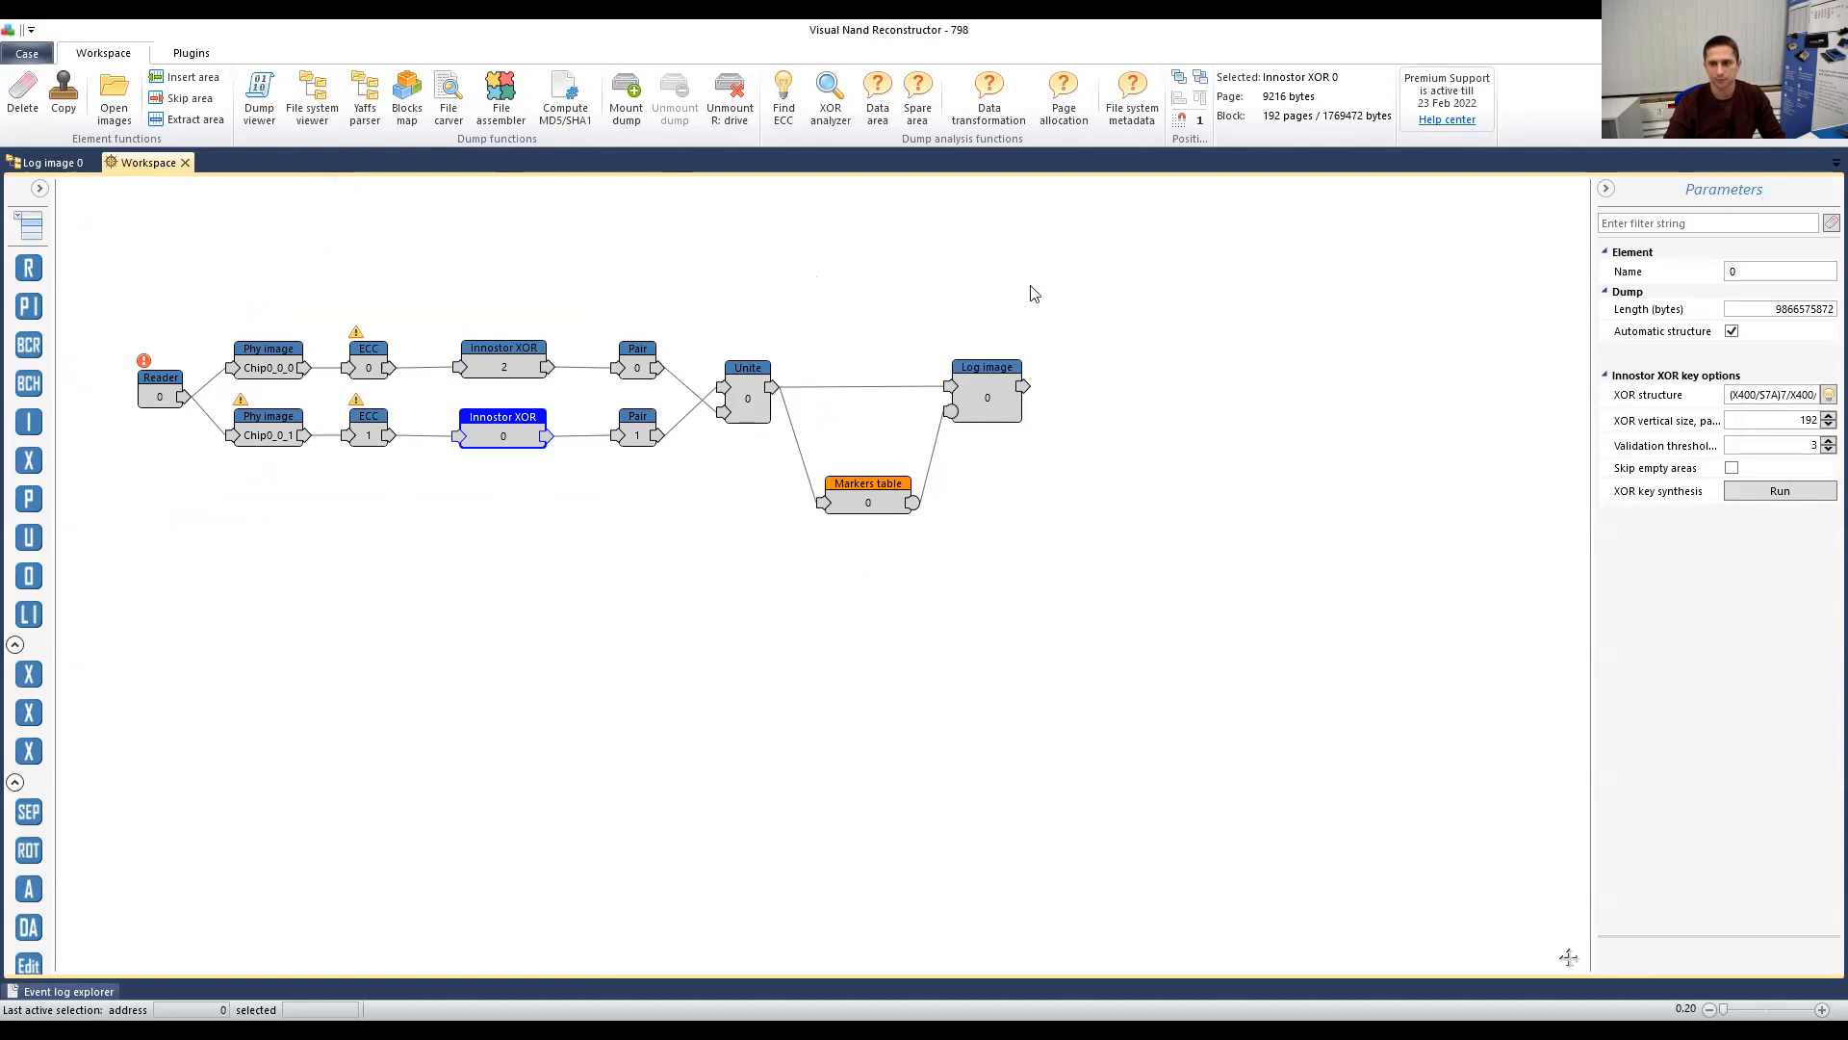
{"action": "left_click", "coordinate": [1206, 503]}
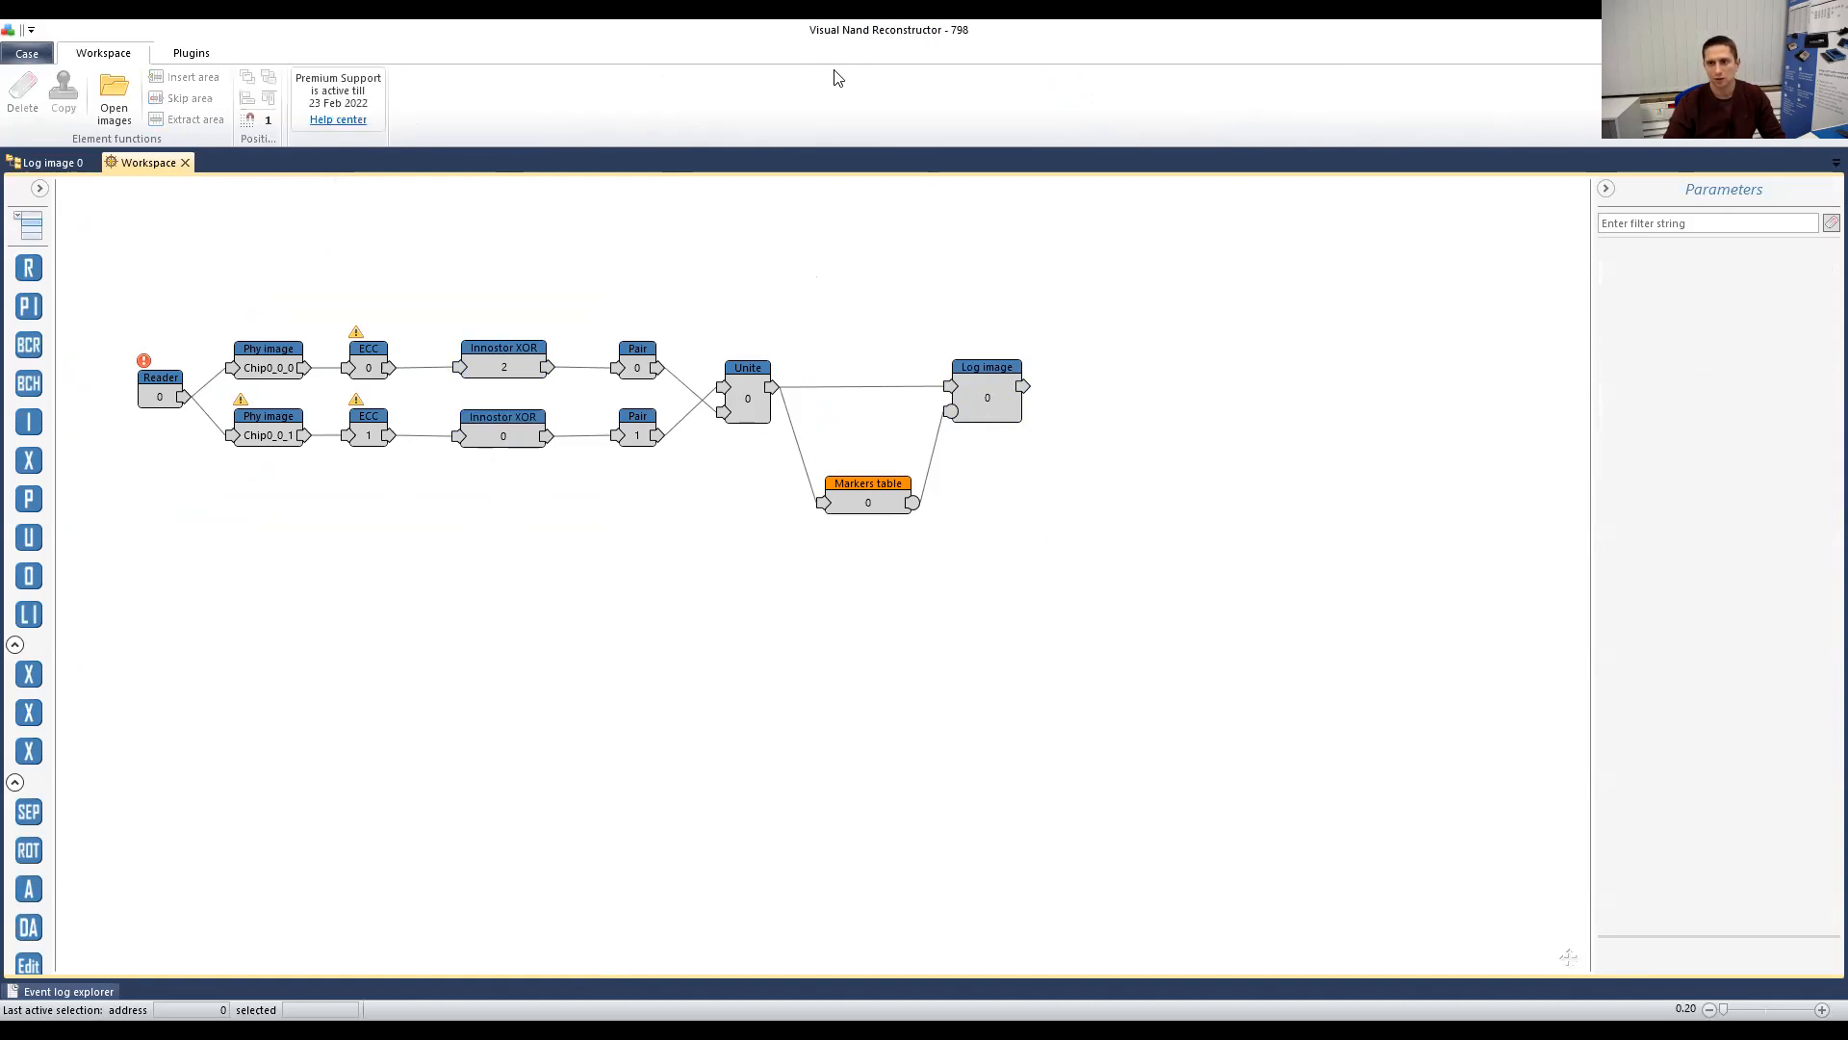
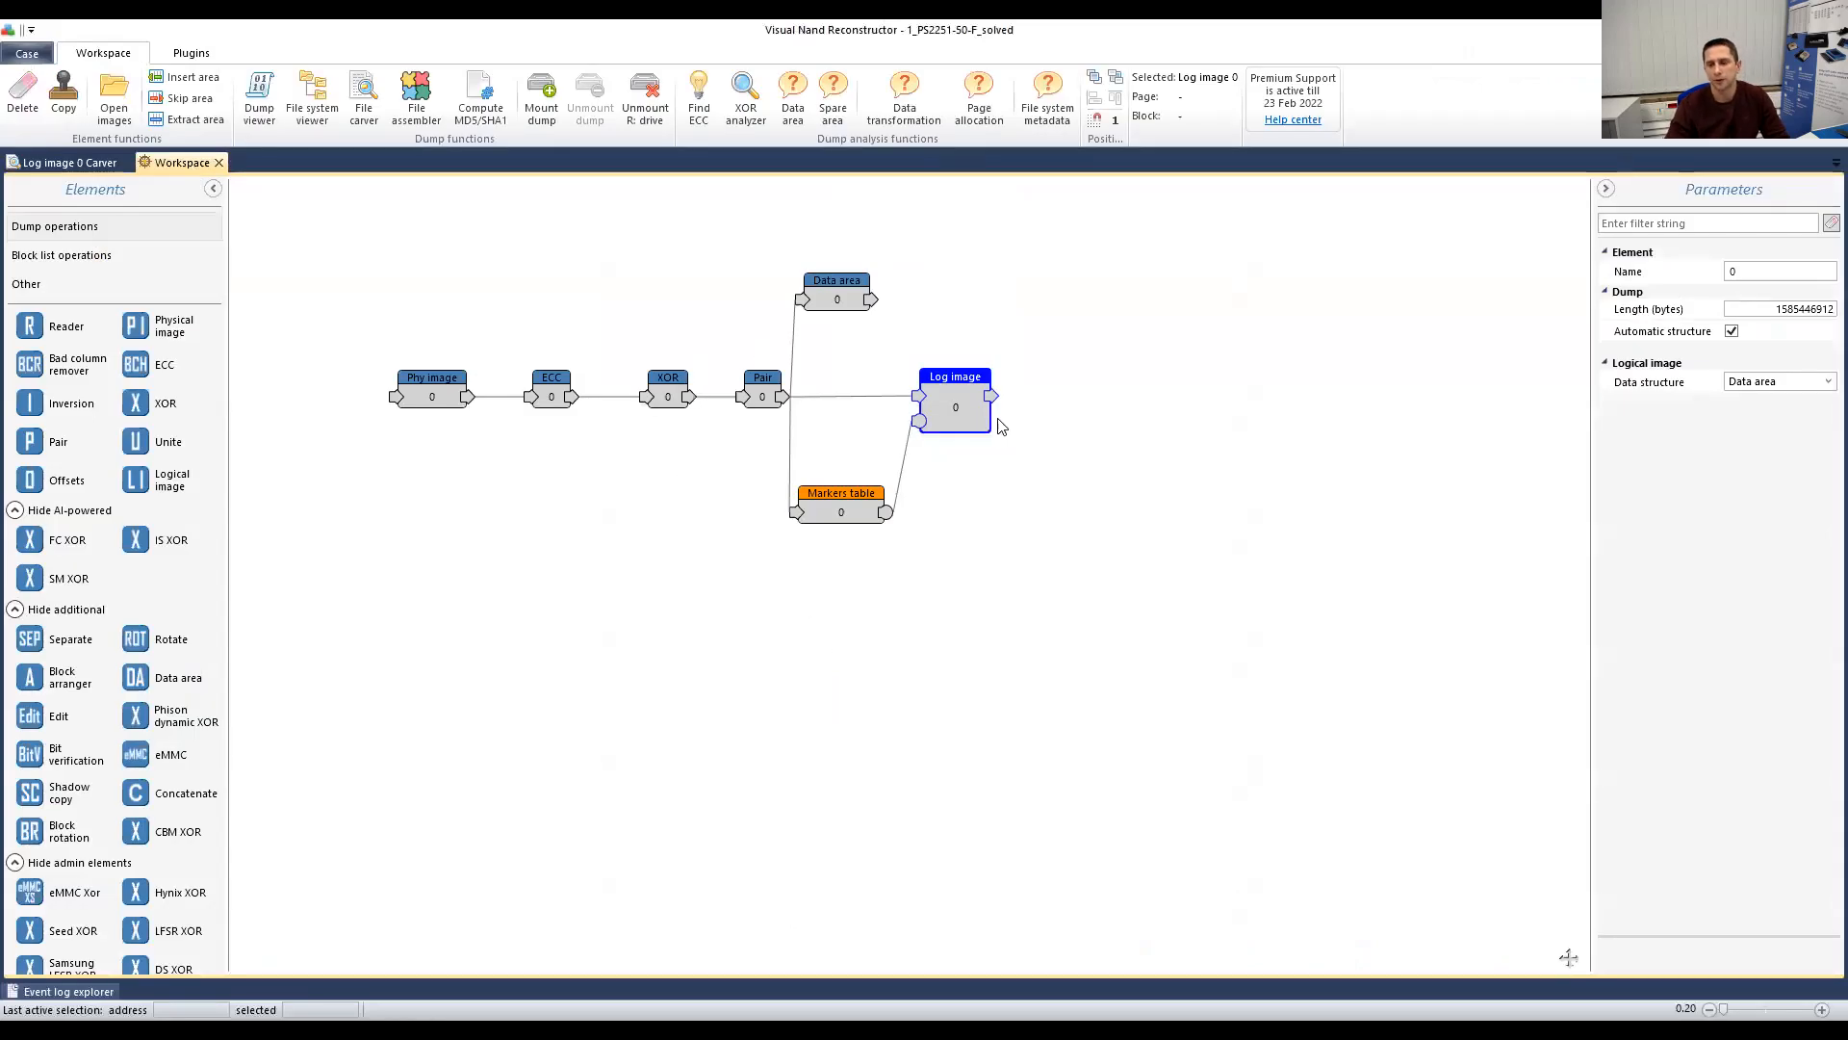
Step: In case 1_PS2251-50-F_solved, view Log image 0's root folder in the file system viewer and return to the workspace
{"action": "left_click", "coordinate": [824, 510]}
{"action": "left_click", "coordinate": [949, 393]}
{"action": "left_click", "coordinate": [298, 95]}
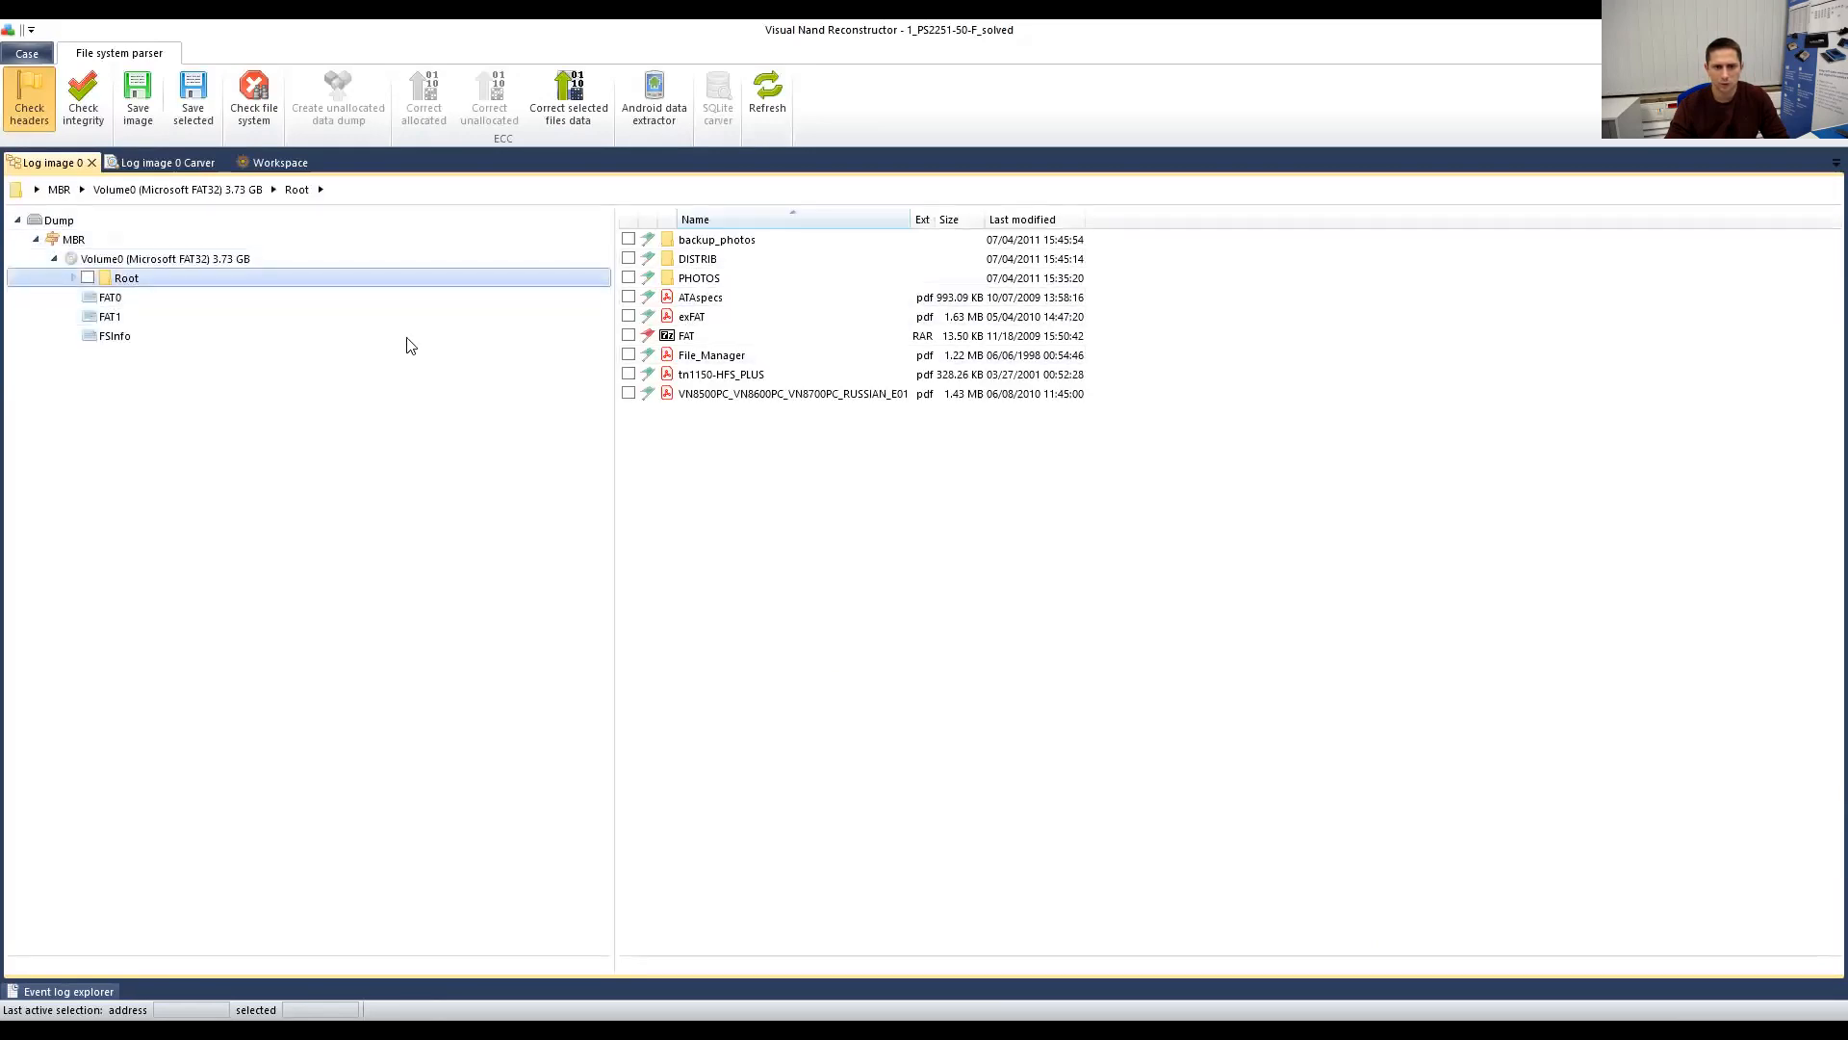
{"action": "left_click", "coordinate": [277, 164]}
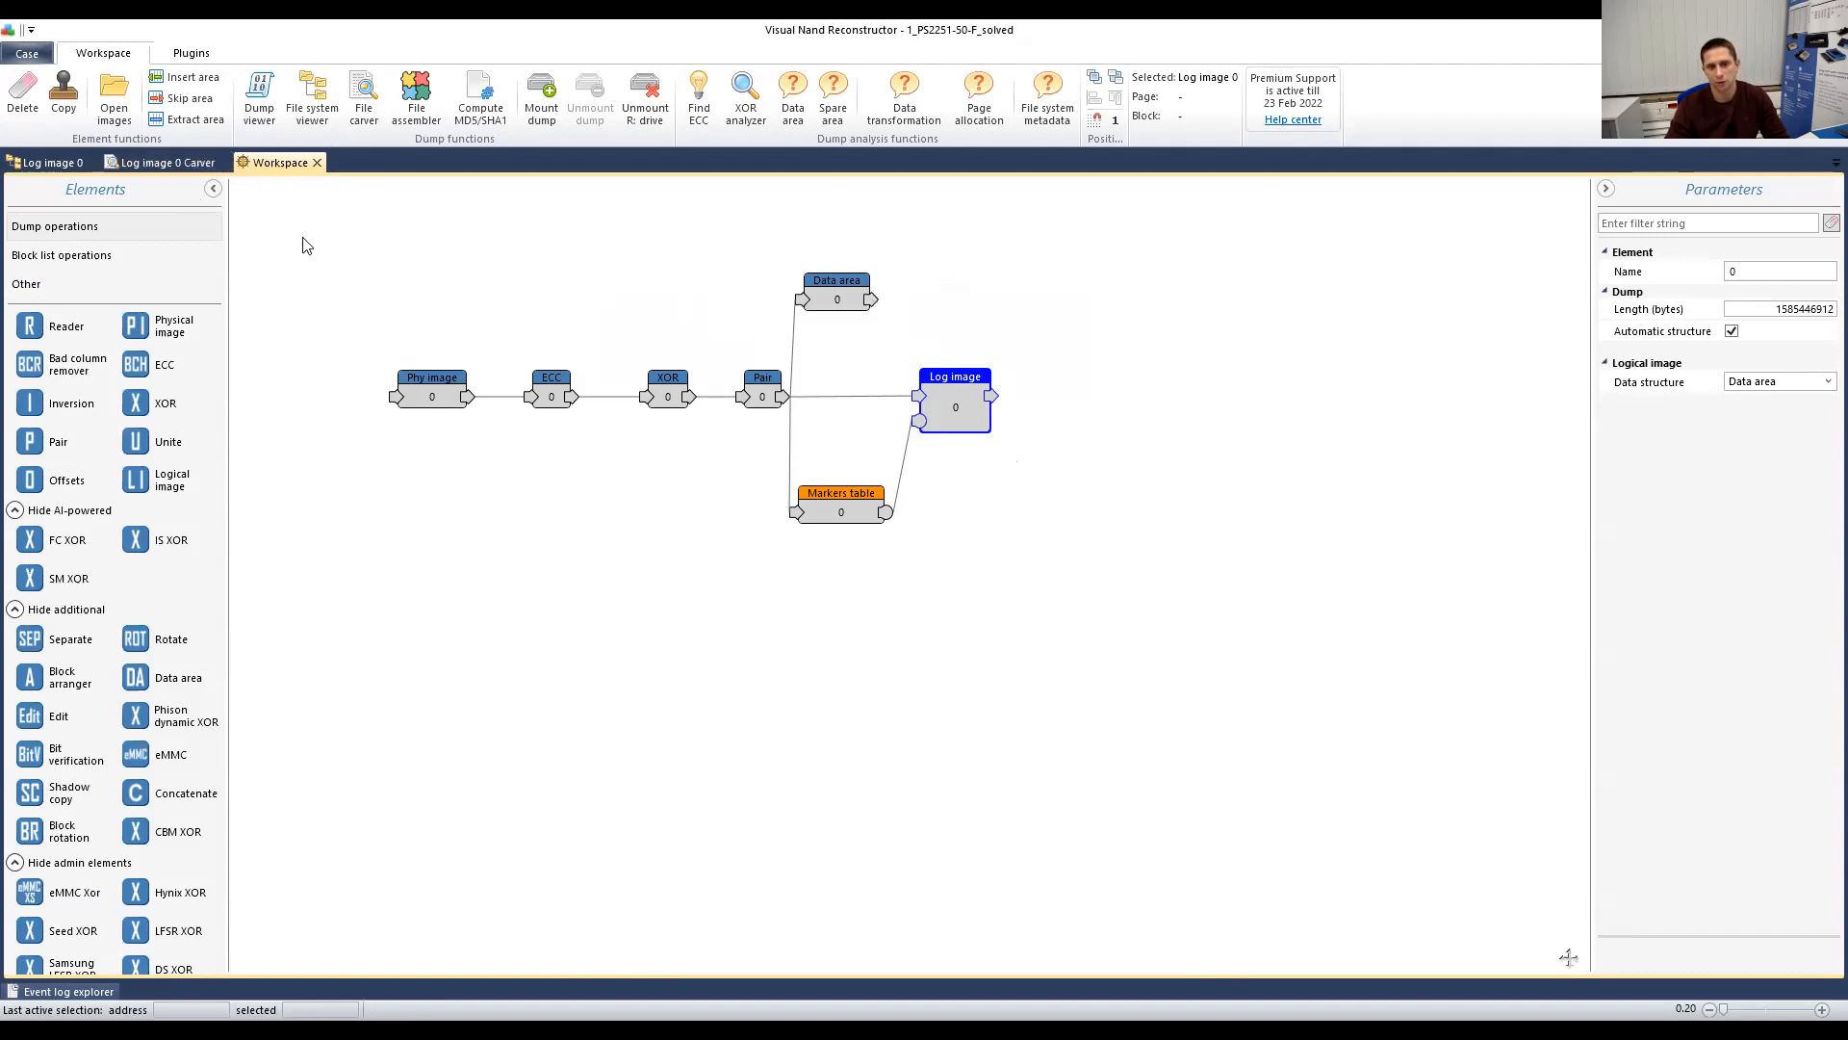
Step: Review the Good group of carved Jpeg files for Log image 0 and return to the workspace
{"action": "left_click", "coordinate": [183, 164]}
{"action": "left_click", "coordinate": [126, 255]}
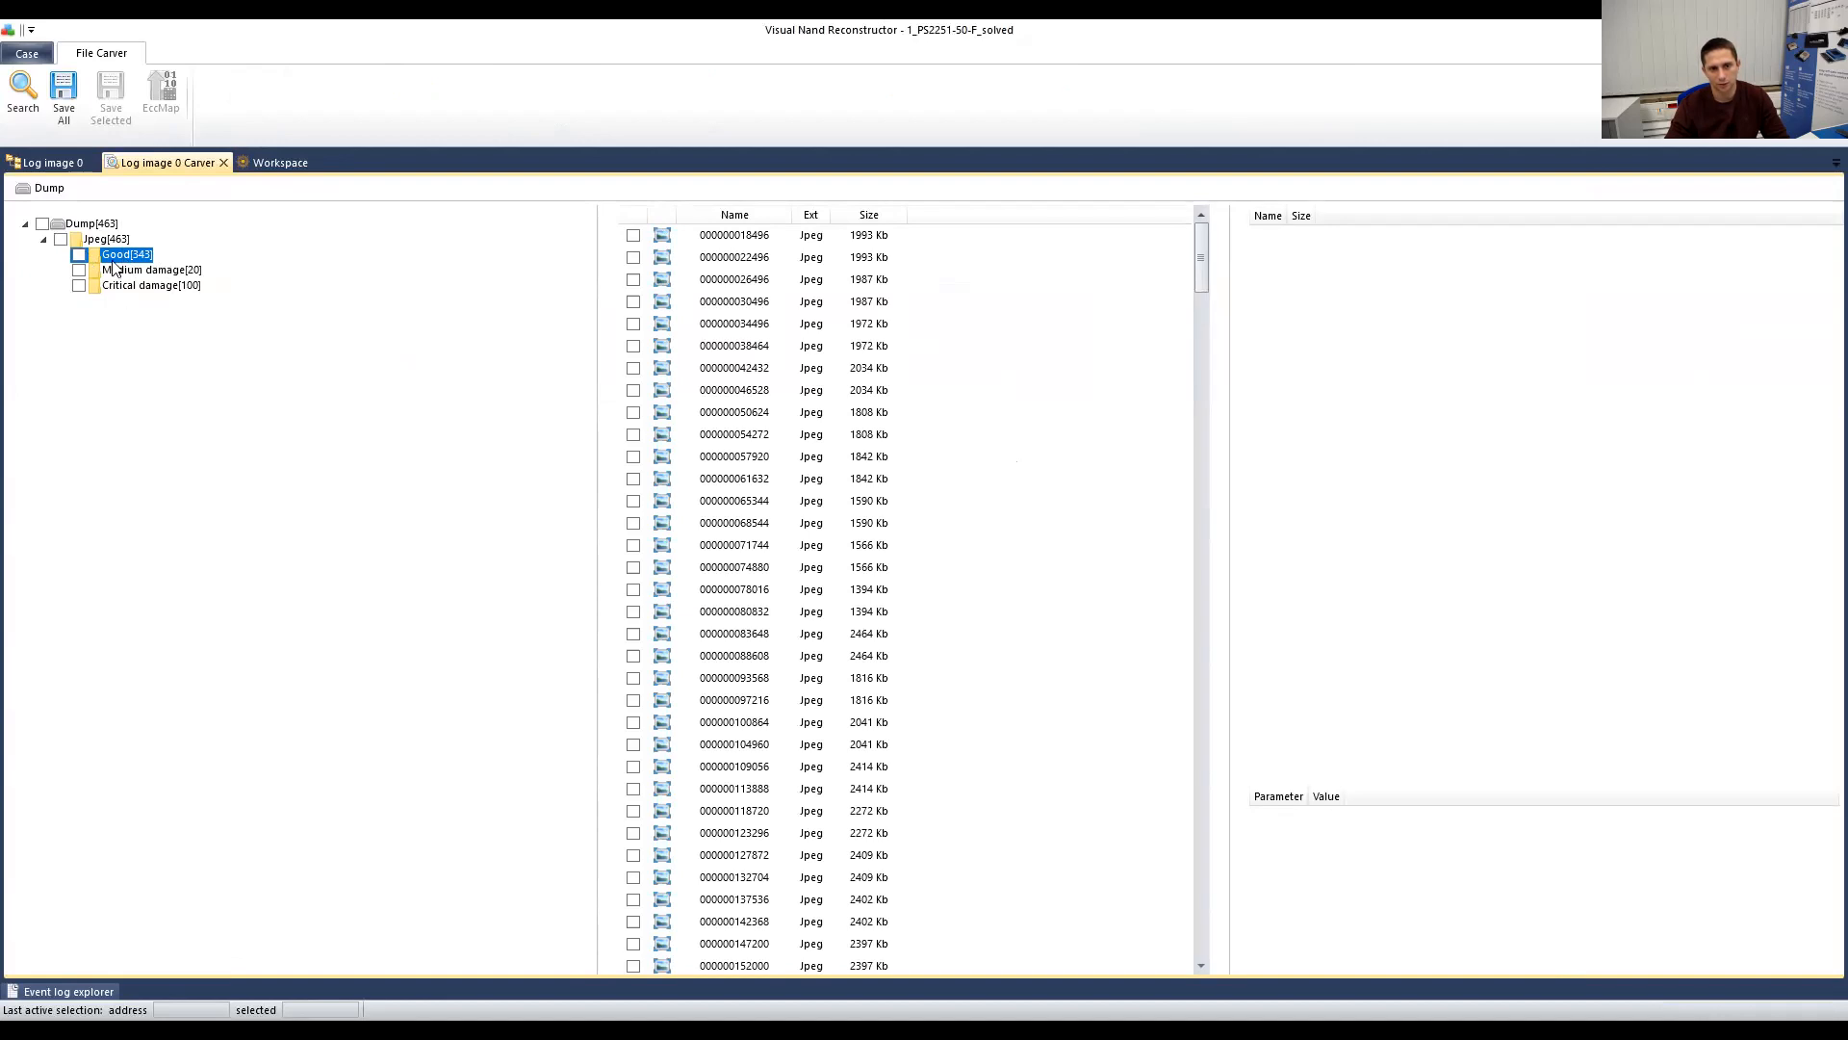
{"action": "left_click", "coordinate": [278, 165]}
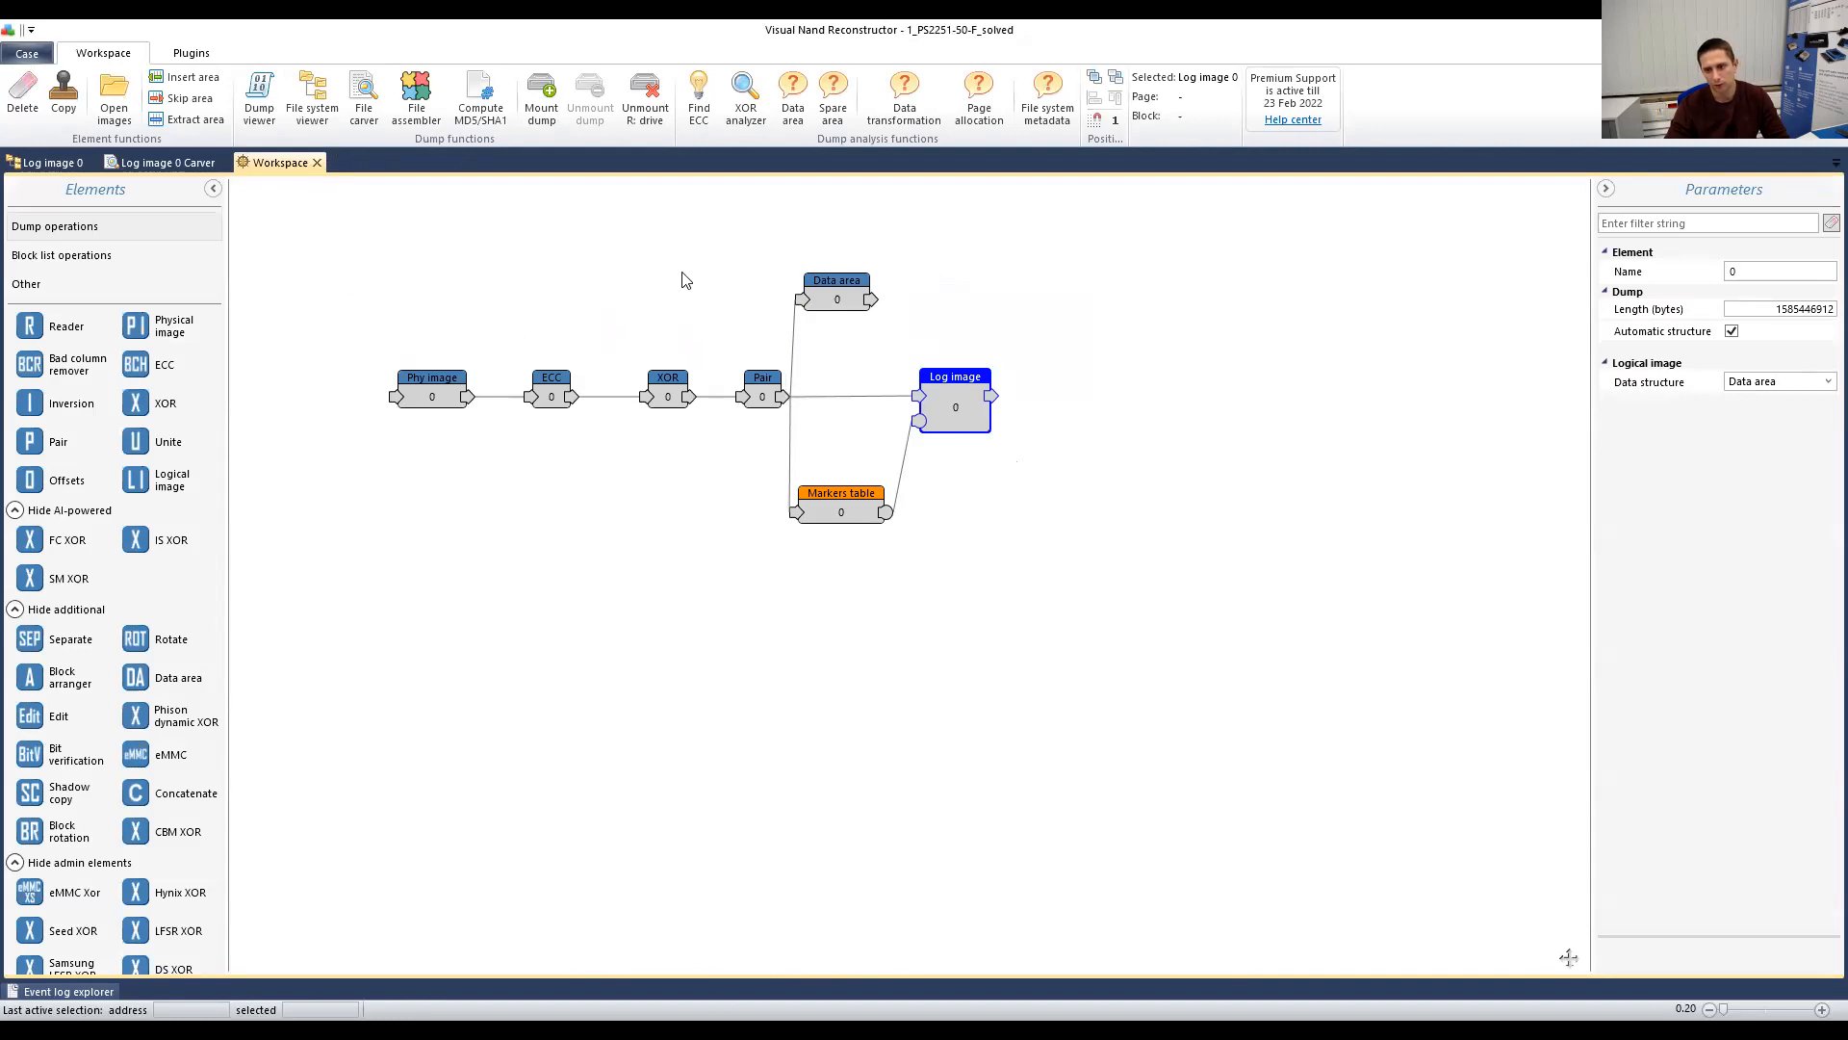
Step: Move Log image 0 and Markers table 0 below the element chain, and place Data area 0 in line after Pair 0
{"action": "left_click_drag", "start_coordinate": [834, 297], "coordinate": [858, 292]}
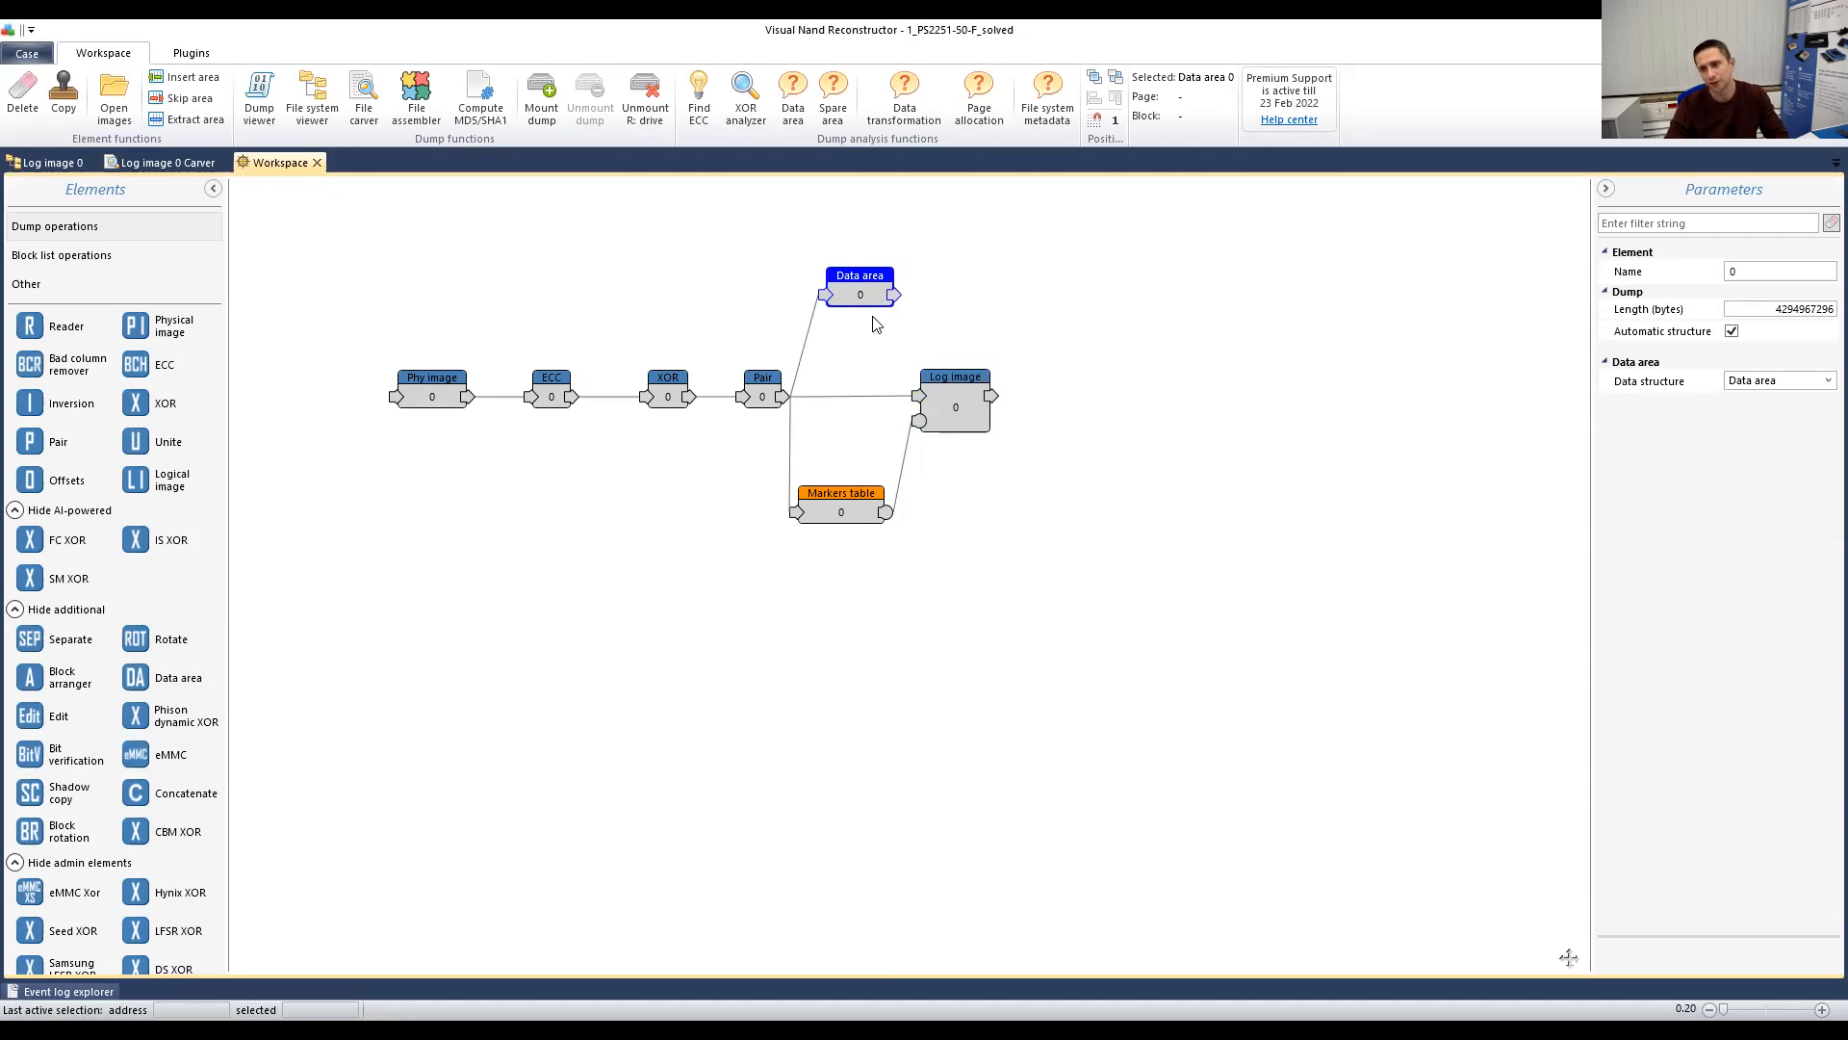
{"action": "left_click", "coordinate": [771, 381]}
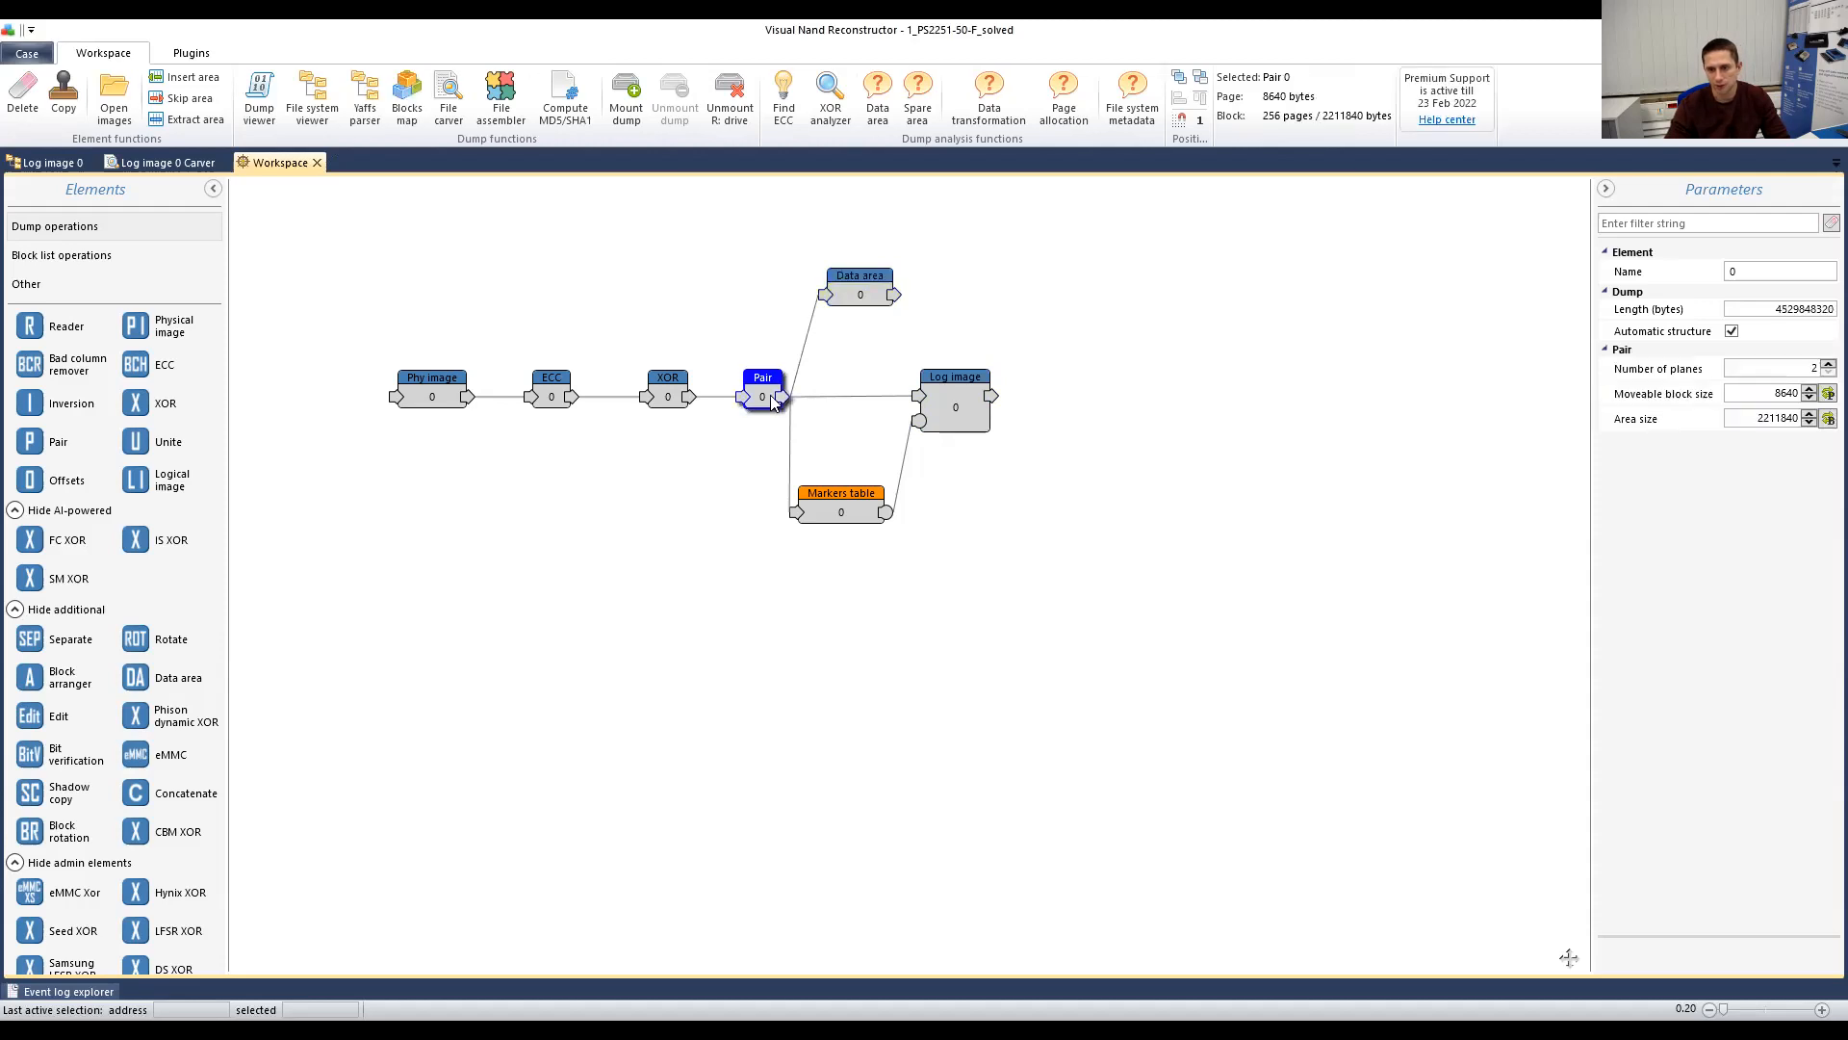
{"action": "left_click_drag", "start_coordinate": [855, 280], "coordinate": [875, 297]}
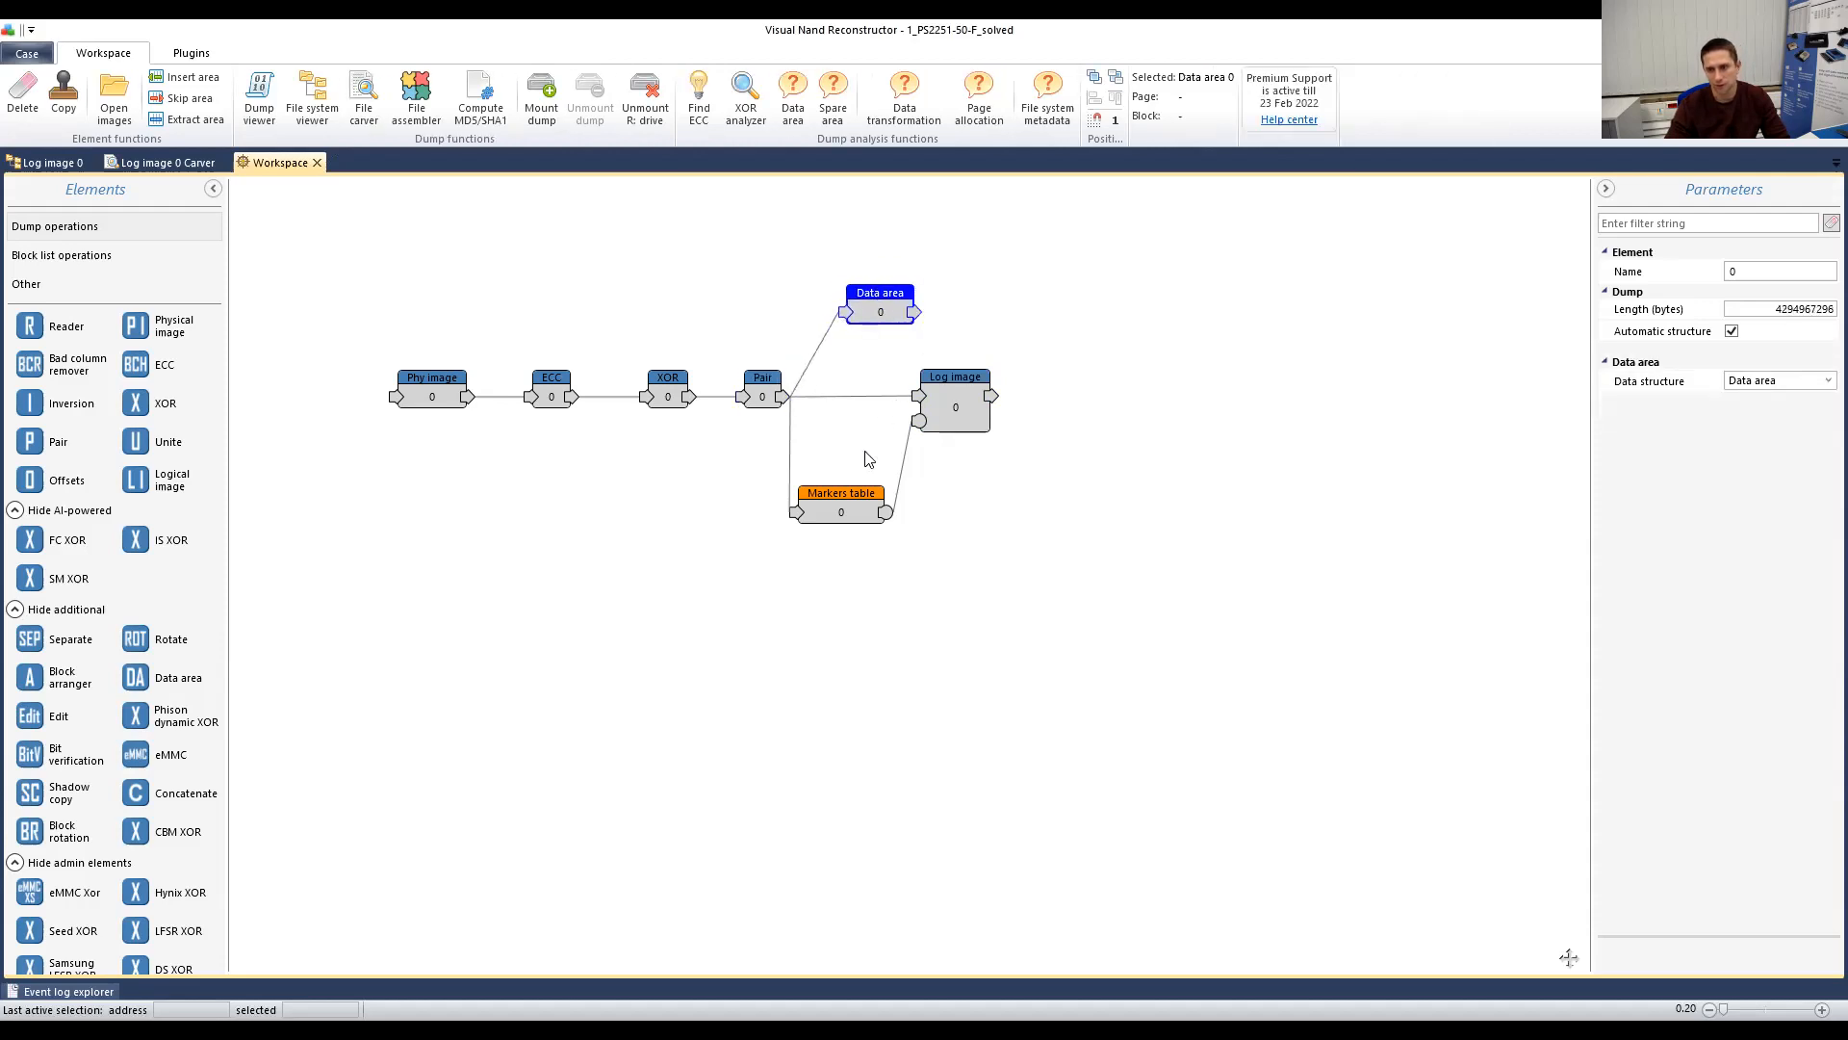
{"action": "left_click_drag", "start_coordinate": [839, 510], "coordinate": [989, 499]}
{"action": "left_click_drag", "start_coordinate": [956, 415], "coordinate": [1039, 415]}
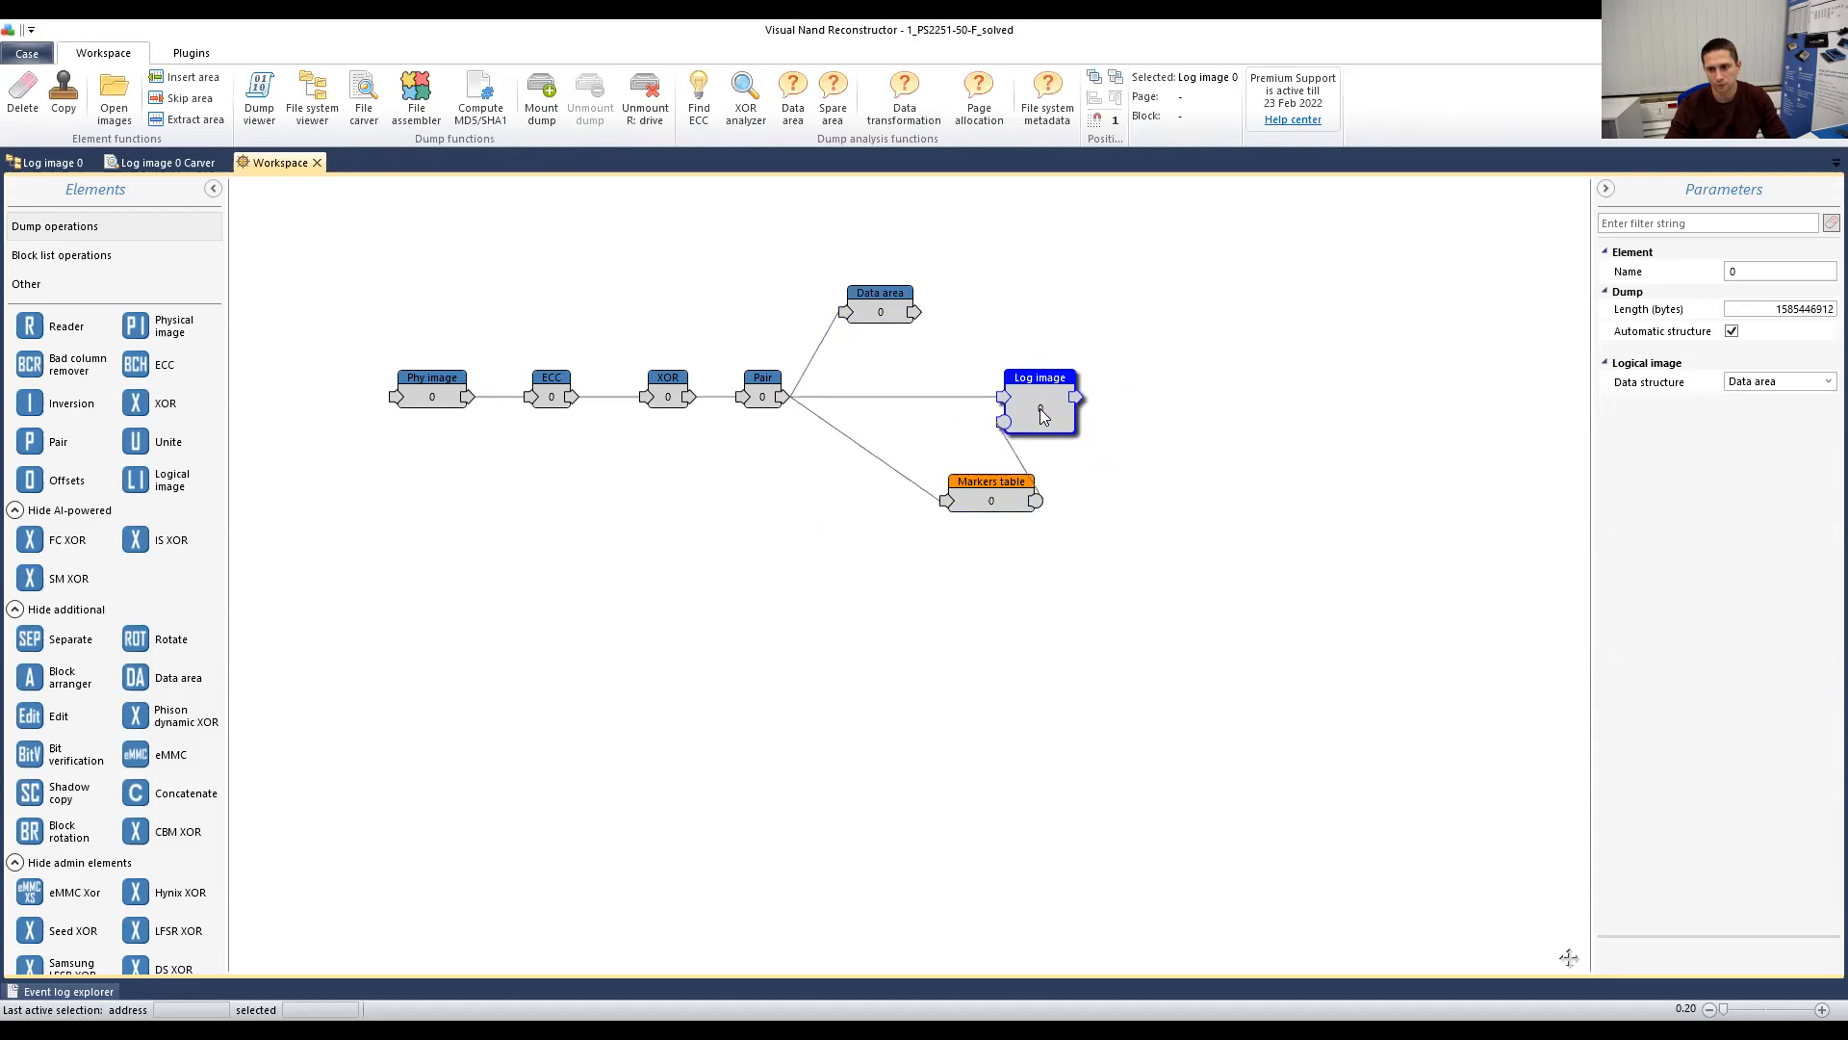
{"action": "left_click_drag", "start_coordinate": [1122, 354], "coordinate": [979, 543]}
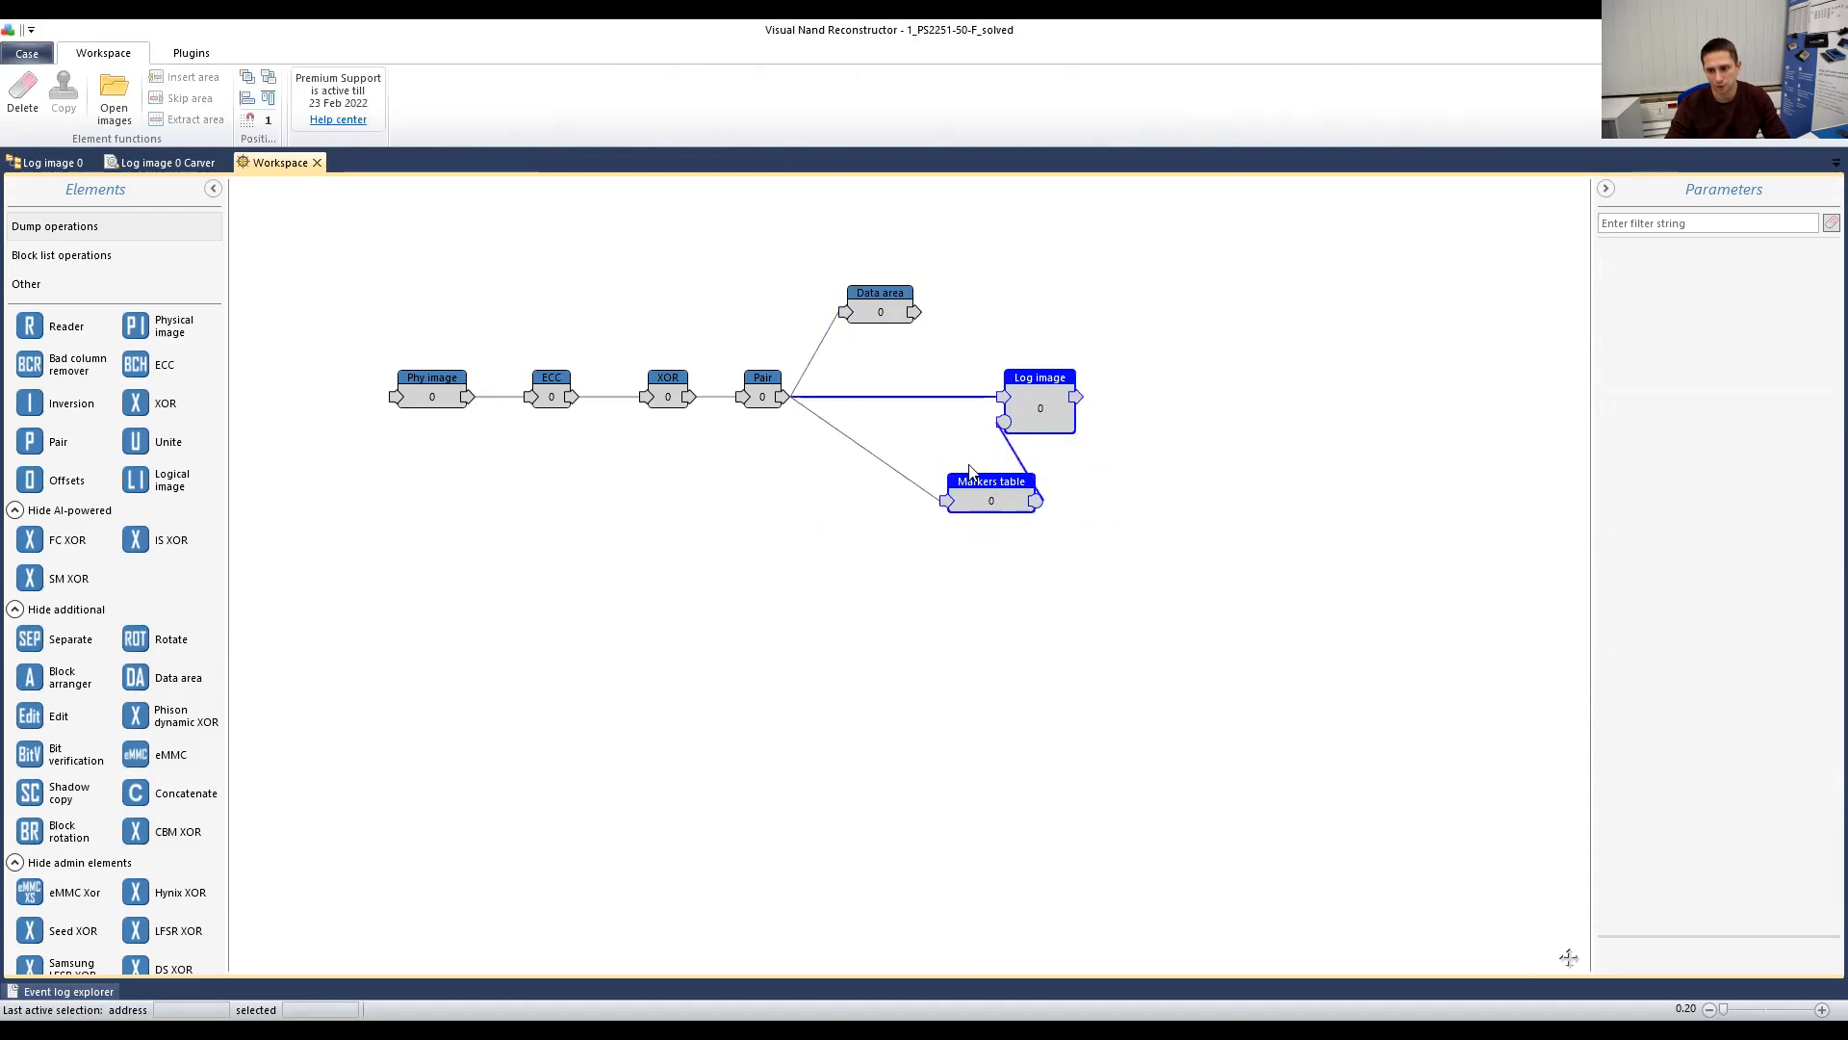
{"action": "left_click_drag", "start_coordinate": [1044, 408], "coordinate": [987, 588]}
{"action": "left_click_drag", "start_coordinate": [890, 316], "coordinate": [894, 391]}
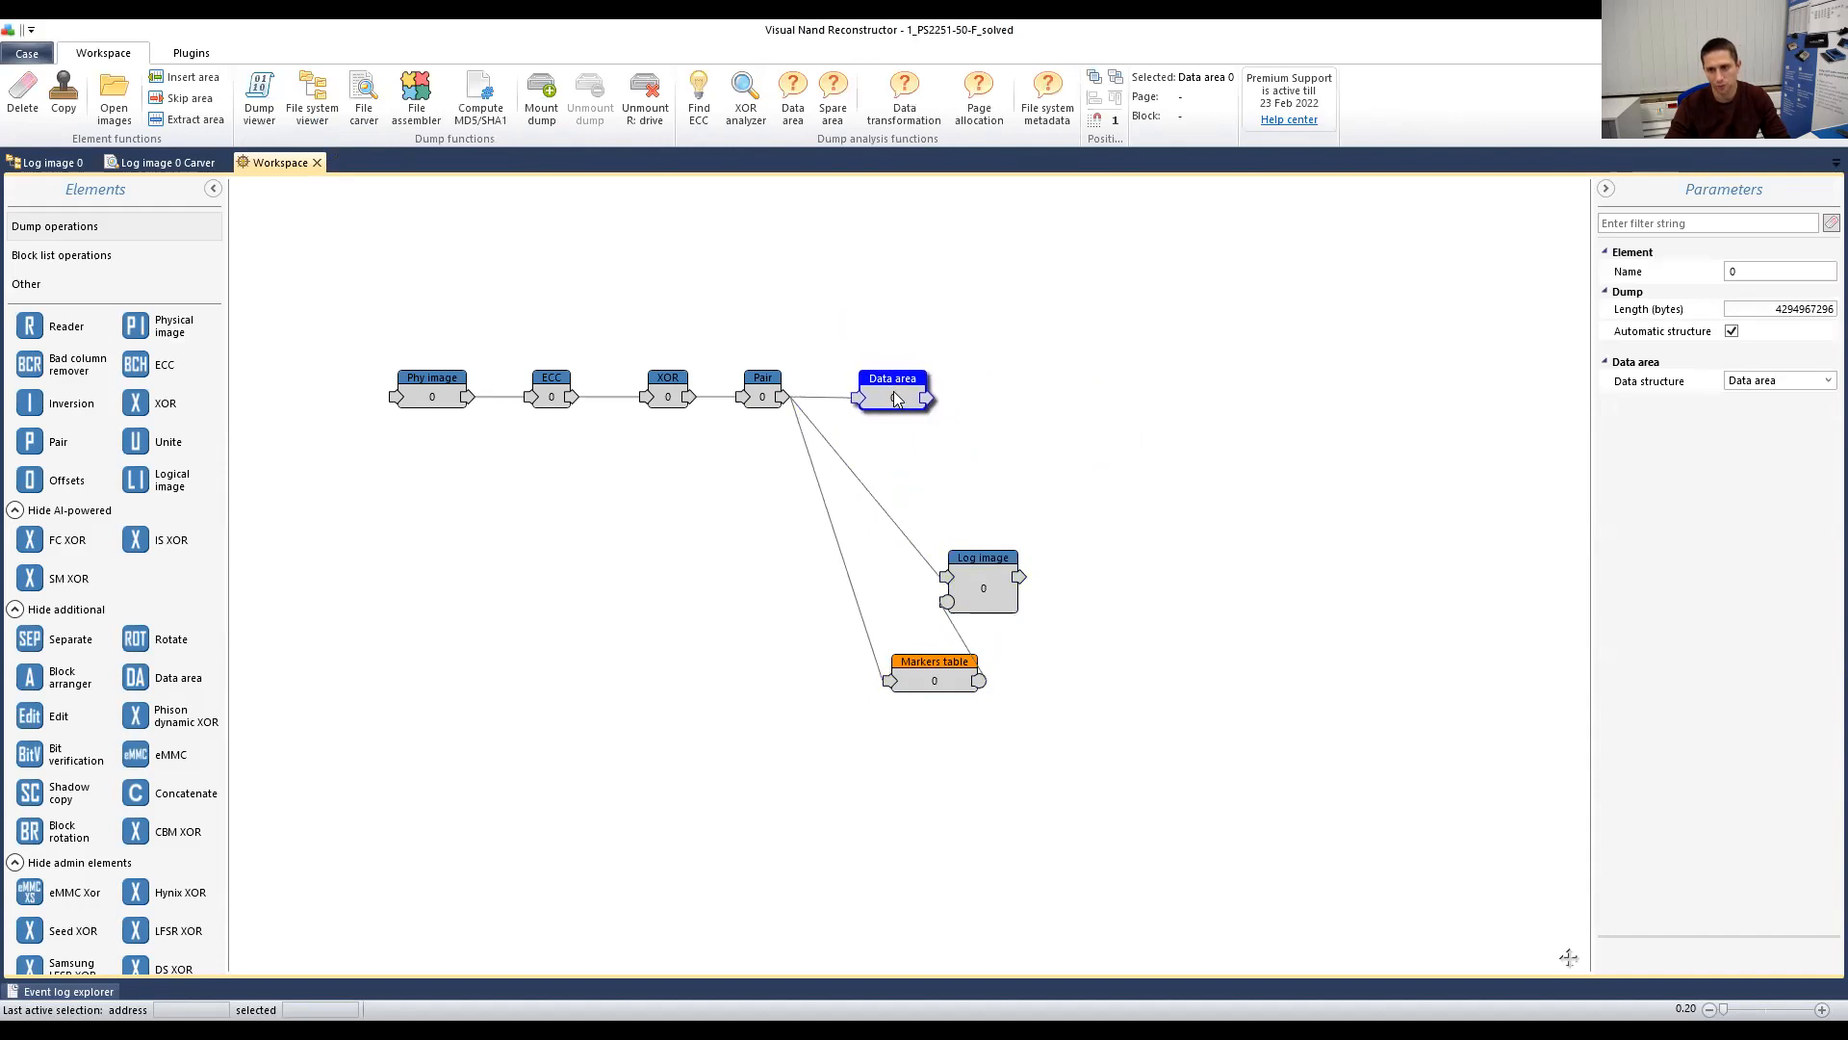
Step: Open Data area 0 in the File assembler, try Arranged blocks, and set the block mode back to Mixed blocks
{"action": "left_click", "coordinate": [424, 103]}
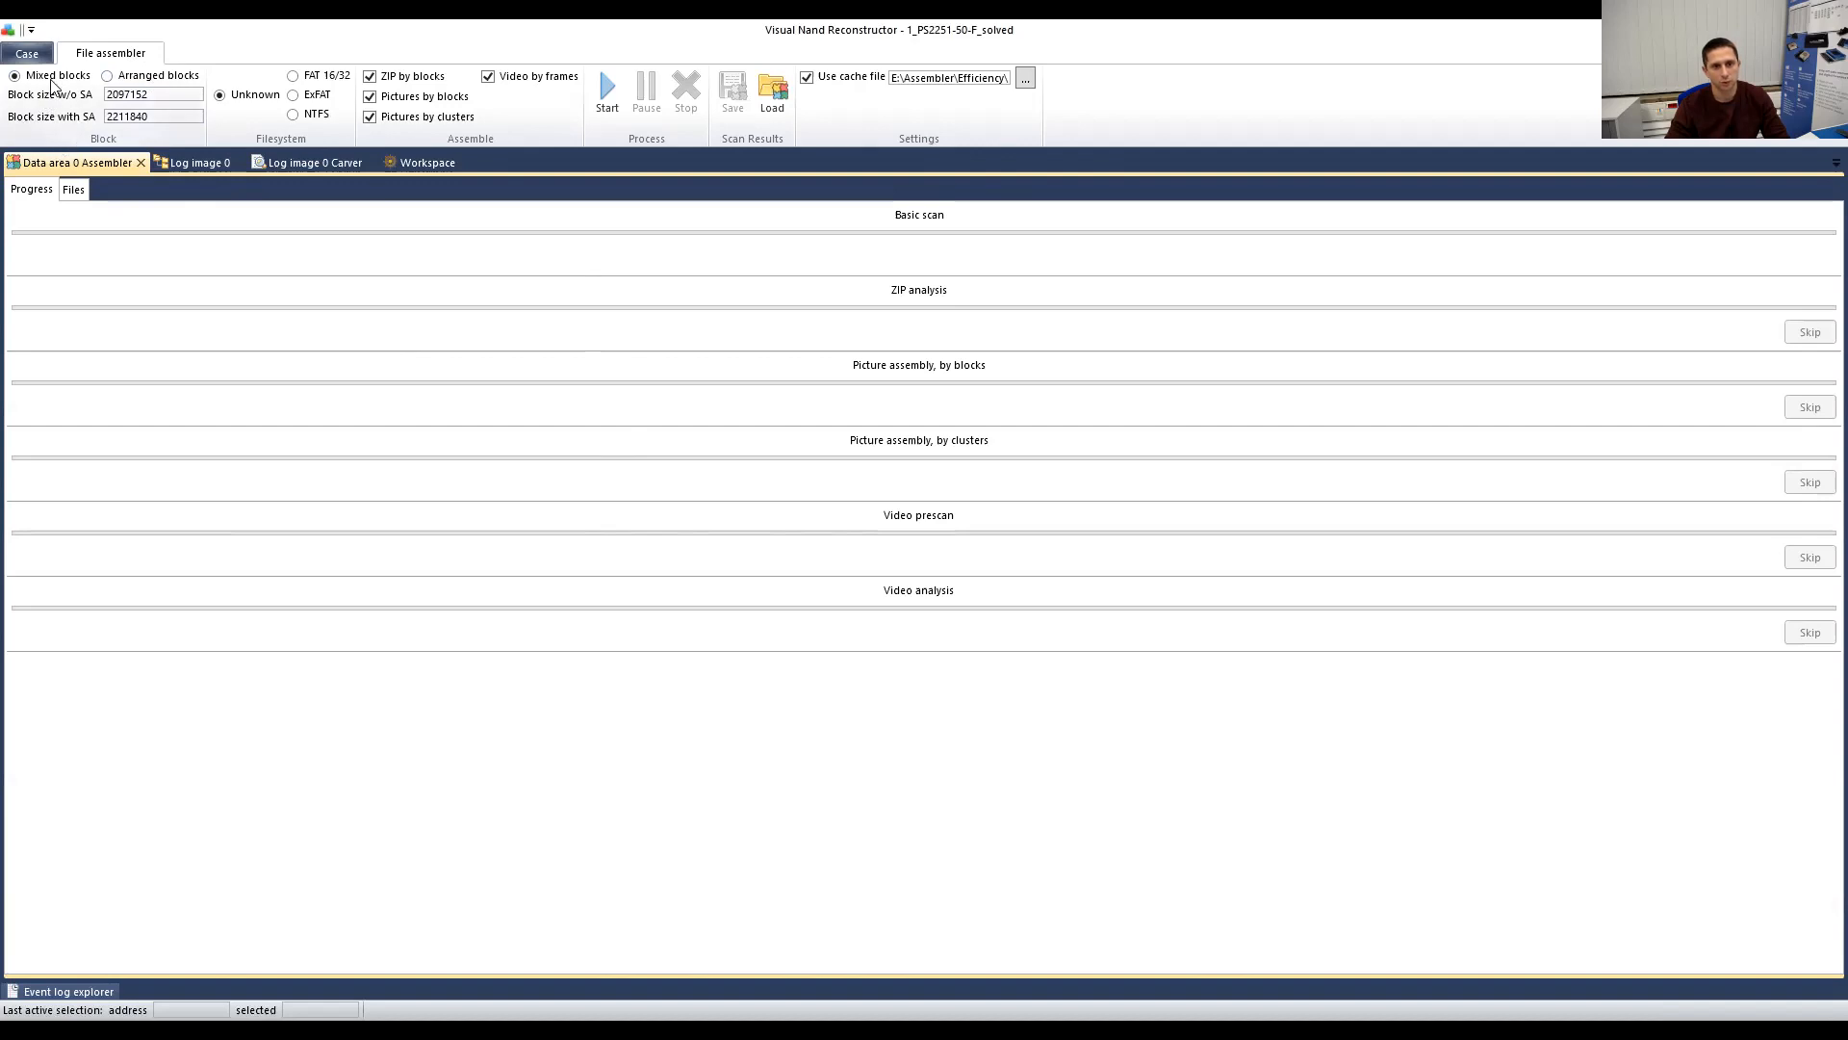
{"action": "left_click", "coordinate": [153, 85]}
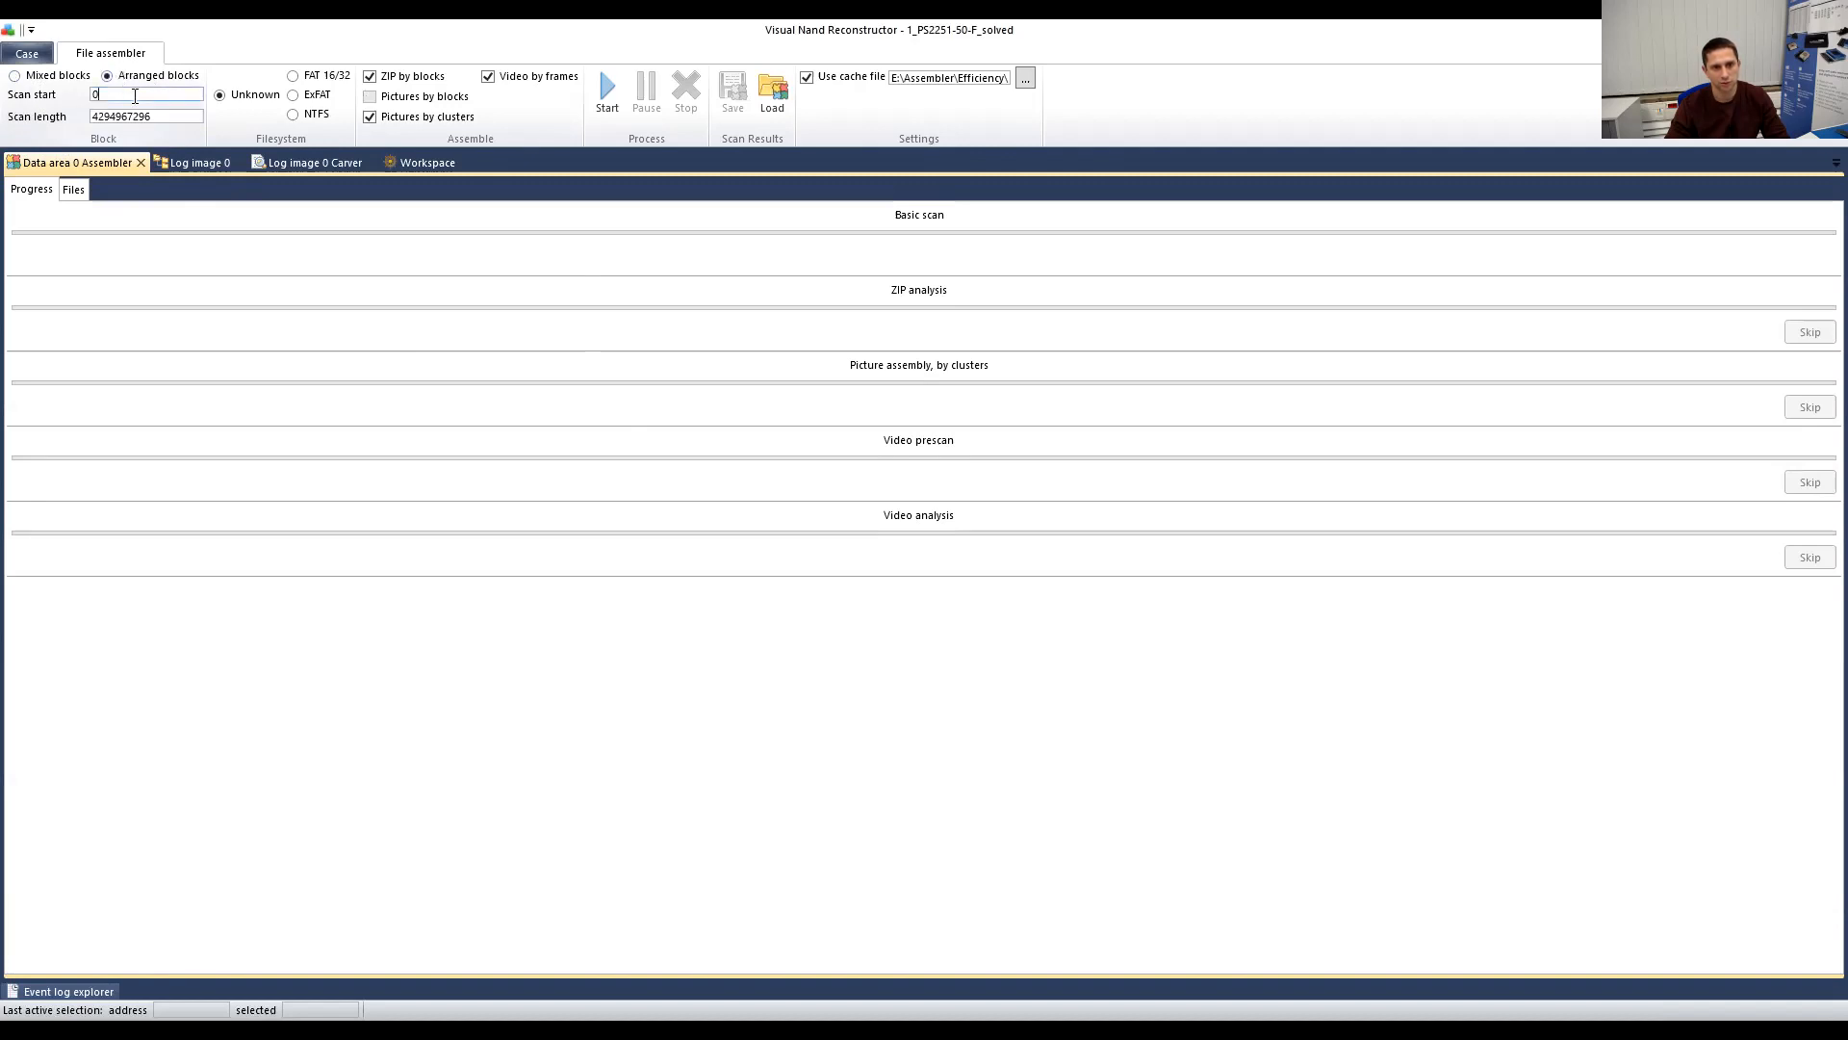
{"action": "left_click", "coordinate": [134, 94]}
{"action": "left_click", "coordinate": [78, 78]}
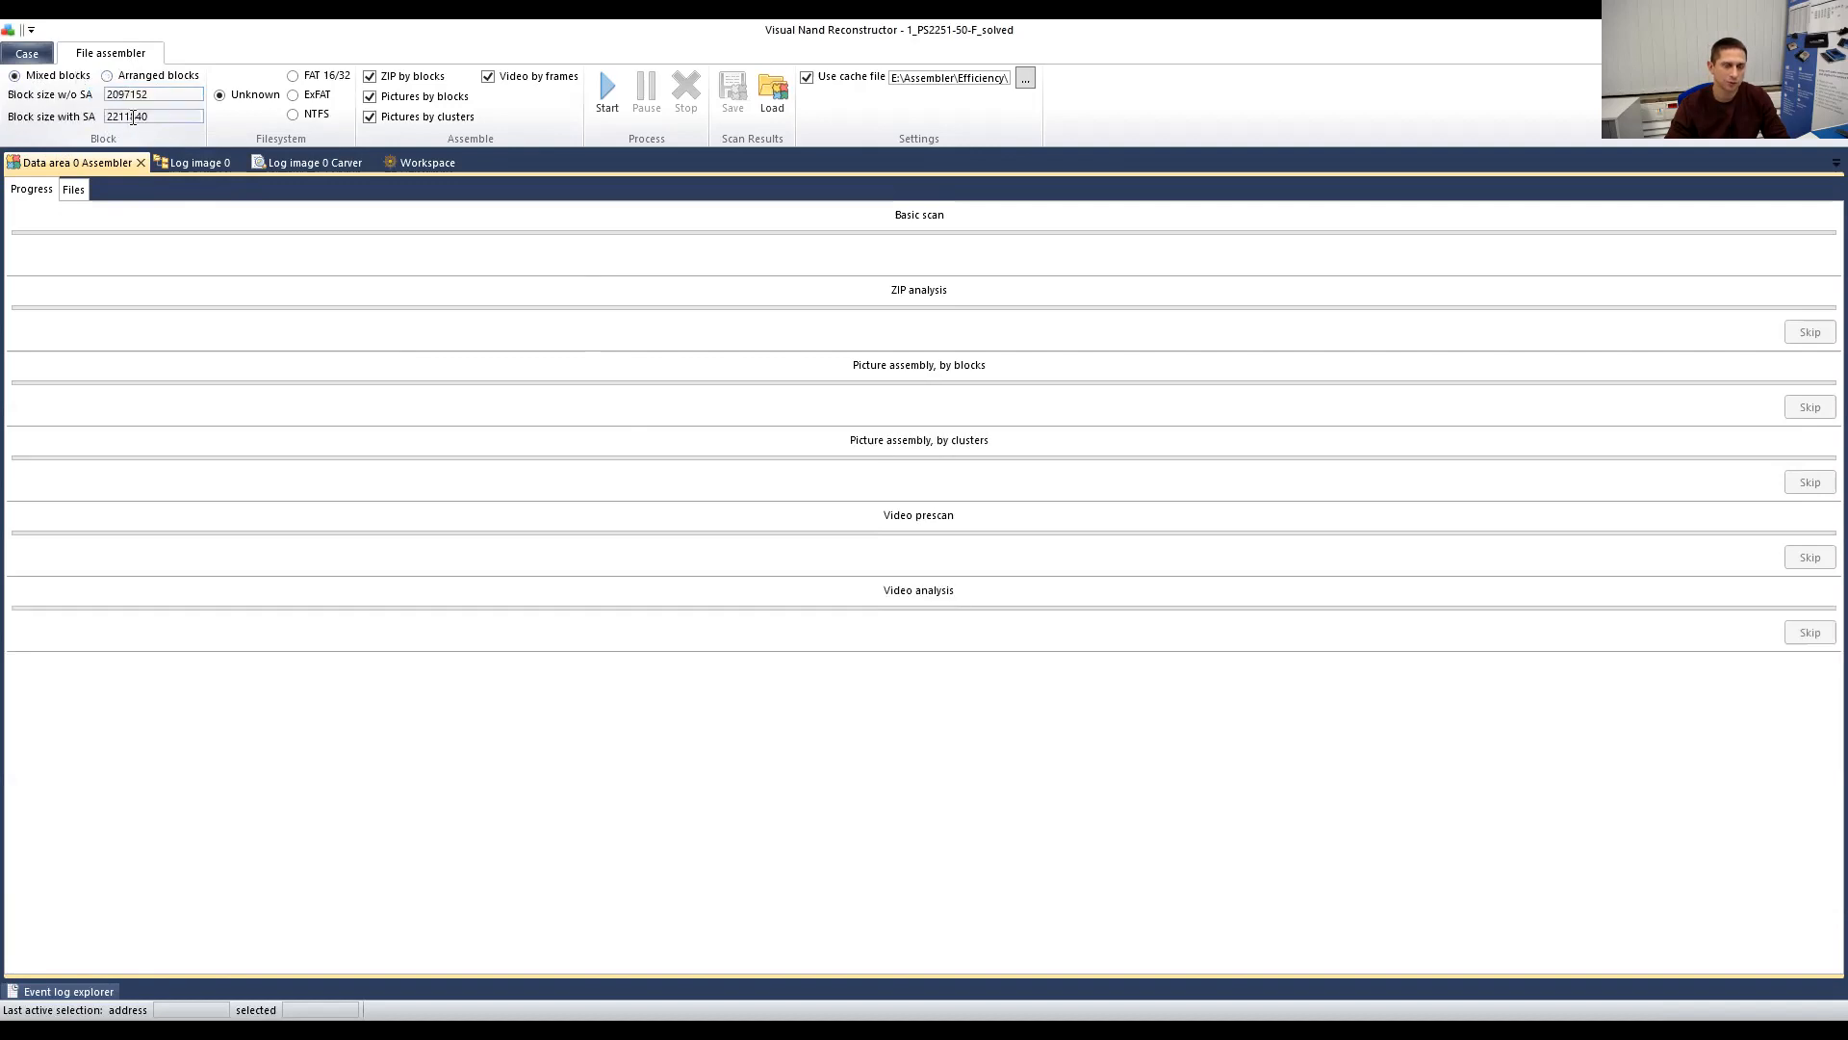
Step: Examine the assembler's block sizes without and with SA, and check the Data area element in the workspace
{"action": "left_click_drag", "start_coordinate": [160, 94], "coordinate": [106, 100]}
{"action": "left_click_drag", "start_coordinate": [164, 117], "coordinate": [95, 123]}
{"action": "left_click", "coordinate": [416, 160]}
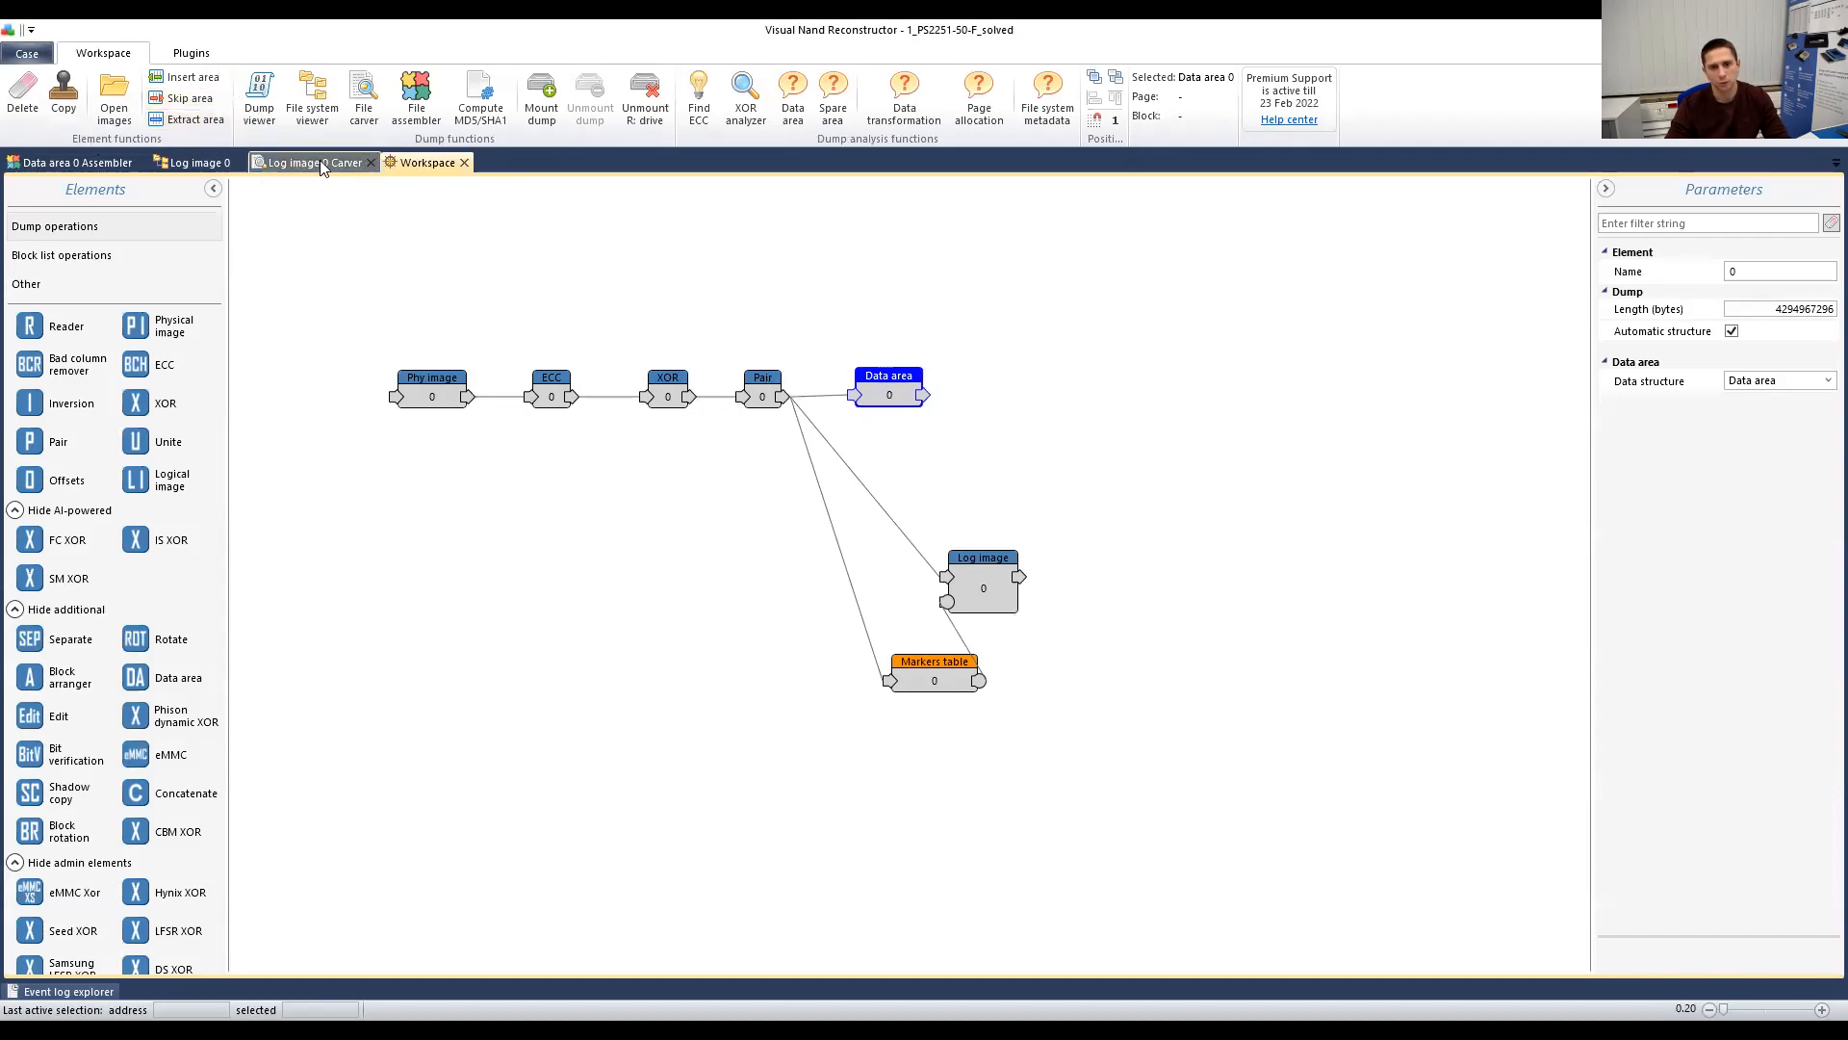
{"action": "left_click", "coordinate": [74, 164]}
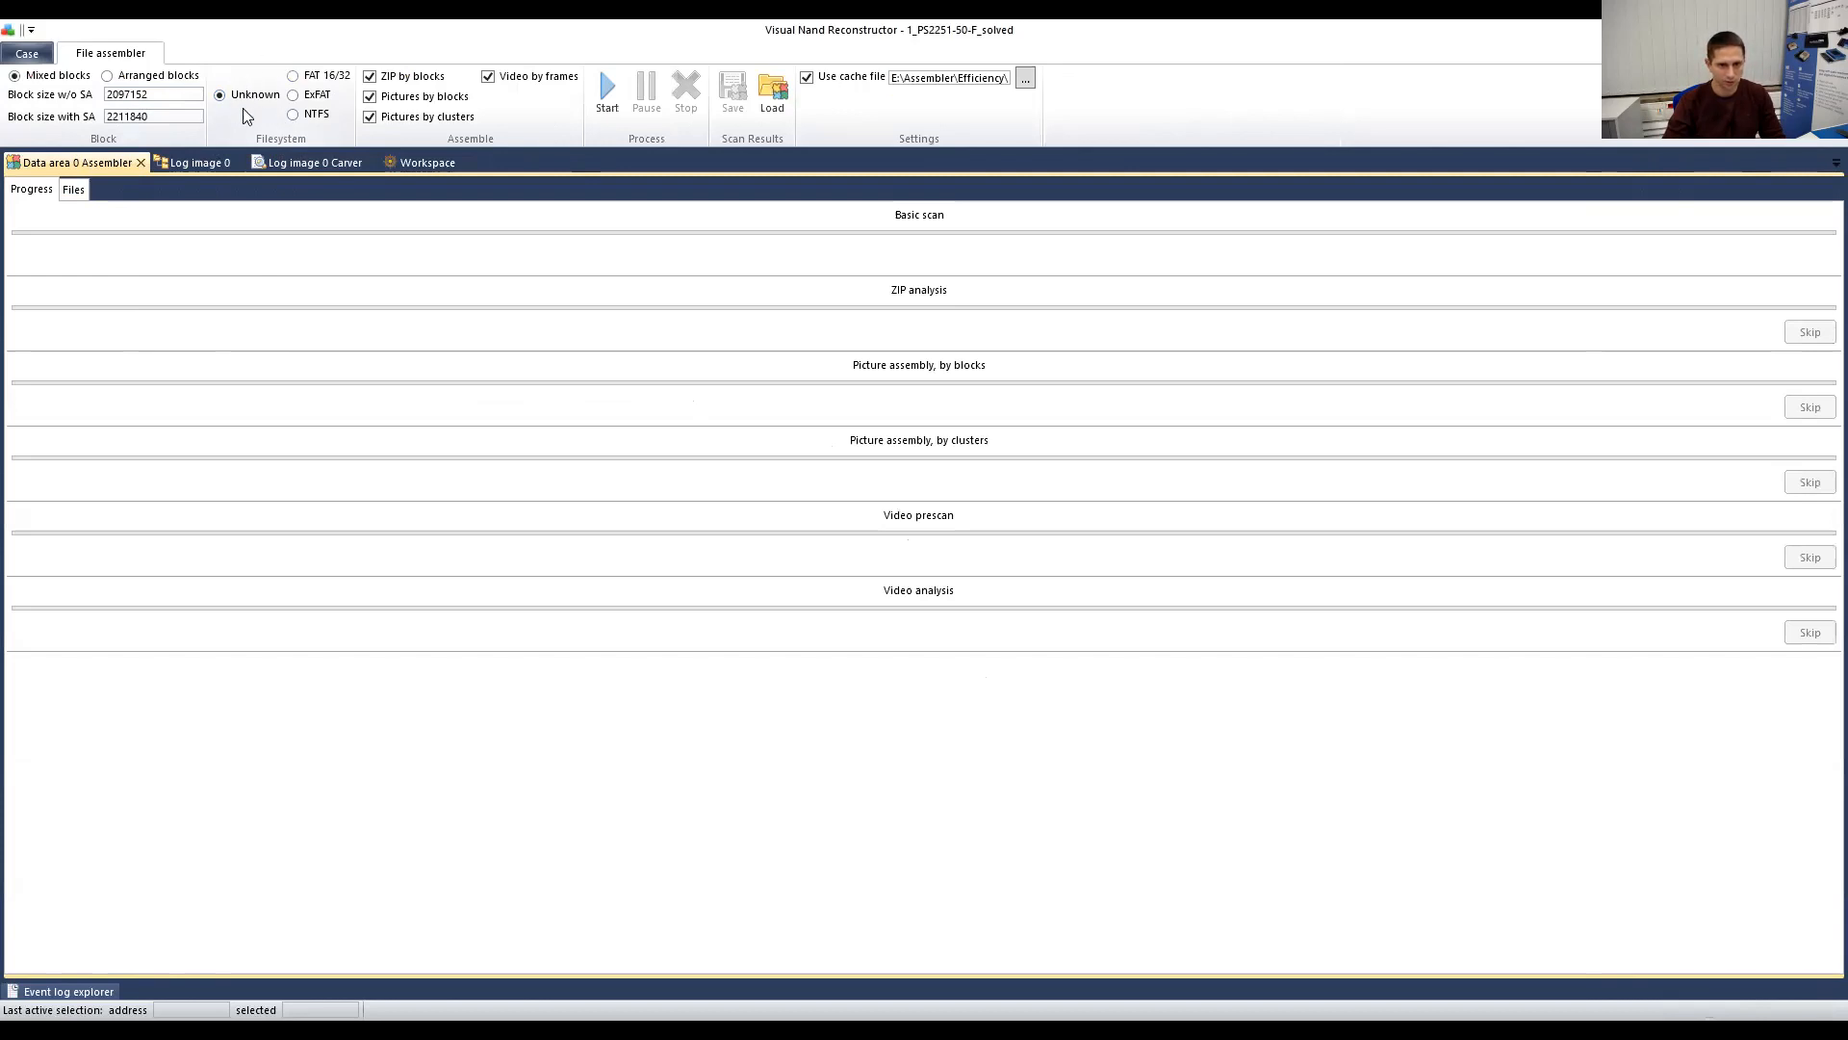
Step: Try the ExFAT option for the assembler's filesystem and set it to FAT 16/32
{"action": "left_click", "coordinate": [293, 77]}
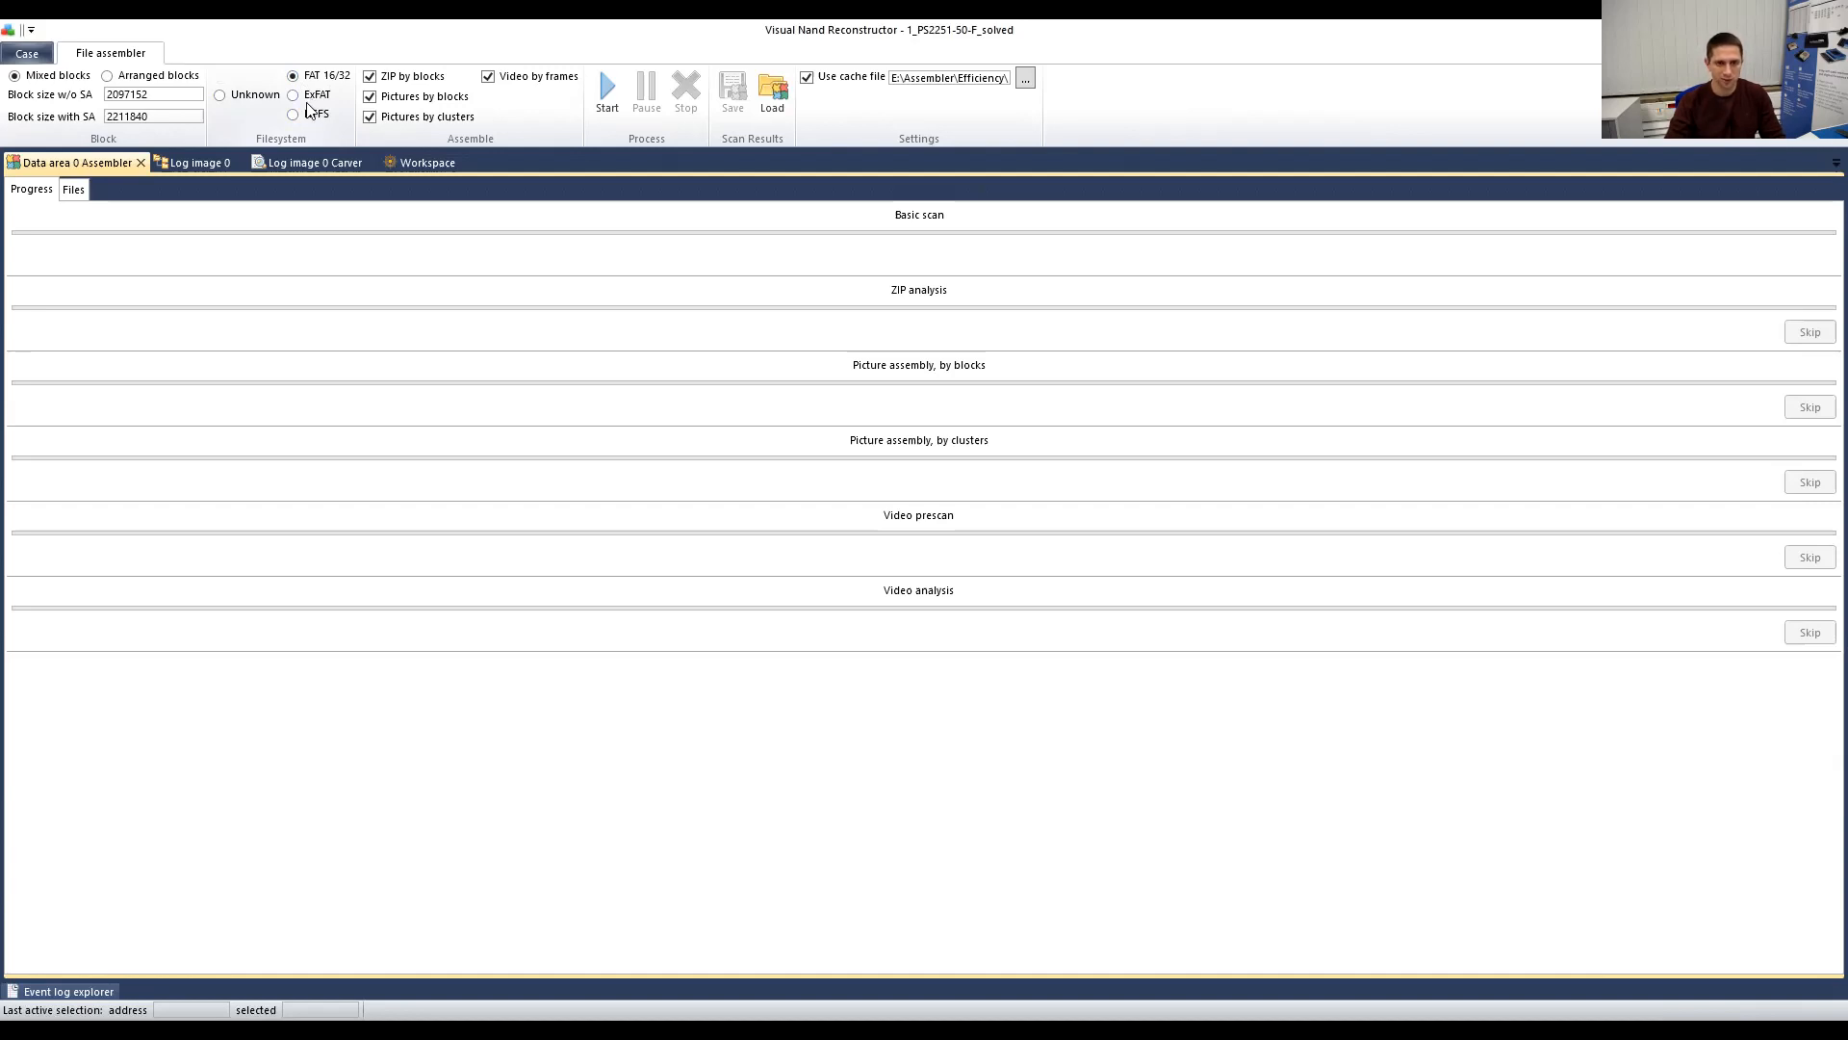
{"action": "left_click", "coordinate": [314, 95]}
{"action": "left_click", "coordinate": [312, 97]}
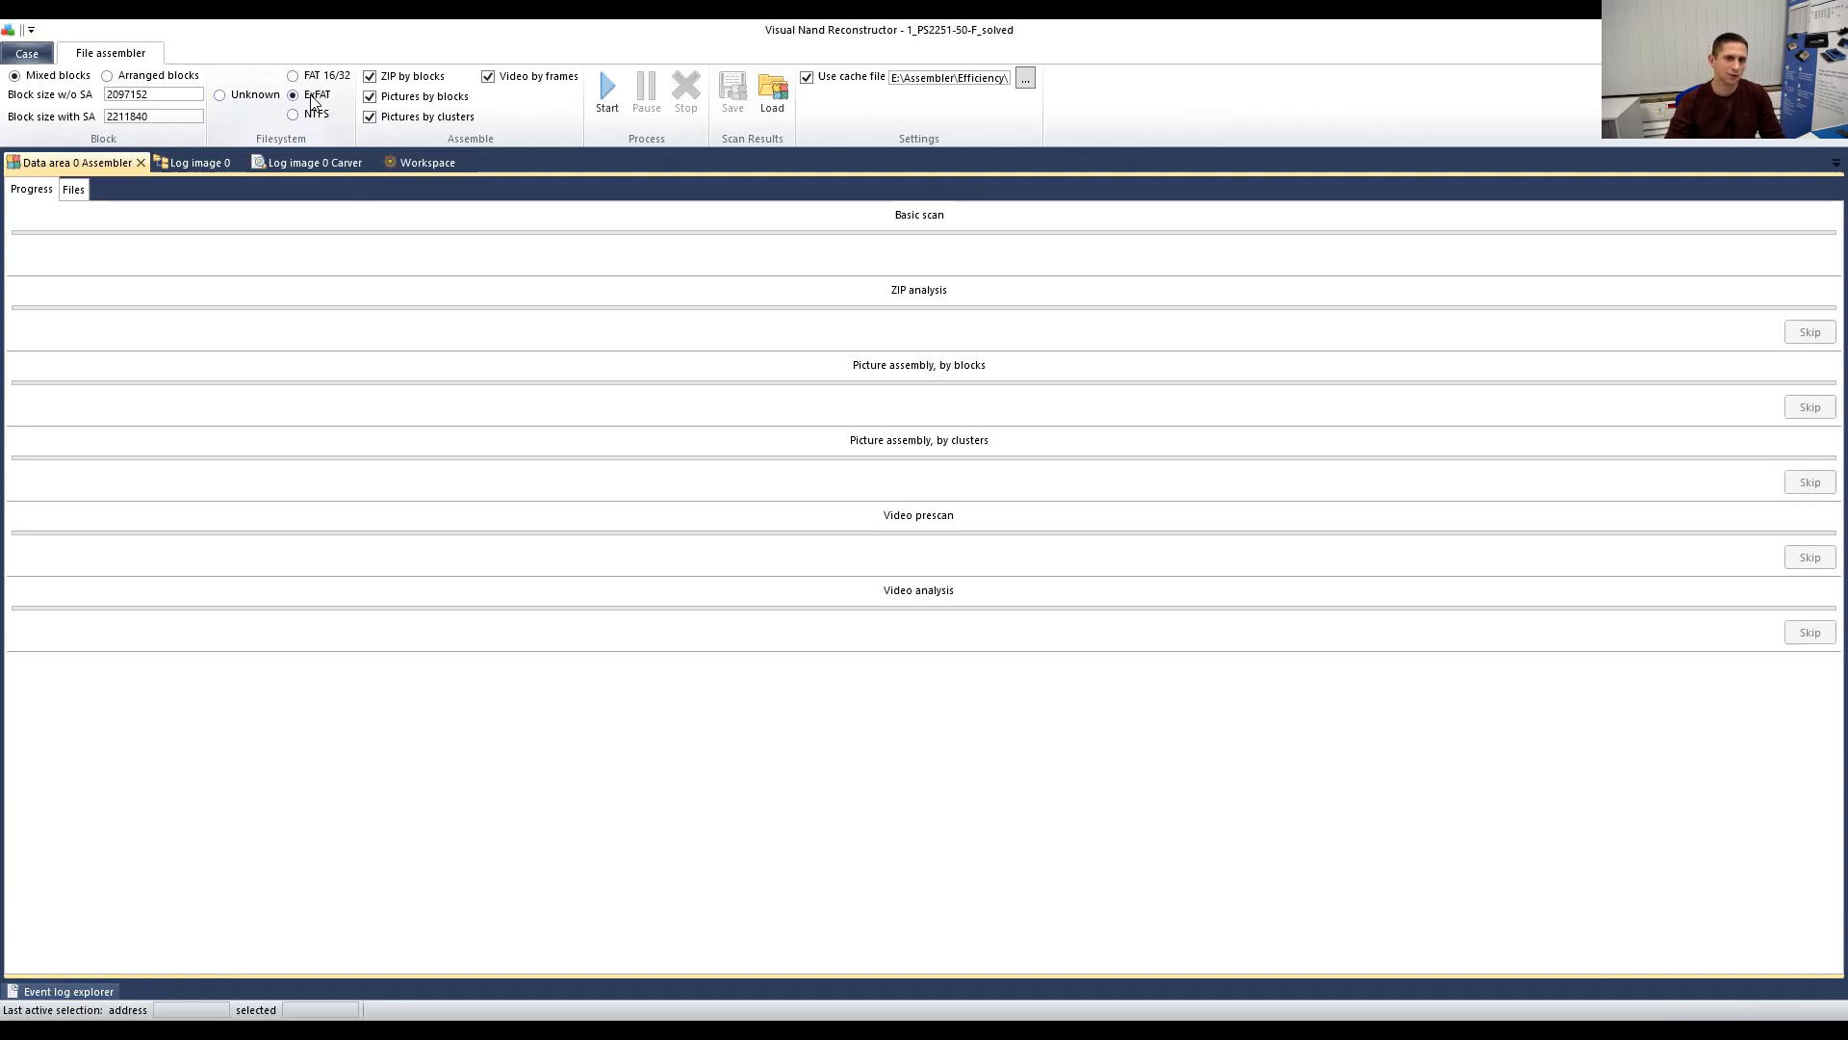
{"action": "left_click", "coordinate": [332, 77]}
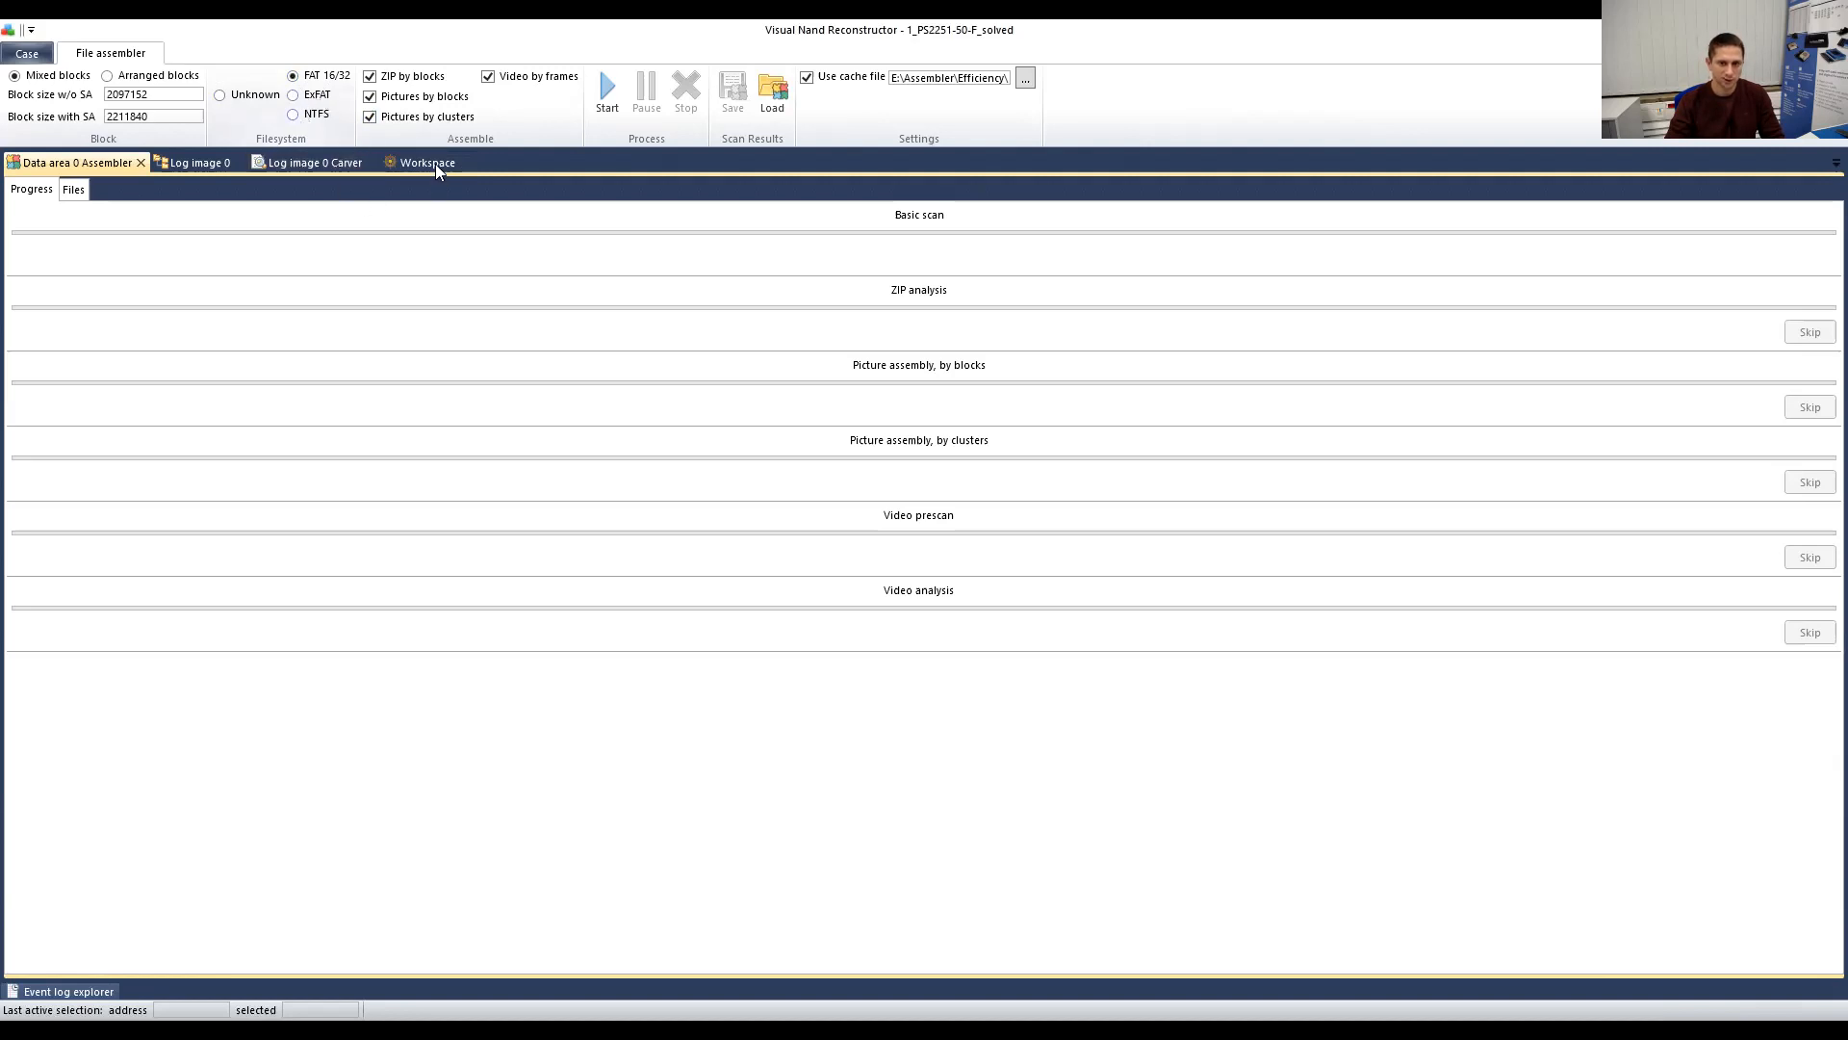
Step: Try limiting the assembly to Video by frames, with ZIP by blocks, Pictures by blocks and Pictures by clusters disabled
{"action": "left_click", "coordinate": [370, 76]}
{"action": "left_click", "coordinate": [370, 96]}
{"action": "left_click", "coordinate": [370, 117]}
{"action": "left_click", "coordinate": [488, 77]}
{"action": "left_click", "coordinate": [371, 98]}
{"action": "left_click", "coordinate": [372, 113]}
{"action": "left_click", "coordinate": [396, 97]}
{"action": "left_click", "coordinate": [408, 117]}
{"action": "left_click", "coordinate": [499, 78]}
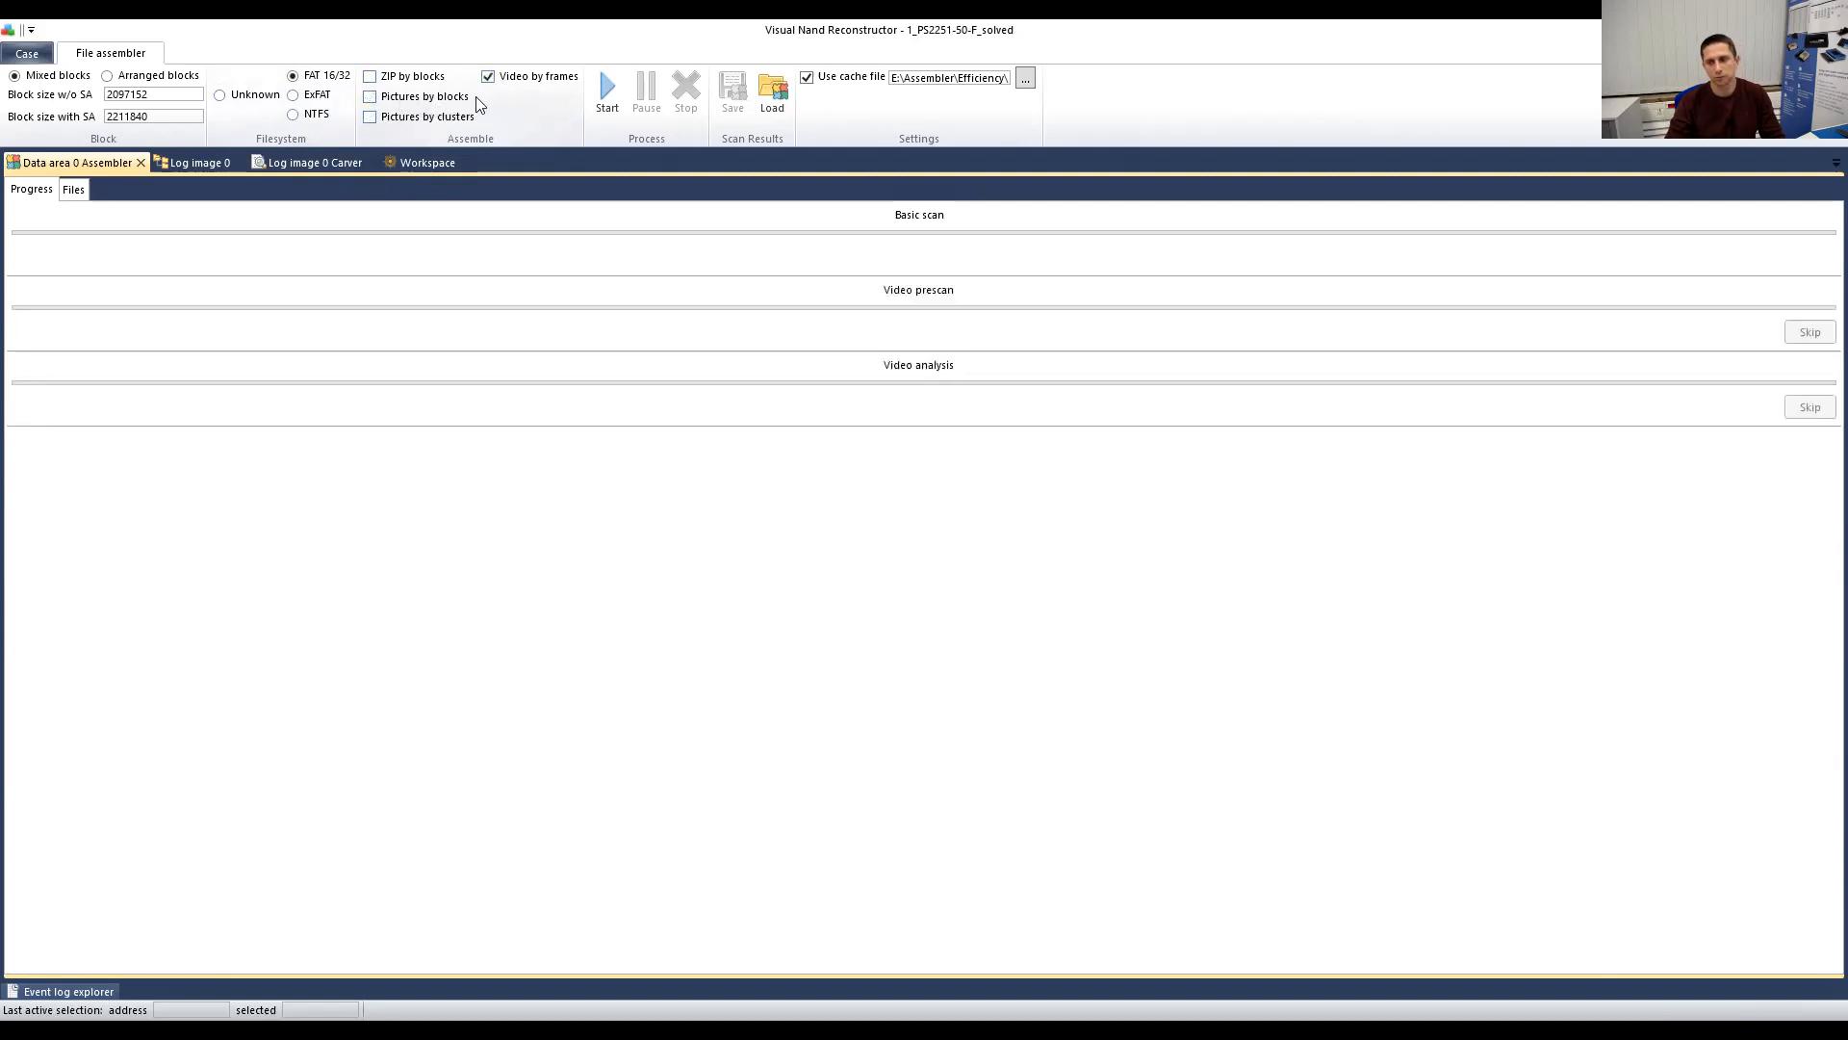
Step: Re-enable ZIP by blocks, Pictures by blocks and Pictures by clusters, keeping Video by frames enabled
{"action": "left_click", "coordinate": [505, 80]}
{"action": "left_click", "coordinate": [509, 84]}
{"action": "left_click", "coordinate": [507, 84]}
{"action": "left_click", "coordinate": [418, 84]}
{"action": "left_click", "coordinate": [440, 83]}
{"action": "left_click", "coordinate": [507, 83]}
{"action": "left_click", "coordinate": [420, 83]}
{"action": "left_click", "coordinate": [418, 101]}
{"action": "left_click", "coordinate": [439, 119]}
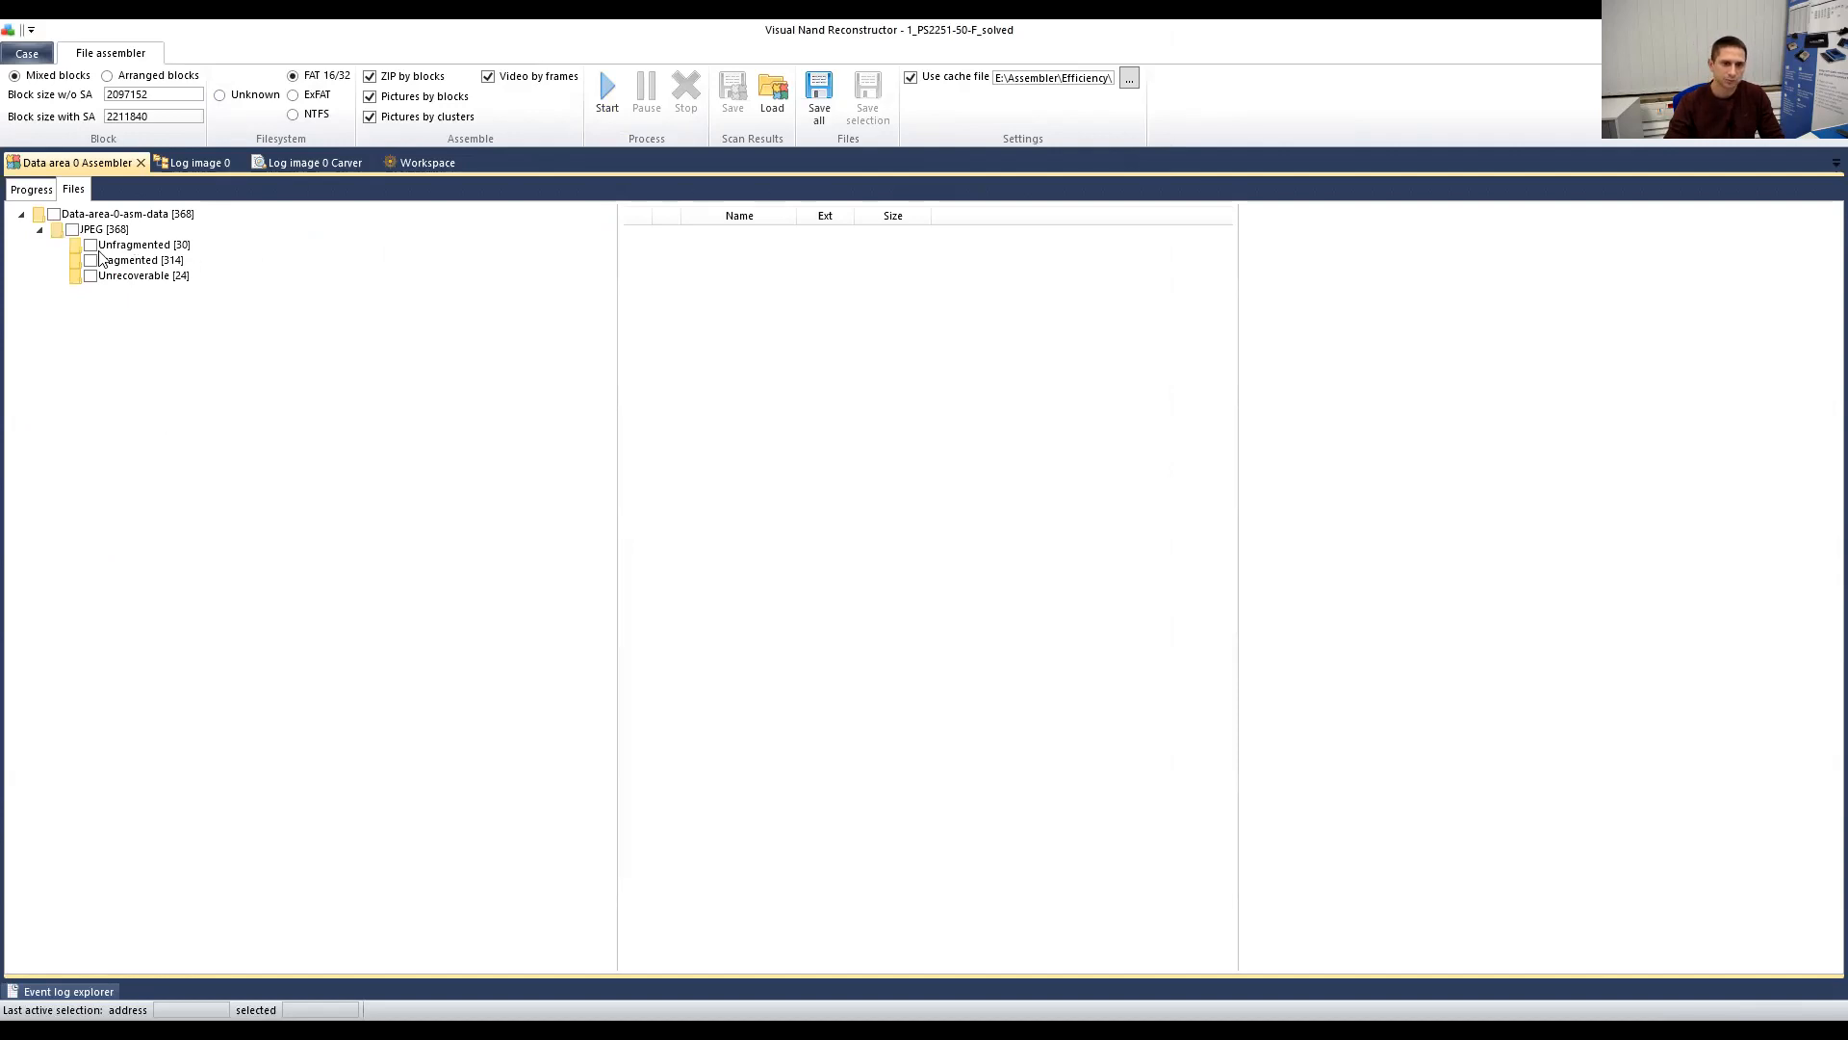
Step: Compare the Unfragmented, Fragmented and Unrecoverable groups of assembled JPEG files, and switch to Log image 0's file system
{"action": "left_click", "coordinate": [114, 234]}
{"action": "left_click", "coordinate": [130, 259]}
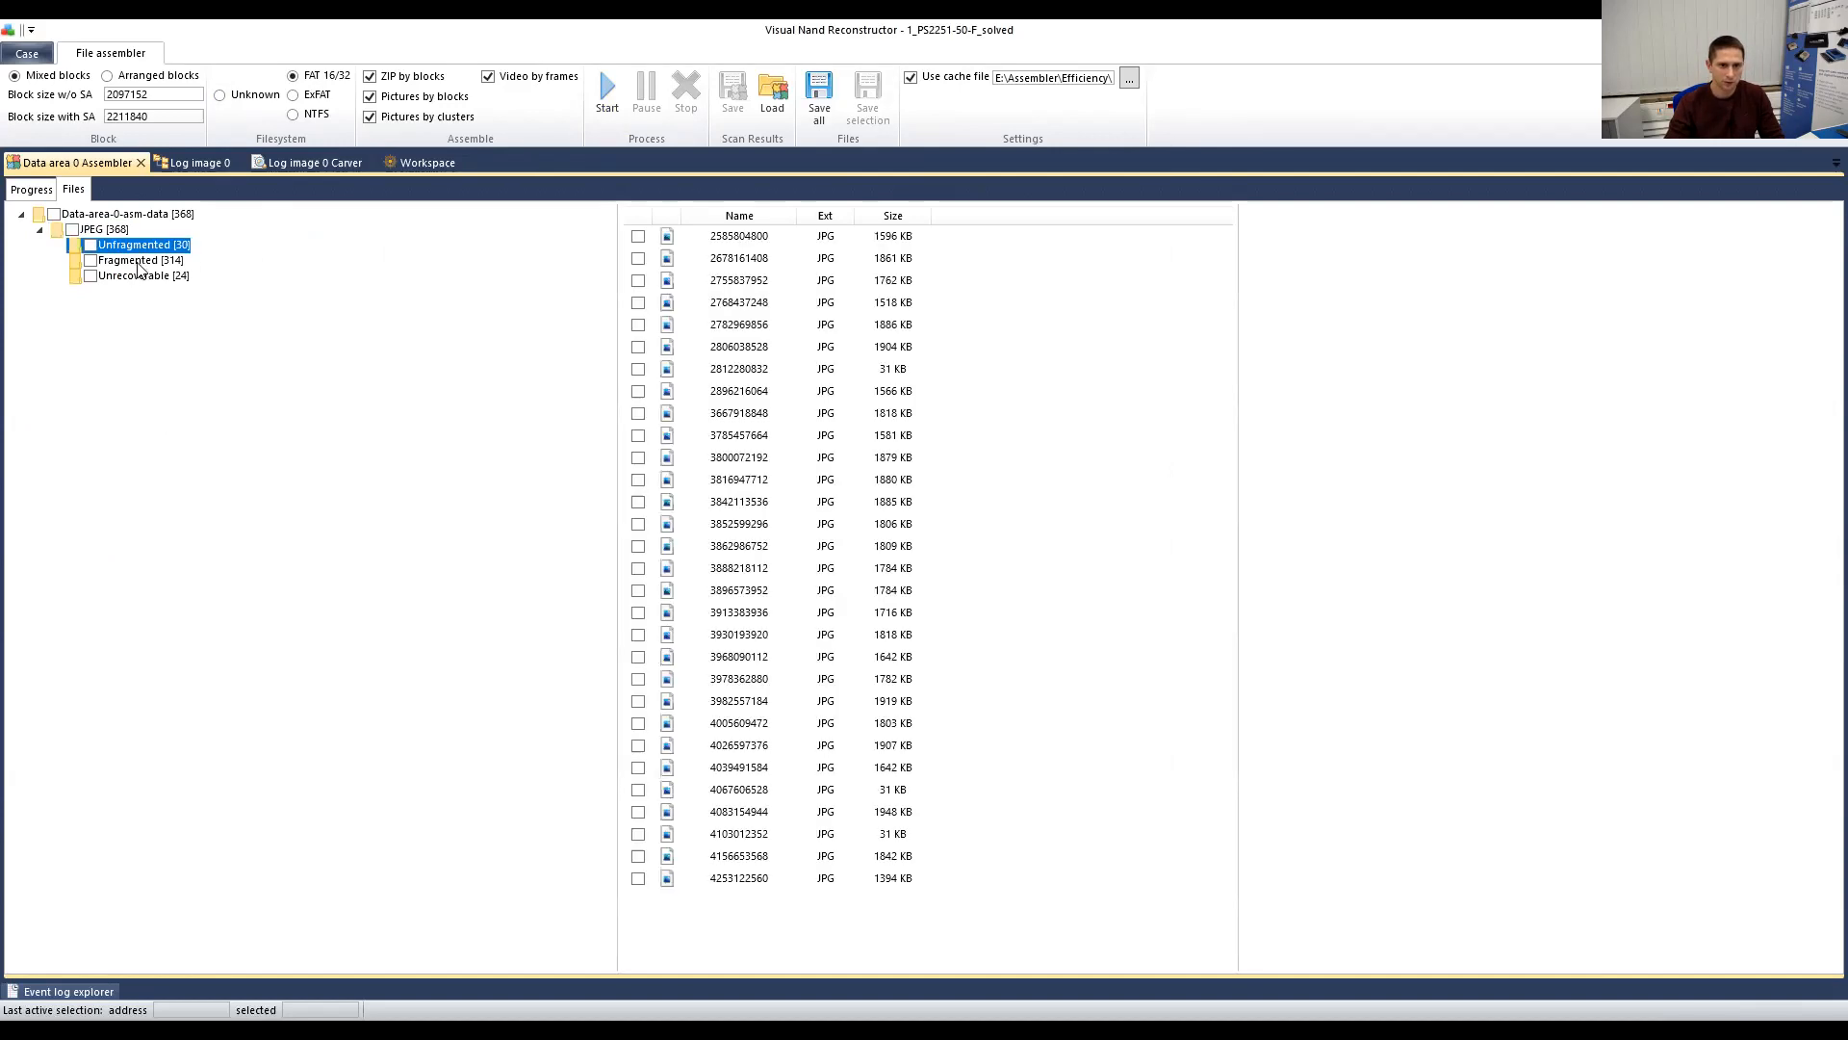
{"action": "left_click", "coordinate": [142, 276]}
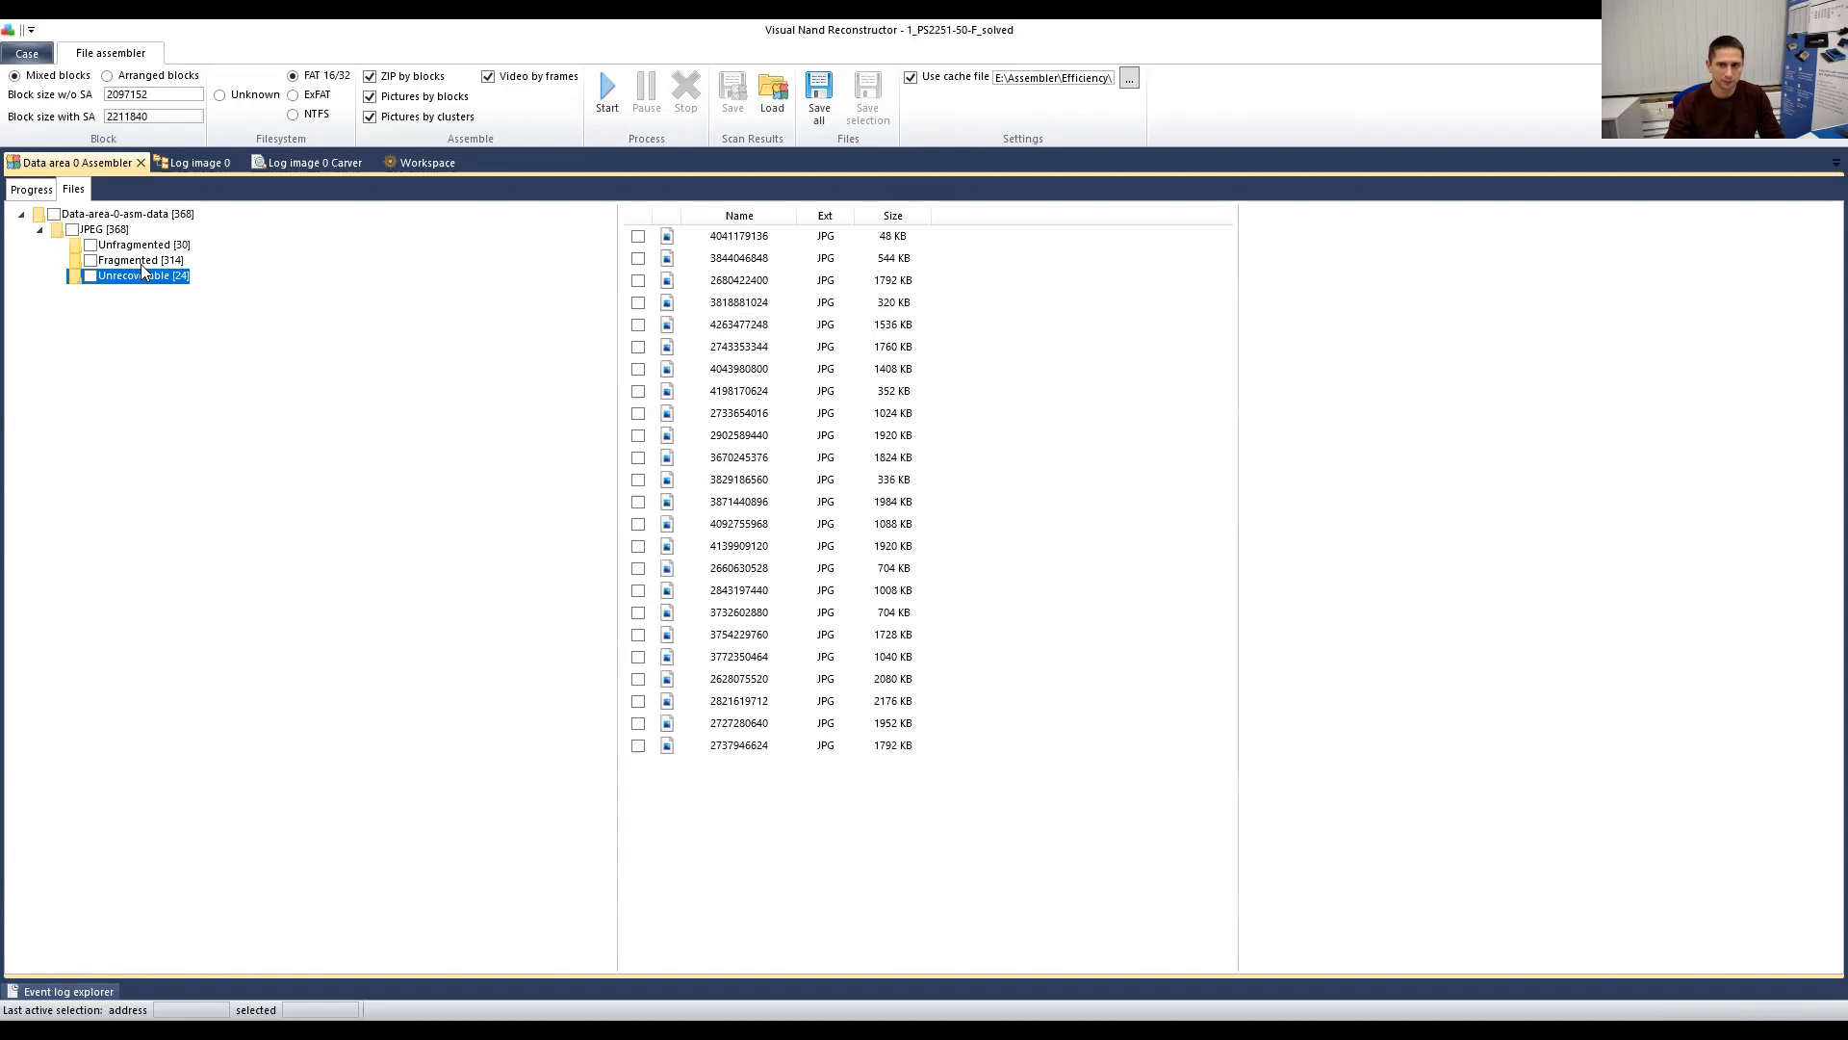
{"action": "left_click", "coordinate": [141, 264]}
{"action": "left_click", "coordinate": [136, 245]}
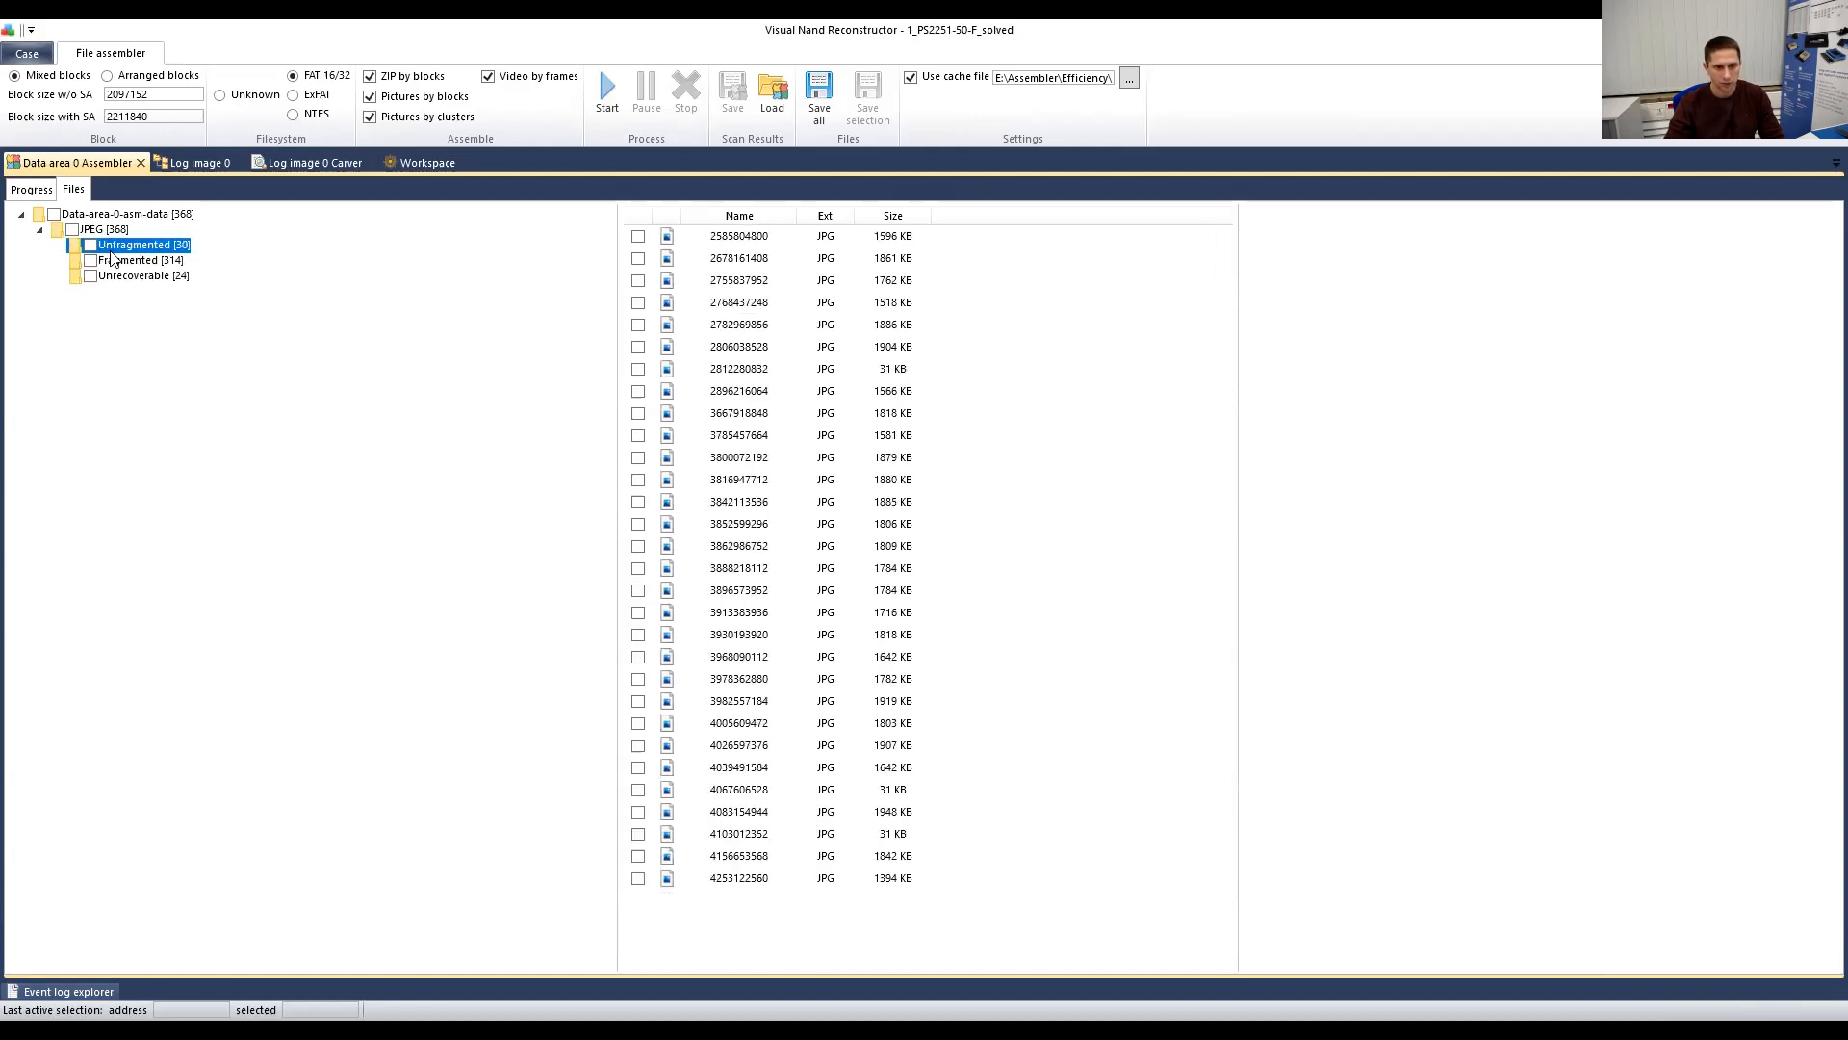
{"action": "left_click", "coordinate": [135, 262]}
{"action": "left_click", "coordinate": [200, 163]}
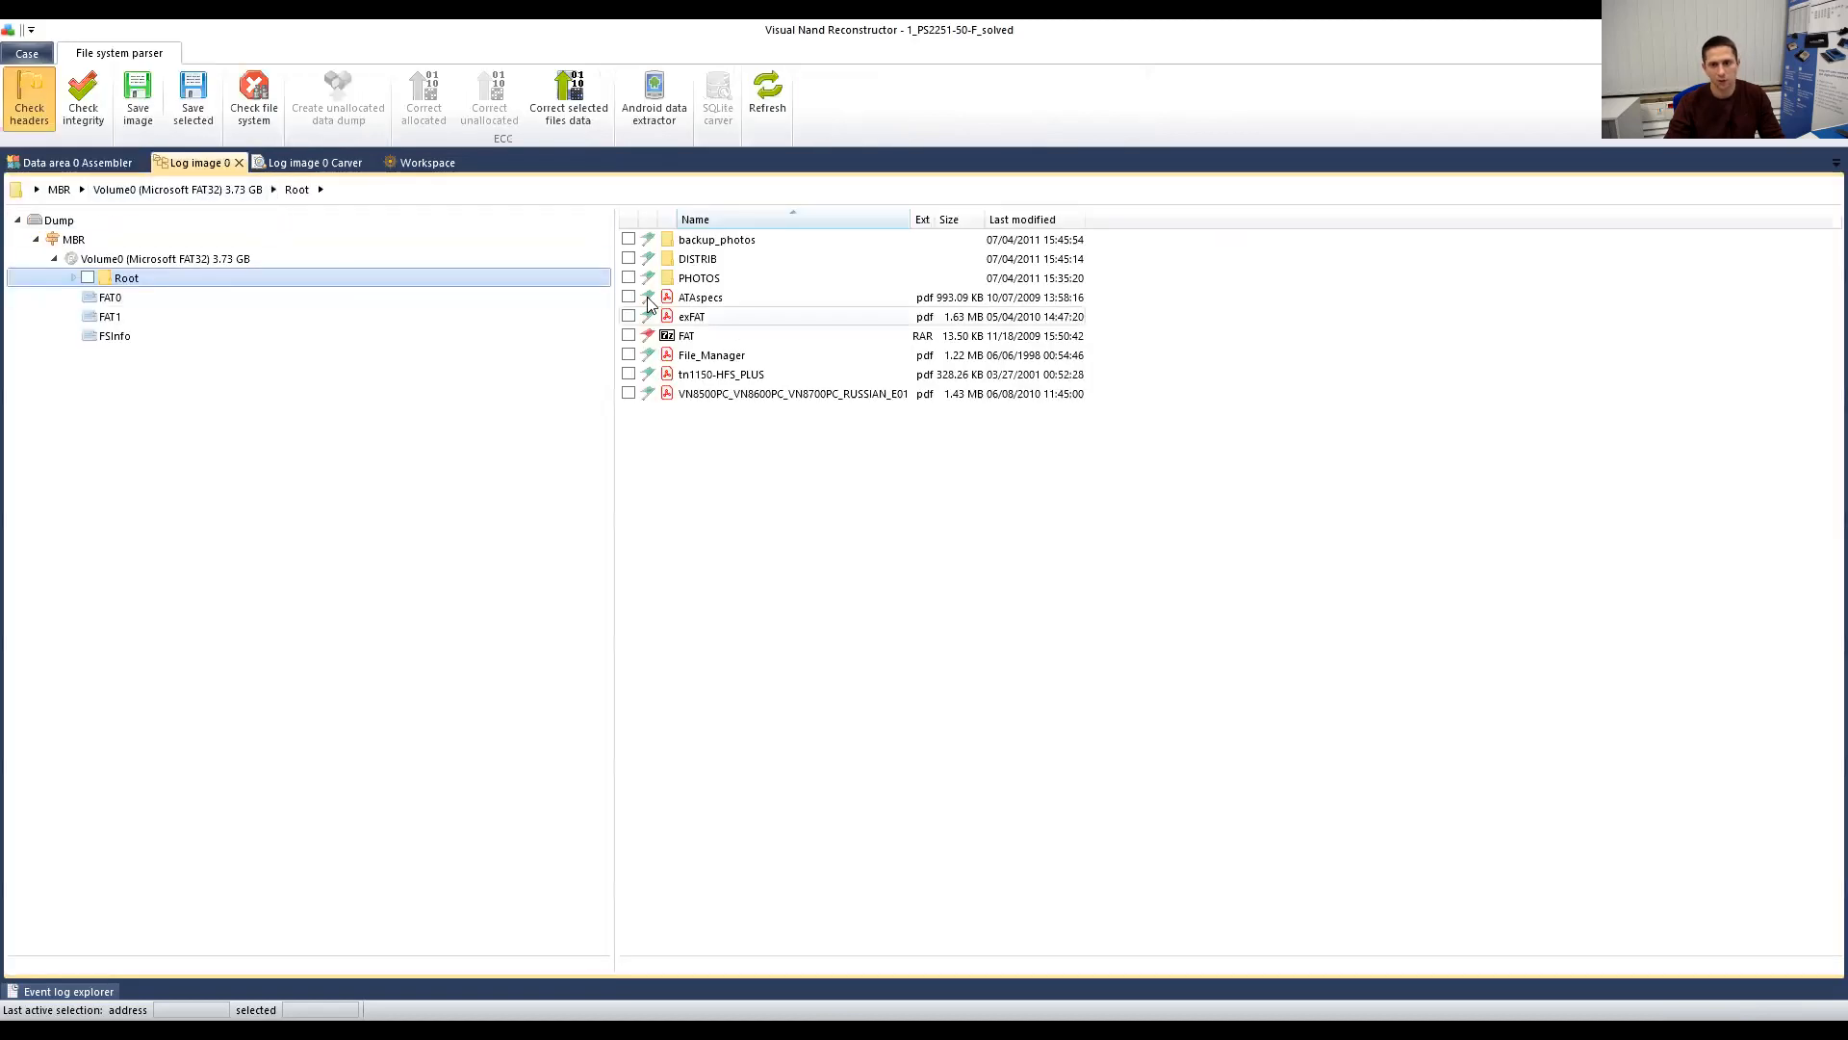
Step: Close Log image 0's file system view and list the Good JPEG files in its carving results
{"action": "left_click", "coordinate": [313, 163]}
{"action": "left_click", "coordinate": [224, 164]}
{"action": "left_click", "coordinate": [240, 164]}
{"action": "left_click", "coordinate": [217, 163]}
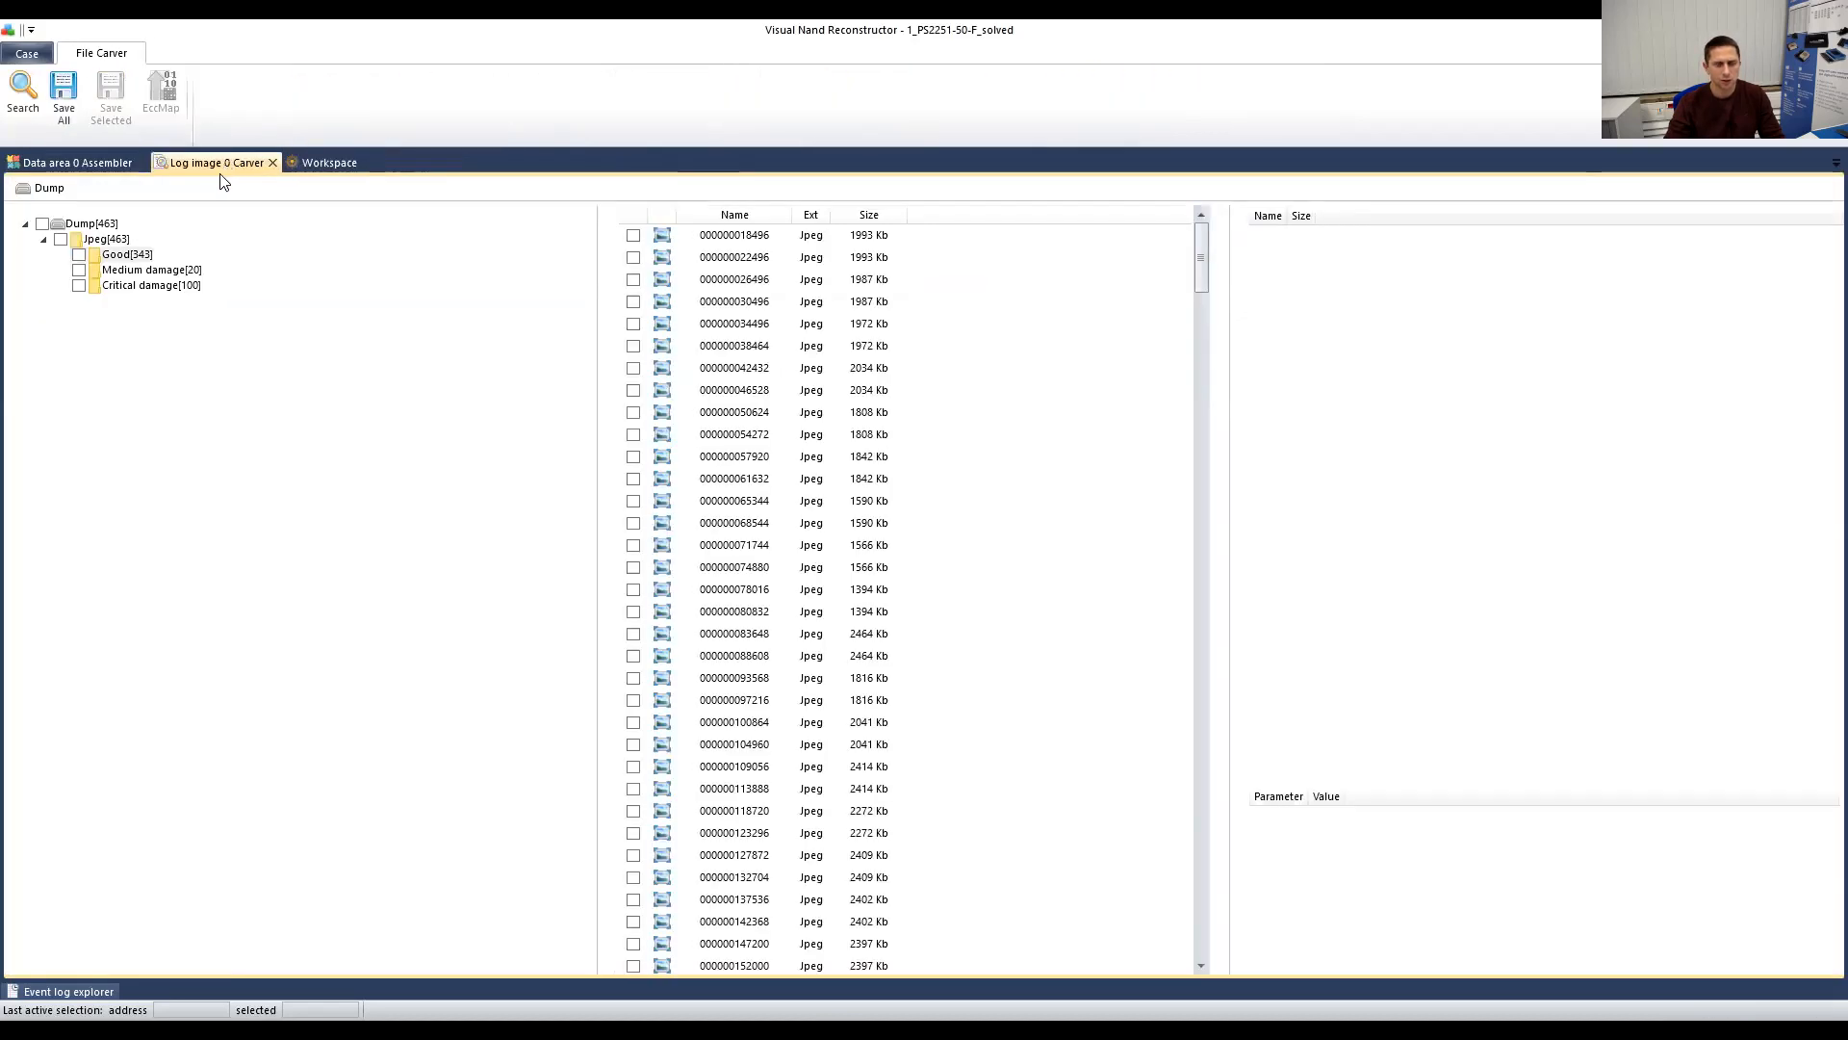
{"action": "left_click", "coordinate": [127, 256]}
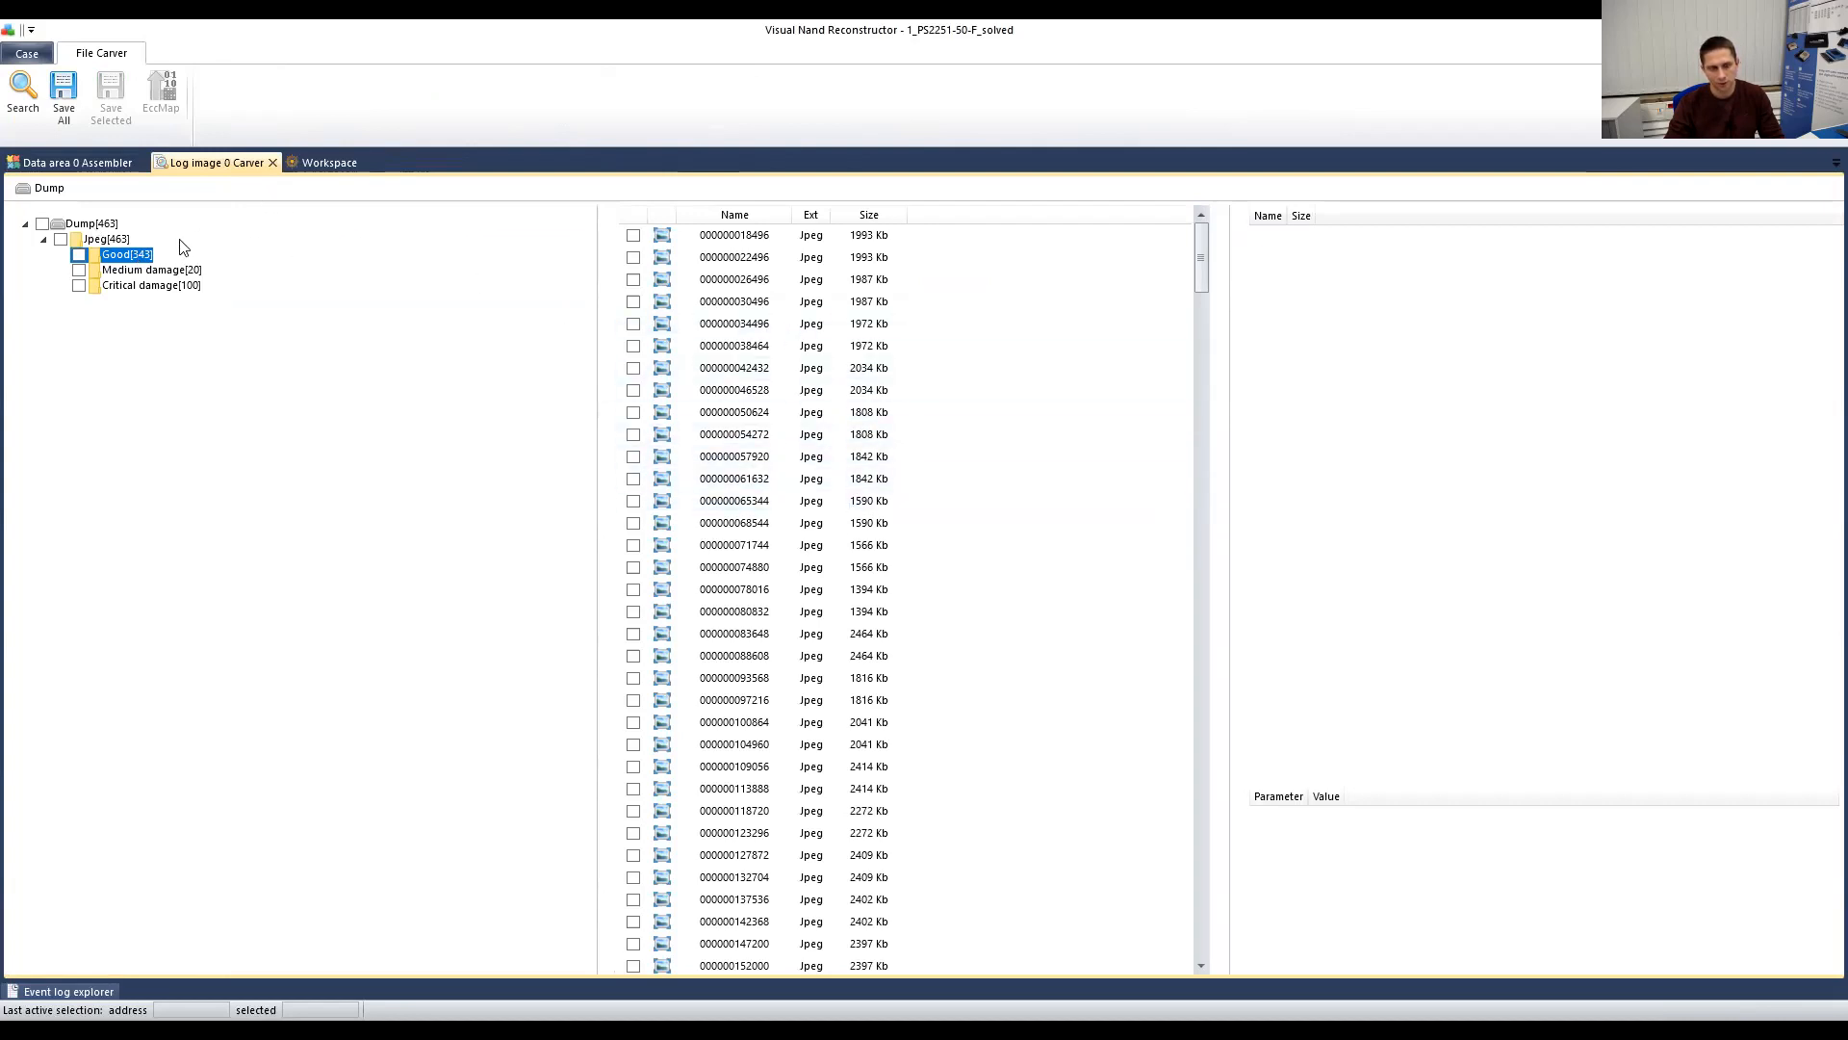
Step: Compare the Unfragmented and Fragmented JPEG groups in Data area 0's assembled files
{"action": "left_click", "coordinate": [77, 164]}
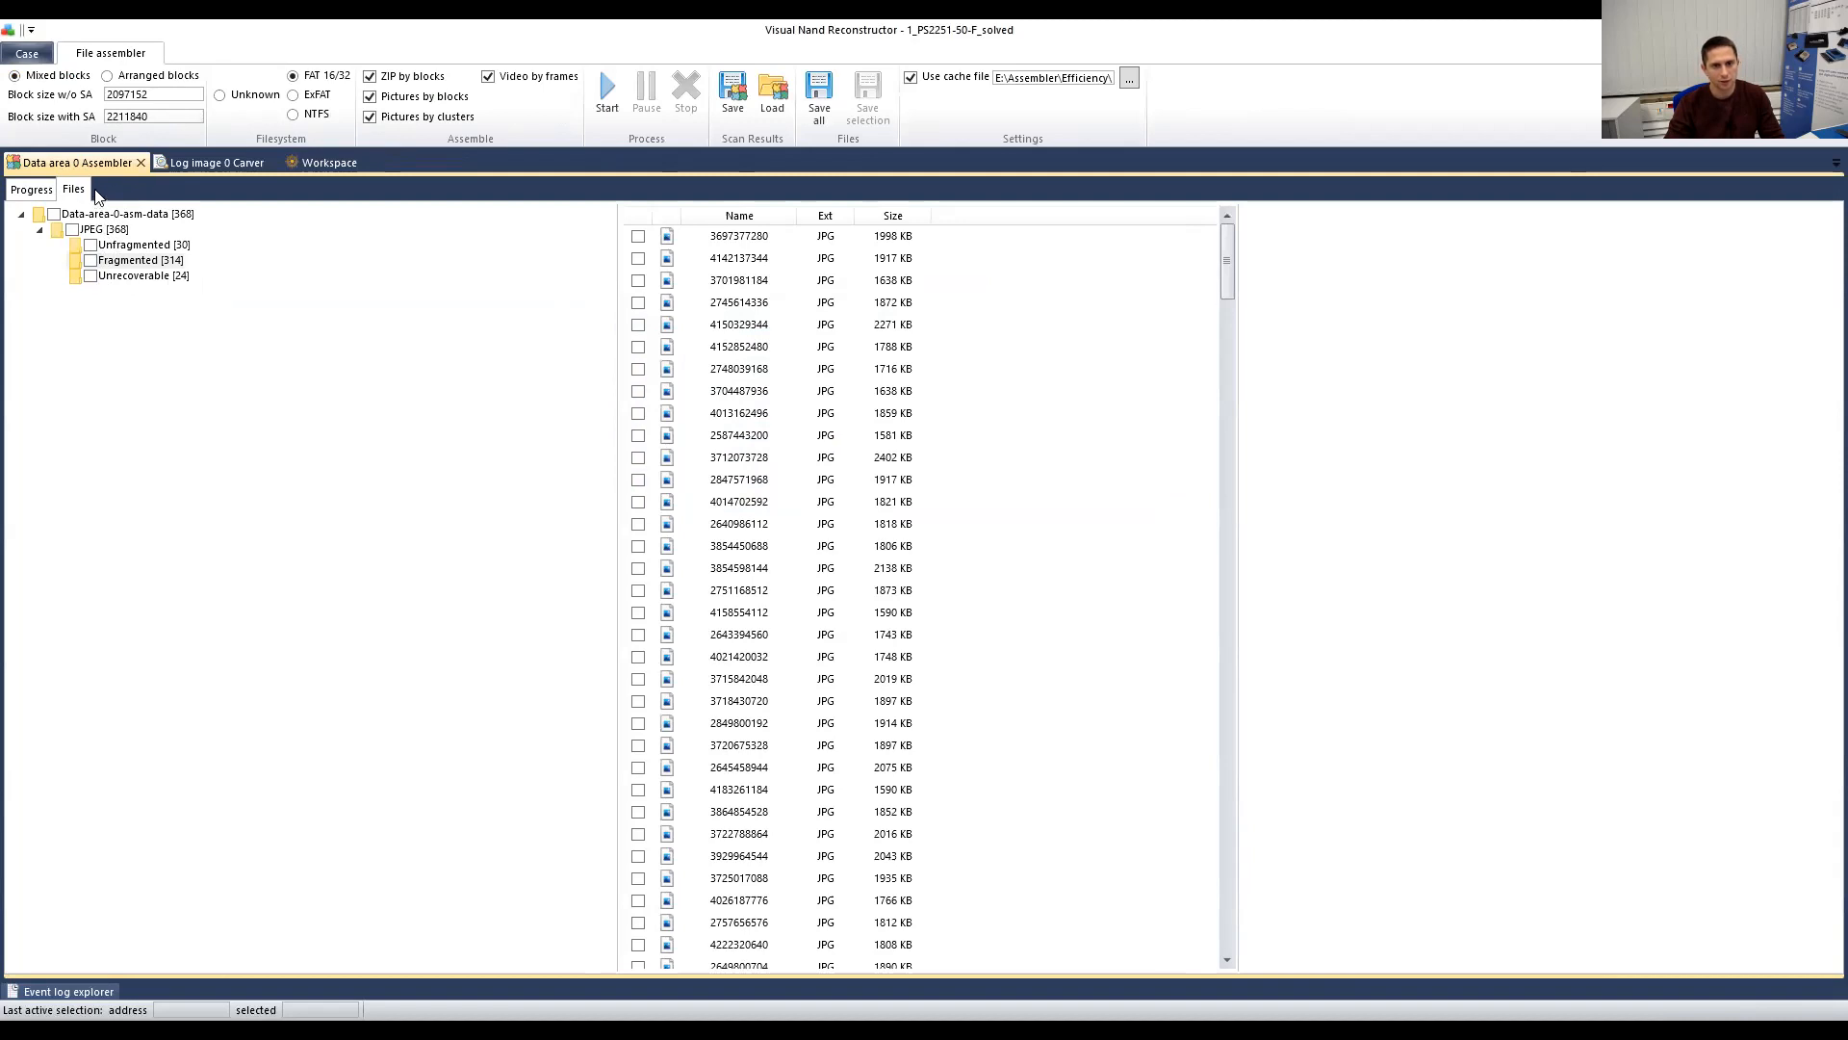
{"action": "left_click", "coordinate": [138, 263]}
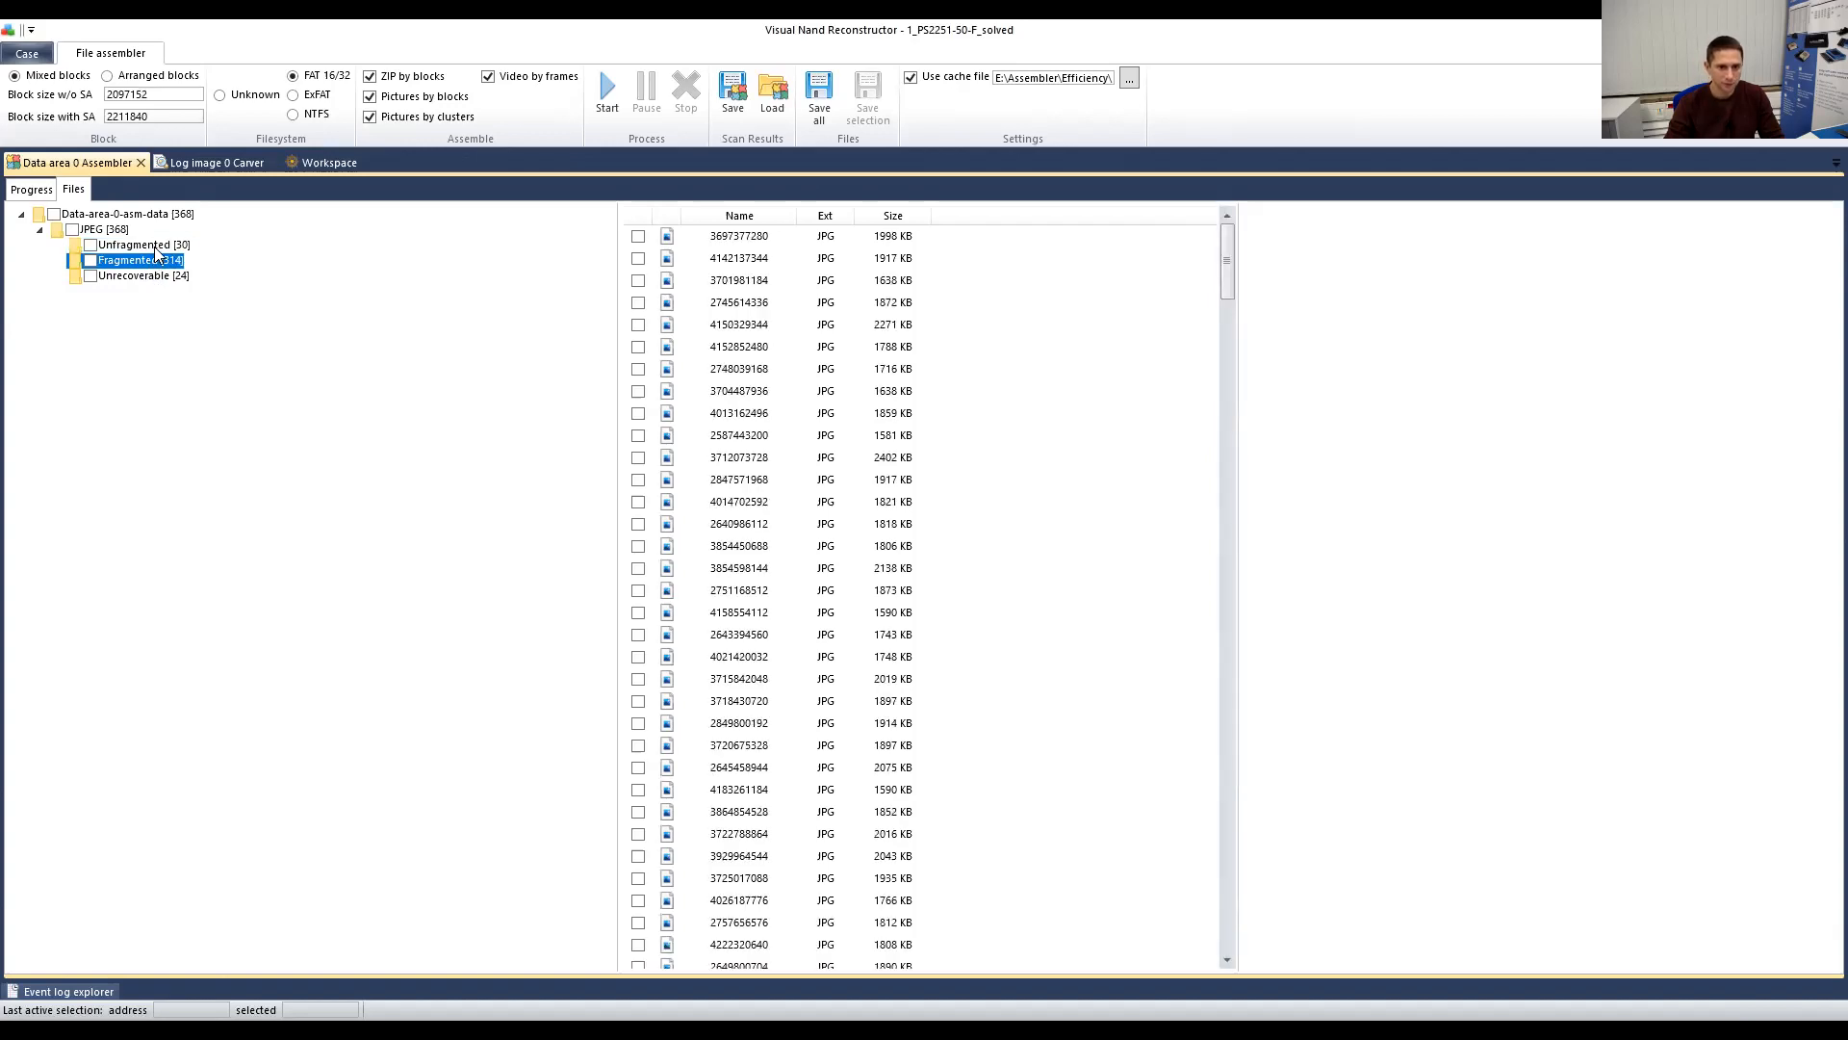
{"action": "left_click", "coordinate": [154, 247]}
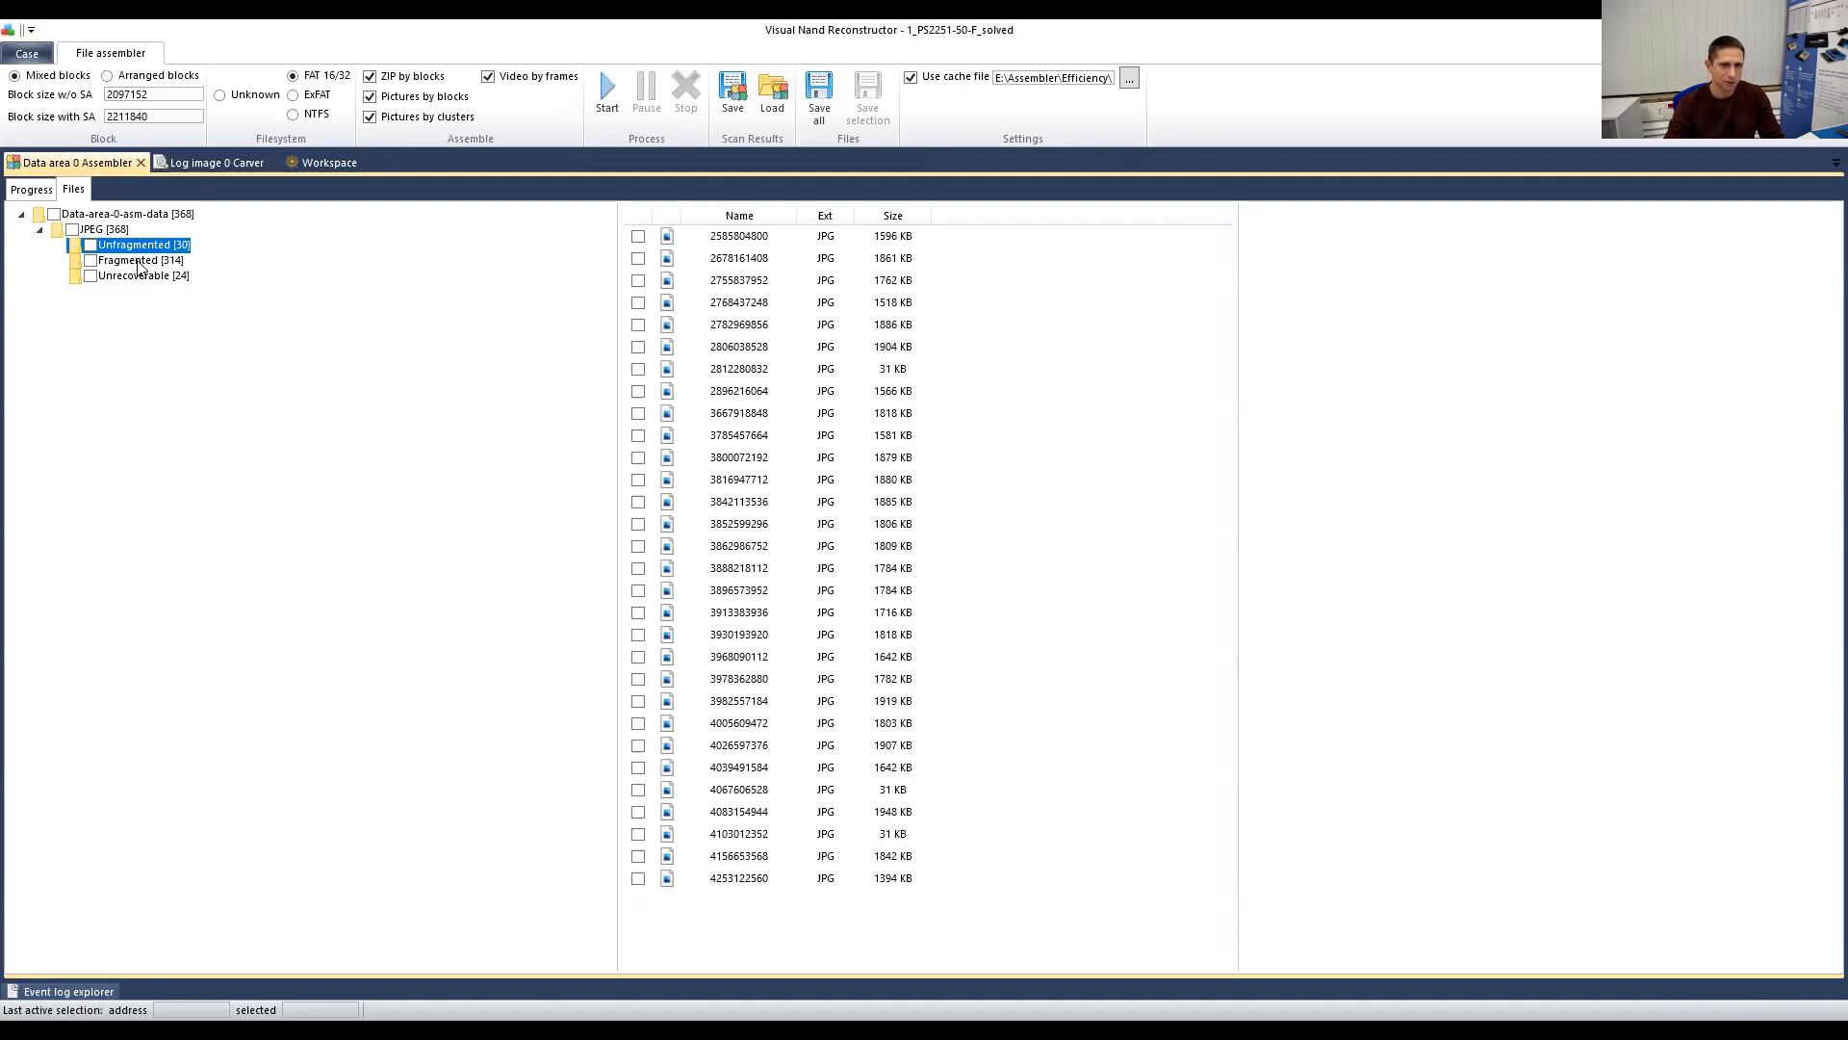
{"action": "left_click", "coordinate": [139, 262]}
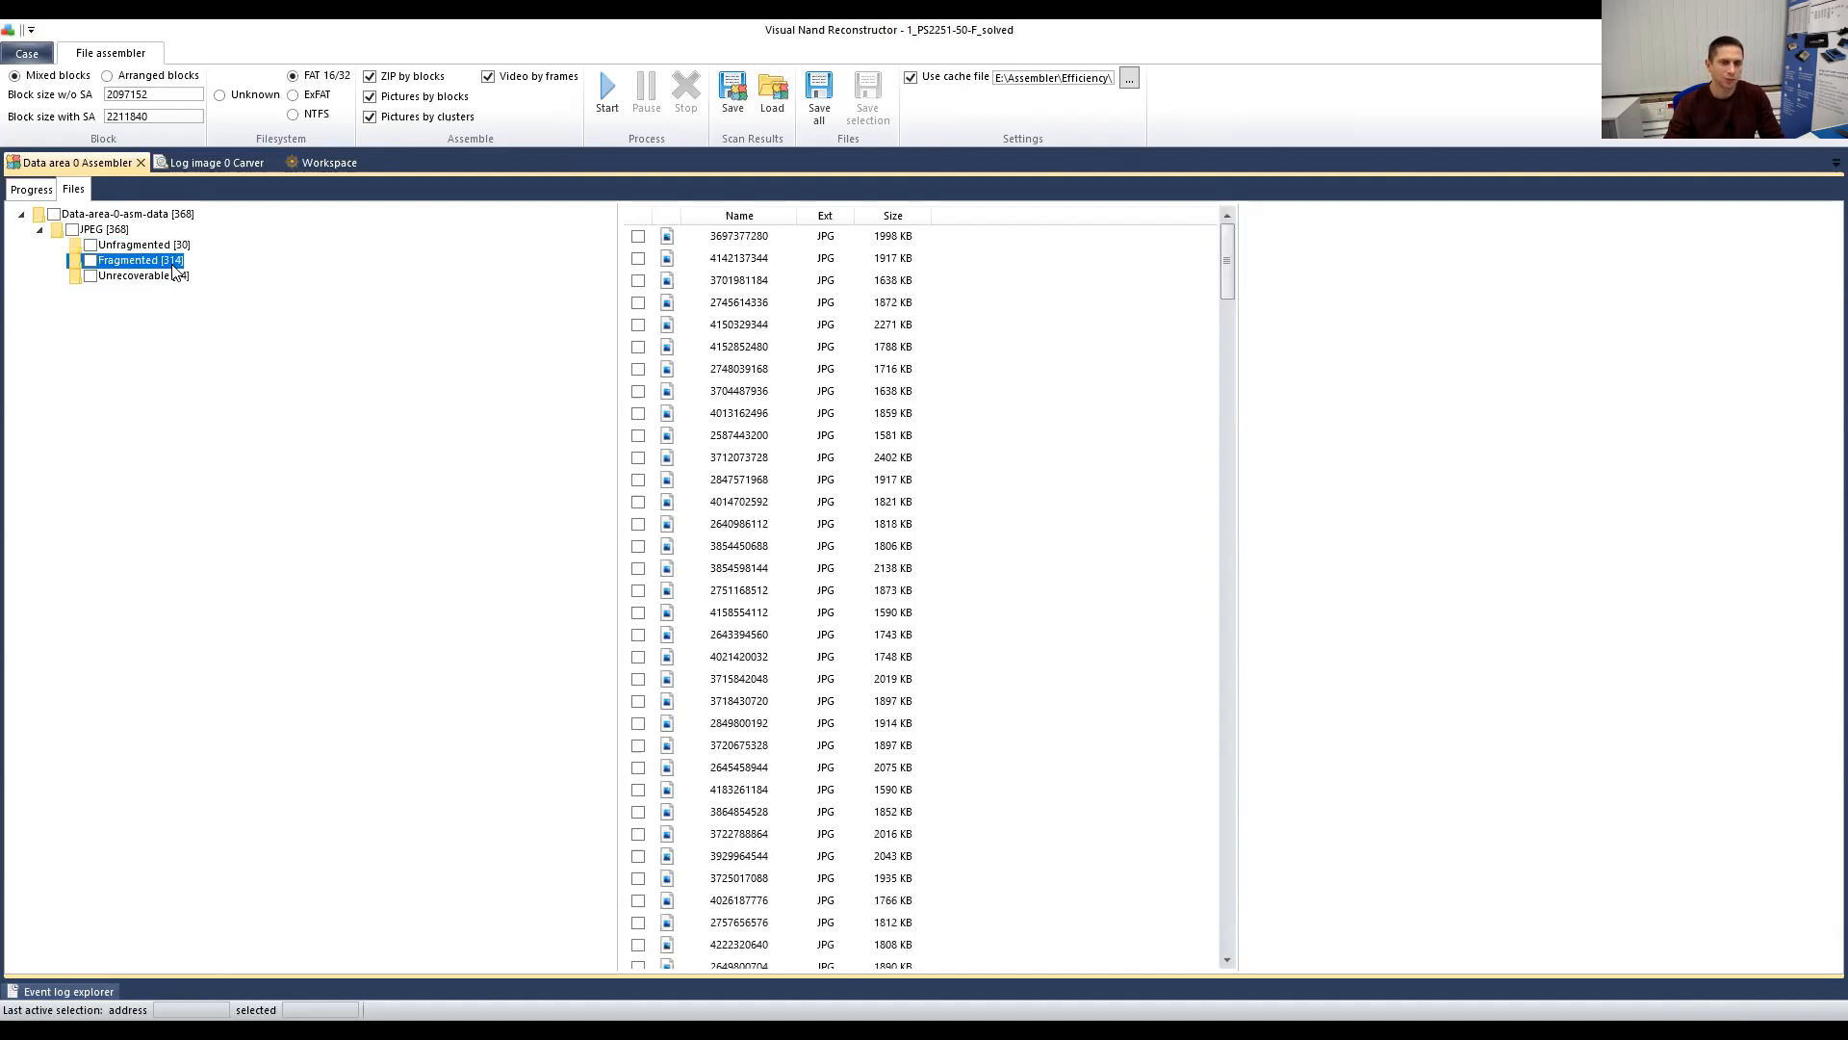
Step: Preview several of Data area 0's fragmented JPEG files throughout the assembled file list
{"action": "left_click", "coordinate": [807, 683]}
{"action": "scroll", "coordinate": [835, 739], "scroll_direction": "down", "scroll_amount": 8}
{"action": "left_click", "coordinate": [821, 768]}
{"action": "scroll", "coordinate": [807, 732], "scroll_direction": "down", "scroll_amount": 9}
{"action": "left_click", "coordinate": [813, 790]}
{"action": "scroll", "coordinate": [801, 726], "scroll_direction": "down", "scroll_amount": 9}
{"action": "left_click", "coordinate": [797, 789]}
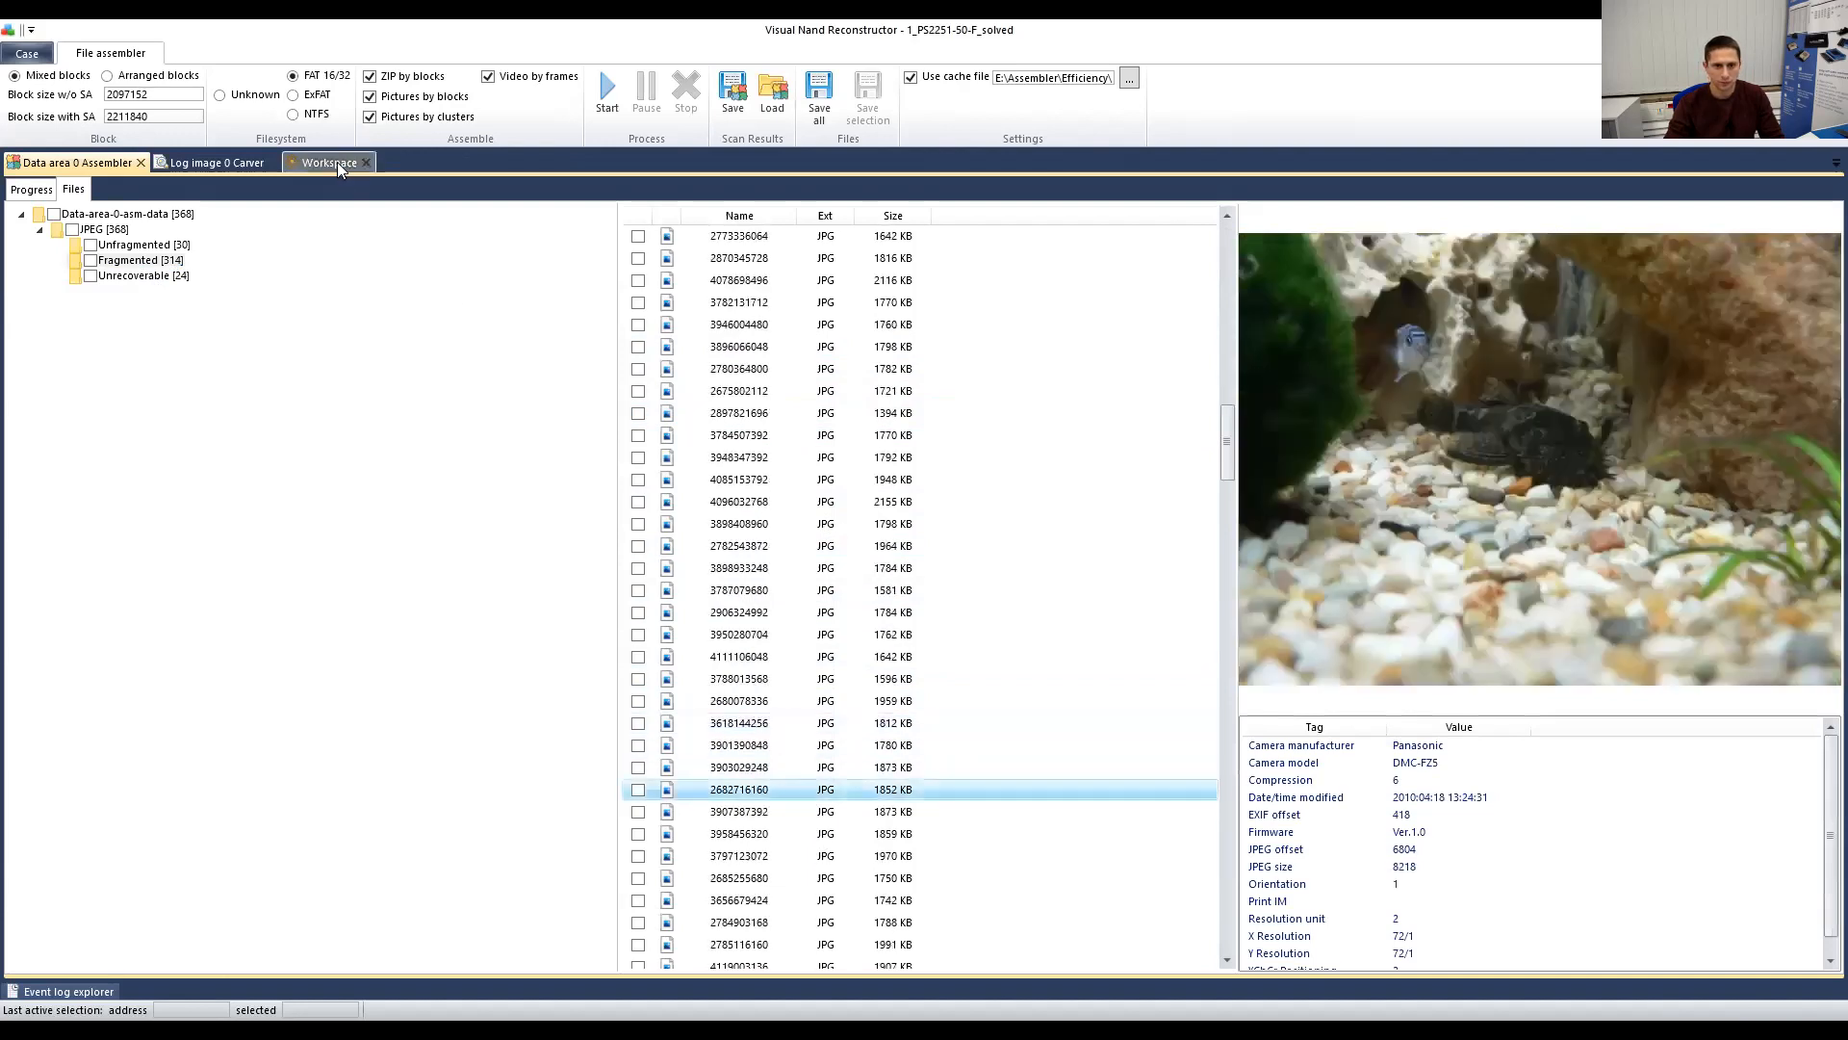
Step: Open the File carver for Data area 0 from the workspace and run a file search
{"action": "left_click", "coordinate": [333, 160]}
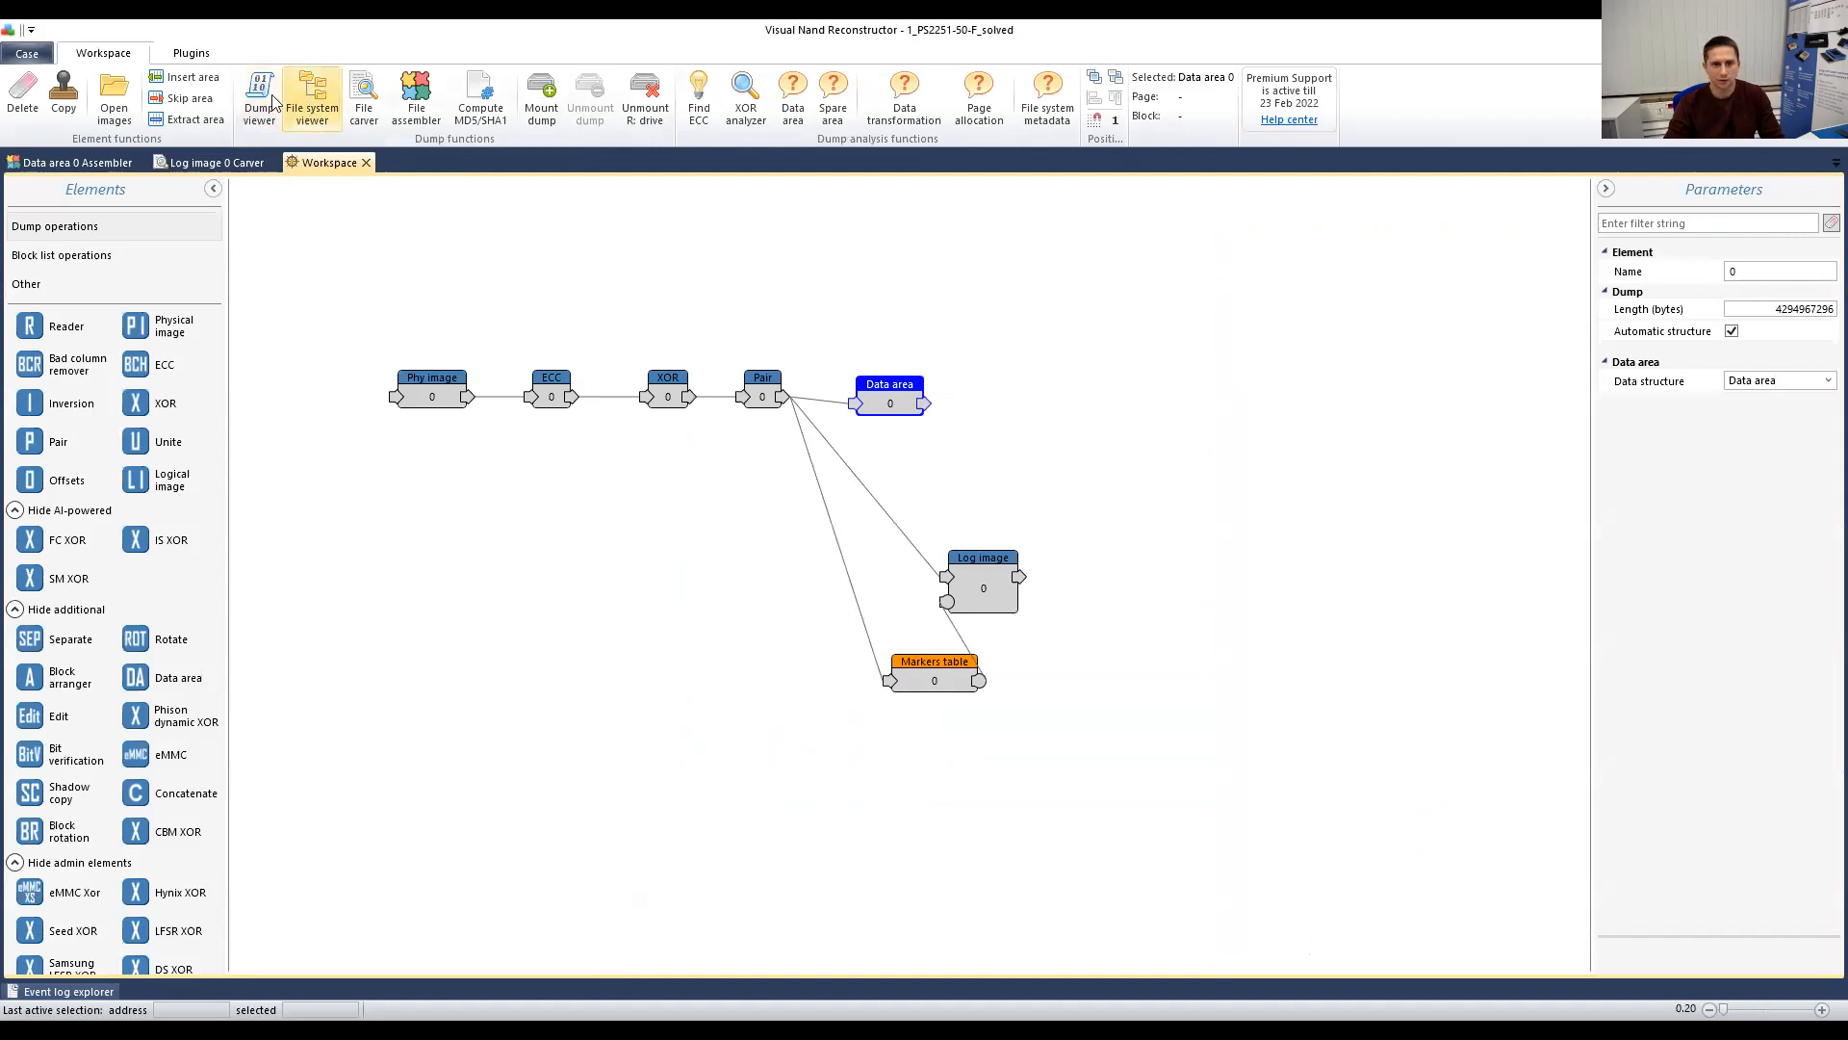
{"action": "left_click", "coordinate": [364, 96]}
{"action": "left_click", "coordinate": [23, 92]}
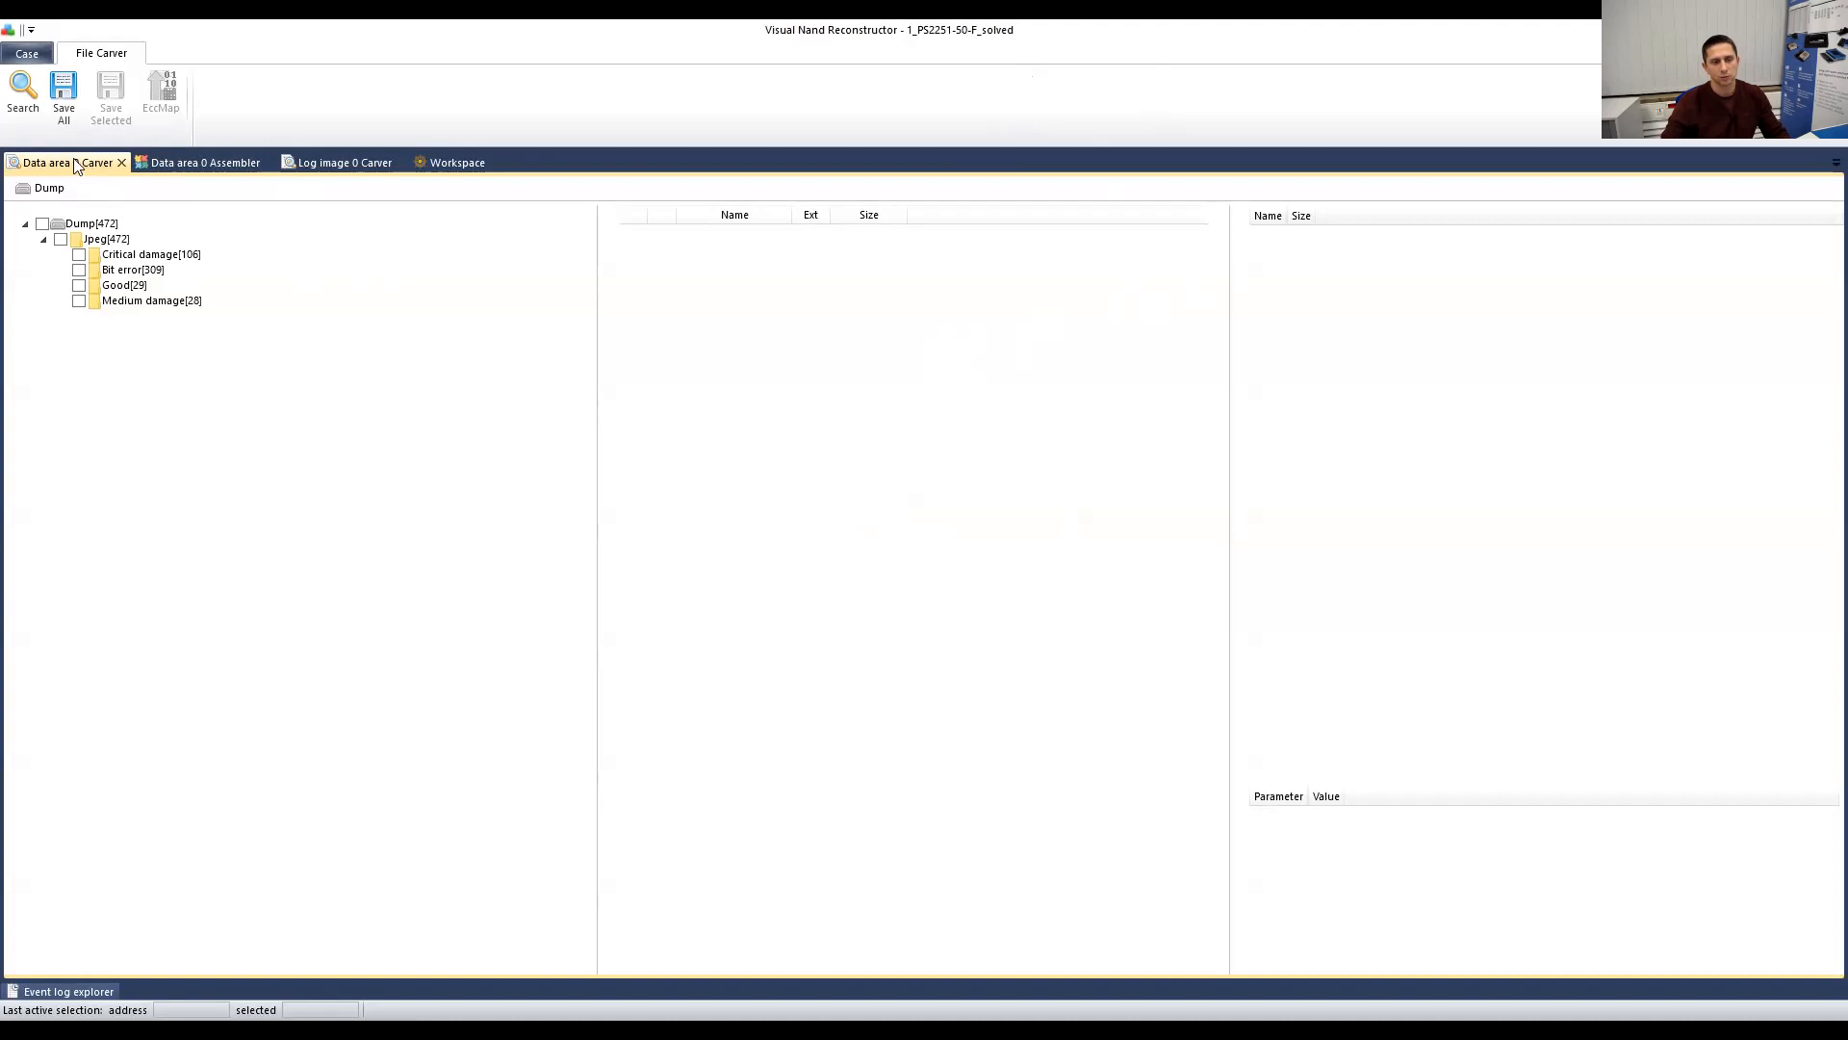
Step: Compare the Good and Bit error JPEG groups carved from Data area 0 with the assembler's groups
{"action": "left_click", "coordinate": [124, 287]}
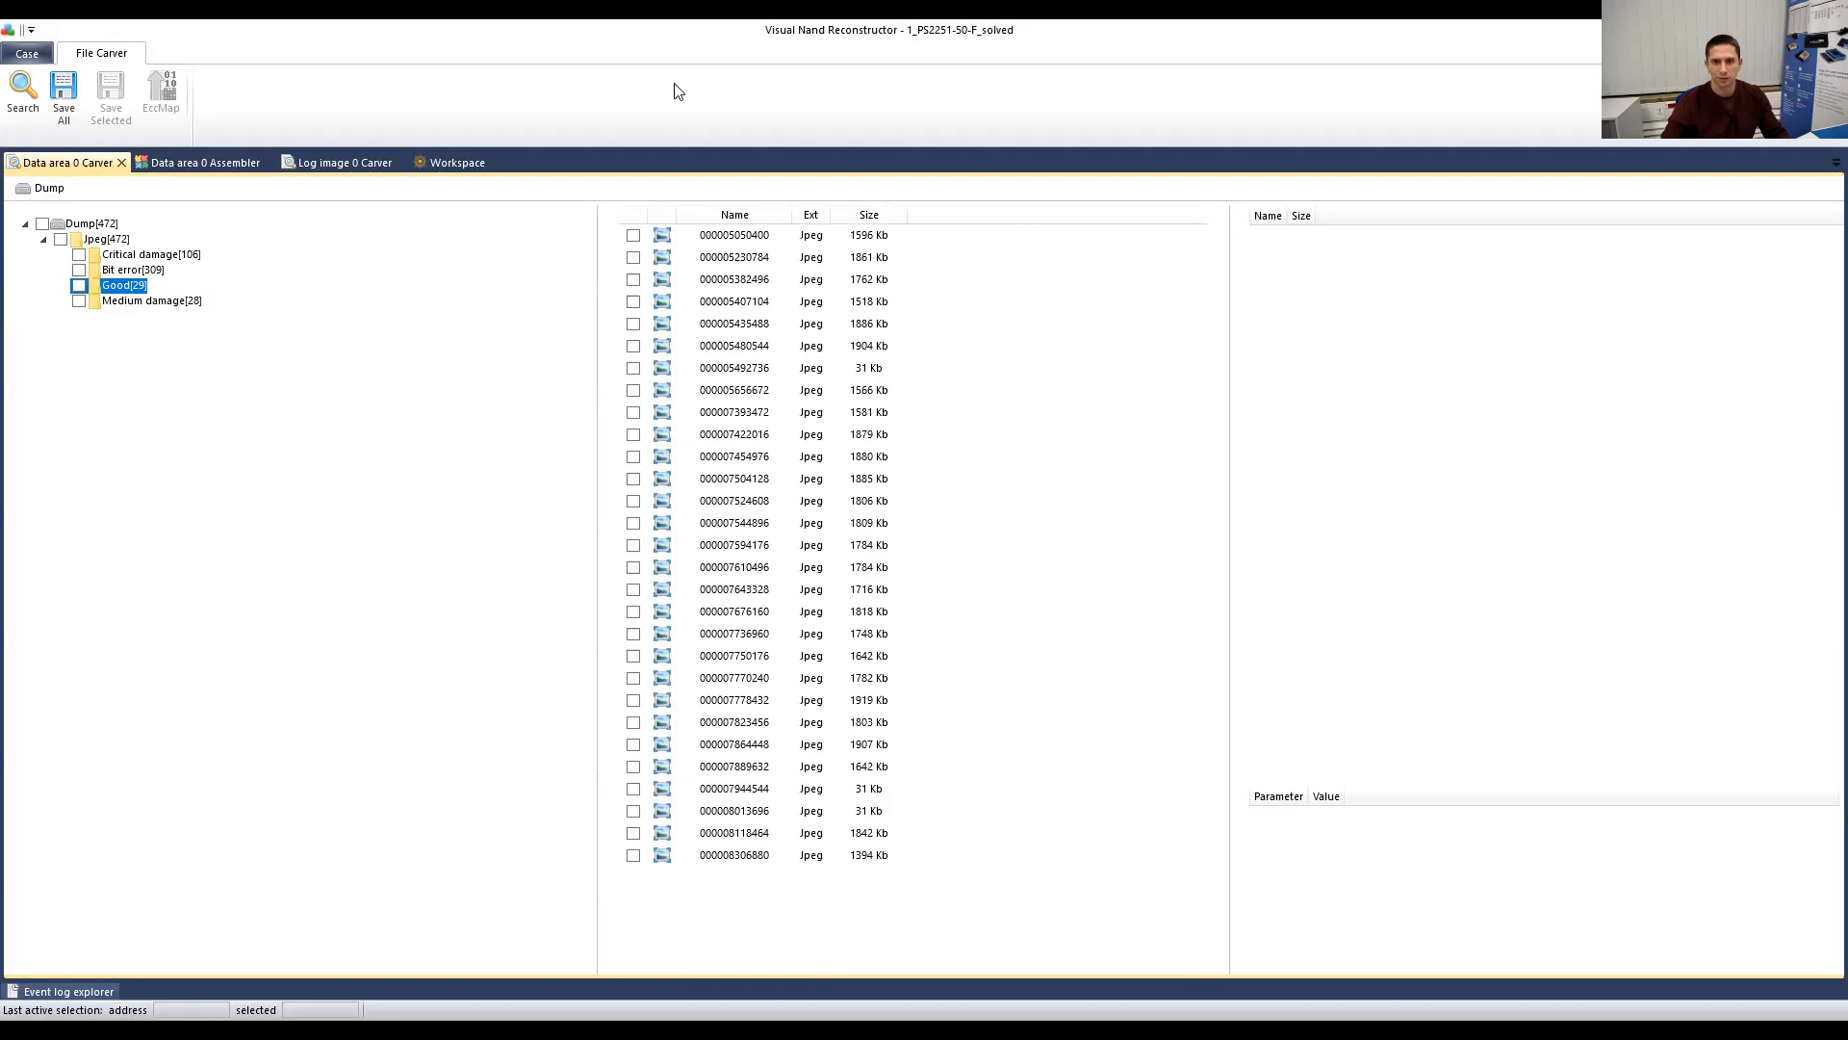
{"action": "left_click", "coordinate": [130, 272]}
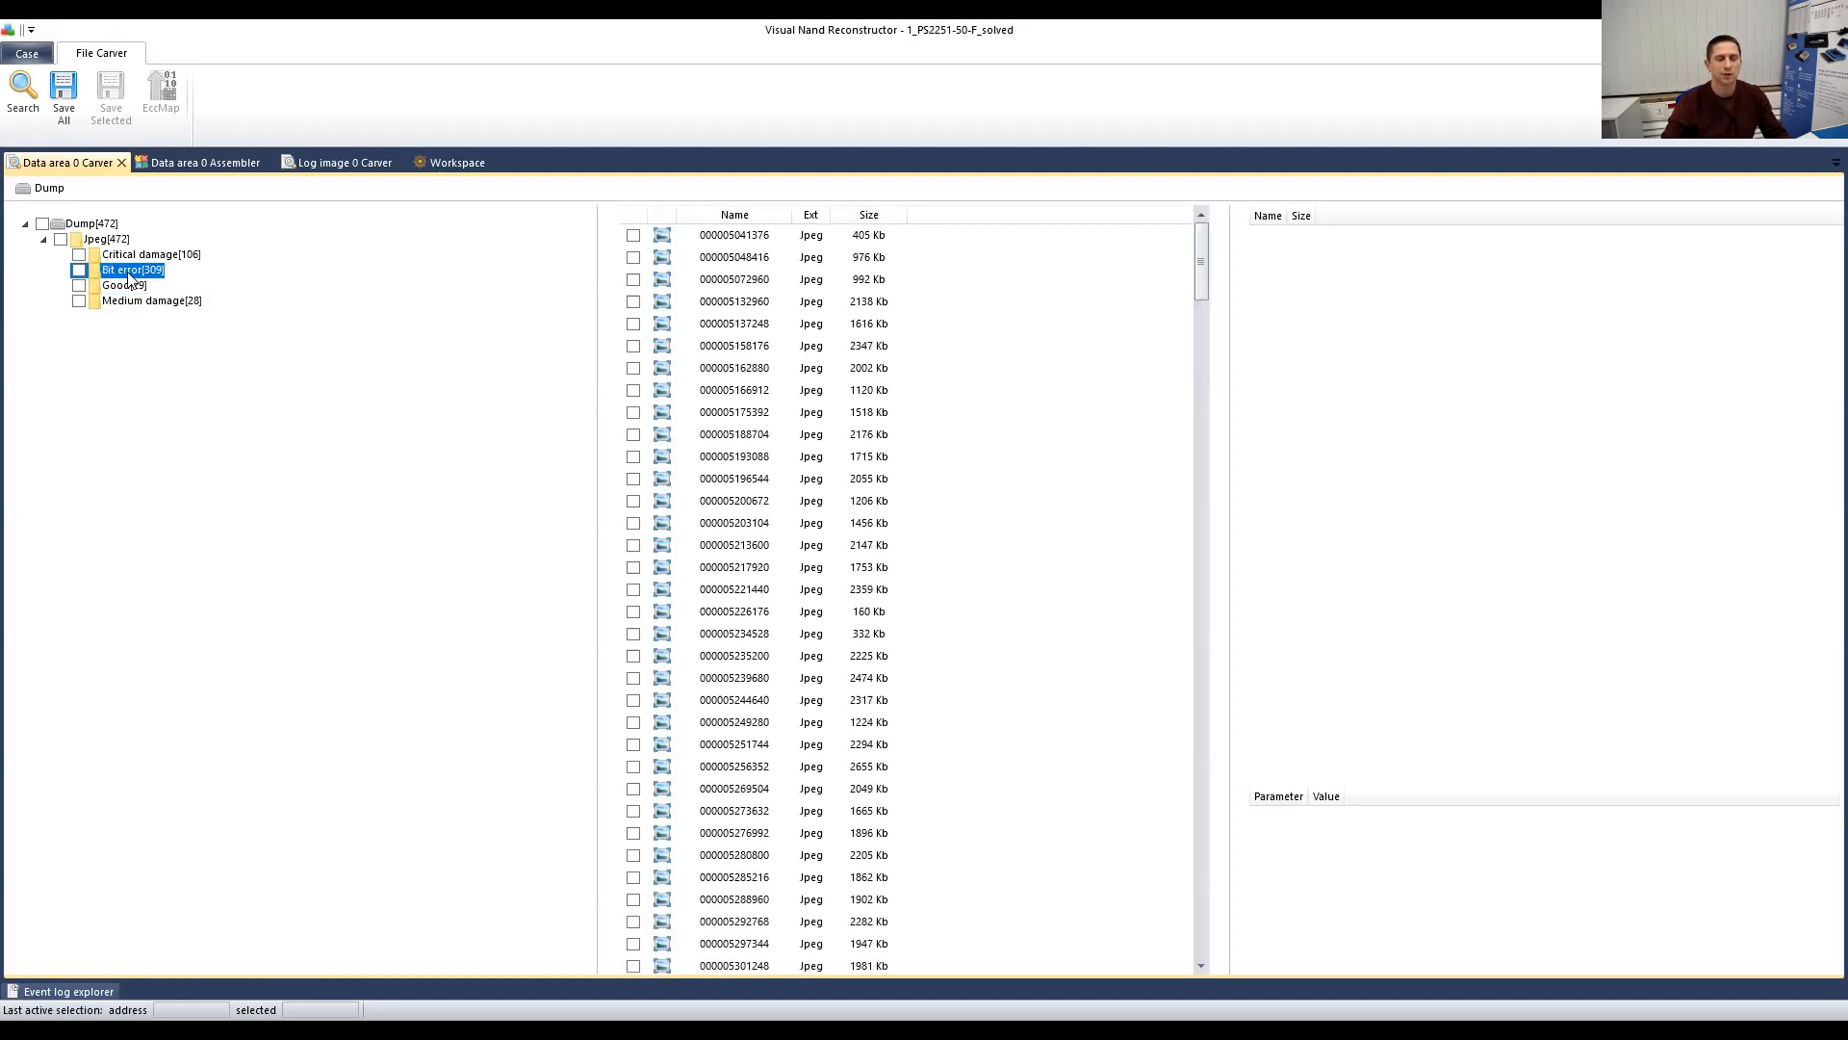
{"action": "left_click", "coordinate": [199, 163]}
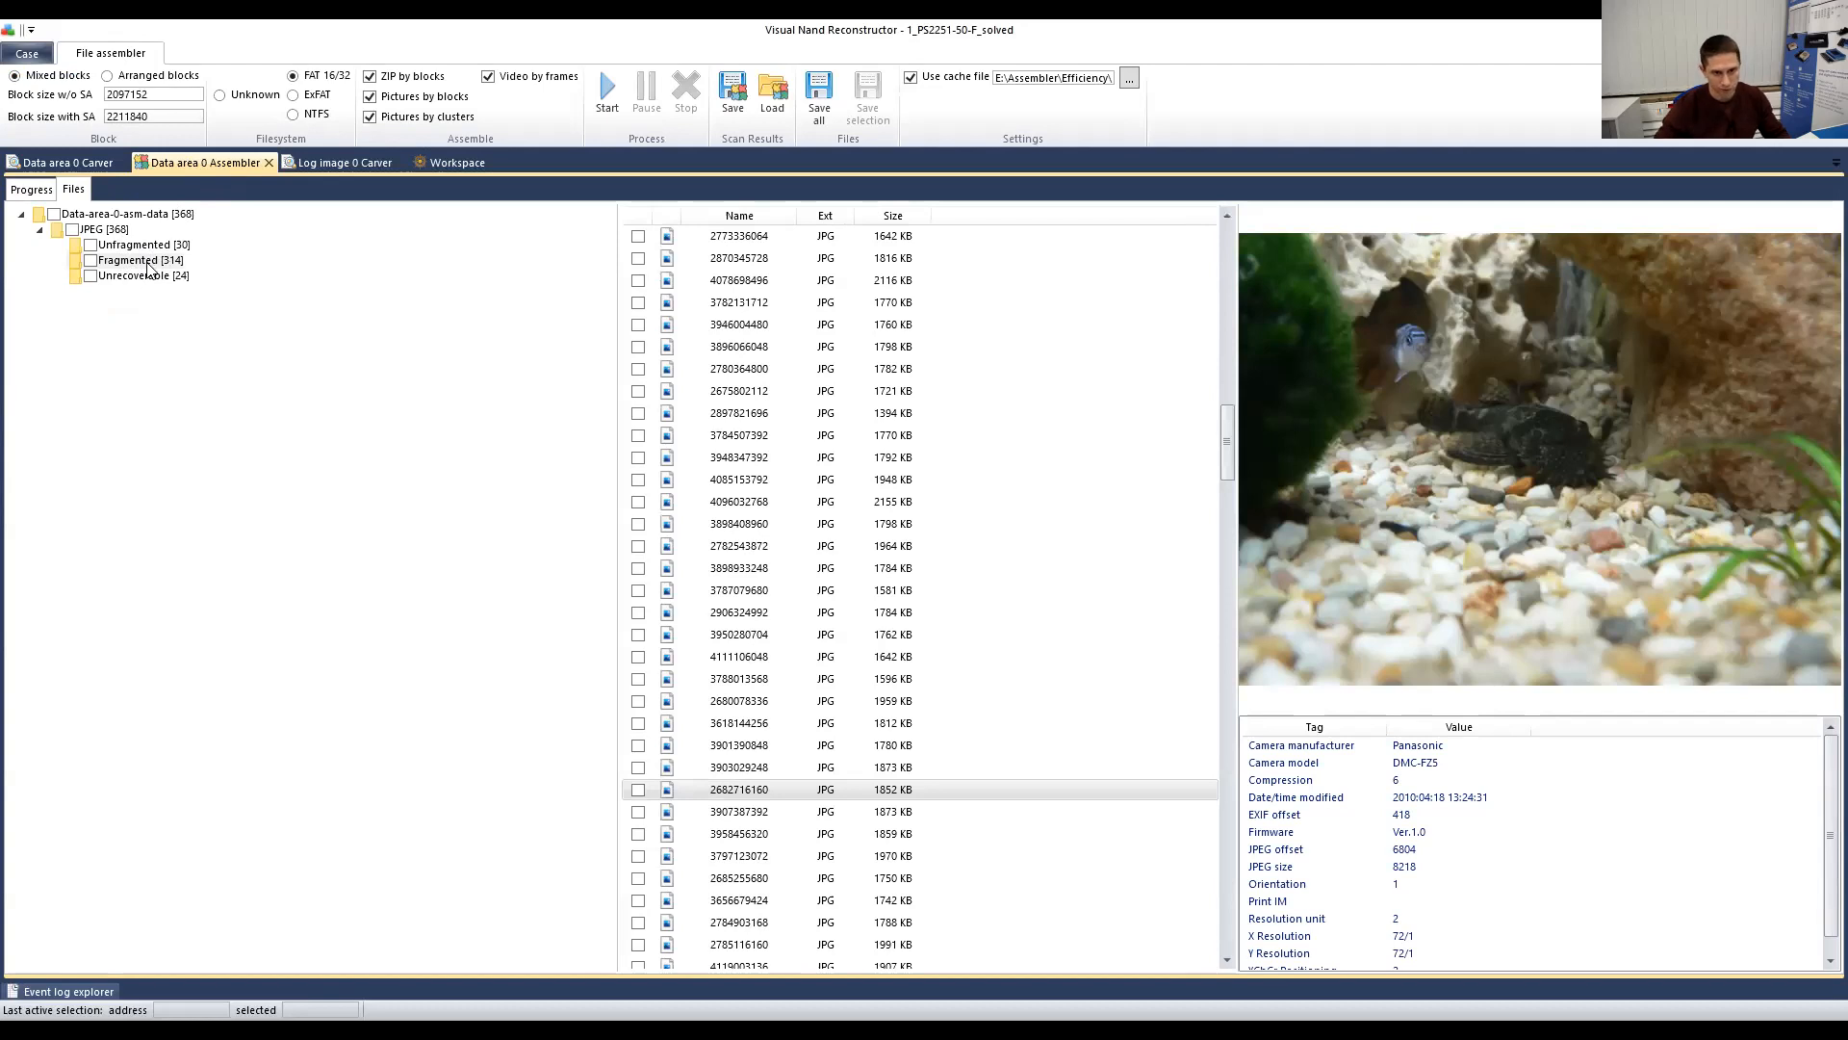
{"action": "left_click", "coordinate": [72, 164]}
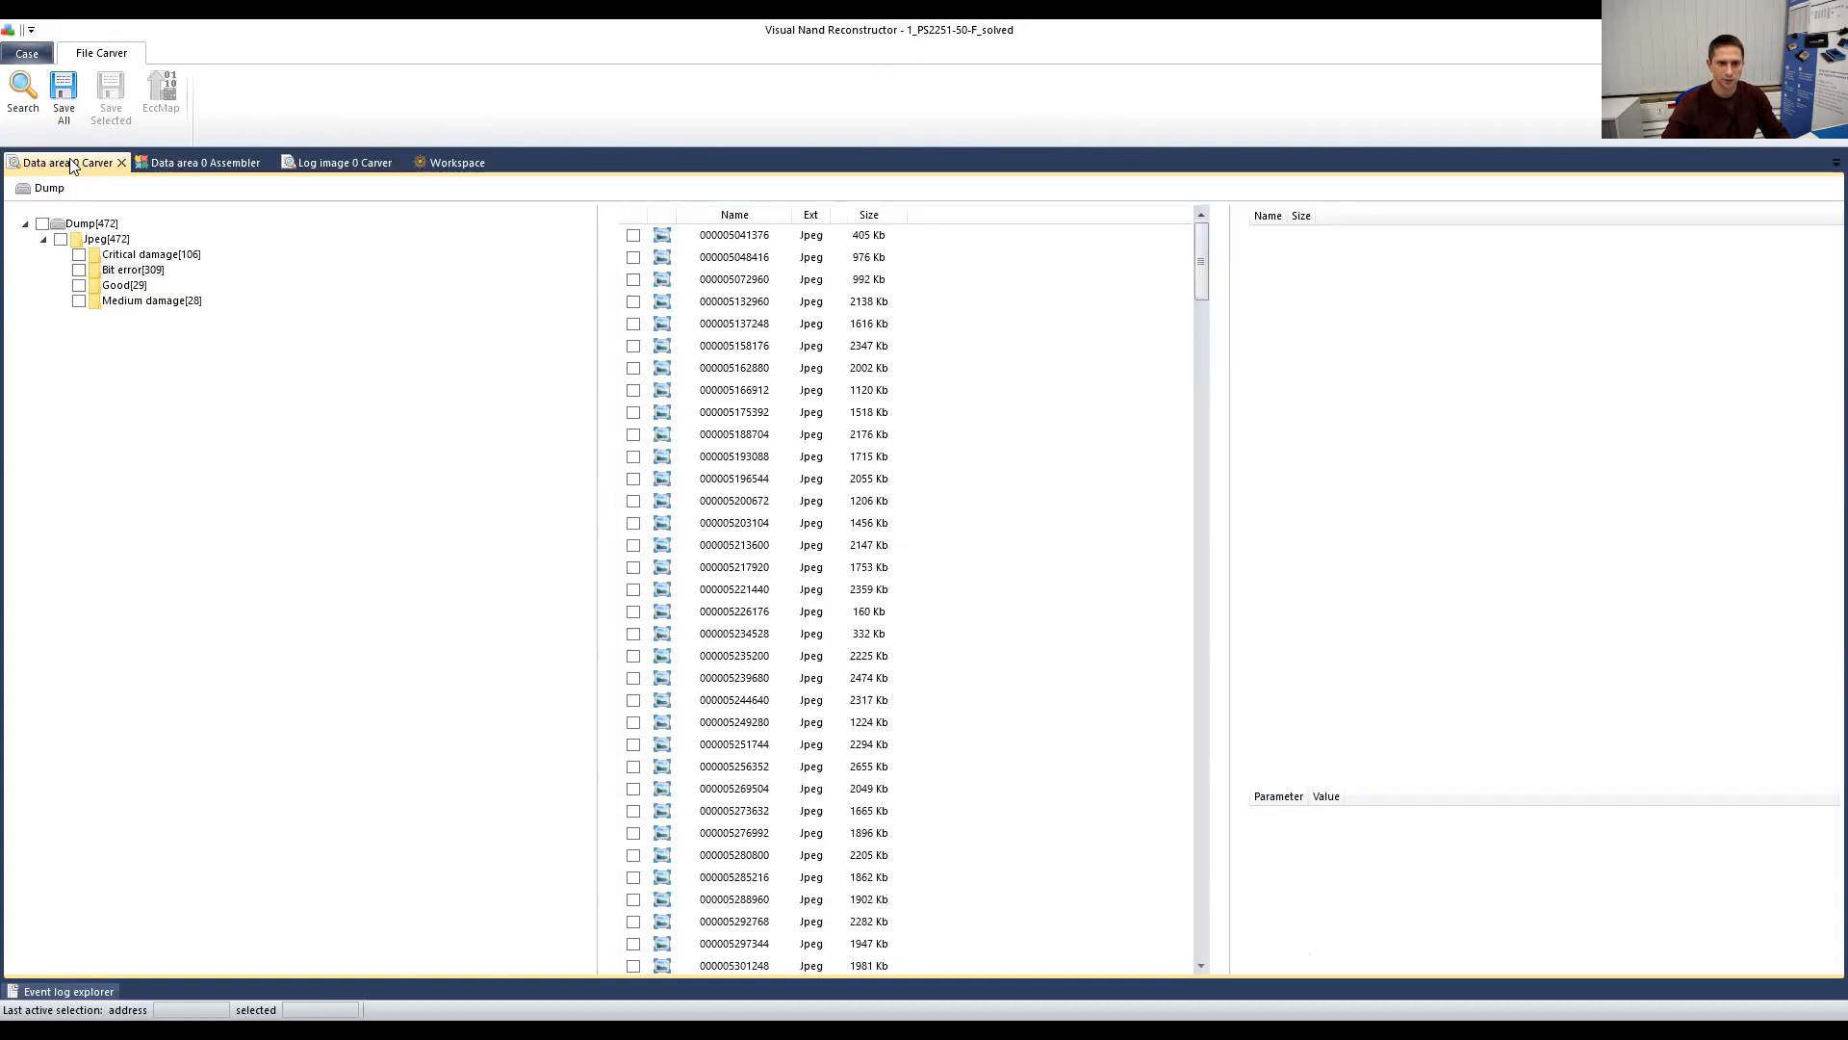
{"action": "left_click", "coordinate": [133, 271]}
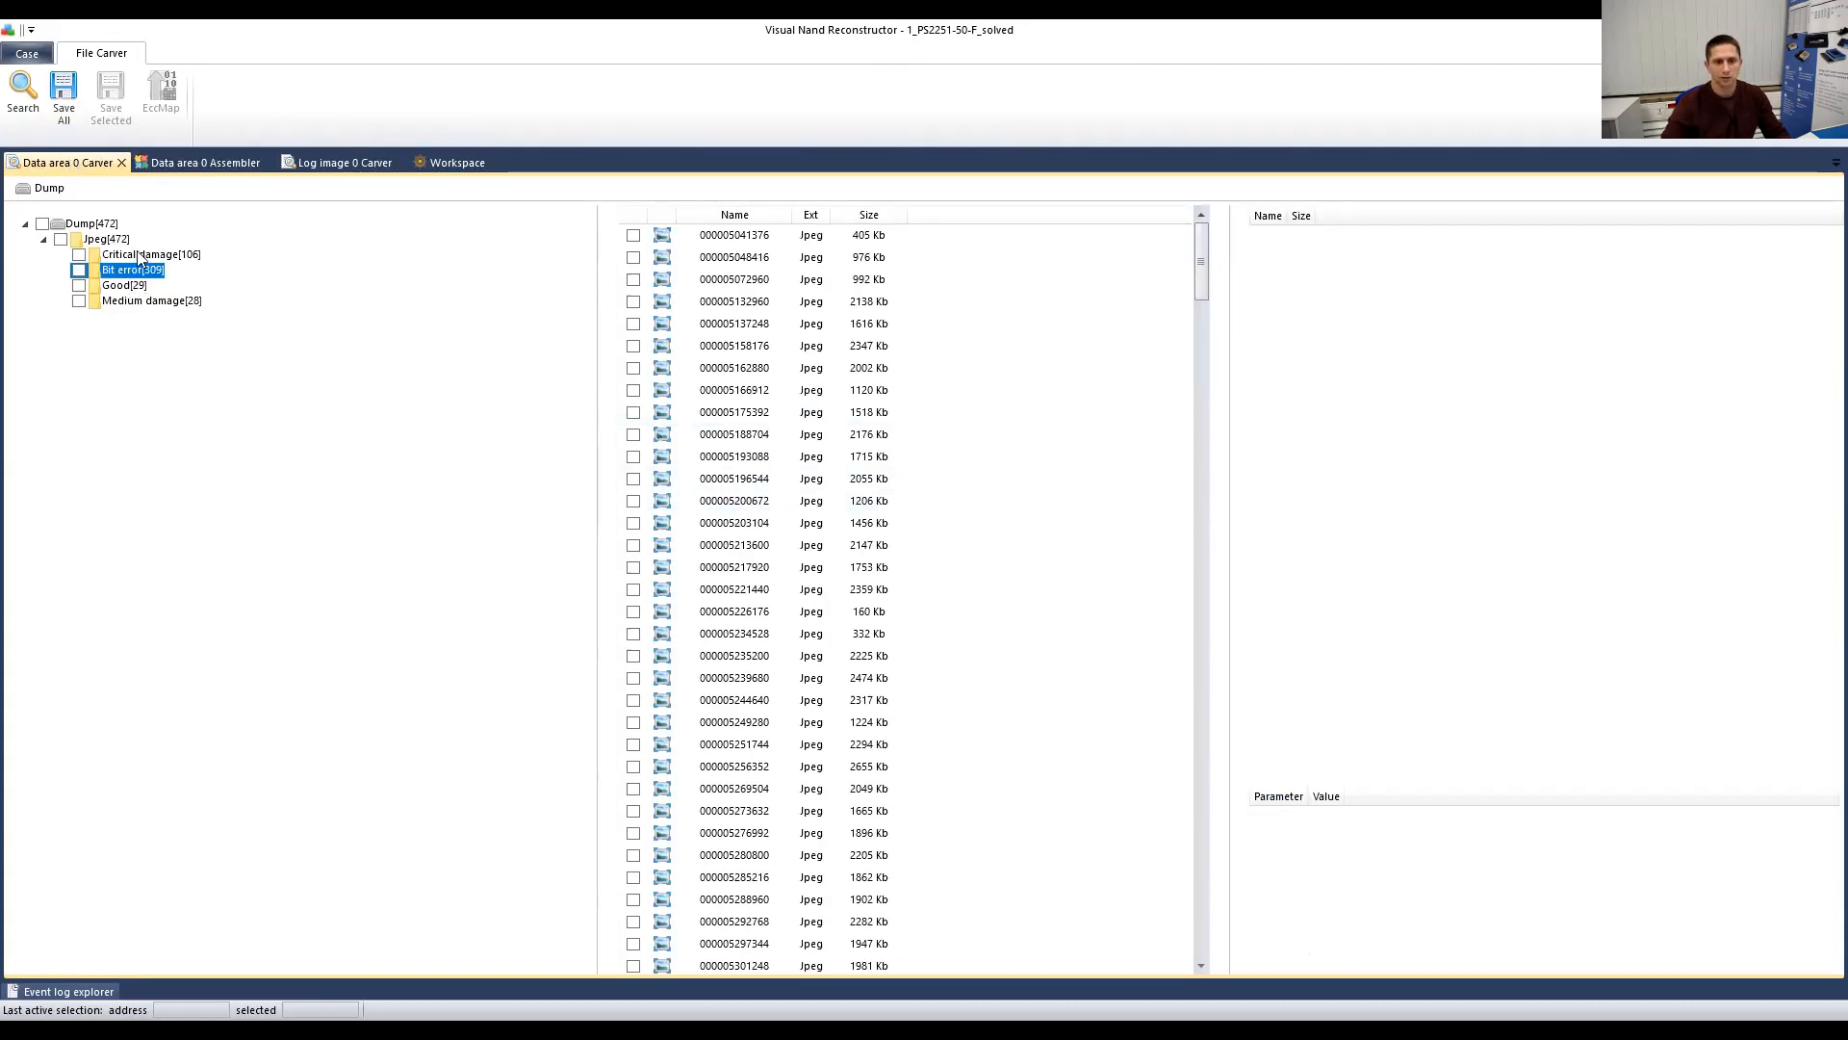
Step: Preview several JPEG files from the Good group carved from Data area 0
{"action": "left_click", "coordinate": [125, 285]}
{"action": "left_click", "coordinate": [768, 434]}
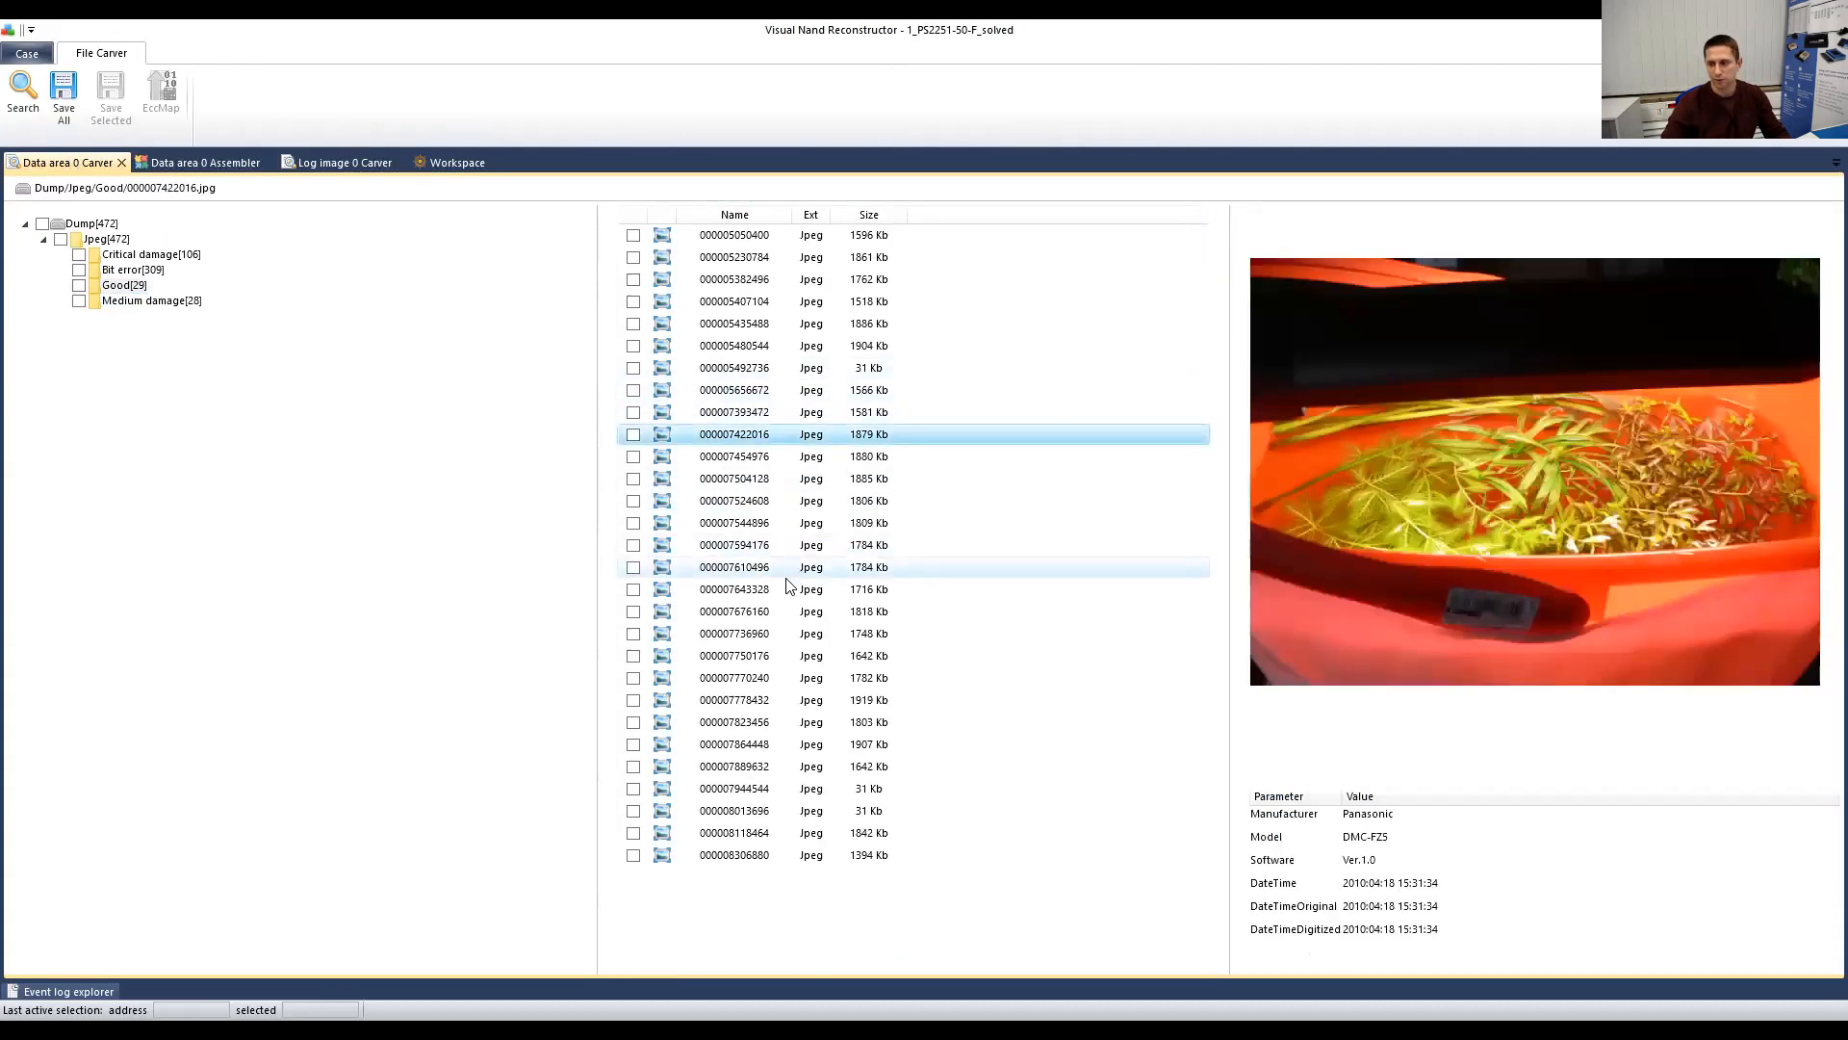
{"action": "left_click", "coordinate": [791, 567]}
{"action": "left_click", "coordinate": [809, 634]}
{"action": "left_click", "coordinate": [751, 744]}
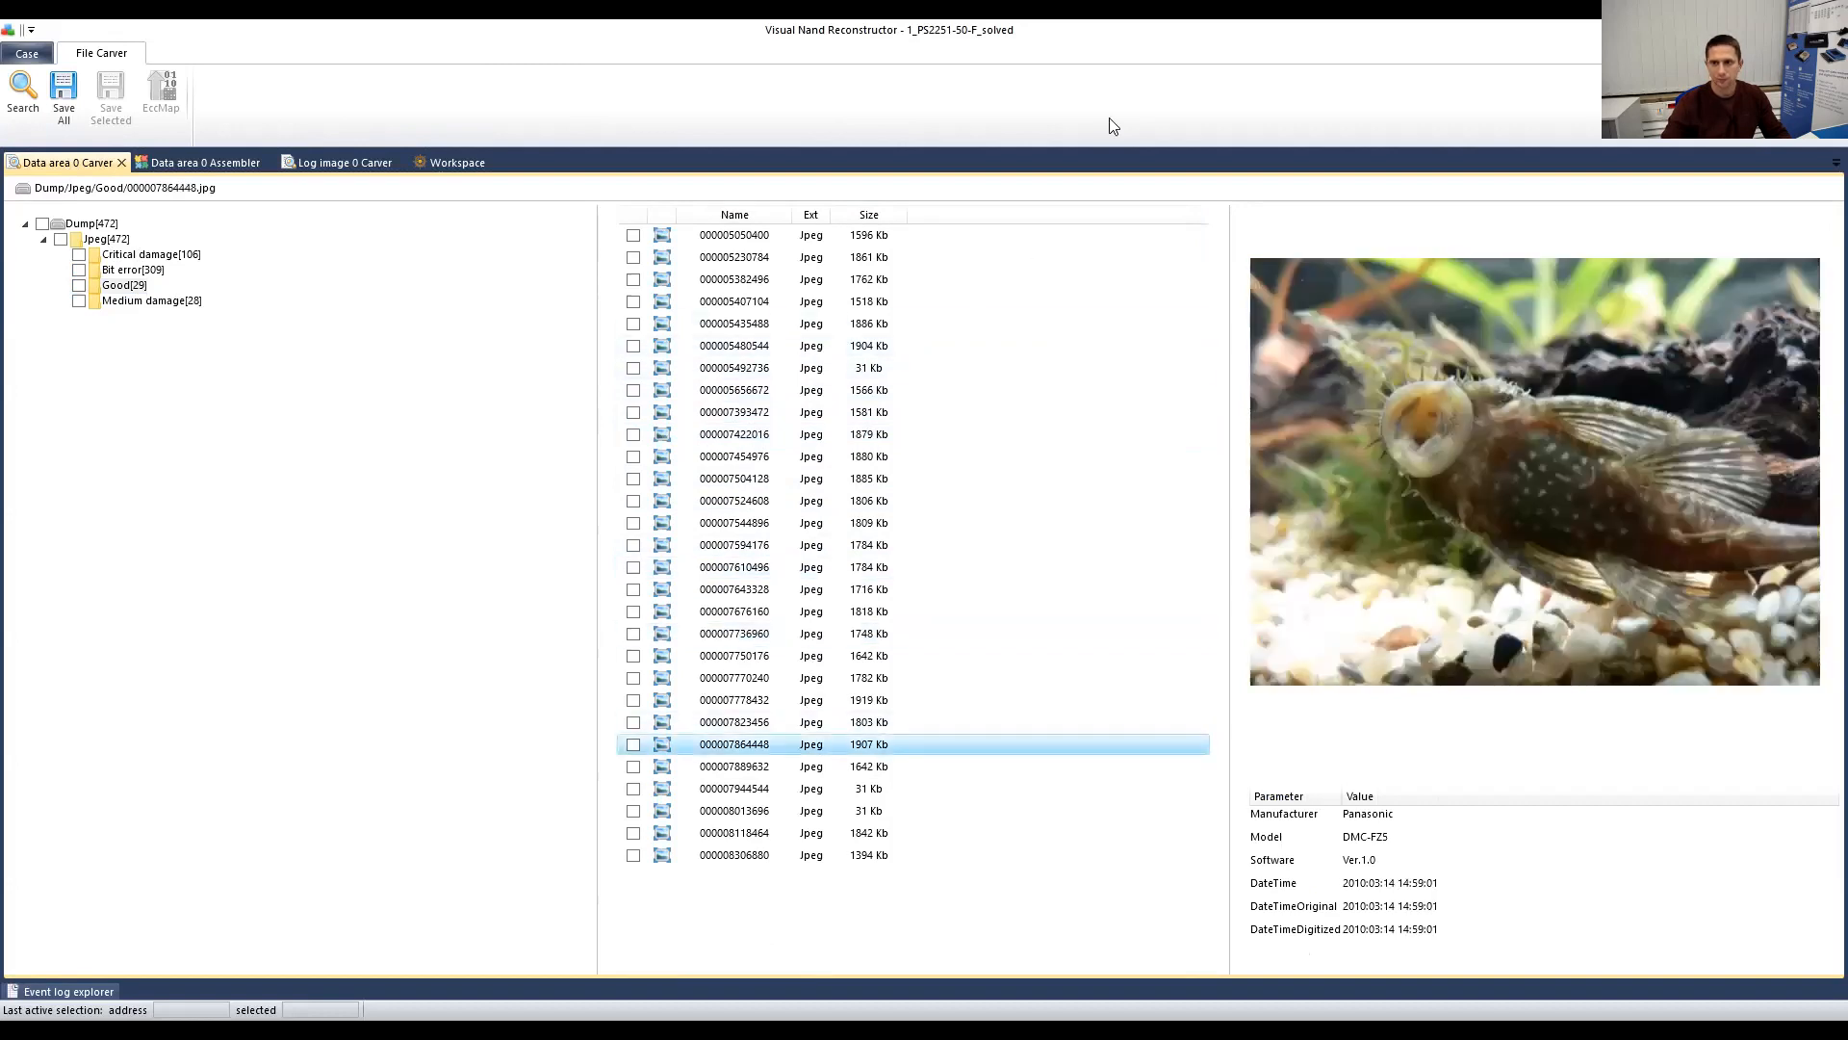
Step: Switch to the VNR 6.0 Toshiba - 2 case and inspect the workspace's XOR, ECC and Data area elements
{"action": "left_click", "coordinate": [1063, 78]}
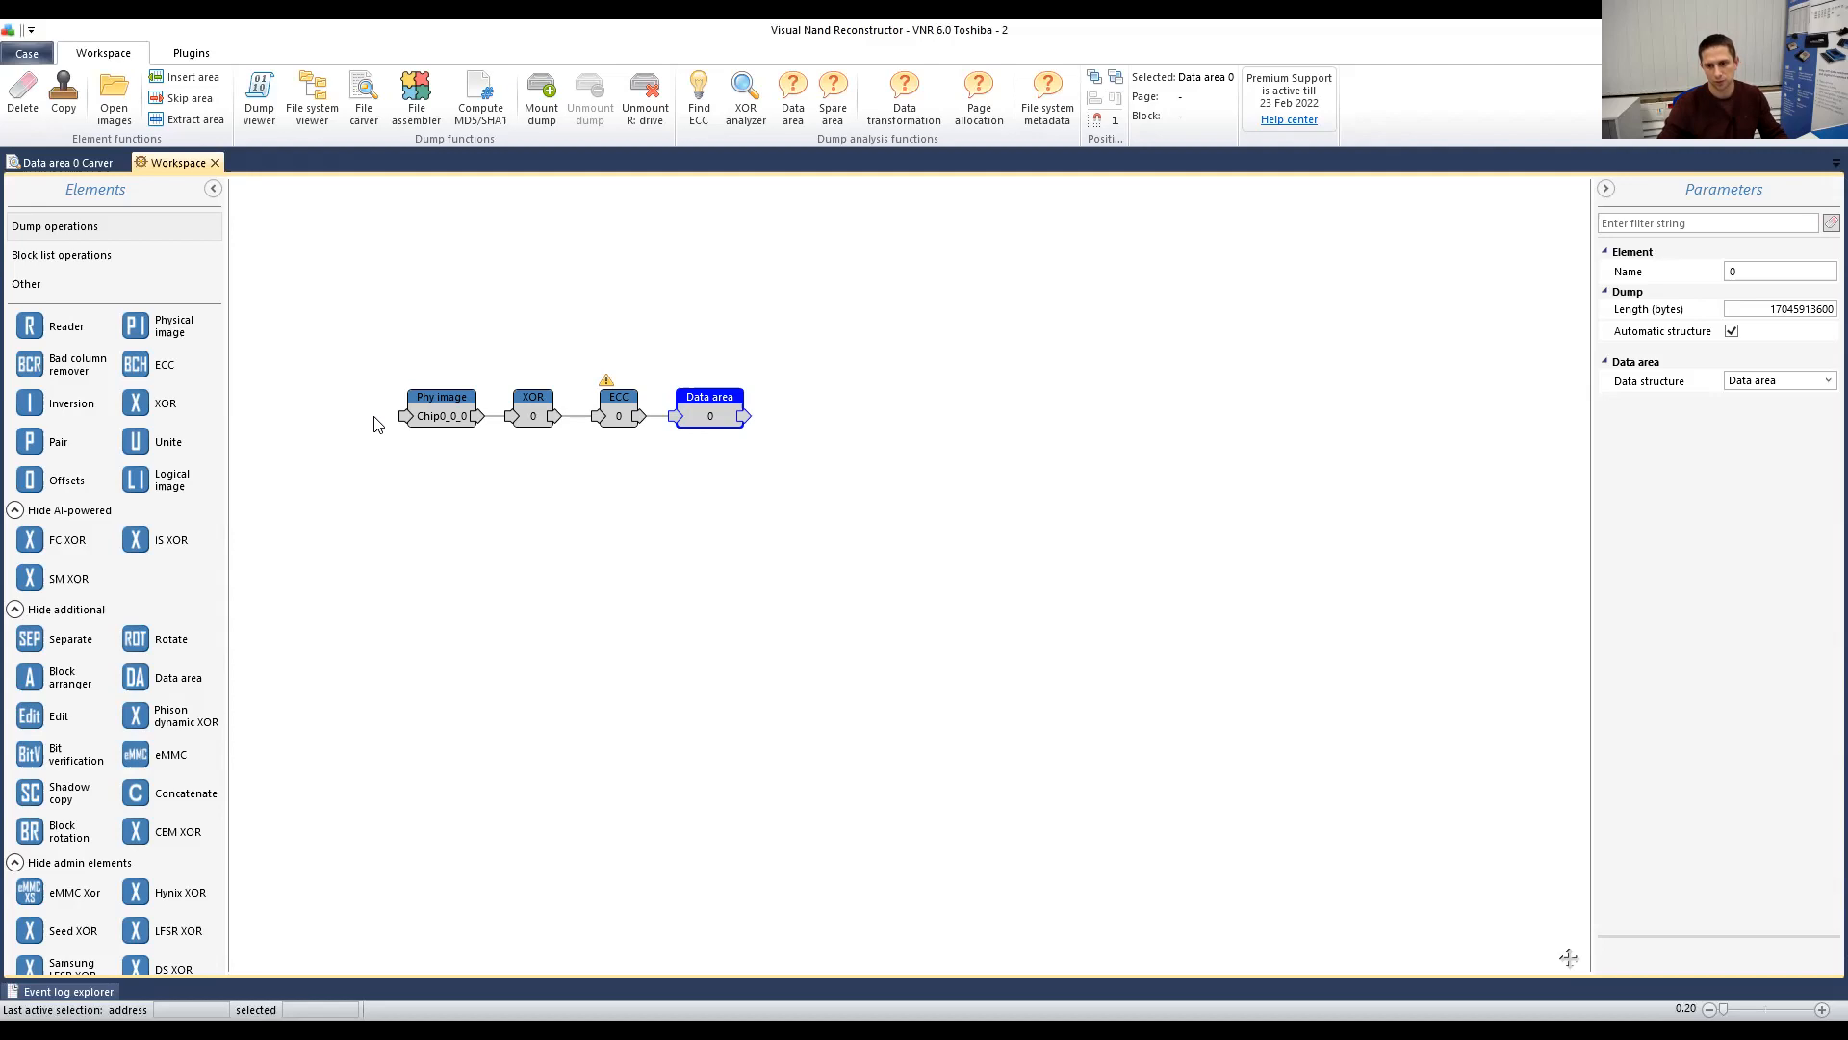
{"action": "left_click", "coordinate": [529, 415]}
{"action": "left_click", "coordinate": [617, 416]}
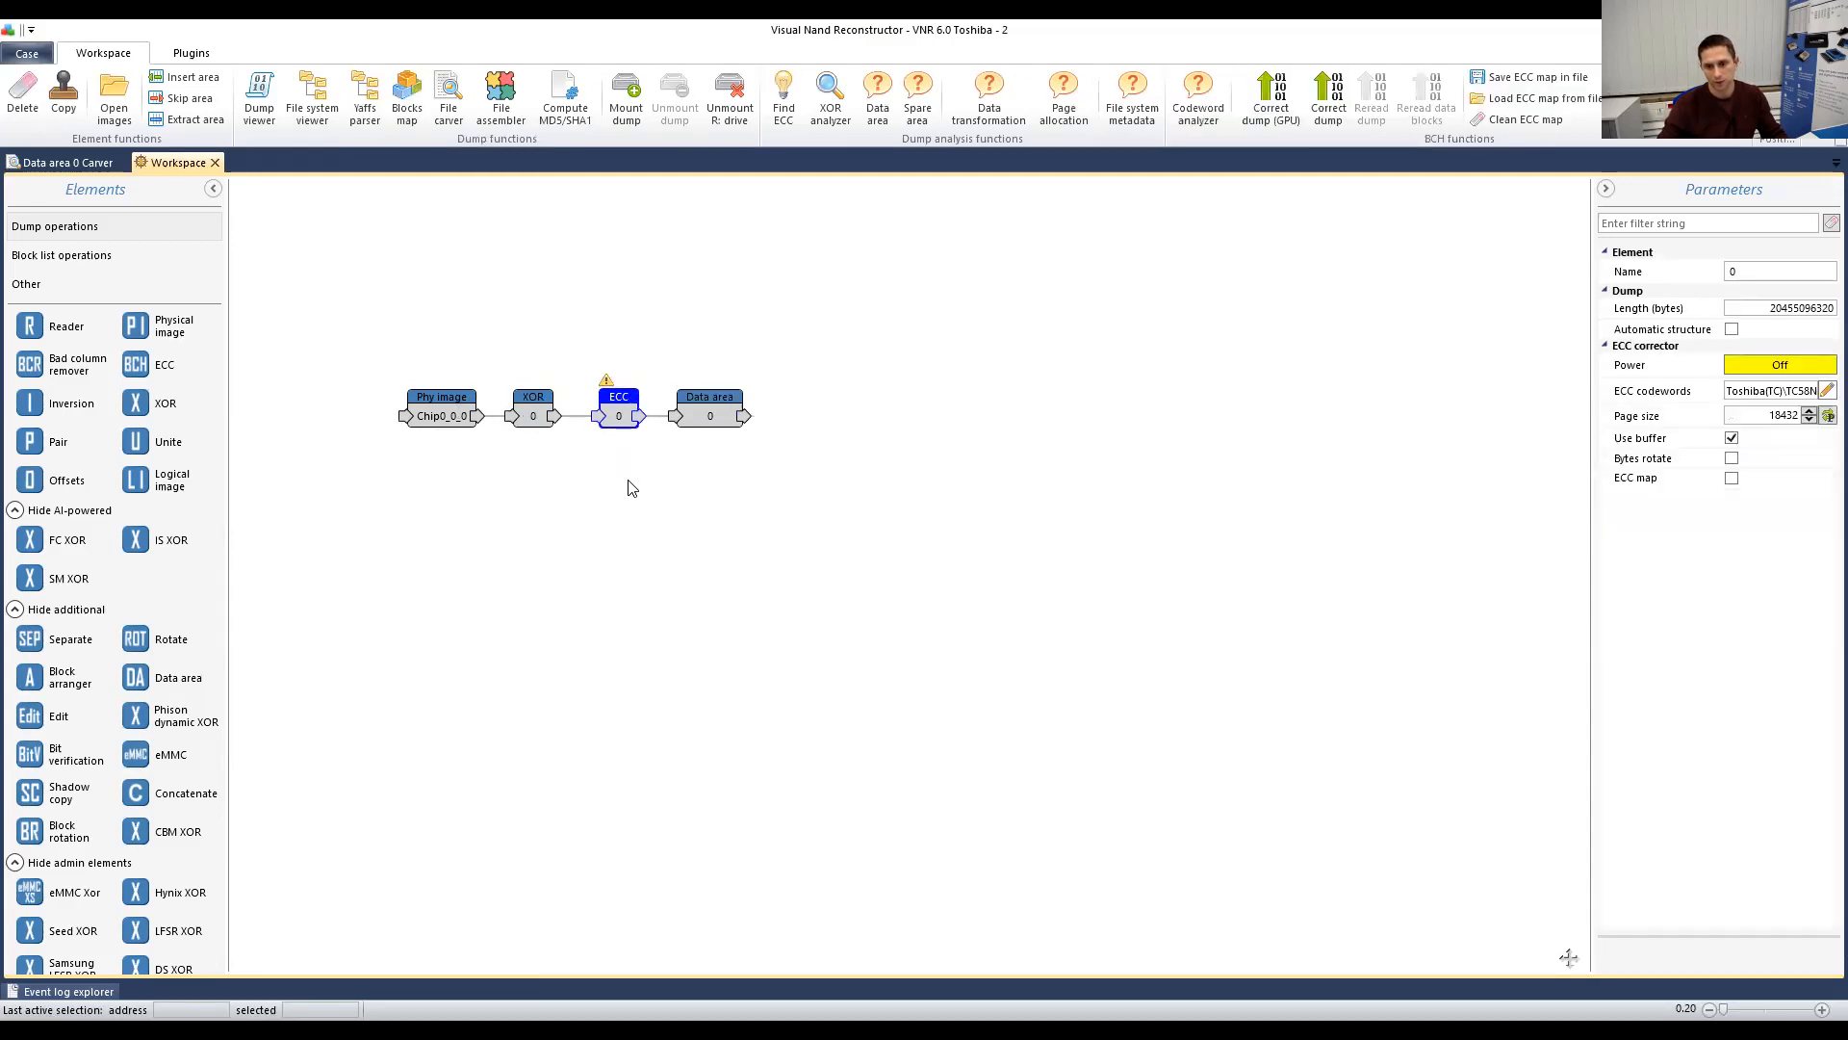
{"action": "left_click", "coordinate": [708, 416]}
{"action": "left_click_drag", "start_coordinate": [721, 411], "coordinate": [717, 414]}
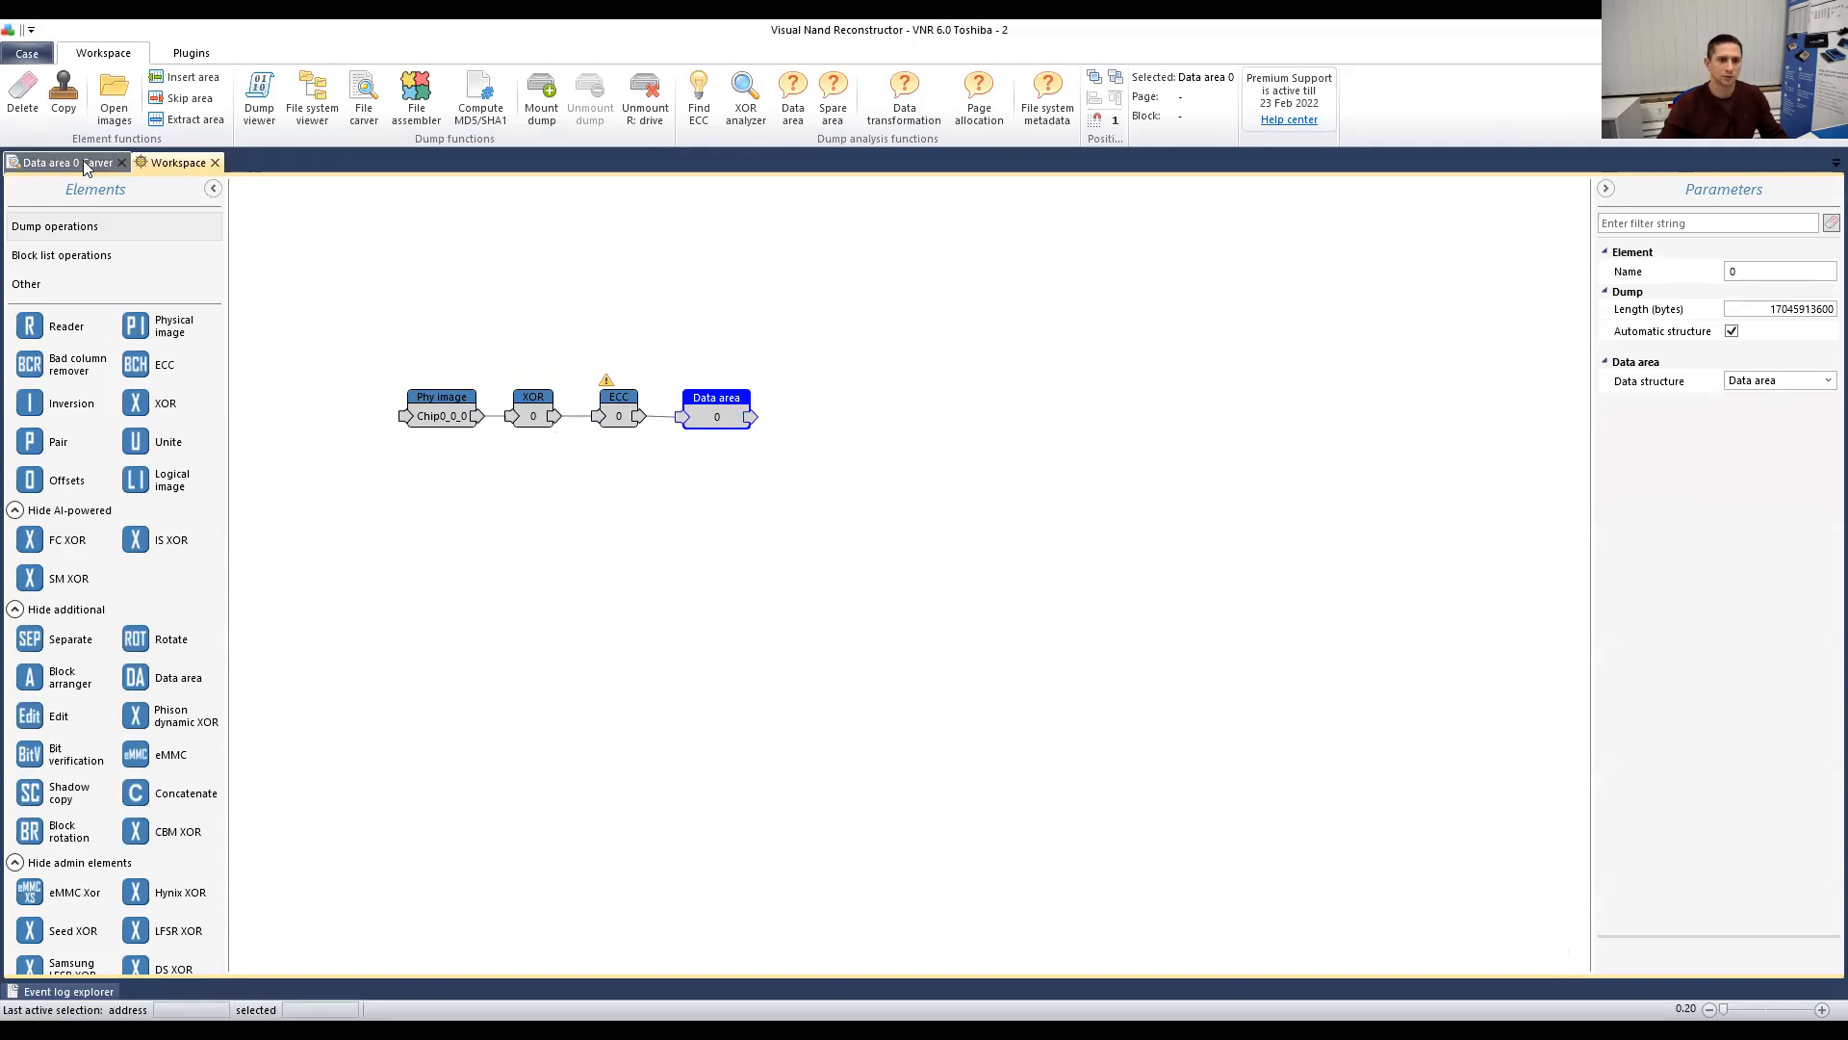
{"action": "left_click_drag", "start_coordinate": [720, 420], "coordinate": [714, 417]}
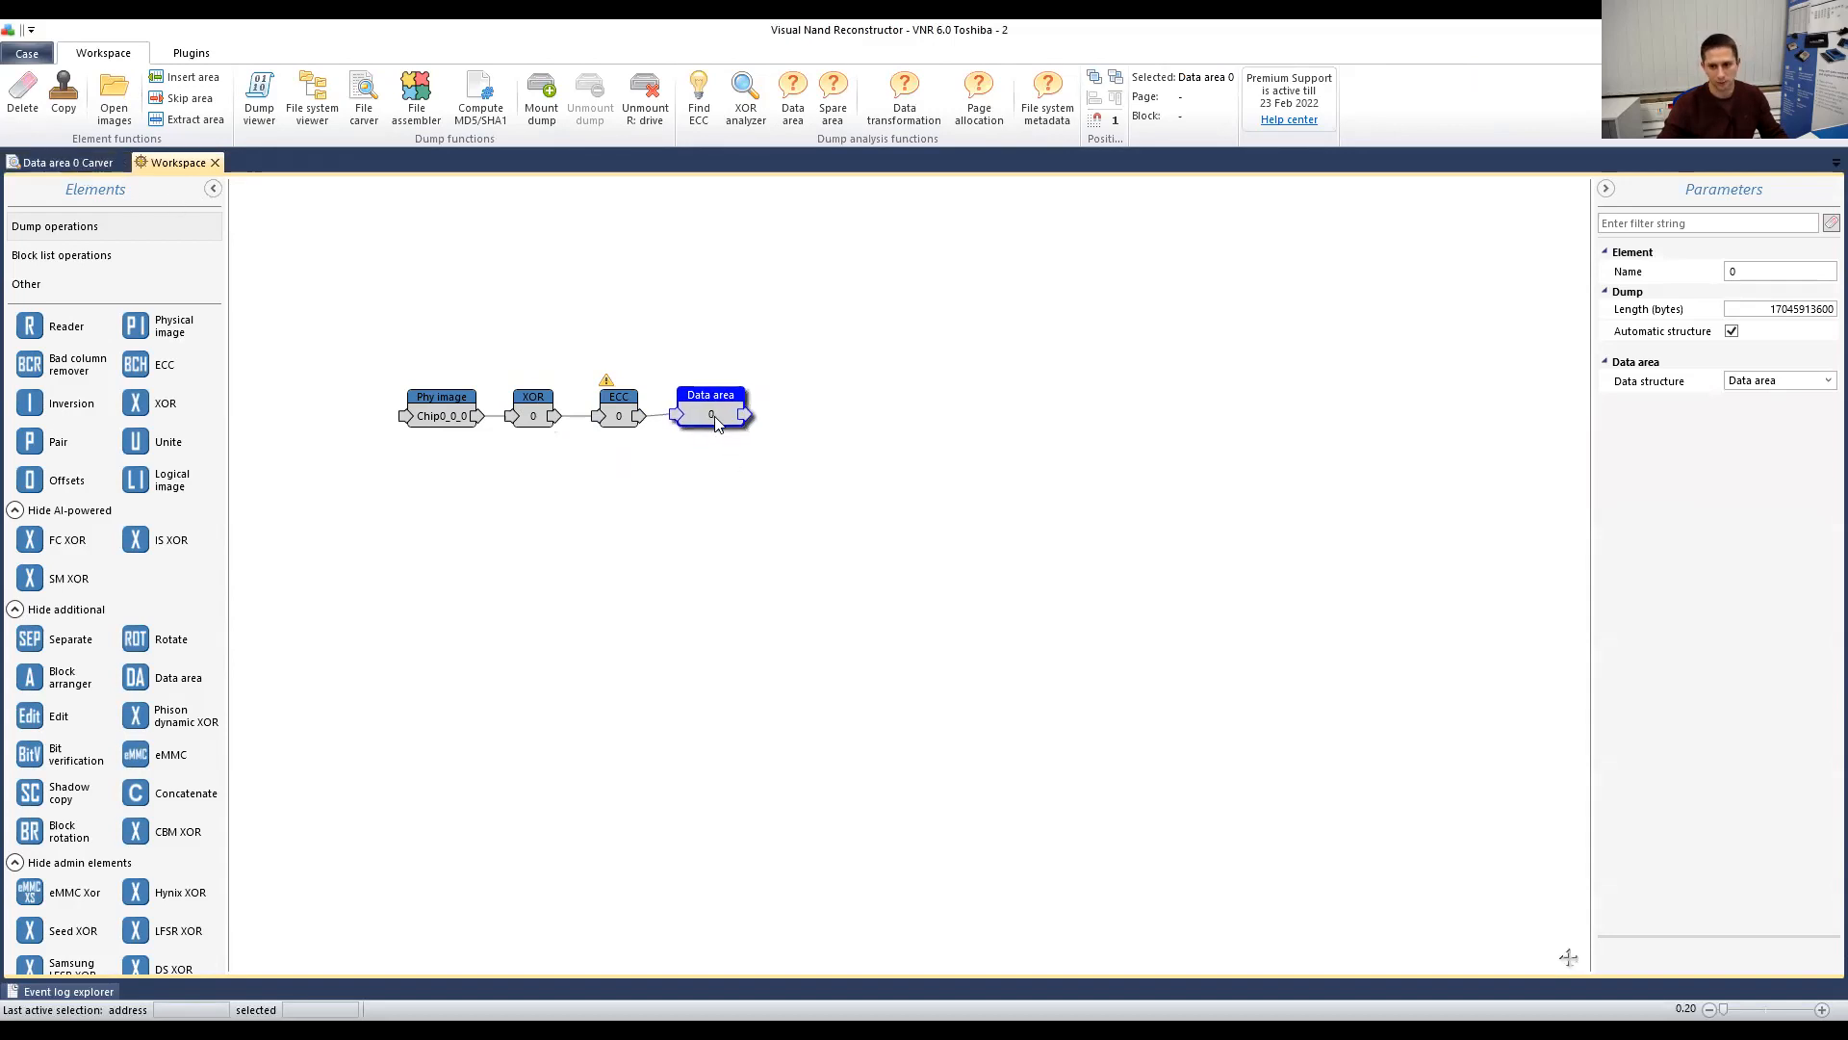
Step: Examine the Toshiba case's carved JPEG groups and preview several files from the Good group
{"action": "left_click", "coordinate": [85, 162]}
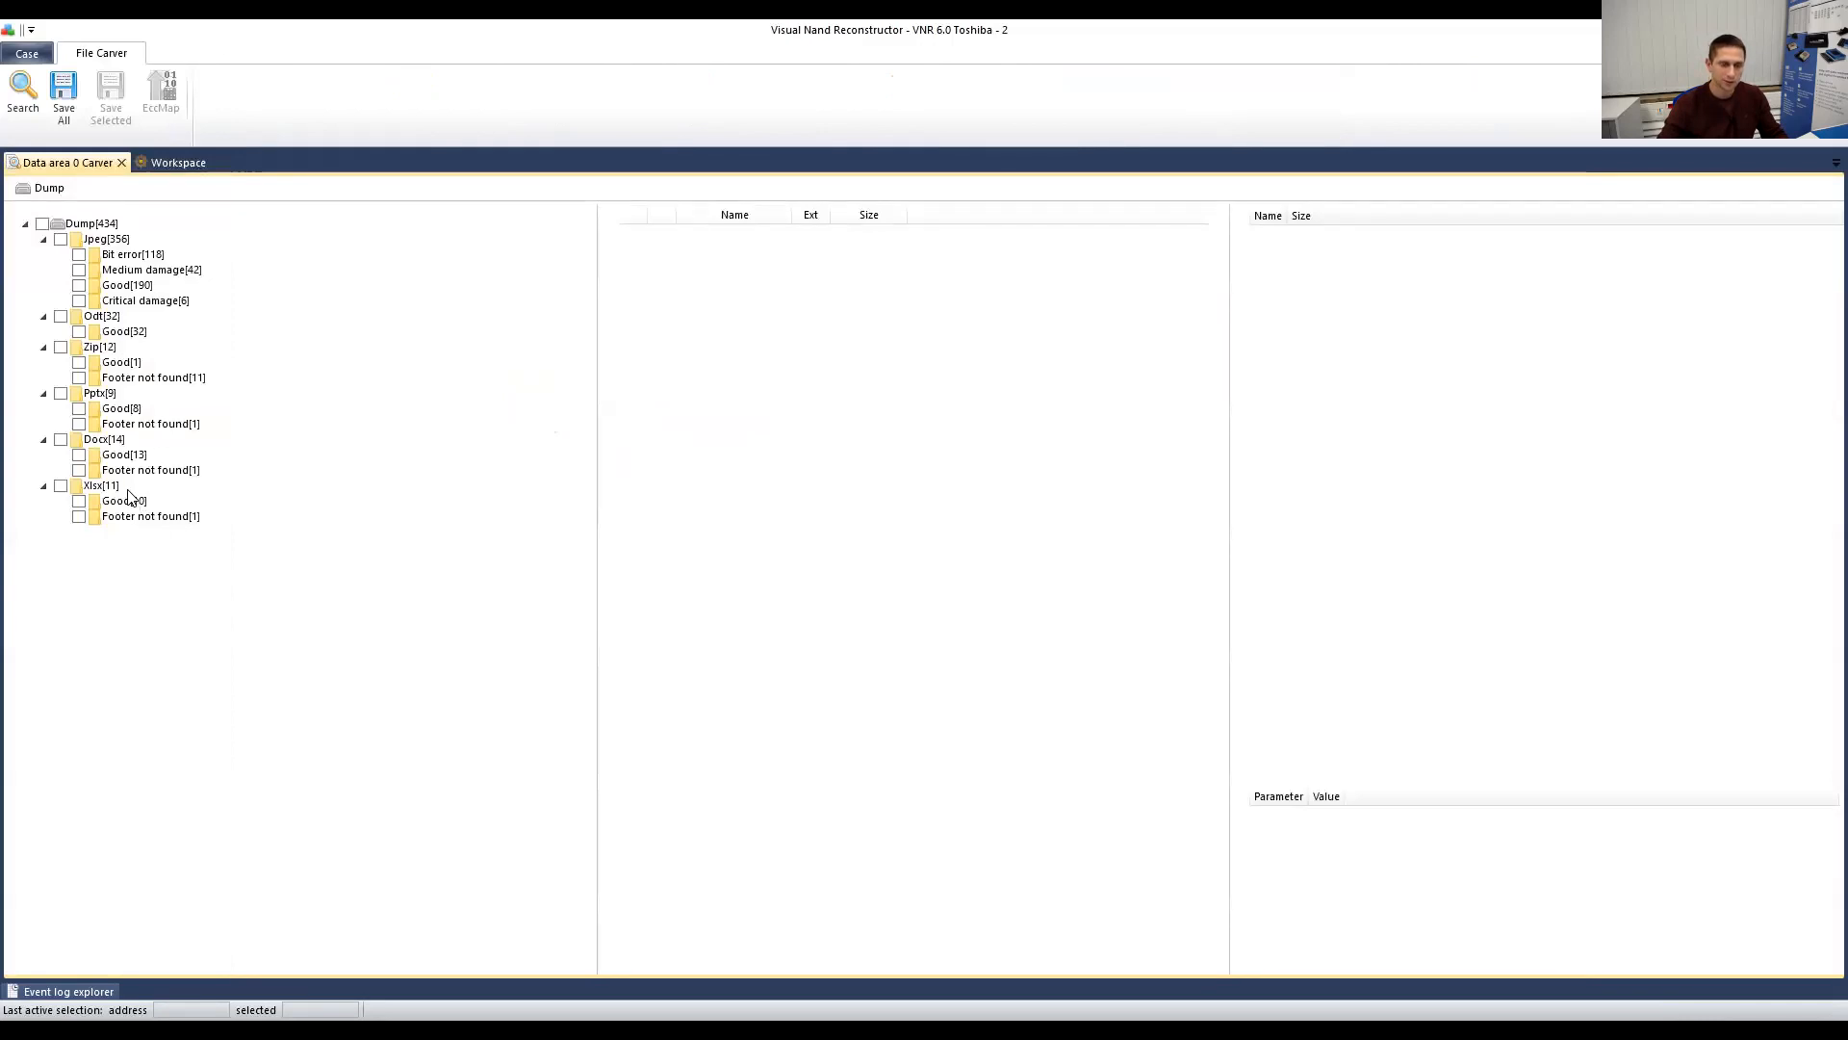
{"action": "left_click", "coordinate": [111, 240]}
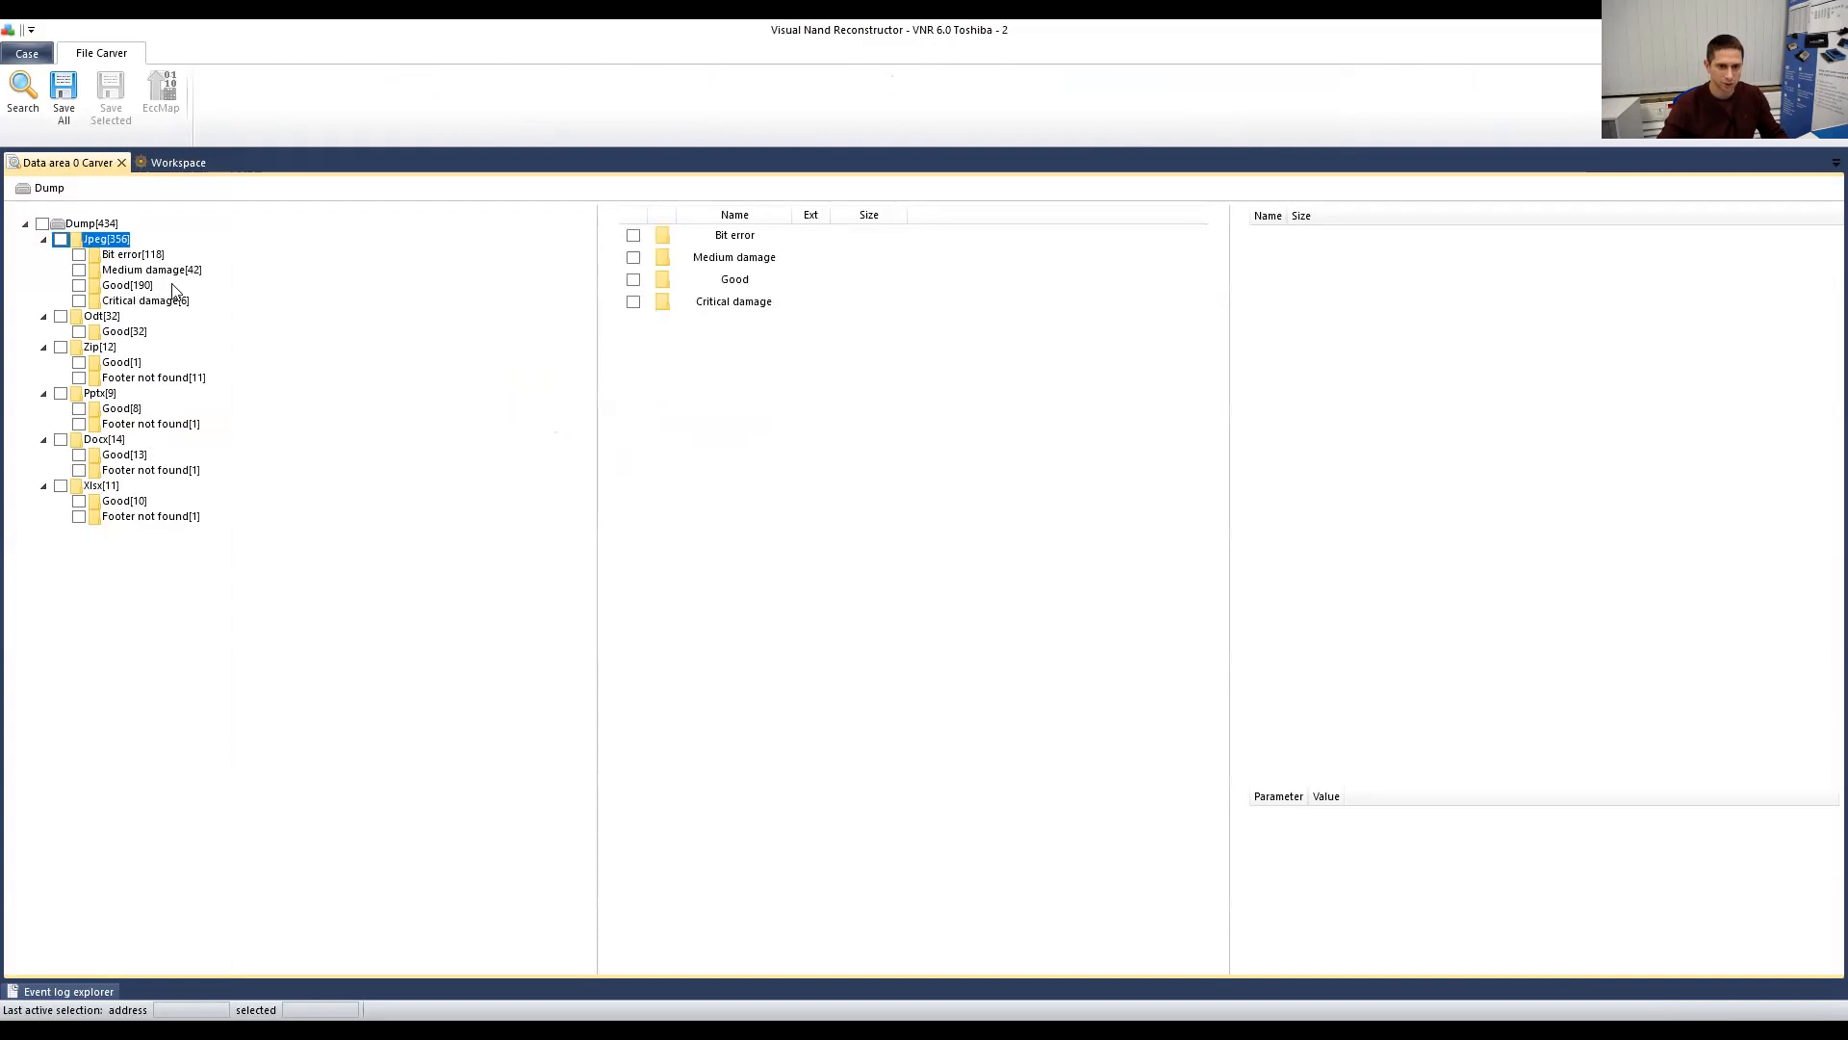
{"action": "left_click", "coordinate": [128, 288]}
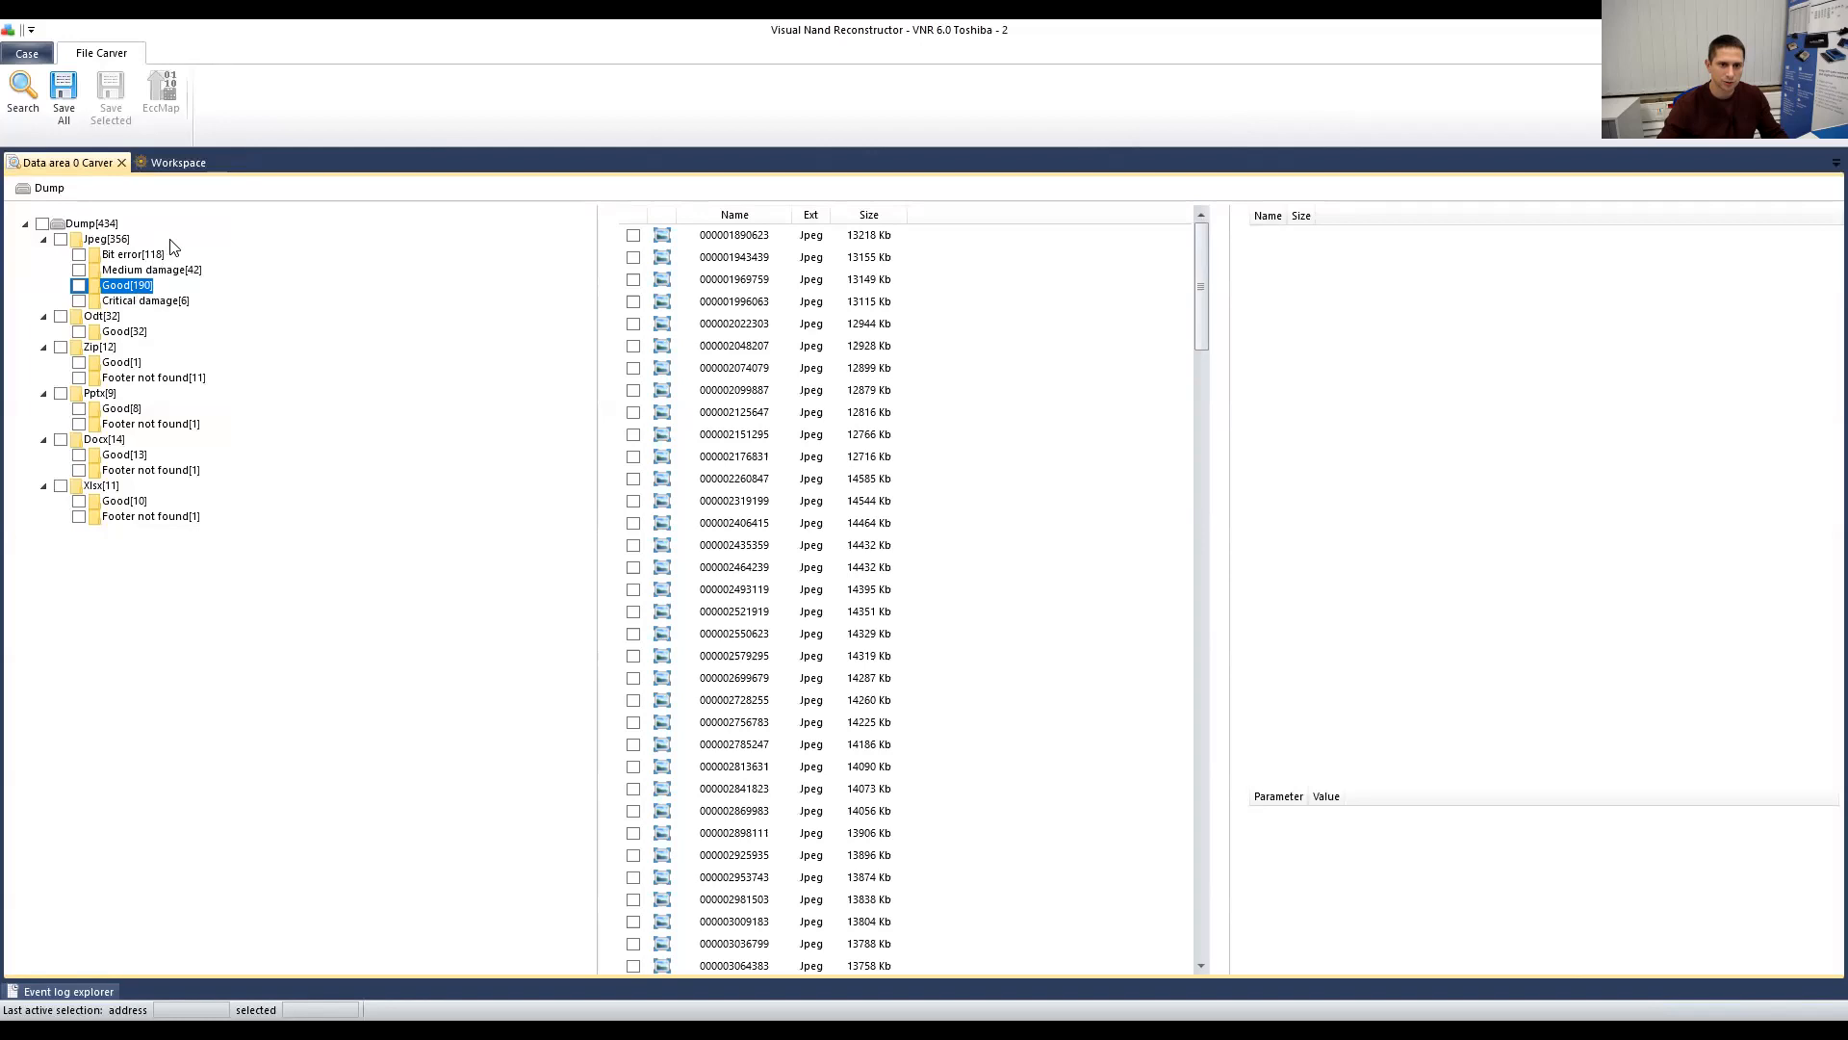
{"action": "left_click", "coordinate": [760, 348]}
{"action": "left_click", "coordinate": [811, 505]}
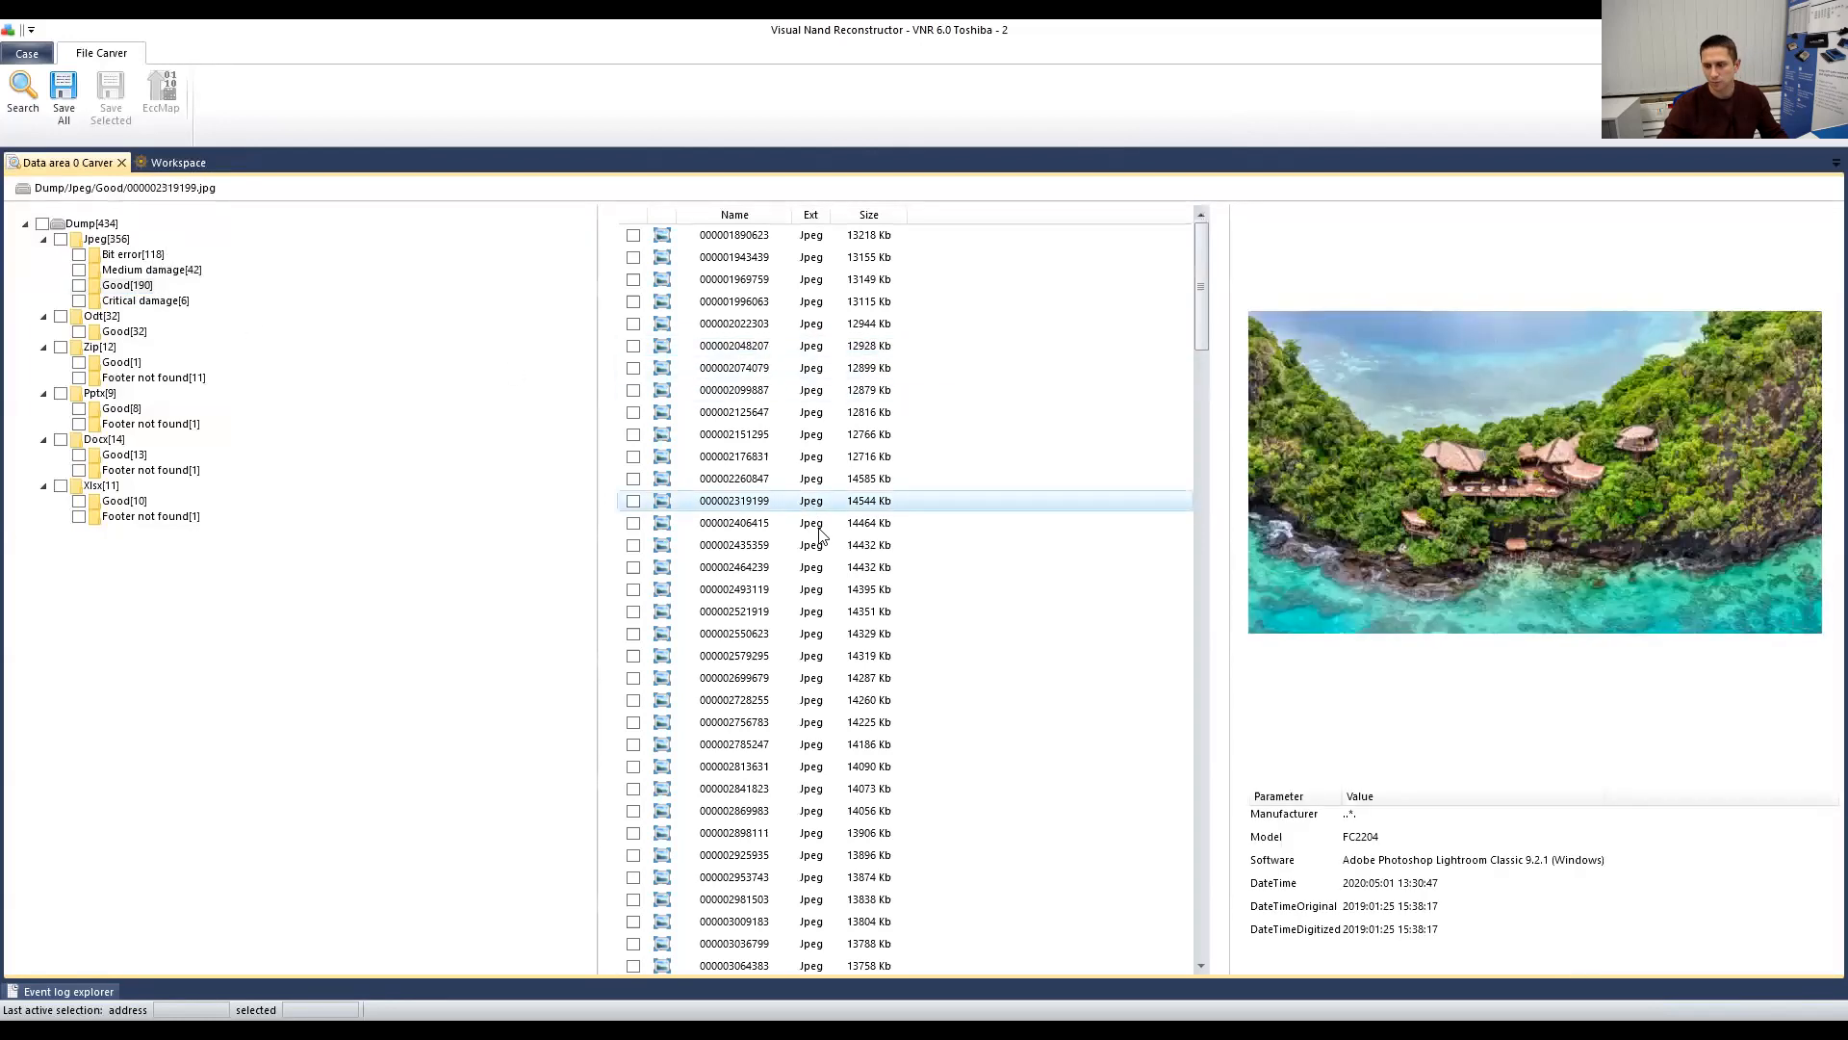
{"action": "left_click", "coordinate": [815, 681]}
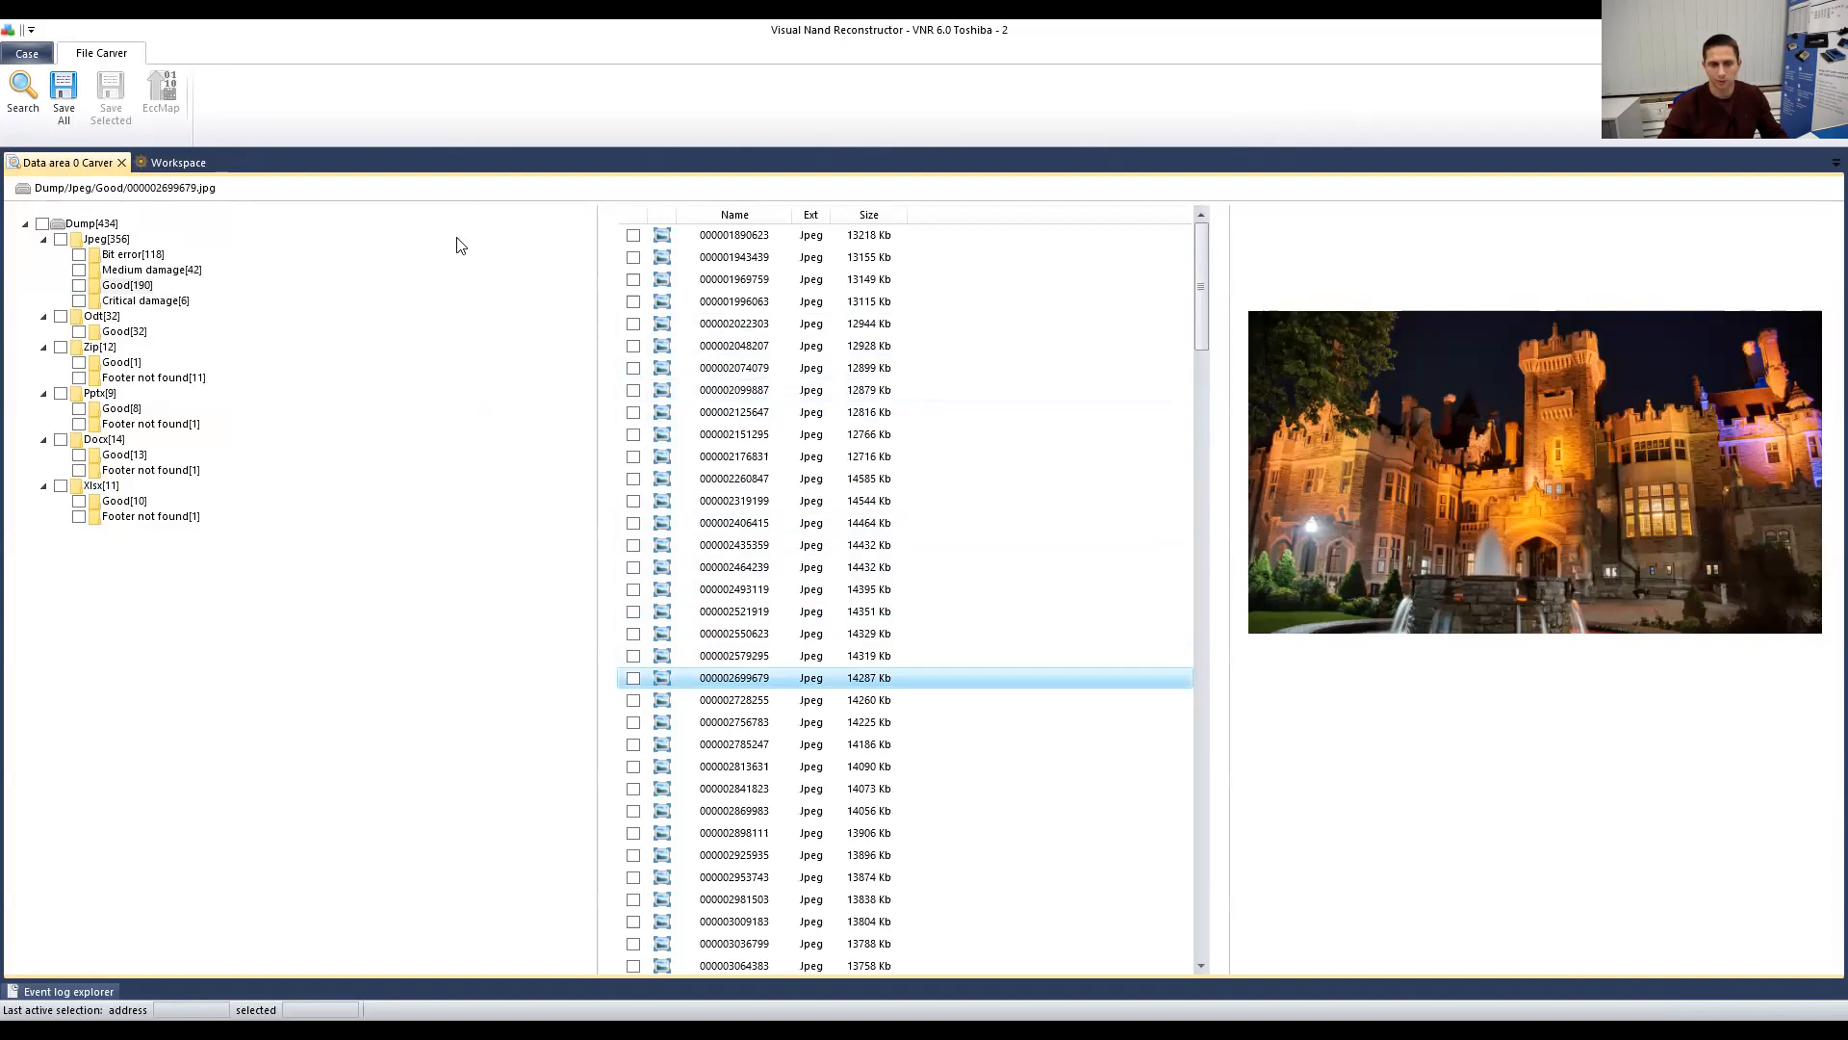
Step: Open the File assembler for the Toshiba case's Data area 0 and load the saved state Assembler results-Data-area-0.xml
{"action": "left_click", "coordinate": [183, 162]}
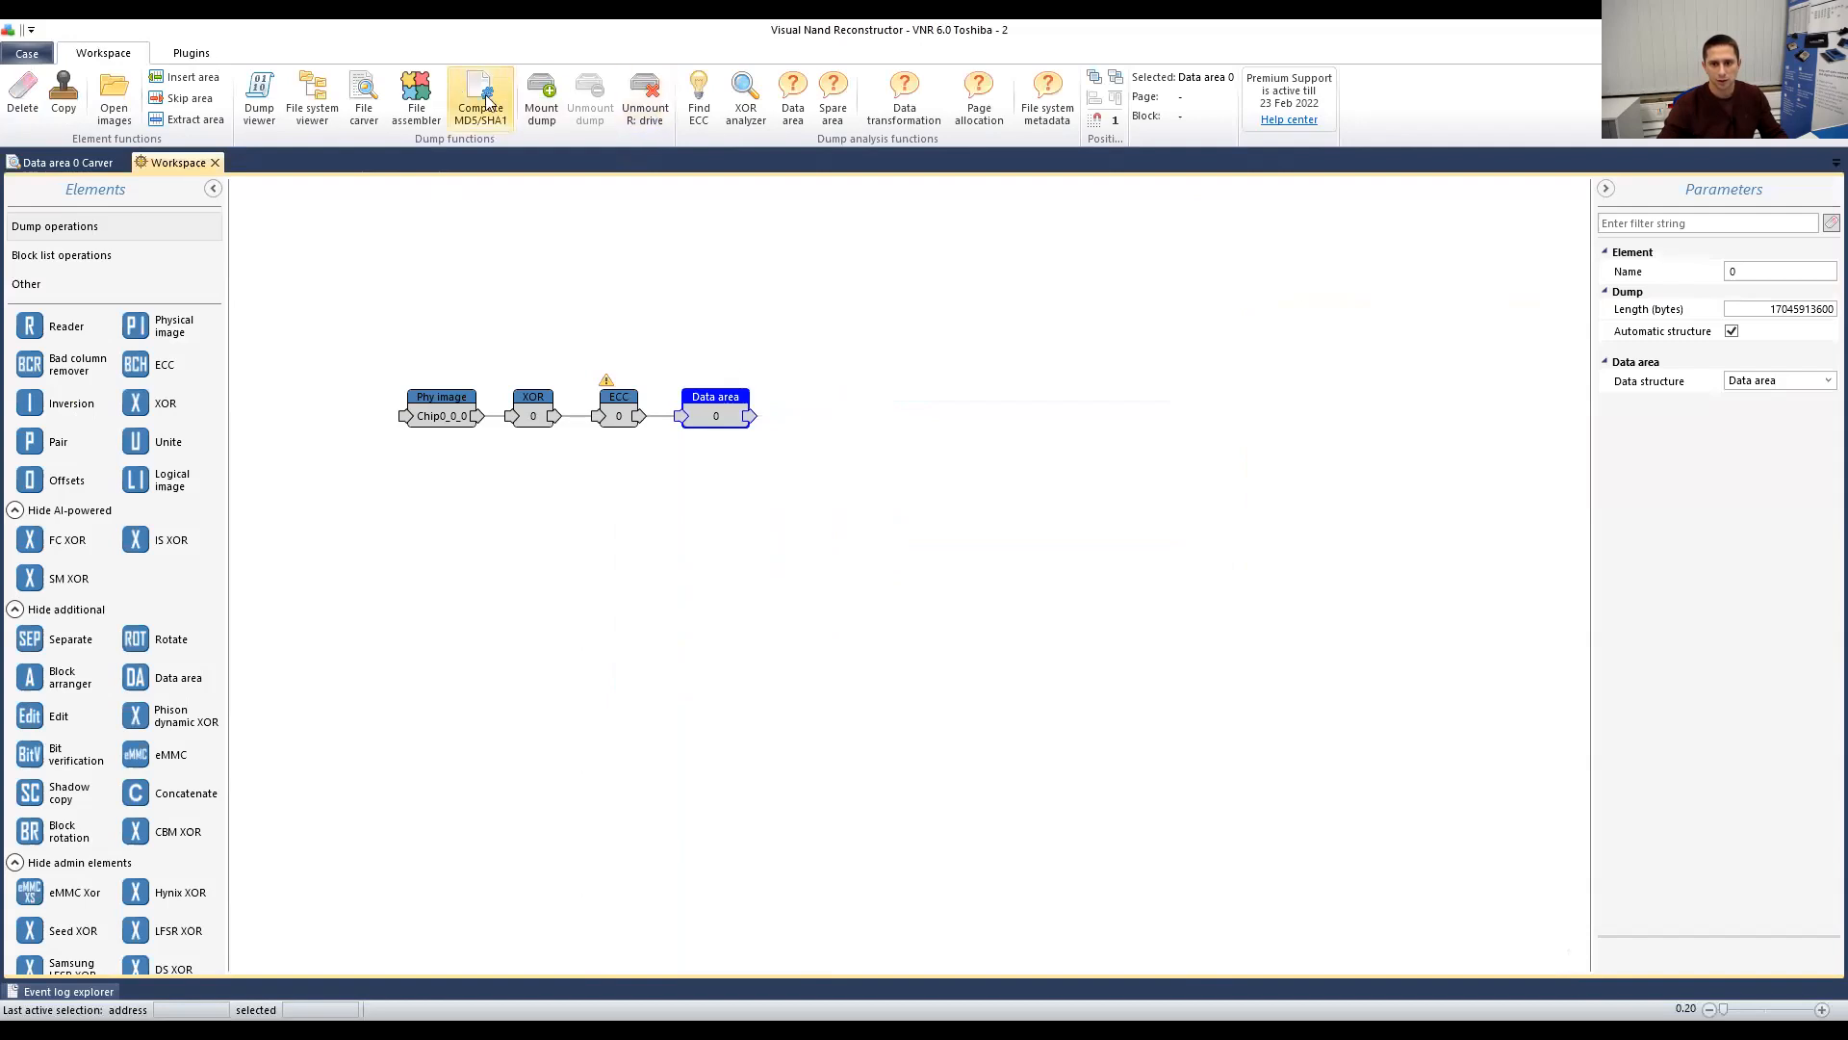
{"action": "left_click", "coordinate": [425, 96]}
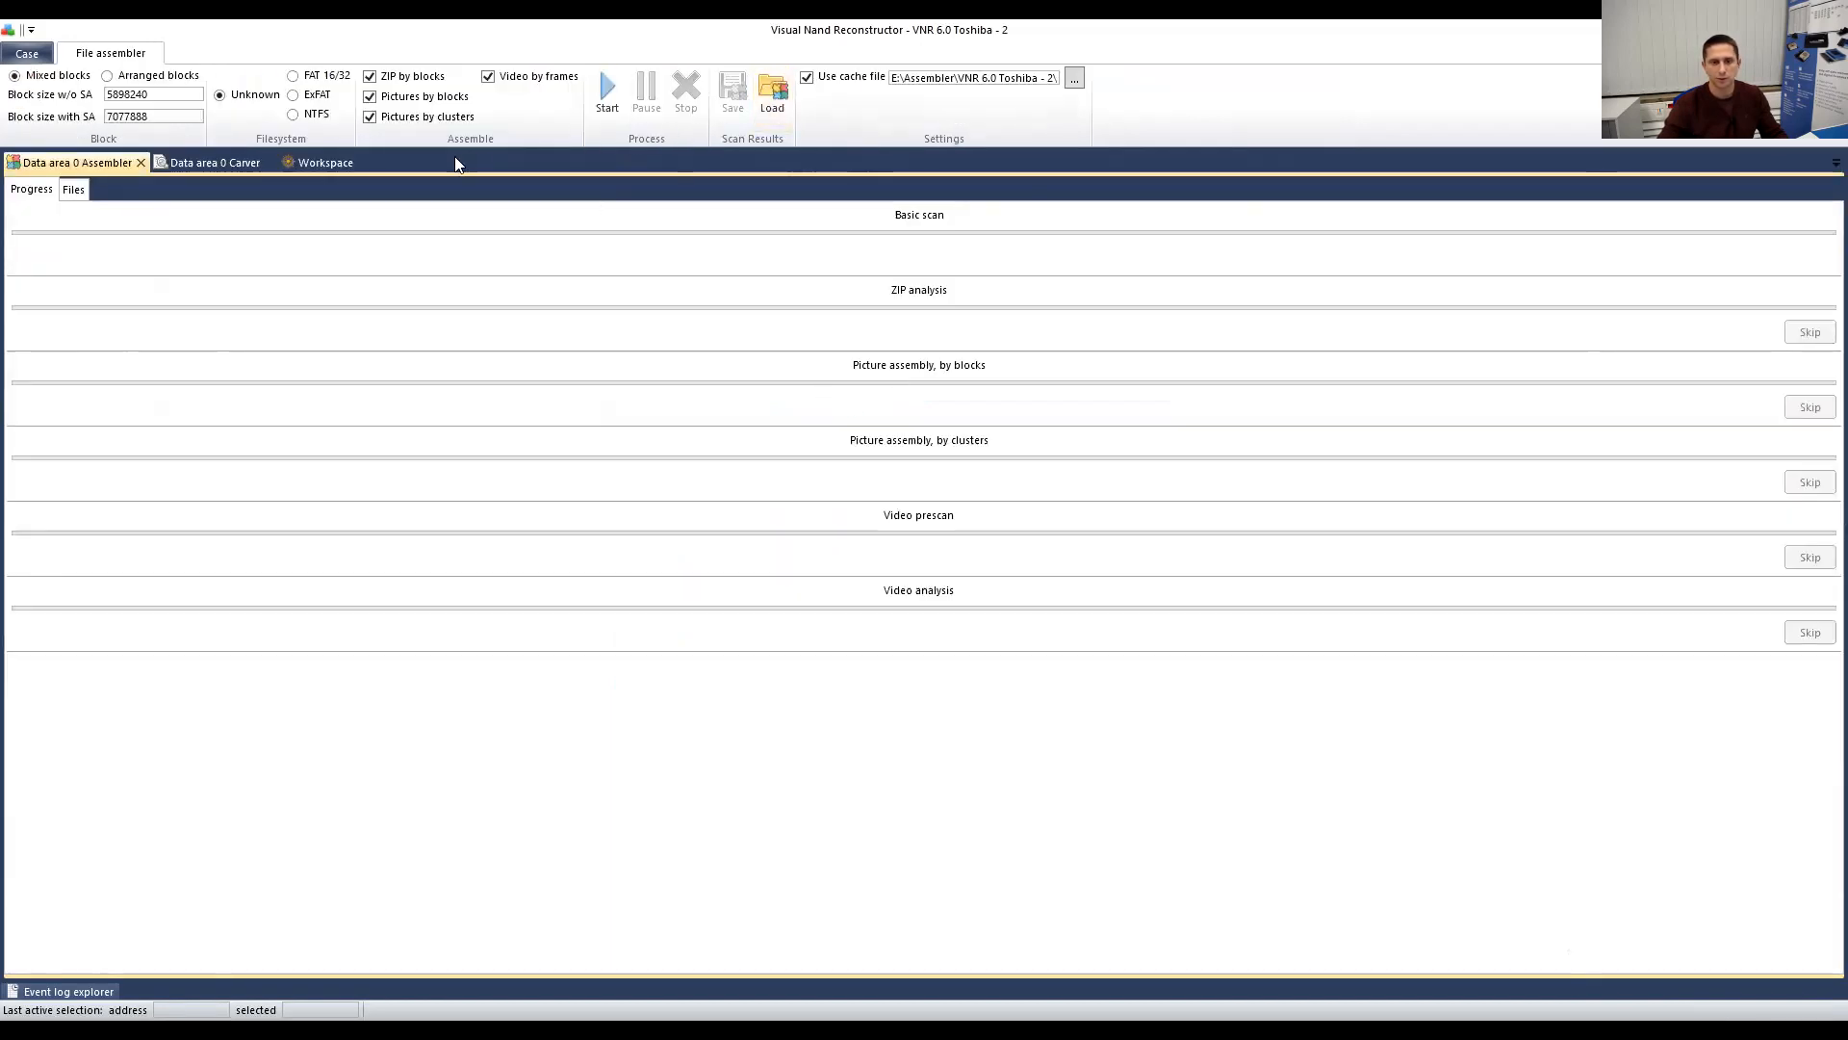
{"action": "left_click", "coordinate": [335, 164]}
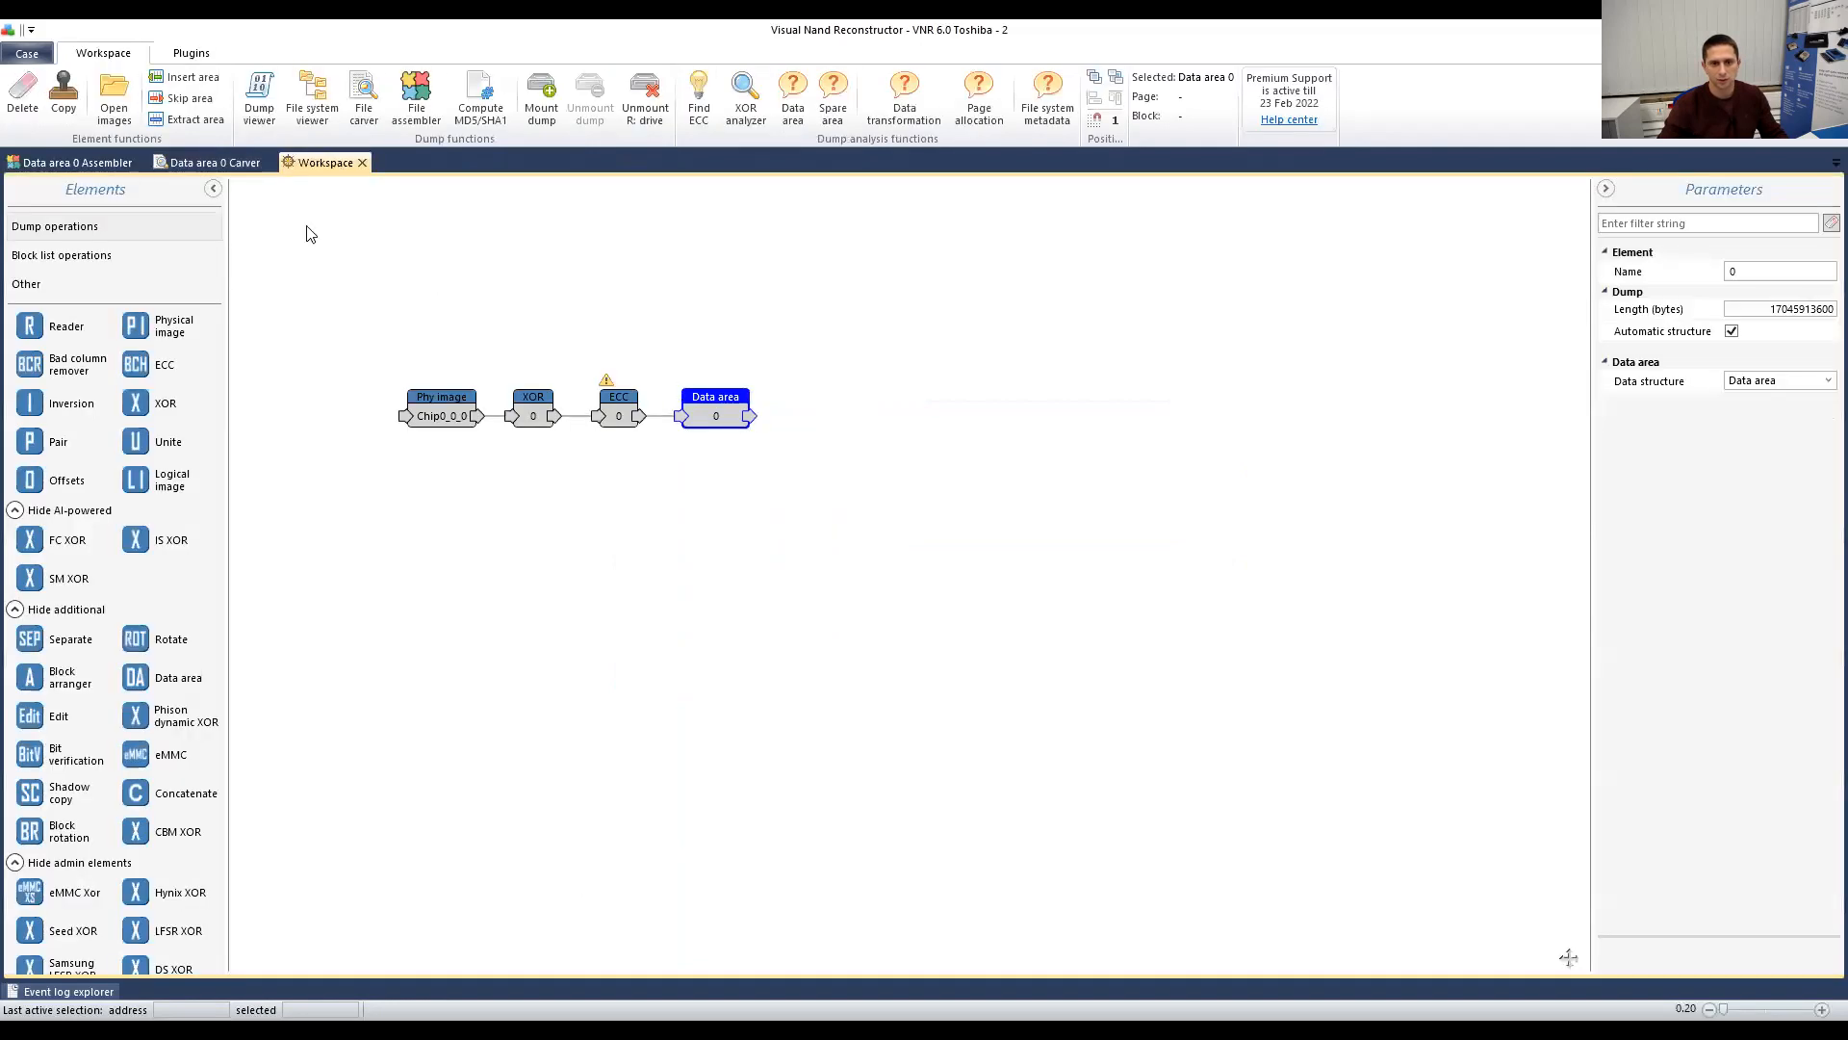
{"action": "left_click", "coordinate": [64, 163]}
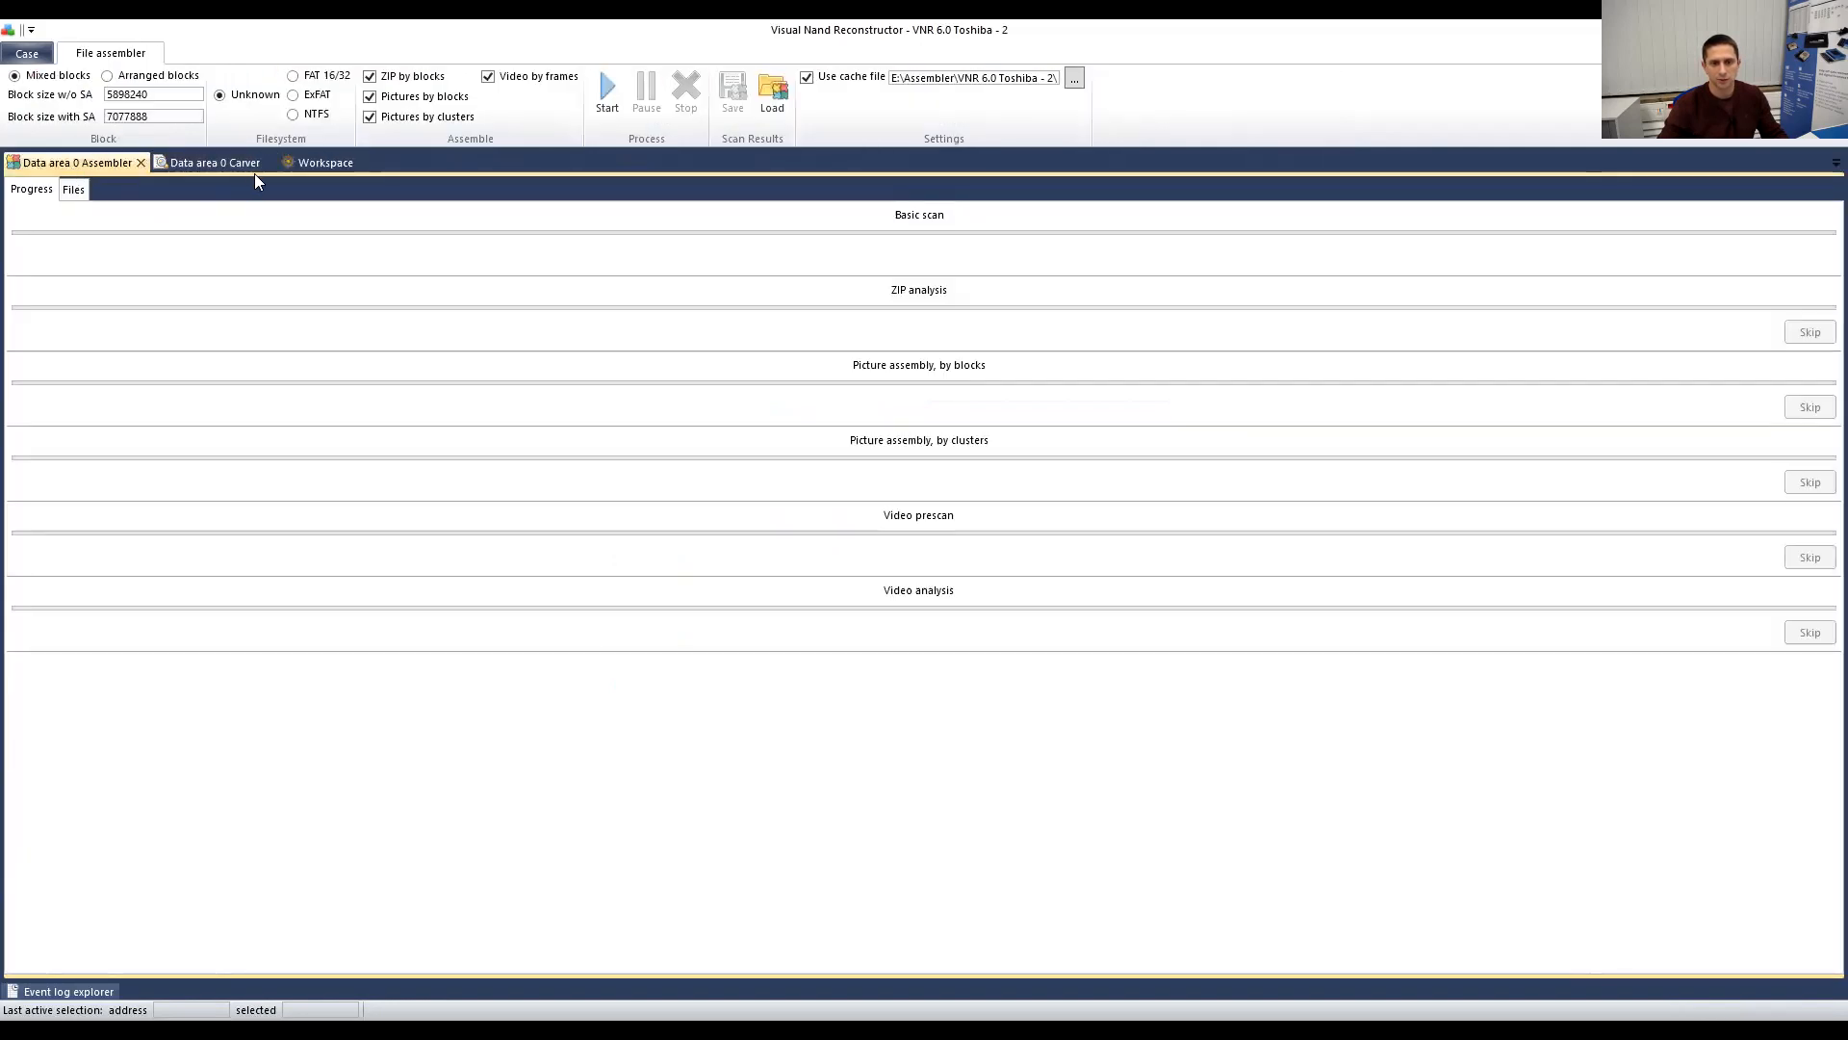
{"action": "left_click", "coordinate": [776, 93]}
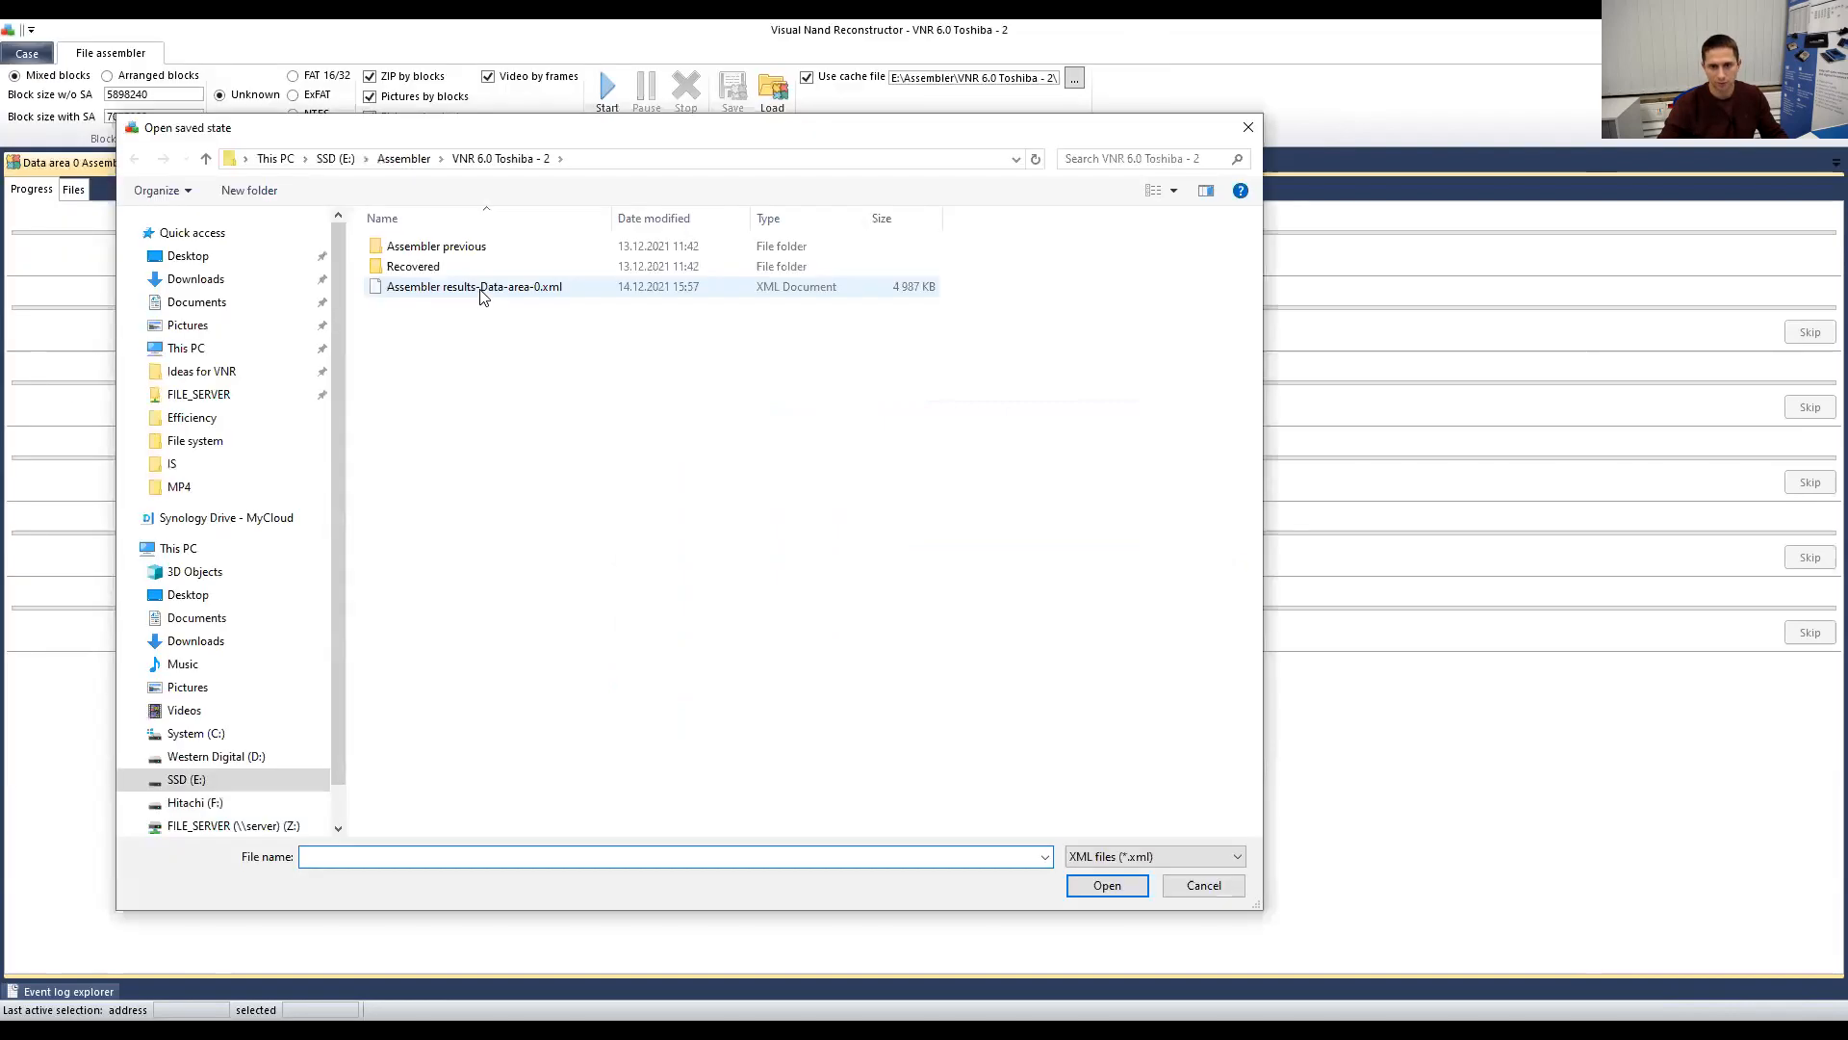
{"action": "left_click", "coordinate": [484, 287]}
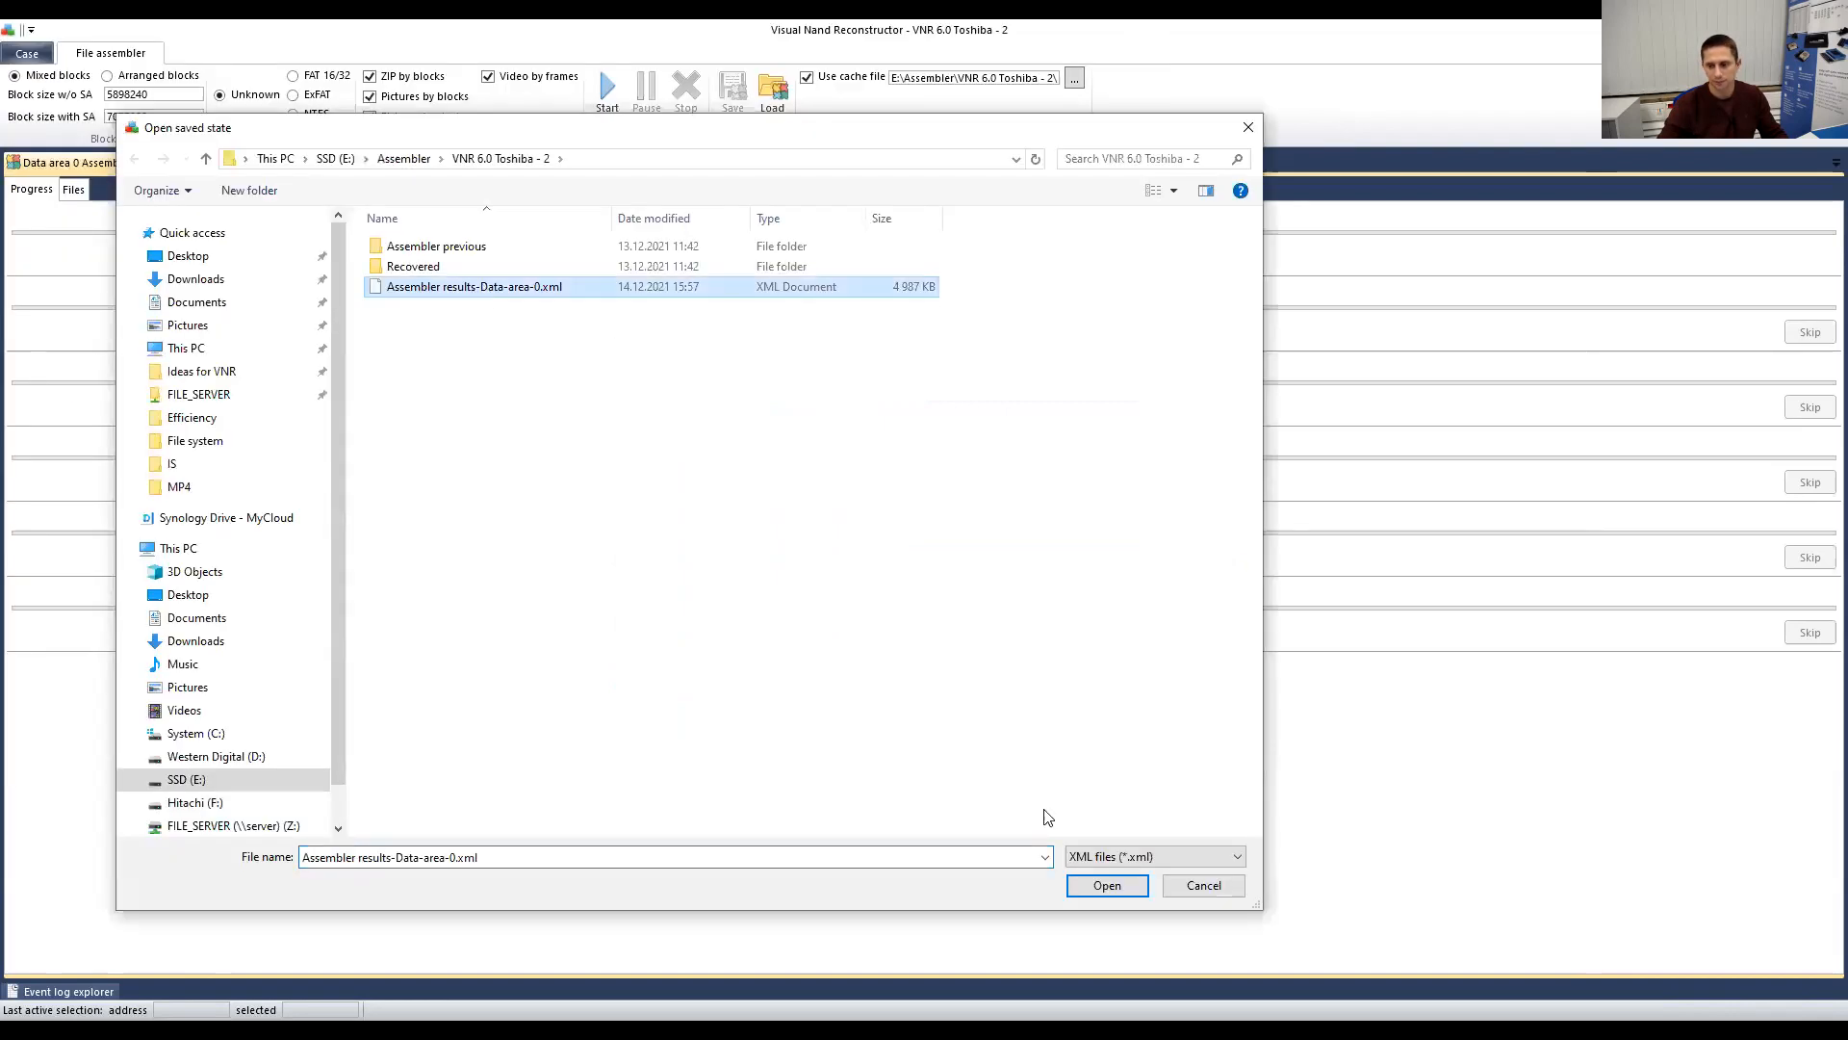
{"action": "left_click", "coordinate": [1107, 887]}
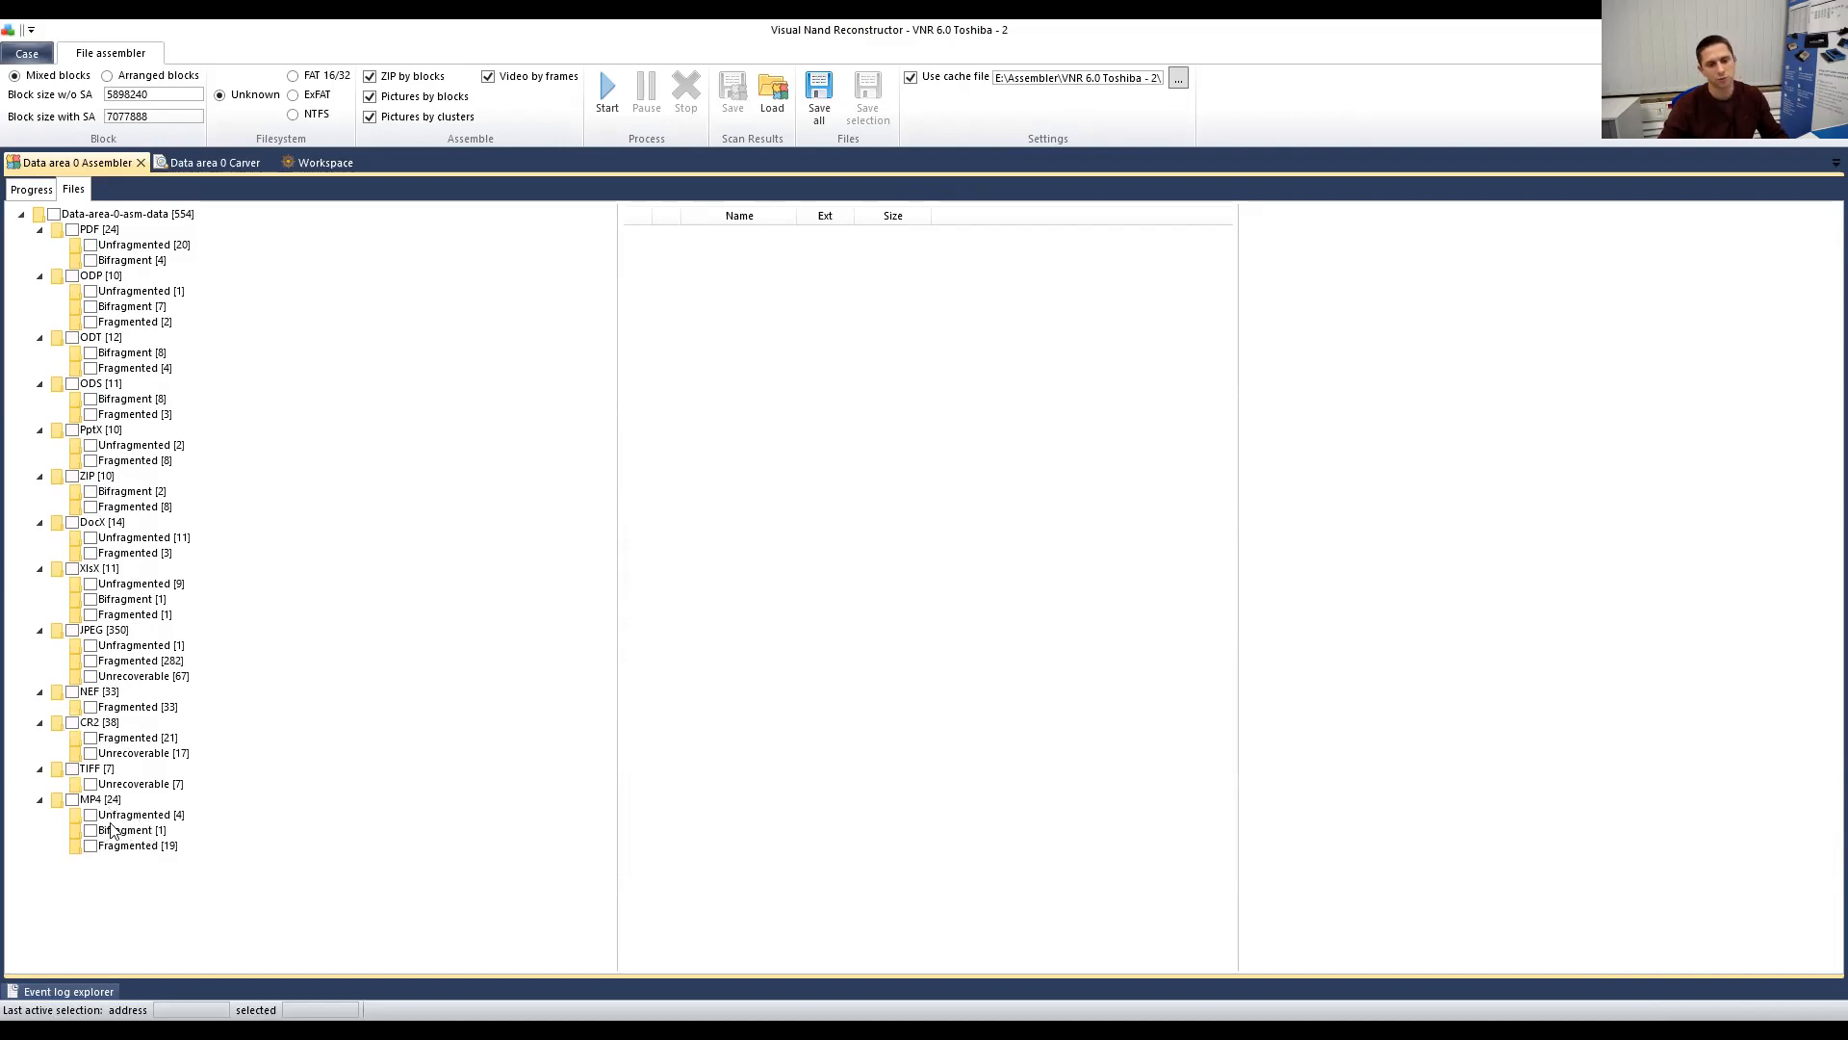
Step: Compare the Unfragmented and Fragmented JPEG groups in the loaded assembler results
{"action": "left_click", "coordinate": [113, 631]}
{"action": "left_click", "coordinate": [135, 662]}
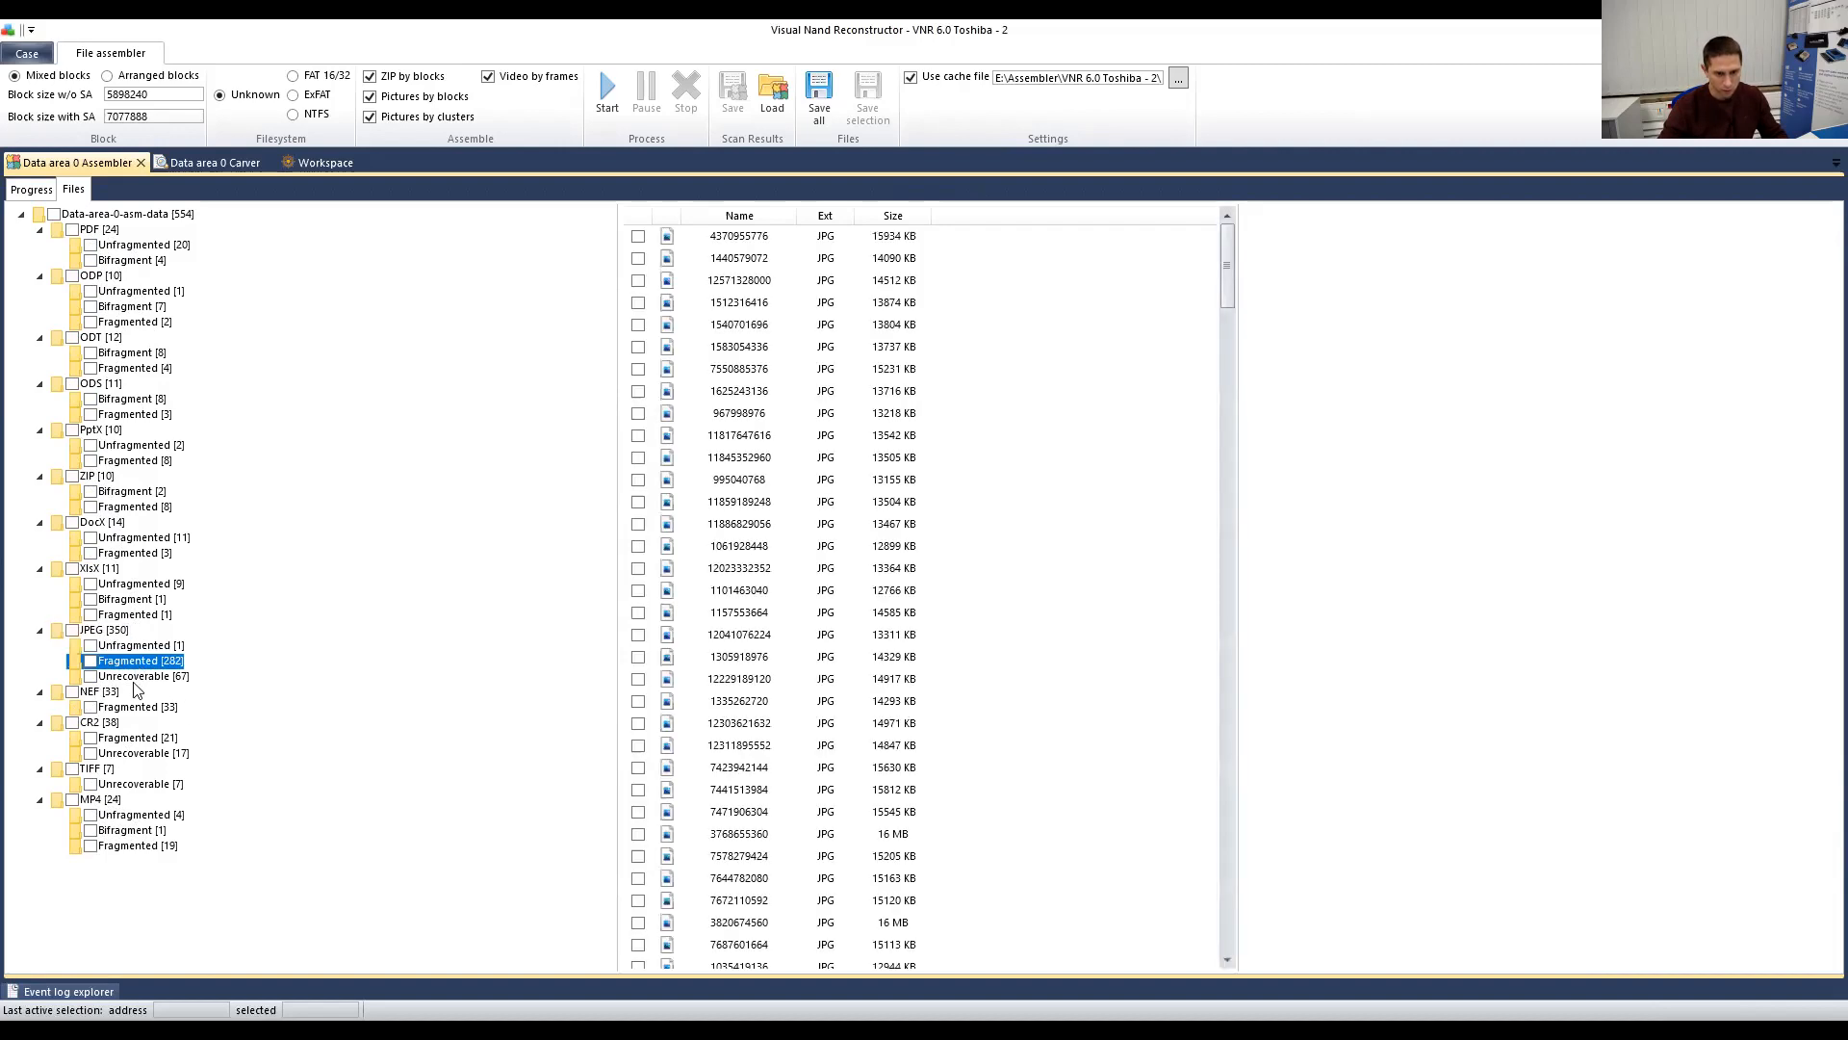
{"action": "left_click", "coordinate": [135, 647]}
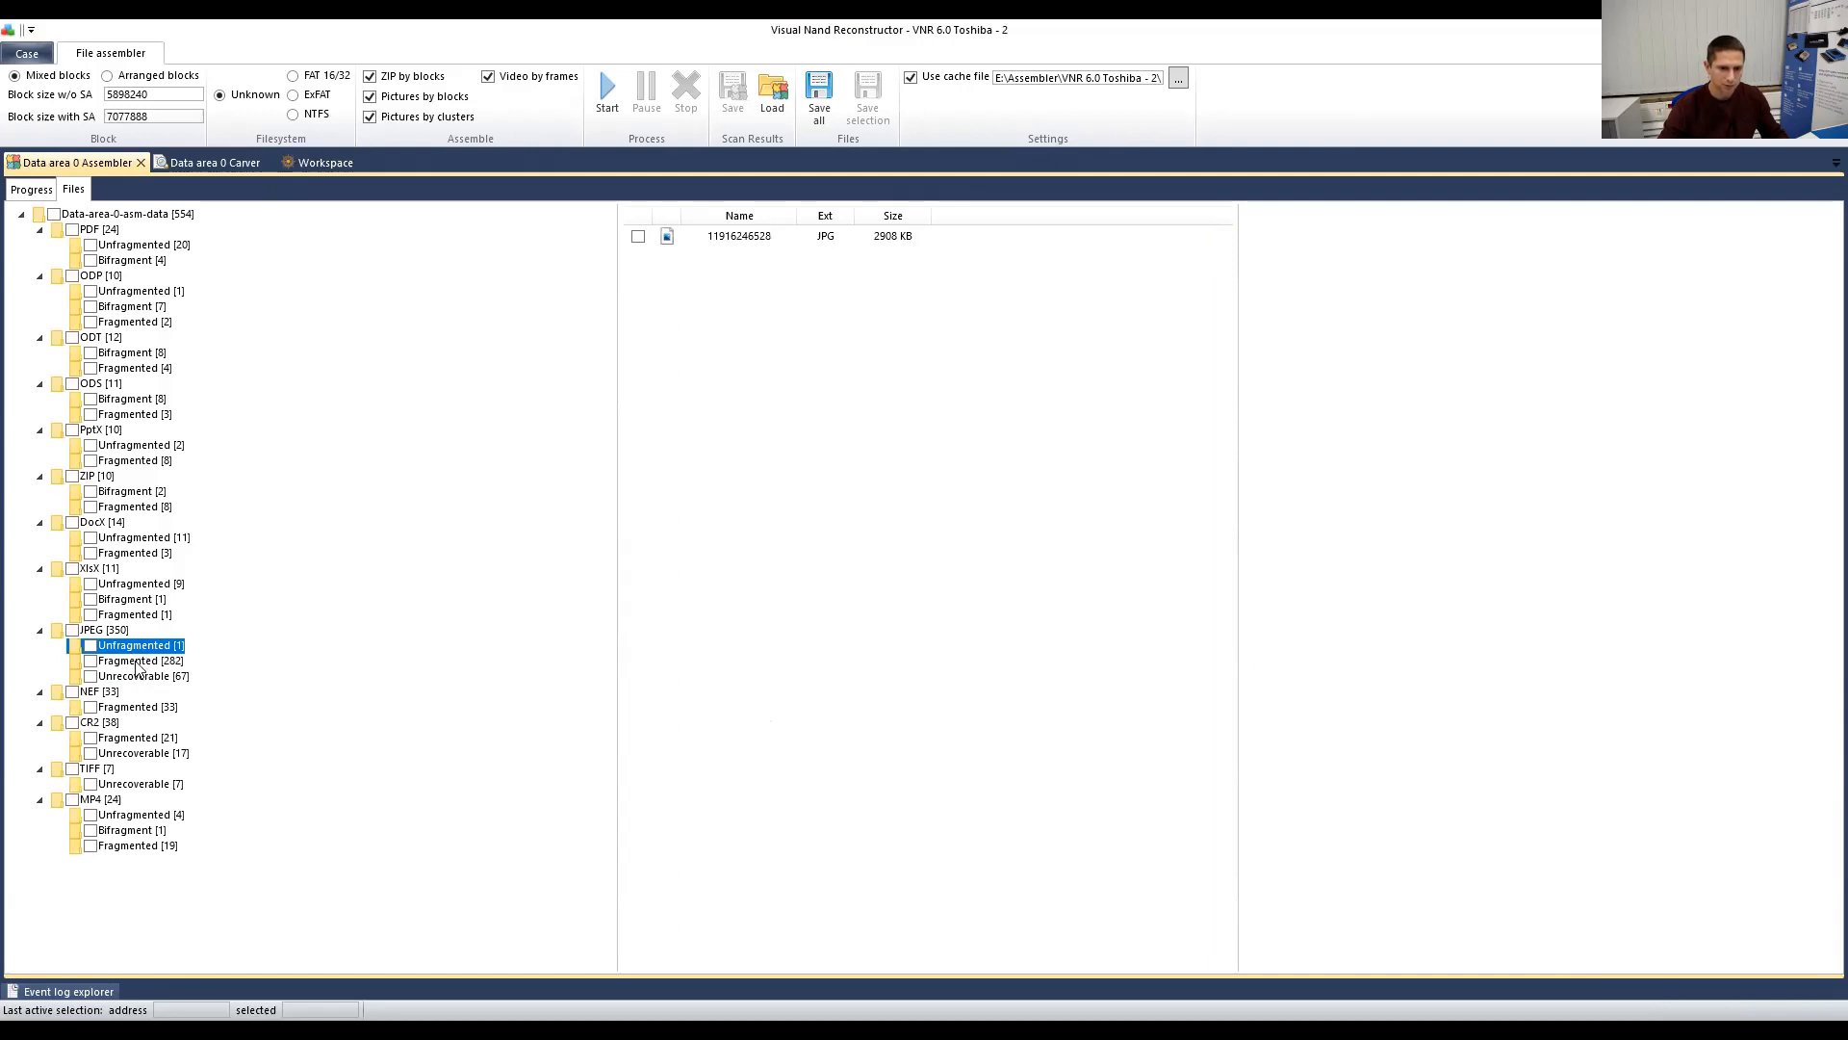
{"action": "left_click", "coordinate": [138, 662]}
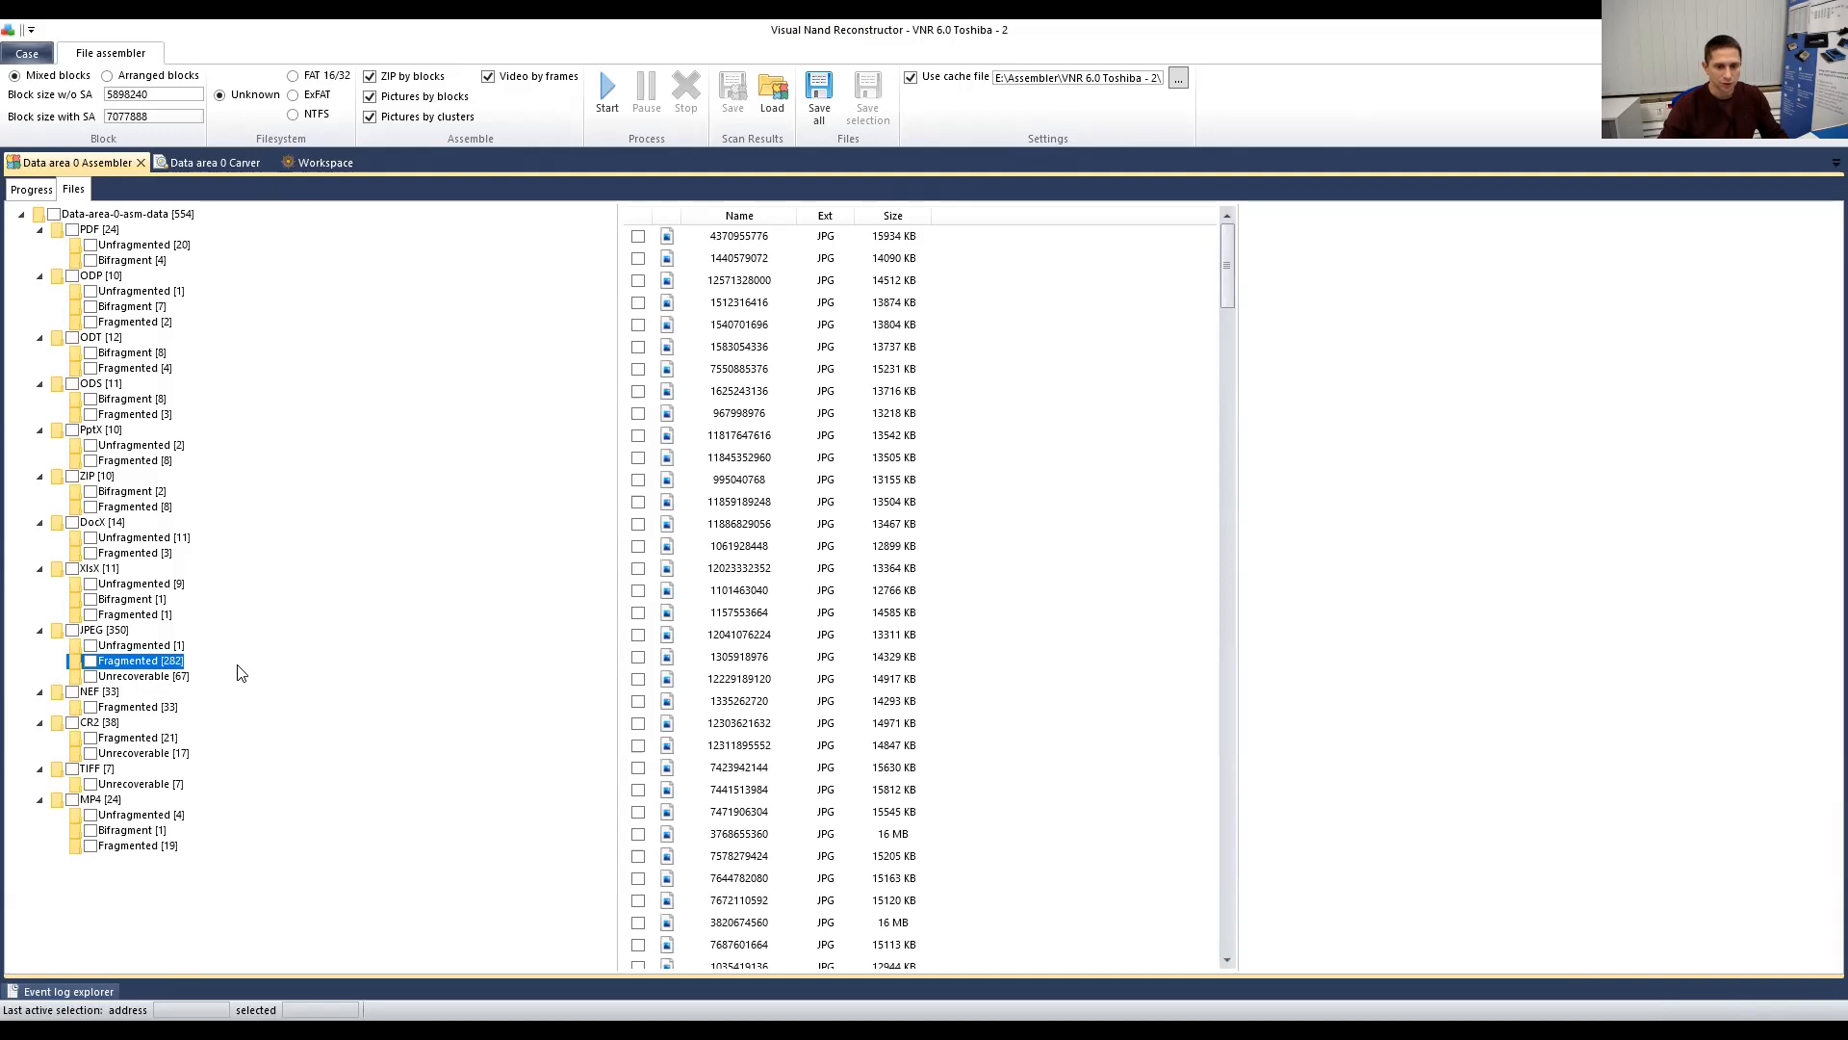
Step: Compare the Good JPEG group in the Toshiba case's File carver results with the File assembler results
{"action": "left_click", "coordinate": [198, 165]}
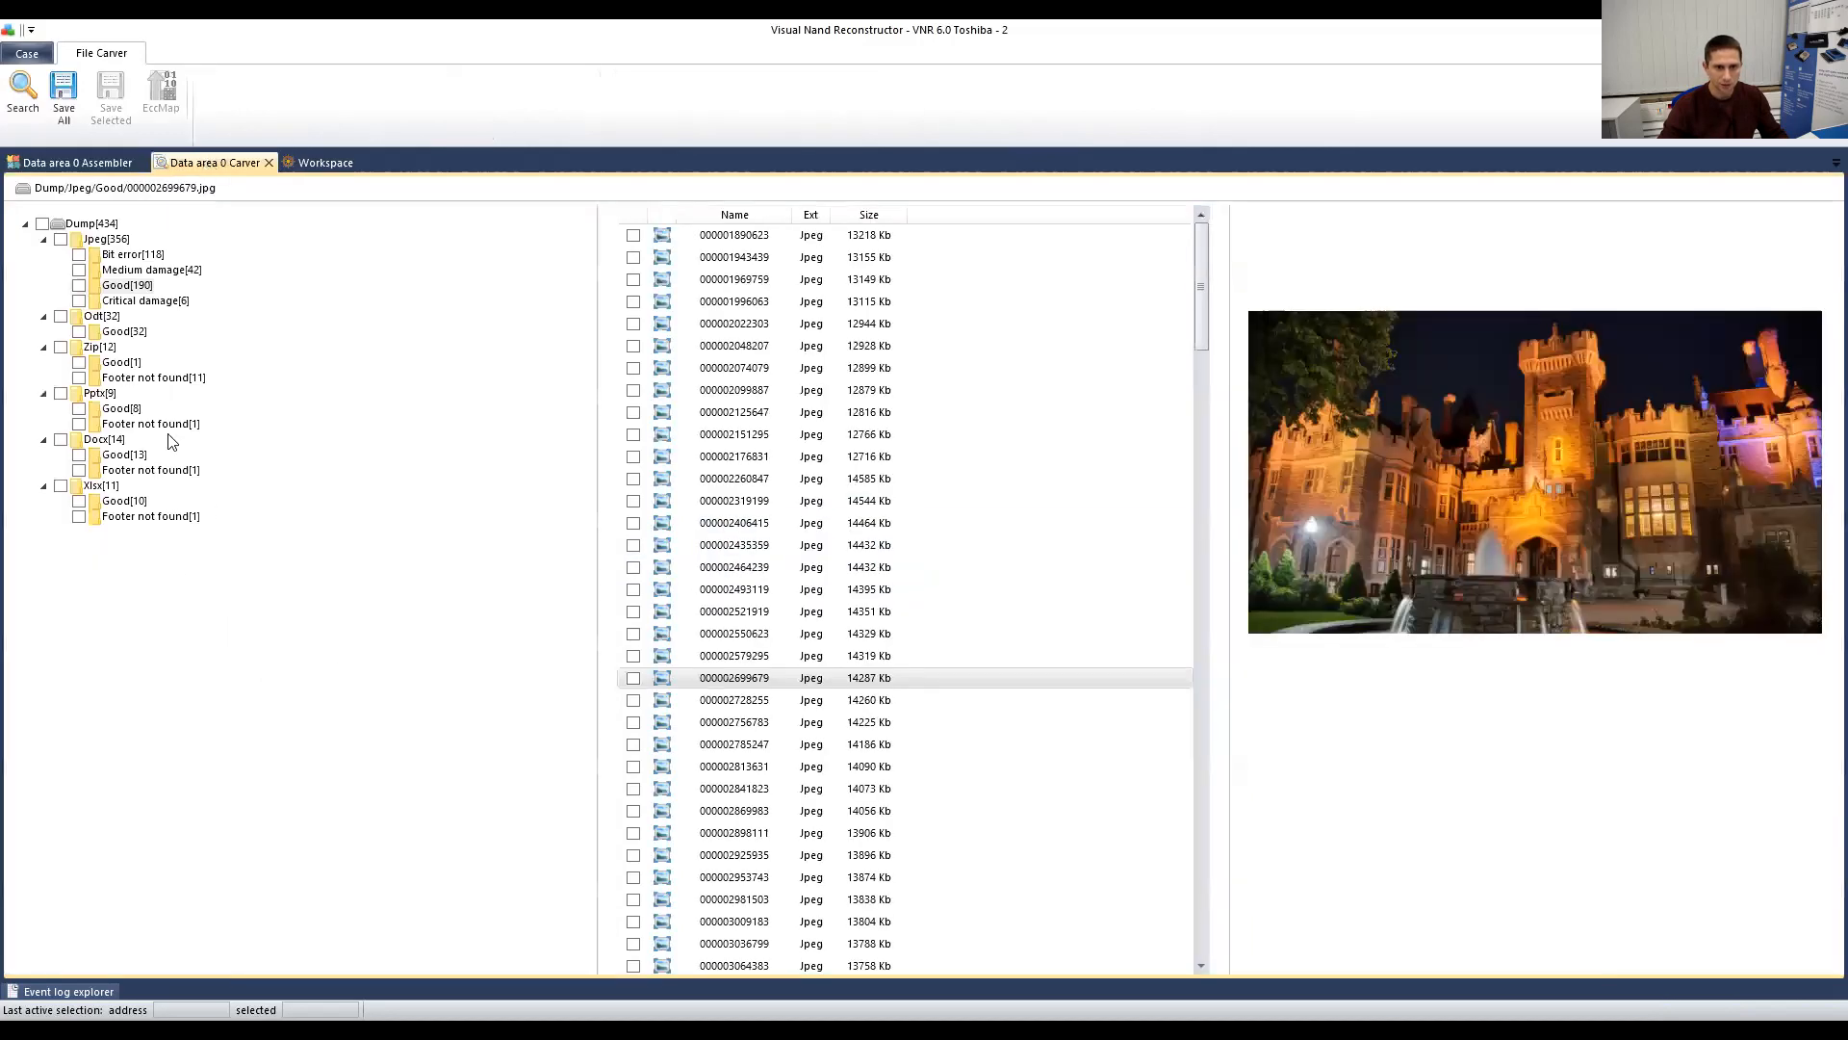
{"action": "left_click", "coordinate": [134, 287]}
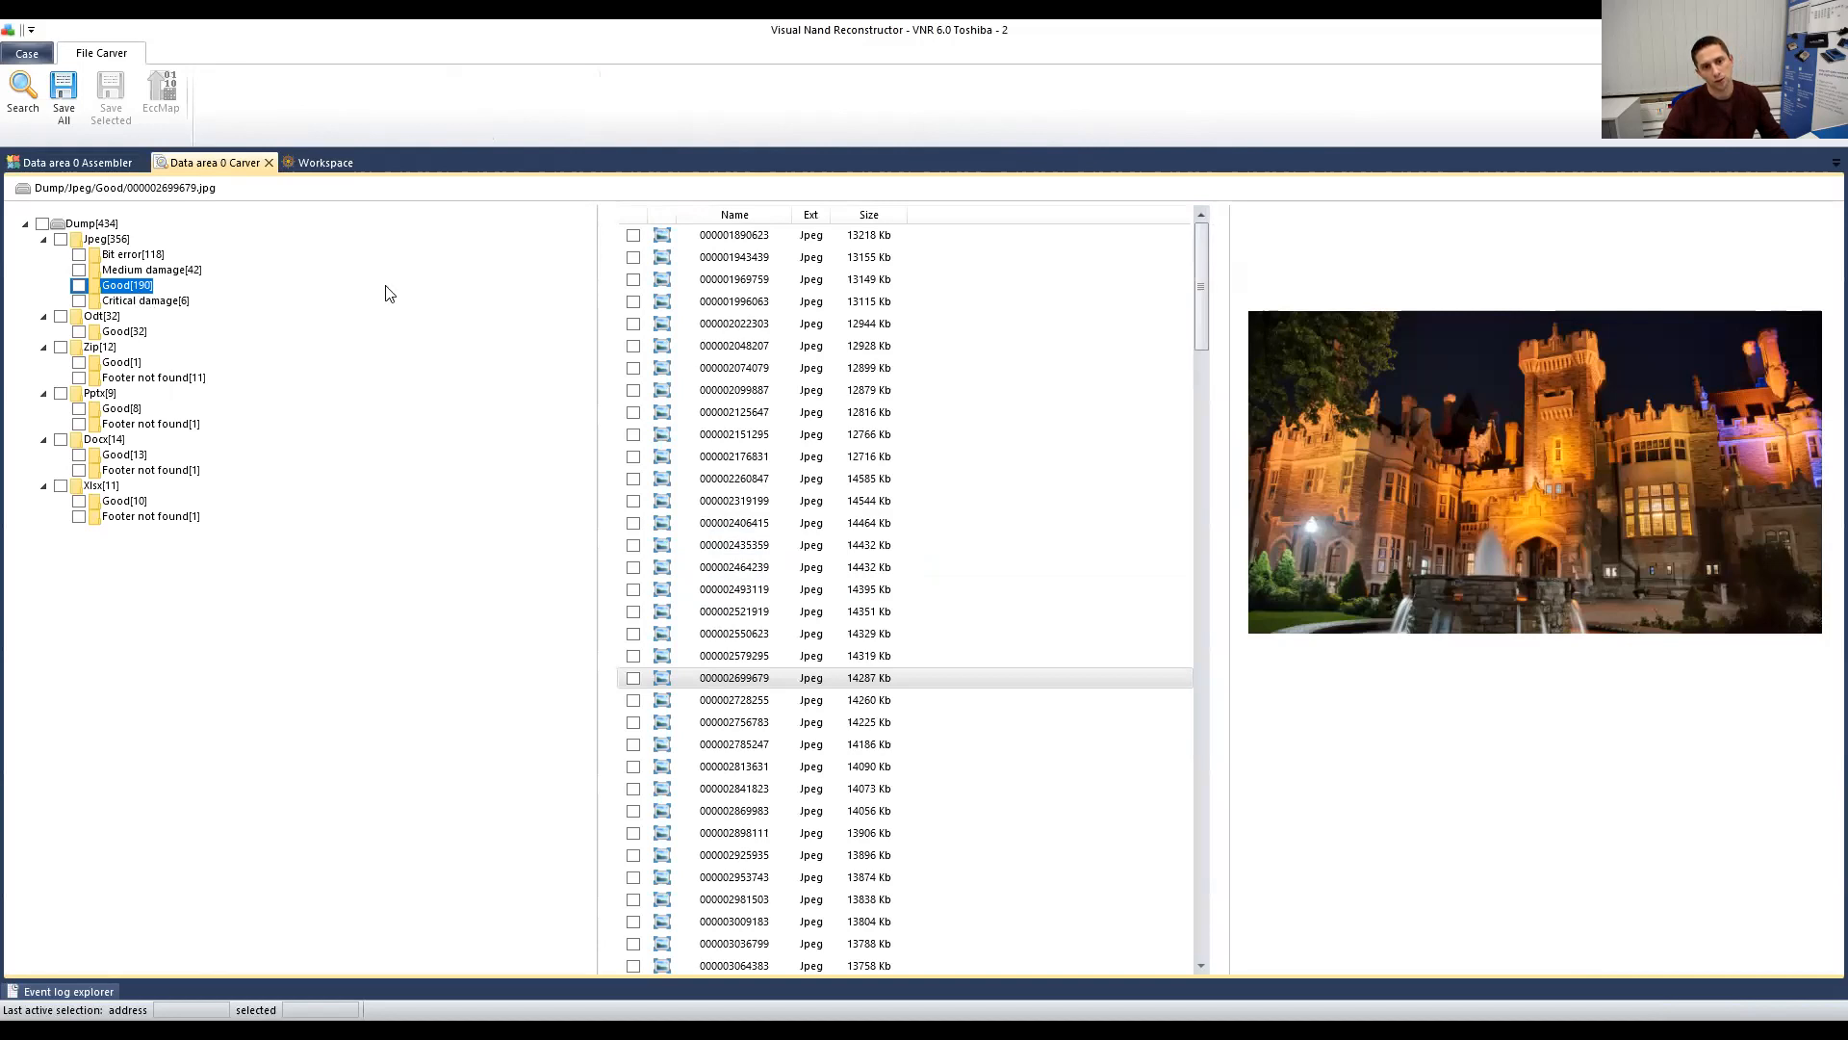
{"action": "left_click", "coordinate": [100, 166]}
{"action": "left_click", "coordinate": [212, 165]}
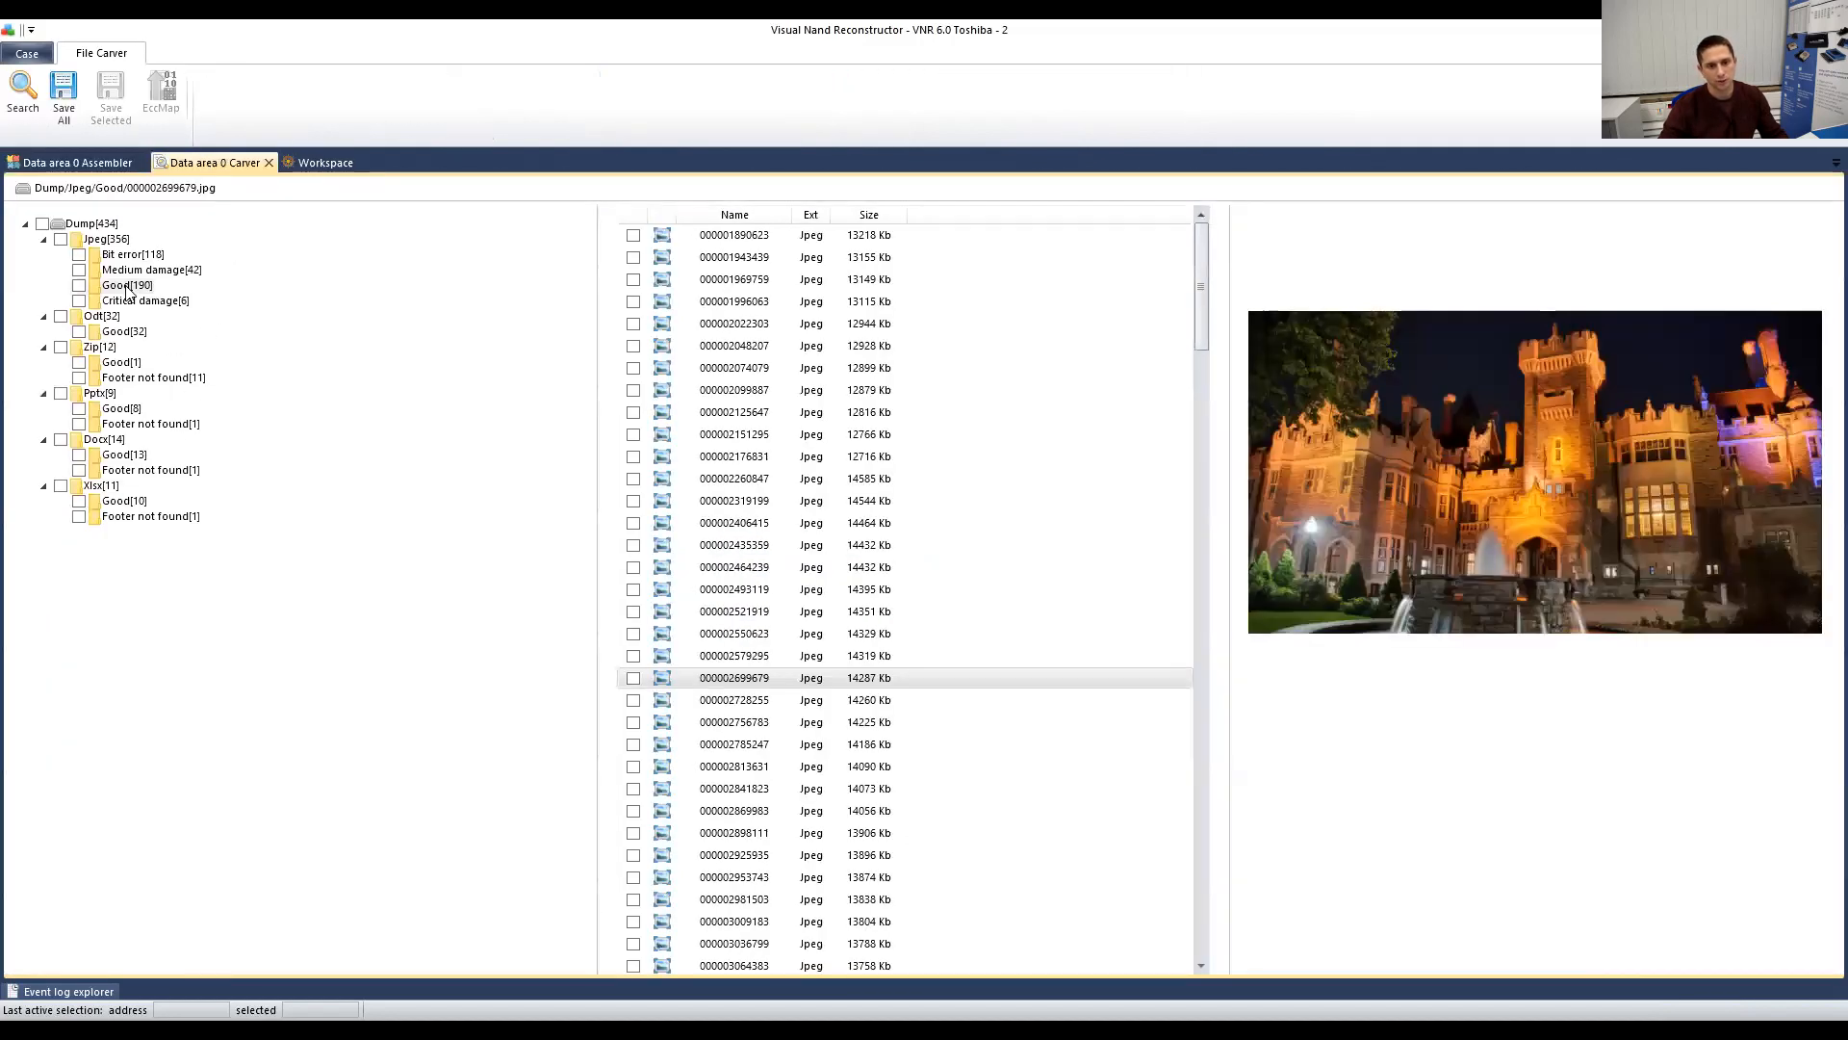
Step: Preview assembled pictures from the Fragmented JPEG, NEF and CR2 groups in the Toshiba case's assembler results
{"action": "left_click", "coordinate": [80, 164]}
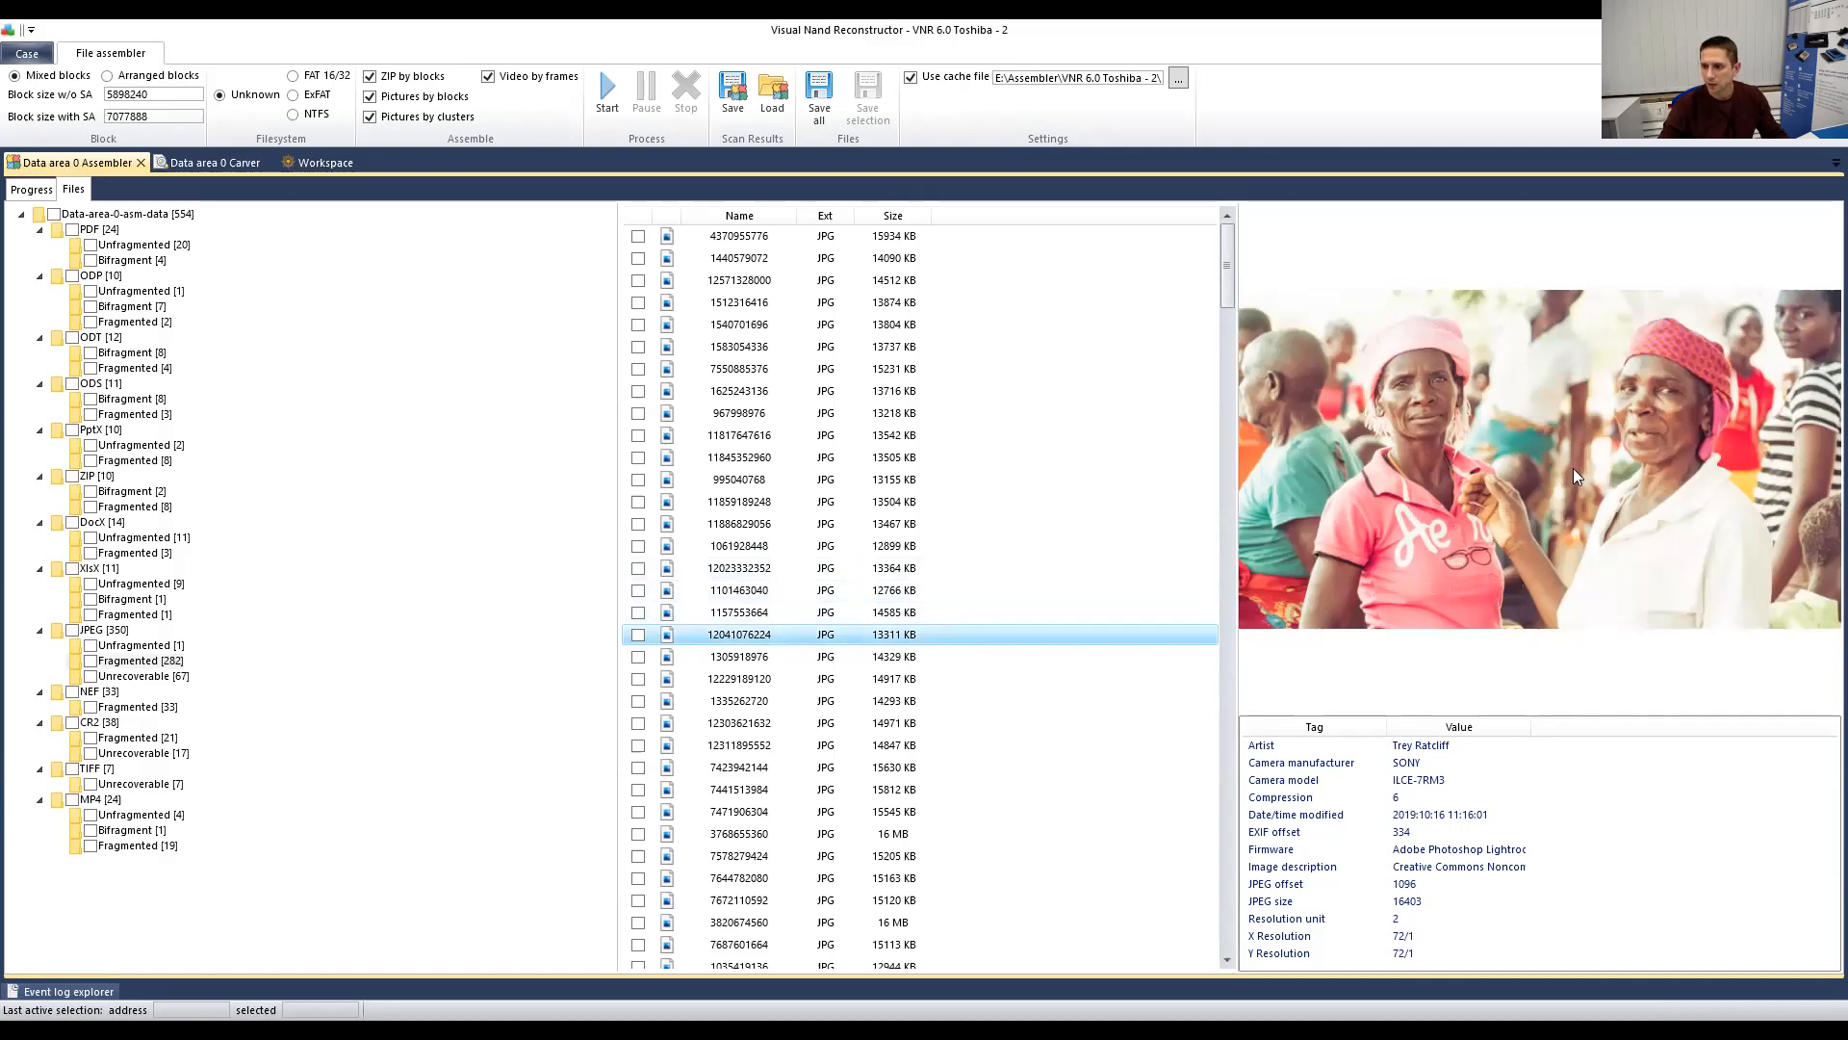
{"action": "left_click", "coordinate": [149, 708]}
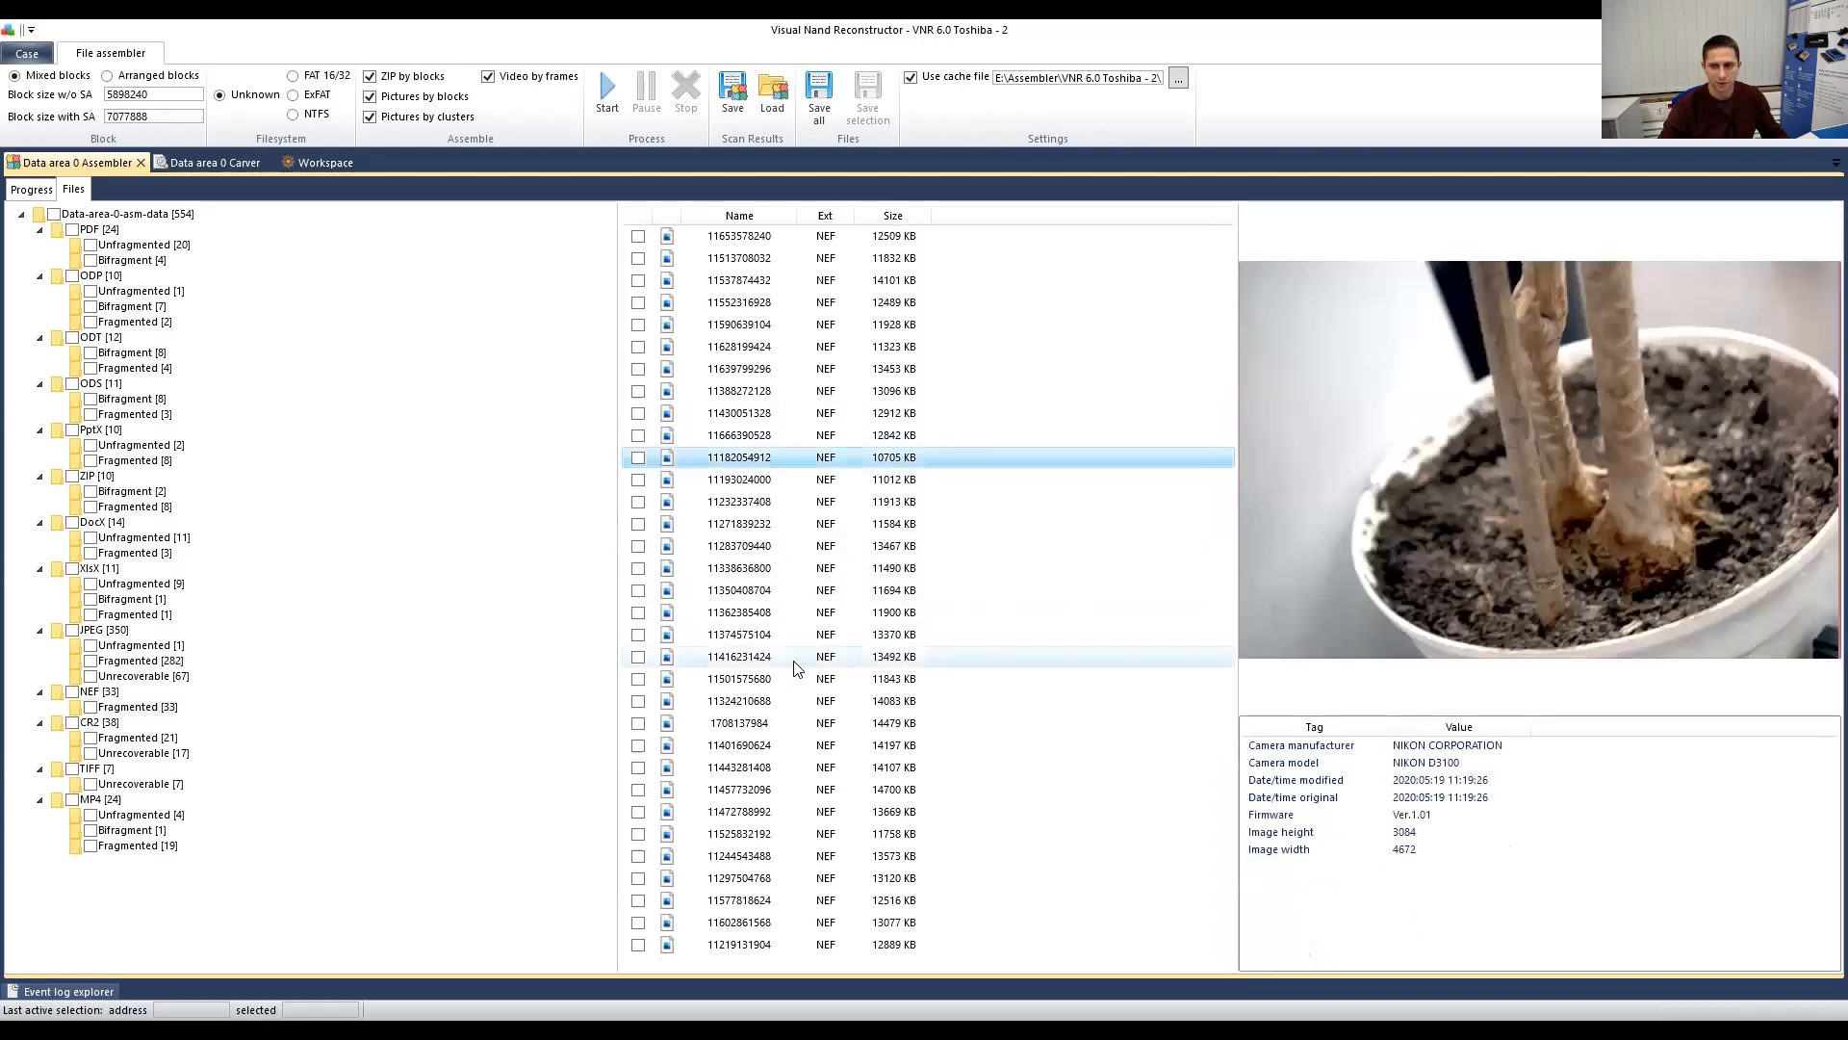
{"action": "left_click", "coordinate": [125, 737]}
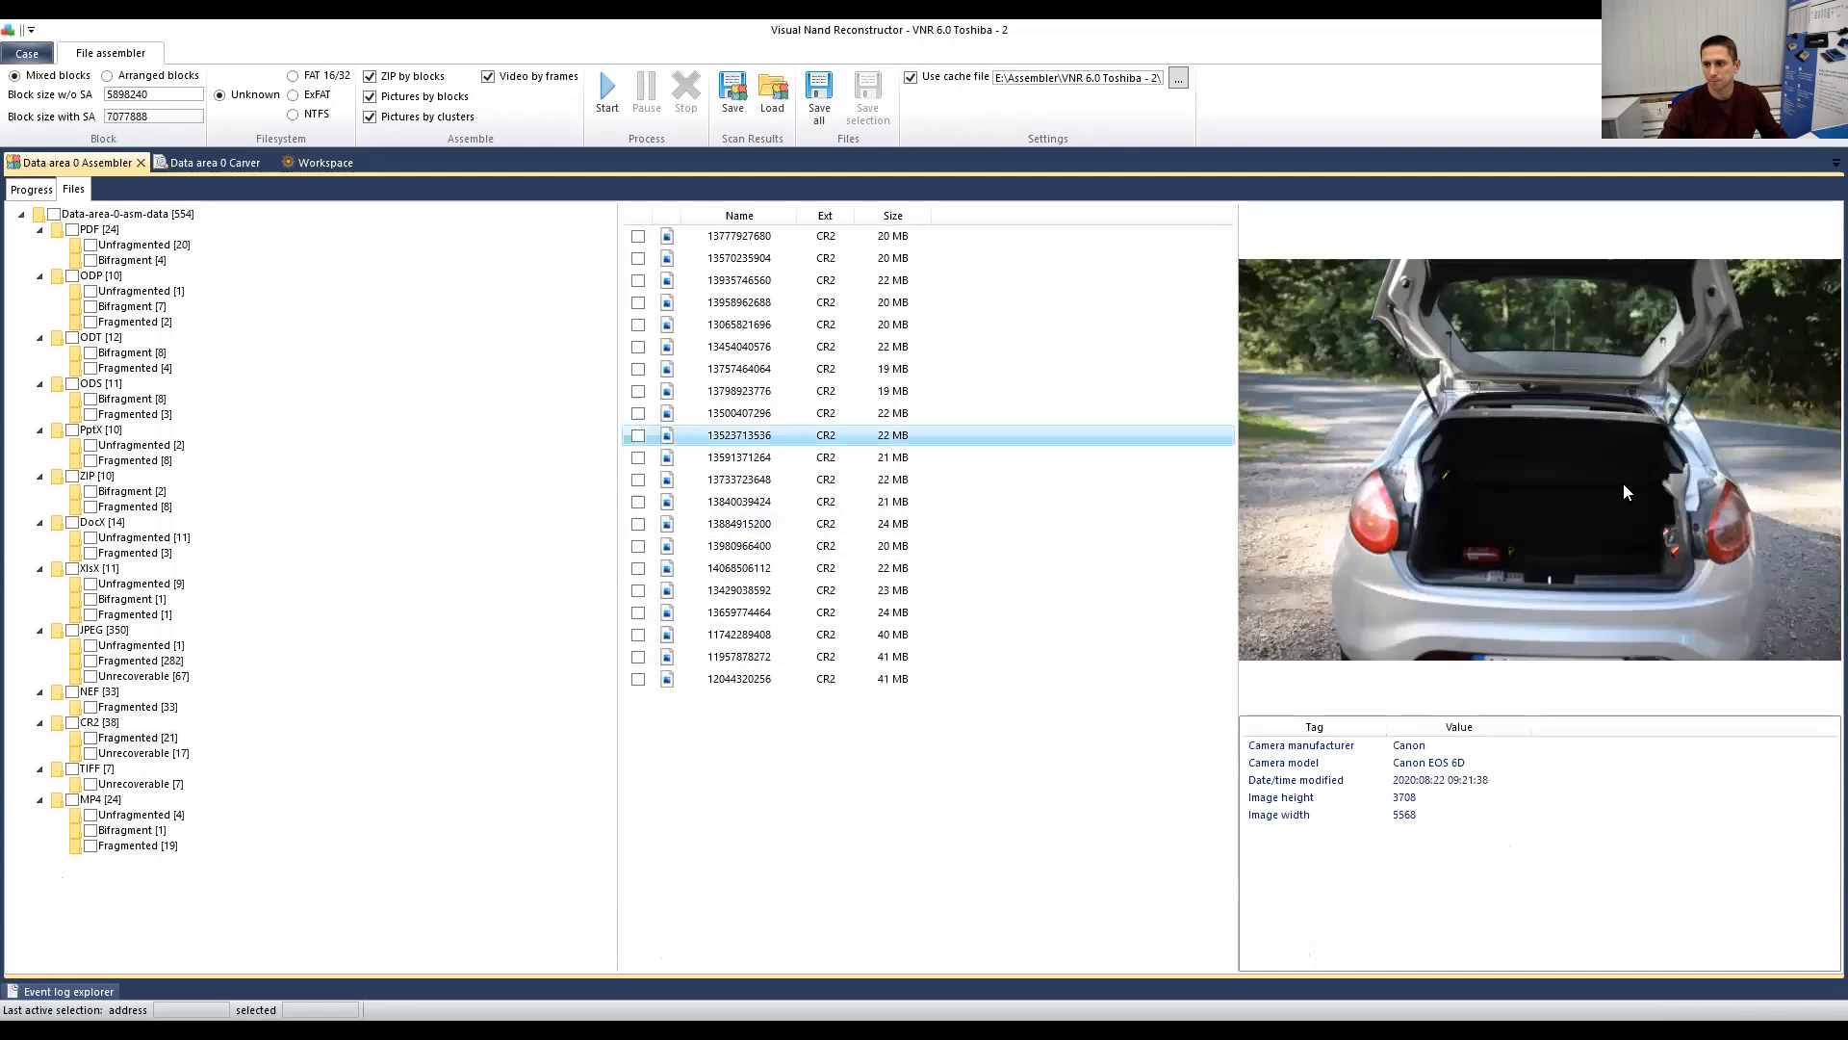
{"action": "left_click", "coordinate": [123, 815]}
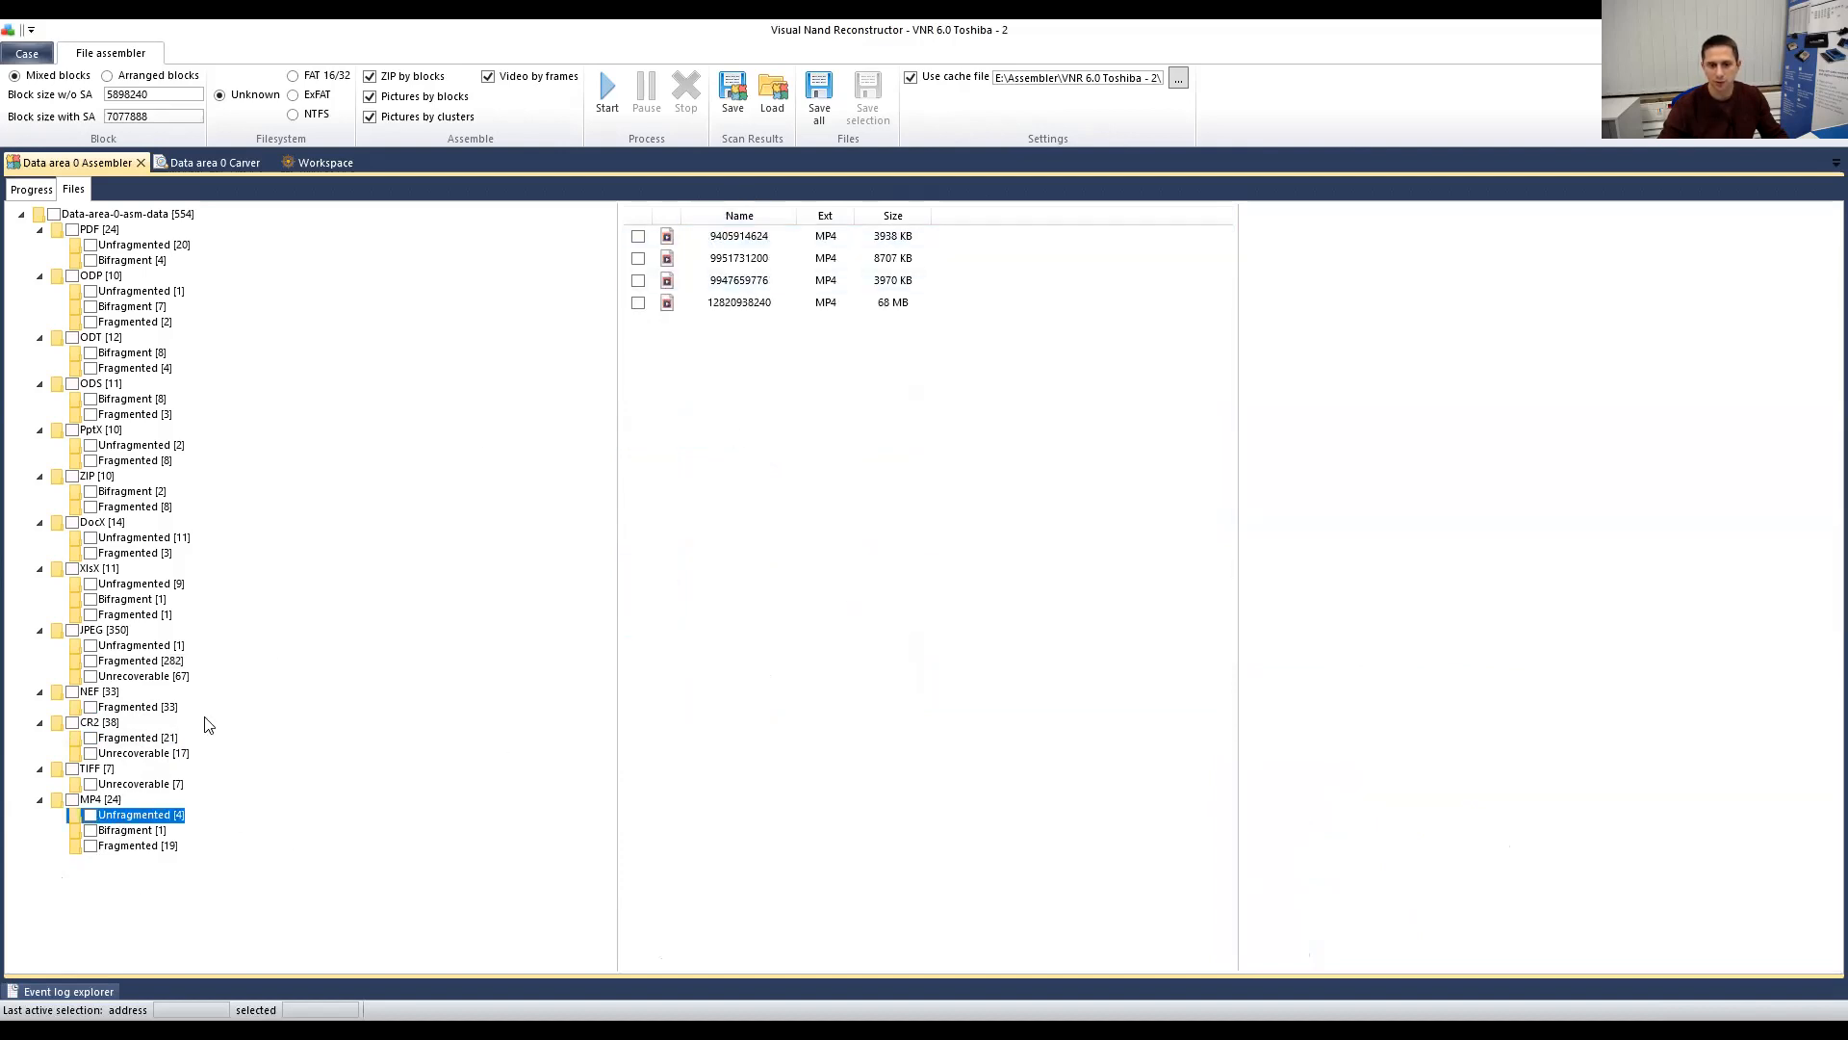
{"action": "left_click", "coordinate": [128, 831]}
{"action": "left_click", "coordinate": [741, 236]}
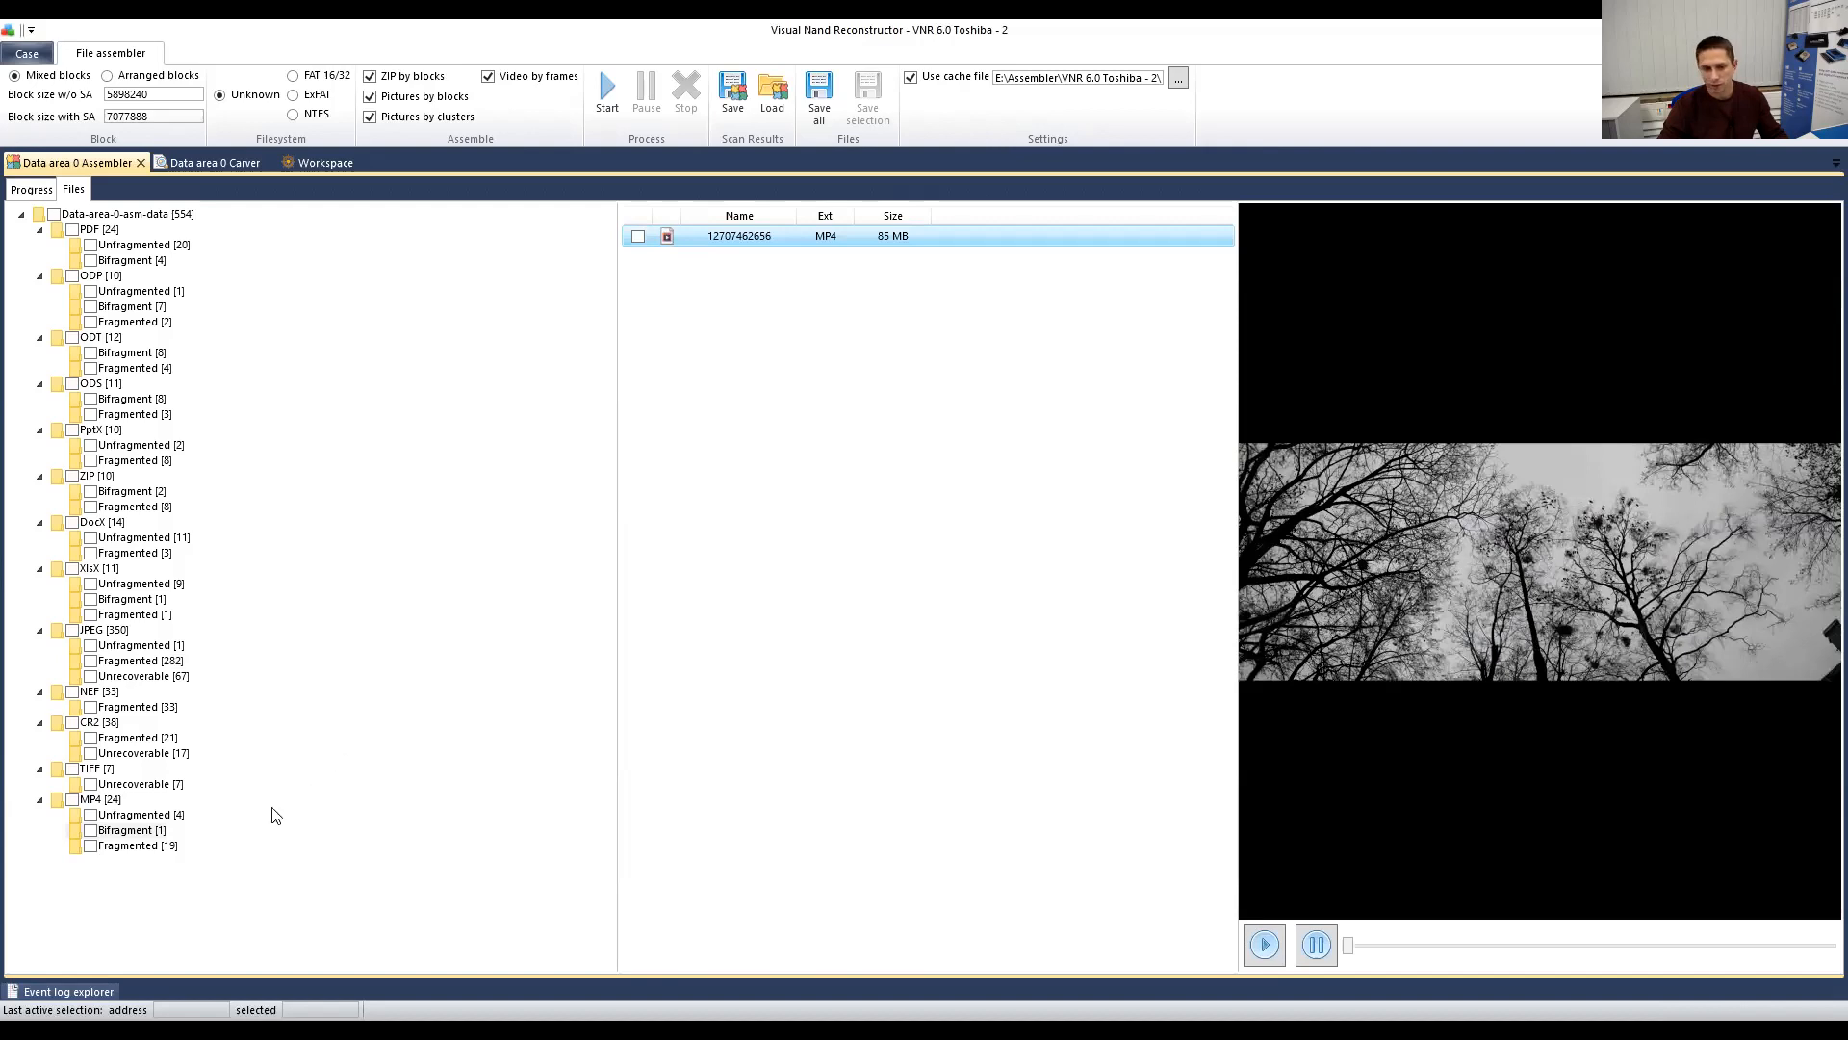
{"action": "left_click", "coordinate": [152, 847]}
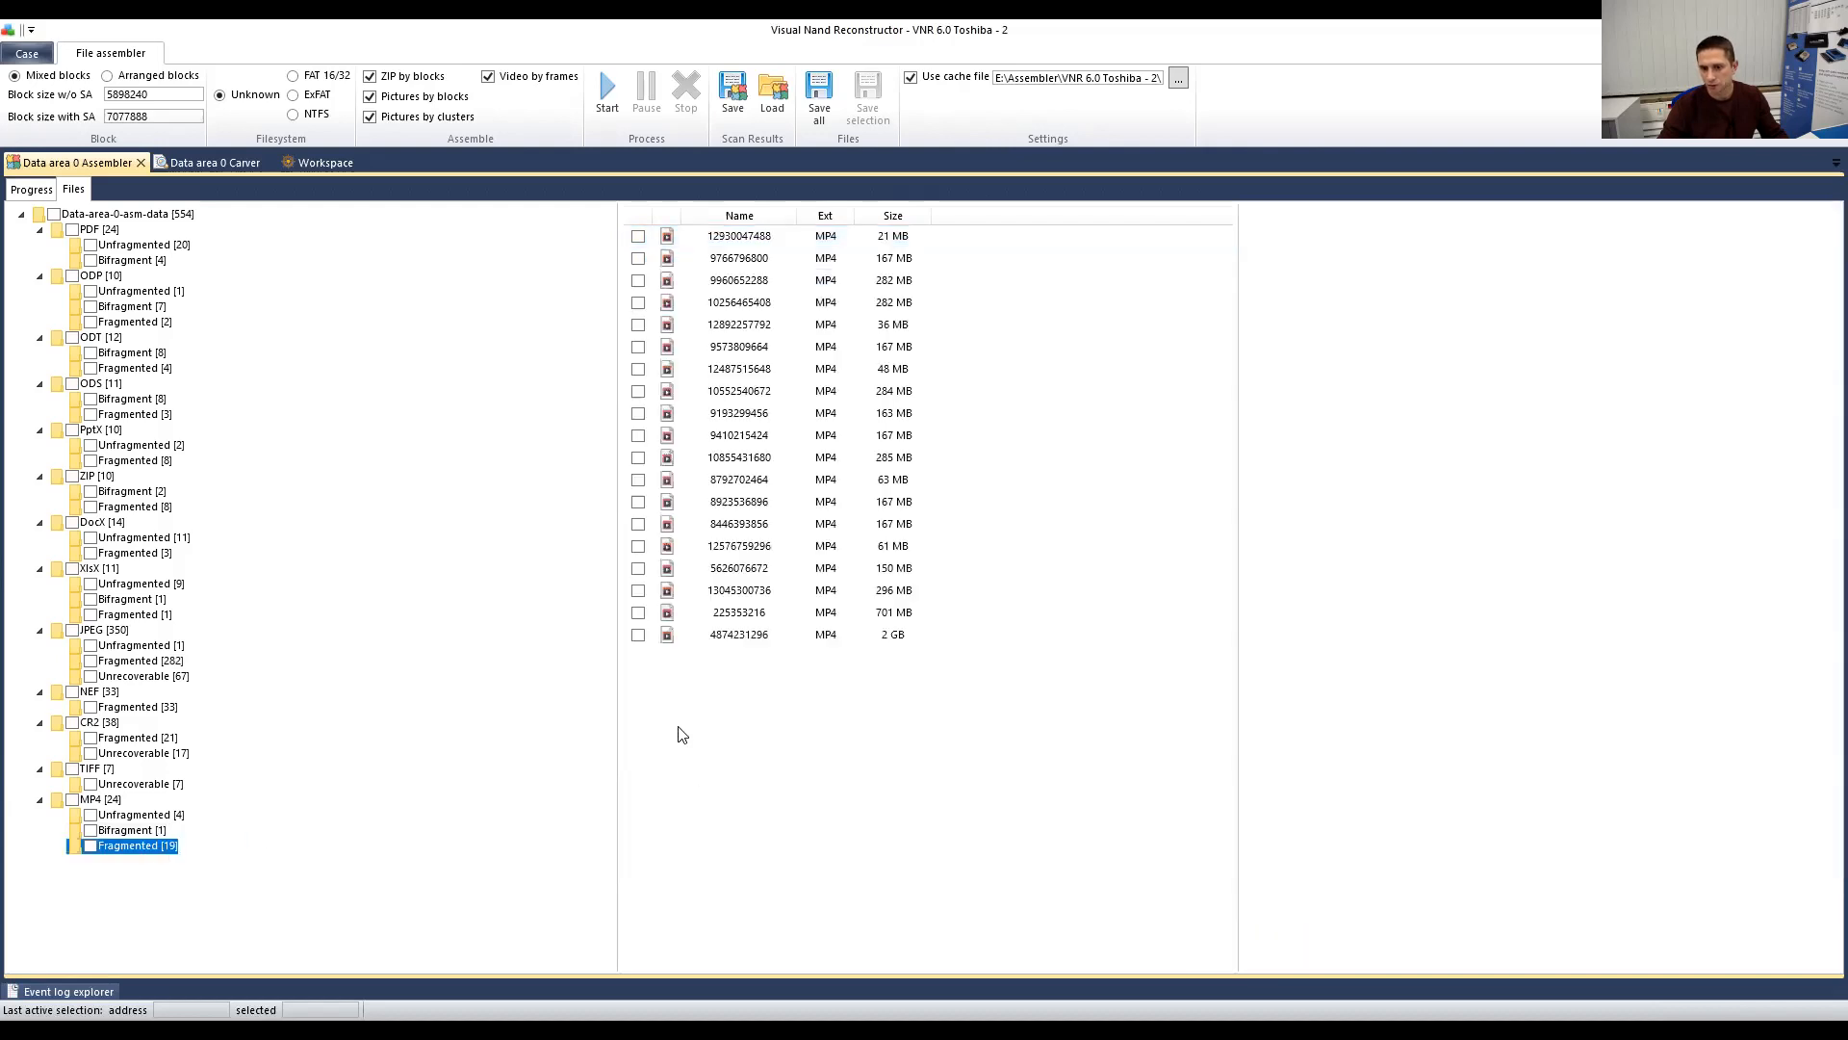
{"action": "left_click", "coordinate": [750, 484]}
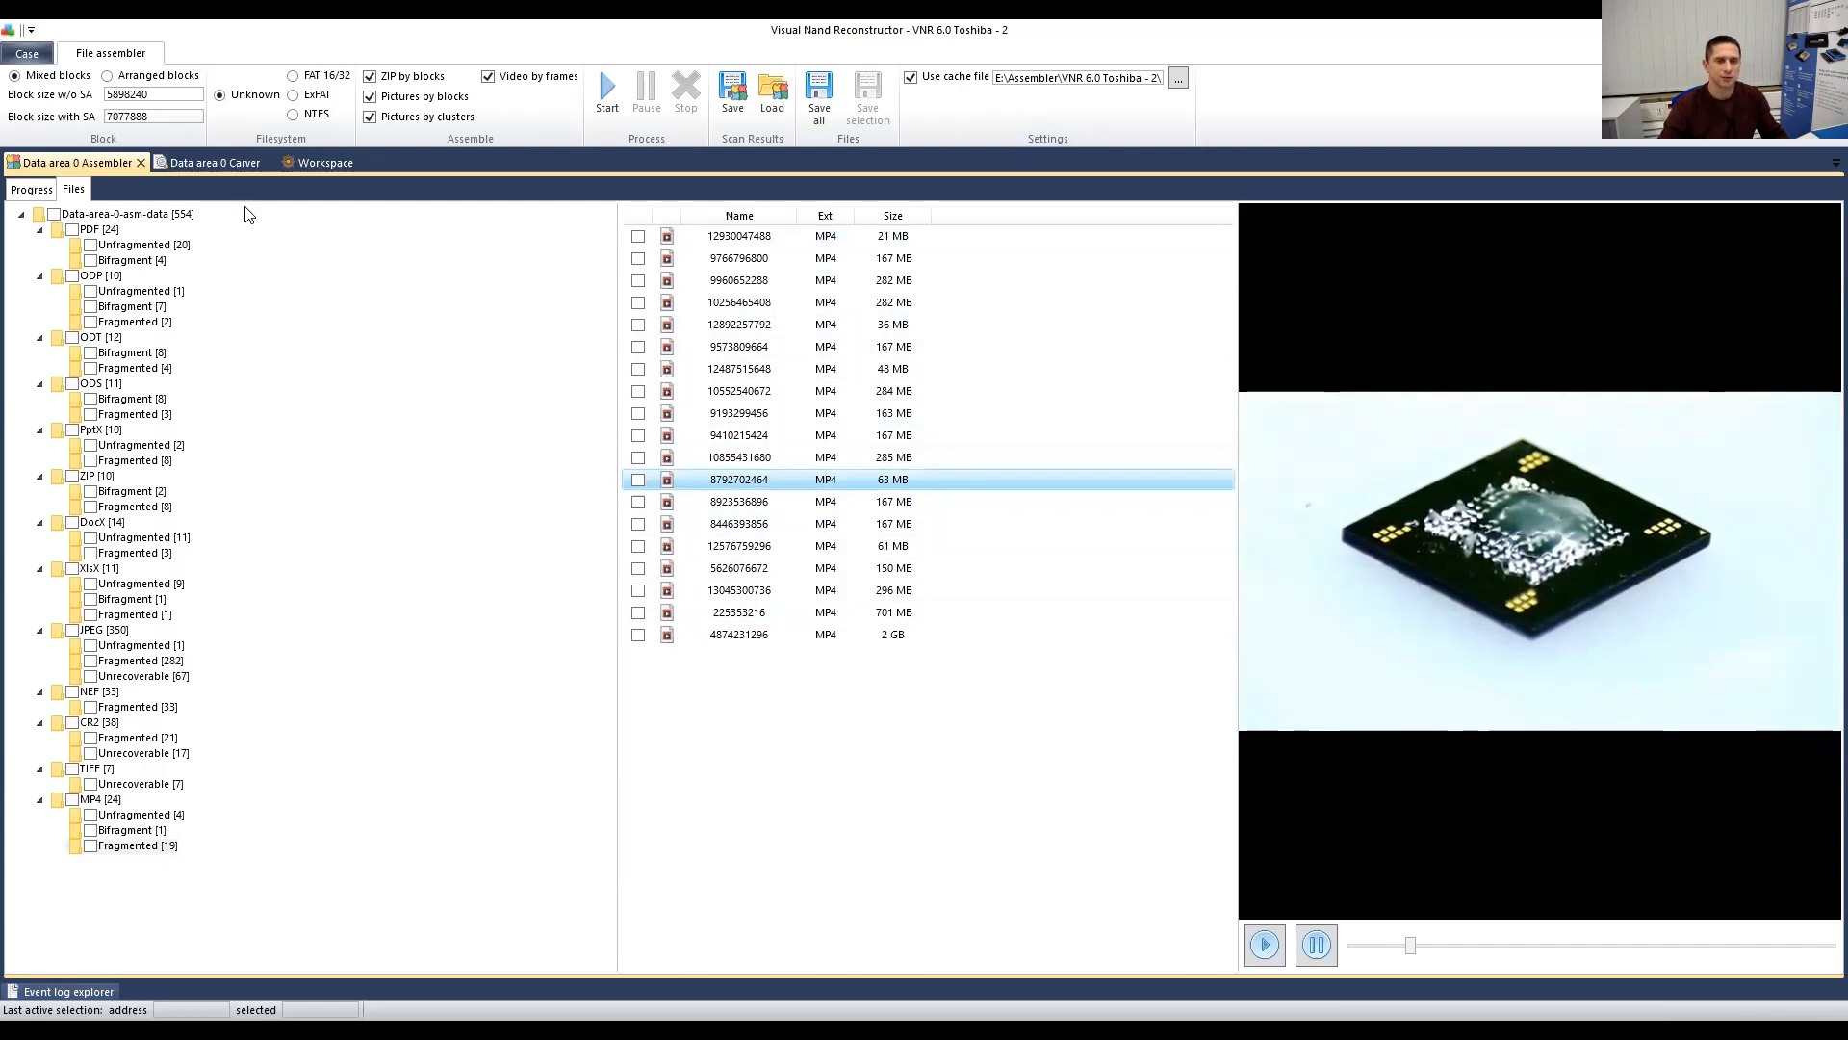
Step: Compare the Toshiba case's overall carver and assembler file trees, and review the element chain in its workspace
{"action": "left_click", "coordinate": [195, 162]}
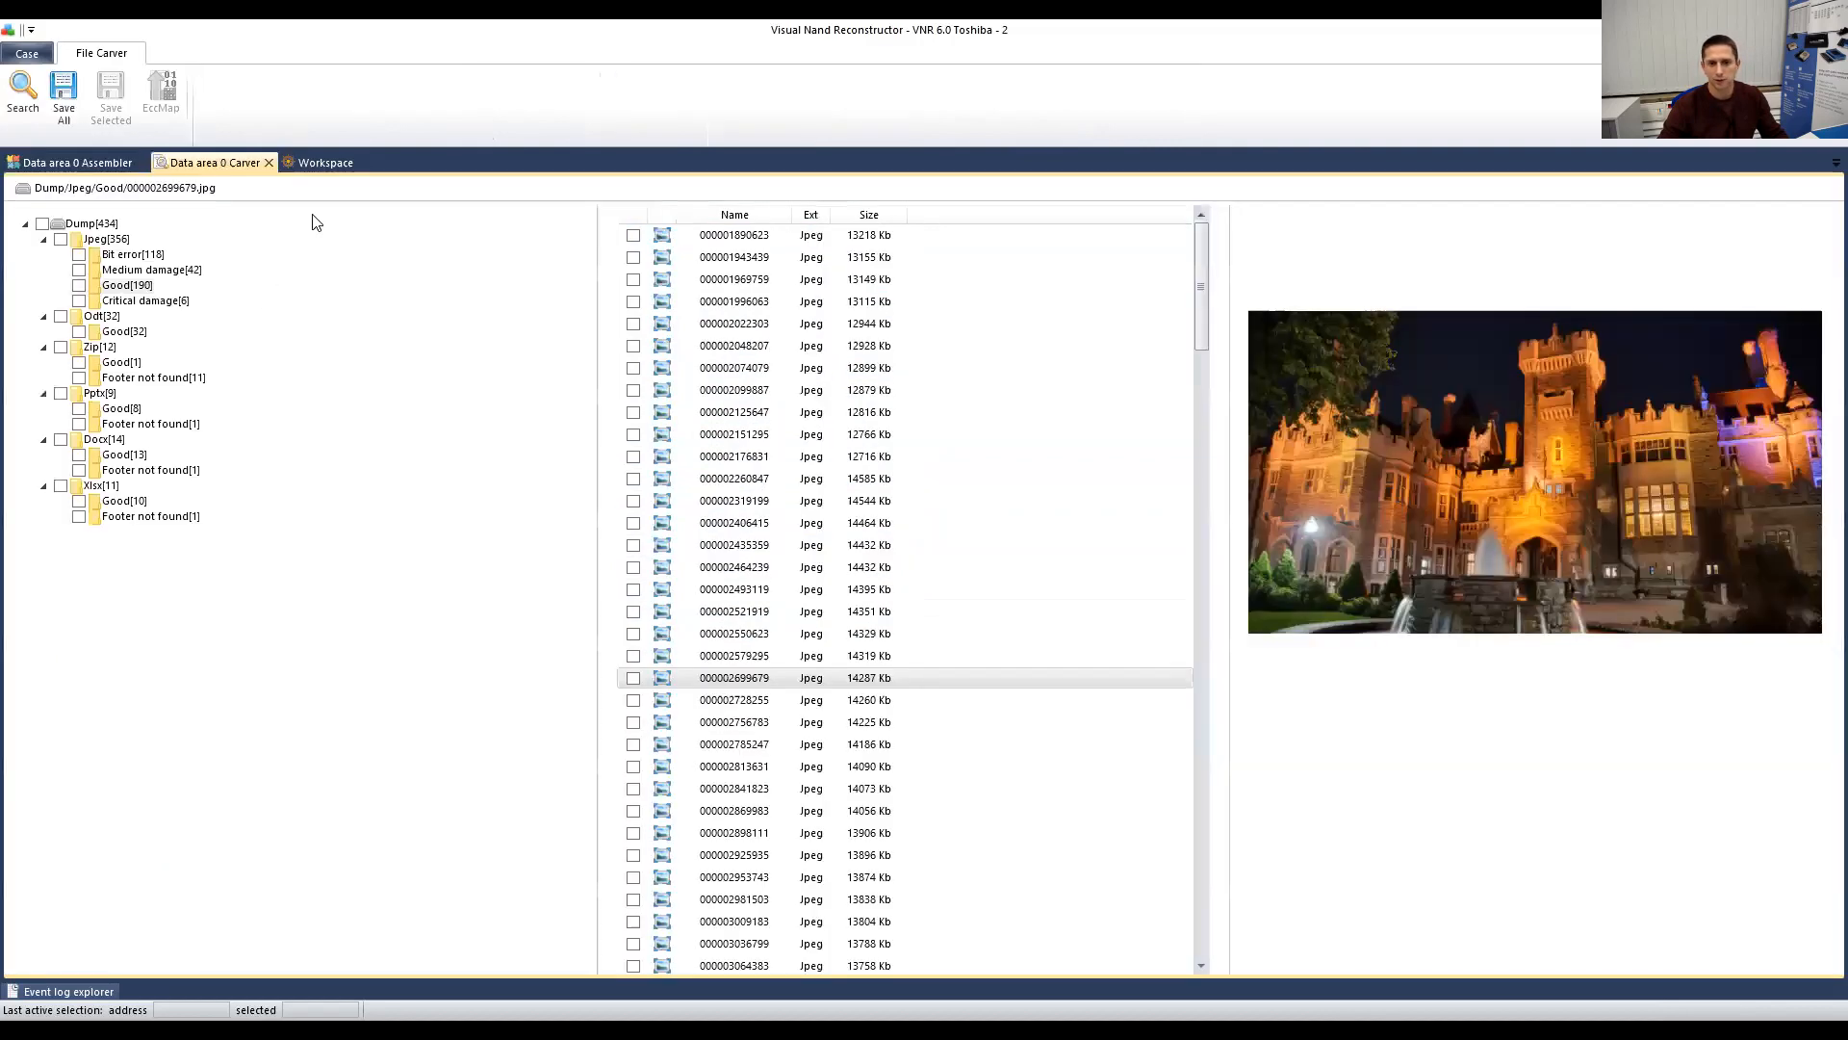
{"action": "left_click", "coordinate": [77, 161]}
{"action": "left_click", "coordinate": [96, 216]}
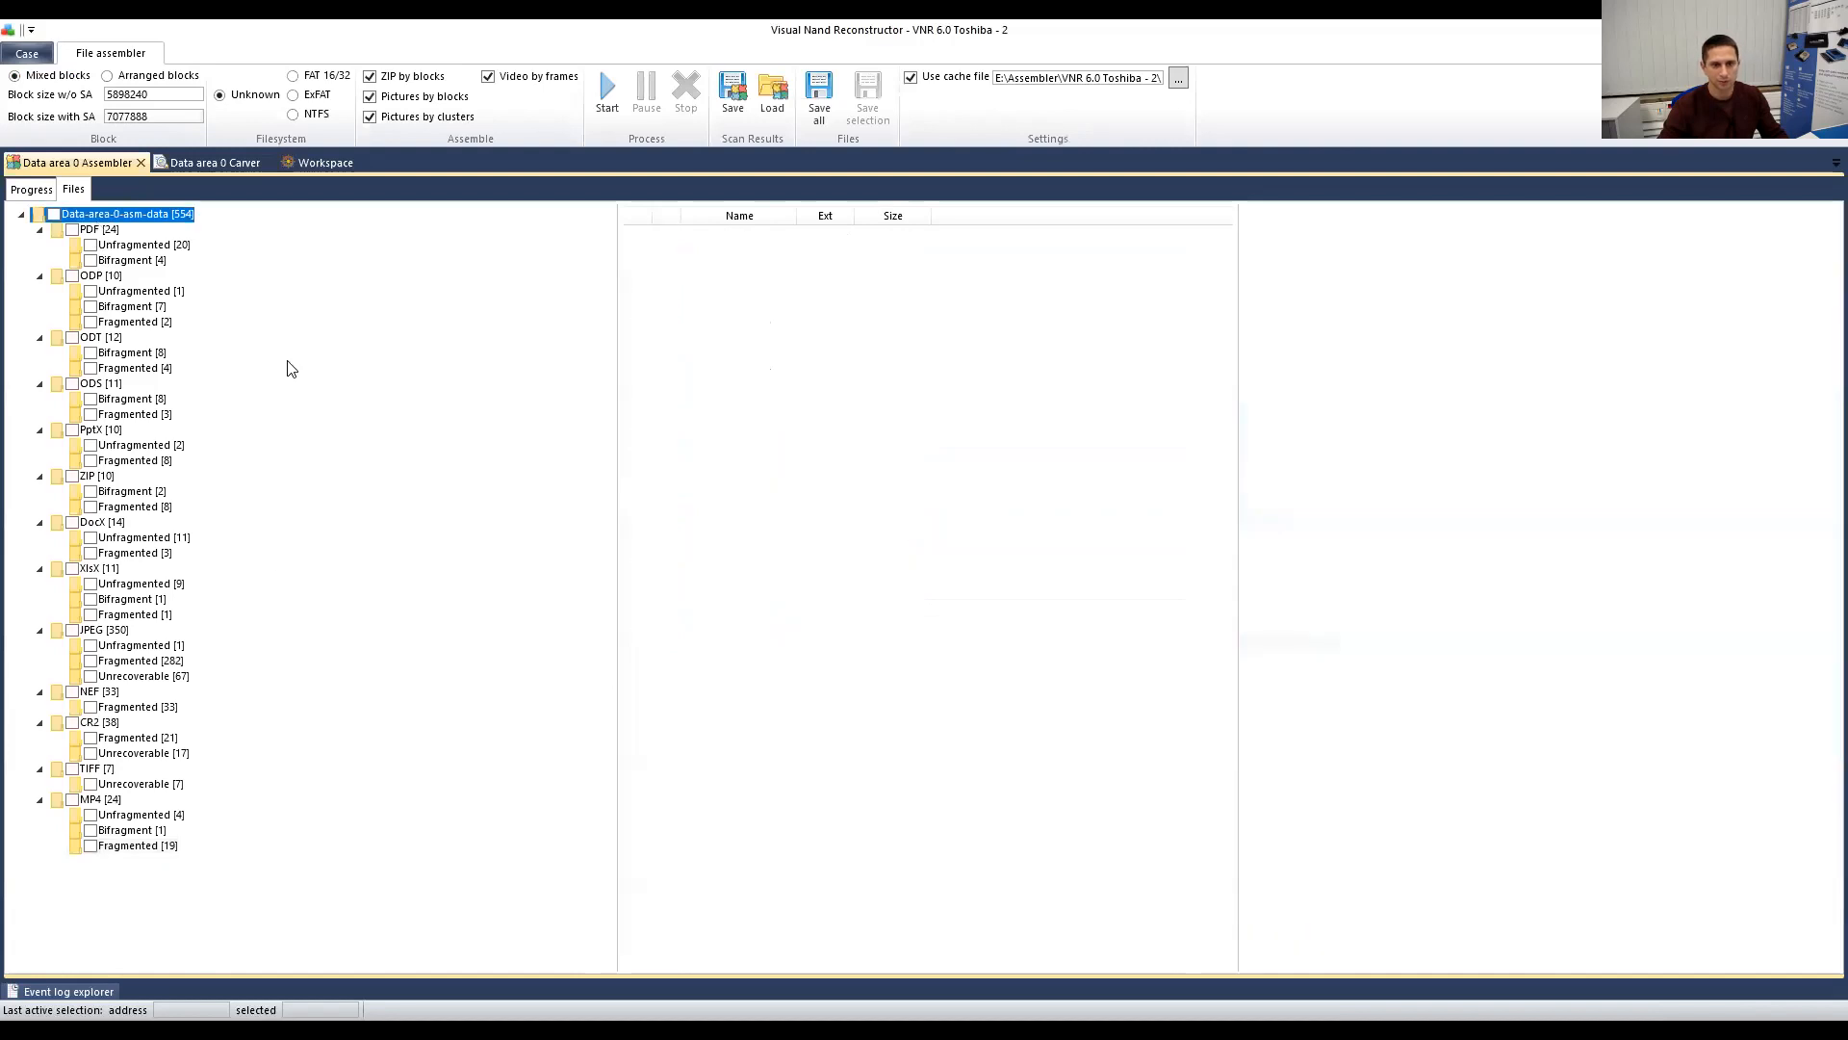
{"action": "left_click", "coordinate": [320, 164]}
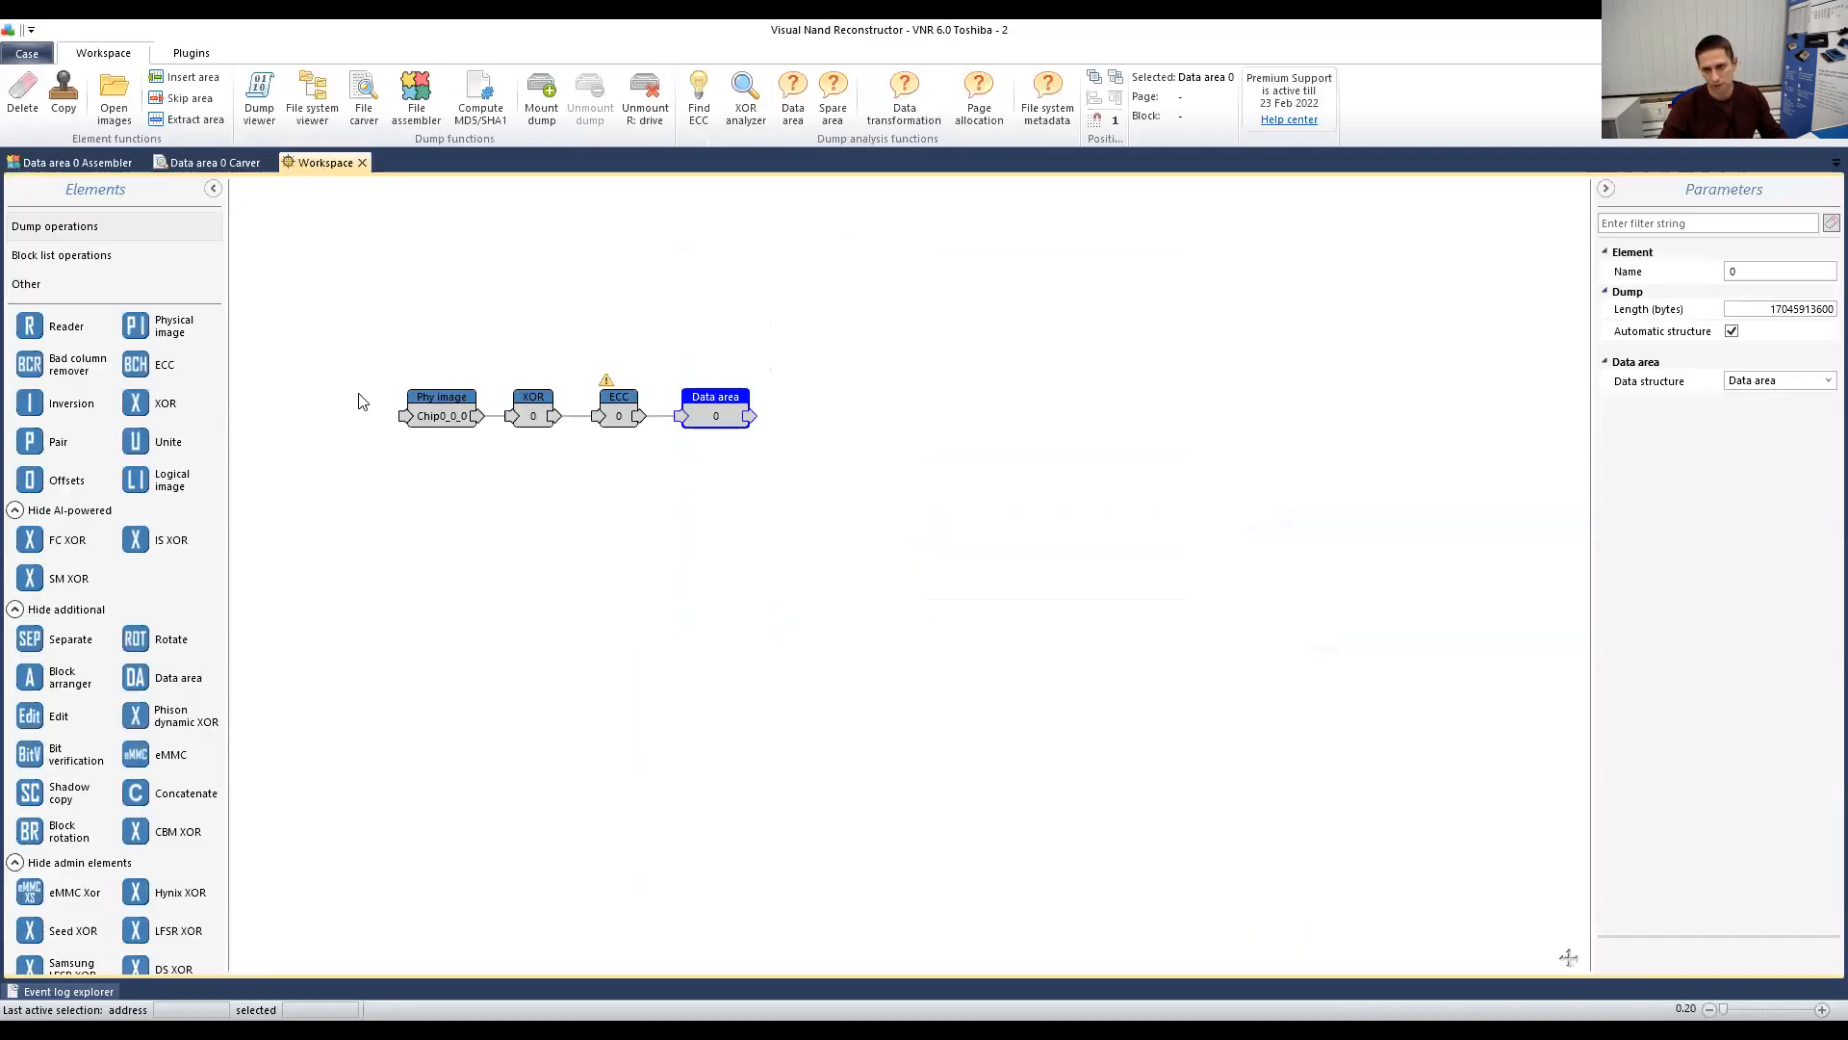
{"action": "left_click_drag", "start_coordinate": [327, 328], "coordinate": [833, 513]}
{"action": "left_click", "coordinate": [834, 513]}
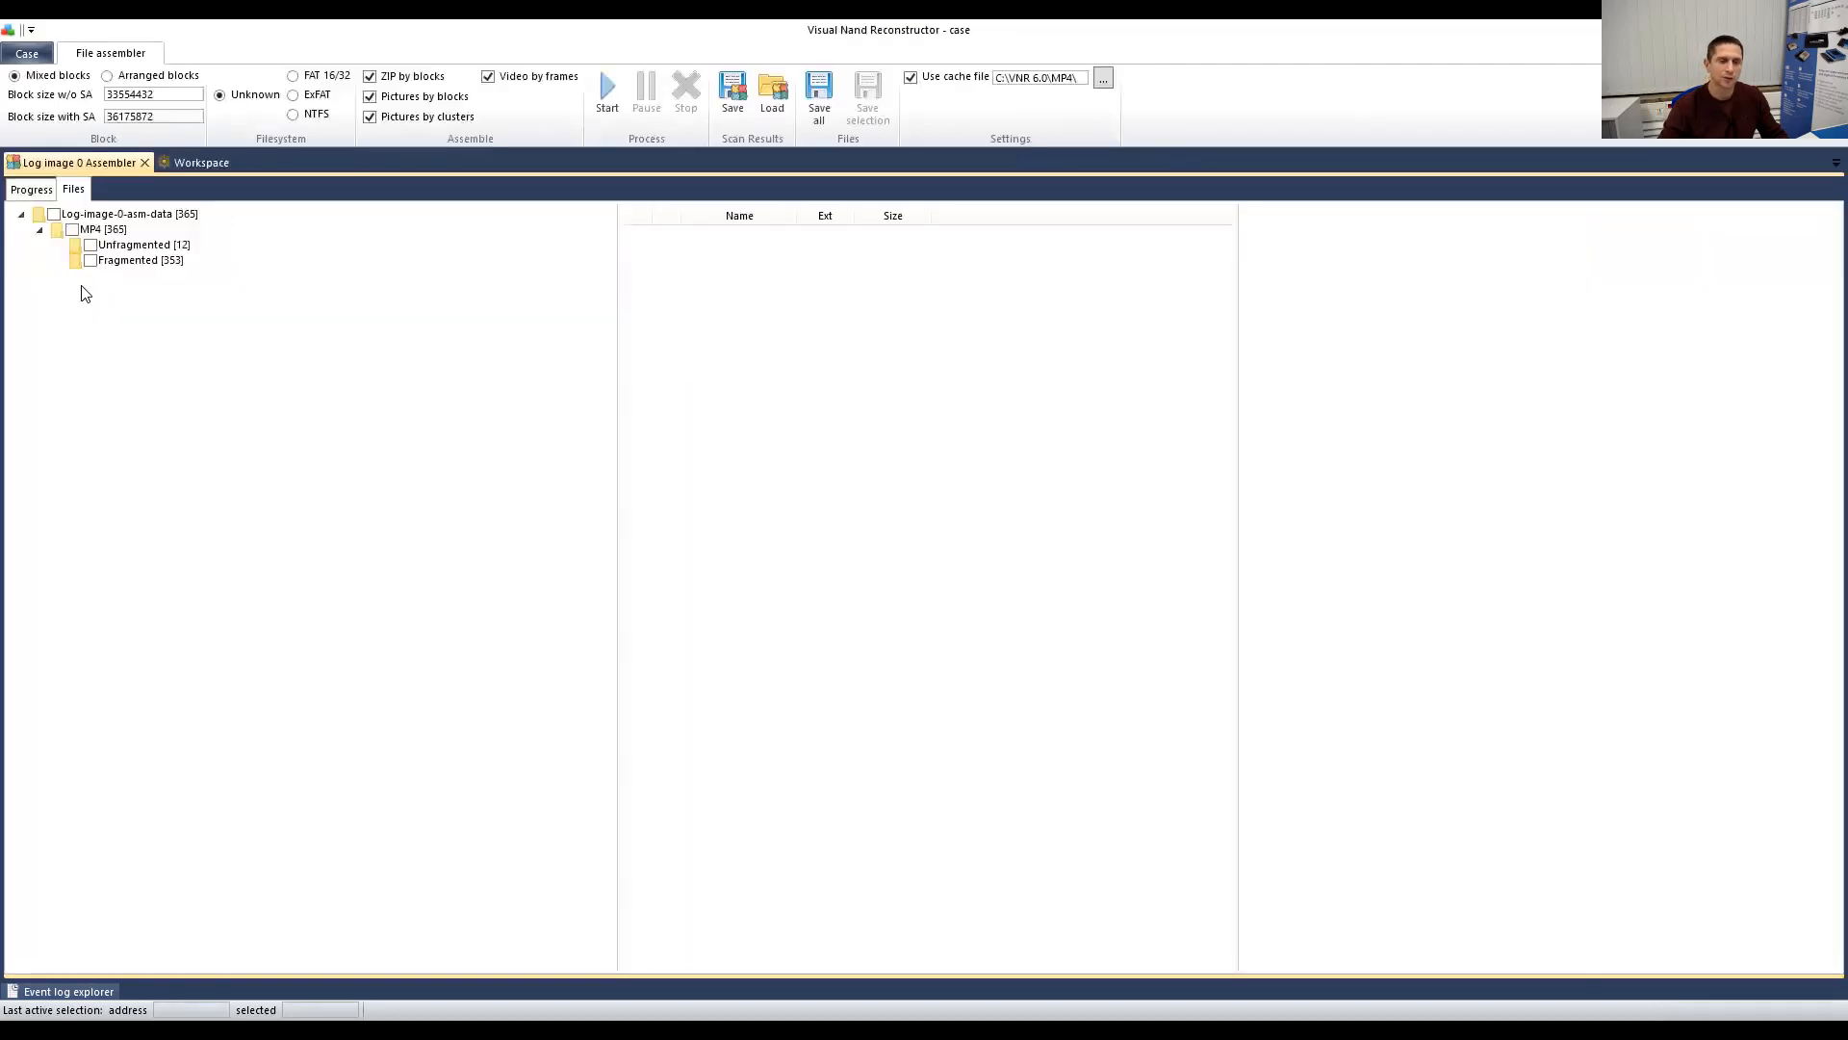
Step: Inspect the ECC, Markers table and Log image elements in the MP4 case's workspace
{"action": "left_click", "coordinate": [198, 163]}
{"action": "left_click_drag", "start_coordinate": [512, 422], "coordinate": [514, 431]}
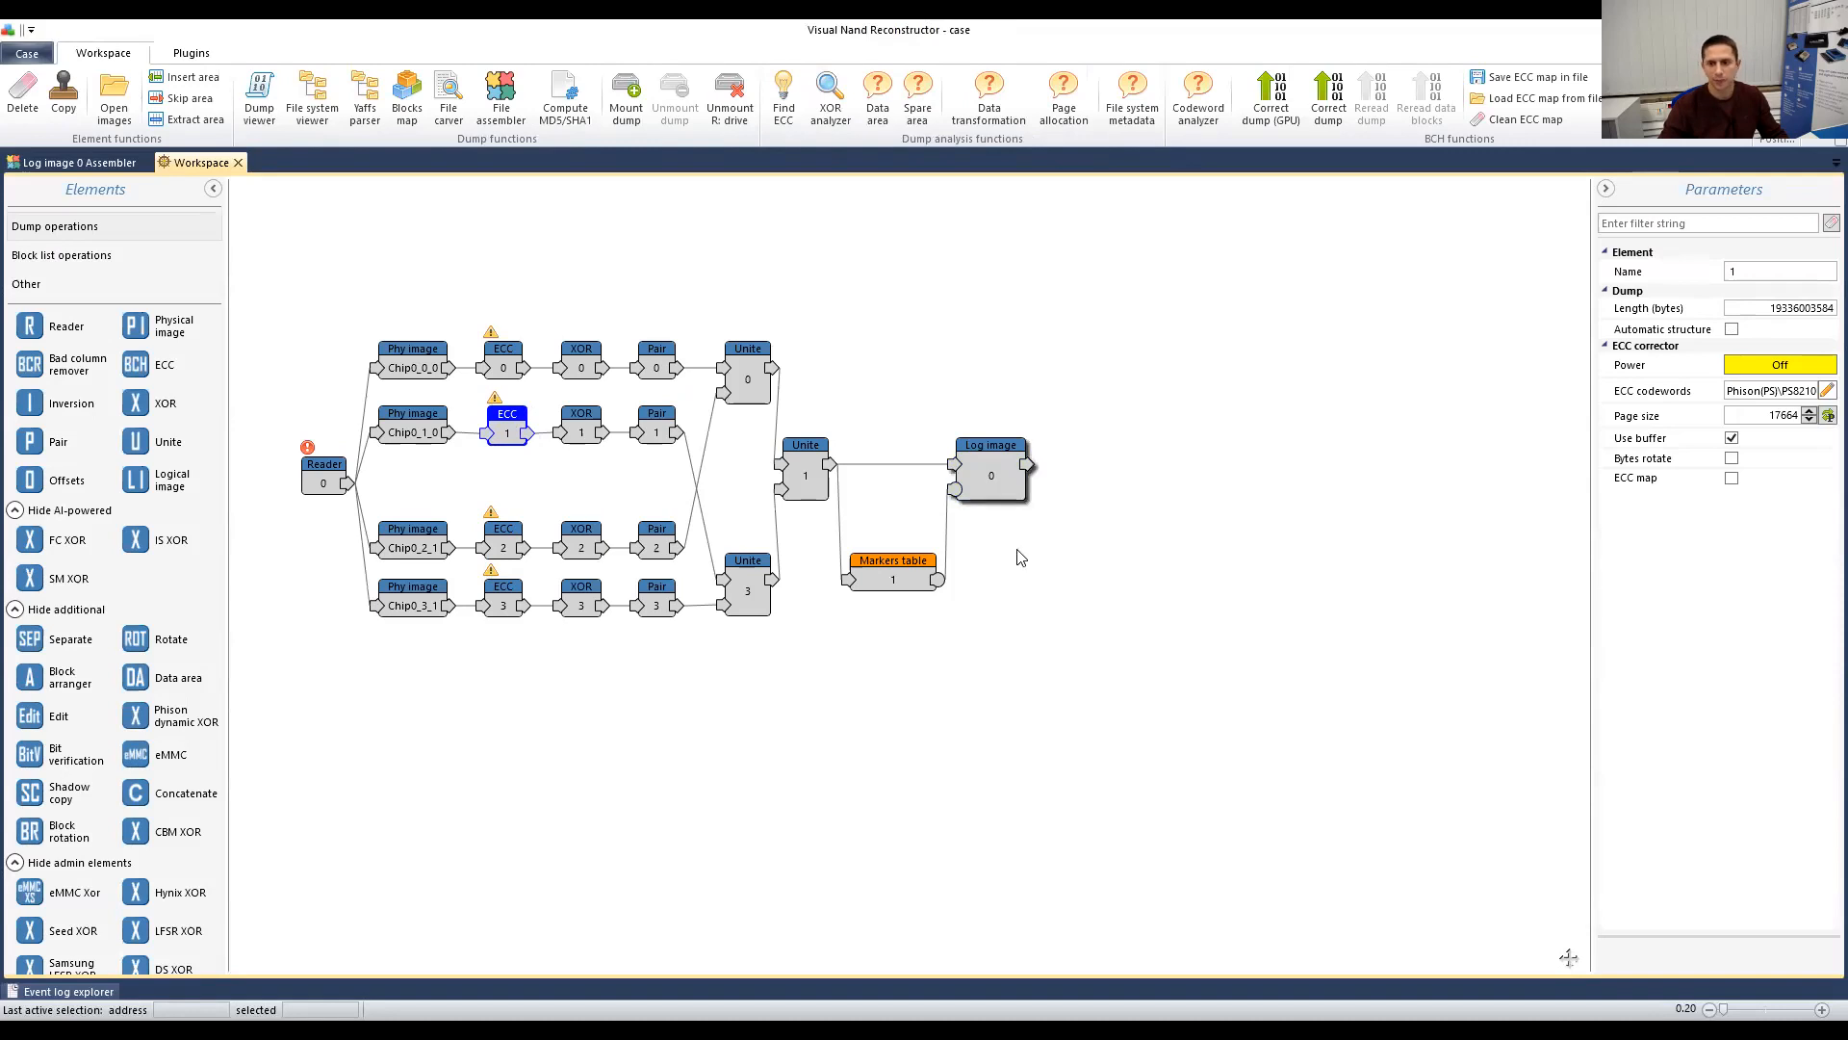
{"action": "left_click", "coordinate": [897, 568]}
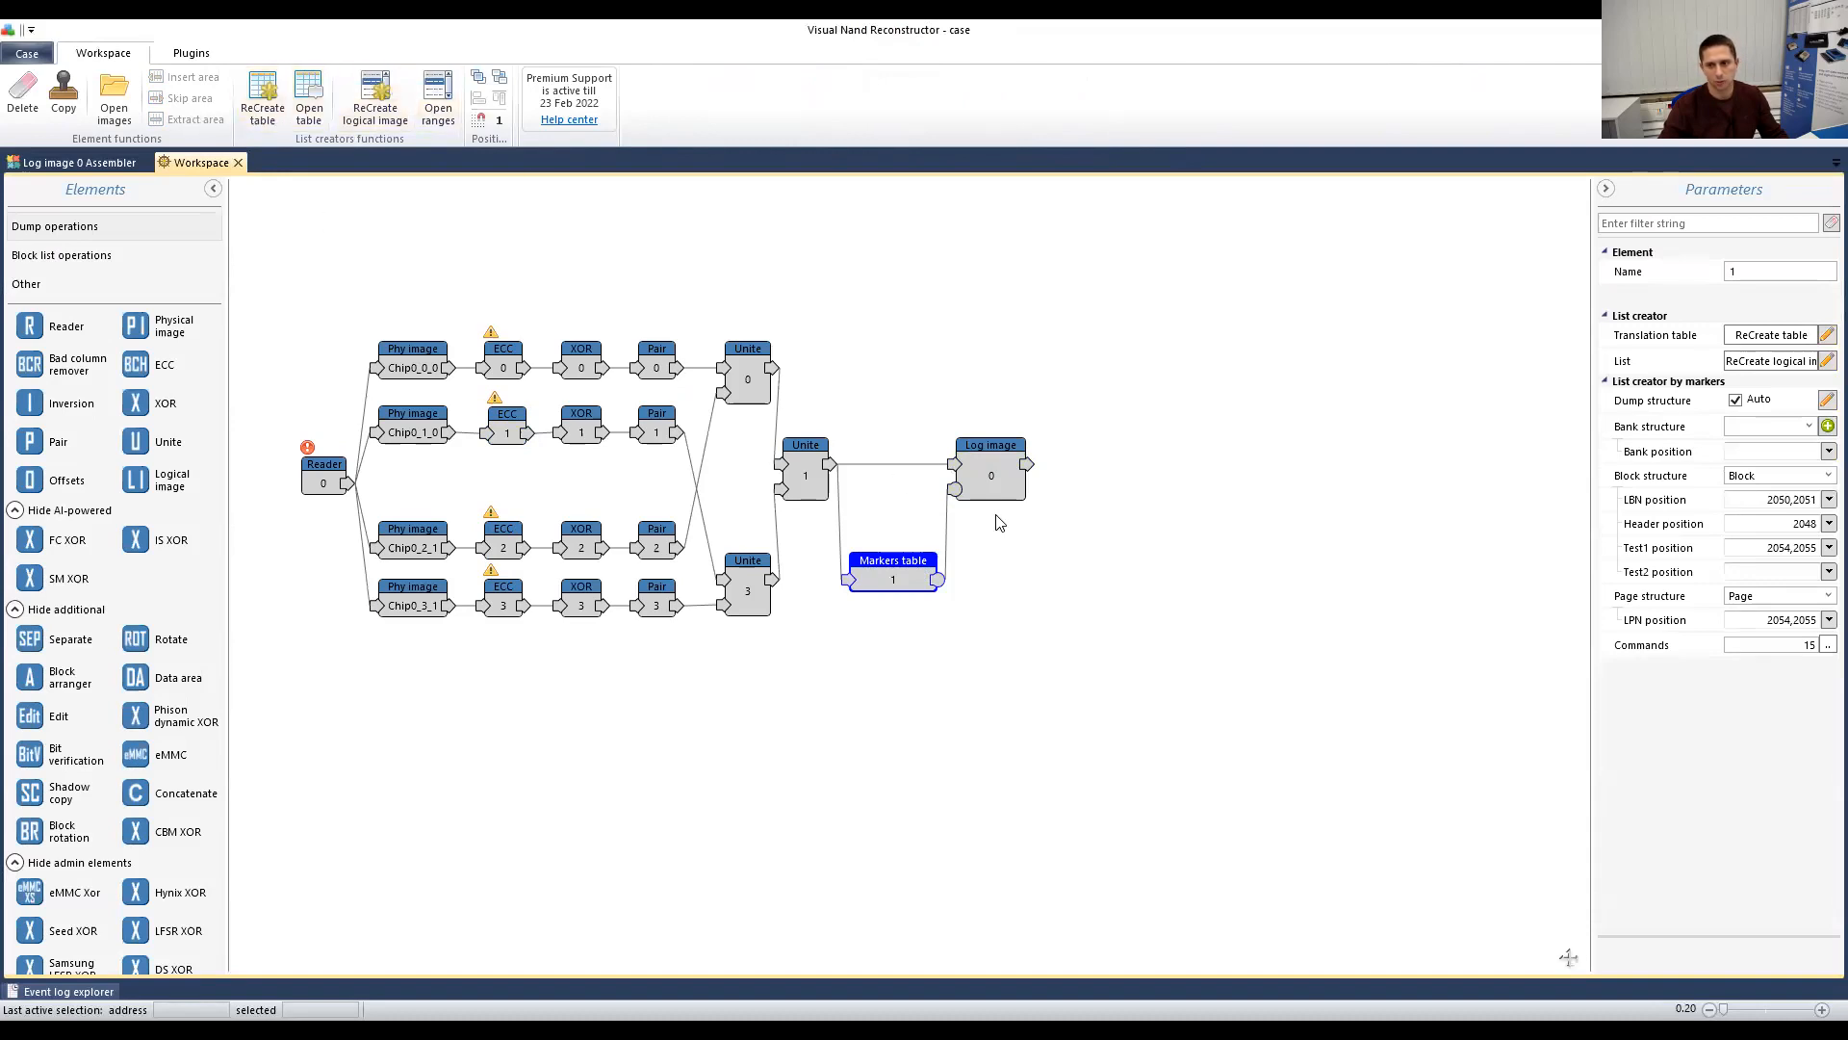
{"action": "left_click", "coordinate": [996, 484]}
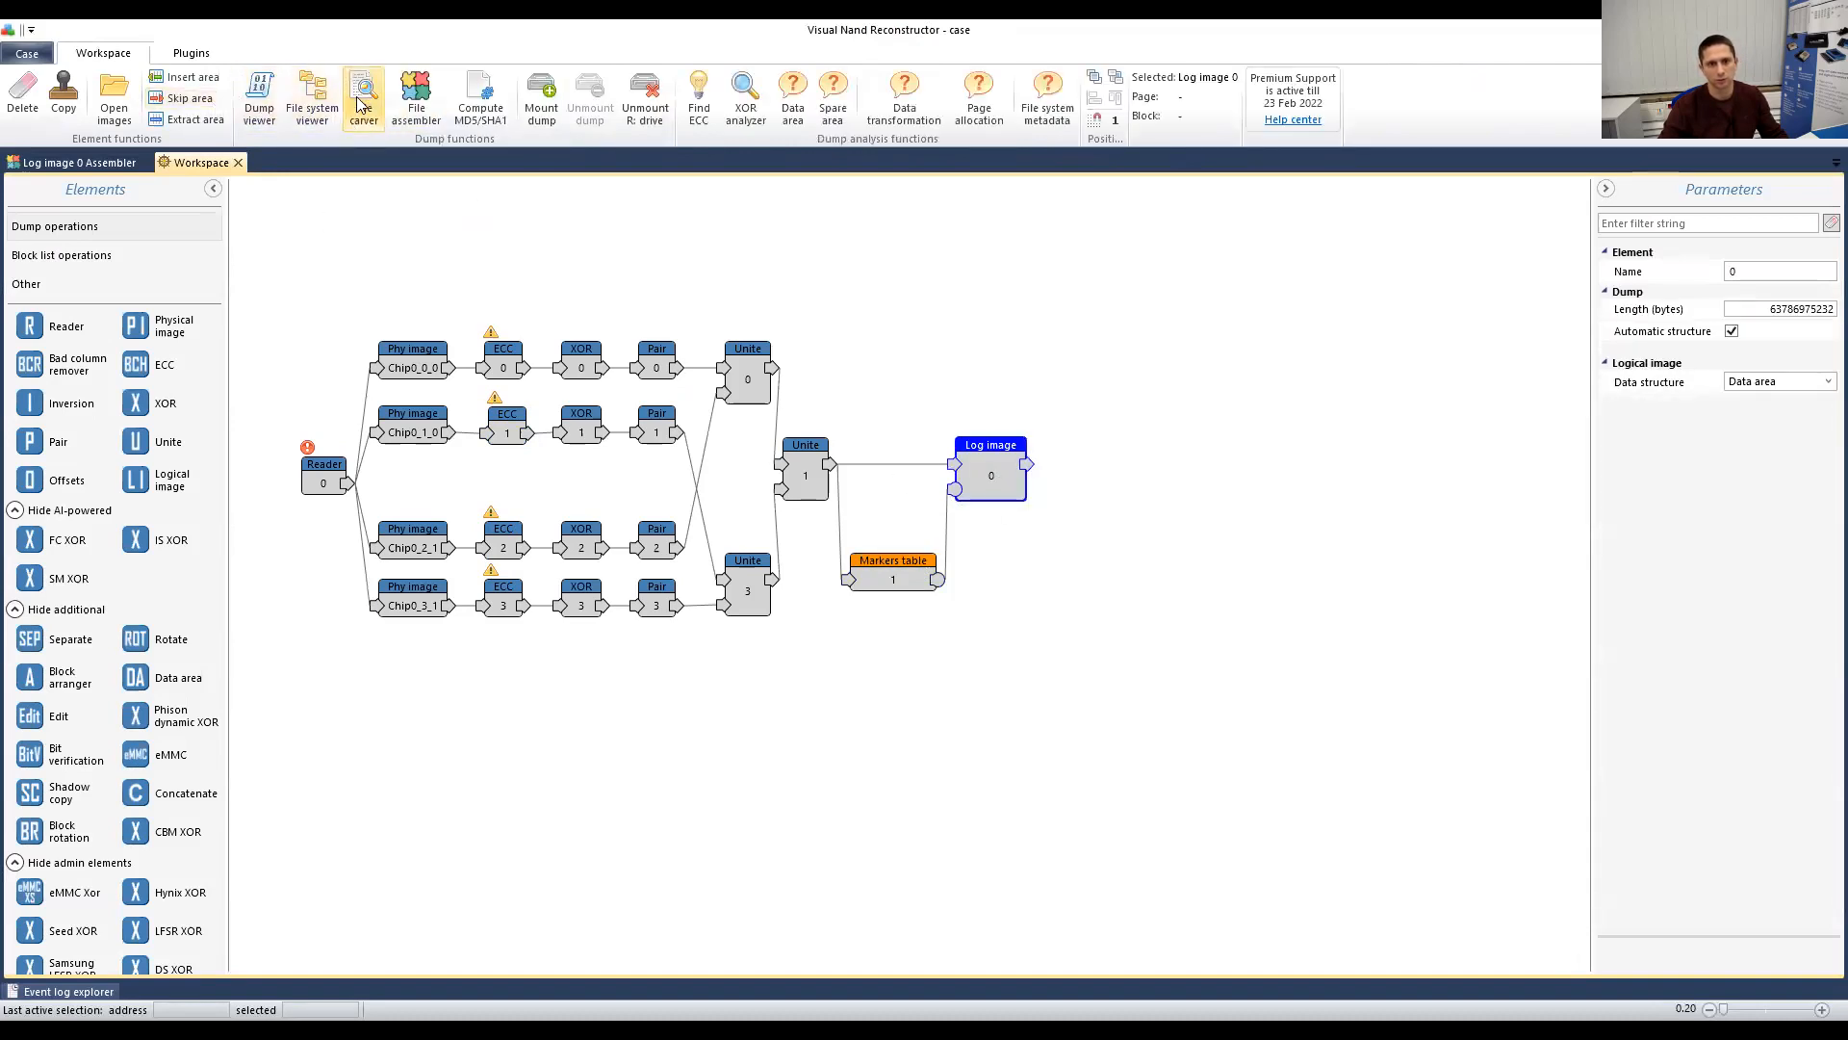
Step: Open the File system viewer for Log image 0 and examine the ExFAT volume and its Root folder
{"action": "left_click", "coordinate": [308, 101]}
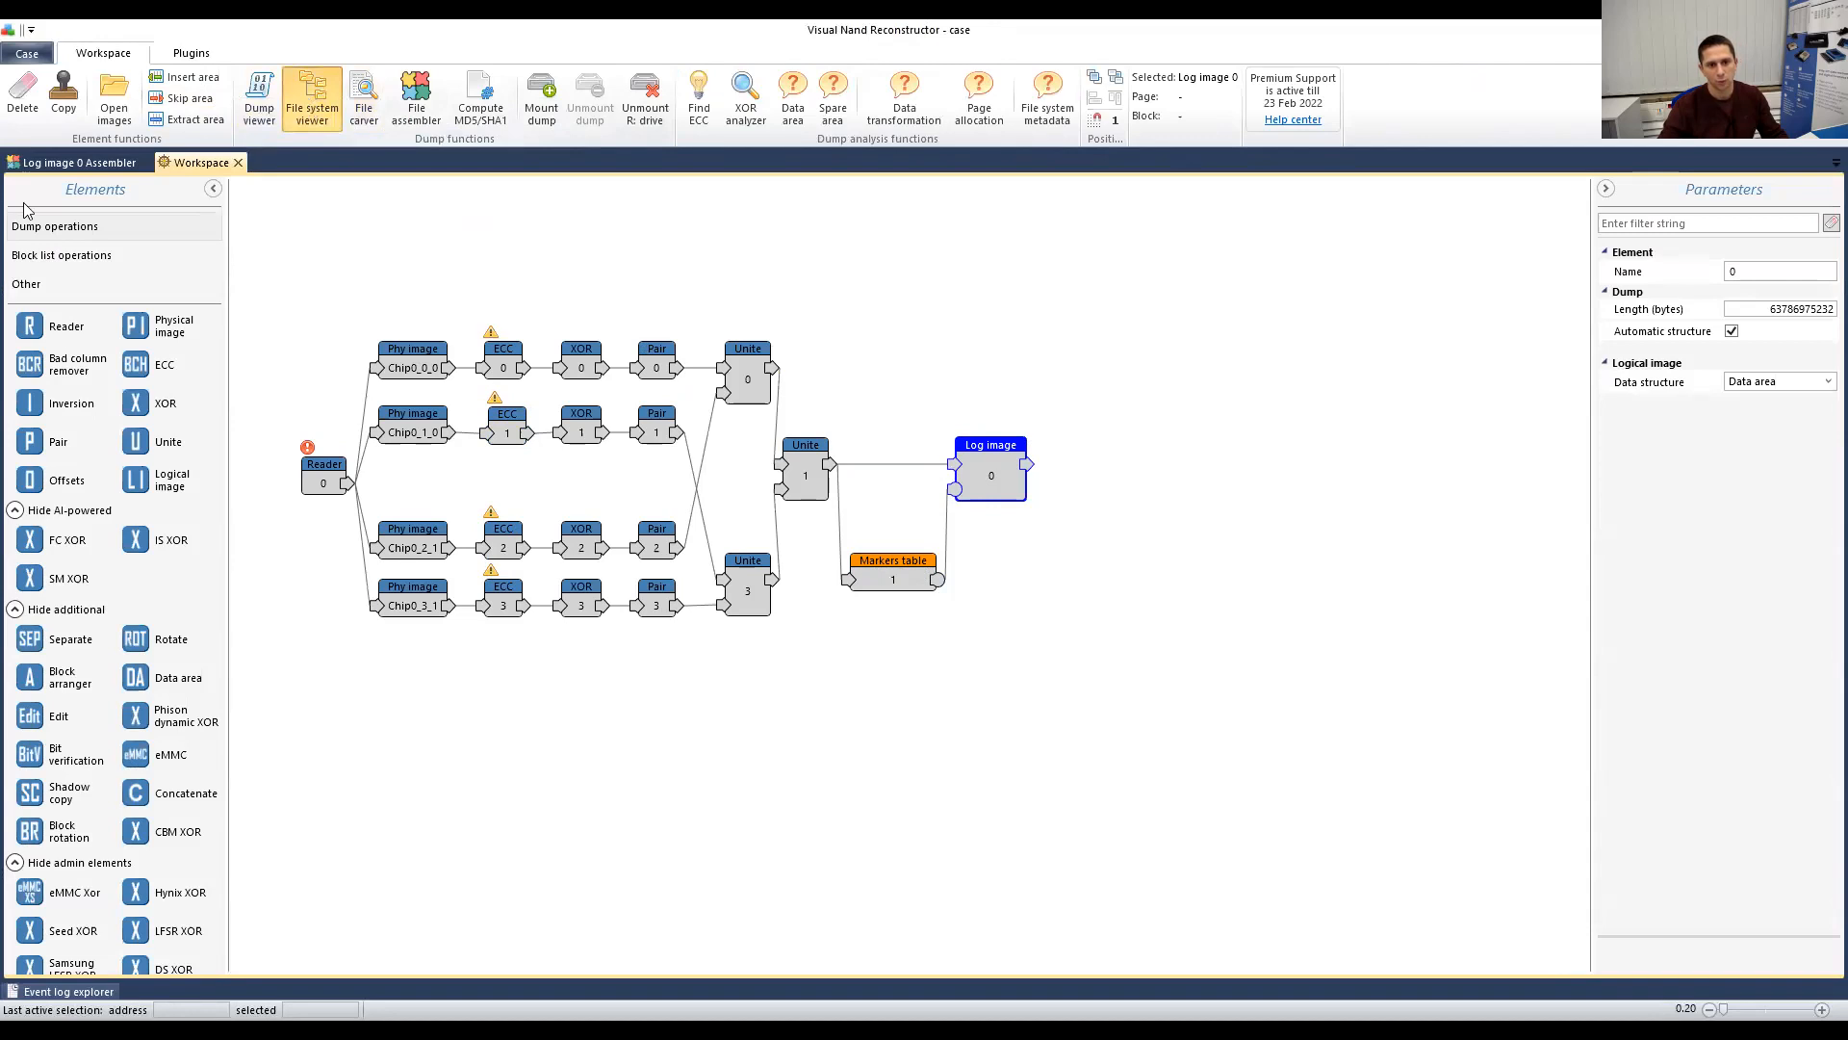
{"action": "left_click", "coordinate": [96, 259]}
{"action": "left_click", "coordinate": [55, 258]}
{"action": "left_click", "coordinate": [120, 279]}
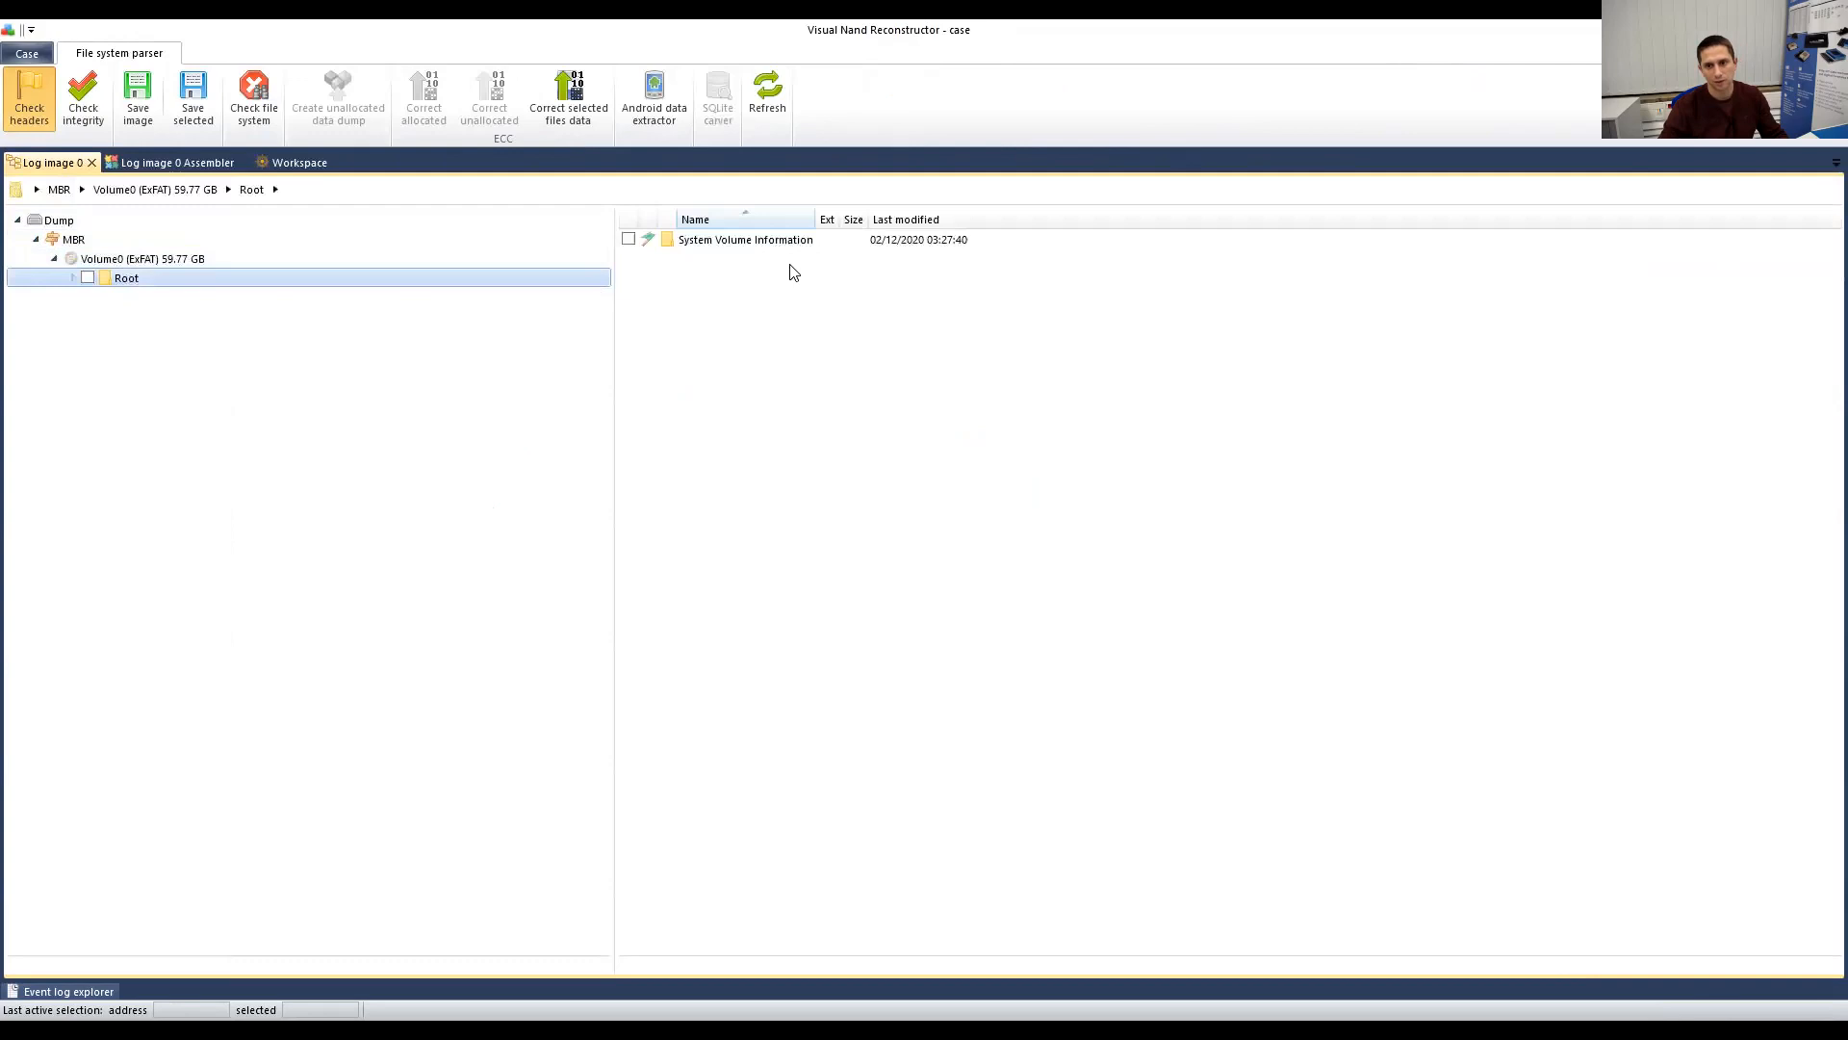
{"action": "left_click", "coordinate": [200, 262]}
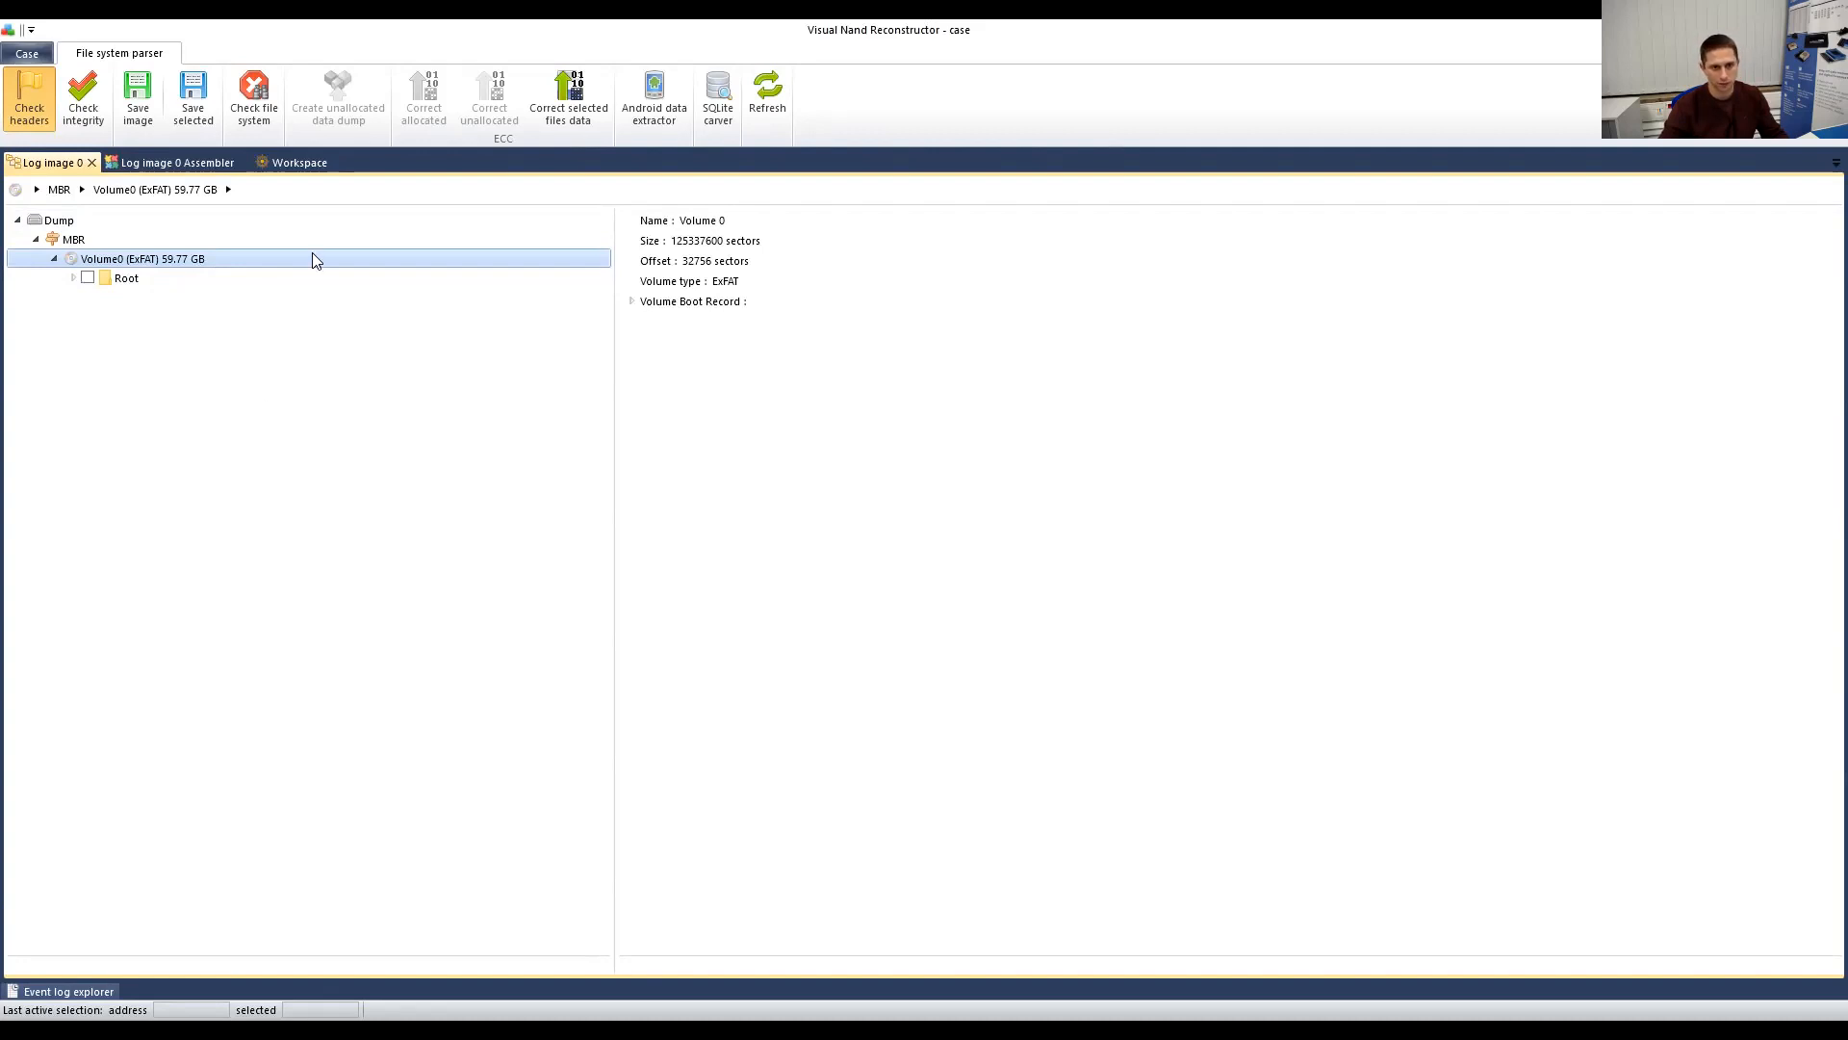
Step: Return to the Log image 0 assembler results and compare the Fragmented and Unfragmented MP4 groups
{"action": "left_click", "coordinate": [292, 164]}
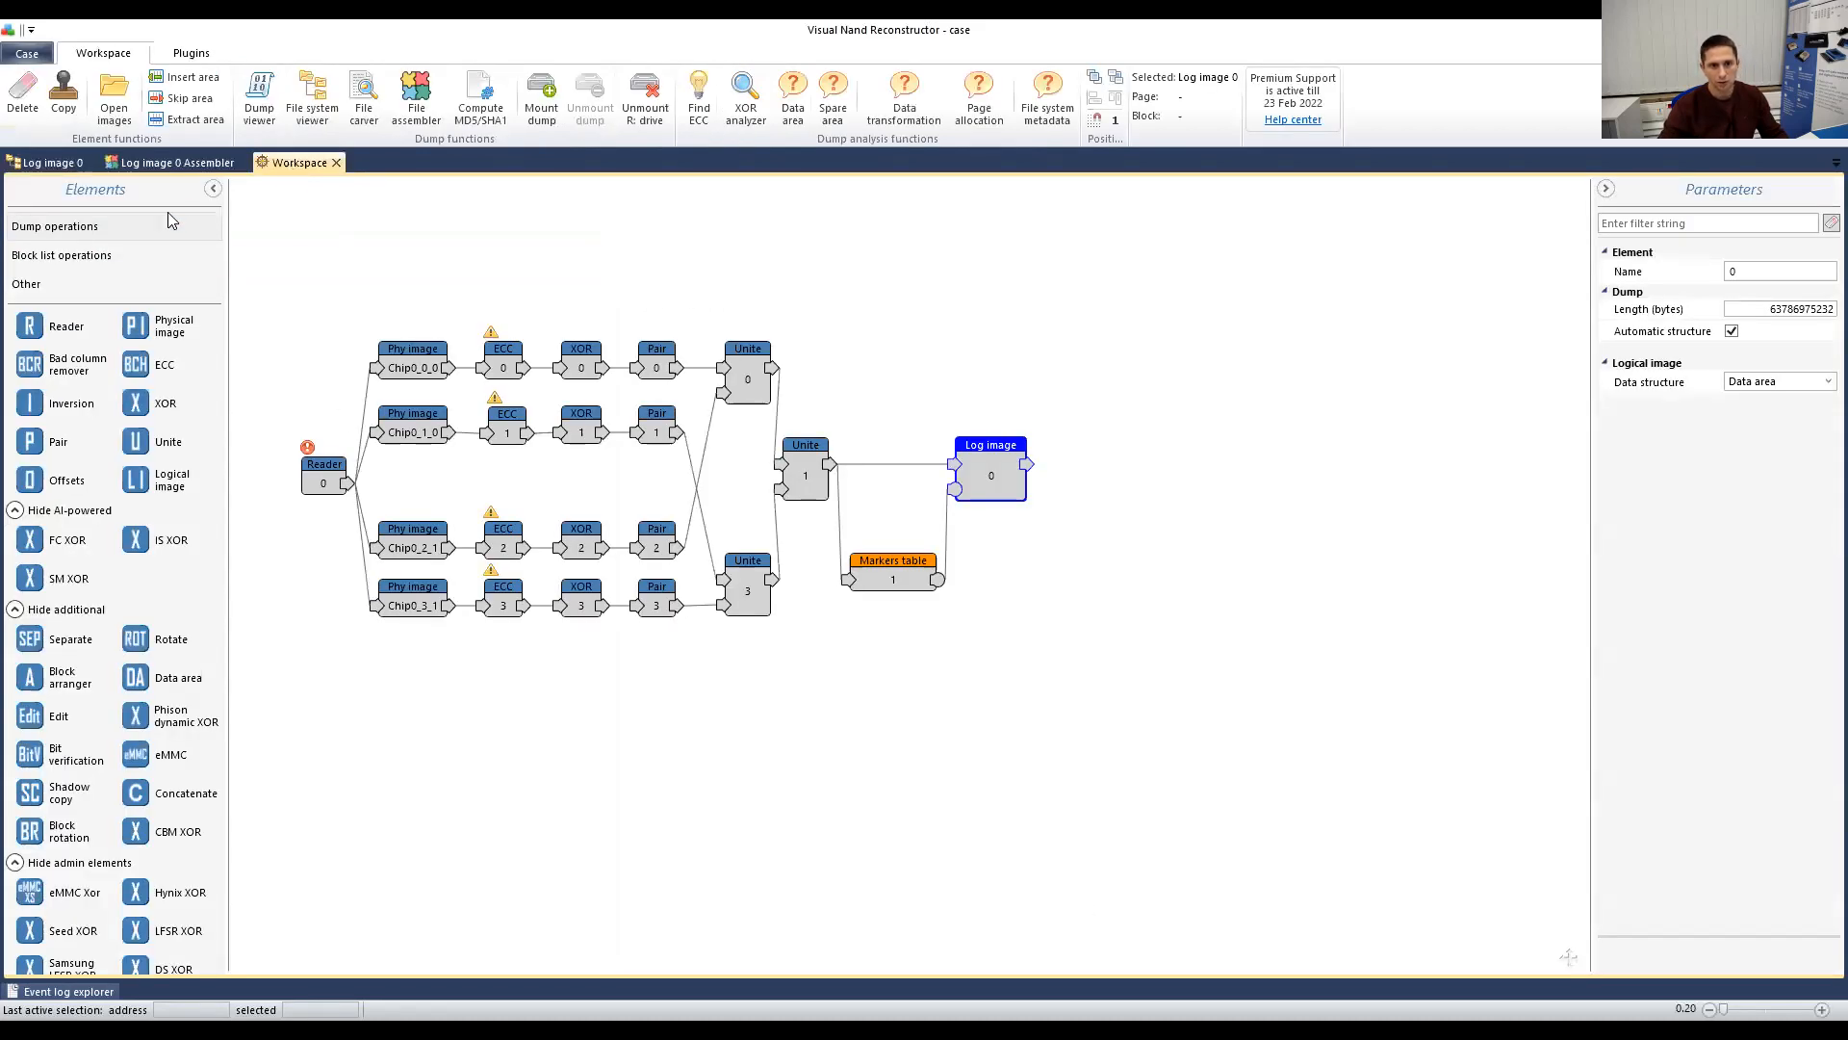
{"action": "left_click", "coordinate": [184, 166]}
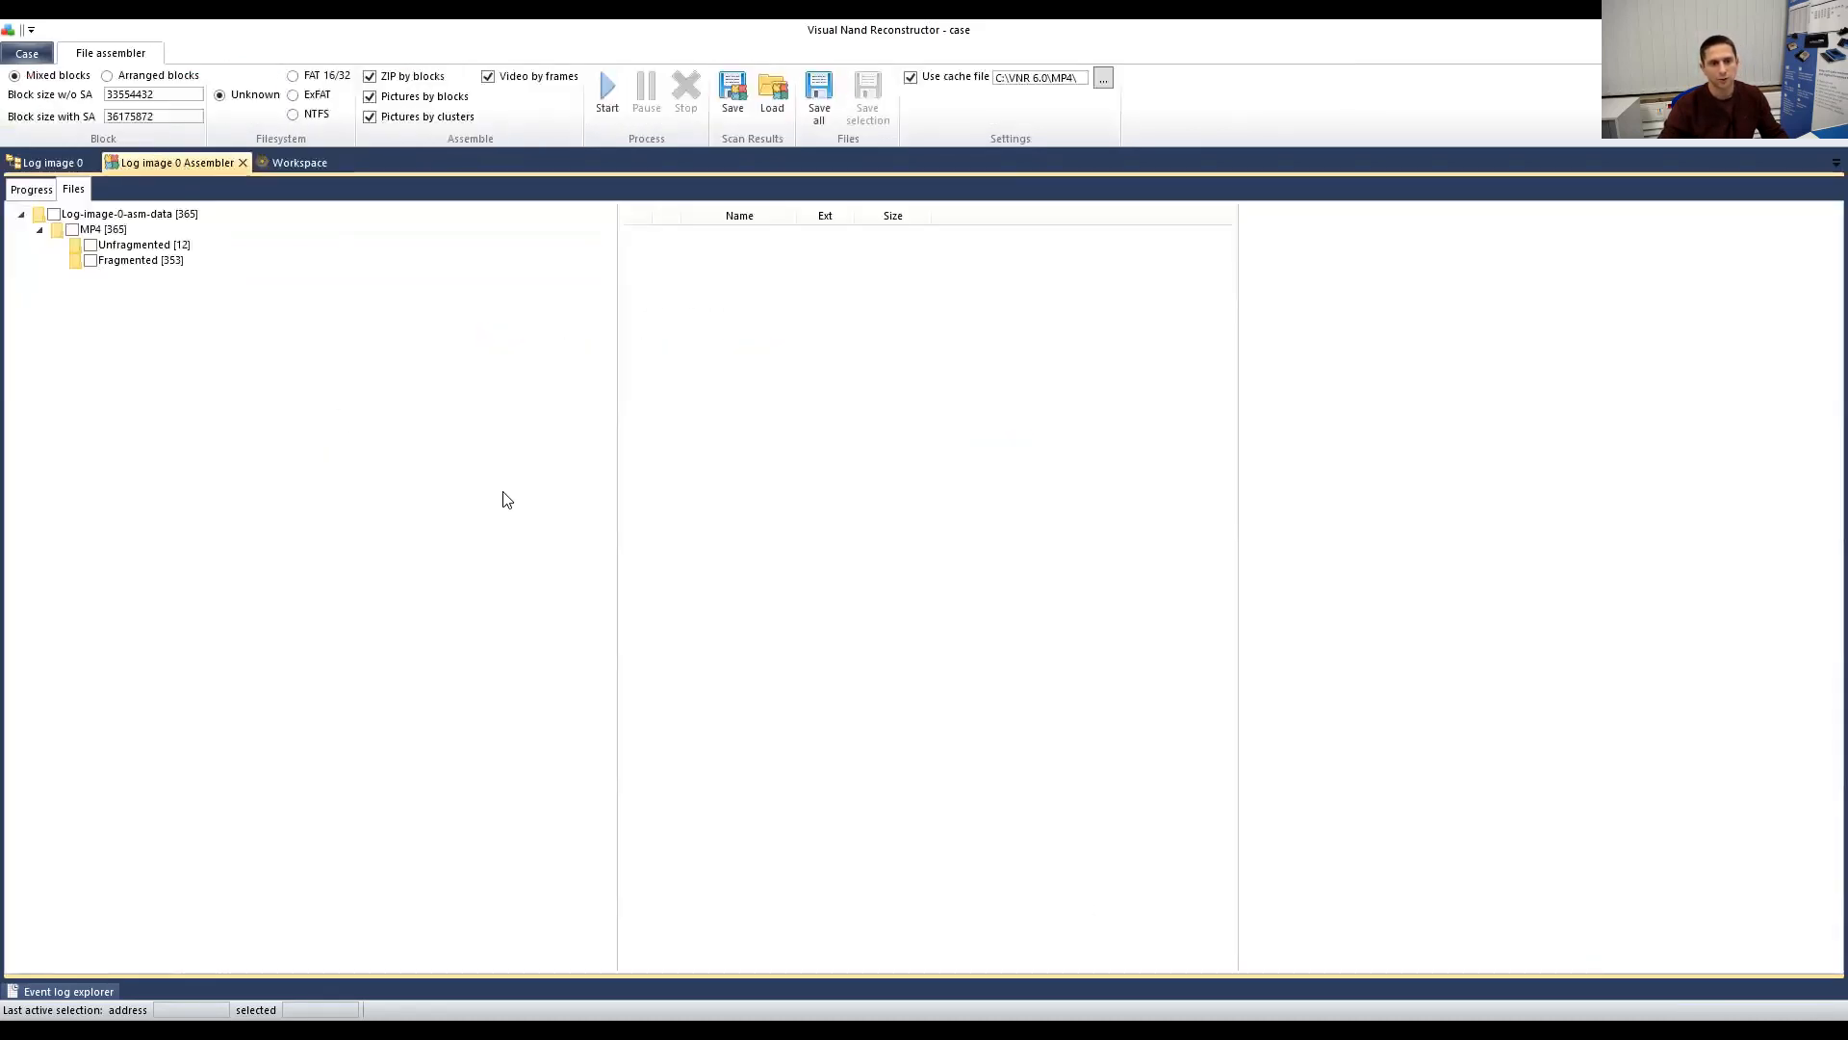
{"action": "left_click", "coordinate": [122, 262]}
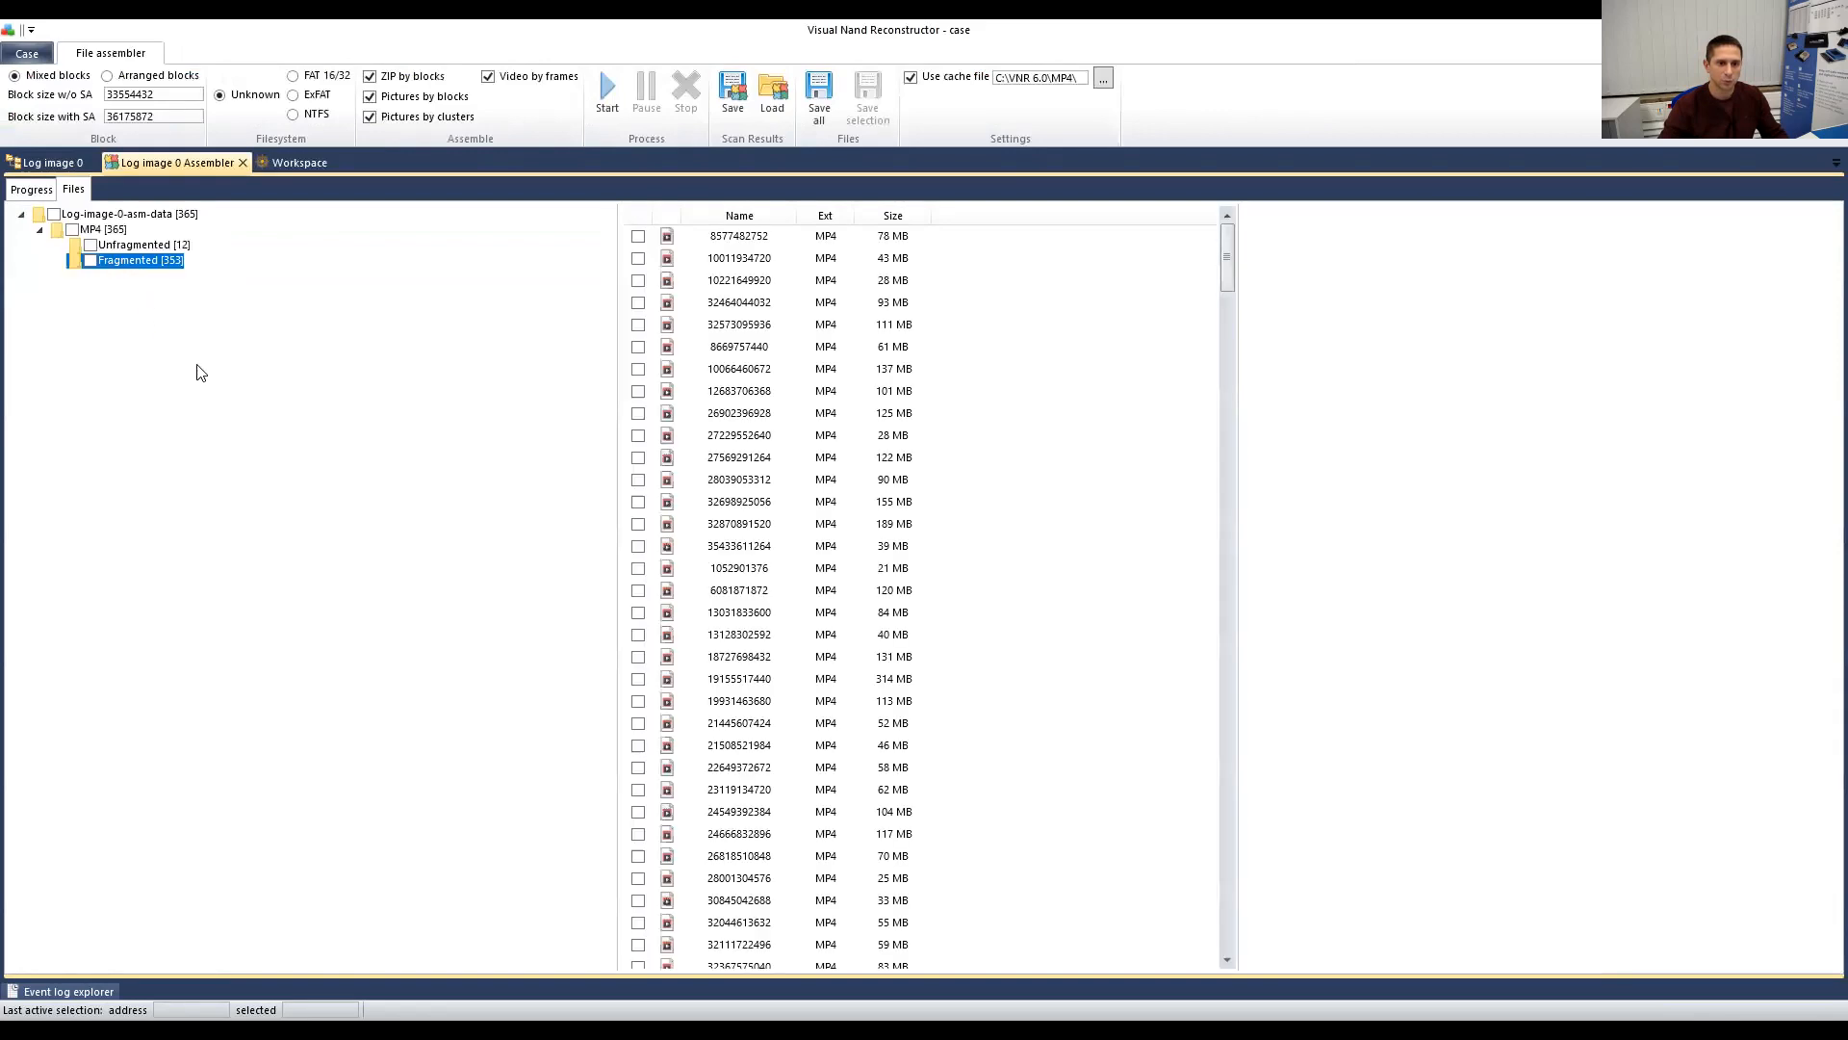
{"action": "left_click", "coordinate": [133, 247]}
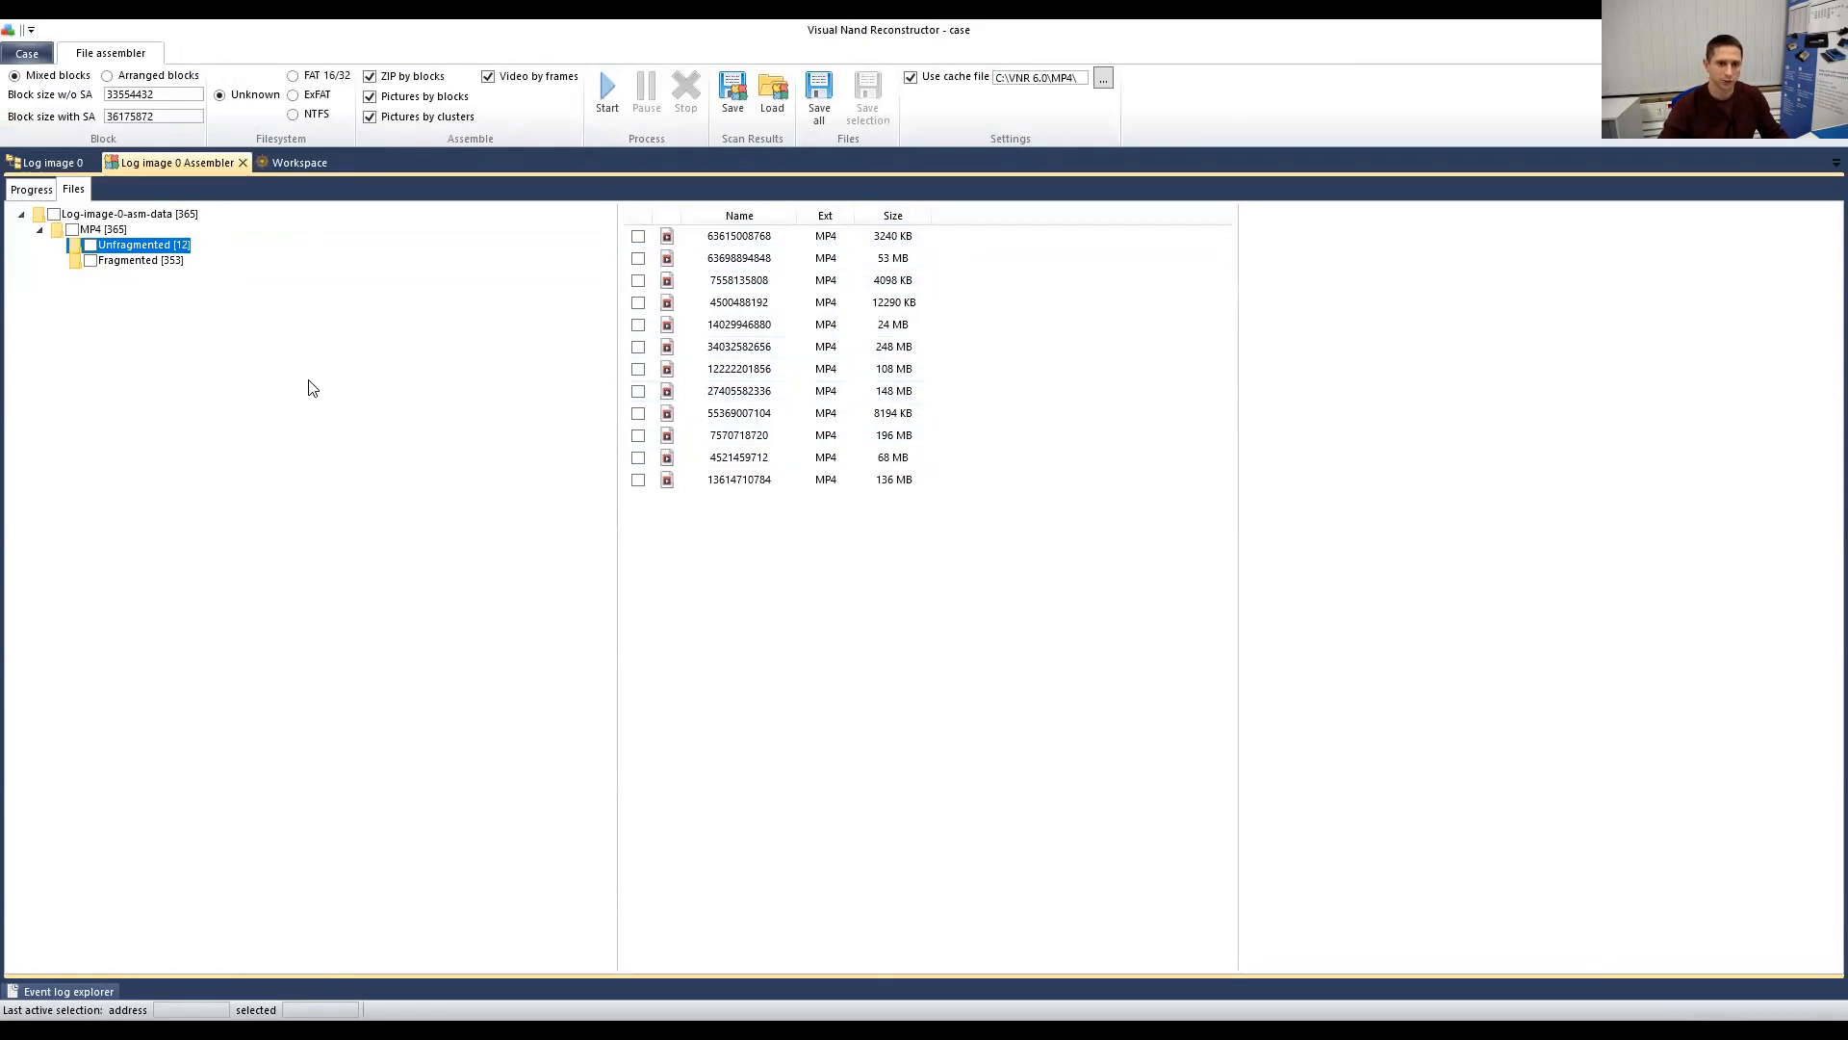
{"action": "left_click", "coordinate": [149, 261]}
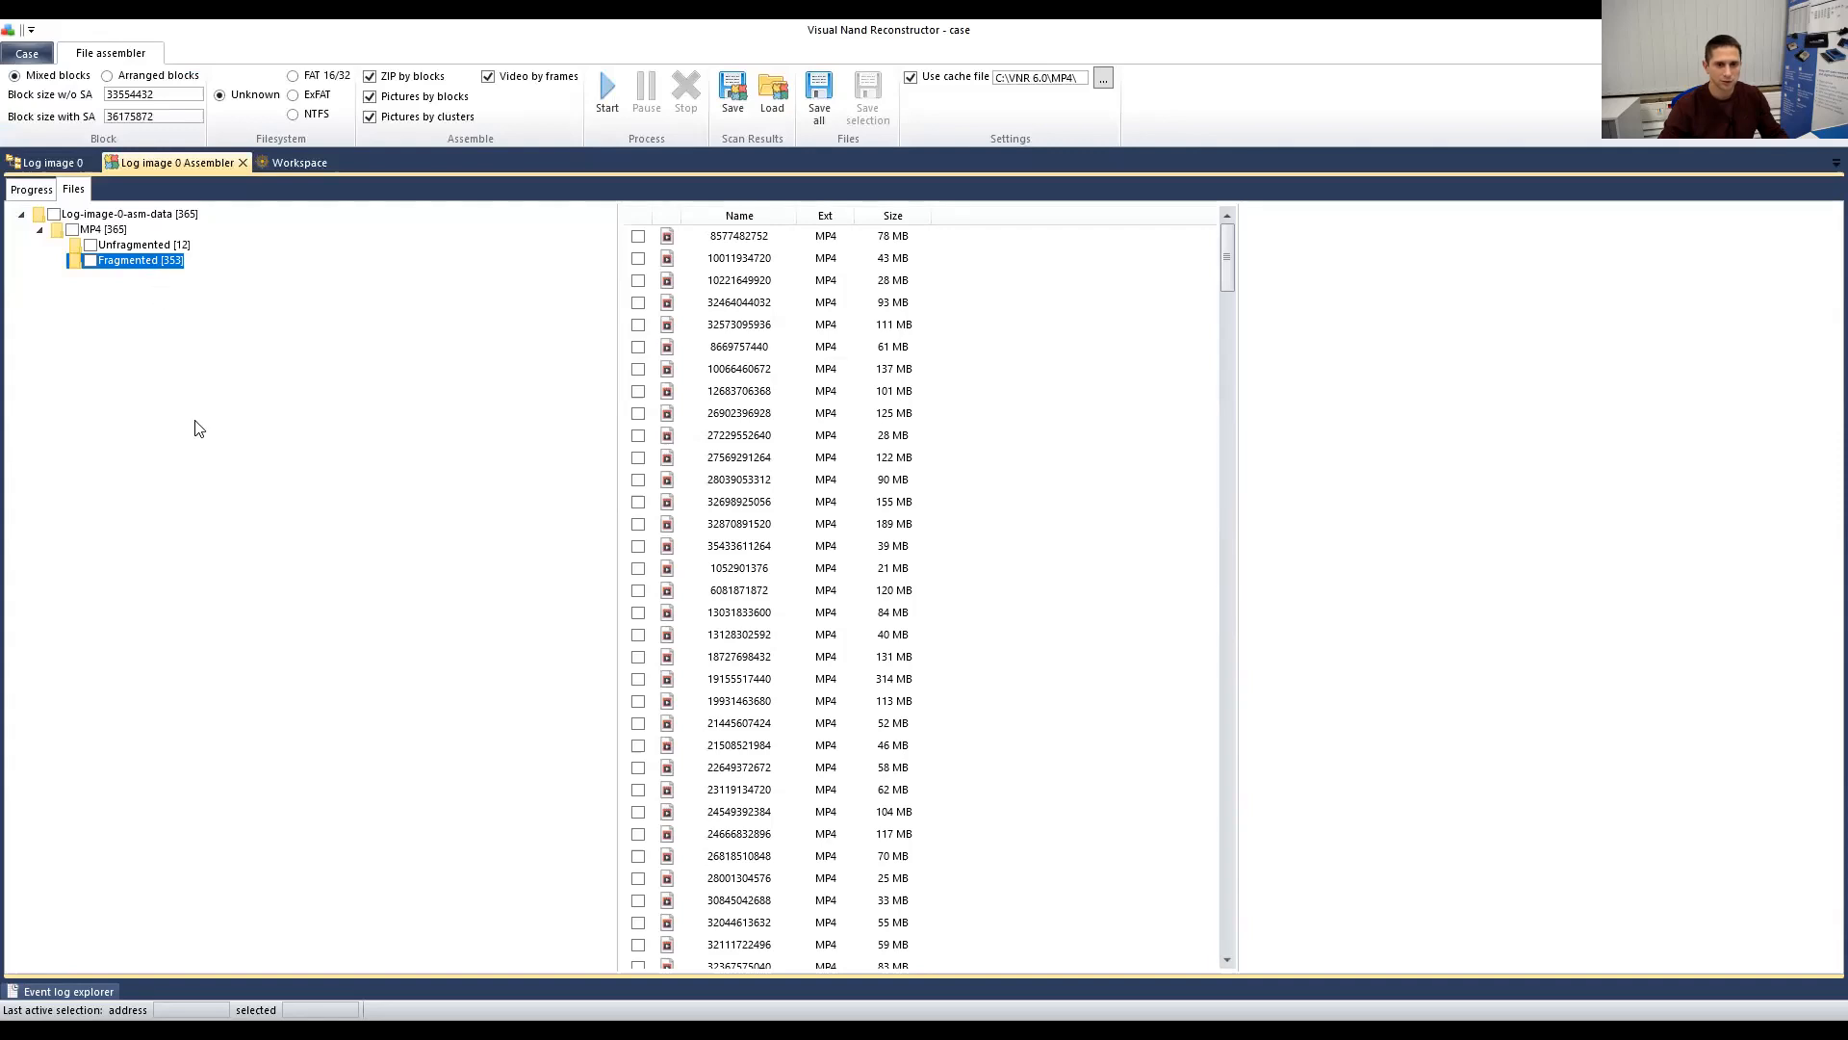
{"action": "left_click", "coordinate": [889, 219]}
{"action": "left_click", "coordinate": [888, 221]}
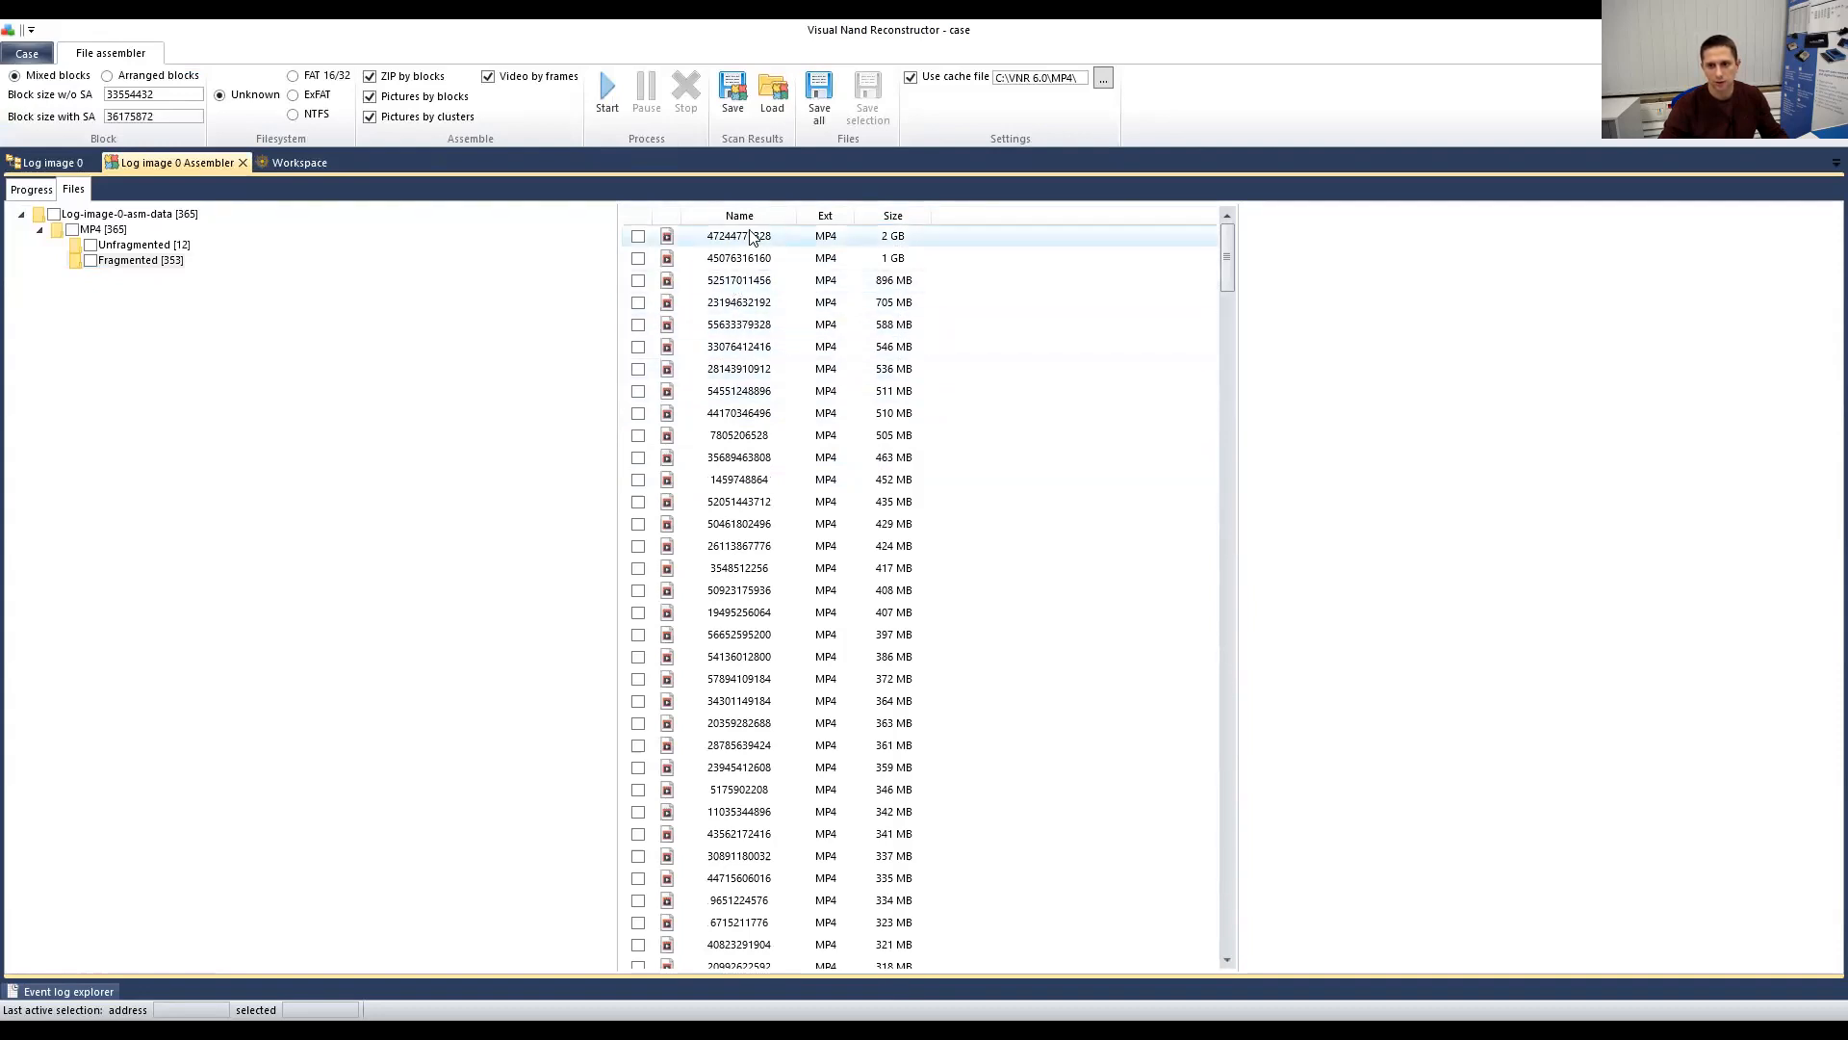
{"action": "left_click", "coordinate": [745, 282]}
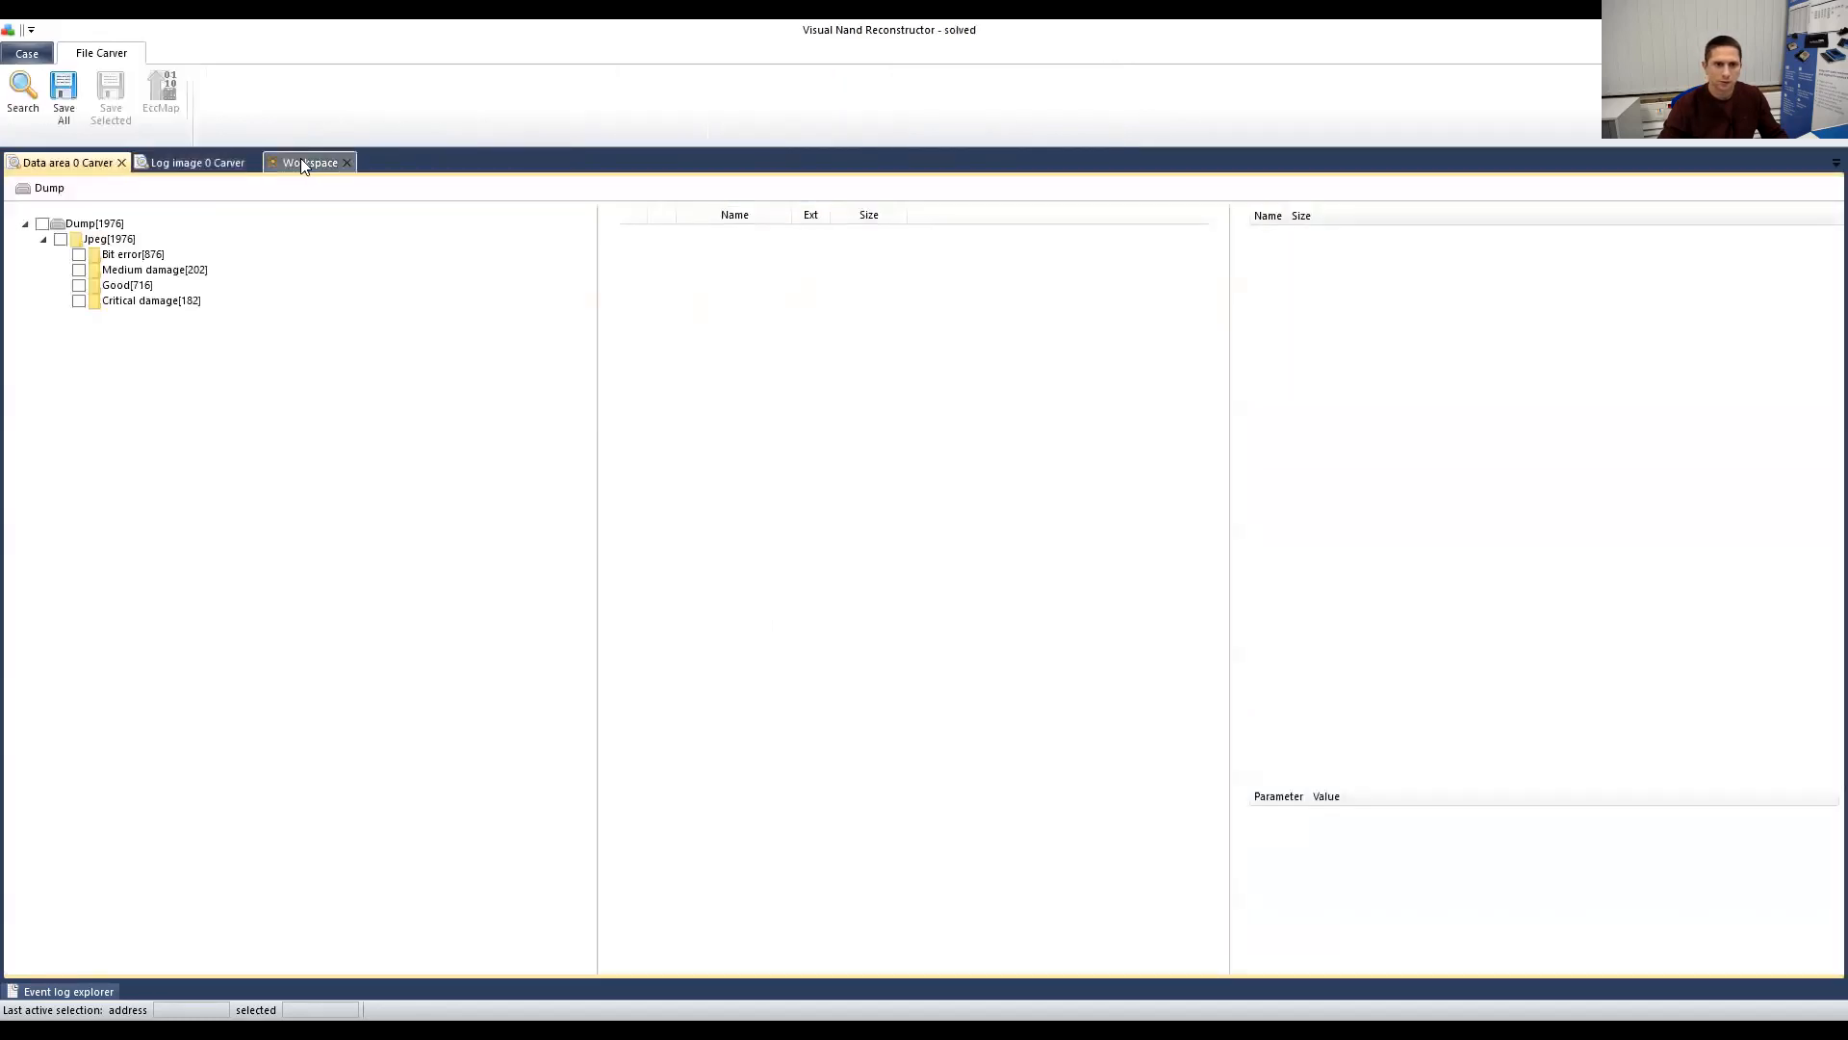
Step: Inspect the Log image element in the solved case's workspace and list the Good JPEG group in its carver results
{"action": "left_click", "coordinate": [300, 162]}
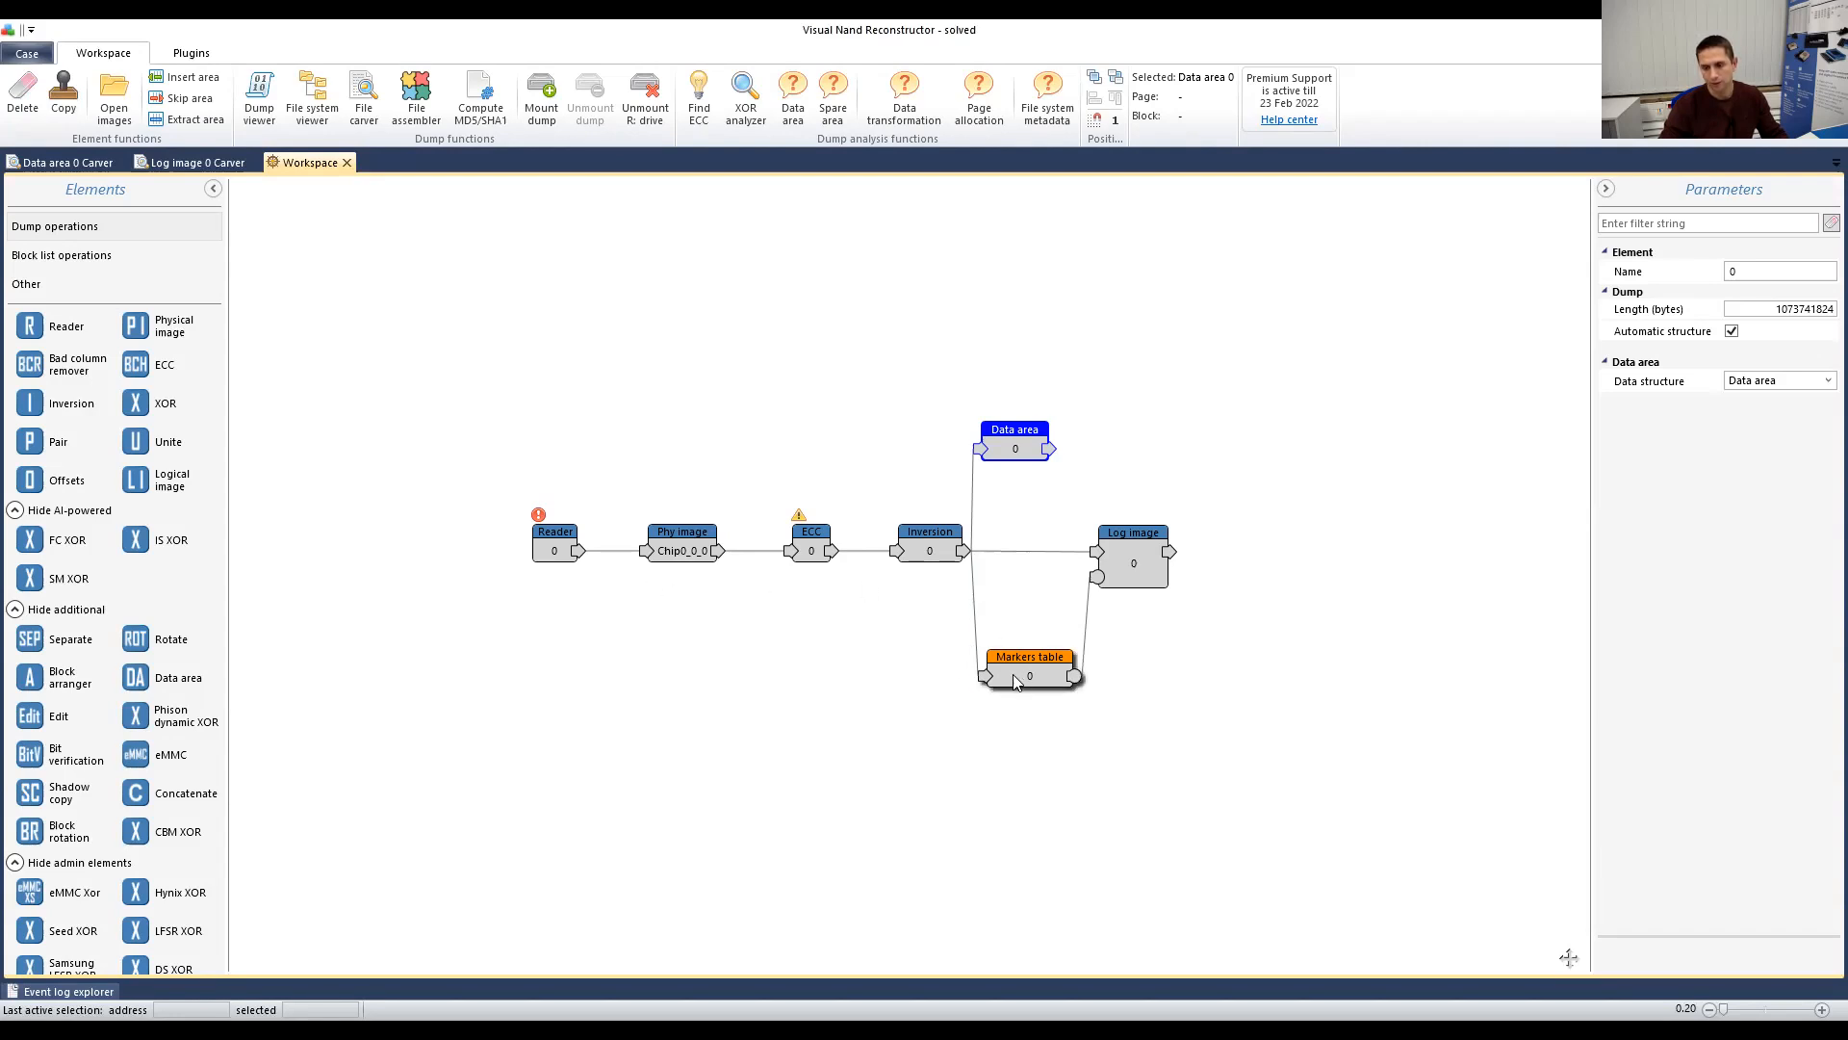
{"action": "left_click", "coordinate": [1120, 545]}
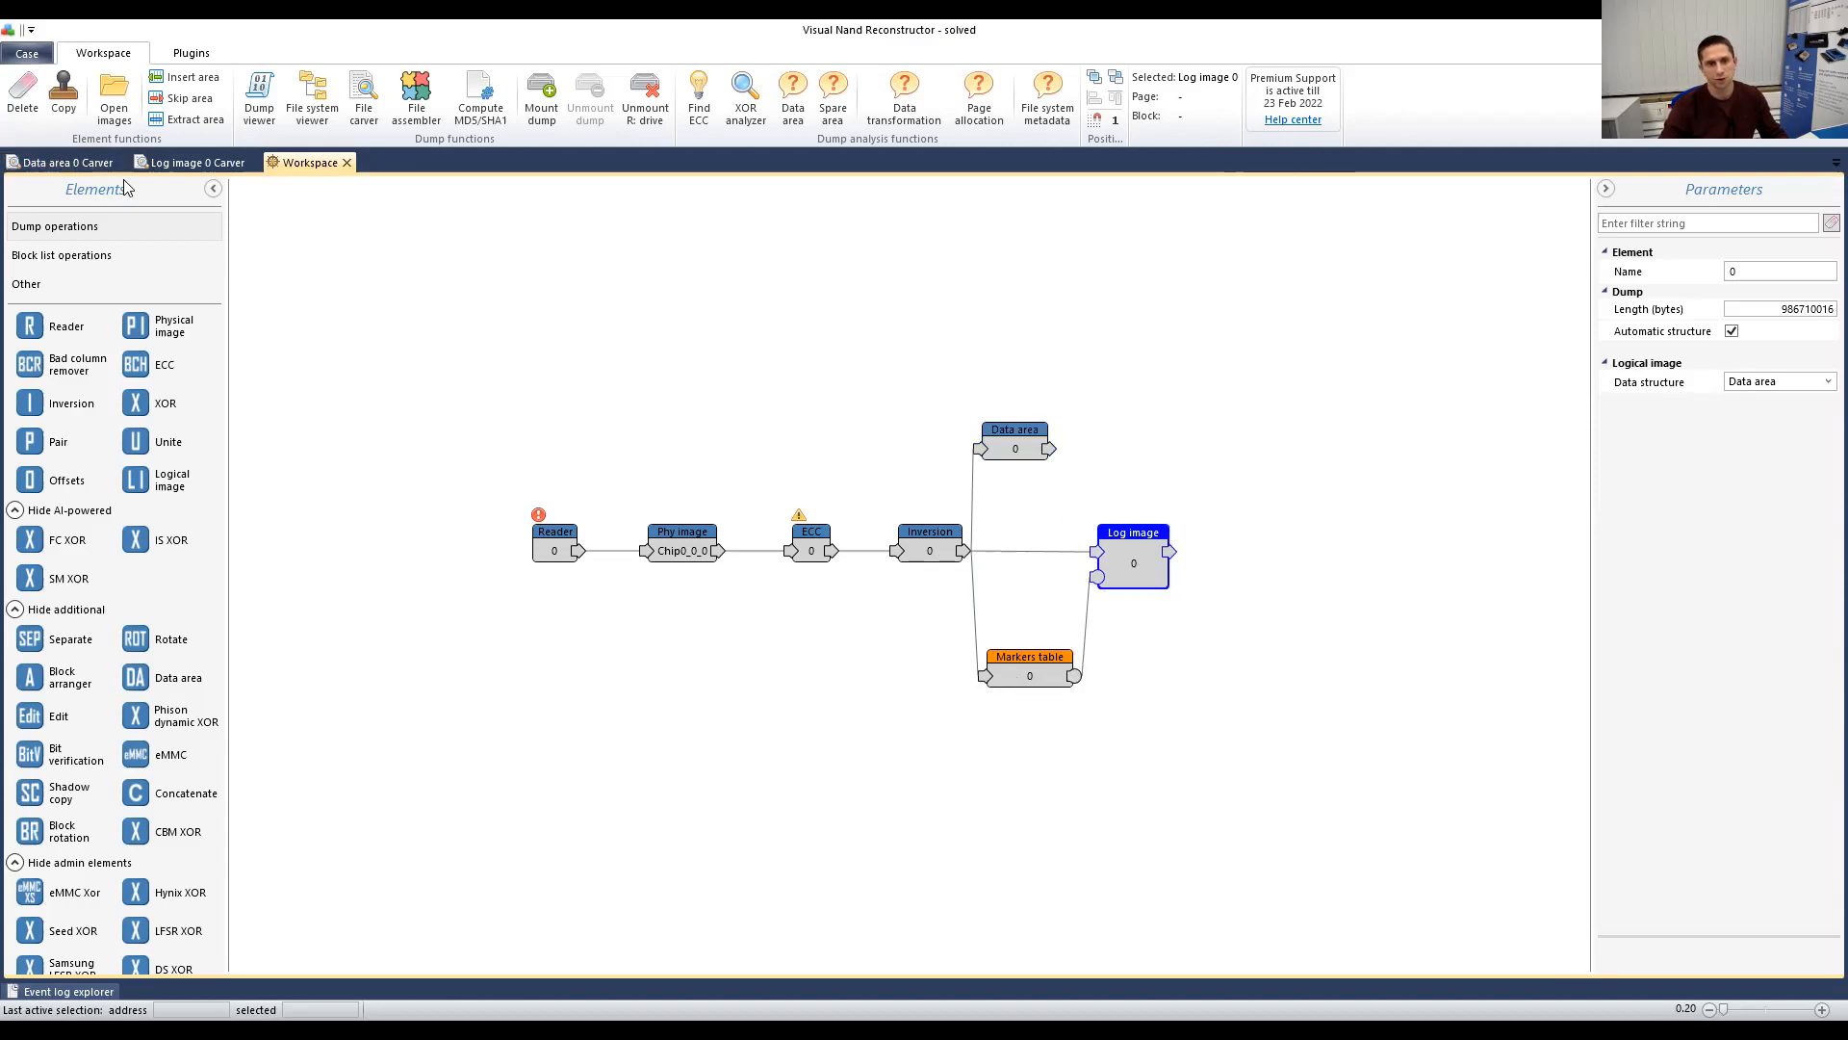
{"action": "left_click", "coordinate": [181, 162]}
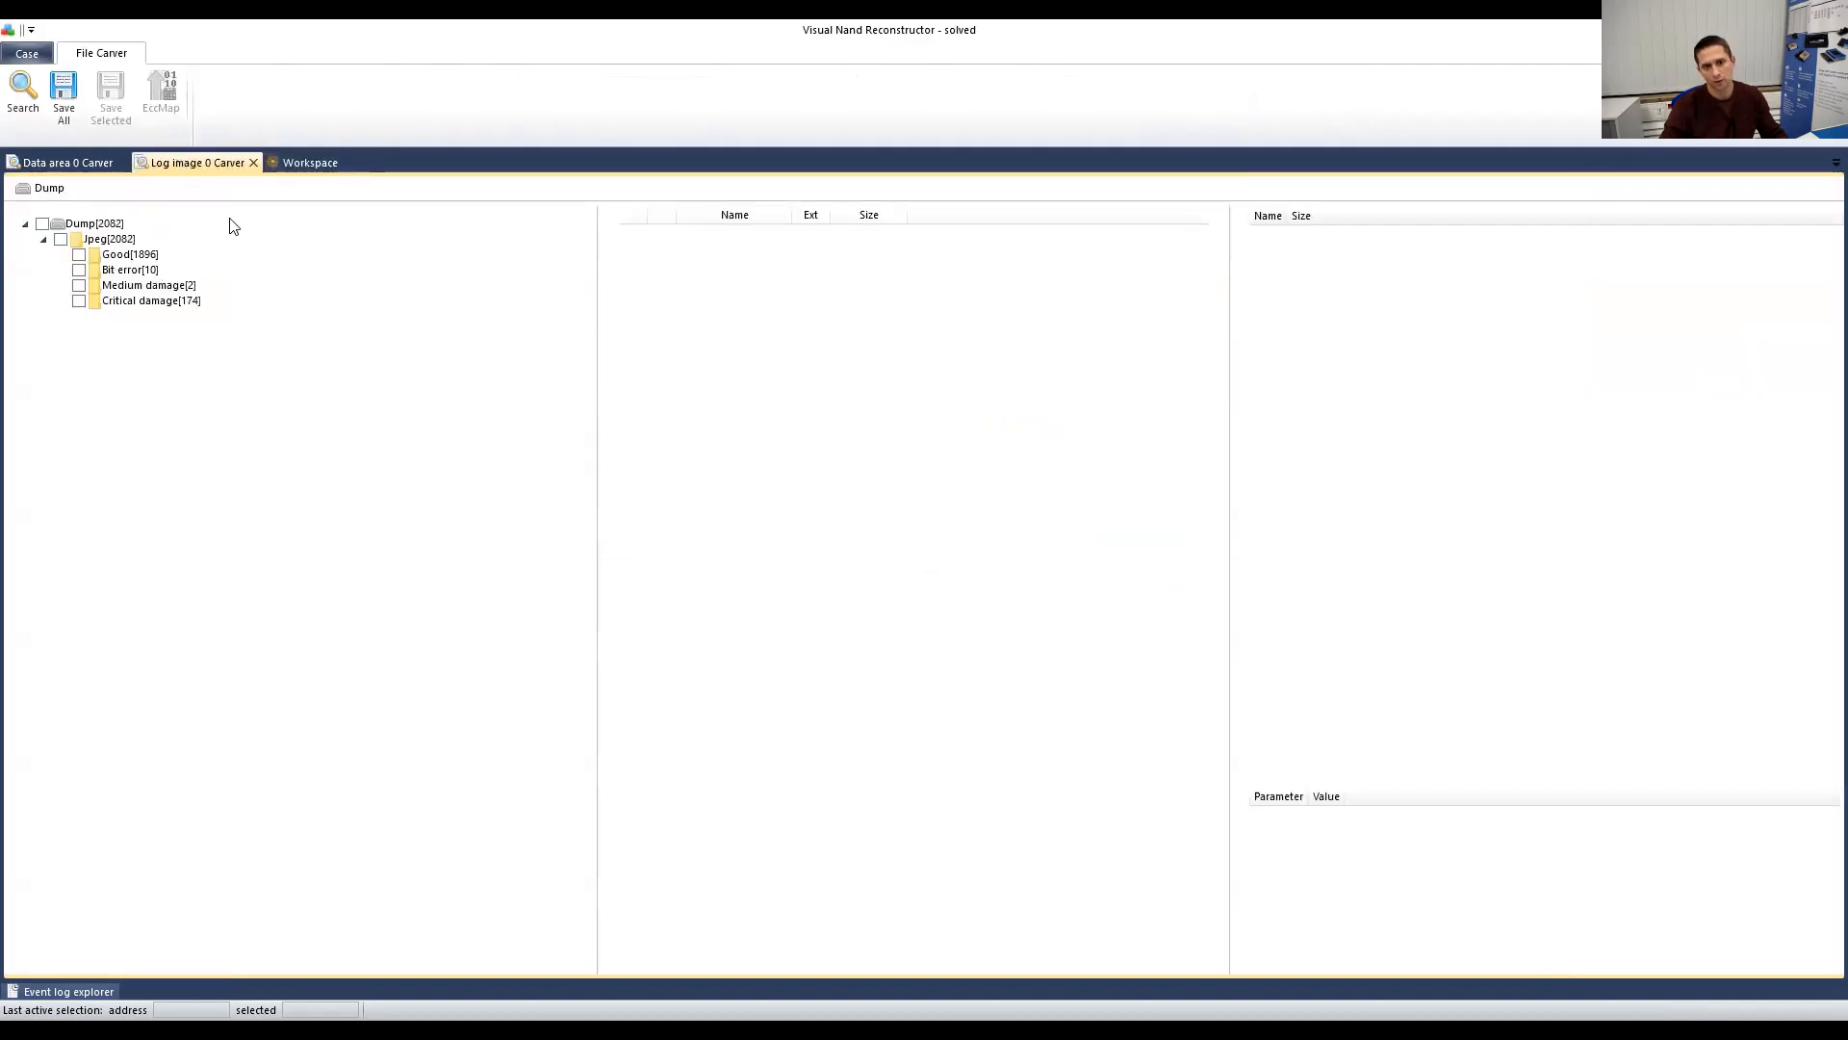
{"action": "left_click", "coordinate": [124, 260]}
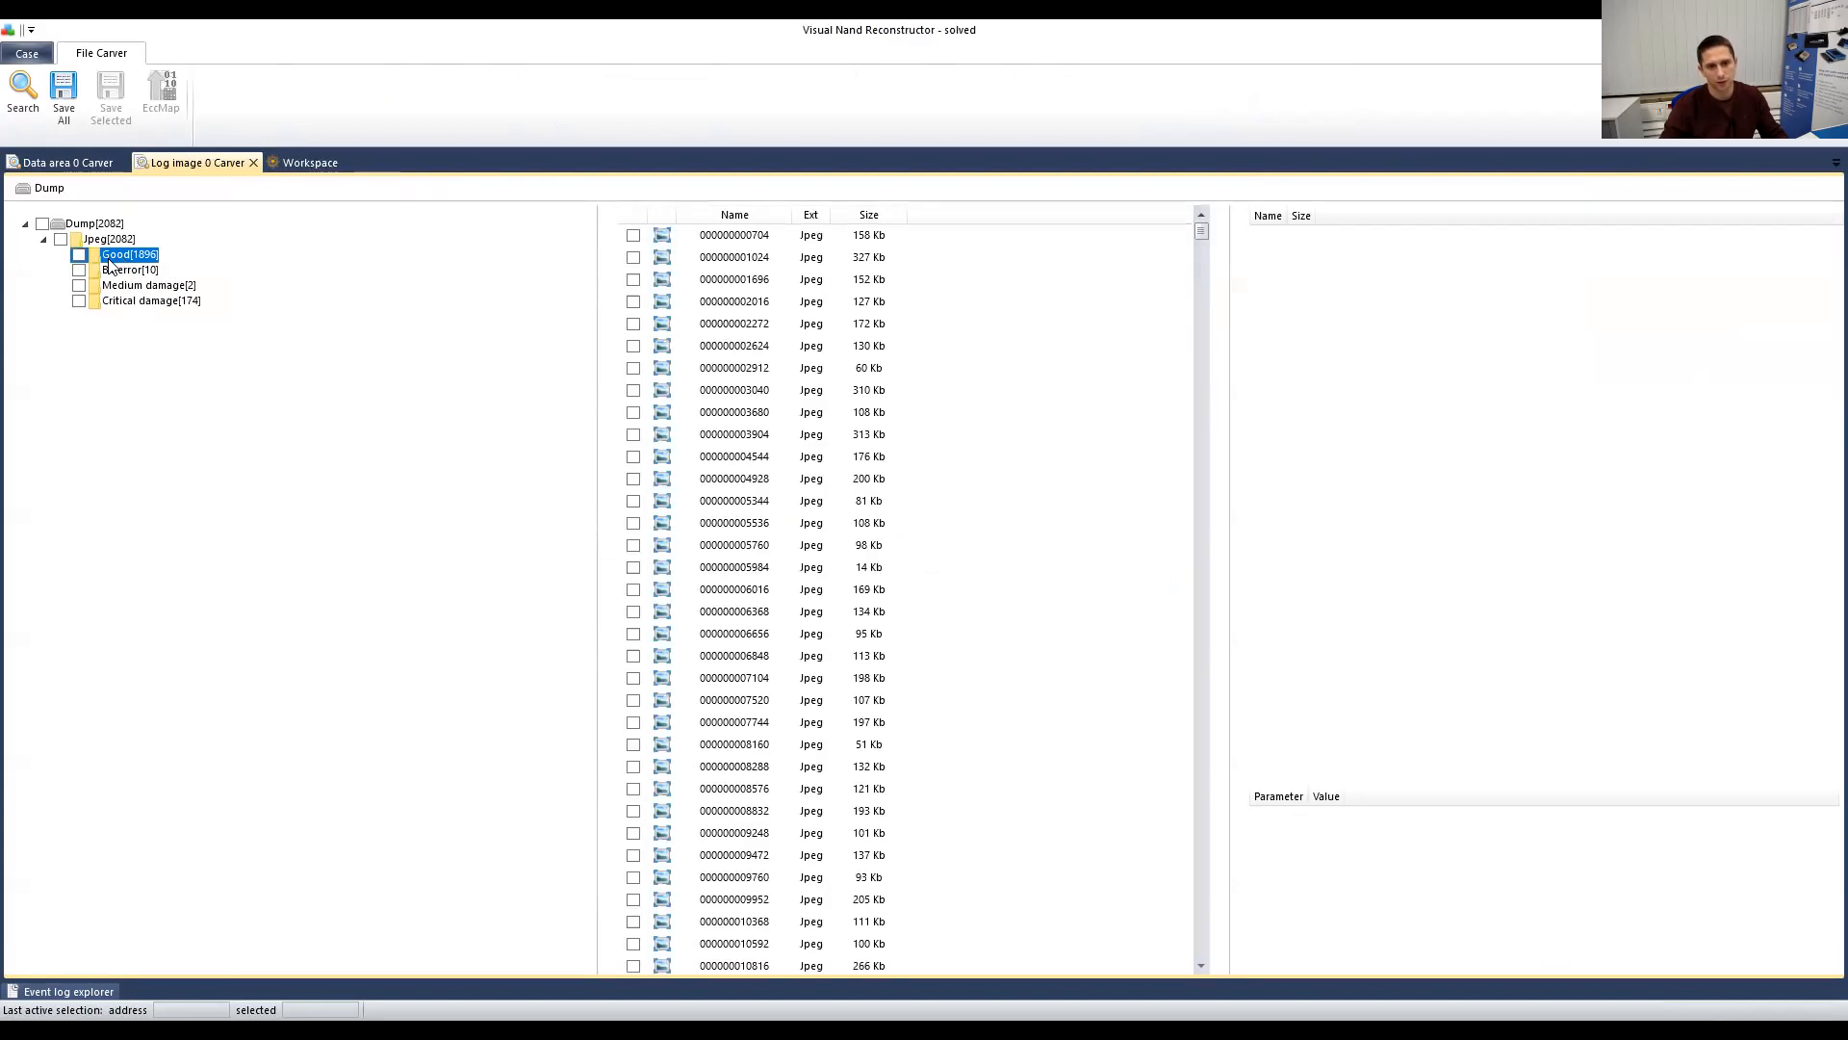
Step: Open the File assembler for the Data area 0 element and load the saved state Assembler results-Data-area-0.xml
{"action": "left_click", "coordinate": [306, 163]}
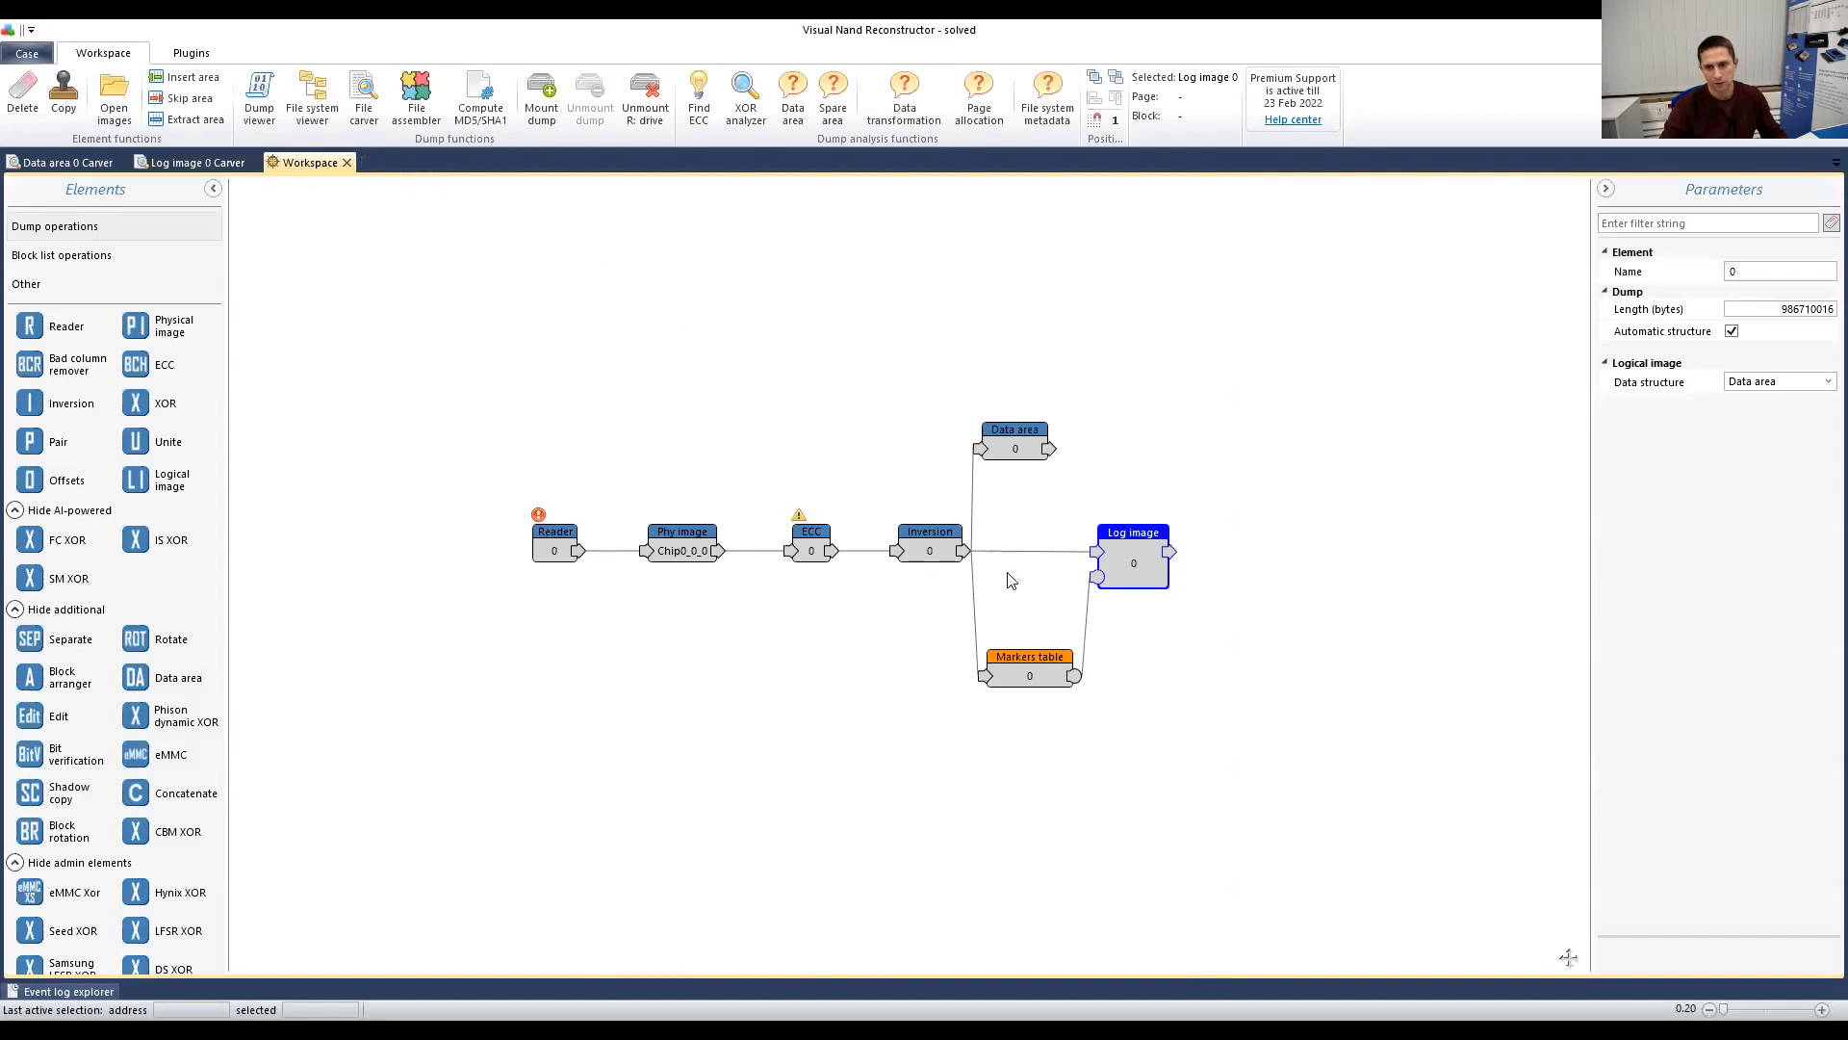
{"action": "left_click", "coordinate": [1009, 451]}
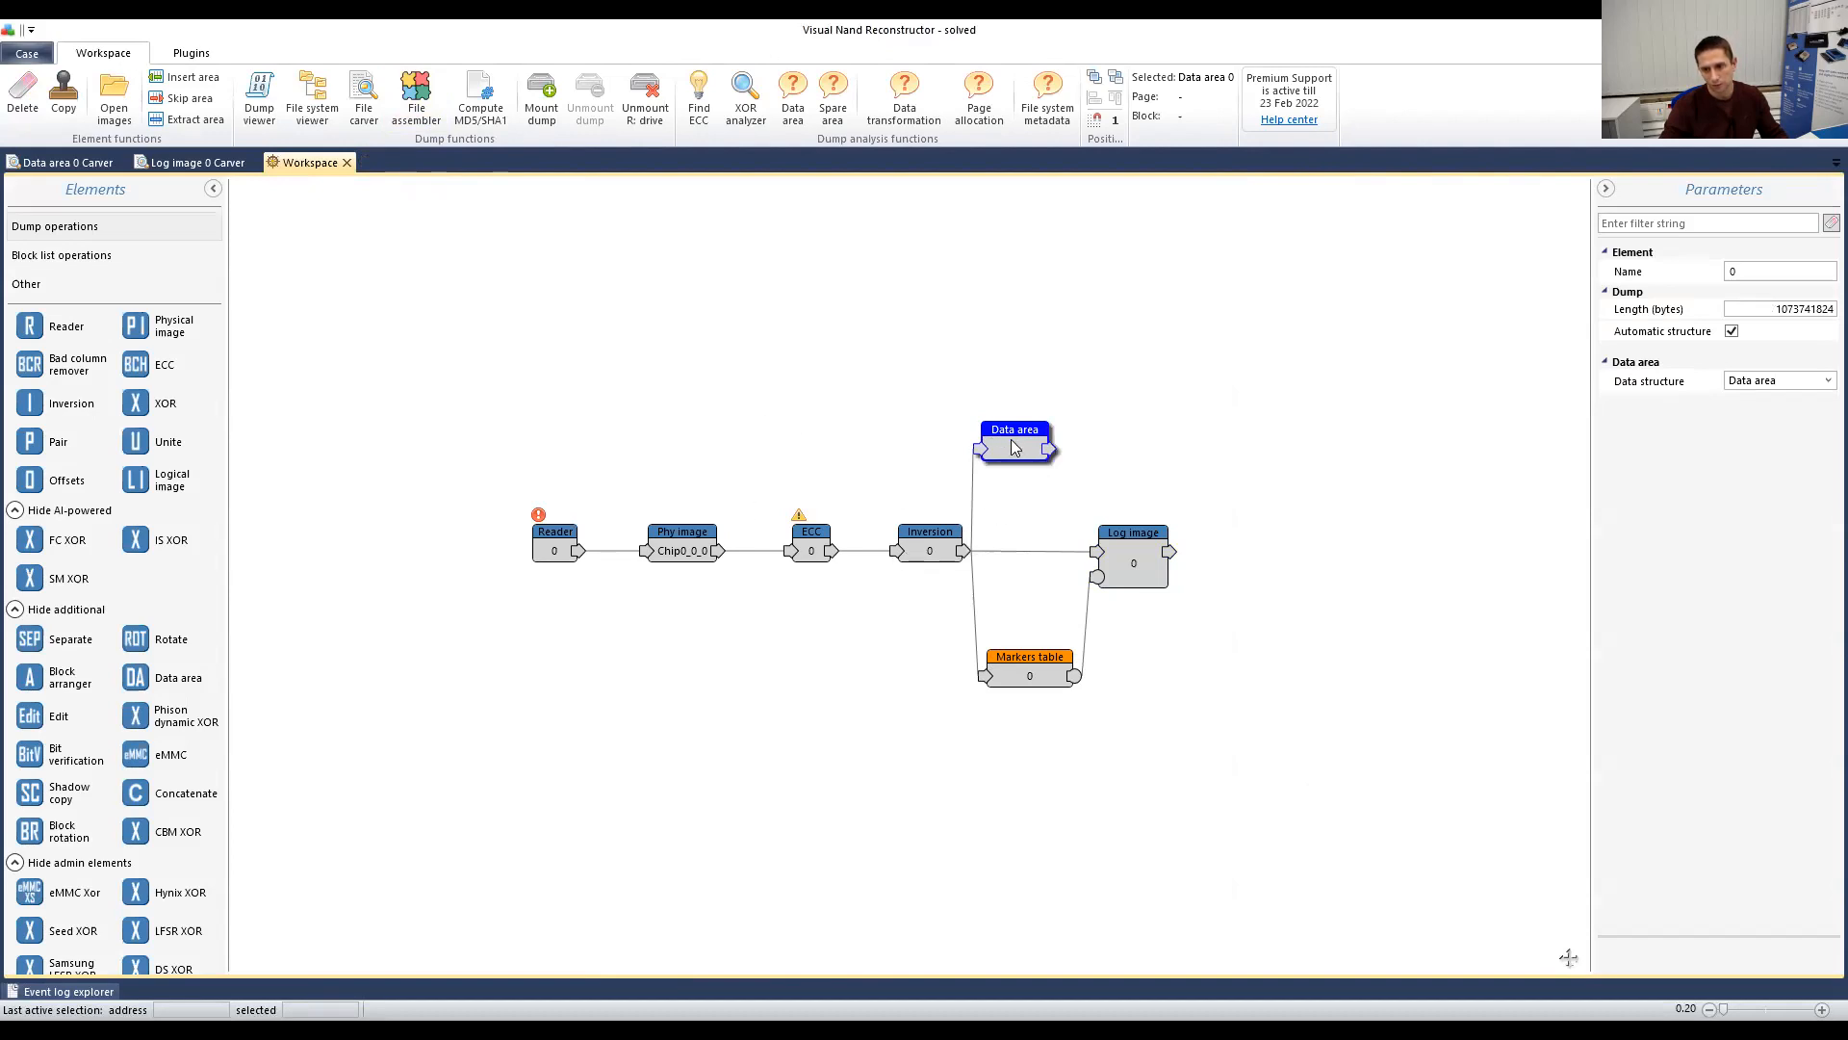
{"action": "left_click", "coordinate": [421, 100]}
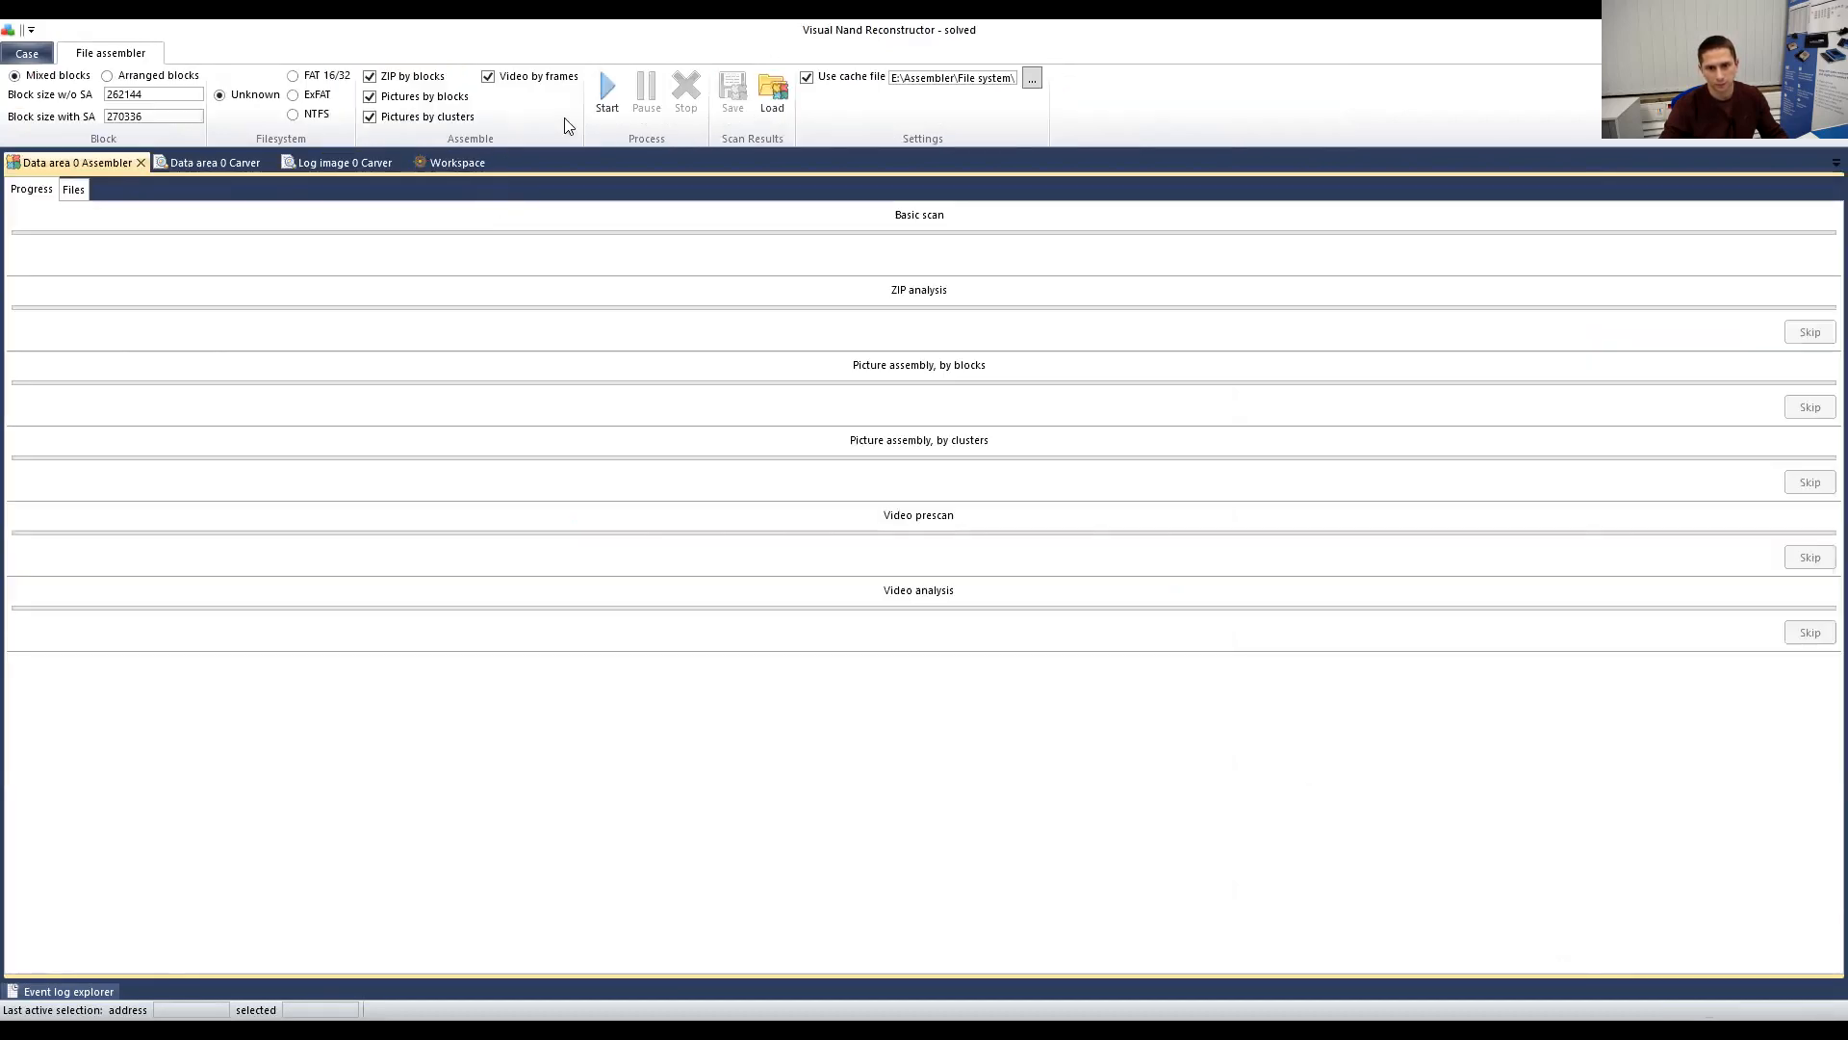
{"action": "left_click", "coordinate": [770, 89]}
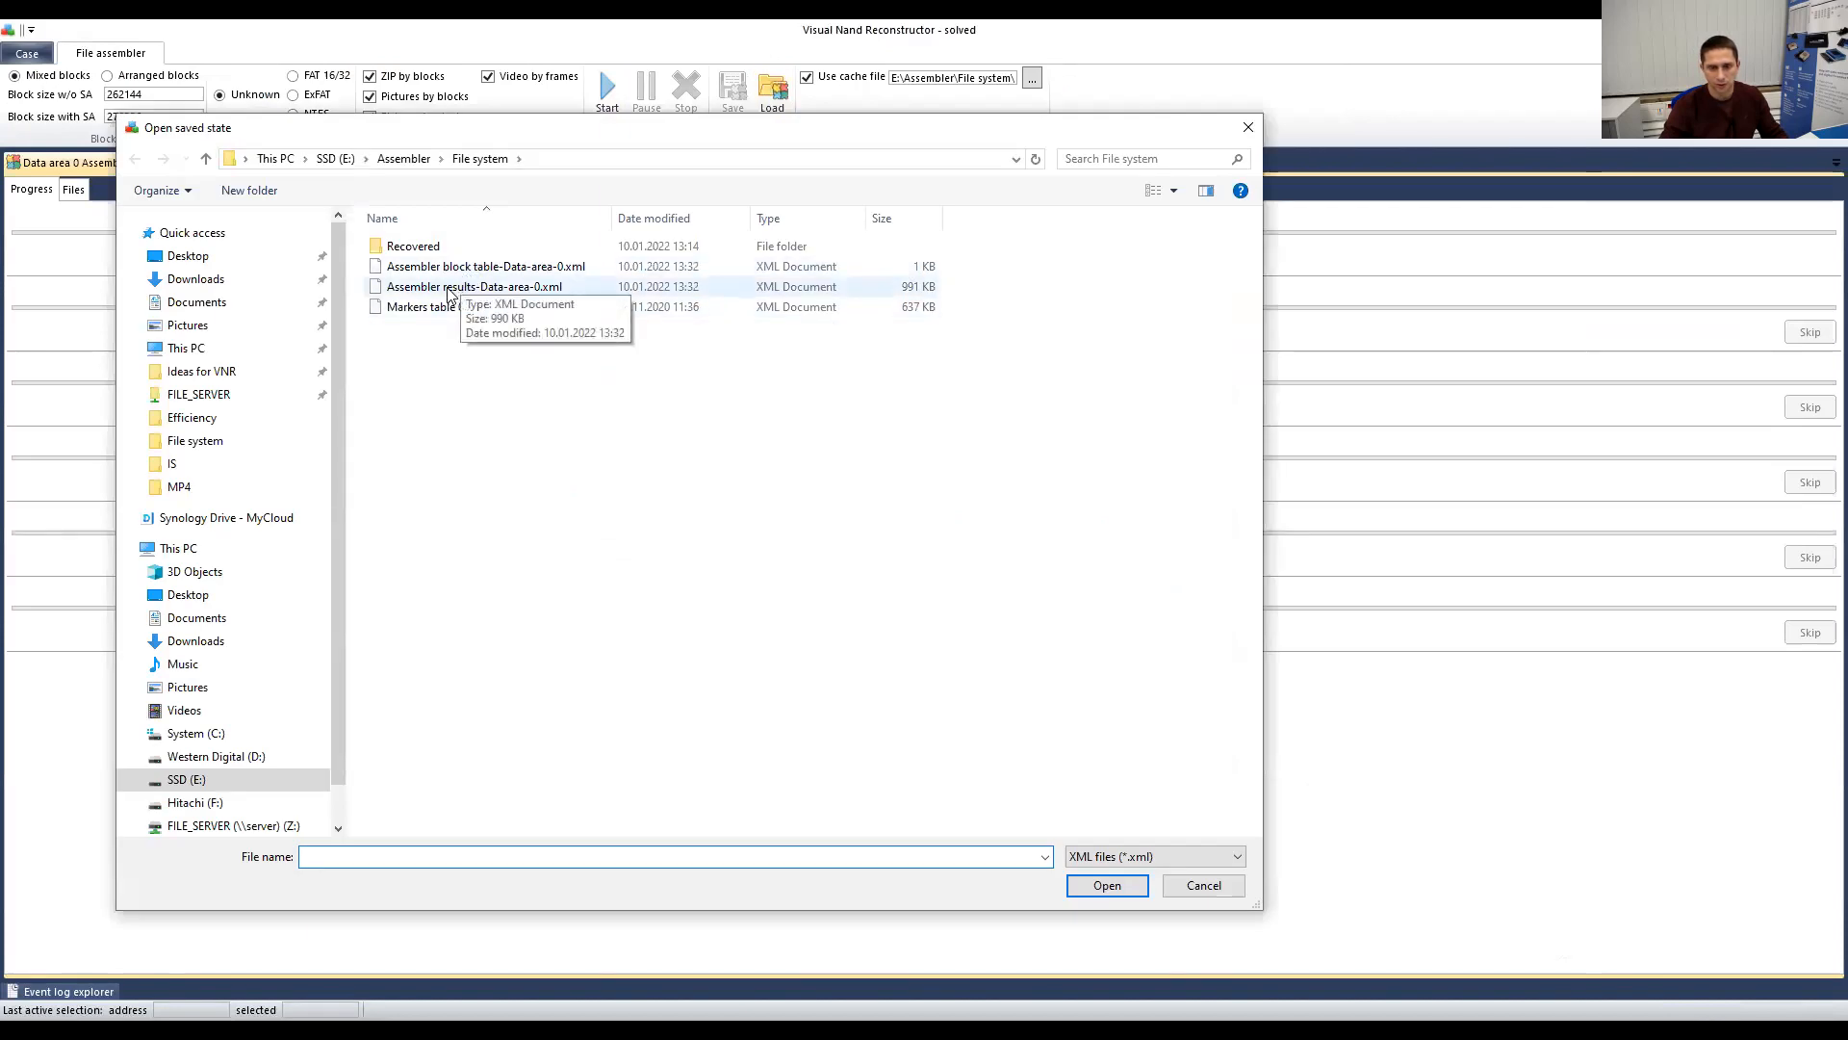
{"action": "double_click", "coordinate": [449, 287]}
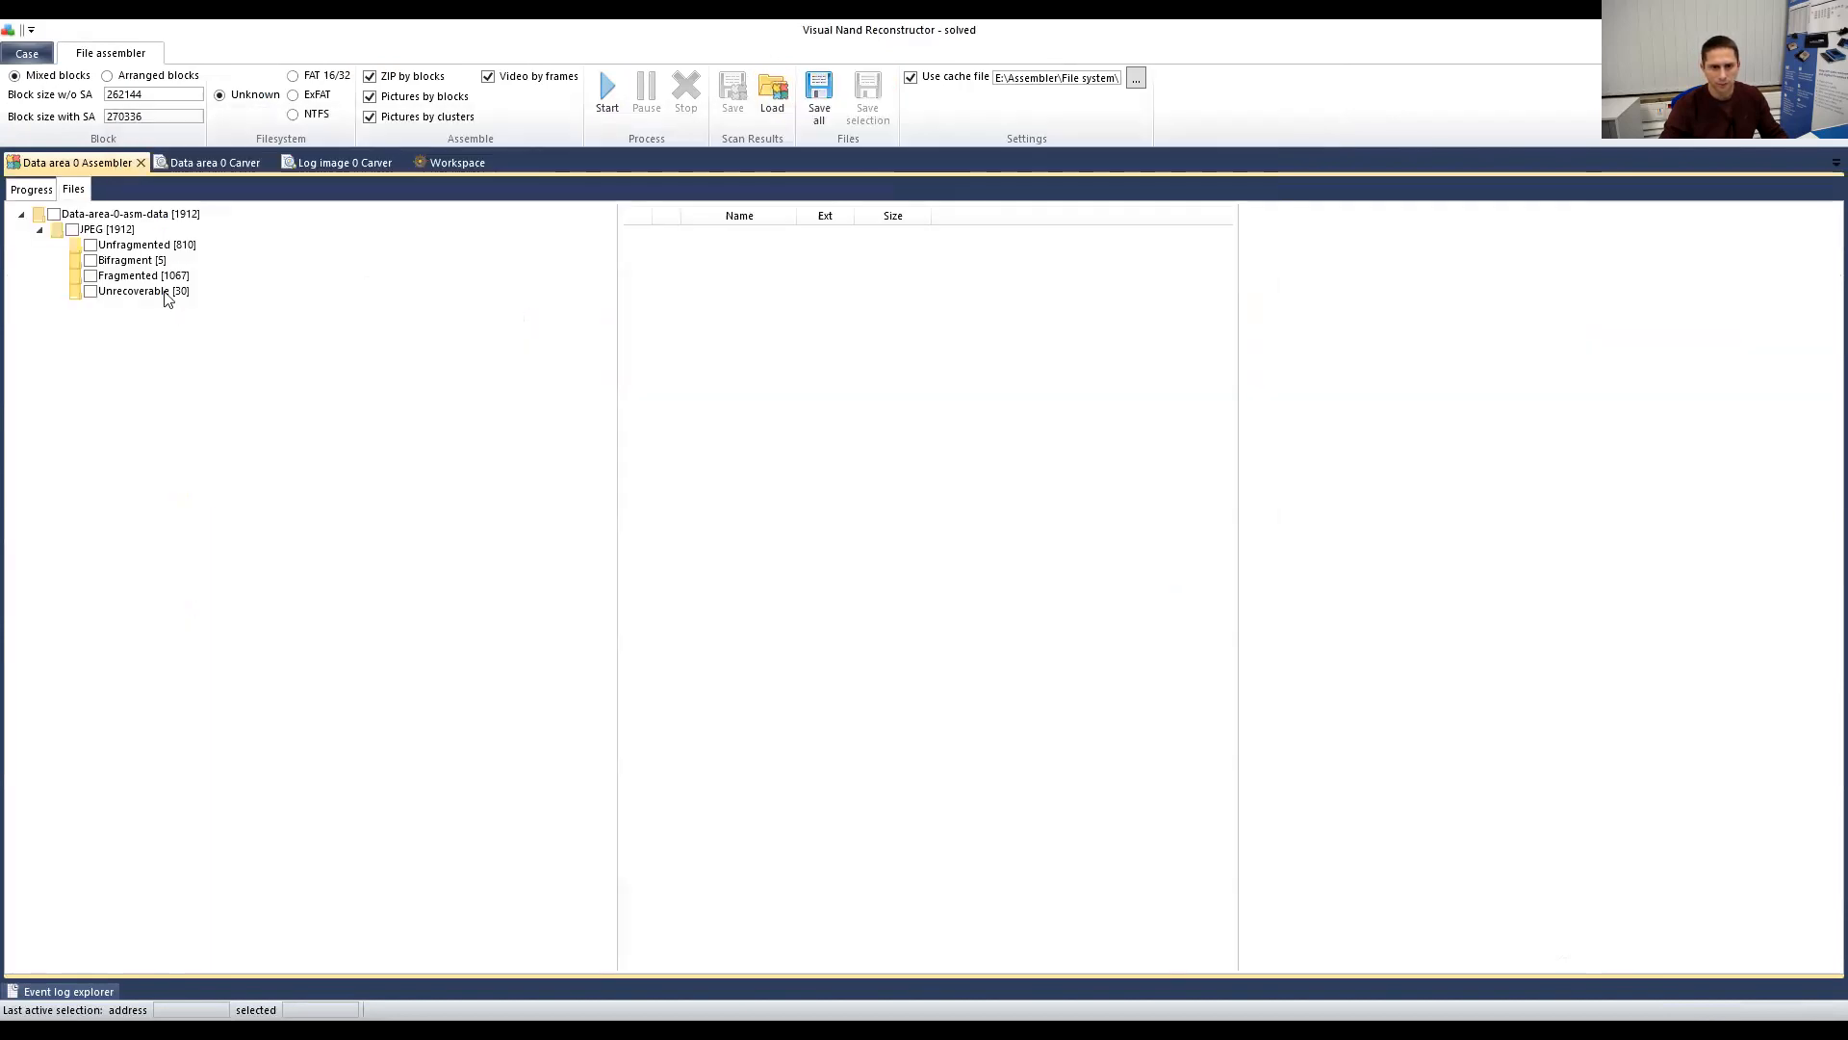
Step: List the Unfragmented, Bifragment and Fragmented JPEG groups in the Data area 0 assembler results
{"action": "left_click", "coordinate": [106, 245]}
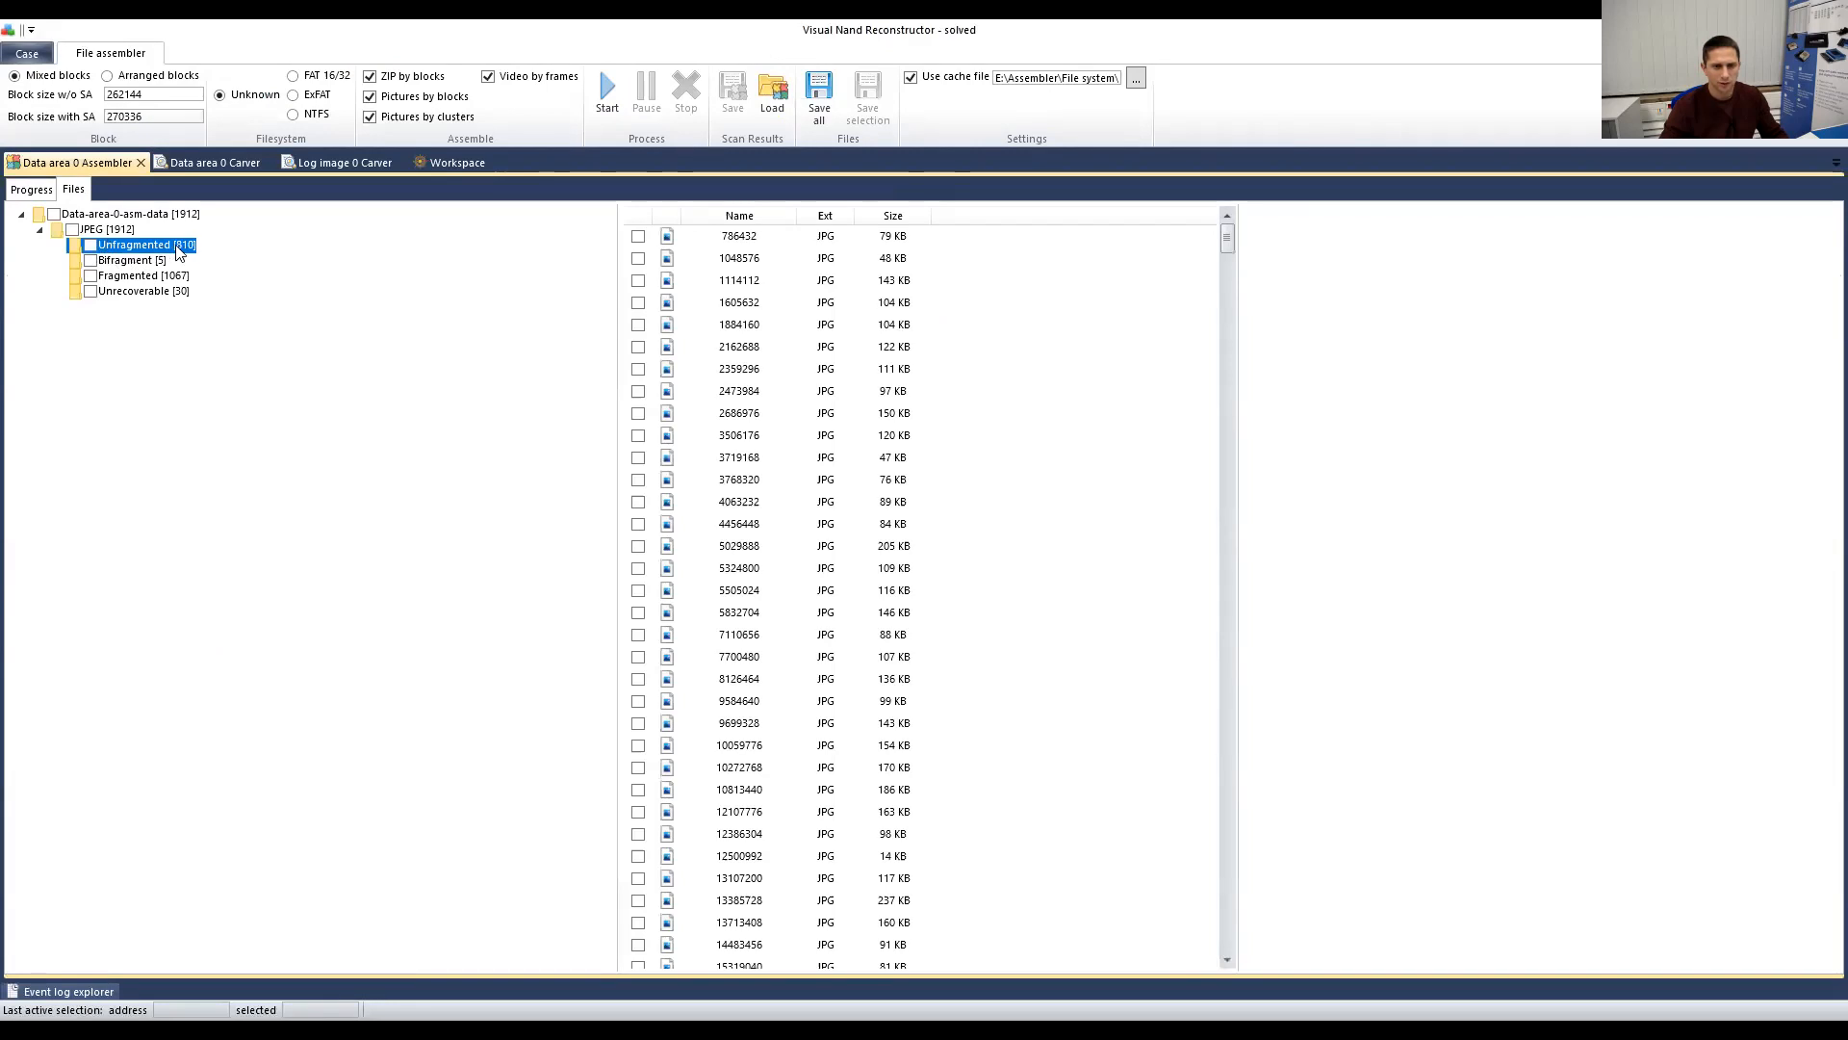
{"action": "left_click", "coordinate": [126, 262]}
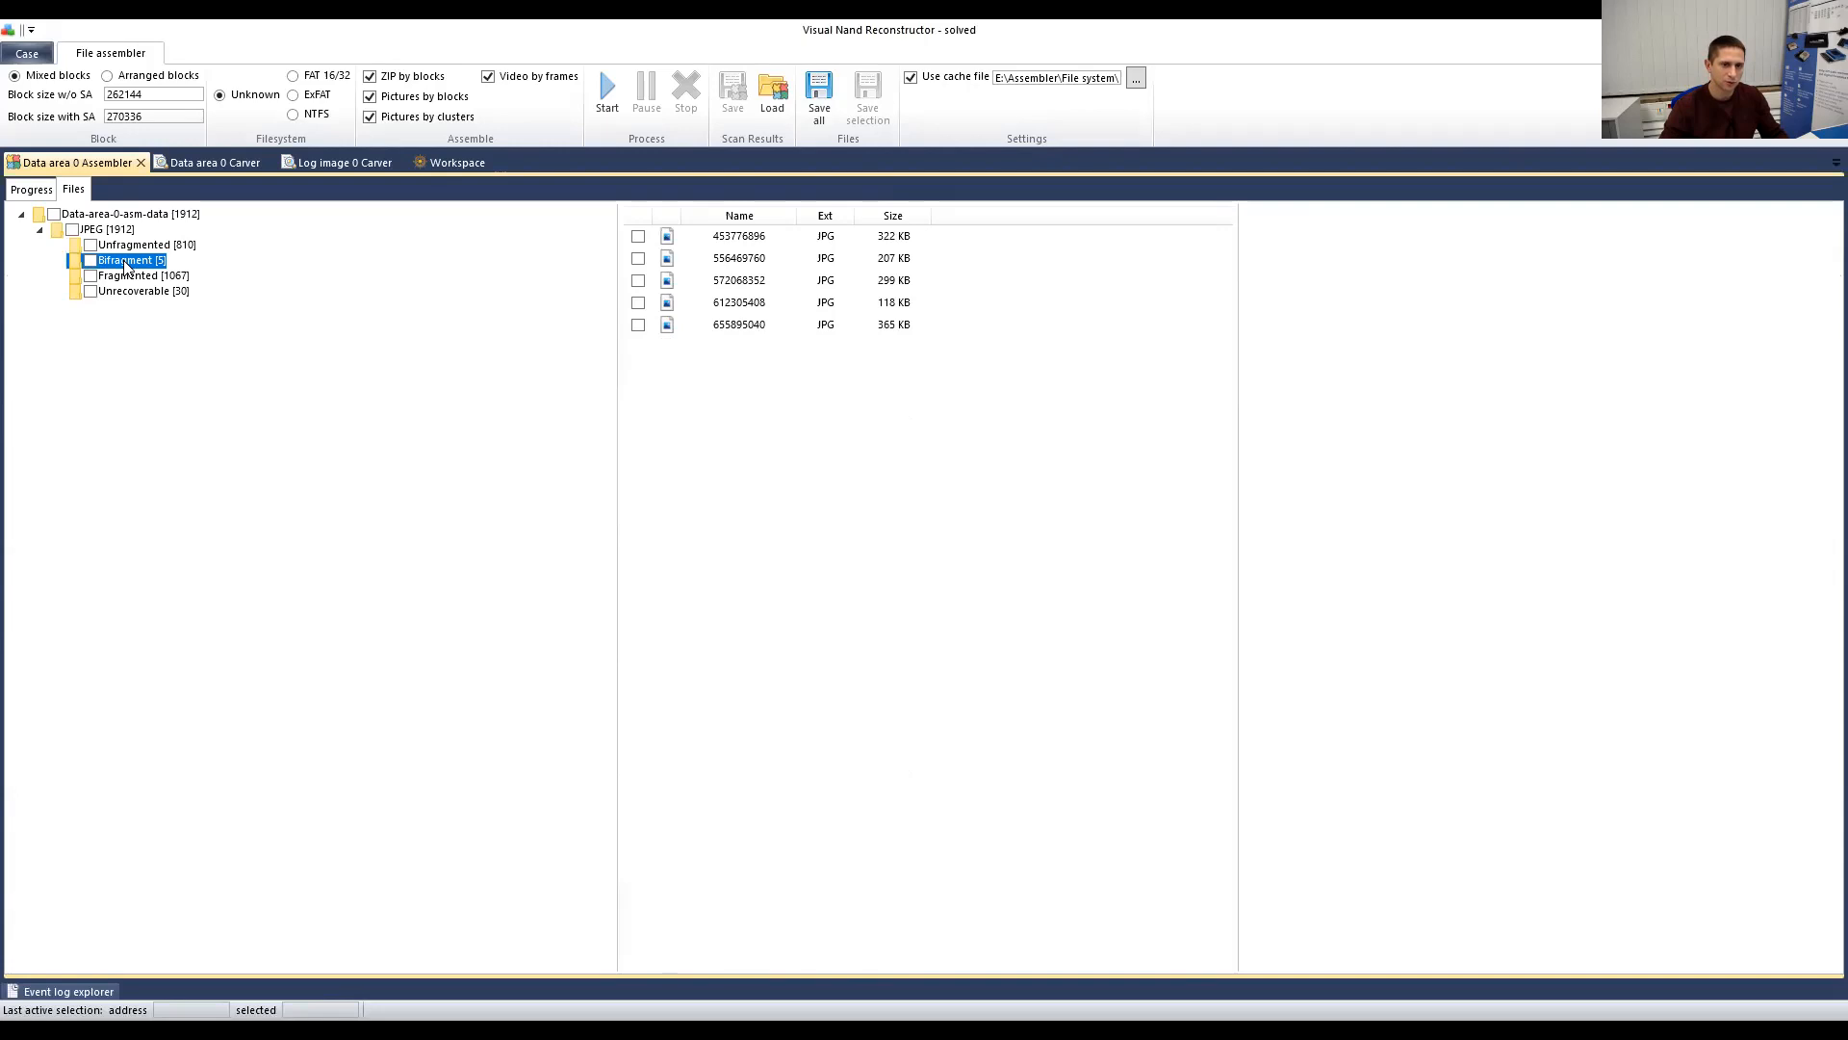
{"action": "left_click", "coordinate": [140, 278]}
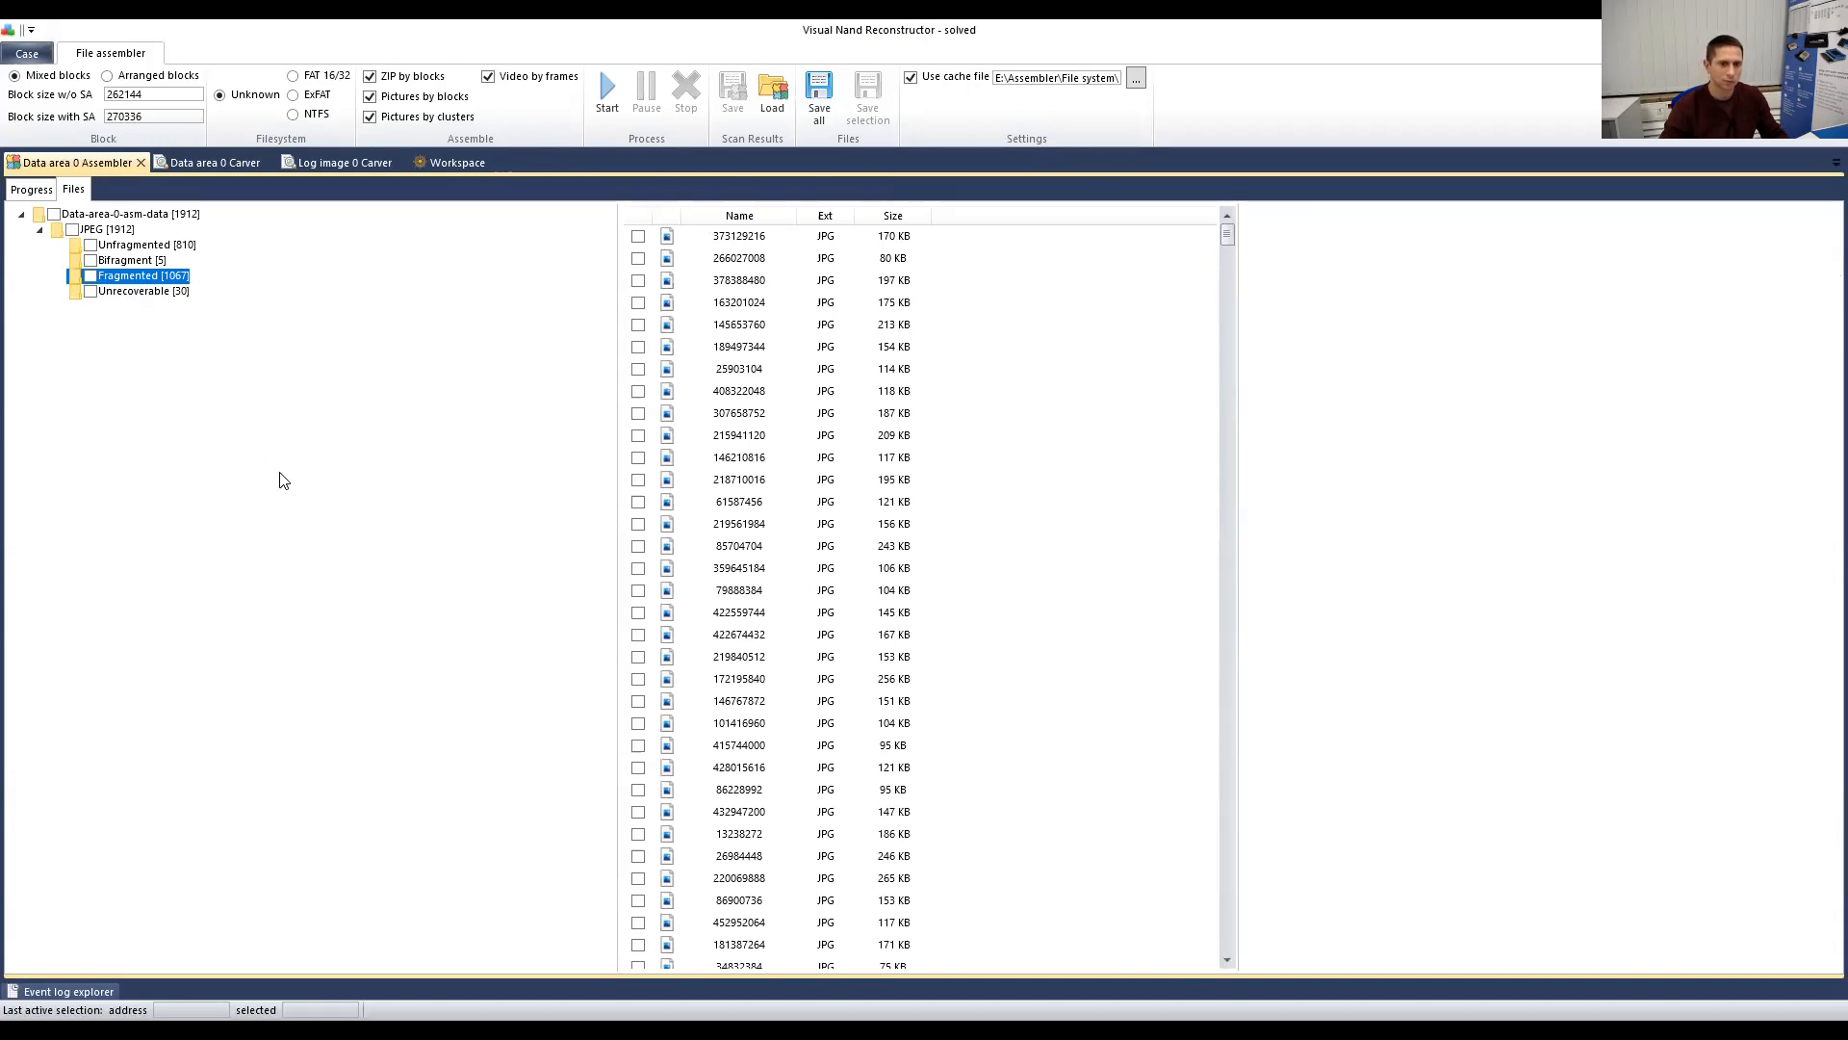
{"action": "left_click", "coordinate": [114, 230]}
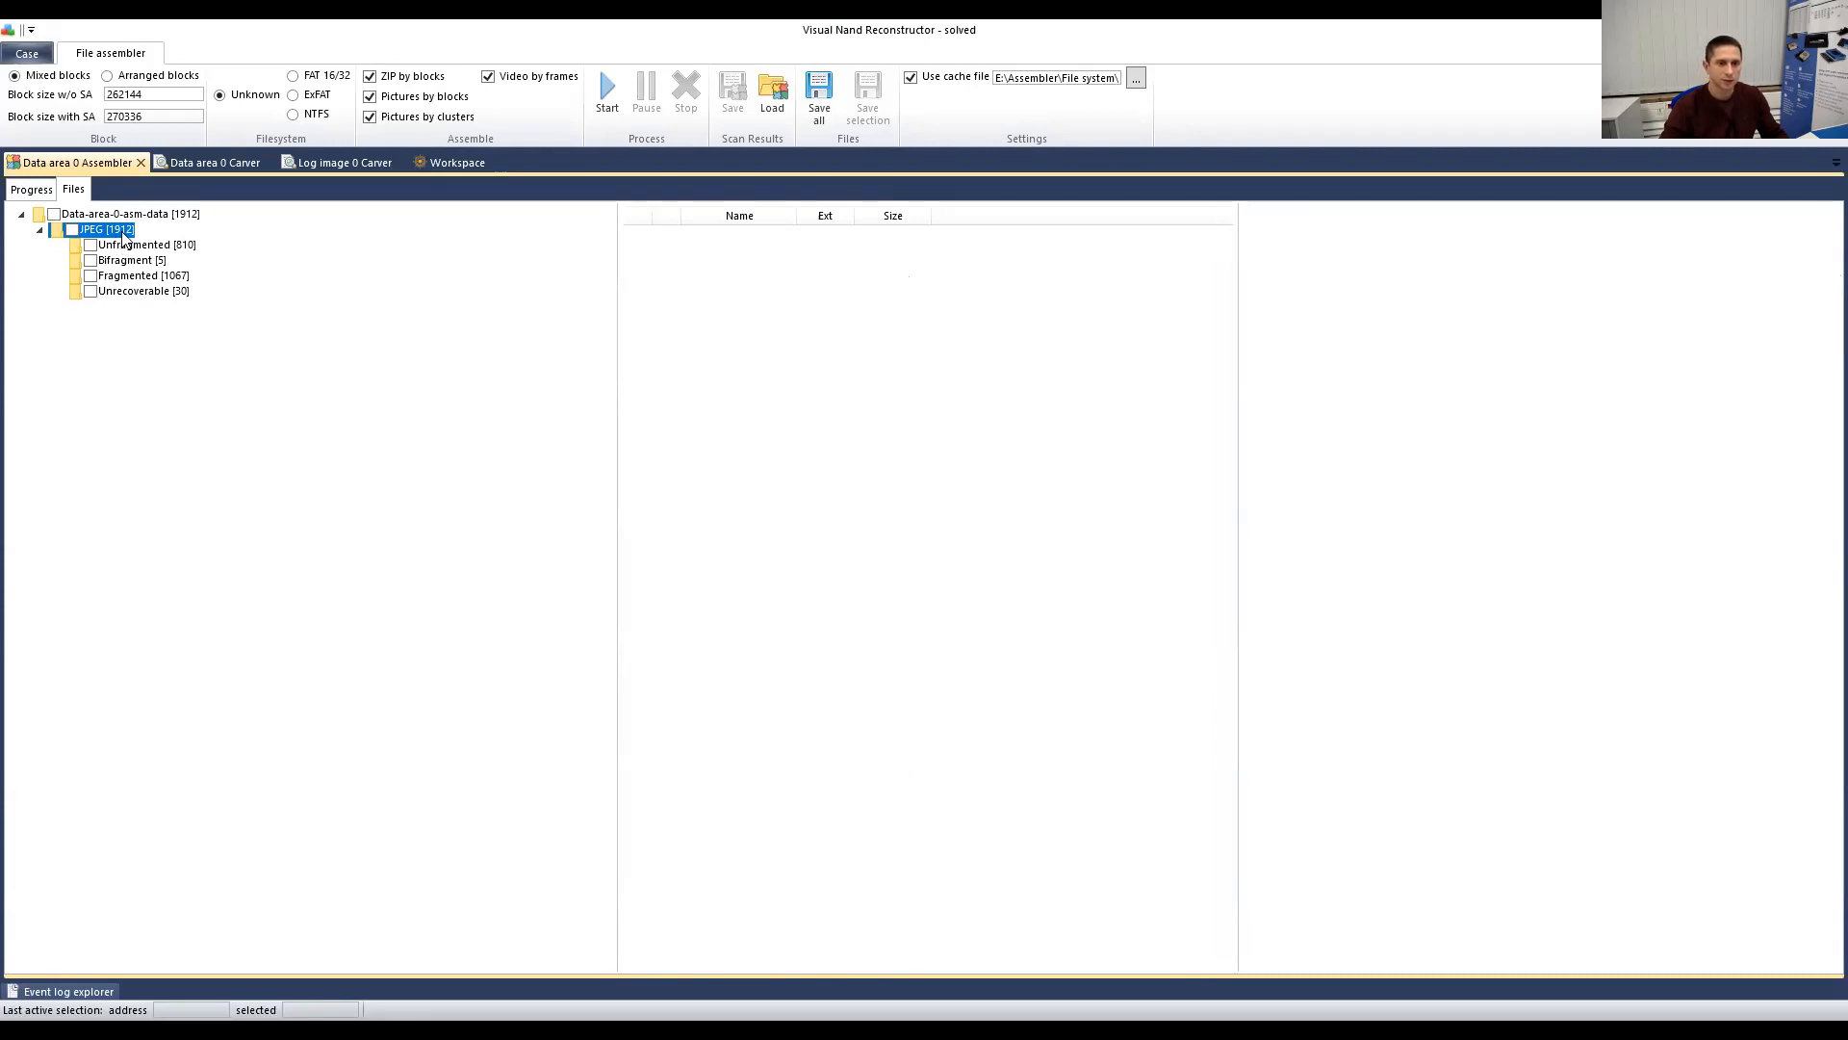
Step: Preview several pictures from the Unfragmented JPEG group of the assembler results
{"action": "left_click", "coordinate": [133, 246]}
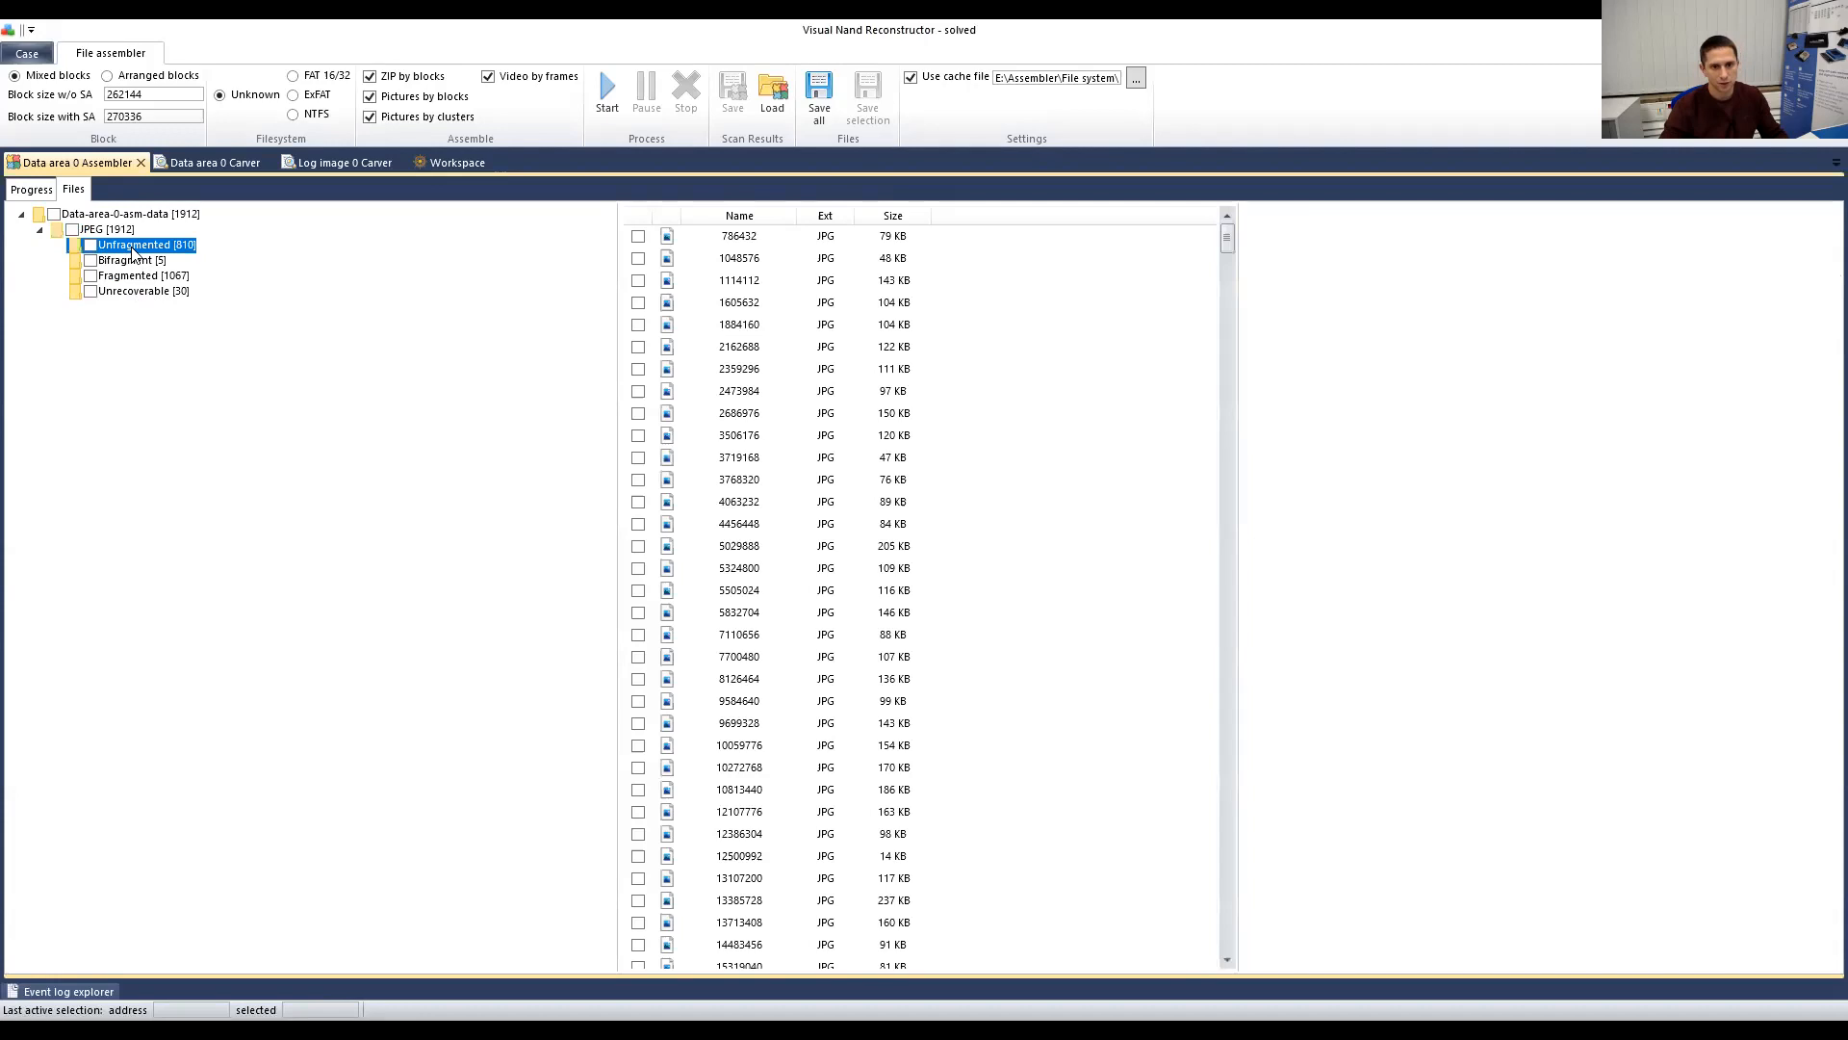
{"action": "left_click", "coordinate": [895, 435]}
{"action": "left_click", "coordinate": [825, 612]}
{"action": "left_click", "coordinate": [857, 722]}
{"action": "left_click", "coordinate": [875, 566]}
{"action": "left_click", "coordinate": [901, 392]}
{"action": "left_click", "coordinate": [912, 326]}
{"action": "left_click", "coordinate": [931, 567]}
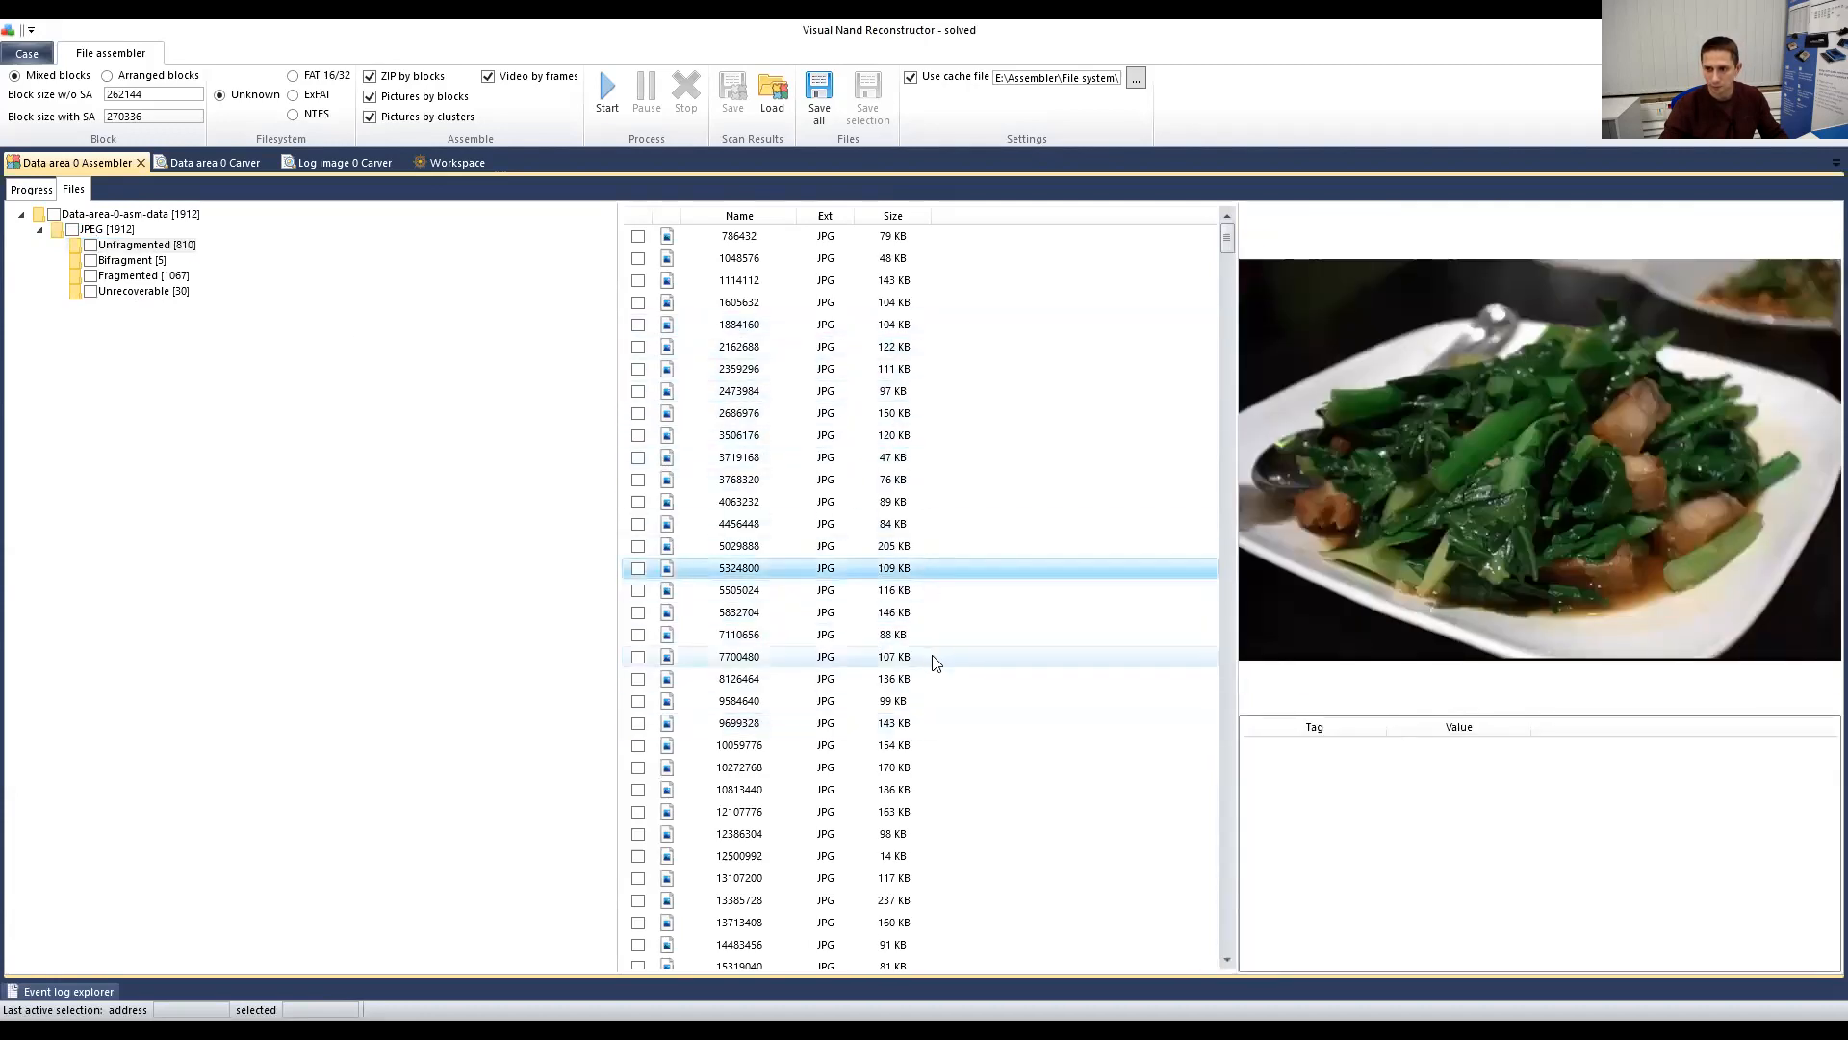
{"action": "left_click", "coordinate": [926, 701]}
Step: Preview several pictures from the Fragmented JPEG group, including 101416960, 146210816 and 189497344
{"action": "left_click", "coordinate": [142, 275]}
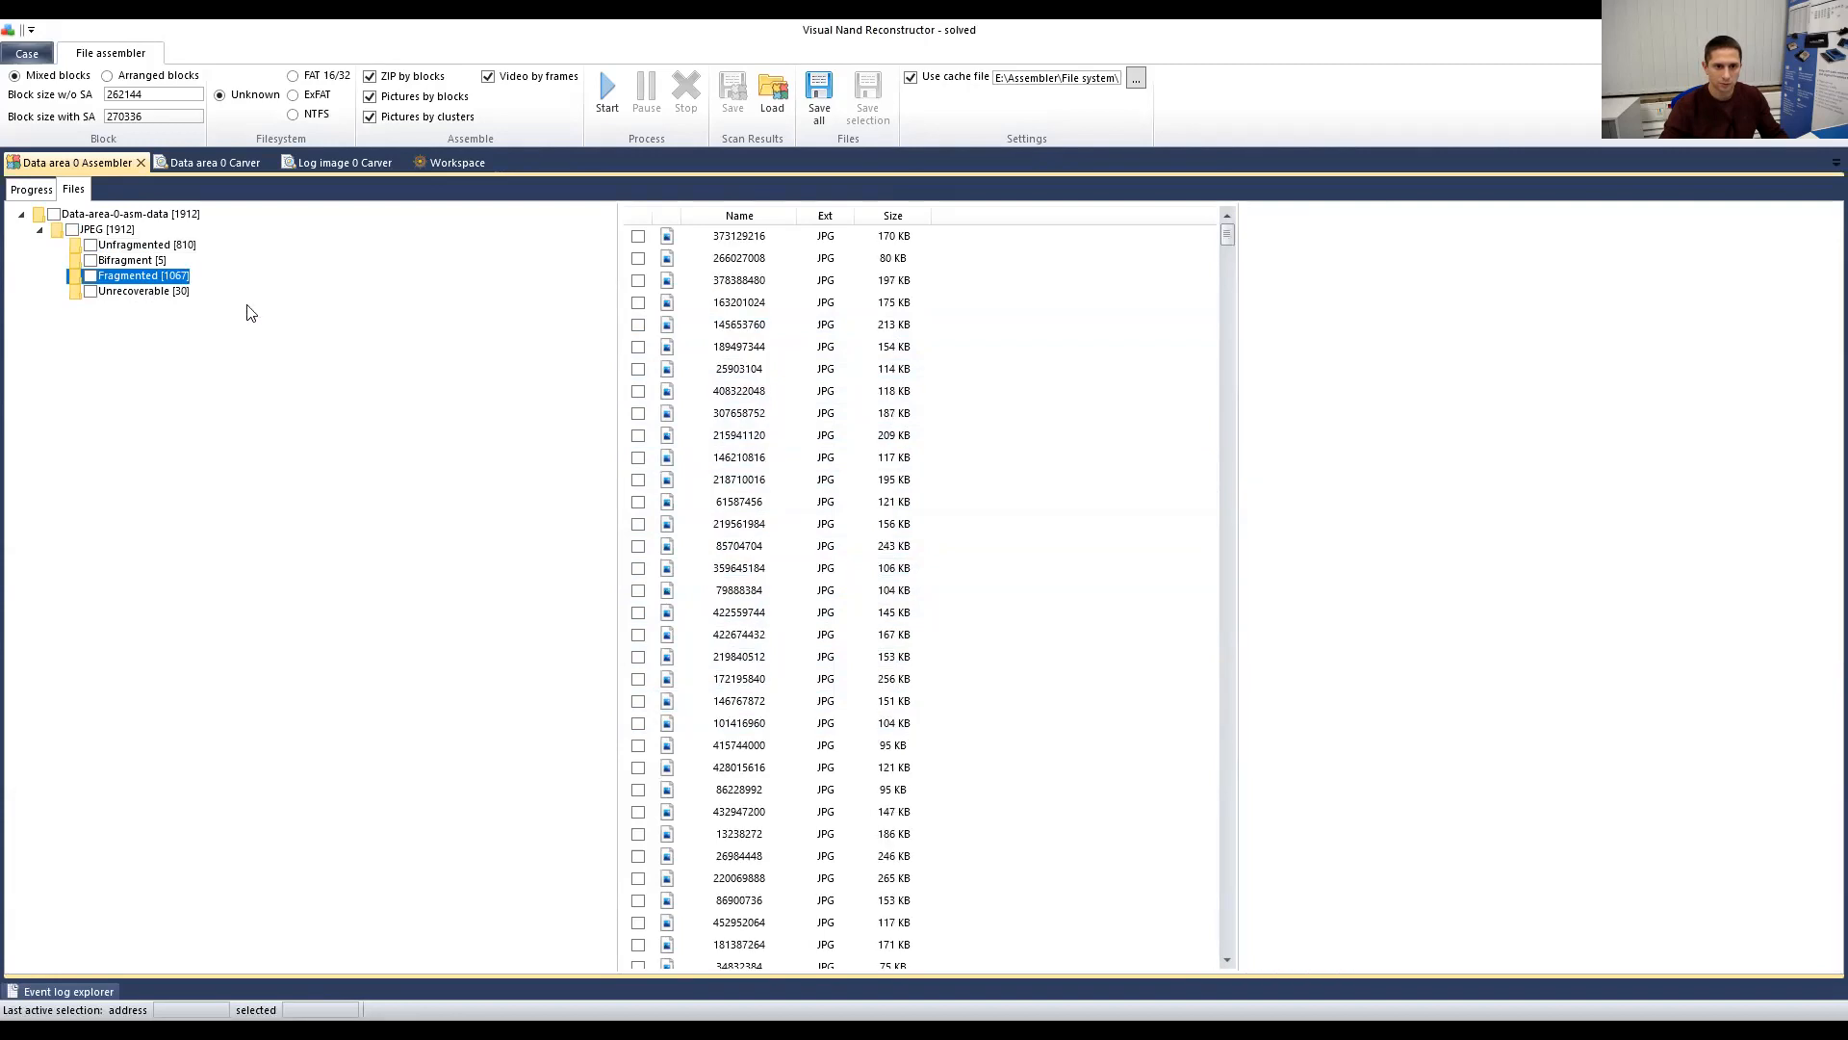
{"action": "left_click", "coordinate": [821, 391]}
{"action": "left_click", "coordinate": [826, 634]}
{"action": "left_click", "coordinate": [829, 723]}
{"action": "scroll", "coordinate": [860, 767], "scroll_direction": "down", "scroll_amount": 7}
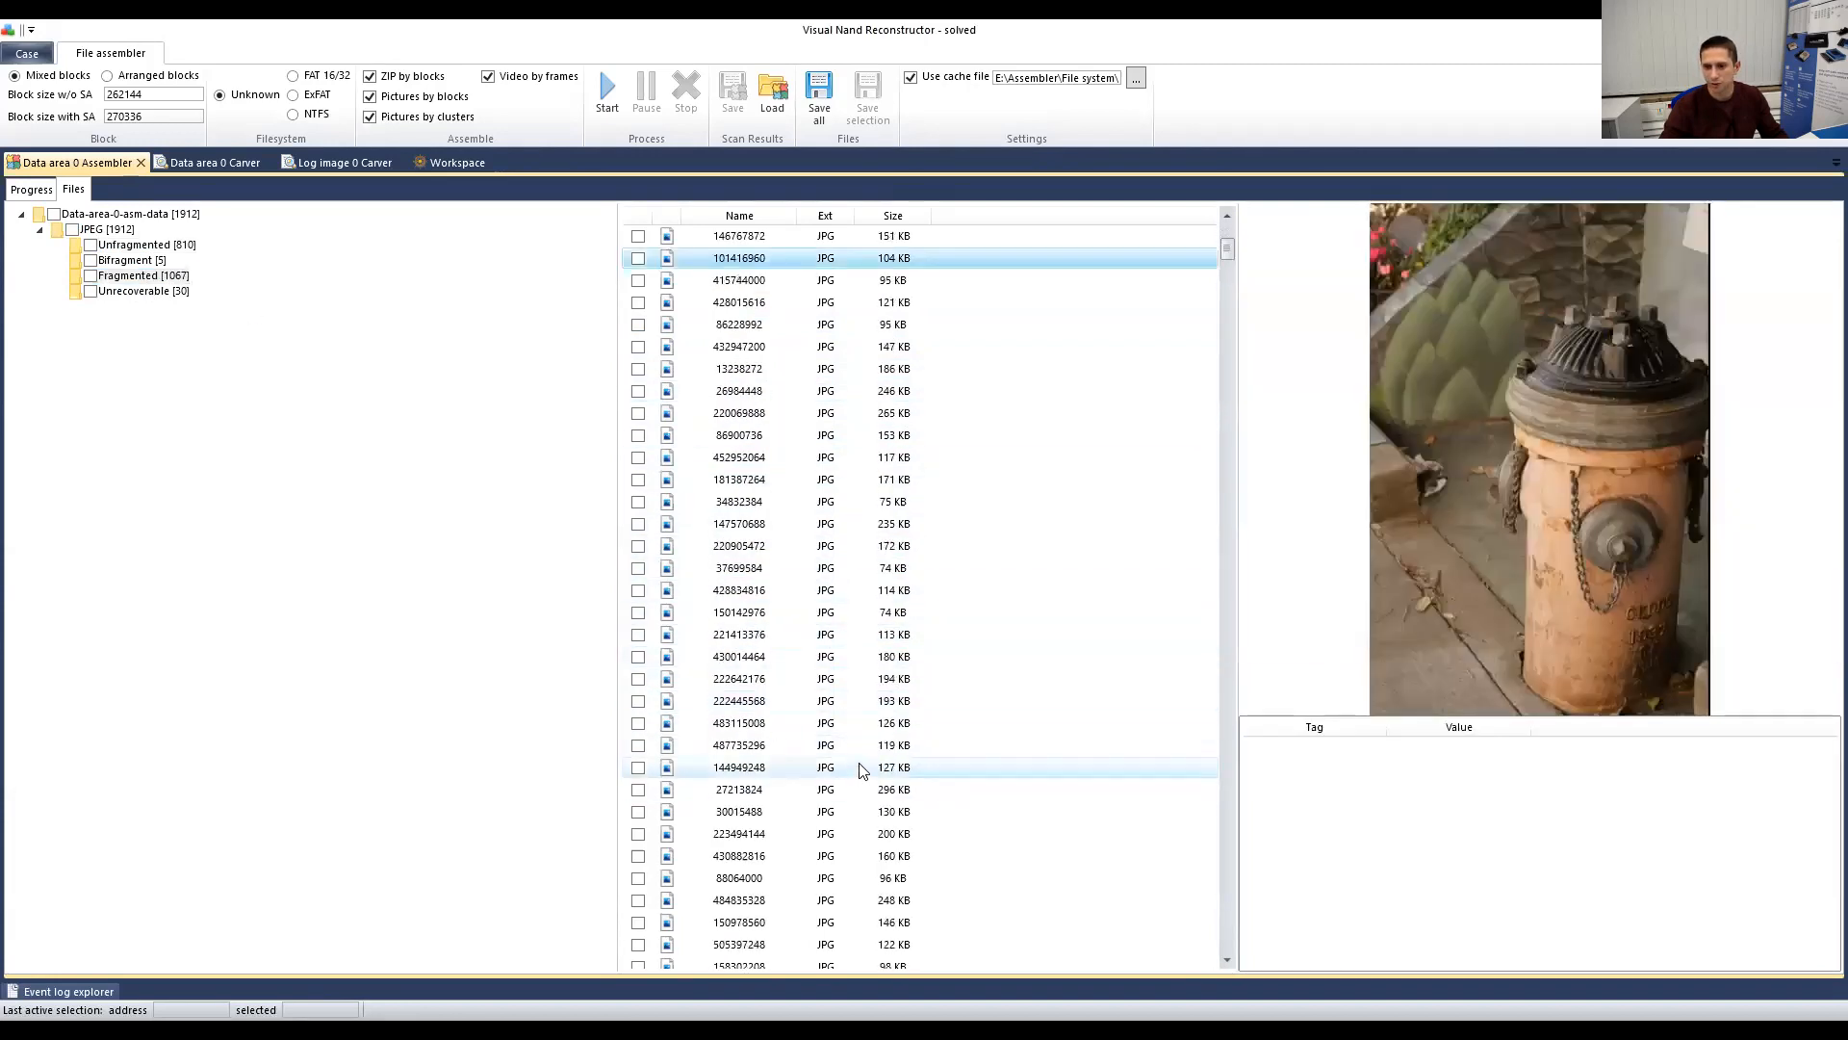
{"action": "left_click", "coordinate": [836, 545]}
{"action": "left_click", "coordinate": [821, 325]}
{"action": "scroll", "coordinate": [830, 631], "scroll_direction": "up", "scroll_amount": 7}
{"action": "left_click", "coordinate": [847, 457]}
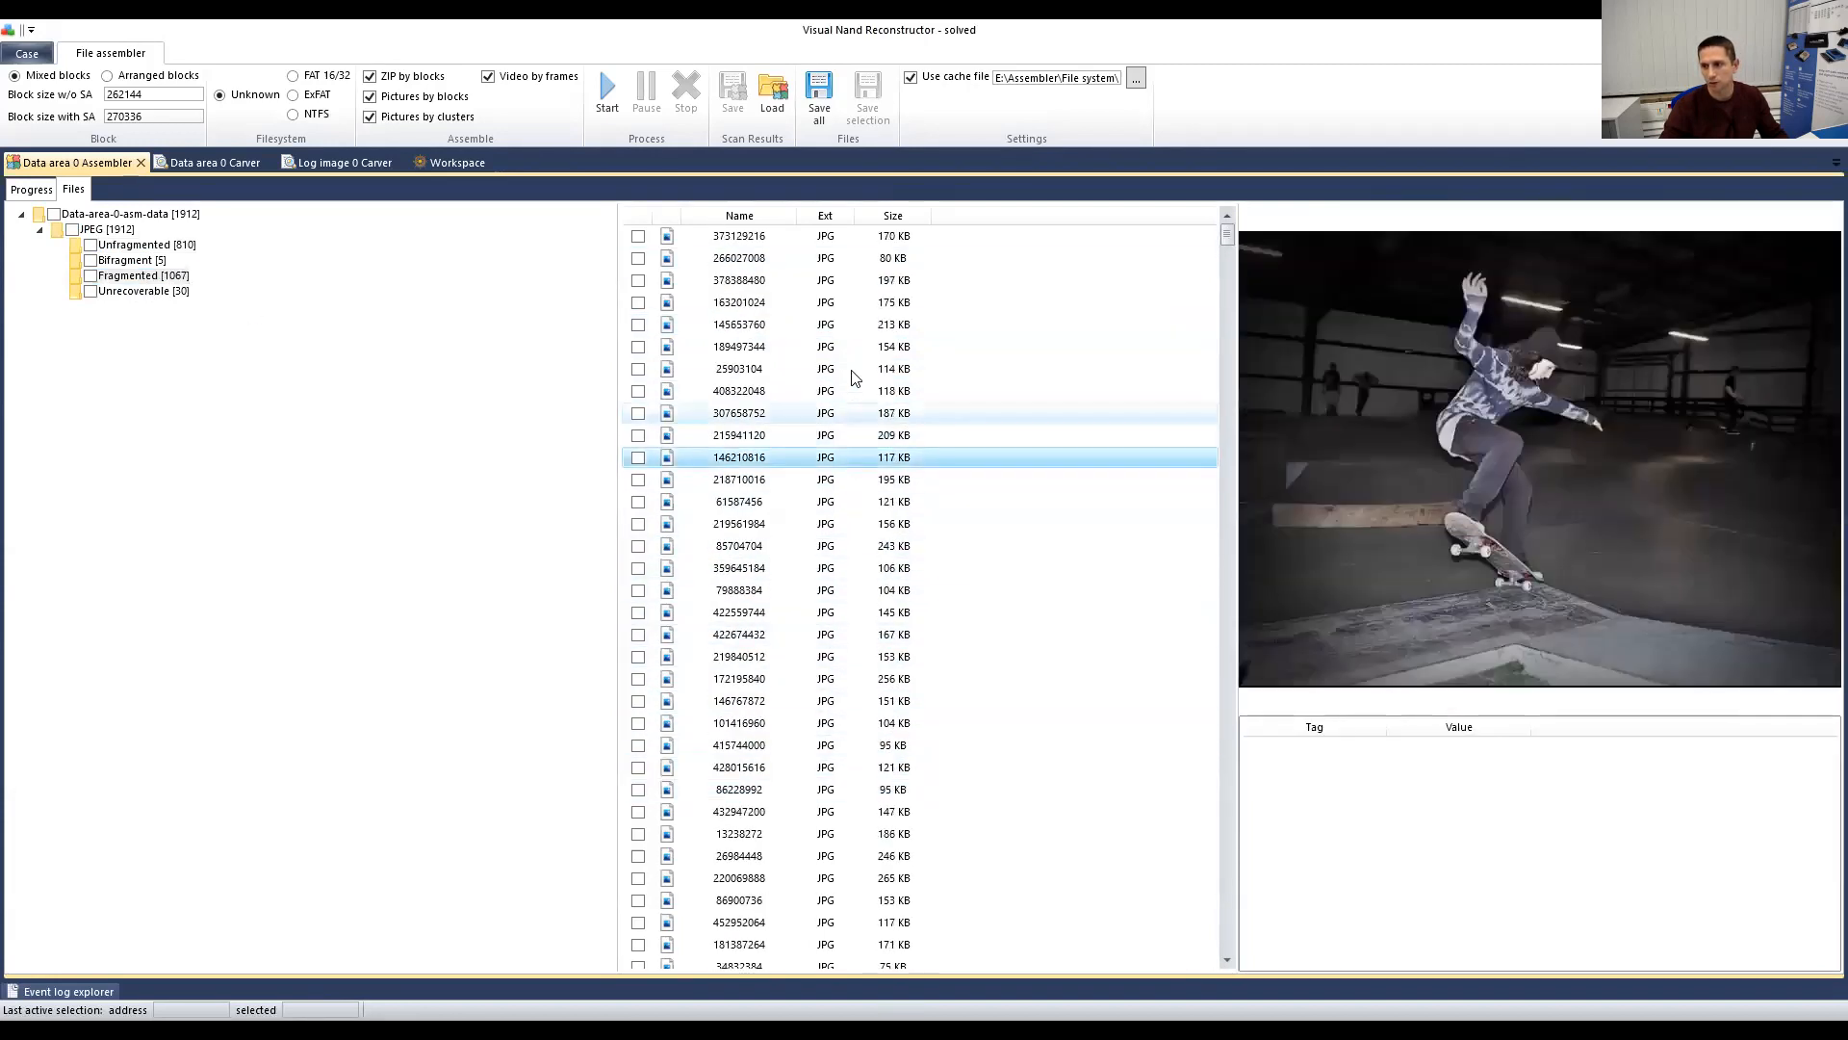
{"action": "left_click", "coordinate": [845, 347]}
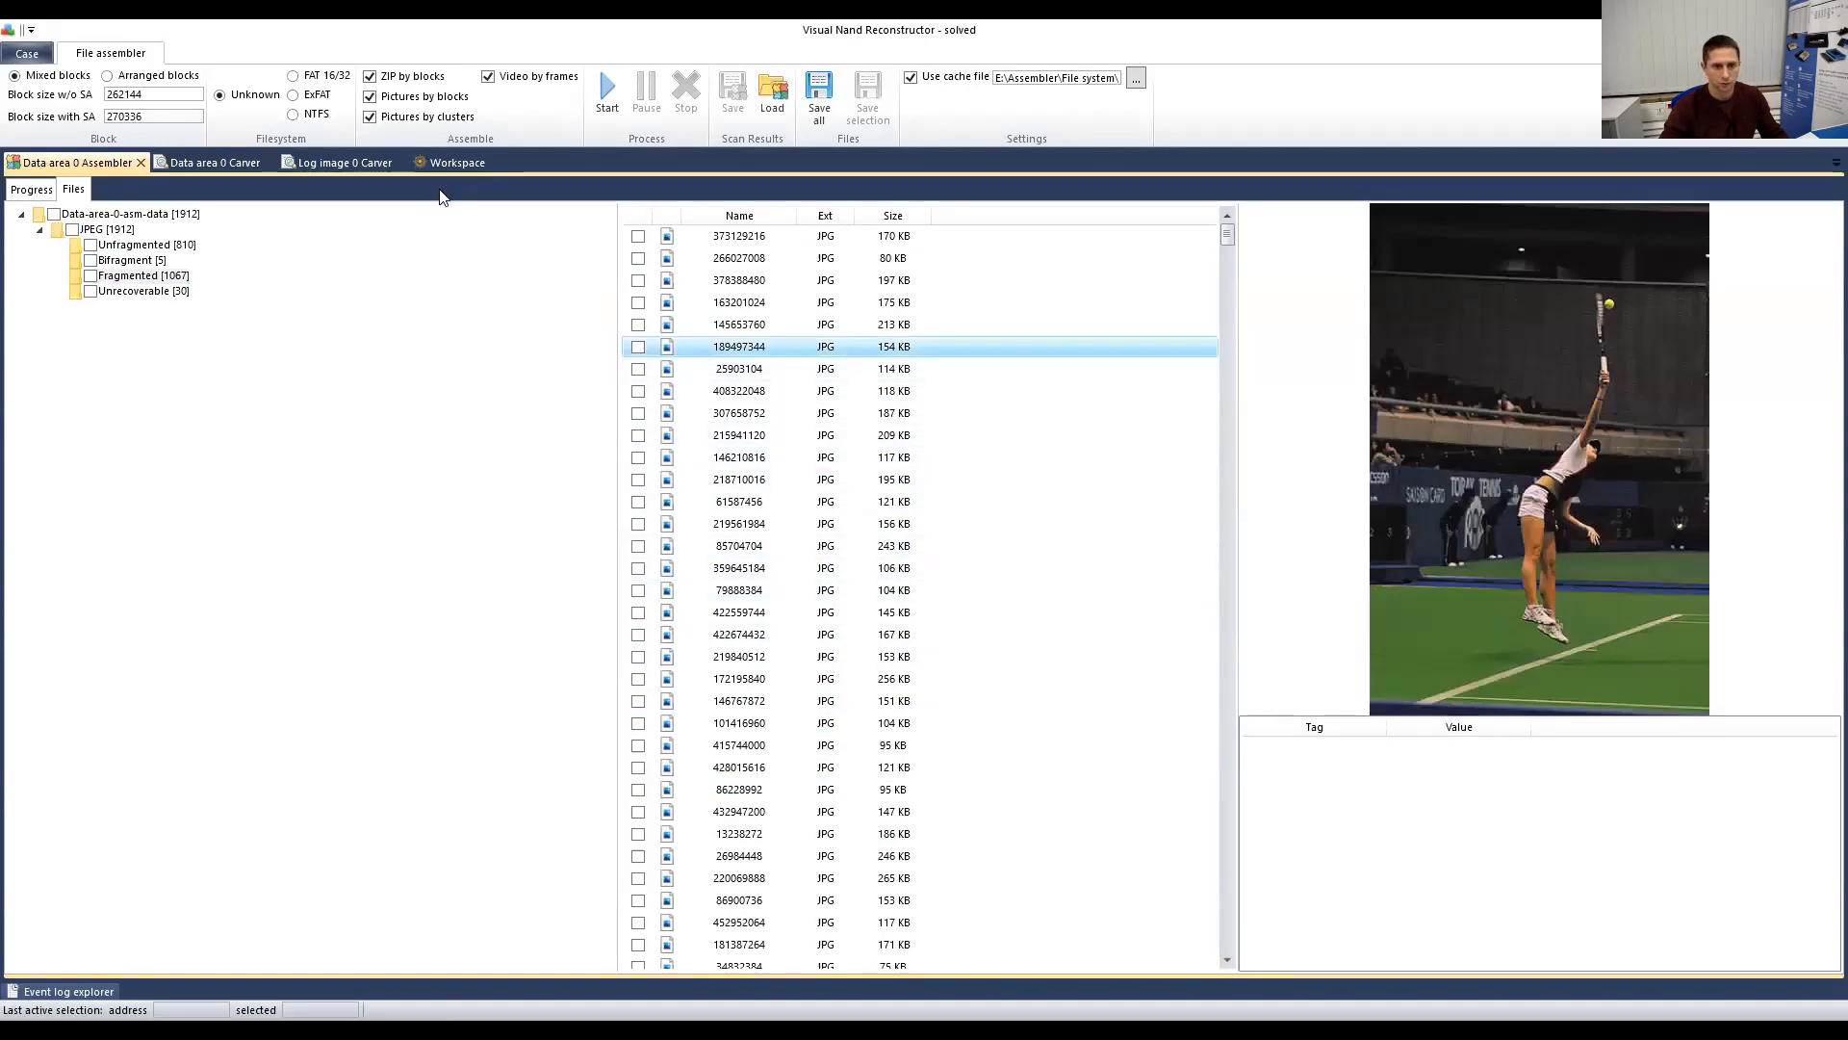
Step: Switch to the Data area 0 carver results and preview several pictures from the Good JPEG group
{"action": "left_click", "coordinate": [214, 161]}
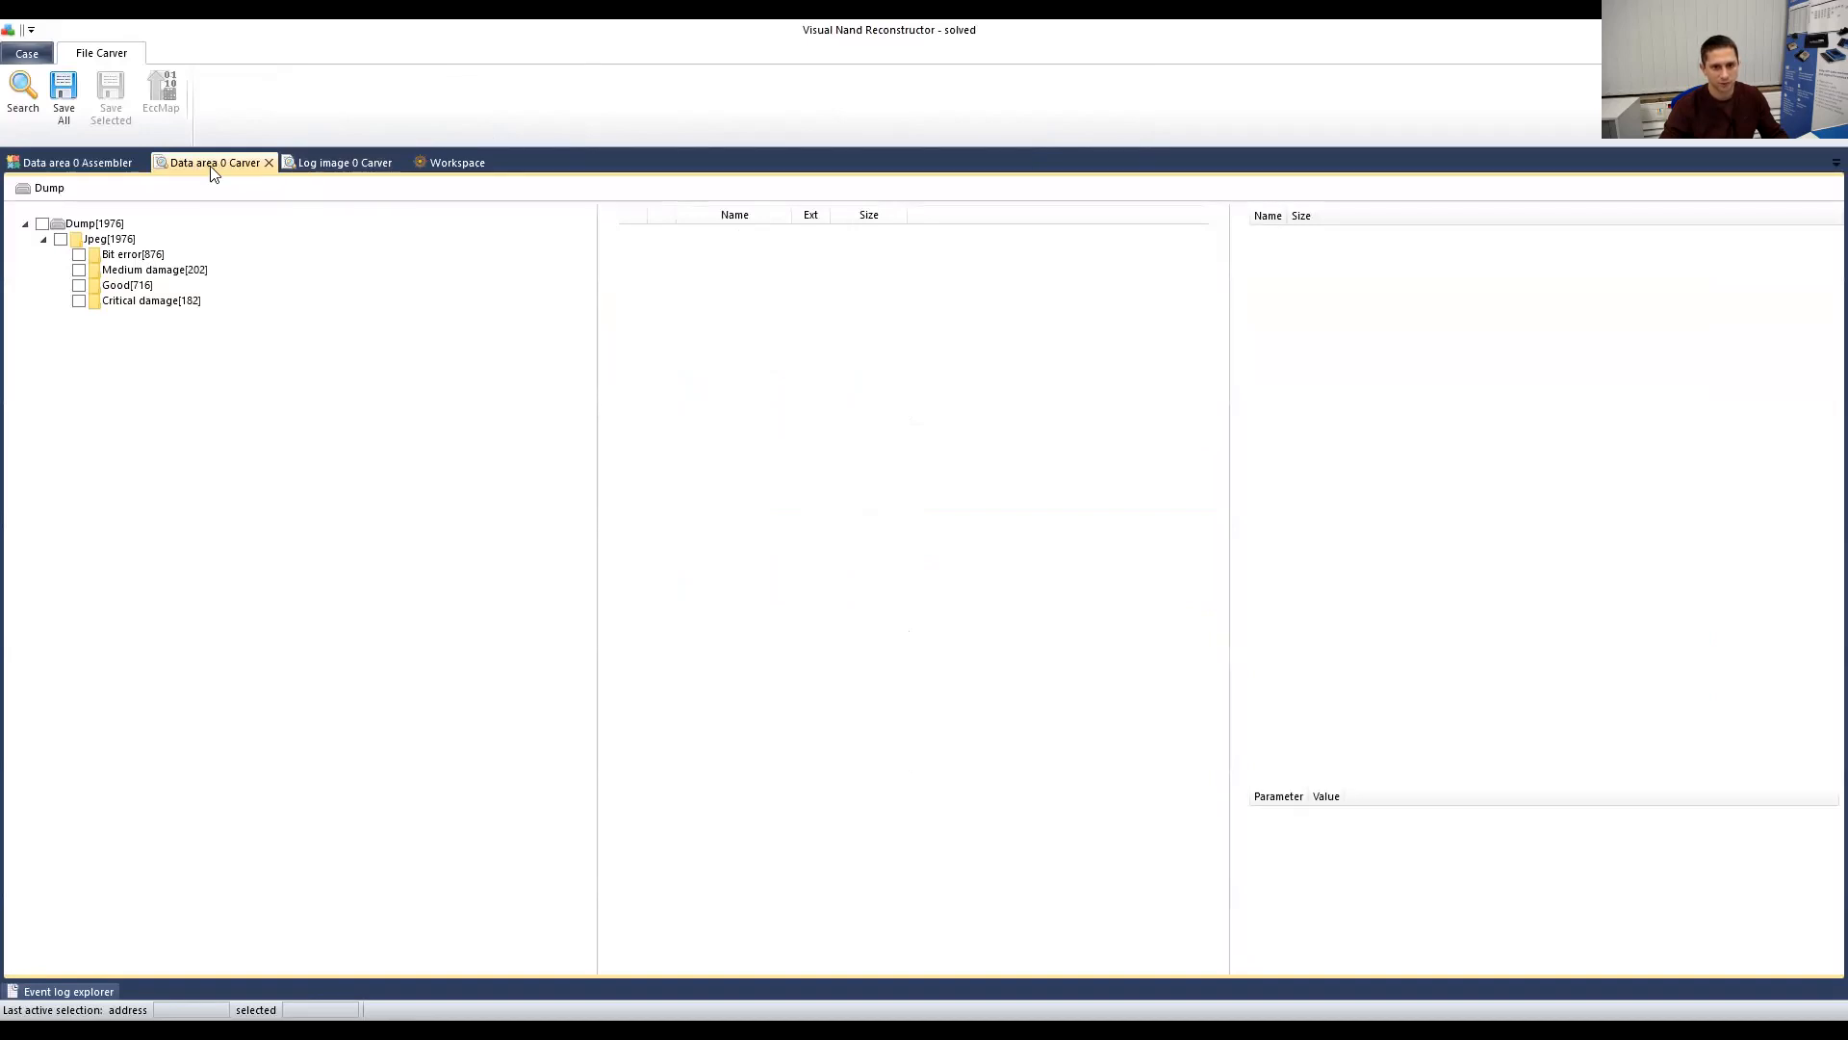
{"action": "left_click", "coordinate": [457, 161]}
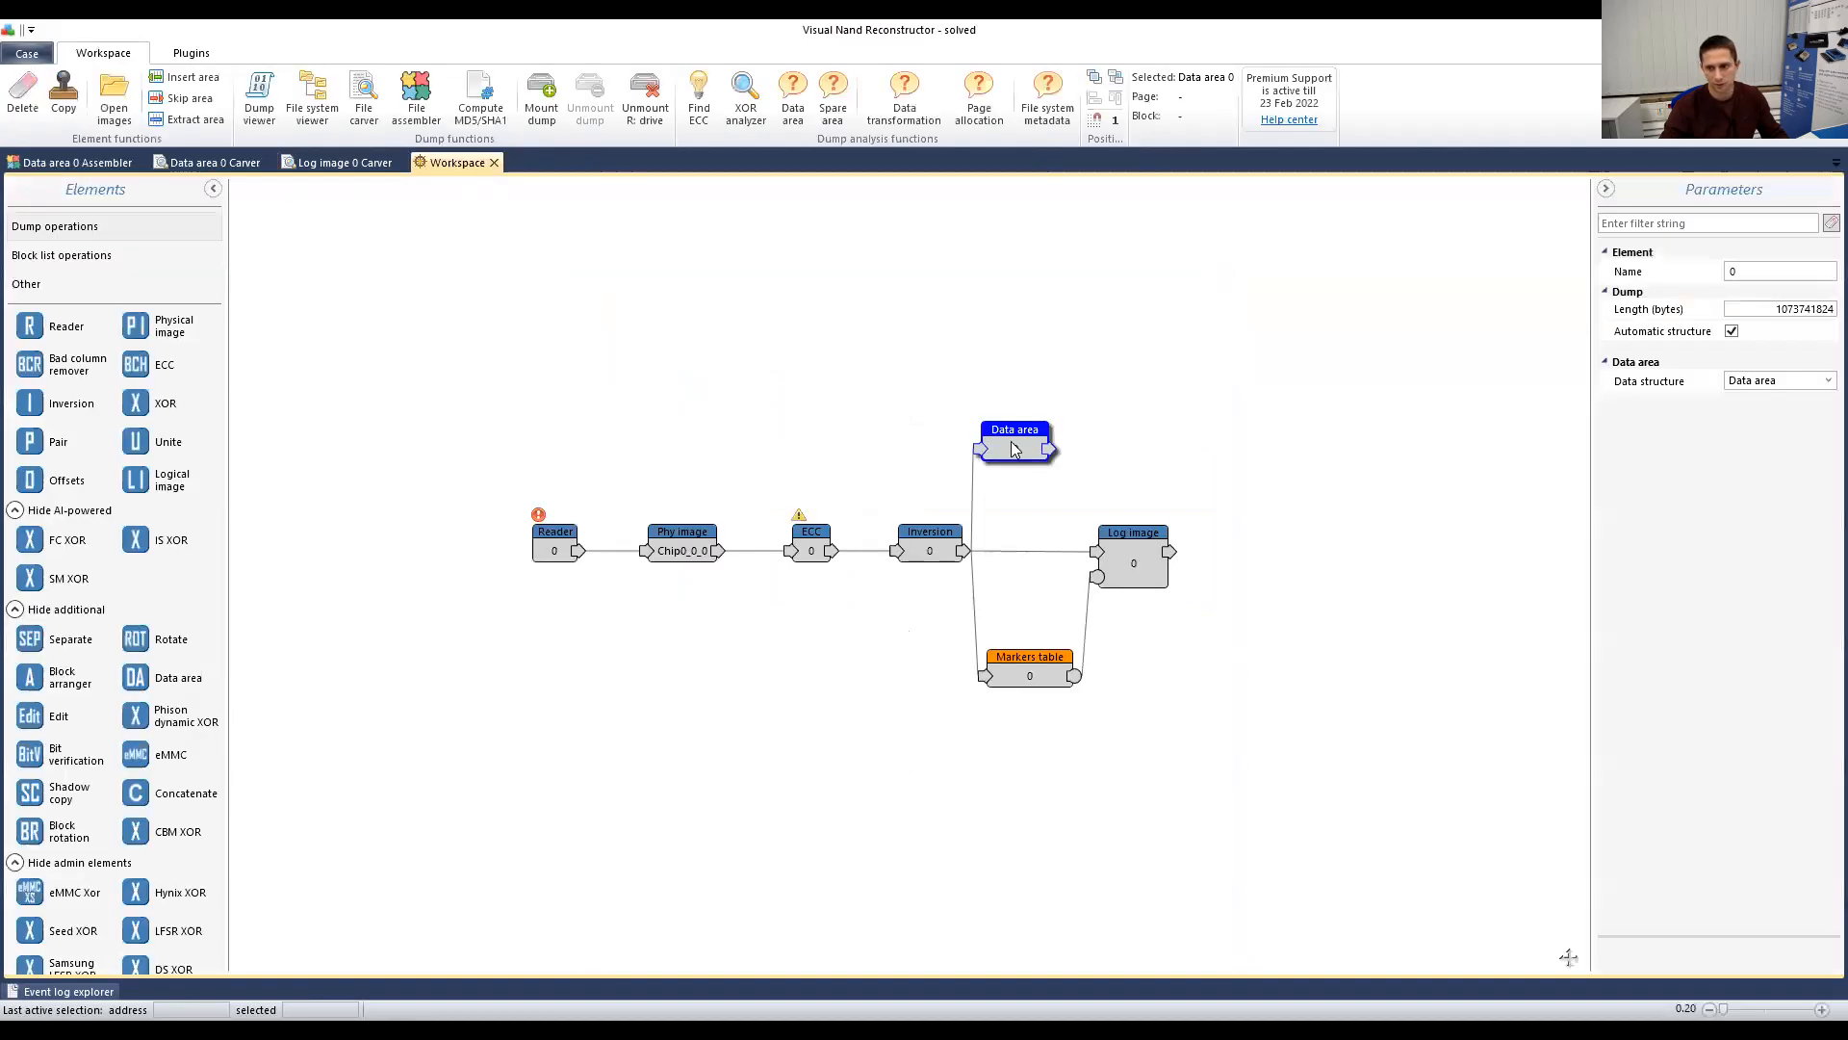
{"action": "left_click", "coordinate": [207, 163]}
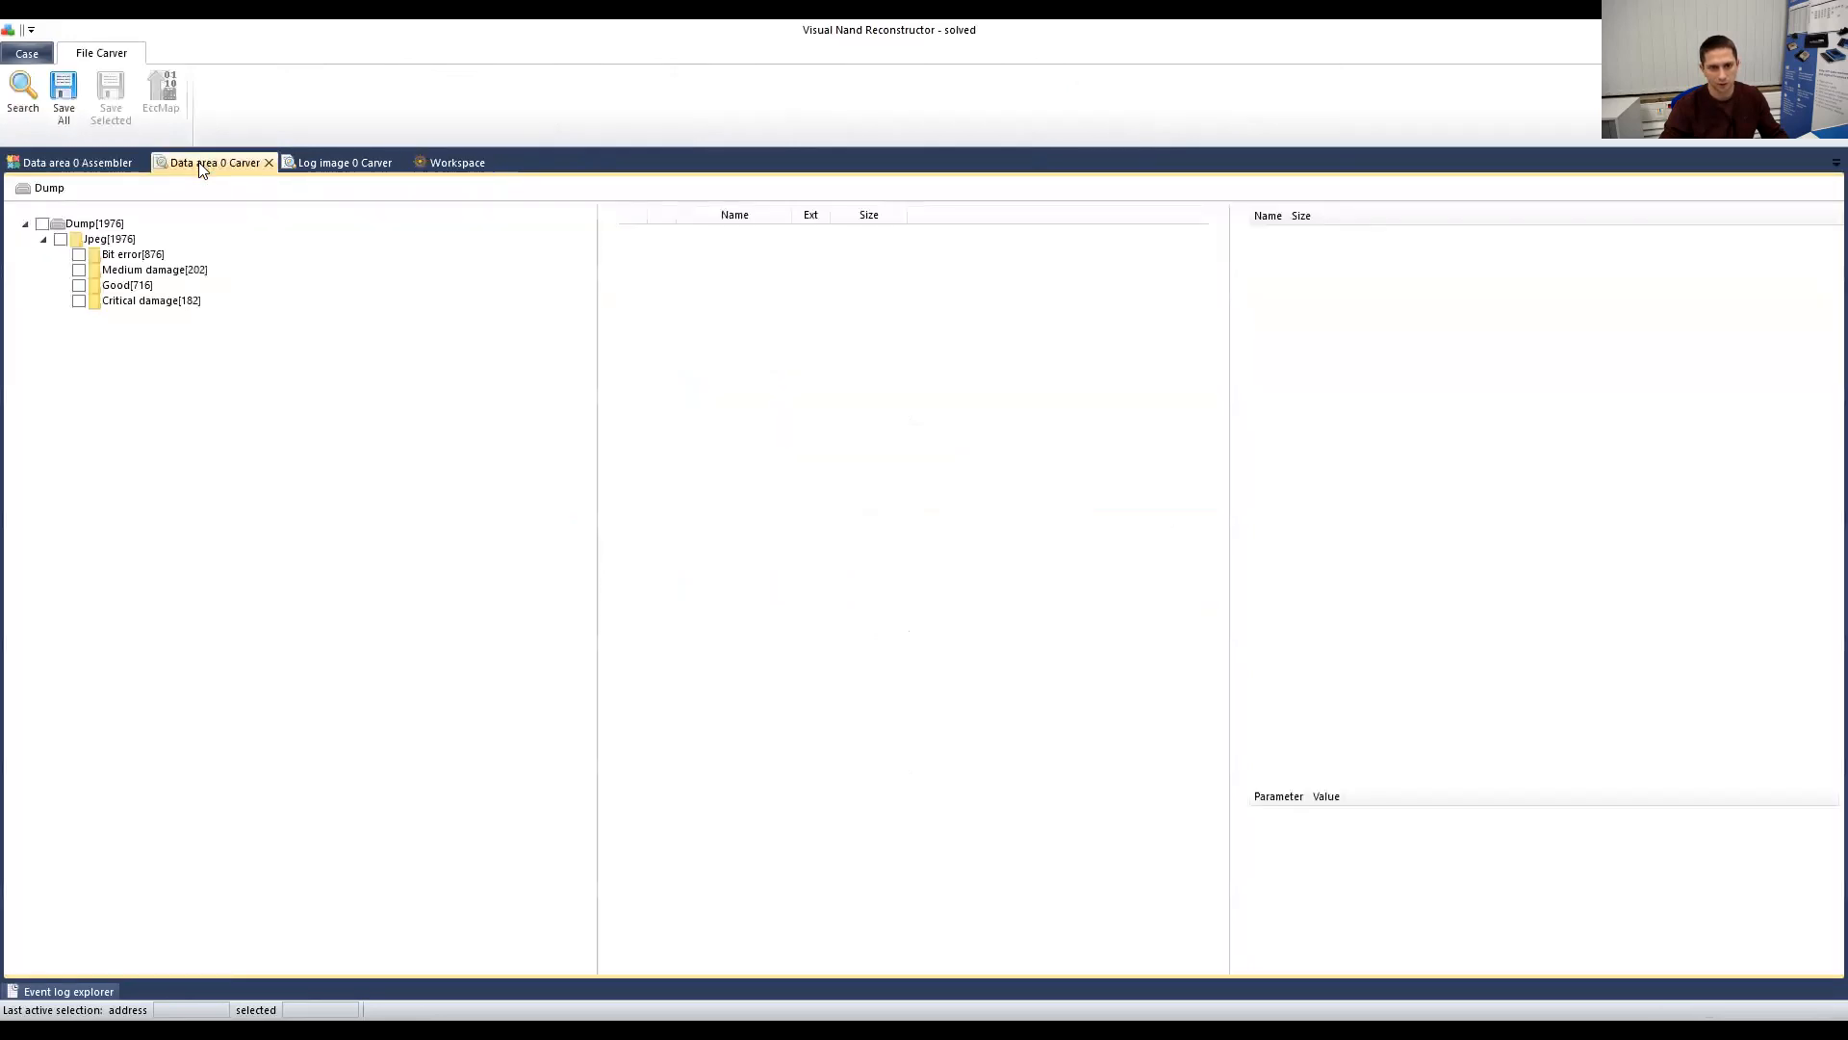
{"action": "left_click", "coordinate": [122, 287]}
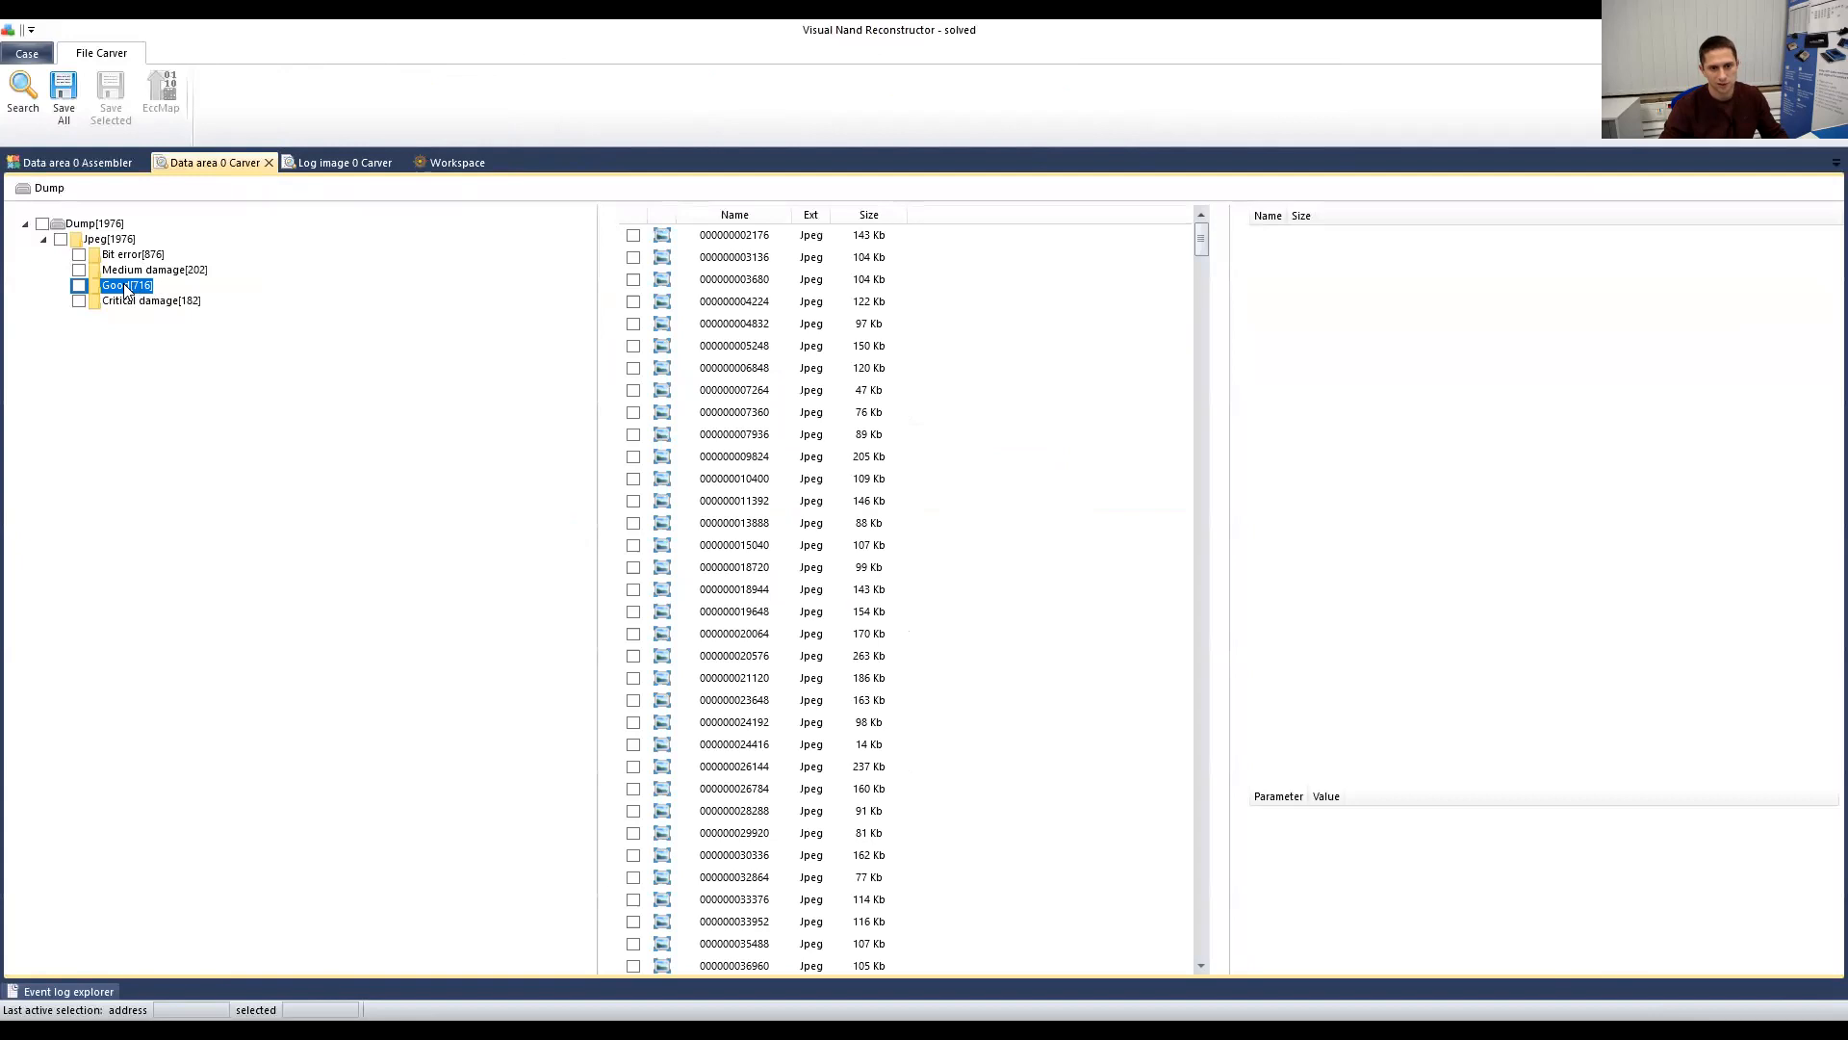
{"action": "left_click", "coordinate": [798, 458]}
{"action": "left_click", "coordinate": [800, 567]}
{"action": "left_click", "coordinate": [805, 679]}
{"action": "left_click", "coordinate": [798, 766]}
{"action": "scroll", "coordinate": [797, 766], "scroll_direction": "down", "scroll_amount": 8}
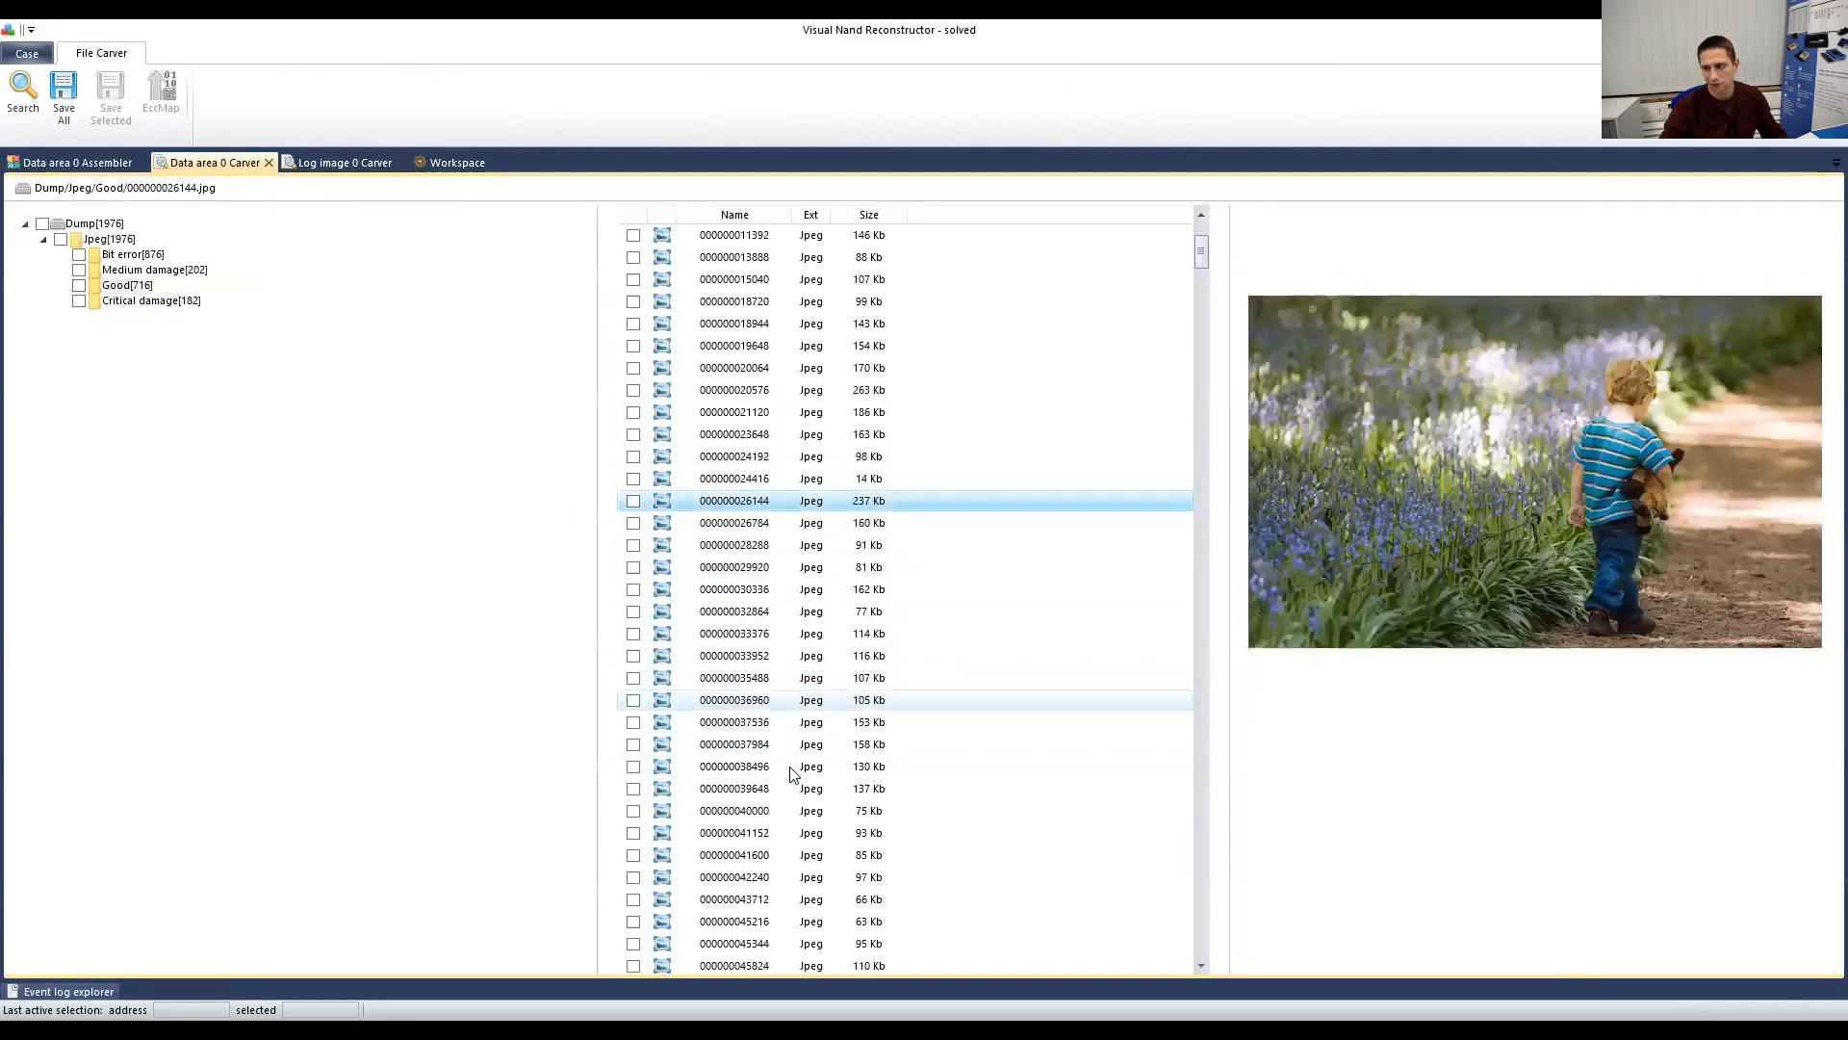
{"action": "left_click", "coordinate": [798, 766]}
Step: Preview pictures throughout the Bit error JPEG group of the Data area 0 carver results to judge their damage
{"action": "left_click", "coordinate": [133, 254]}
{"action": "left_click", "coordinate": [817, 412]}
{"action": "left_click", "coordinate": [801, 589]}
{"action": "left_click", "coordinate": [810, 744]}
{"action": "left_click", "coordinate": [818, 810]}
{"action": "scroll", "coordinate": [818, 810], "scroll_direction": "down", "scroll_amount": 7}
{"action": "left_click", "coordinate": [819, 810]}
{"action": "scroll", "coordinate": [806, 744], "scroll_direction": "down", "scroll_amount": 8}
{"action": "left_click", "coordinate": [806, 743]}
{"action": "scroll", "coordinate": [806, 751], "scroll_direction": "down", "scroll_amount": 7}
{"action": "left_click", "coordinate": [805, 766]}
{"action": "scroll", "coordinate": [805, 766], "scroll_direction": "down", "scroll_amount": 8}
{"action": "left_click", "coordinate": [804, 766]}
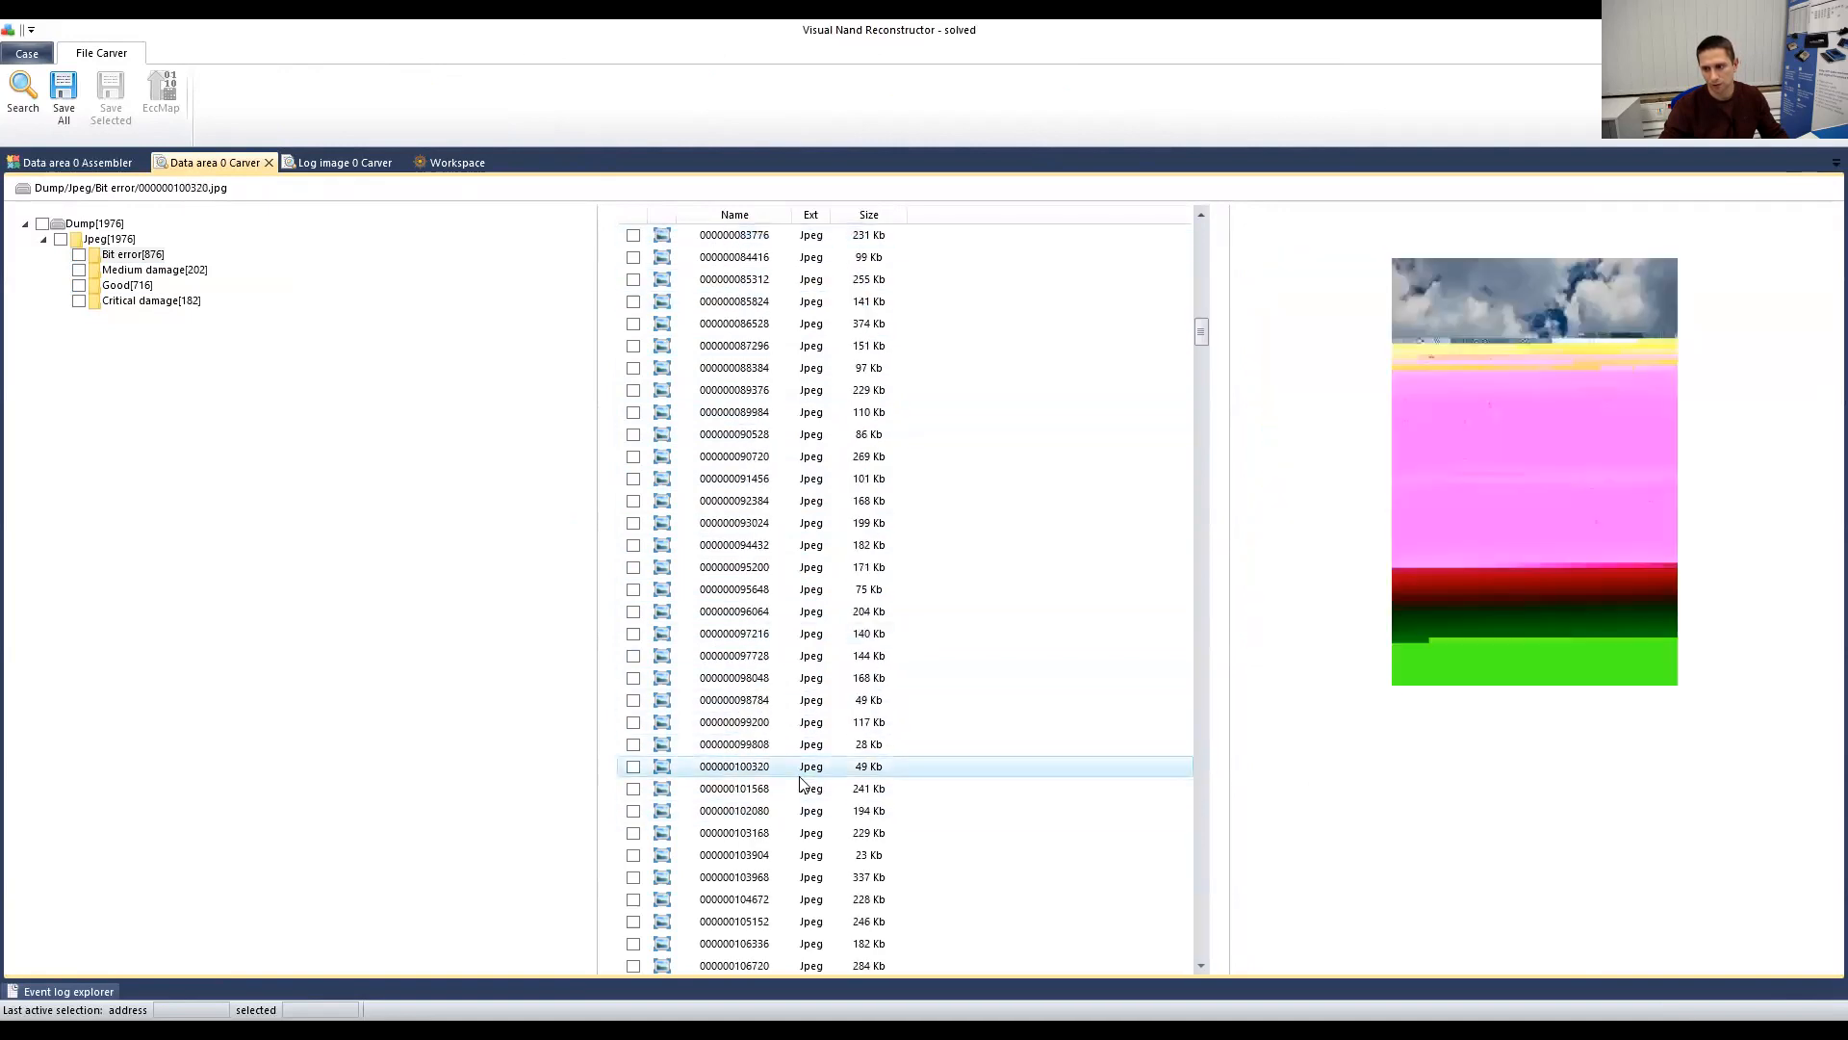
{"action": "scroll", "coordinate": [804, 766], "scroll_direction": "down", "scroll_amount": 7}
{"action": "left_click", "coordinate": [802, 766]}
{"action": "scroll", "coordinate": [803, 777], "scroll_direction": "down", "scroll_amount": 7}
{"action": "left_click", "coordinate": [804, 766]}
{"action": "scroll", "coordinate": [805, 770], "scroll_direction": "down", "scroll_amount": 5}
{"action": "left_click", "coordinate": [807, 788]}
{"action": "scroll", "coordinate": [807, 788], "scroll_direction": "down", "scroll_amount": 7}
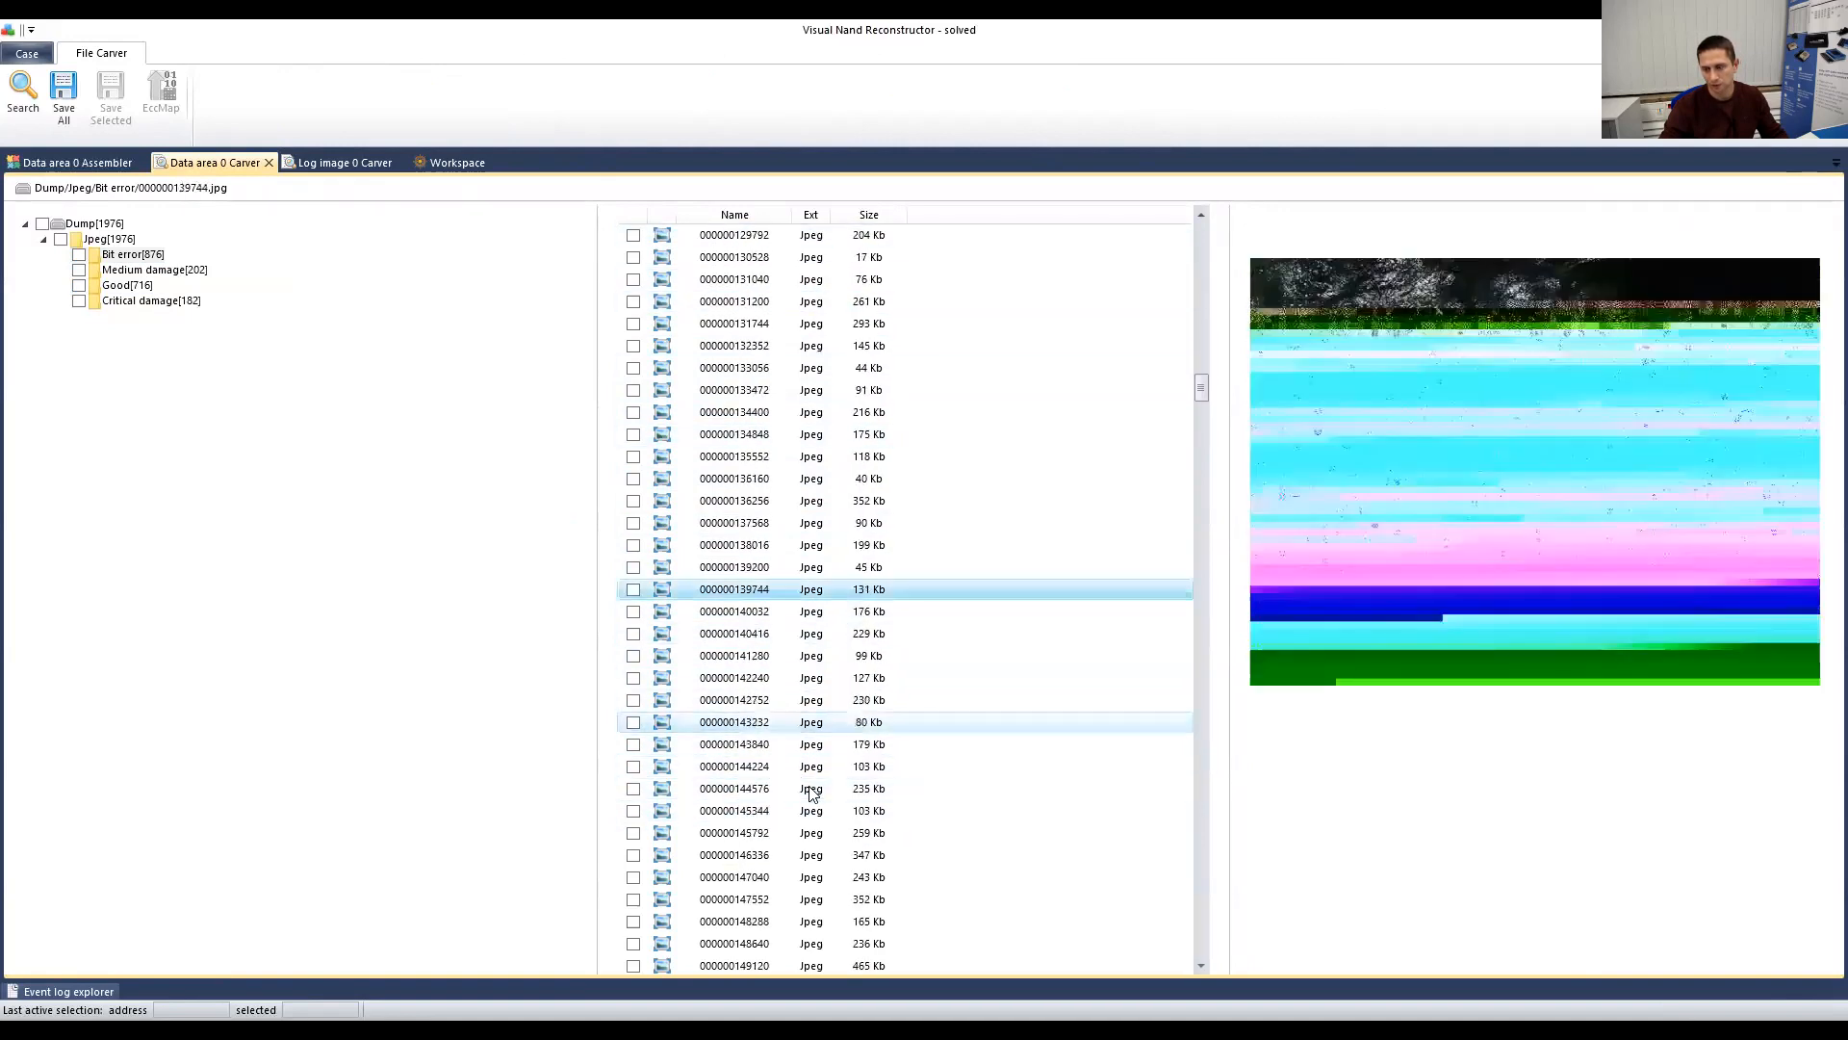
{"action": "left_click", "coordinate": [808, 788]}
{"action": "scroll", "coordinate": [807, 791], "scroll_direction": "down", "scroll_amount": 6}
{"action": "left_click", "coordinate": [807, 790]}
{"action": "scroll", "coordinate": [806, 791], "scroll_direction": "down", "scroll_amount": 7}
{"action": "left_click", "coordinate": [806, 790]}
{"action": "scroll", "coordinate": [807, 791], "scroll_direction": "down", "scroll_amount": 8}
{"action": "left_click", "coordinate": [807, 790]}
{"action": "scroll", "coordinate": [806, 790], "scroll_direction": "down", "scroll_amount": 7}
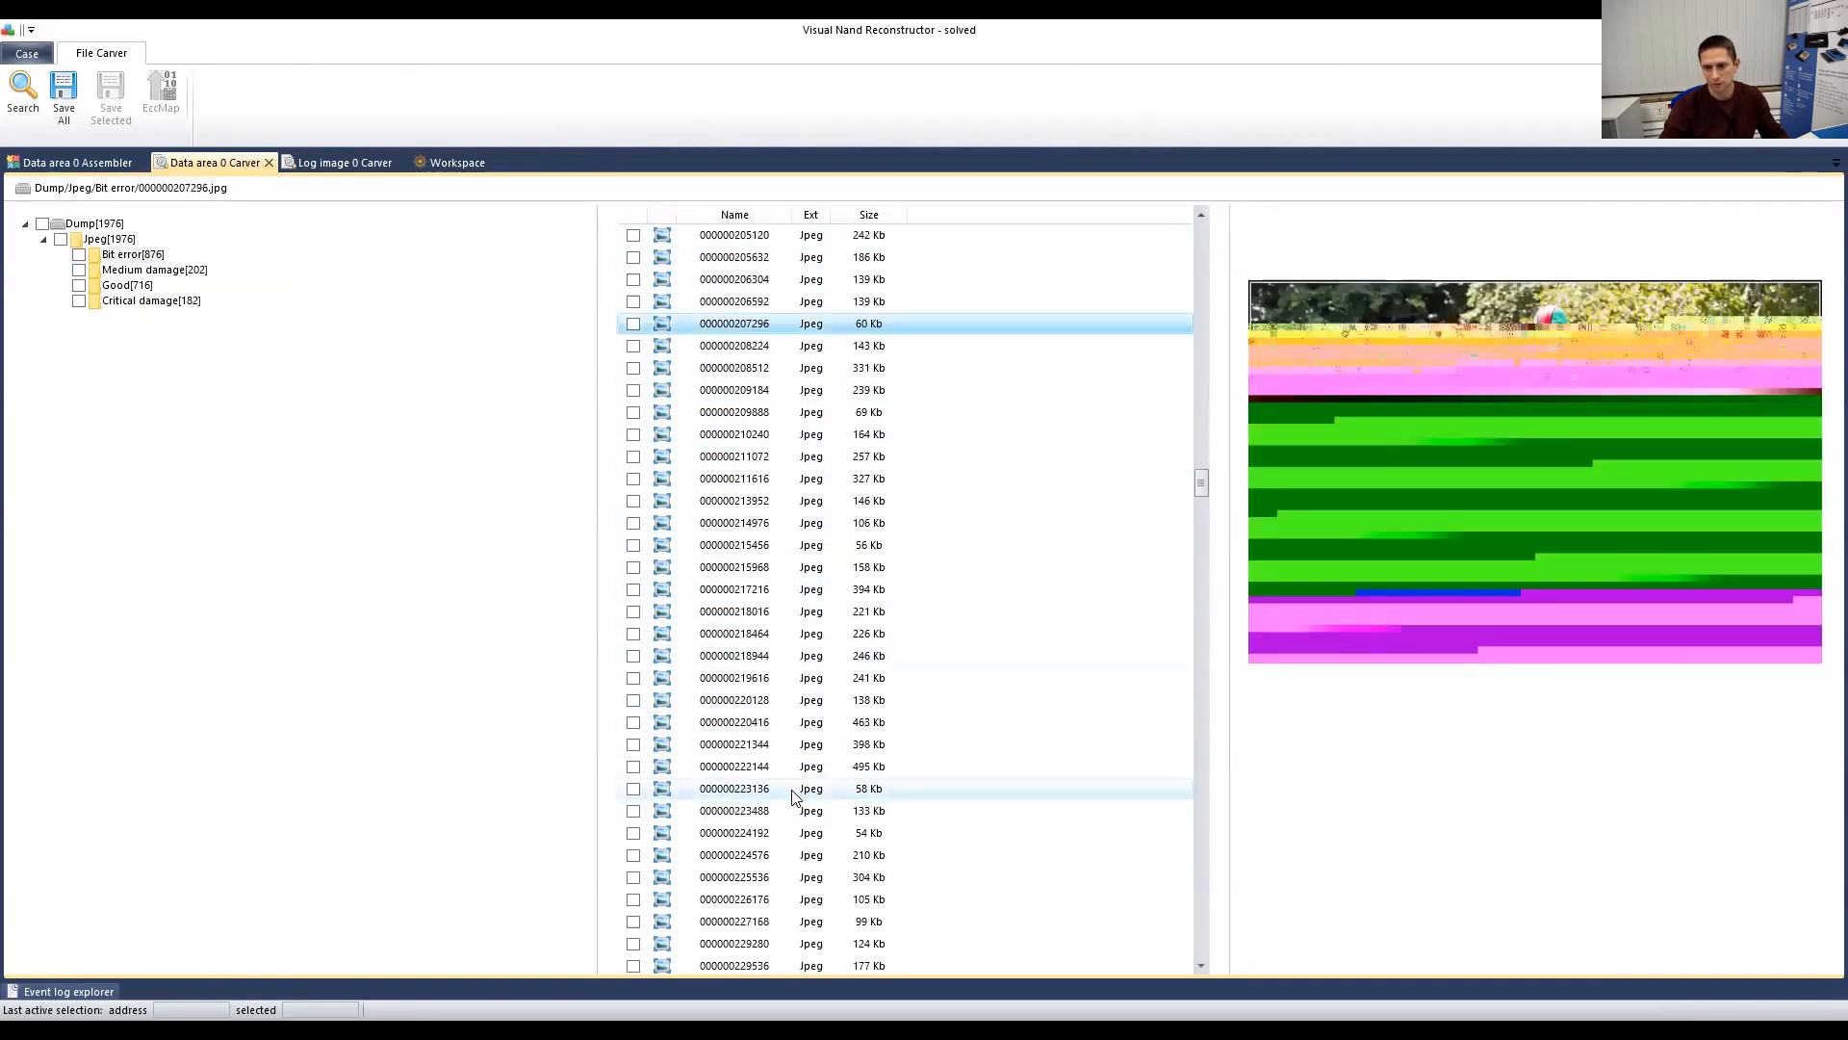
{"action": "left_click", "coordinate": [792, 797]}
{"action": "scroll", "coordinate": [792, 796], "scroll_direction": "down", "scroll_amount": 10}
{"action": "left_click", "coordinate": [792, 795]}
{"action": "scroll", "coordinate": [792, 795], "scroll_direction": "down", "scroll_amount": 3}
{"action": "scroll", "coordinate": [793, 795], "scroll_direction": "down", "scroll_amount": 5}
{"action": "left_click", "coordinate": [792, 795]}
{"action": "scroll", "coordinate": [792, 795], "scroll_direction": "down", "scroll_amount": 11}
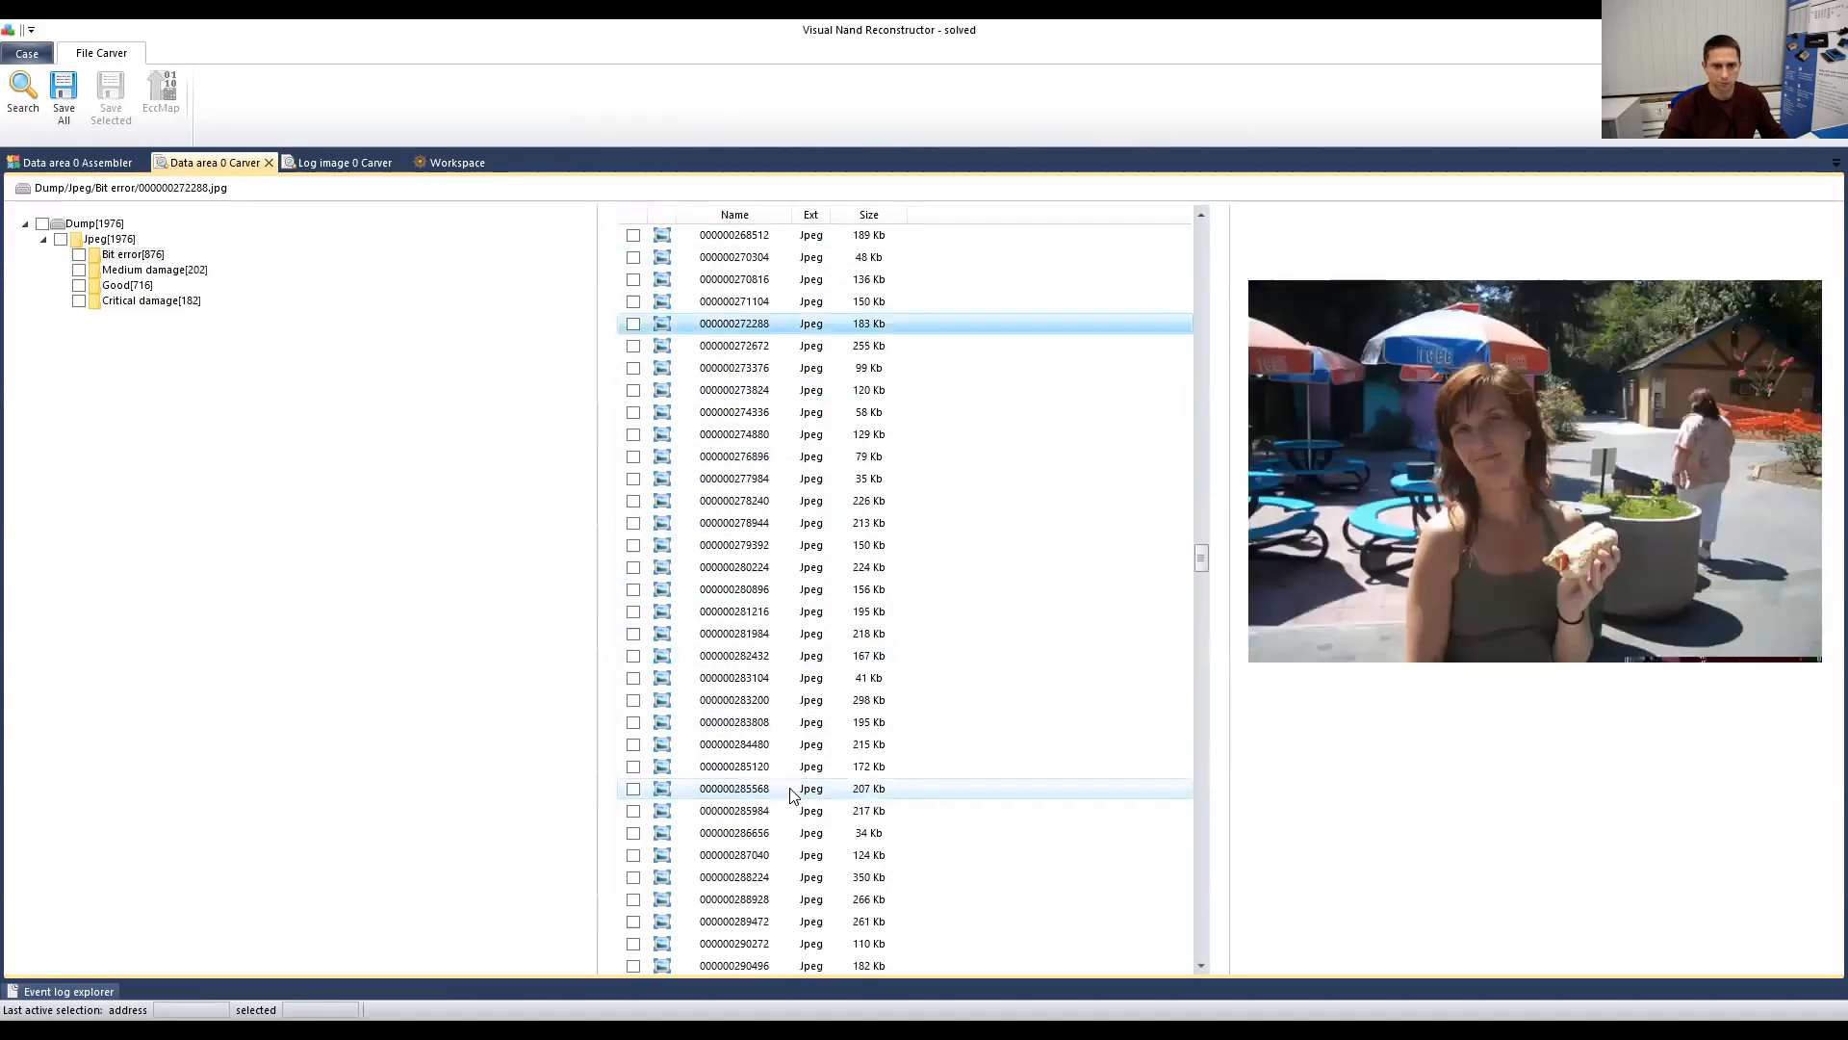
{"action": "left_click", "coordinate": [792, 795]}
{"action": "scroll", "coordinate": [792, 795], "scroll_direction": "down", "scroll_amount": 6}
{"action": "left_click", "coordinate": [792, 795]}
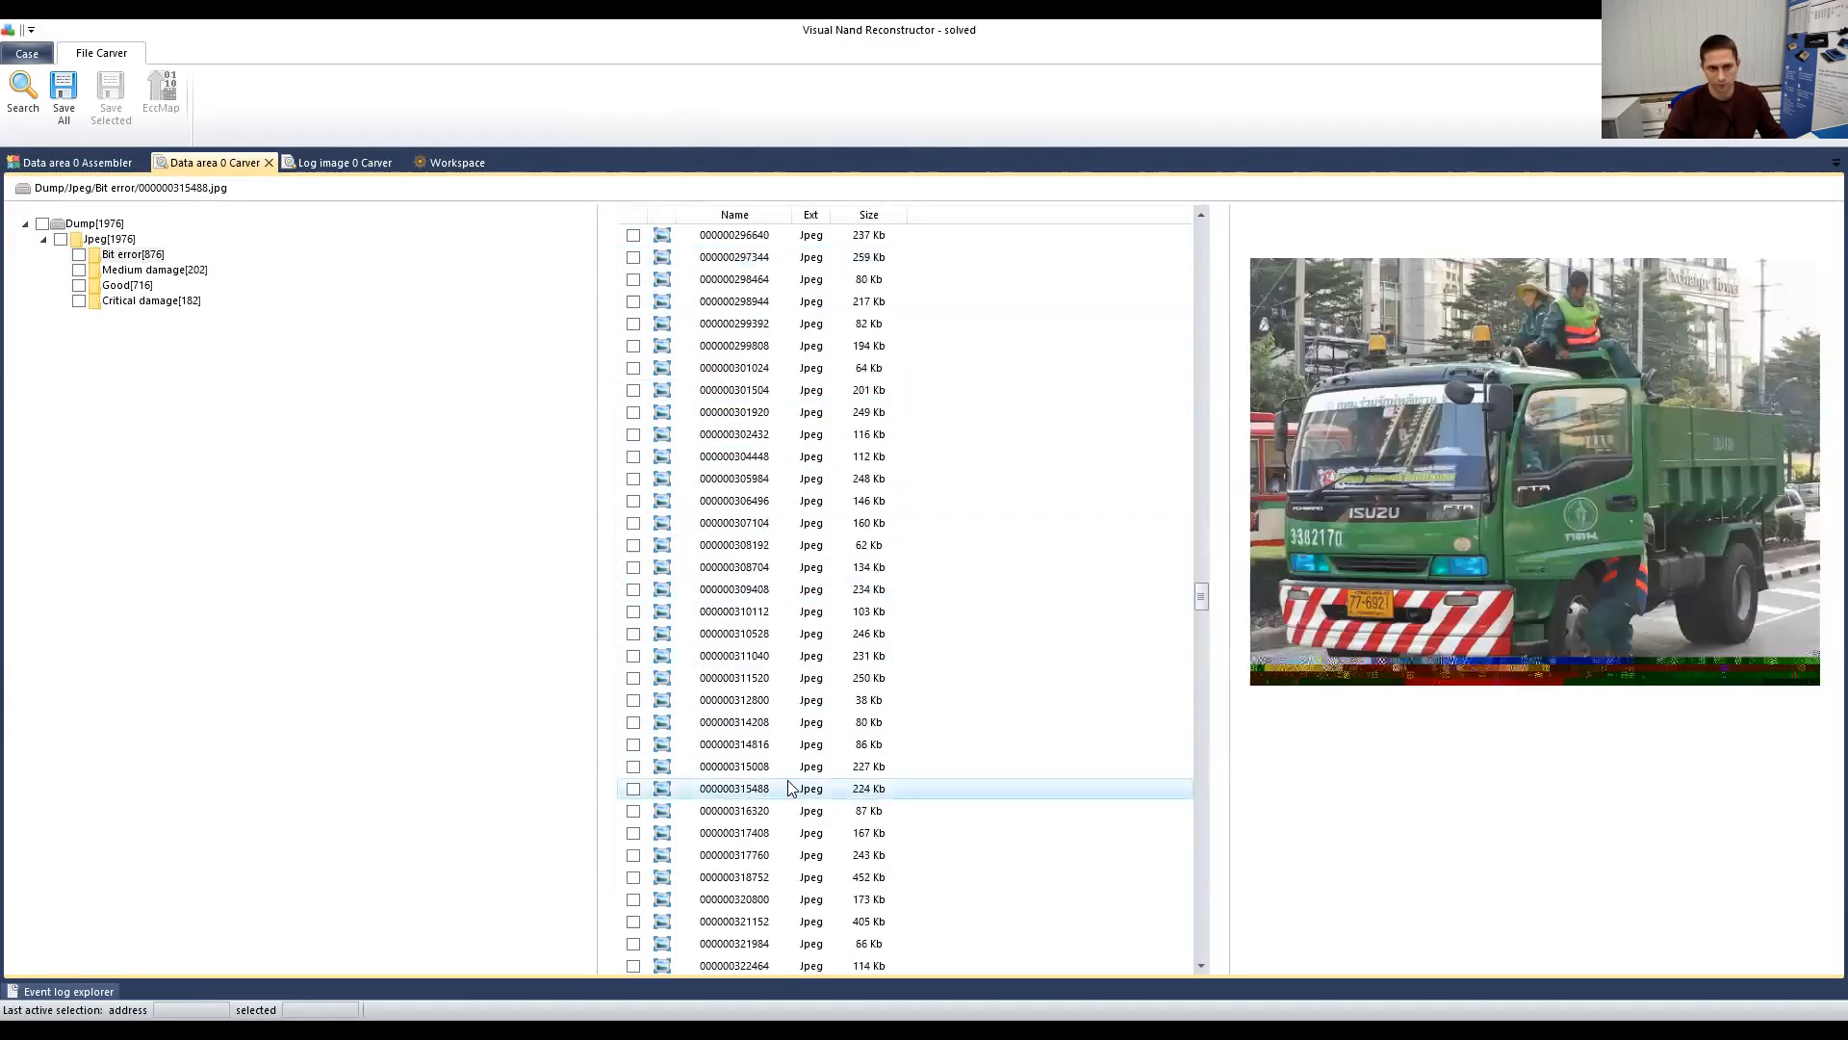
Step: Return to the workspace and add a second Markers table element and a second Logical image element
{"action": "left_click", "coordinate": [444, 165]}
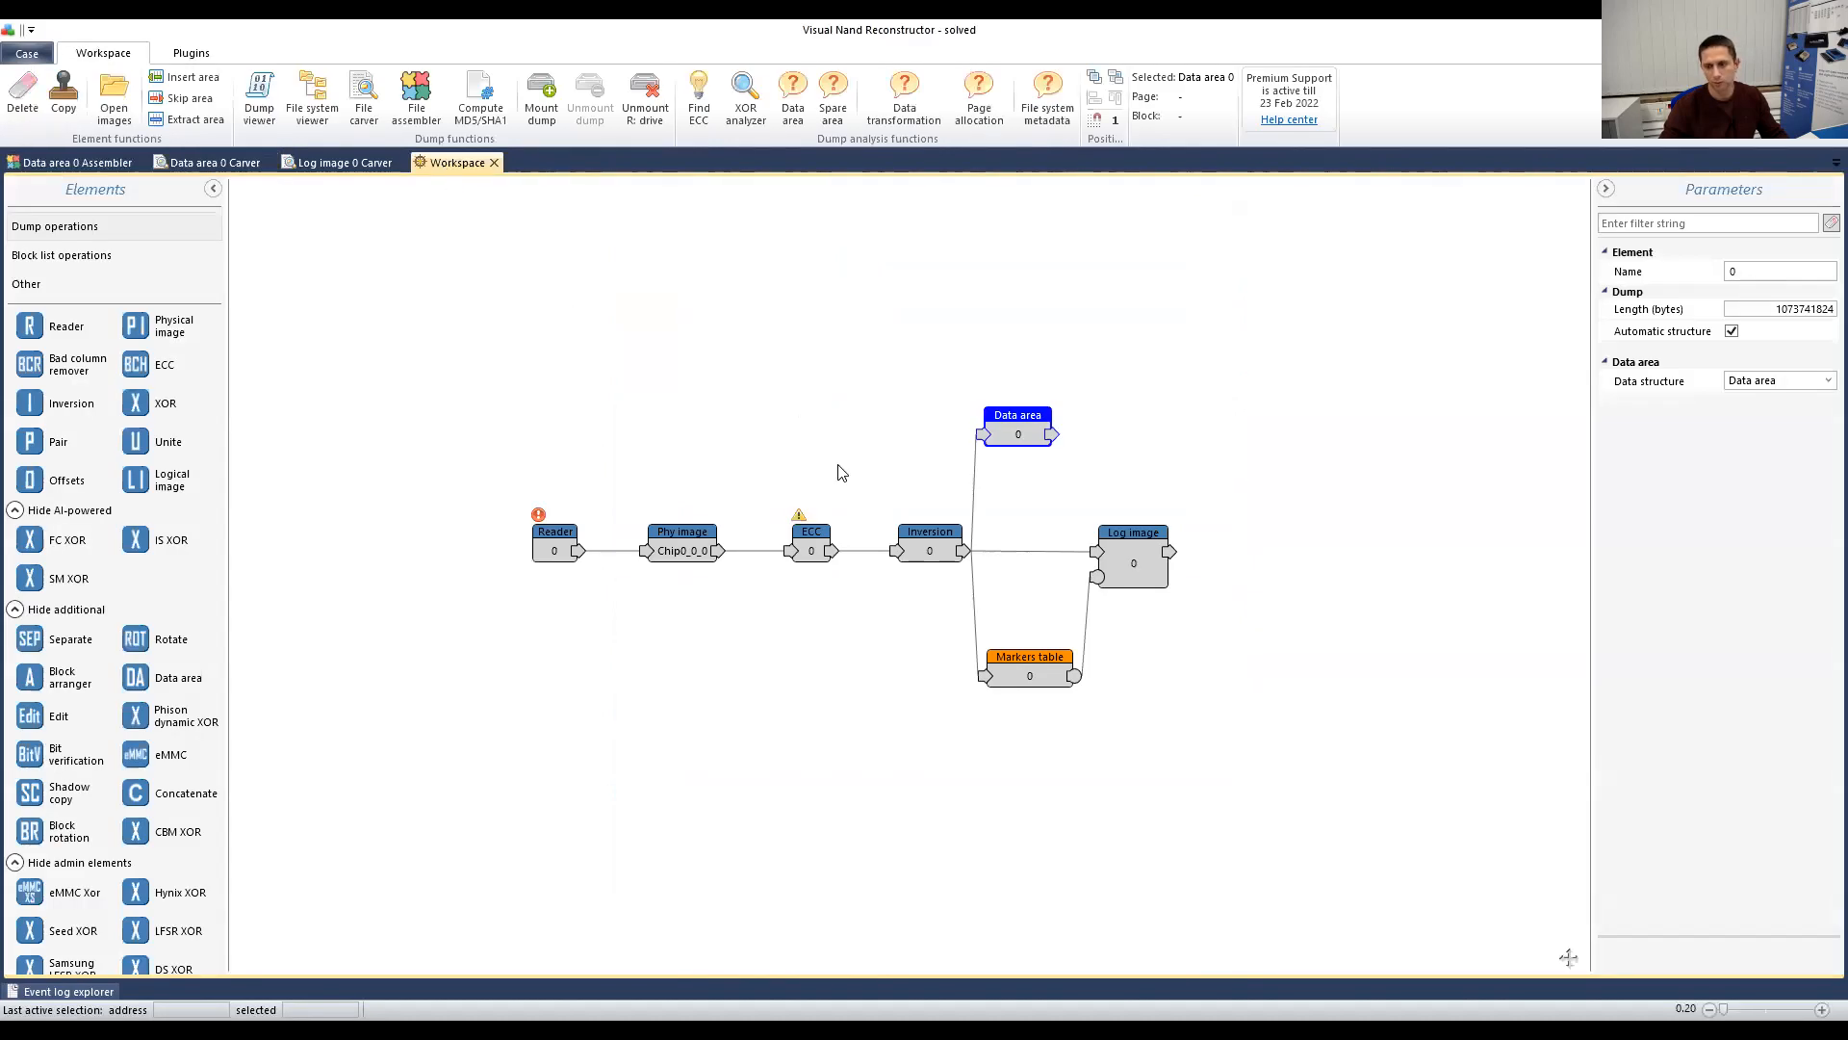
{"action": "left_click", "coordinate": [73, 256]}
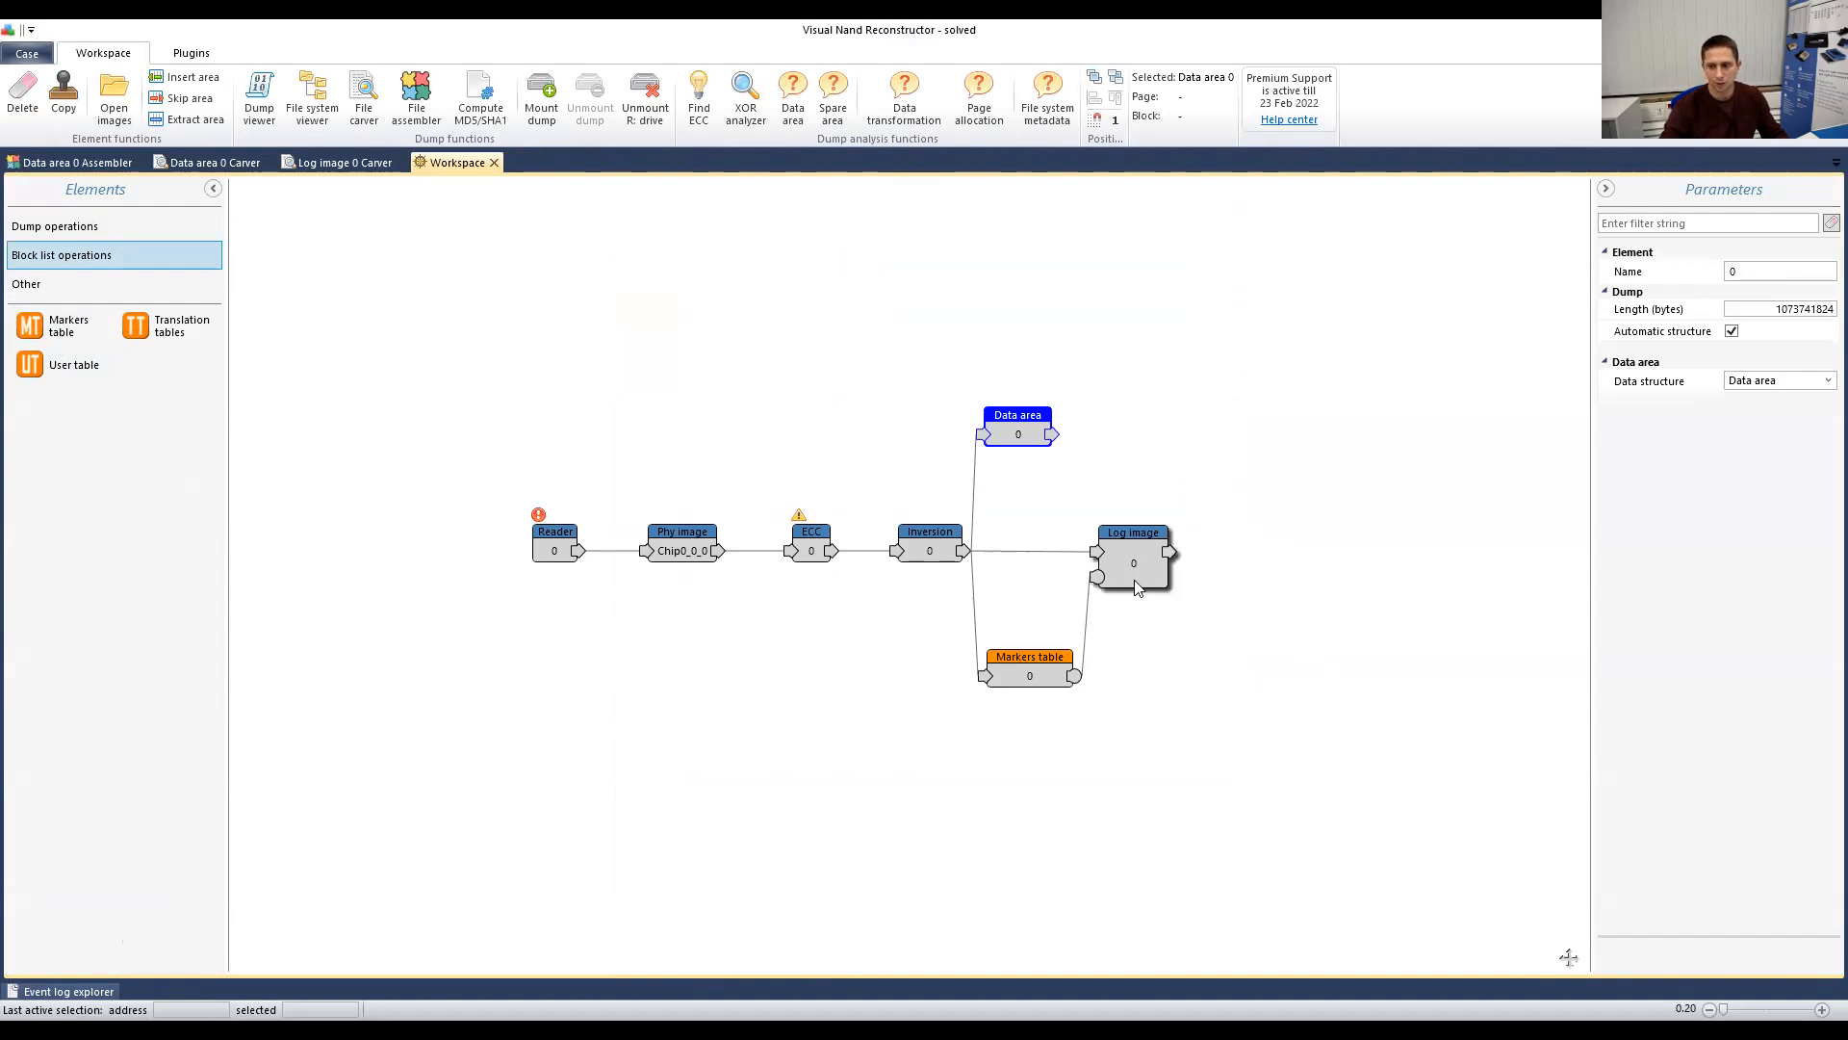
{"action": "left_click_drag", "start_coordinate": [59, 327], "coordinate": [837, 731]}
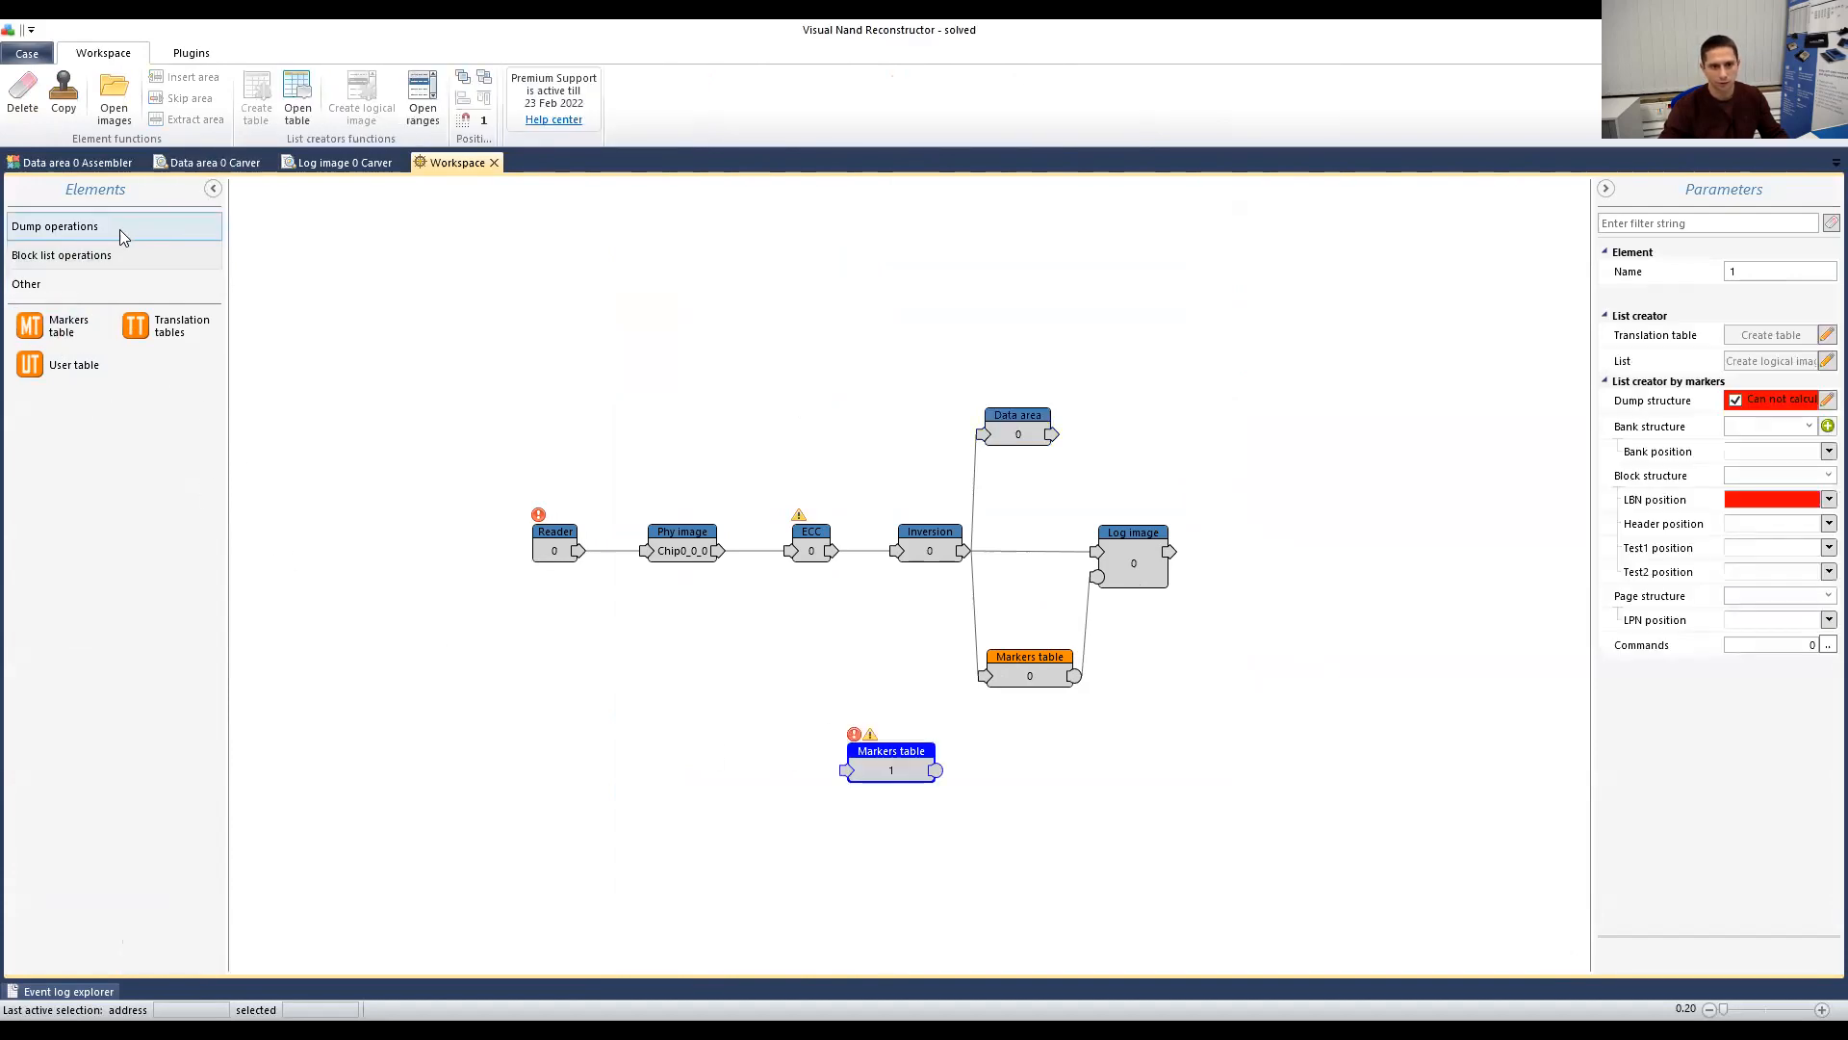
{"action": "left_click", "coordinate": [213, 188]}
{"action": "left_click", "coordinate": [31, 228]}
{"action": "left_click", "coordinate": [87, 227]}
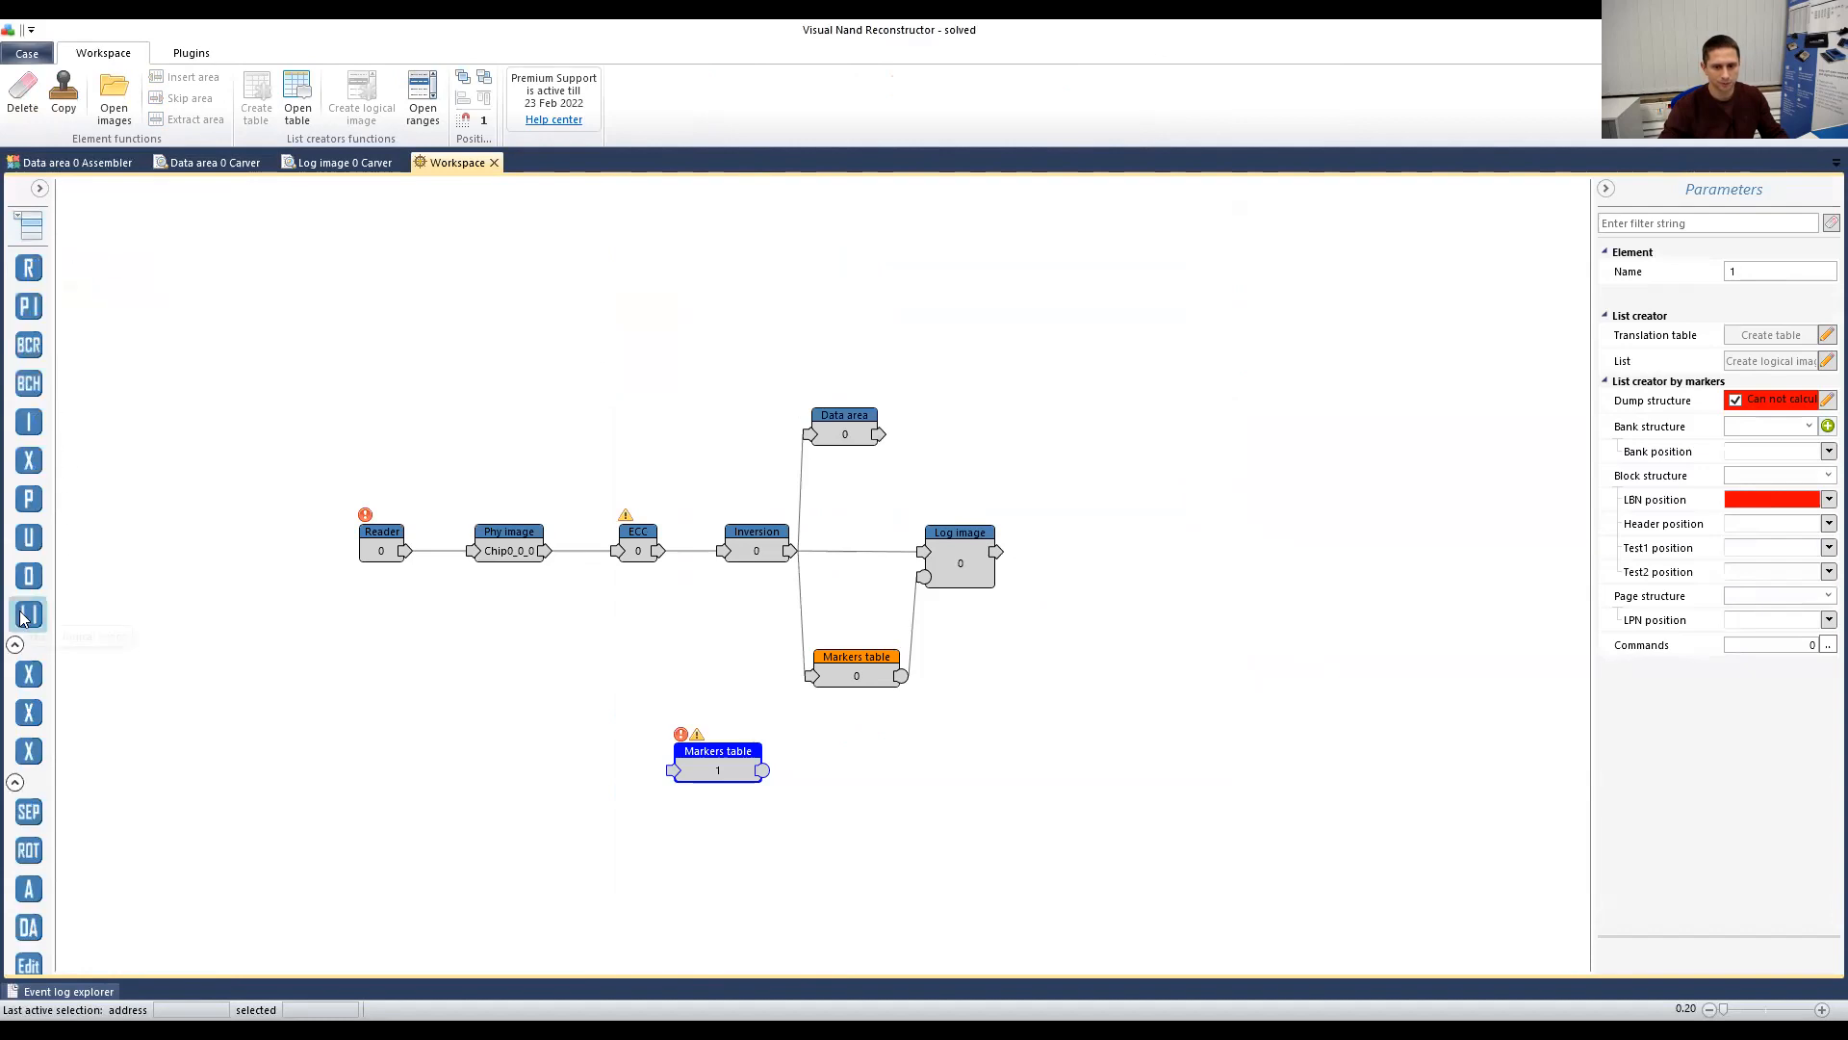
{"action": "left_click_drag", "start_coordinate": [29, 616], "coordinate": [1178, 375]}
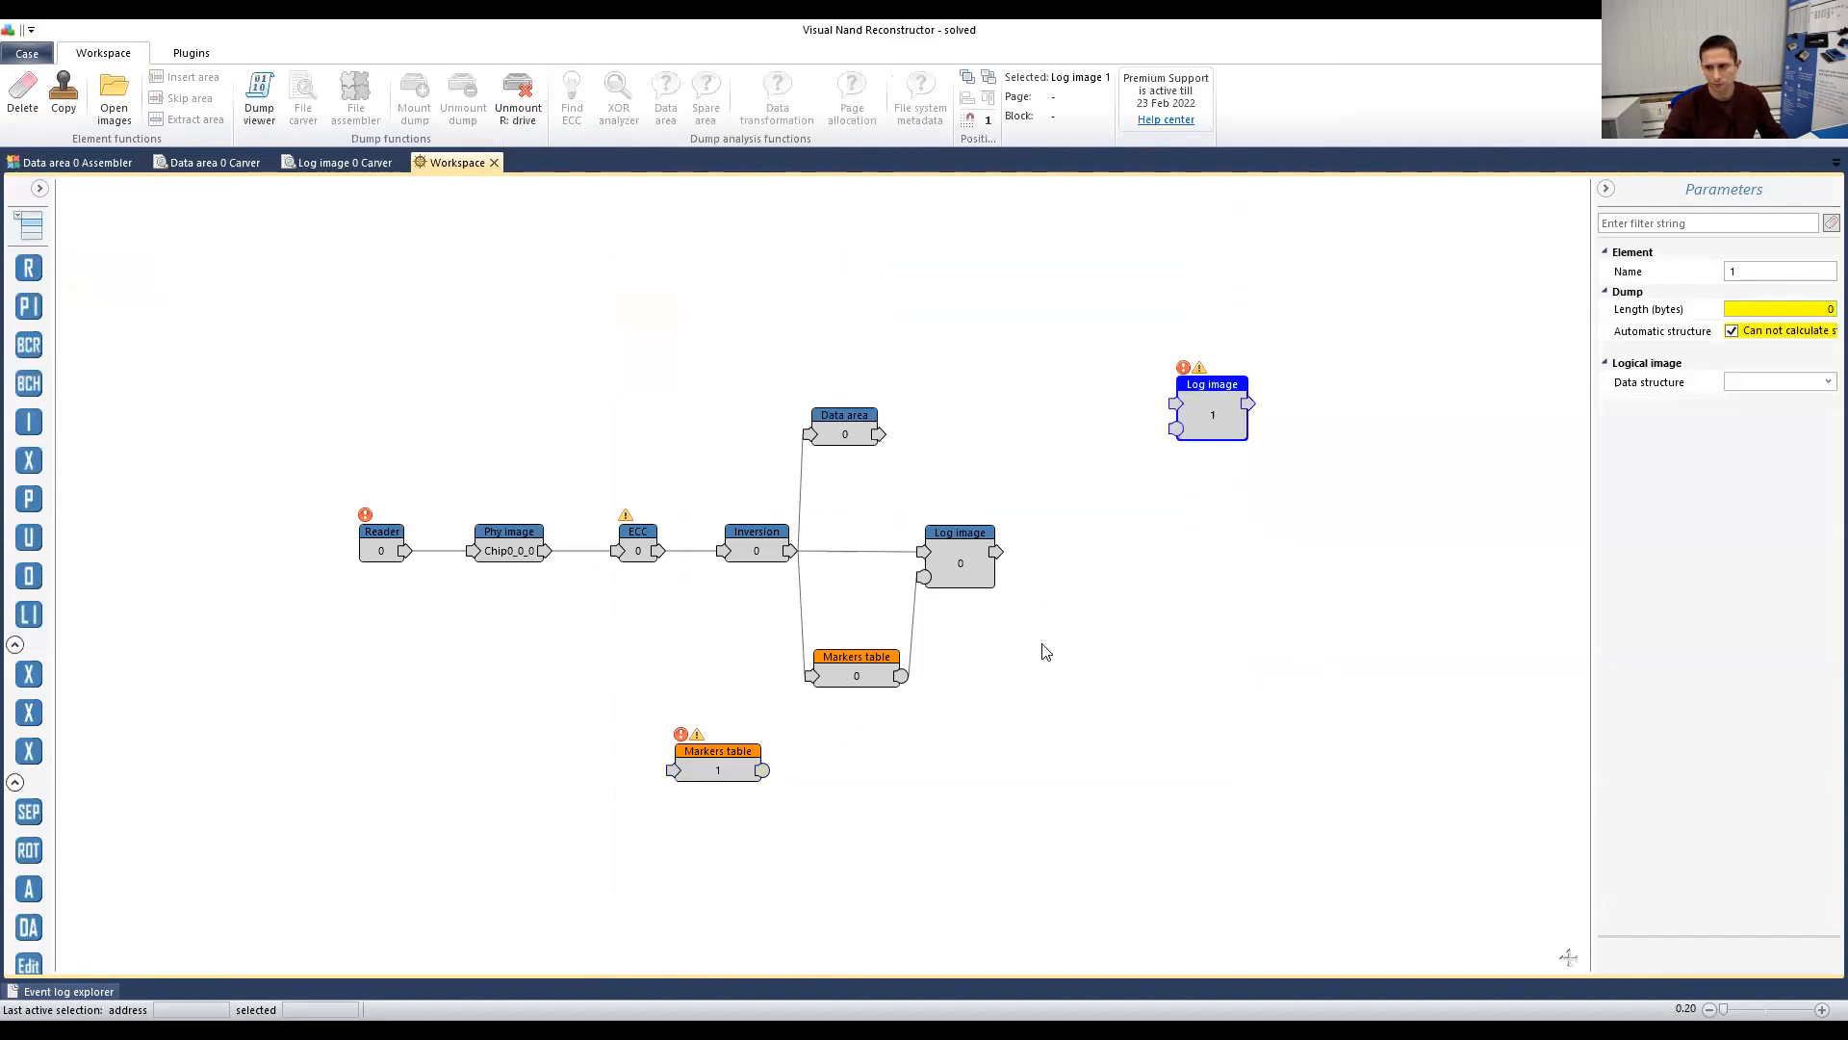
Step: Place Markers table 1 below Log image 1, wire Inversion 0 to both, and connect the table to the logical image
{"action": "left_click_drag", "start_coordinate": [739, 765], "coordinate": [1183, 759]}
{"action": "left_click_drag", "start_coordinate": [1208, 378], "coordinate": [1181, 599]}
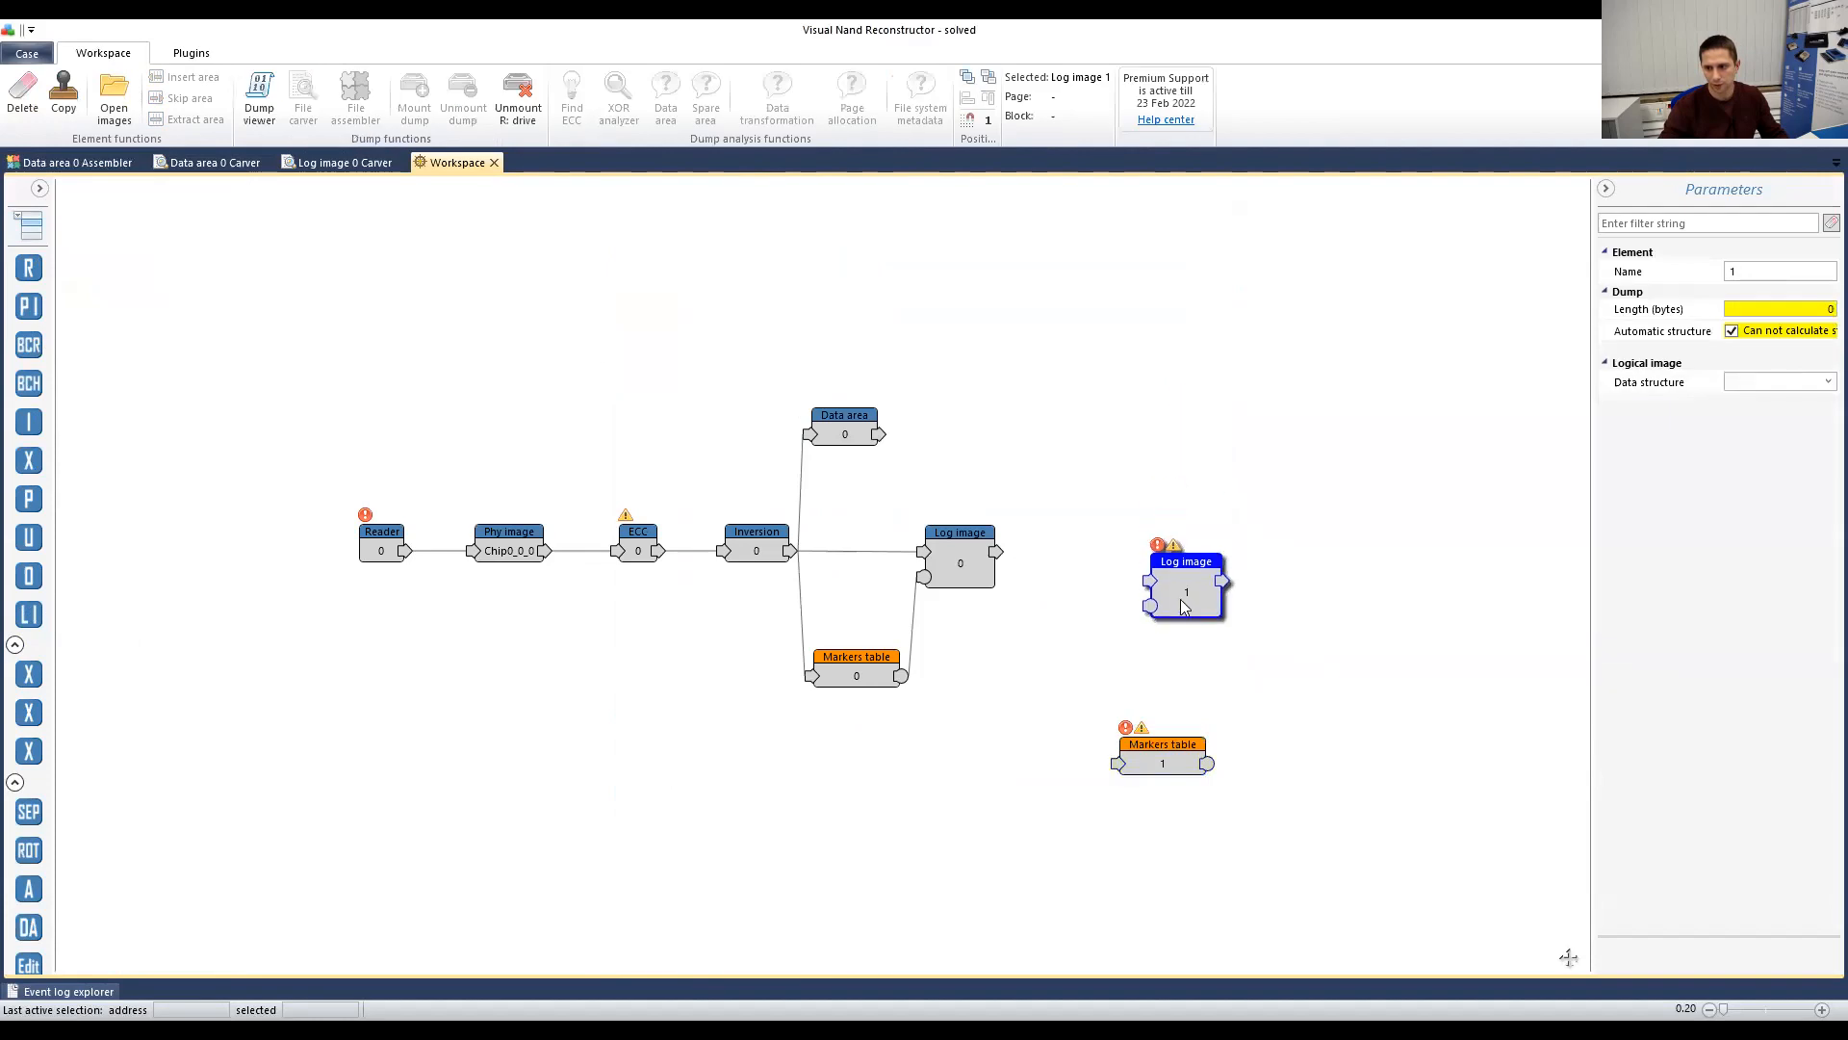
{"action": "left_click_drag", "start_coordinate": [1155, 740], "coordinate": [1121, 798]}
{"action": "left_click_drag", "start_coordinate": [1169, 631], "coordinate": [1124, 668]}
{"action": "left_click_drag", "start_coordinate": [790, 550], "coordinate": [1100, 660]}
{"action": "left_click_drag", "start_coordinate": [790, 550], "coordinate": [1102, 685]}
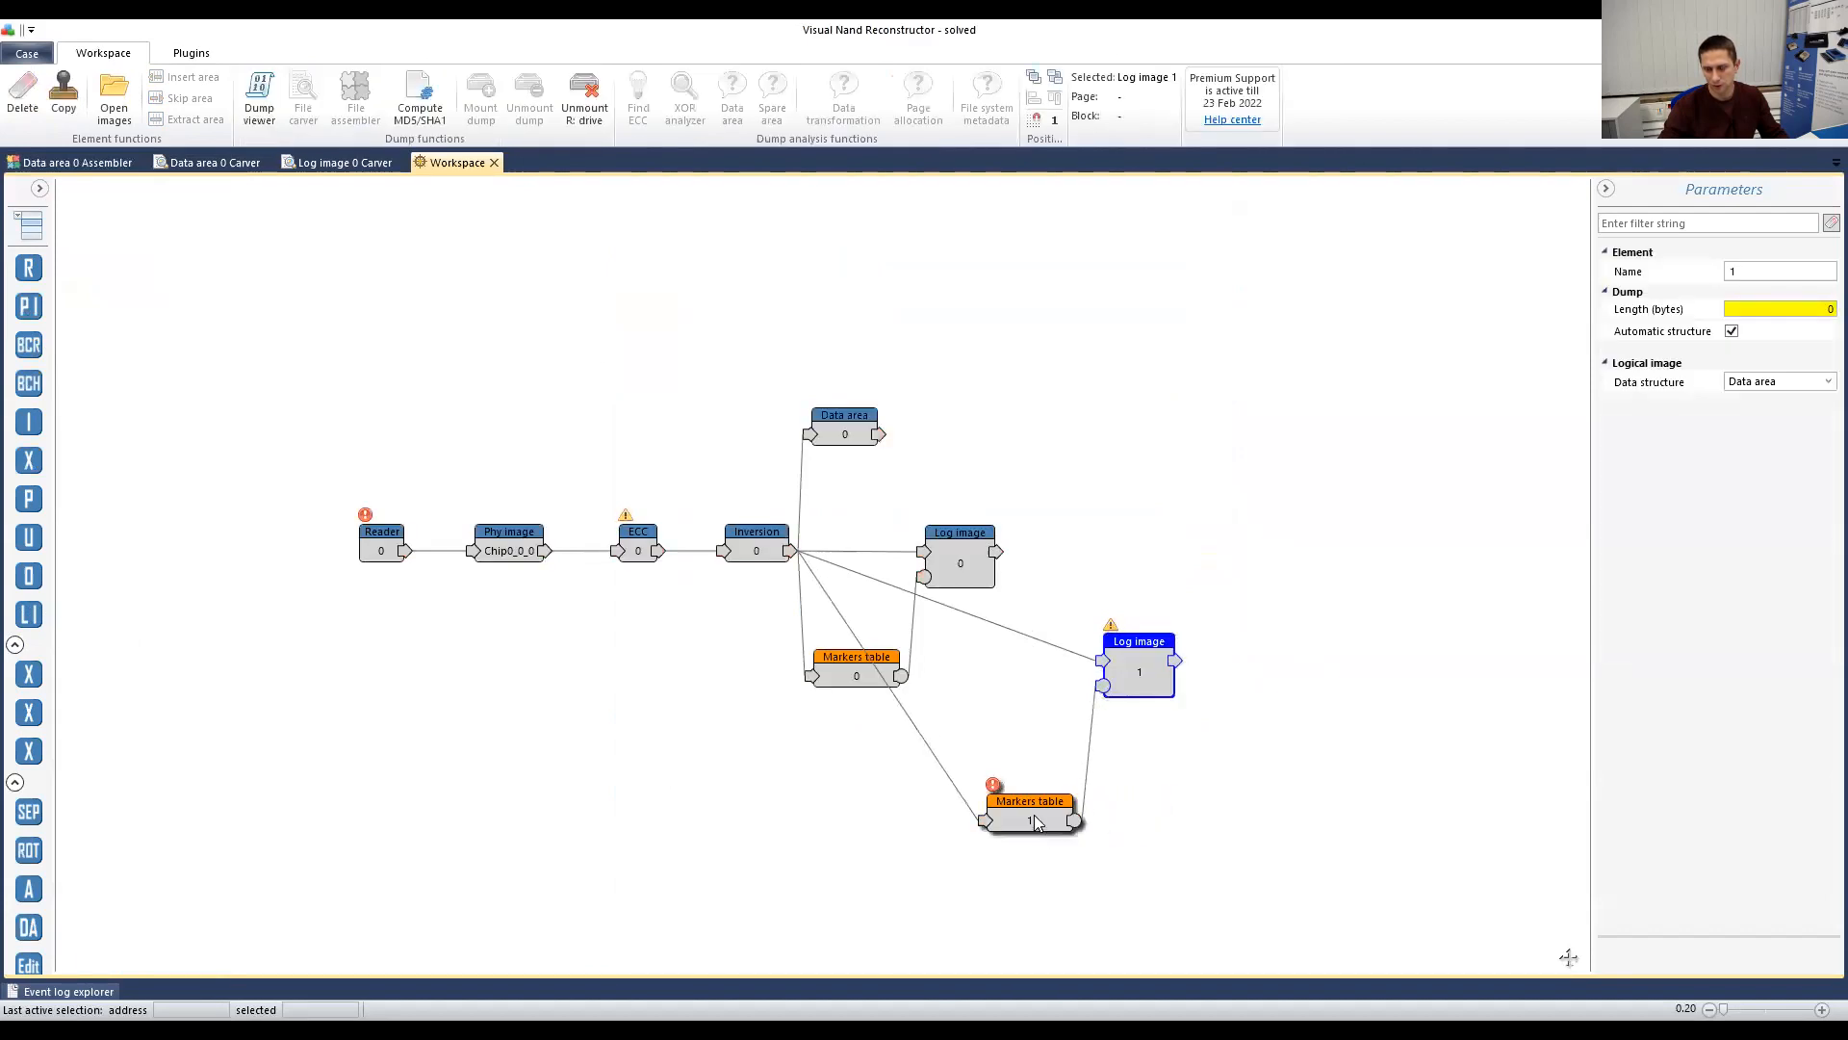
Step: Open Markers table 1 and load Assembler block table-Data-area-0.xml into it
{"action": "double_click", "coordinate": [1033, 814]}
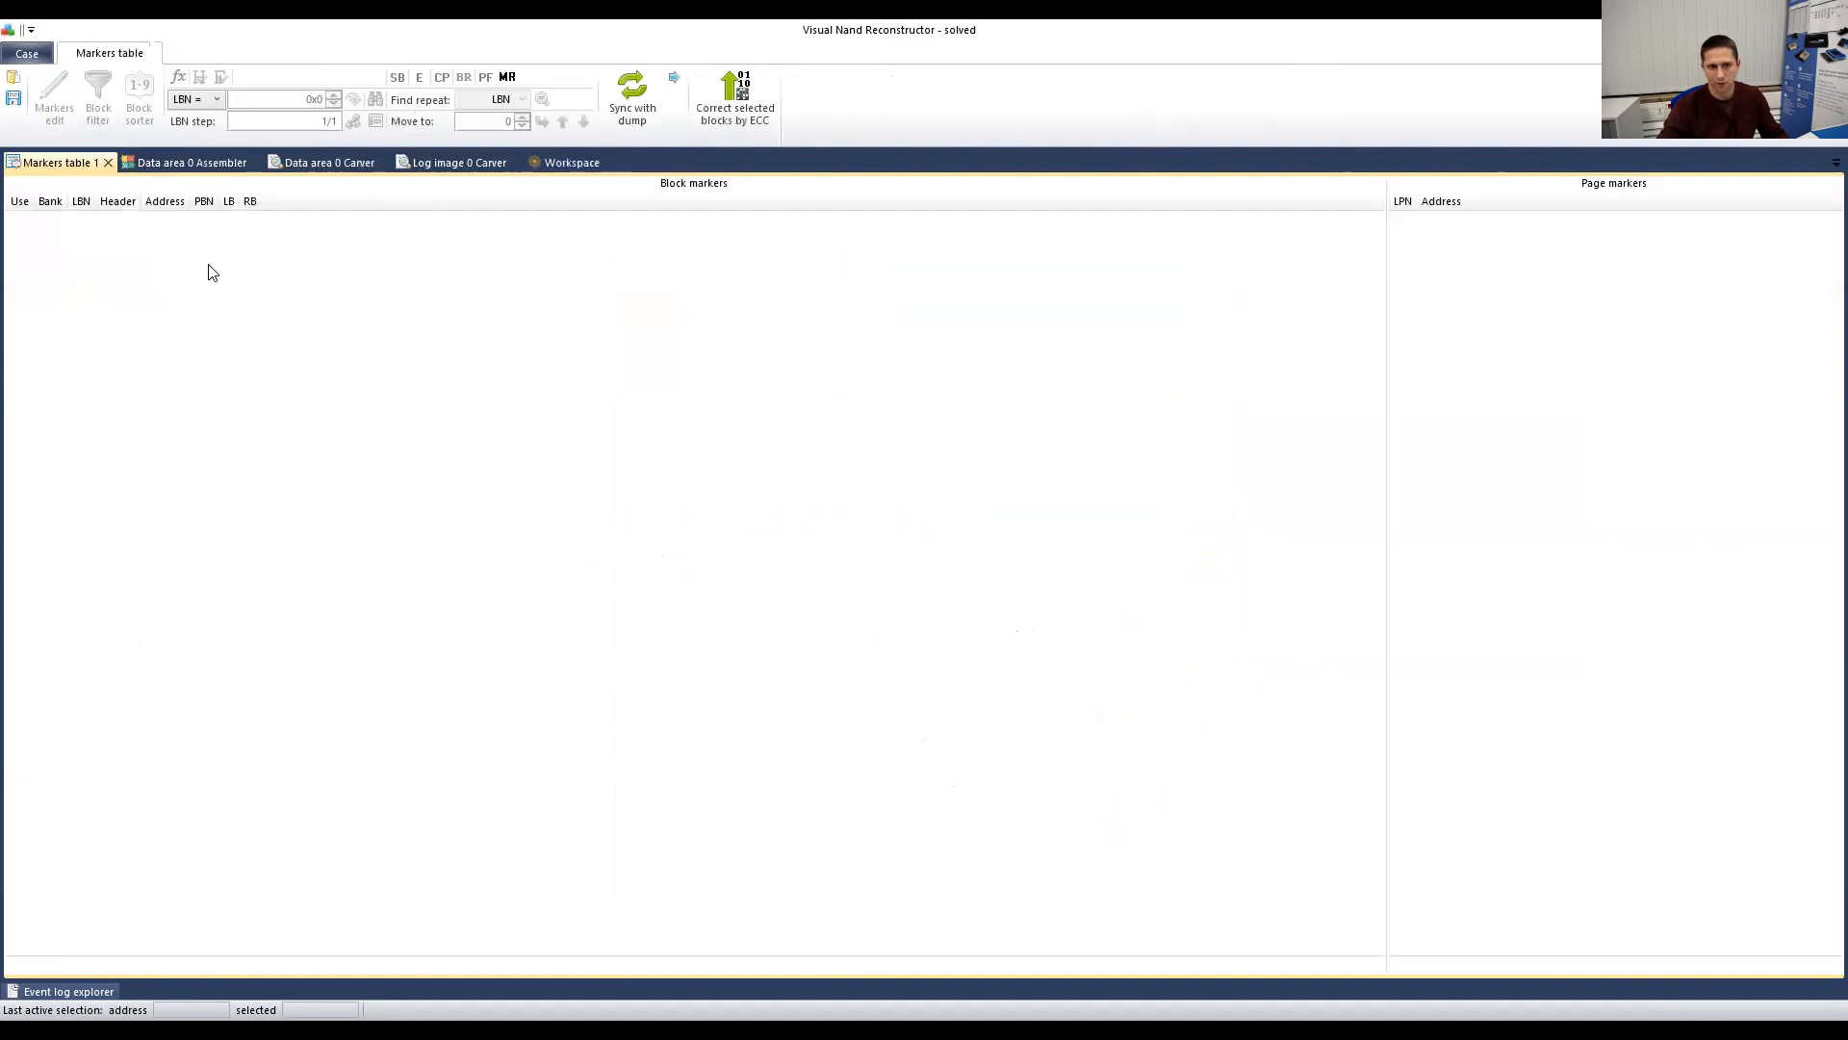
{"action": "left_click", "coordinate": [13, 77]}
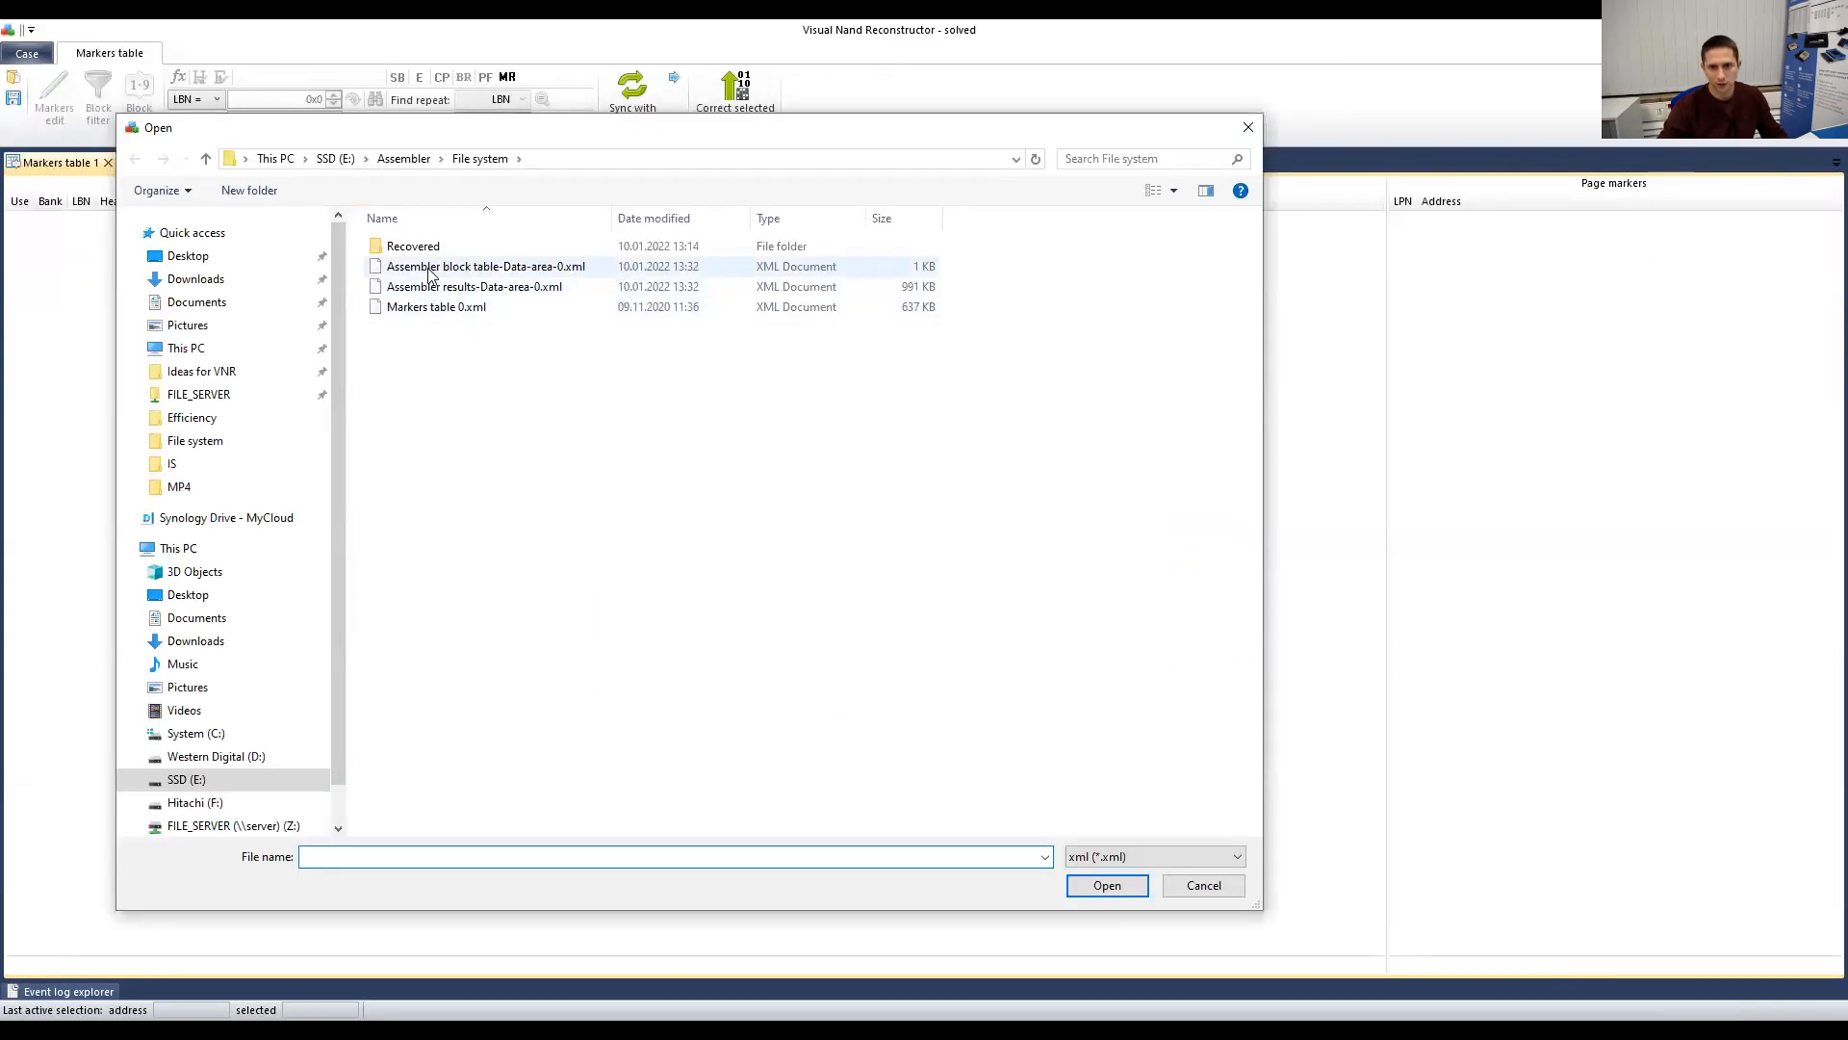
{"action": "left_click", "coordinate": [418, 270]}
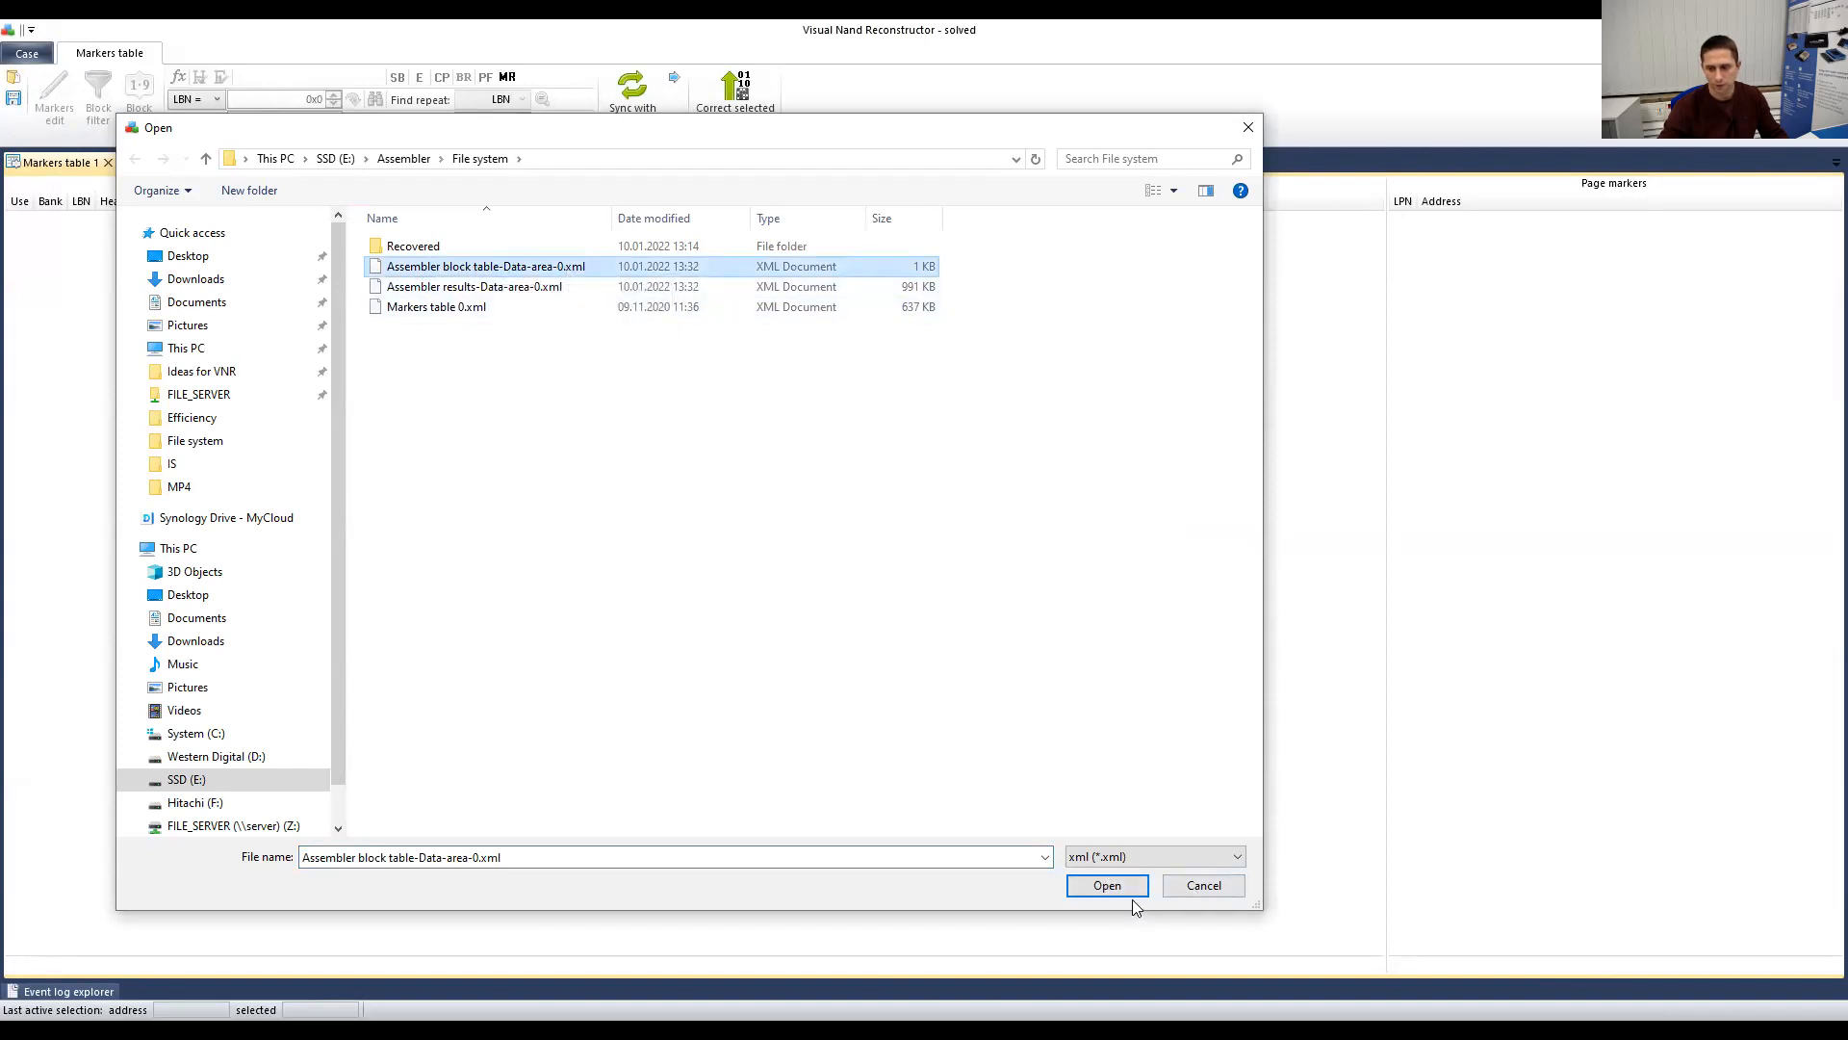
{"action": "left_click", "coordinate": [1107, 883]}
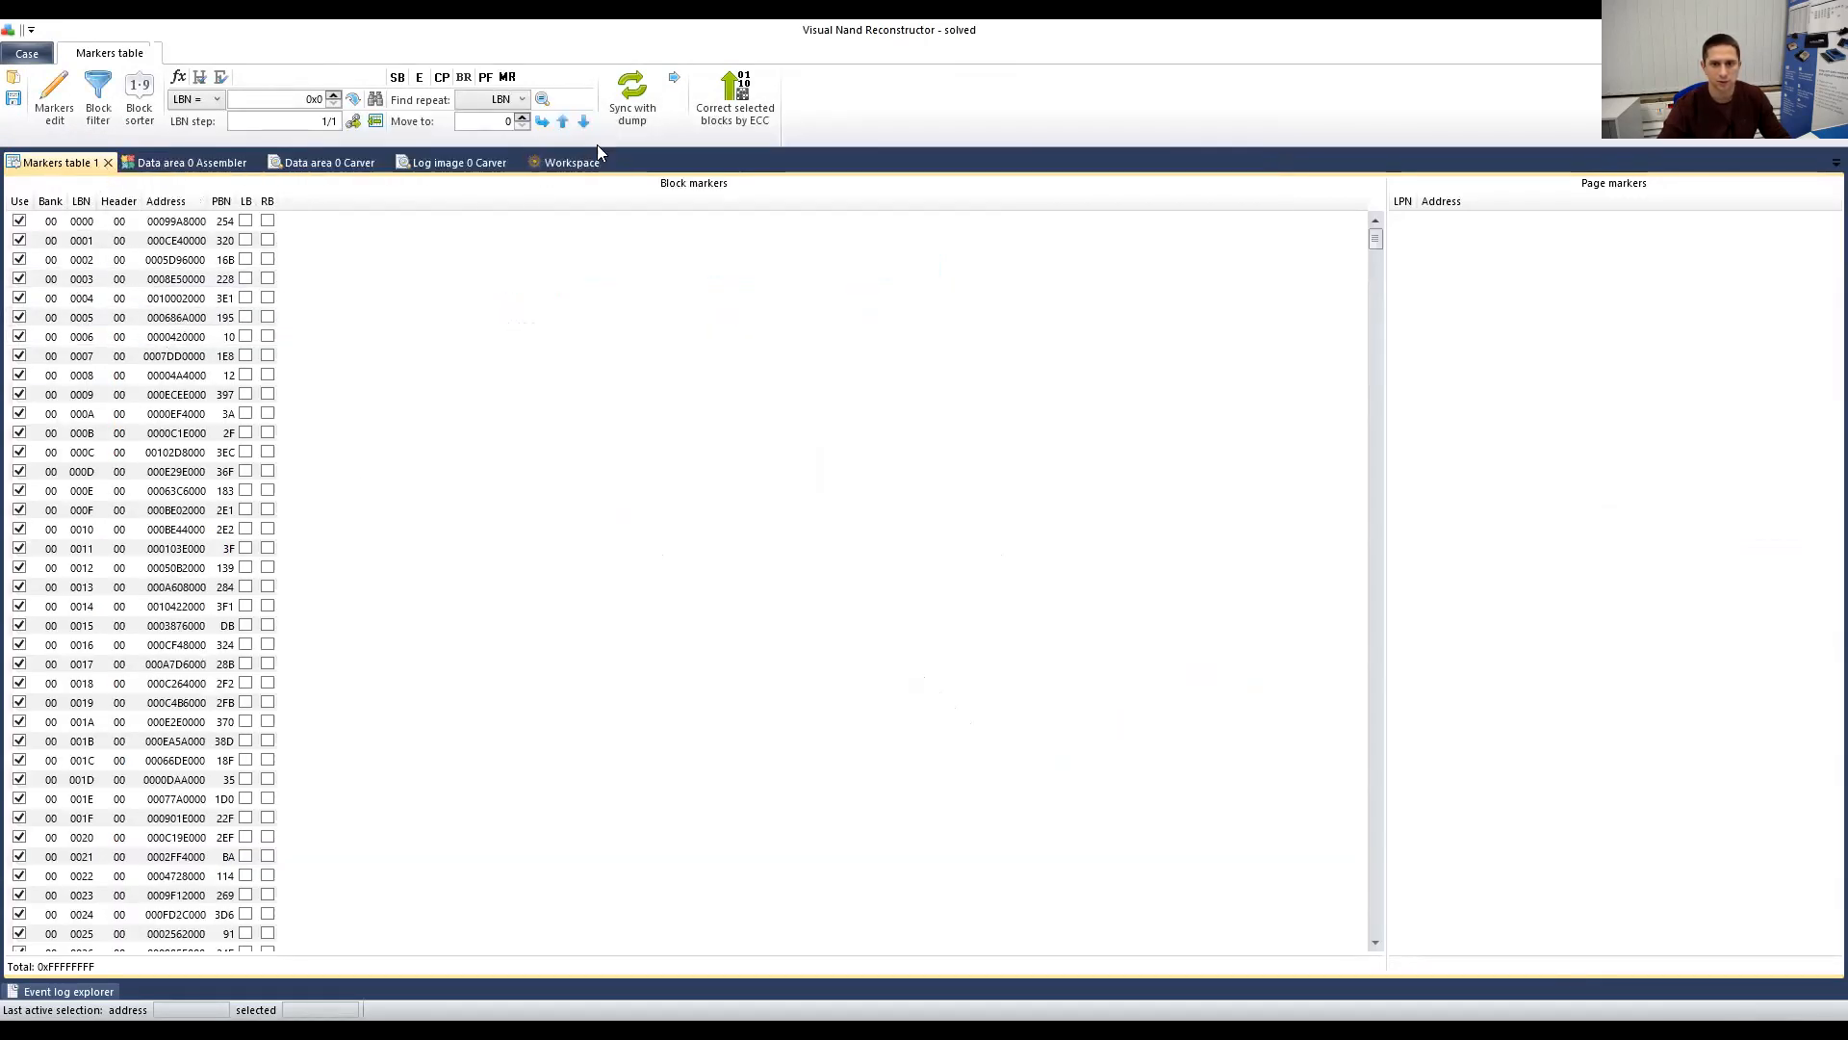
Step: Return to the workspace and create the logical image list for Markers table 1 with the Auto option
{"action": "left_click", "coordinate": [567, 164]}
{"action": "left_click", "coordinate": [1767, 366]}
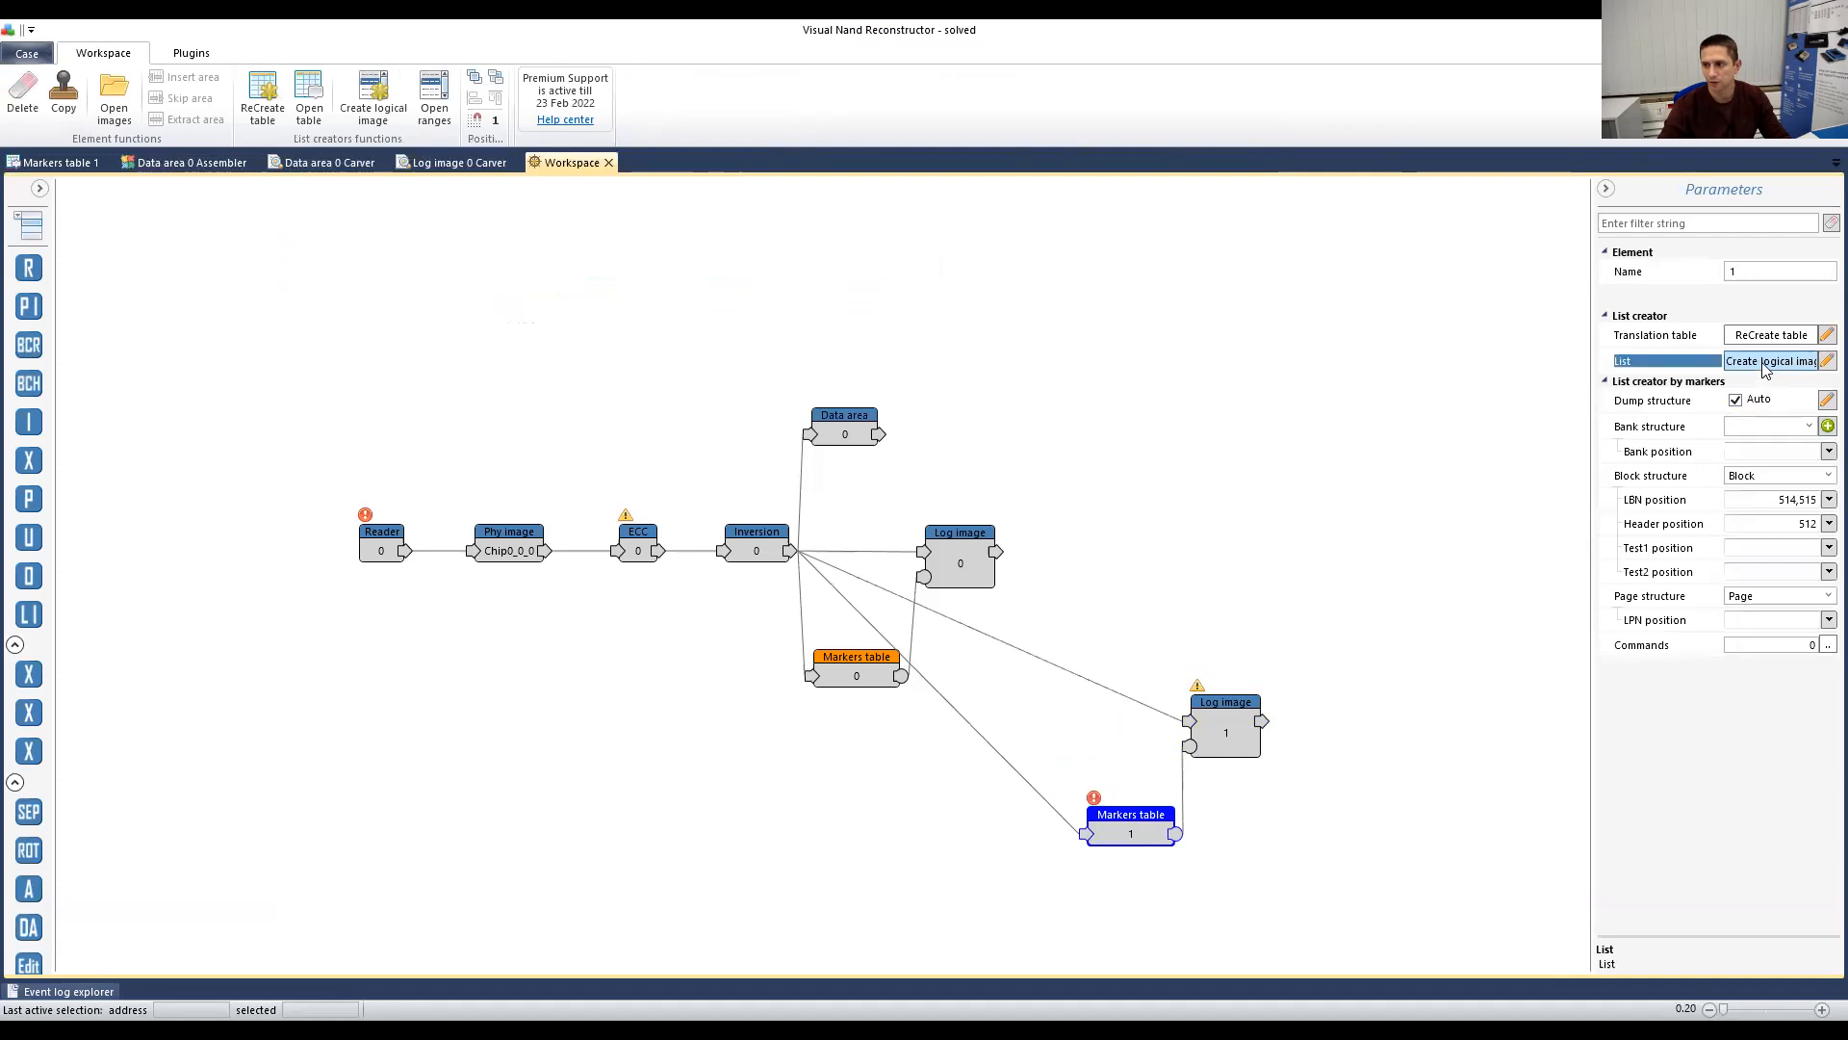
{"action": "left_click", "coordinate": [1767, 363]}
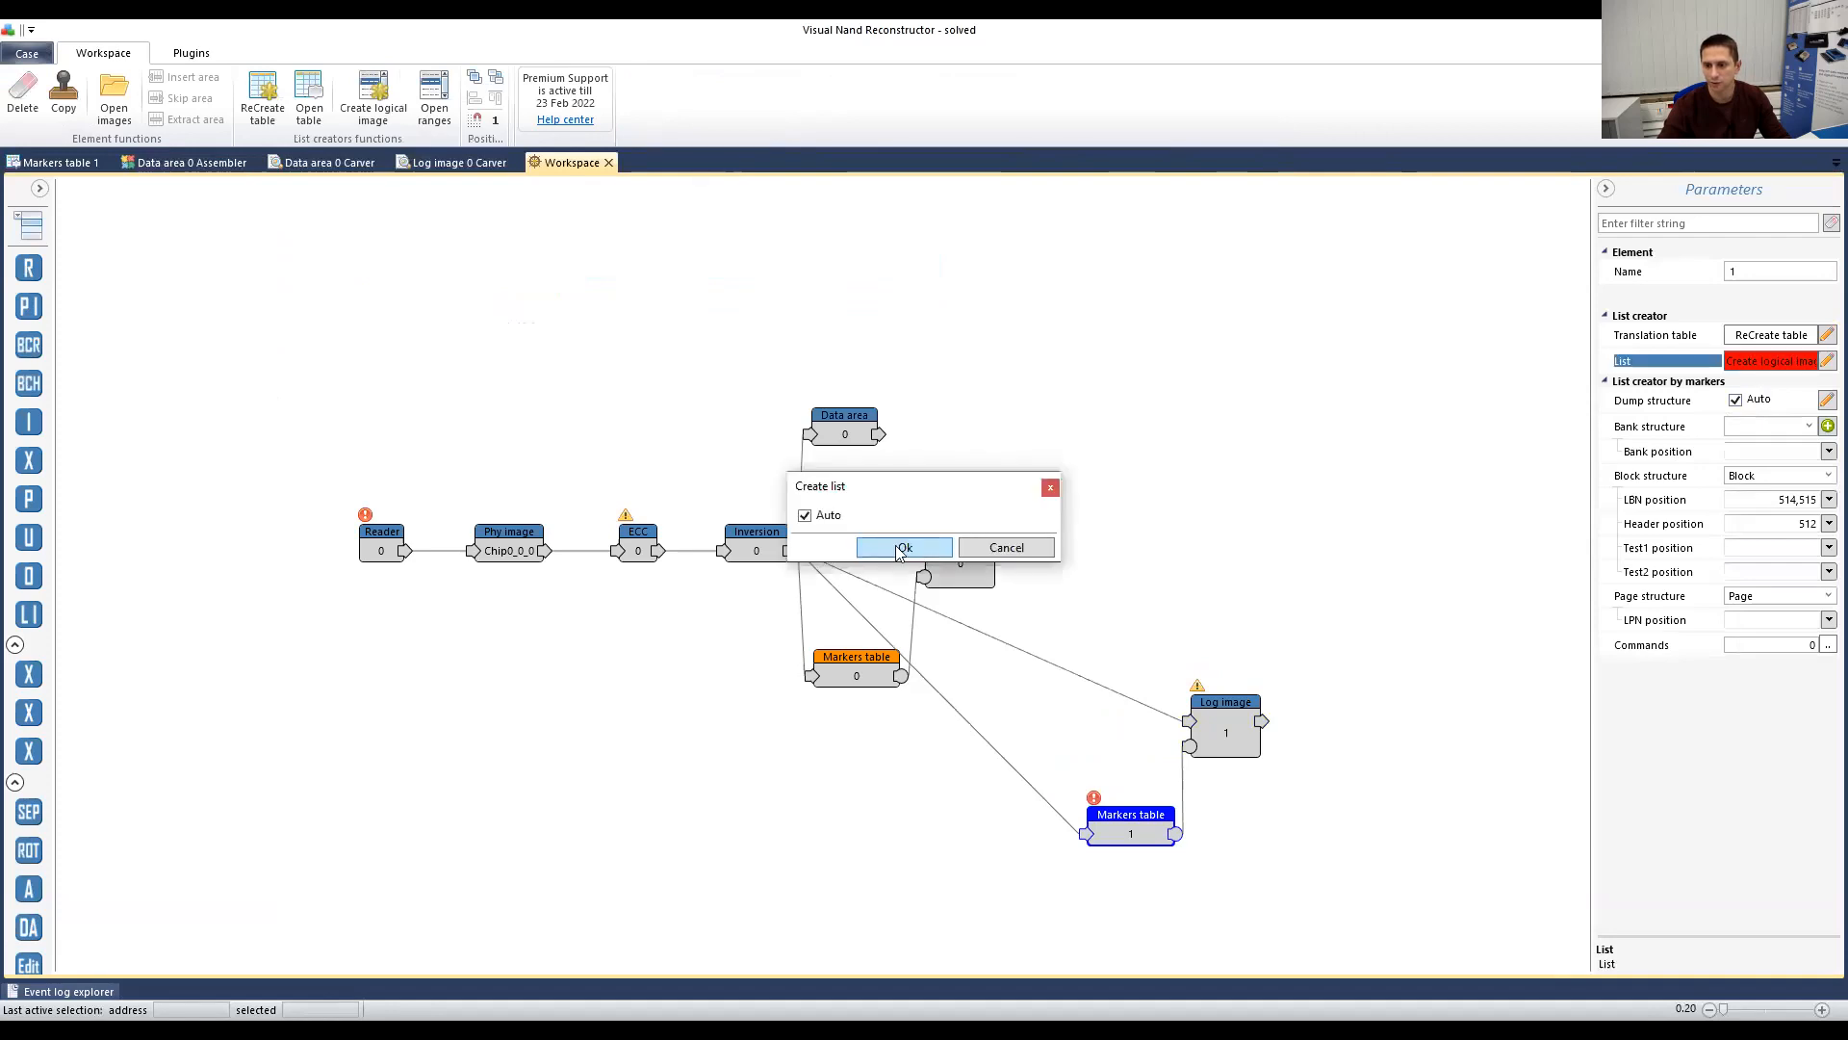
Step: Open Log image 1 in the file system viewer and show the Root folder of its FAT16 volume
{"action": "left_click", "coordinate": [1221, 758]}
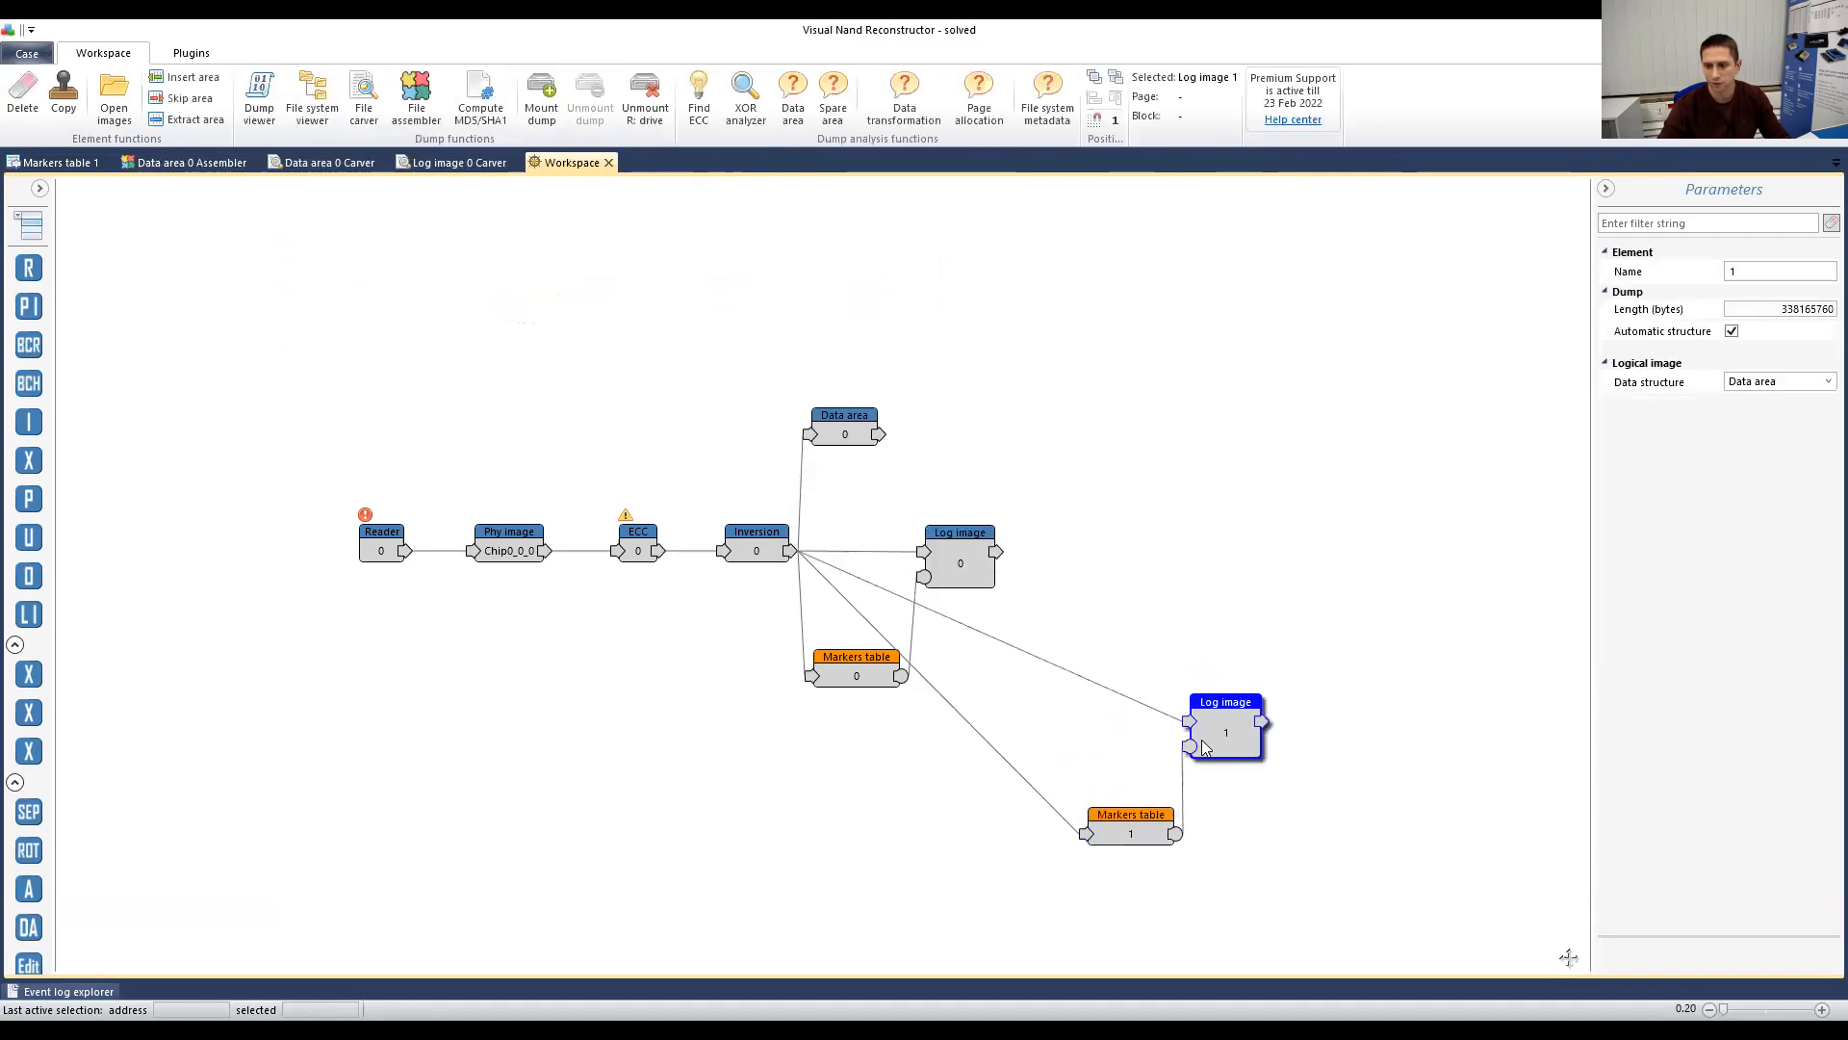
{"action": "left_click", "coordinate": [308, 98]}
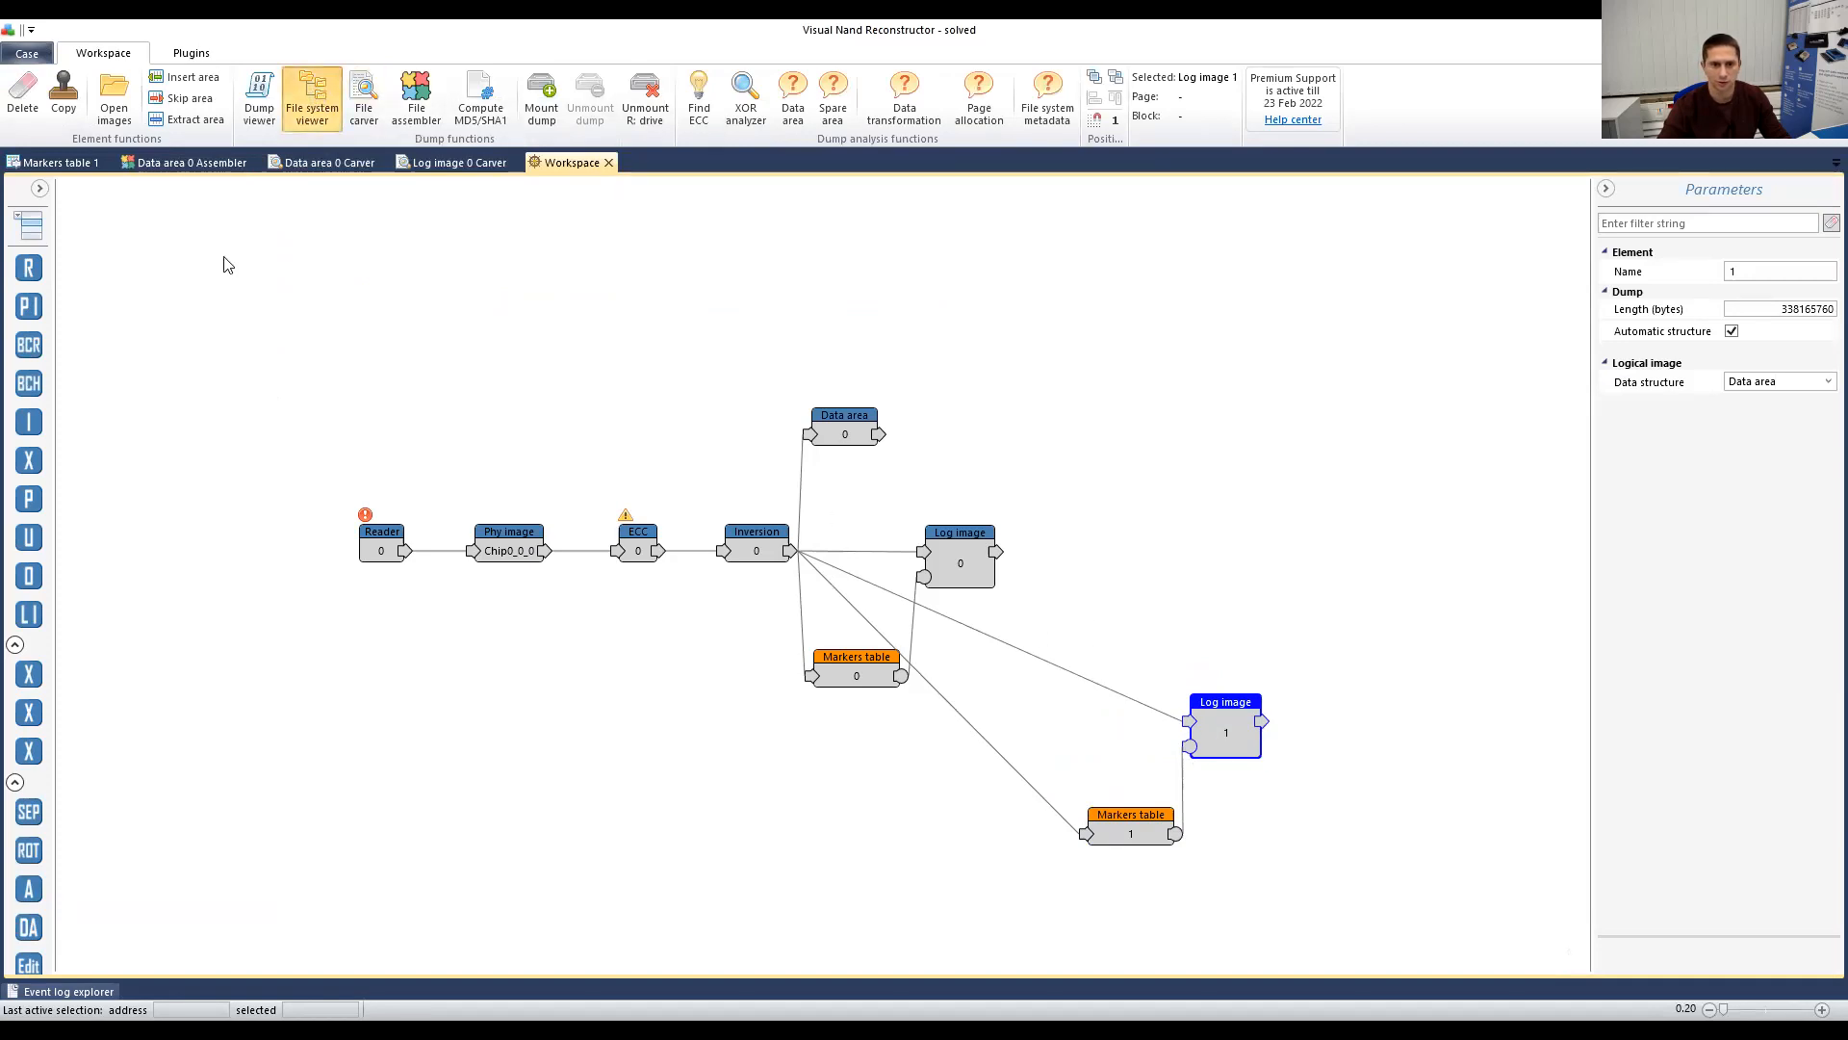
{"action": "left_click", "coordinate": [35, 240]}
{"action": "left_click", "coordinate": [54, 258]}
{"action": "left_click", "coordinate": [123, 277]}
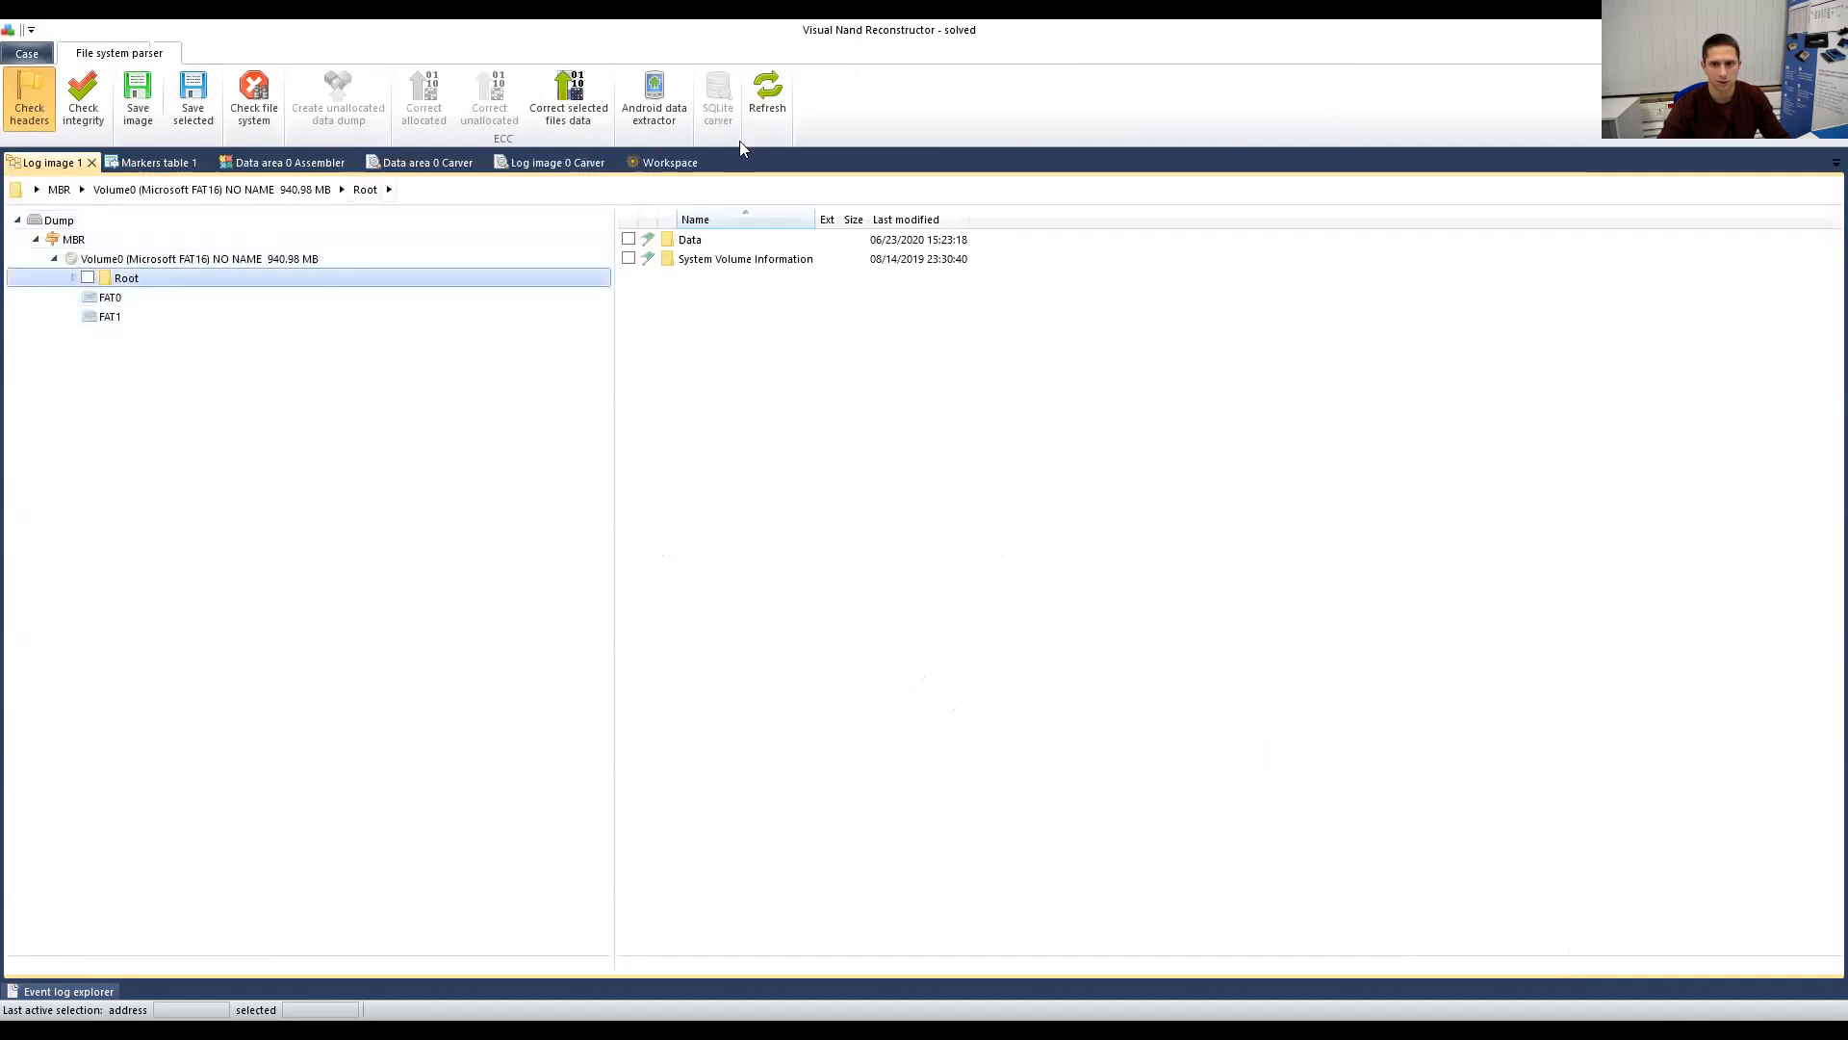
Step: Open Log image 0 in the file system viewer and dock it side by side with Log image 1
{"action": "left_click", "coordinate": [670, 162]}
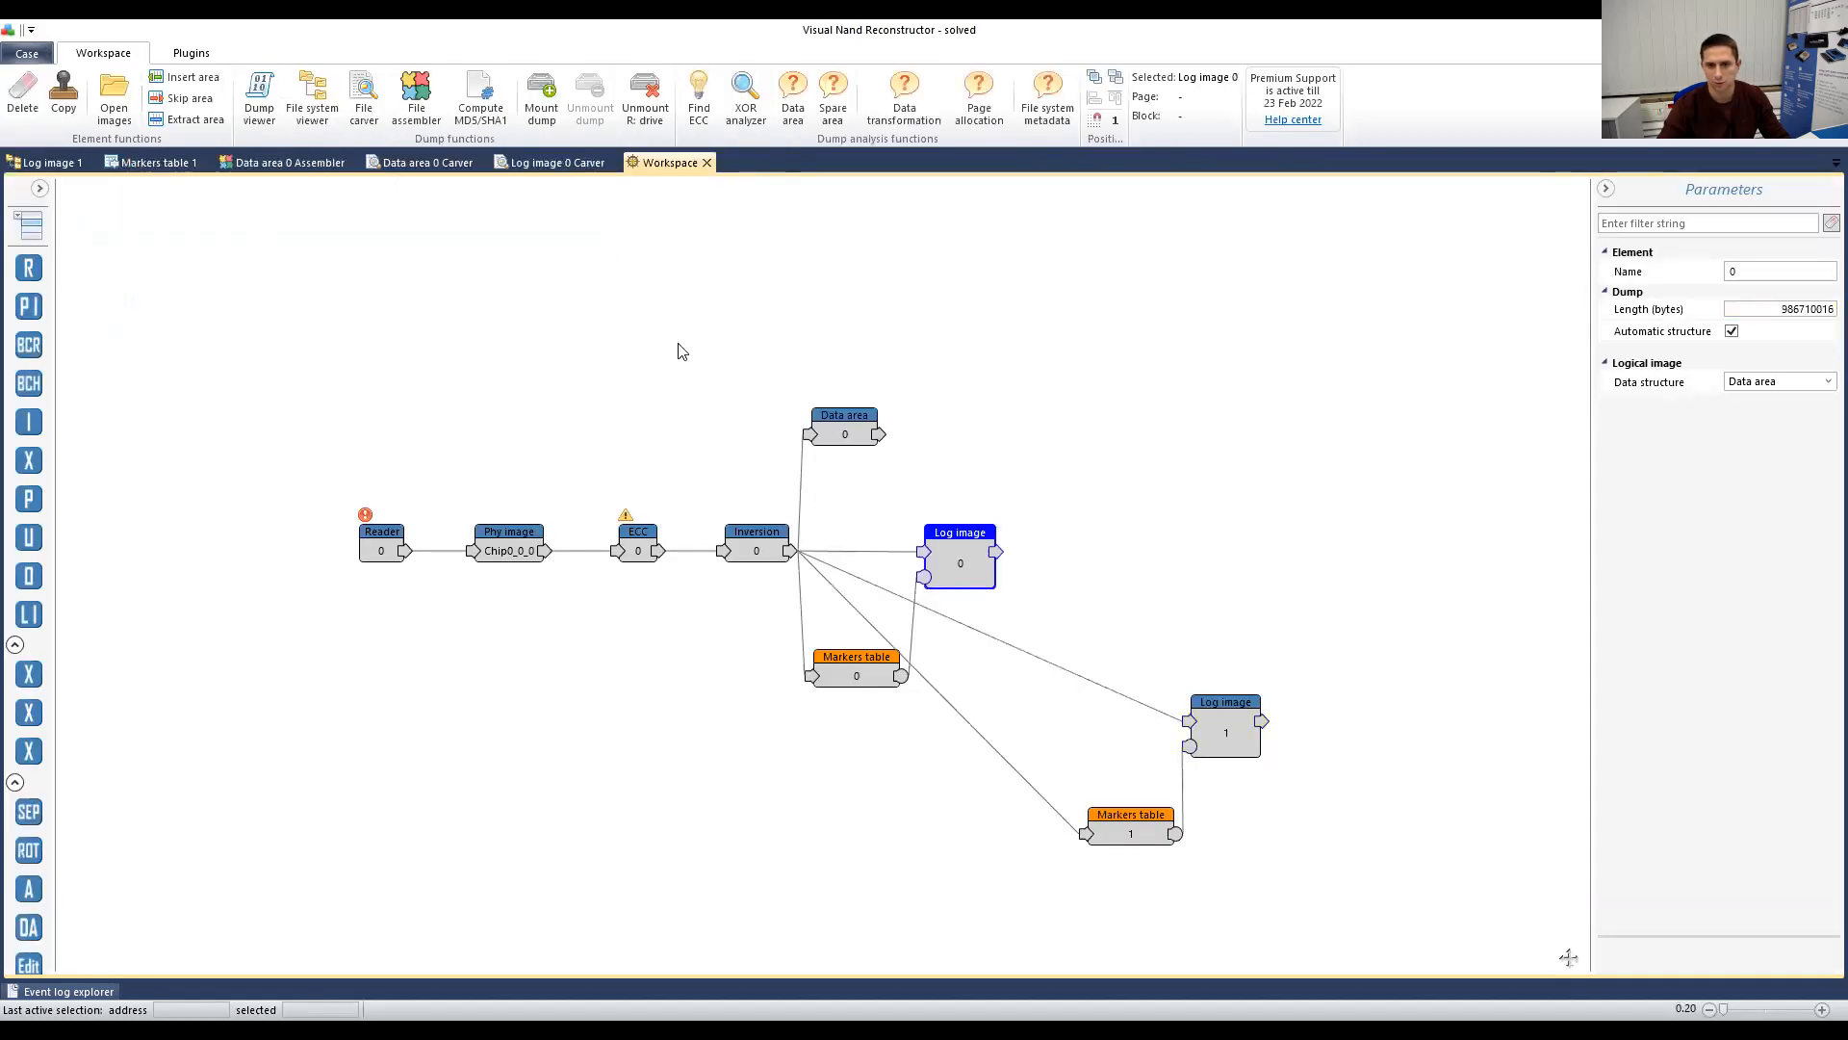
{"action": "left_click", "coordinate": [313, 105]}
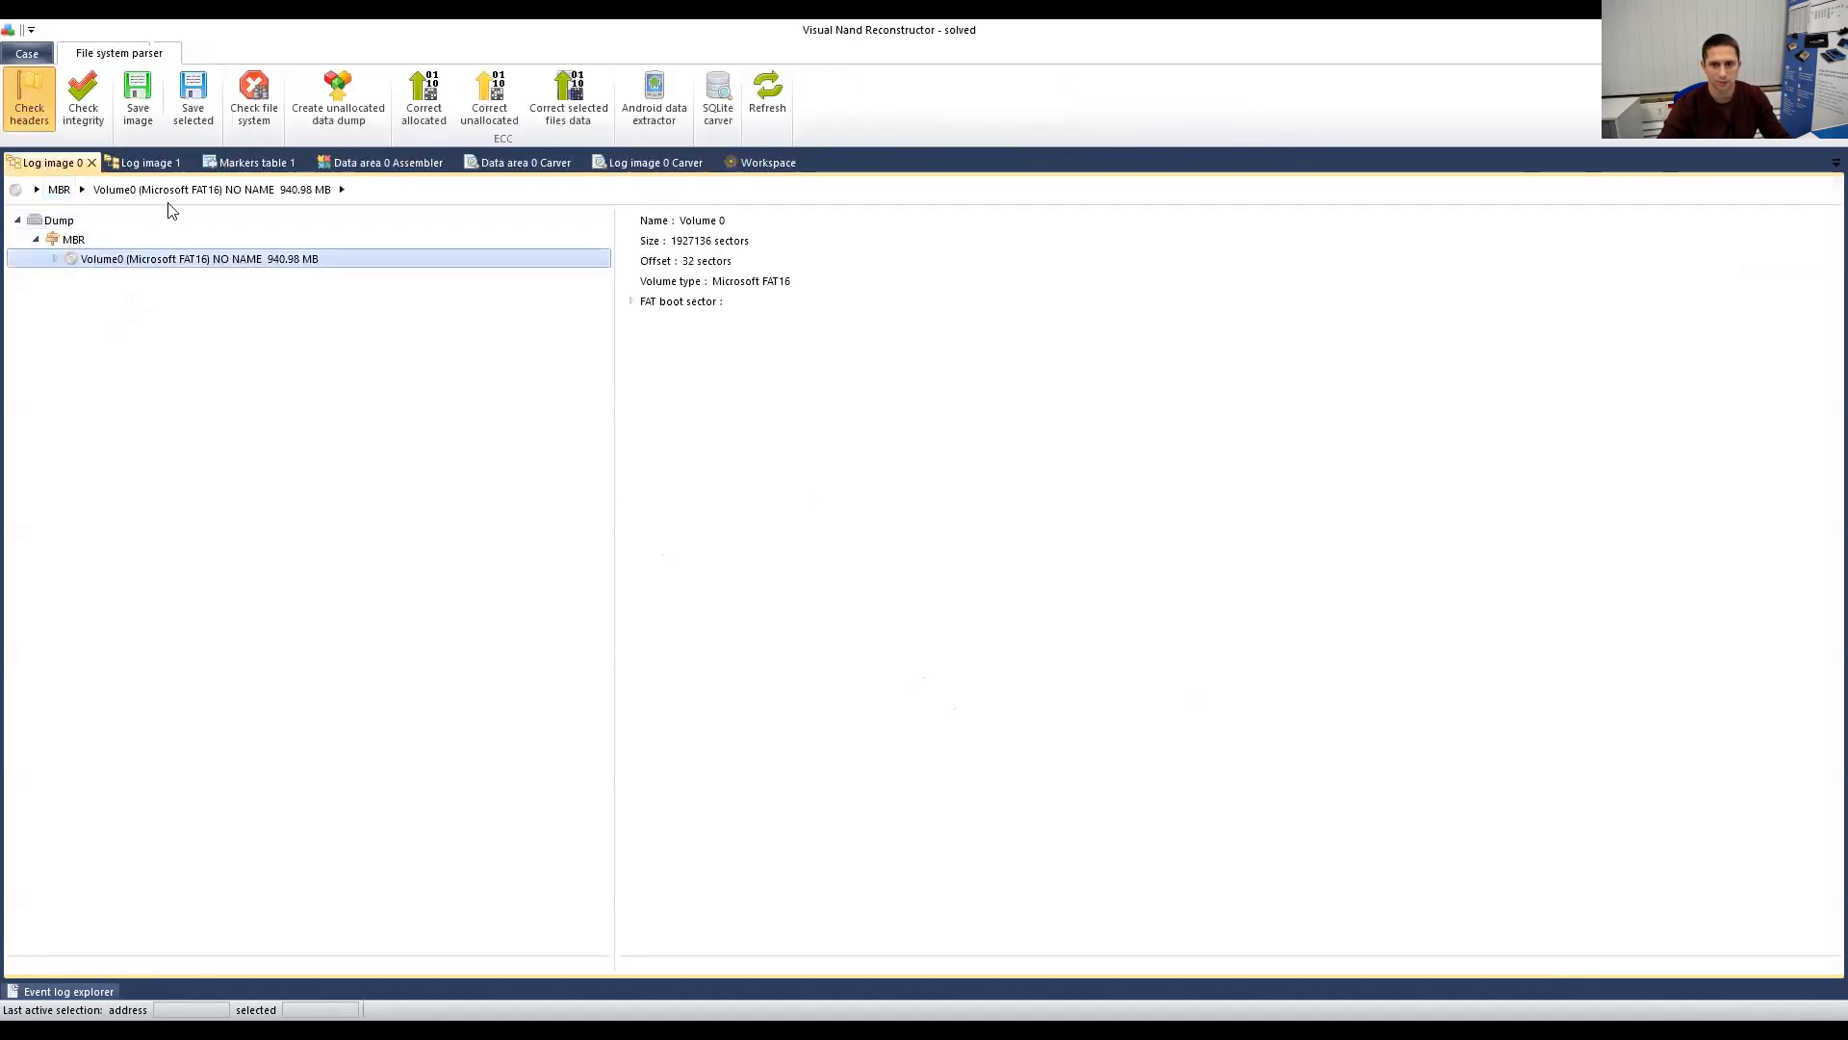
{"action": "left_click_drag", "start_coordinate": [52, 163], "coordinate": [949, 561]}
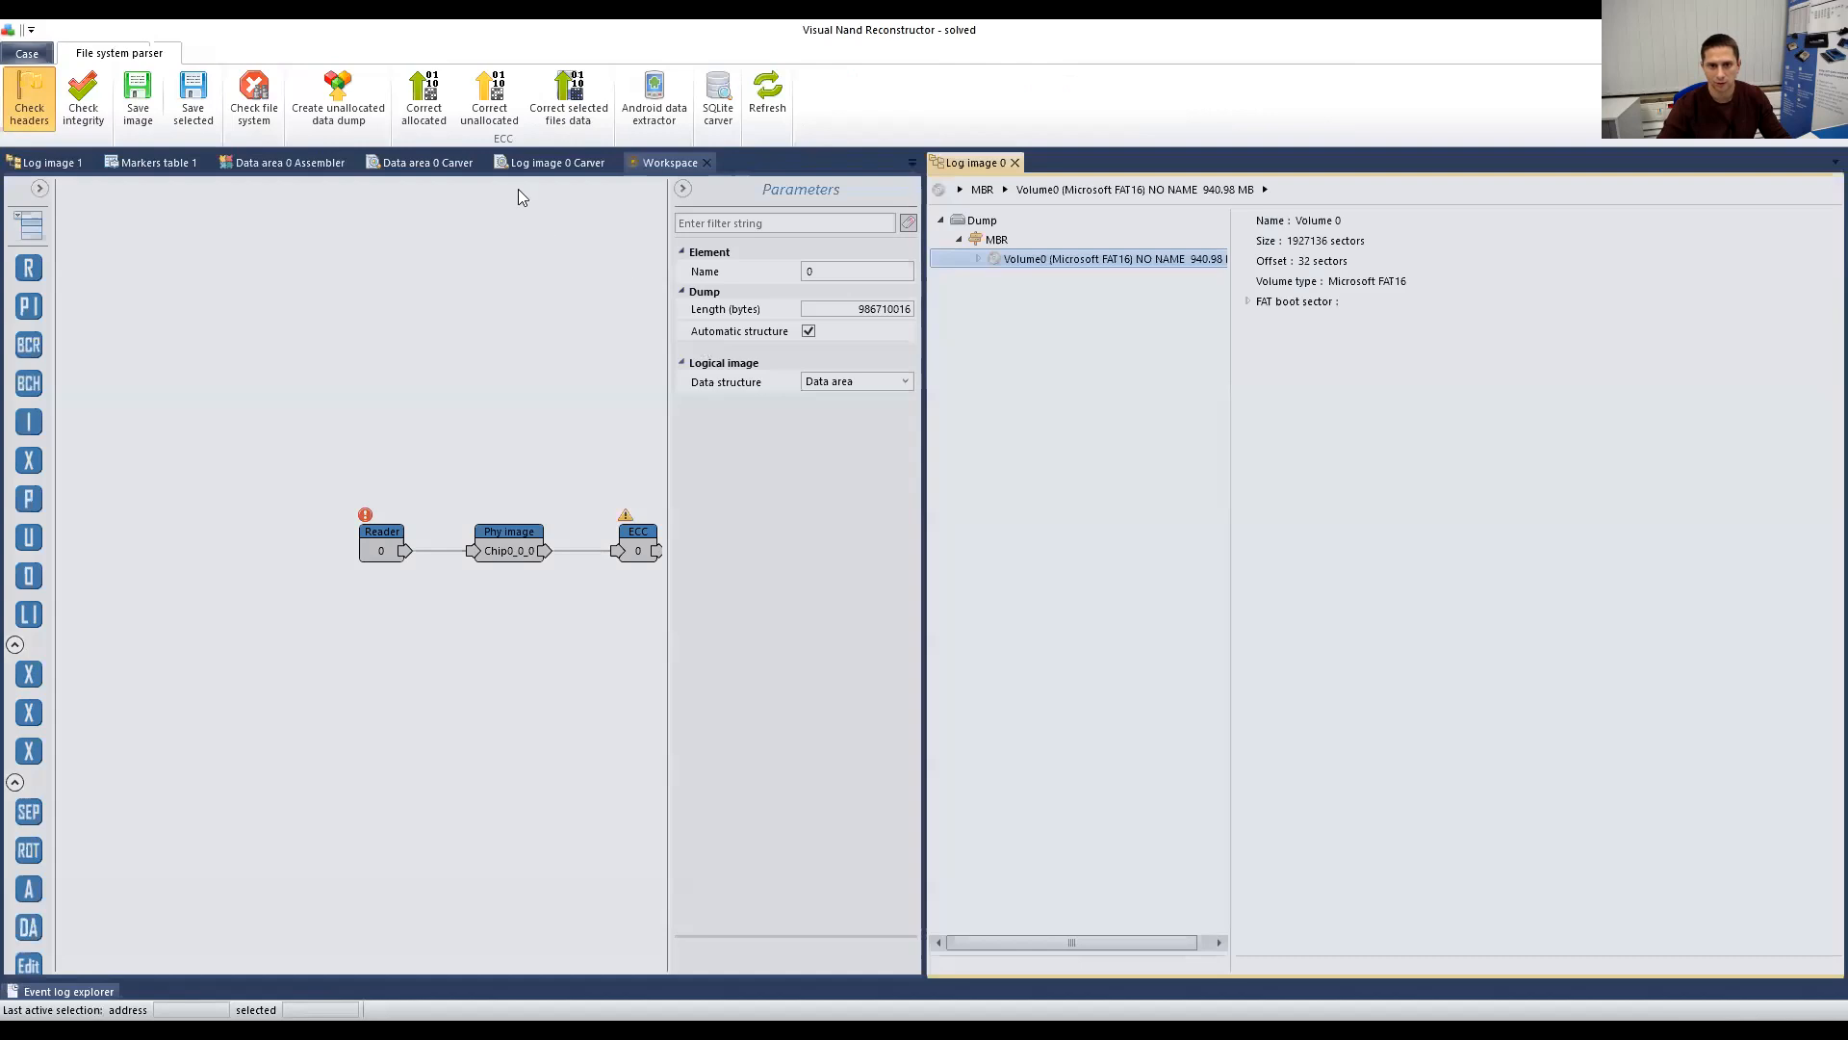
{"action": "left_click", "coordinate": [56, 169]}
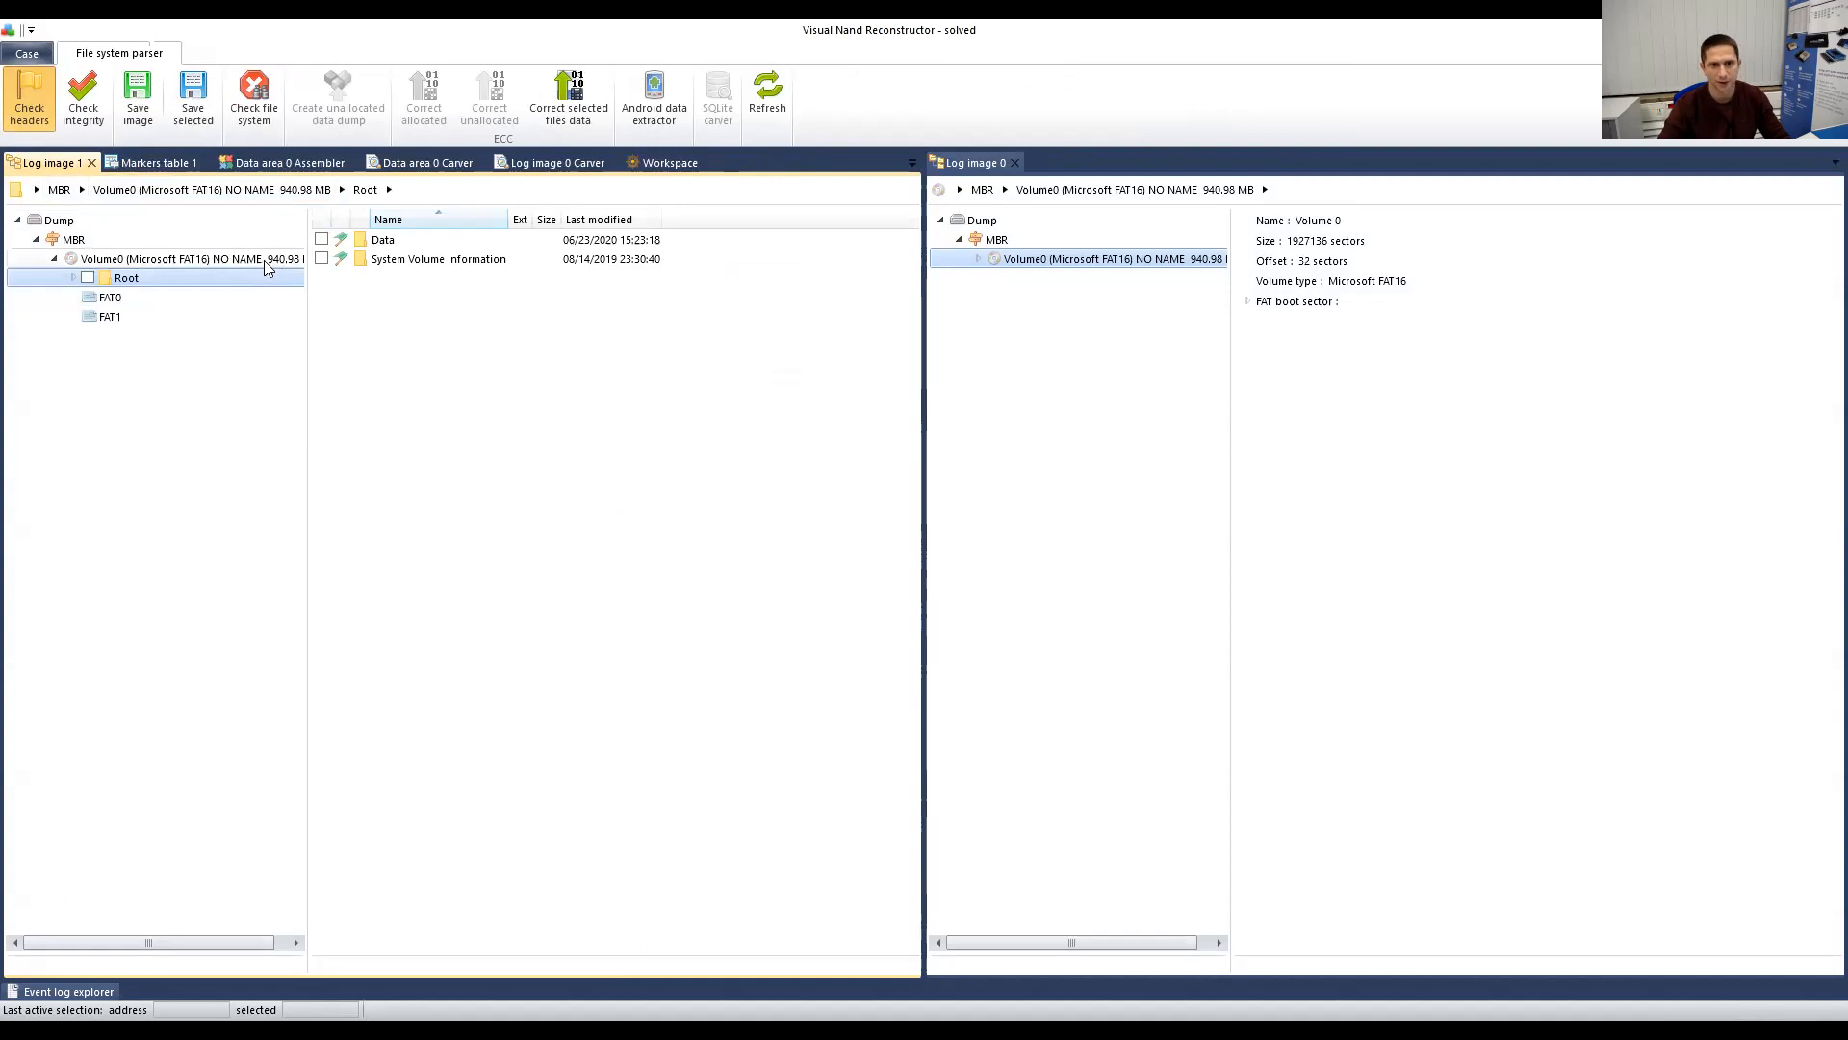
Step: Browse the Data, VAL2017 and System Volume Information folders of Log image 0, ending on the Data folder
{"action": "left_click", "coordinate": [978, 259]}
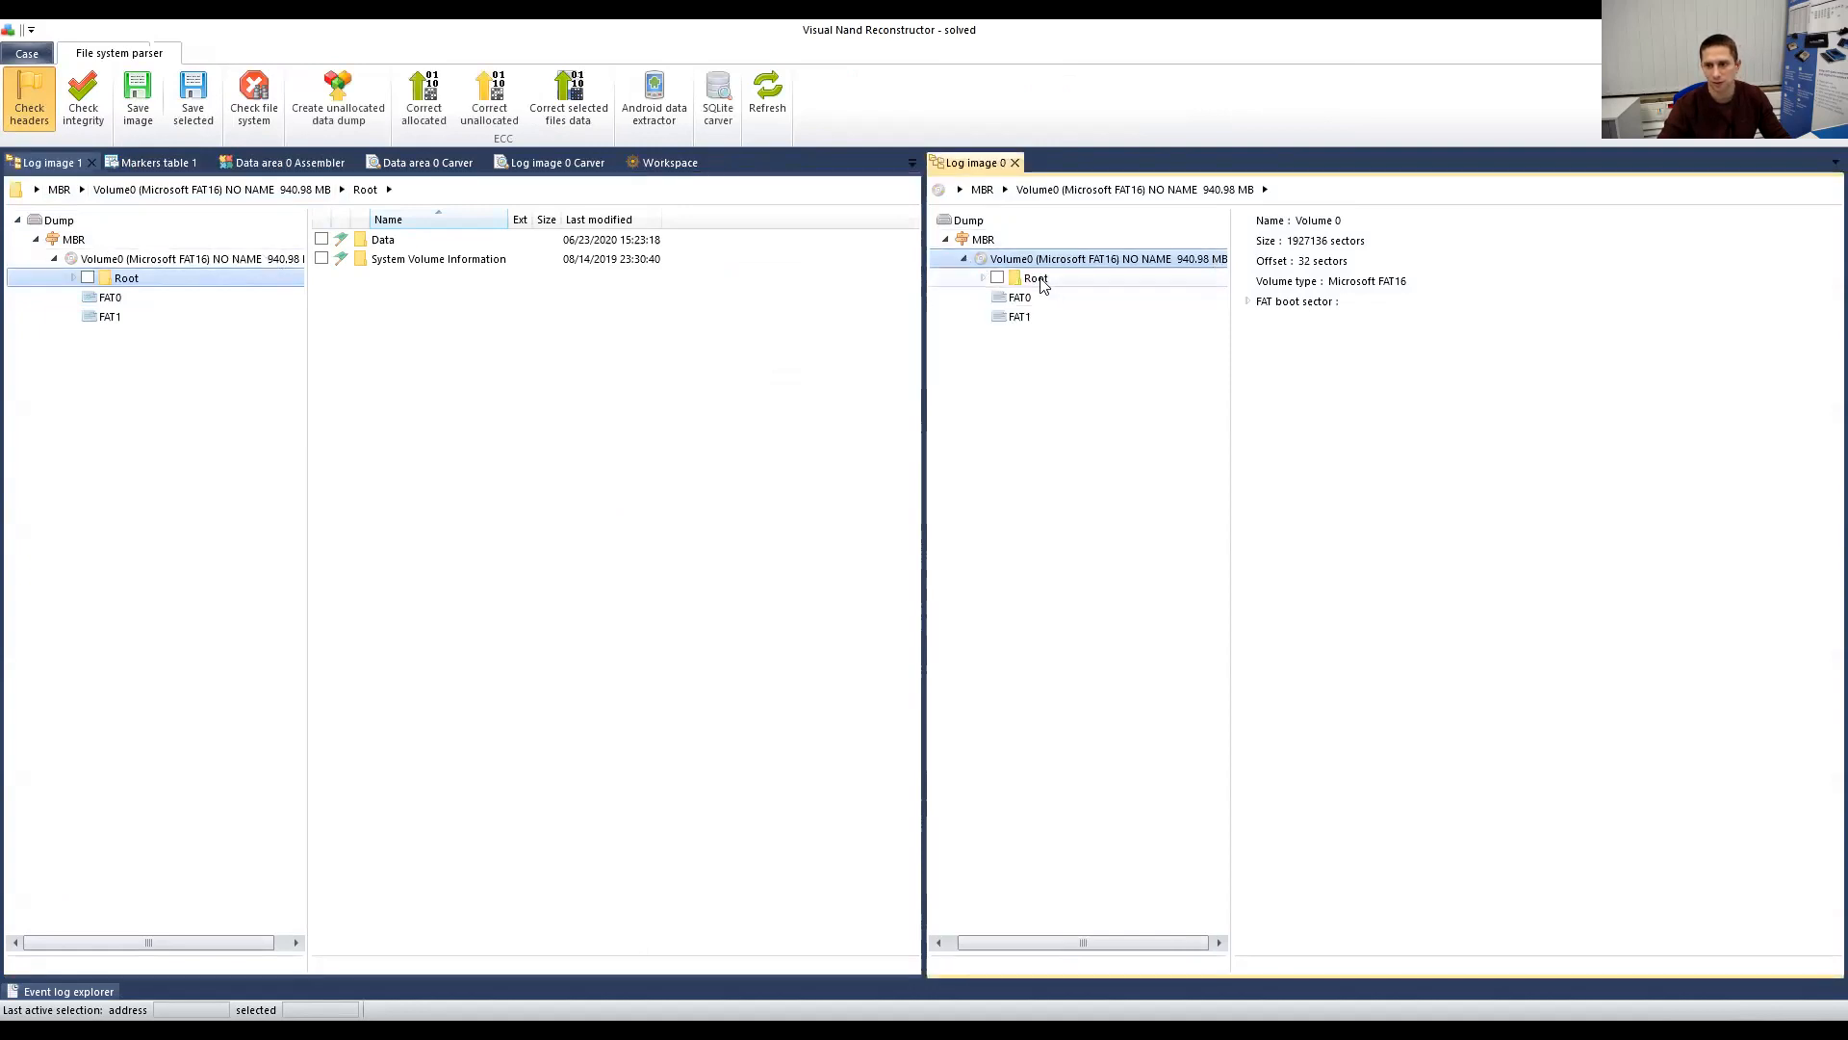
{"action": "left_click", "coordinate": [1041, 279]}
{"action": "left_click", "coordinate": [984, 278]}
{"action": "left_click", "coordinate": [1052, 299]}
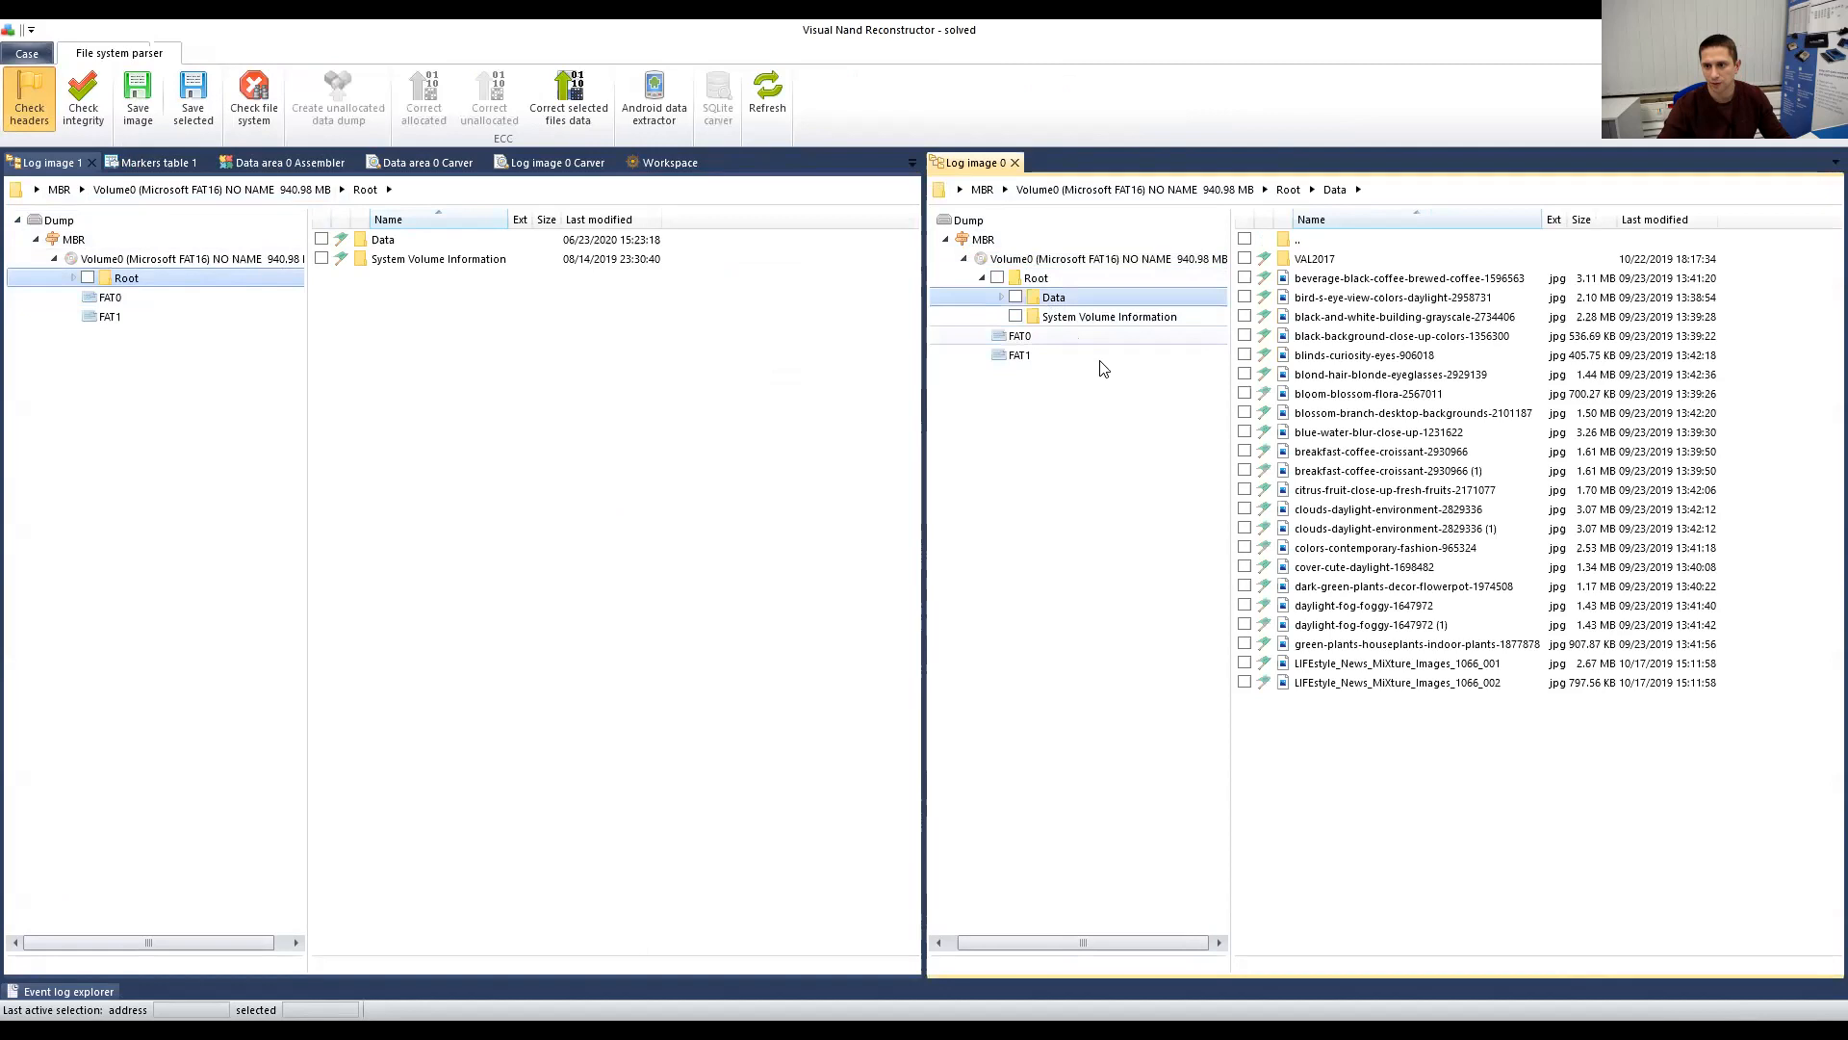
{"action": "left_click", "coordinate": [1070, 318]}
{"action": "left_click", "coordinate": [1054, 297]}
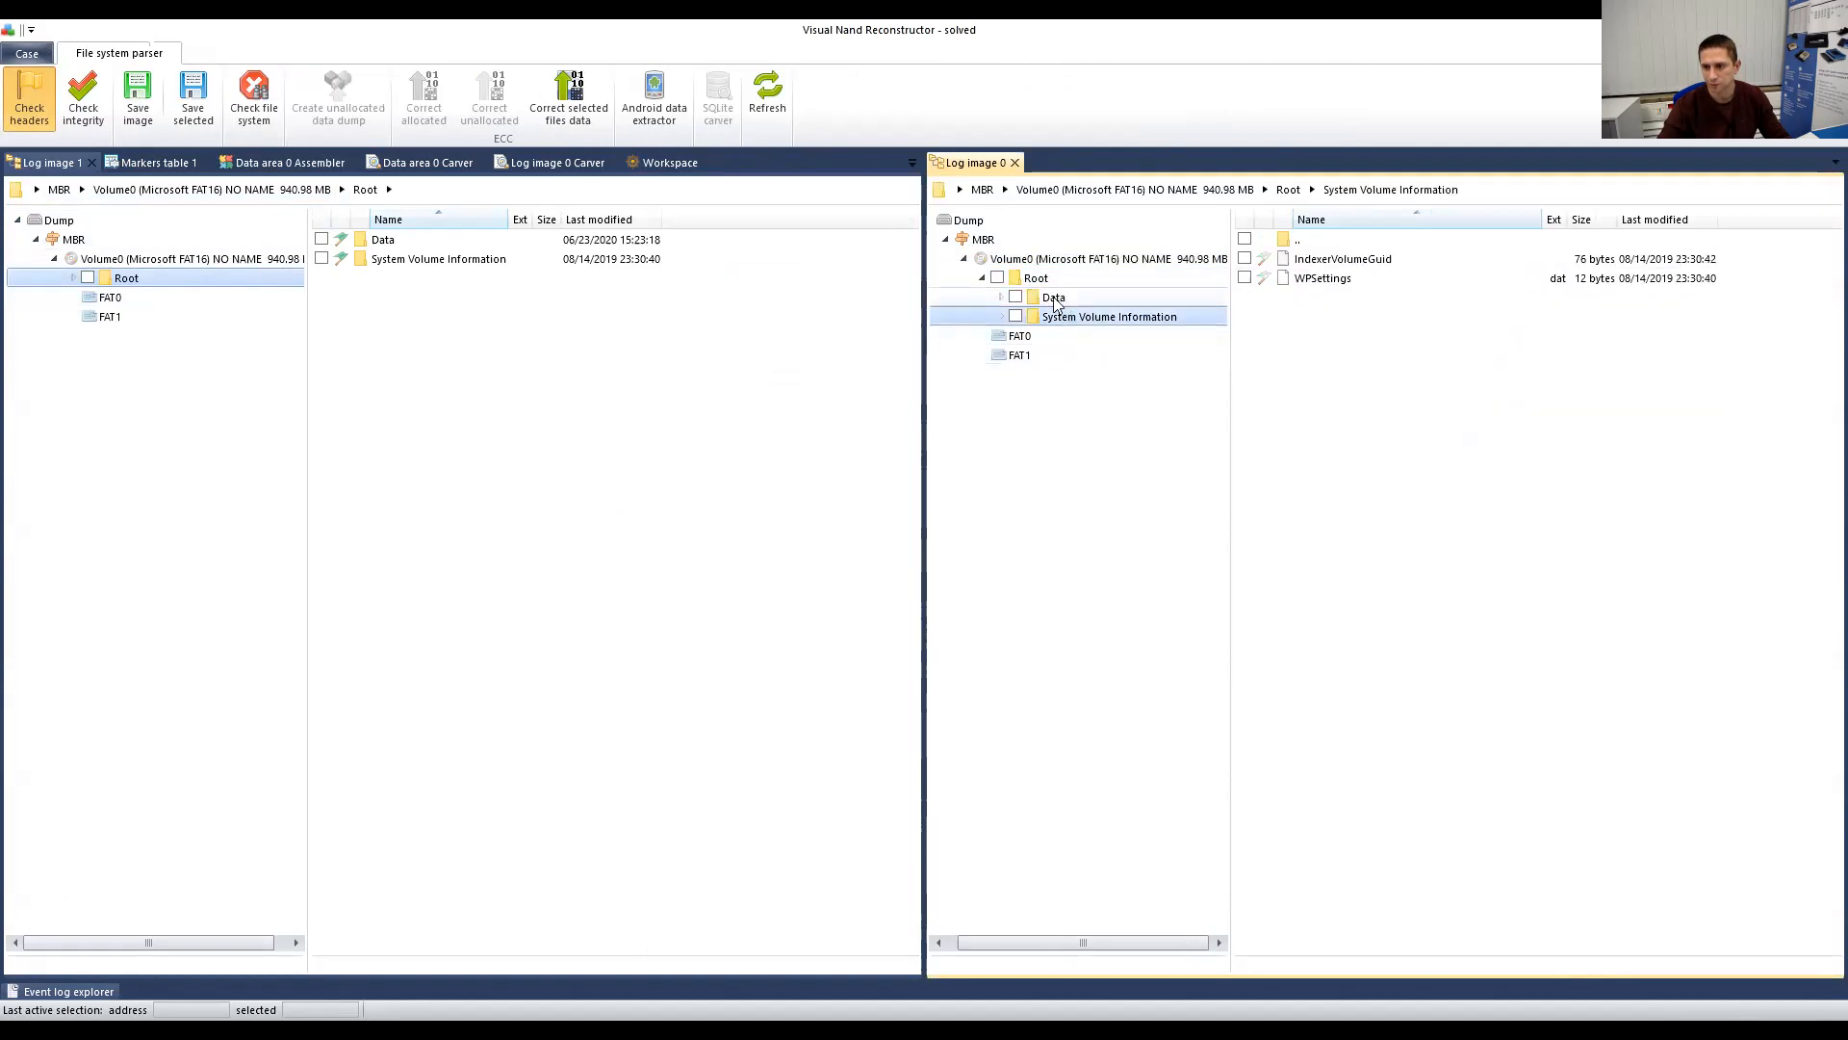
{"action": "left_click", "coordinate": [1001, 297]}
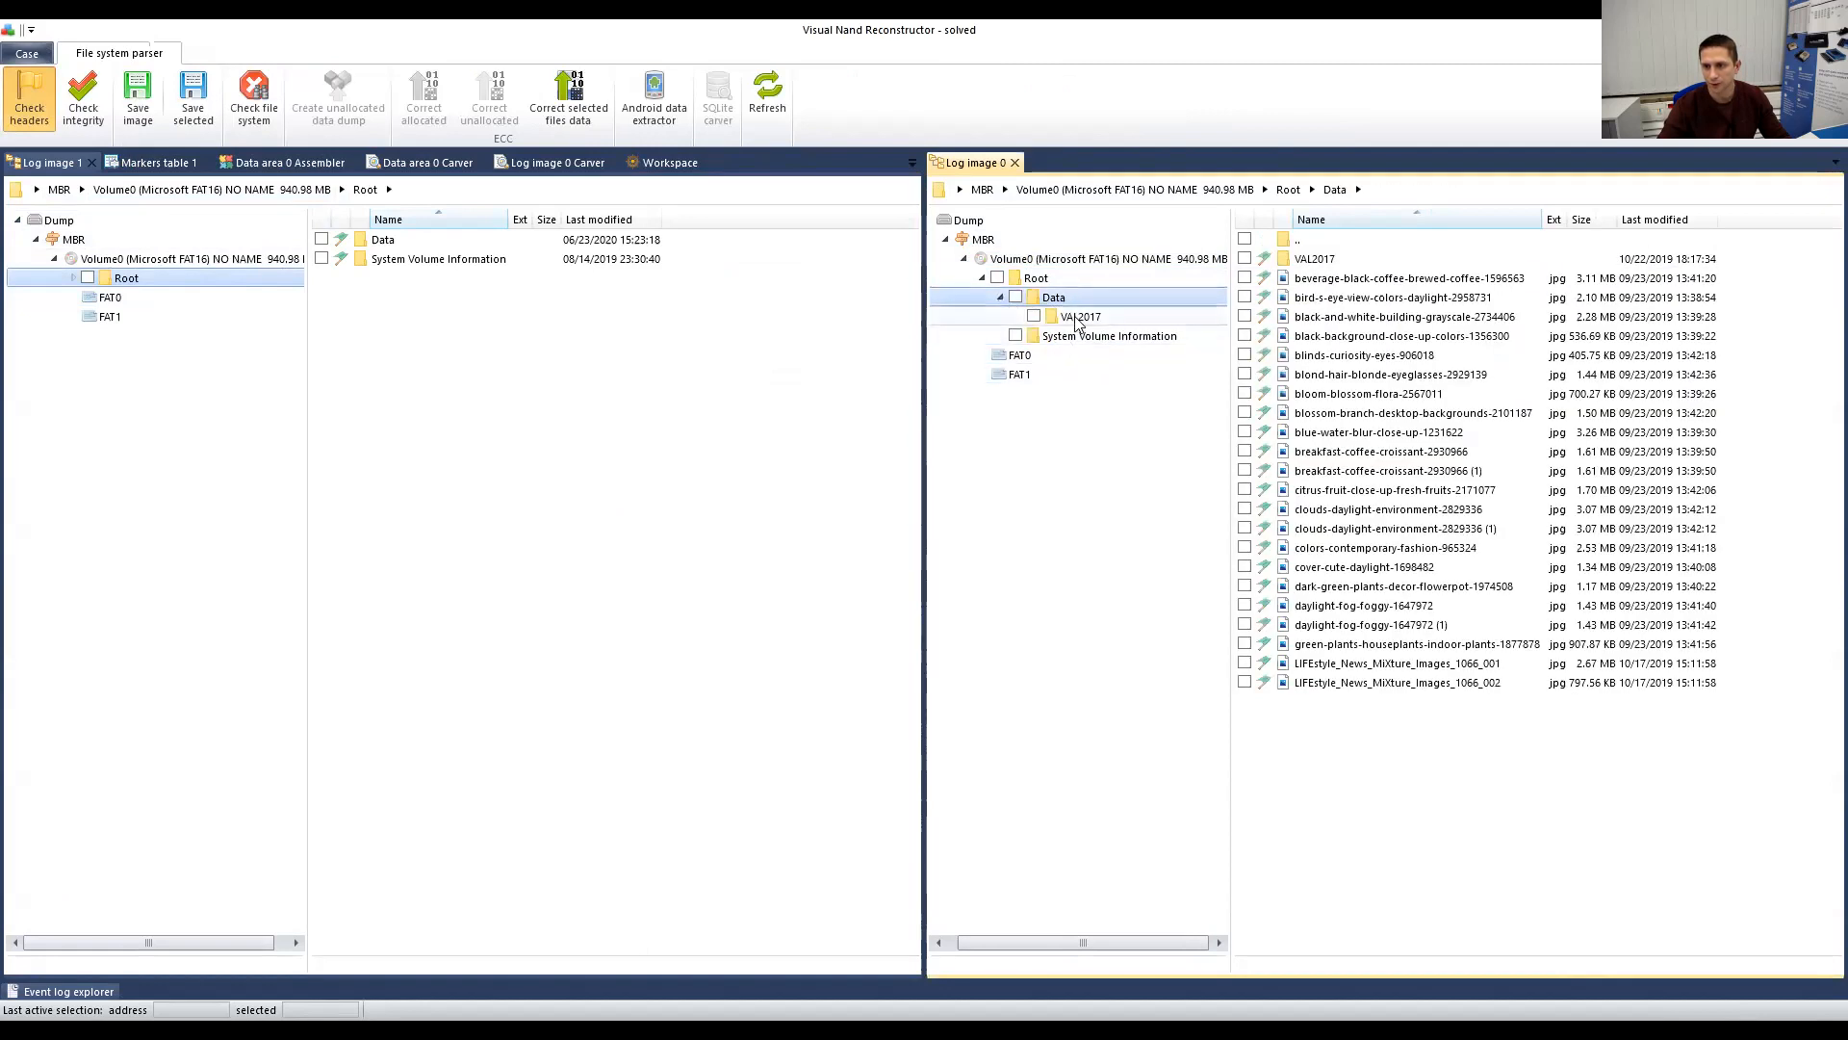
{"action": "left_click", "coordinate": [1076, 317]}
{"action": "left_click", "coordinate": [1034, 299]}
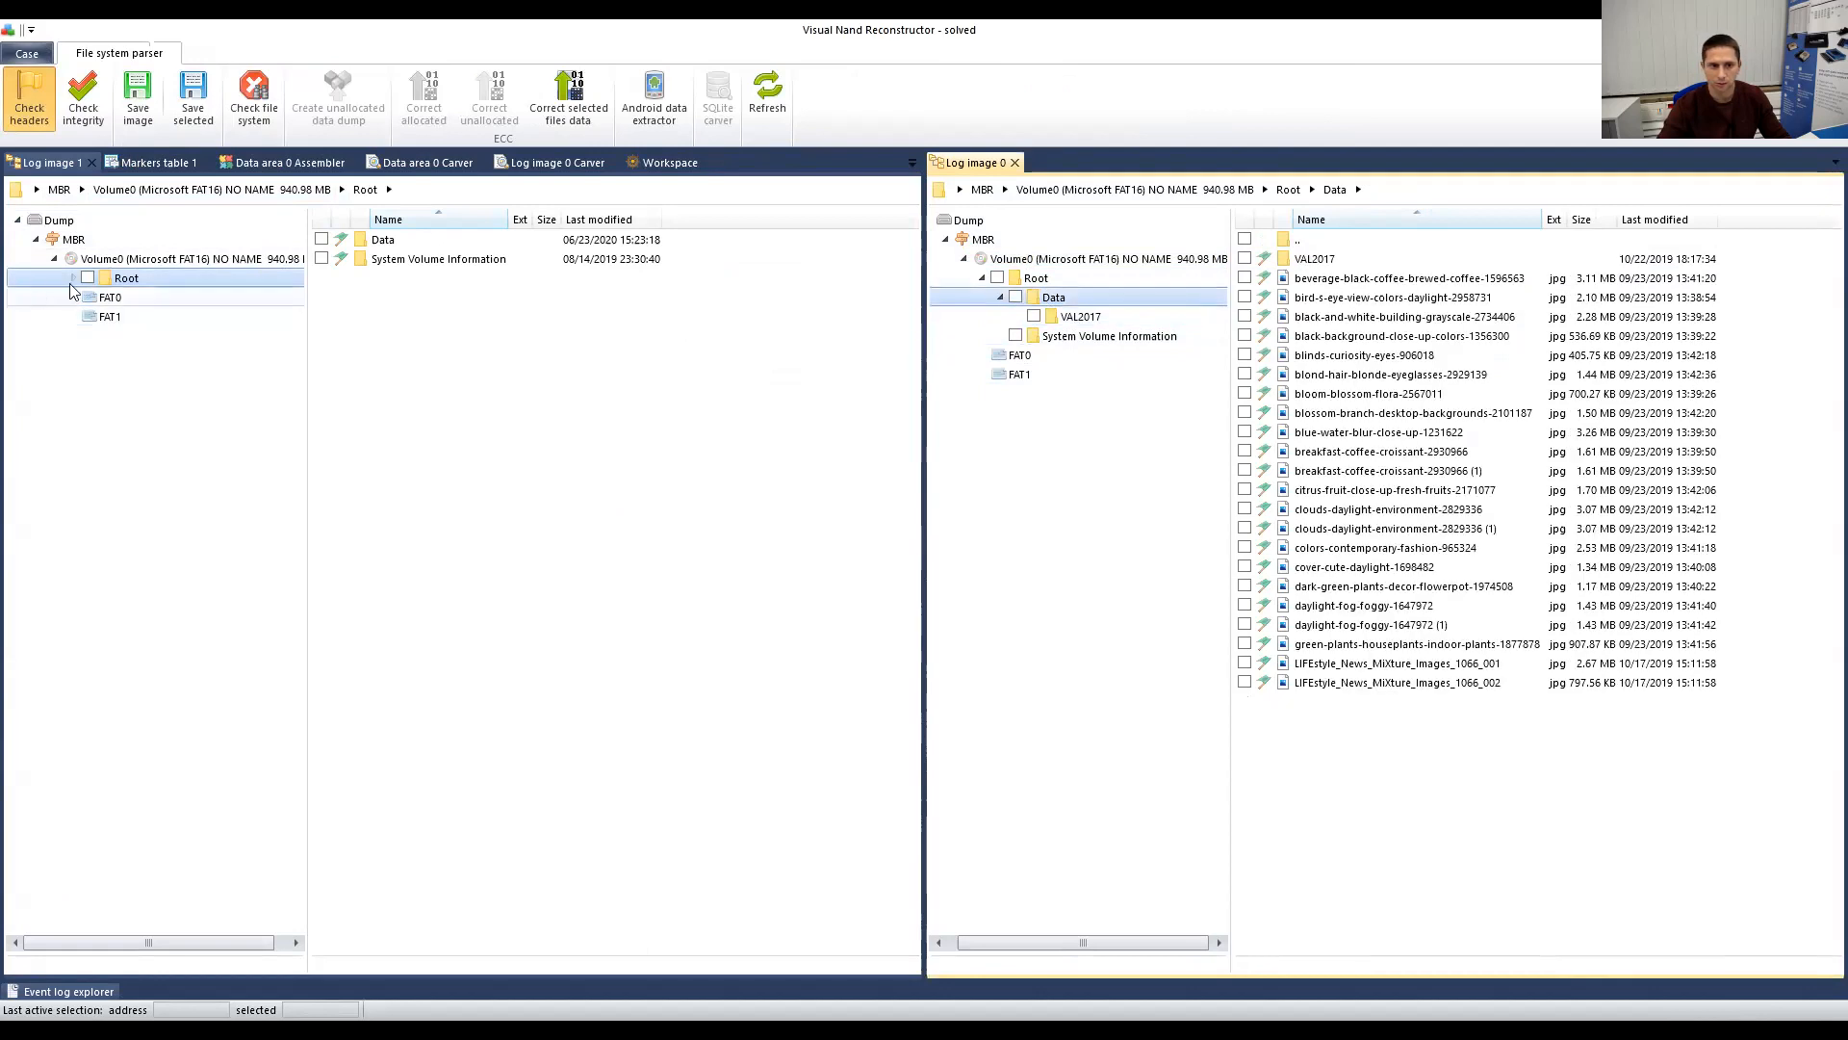
Step: Examine the file header flags in the Data folder of Log image 1 and list its VAL2017 subfolder
{"action": "left_click", "coordinate": [73, 278]}
{"action": "left_click", "coordinate": [140, 298]}
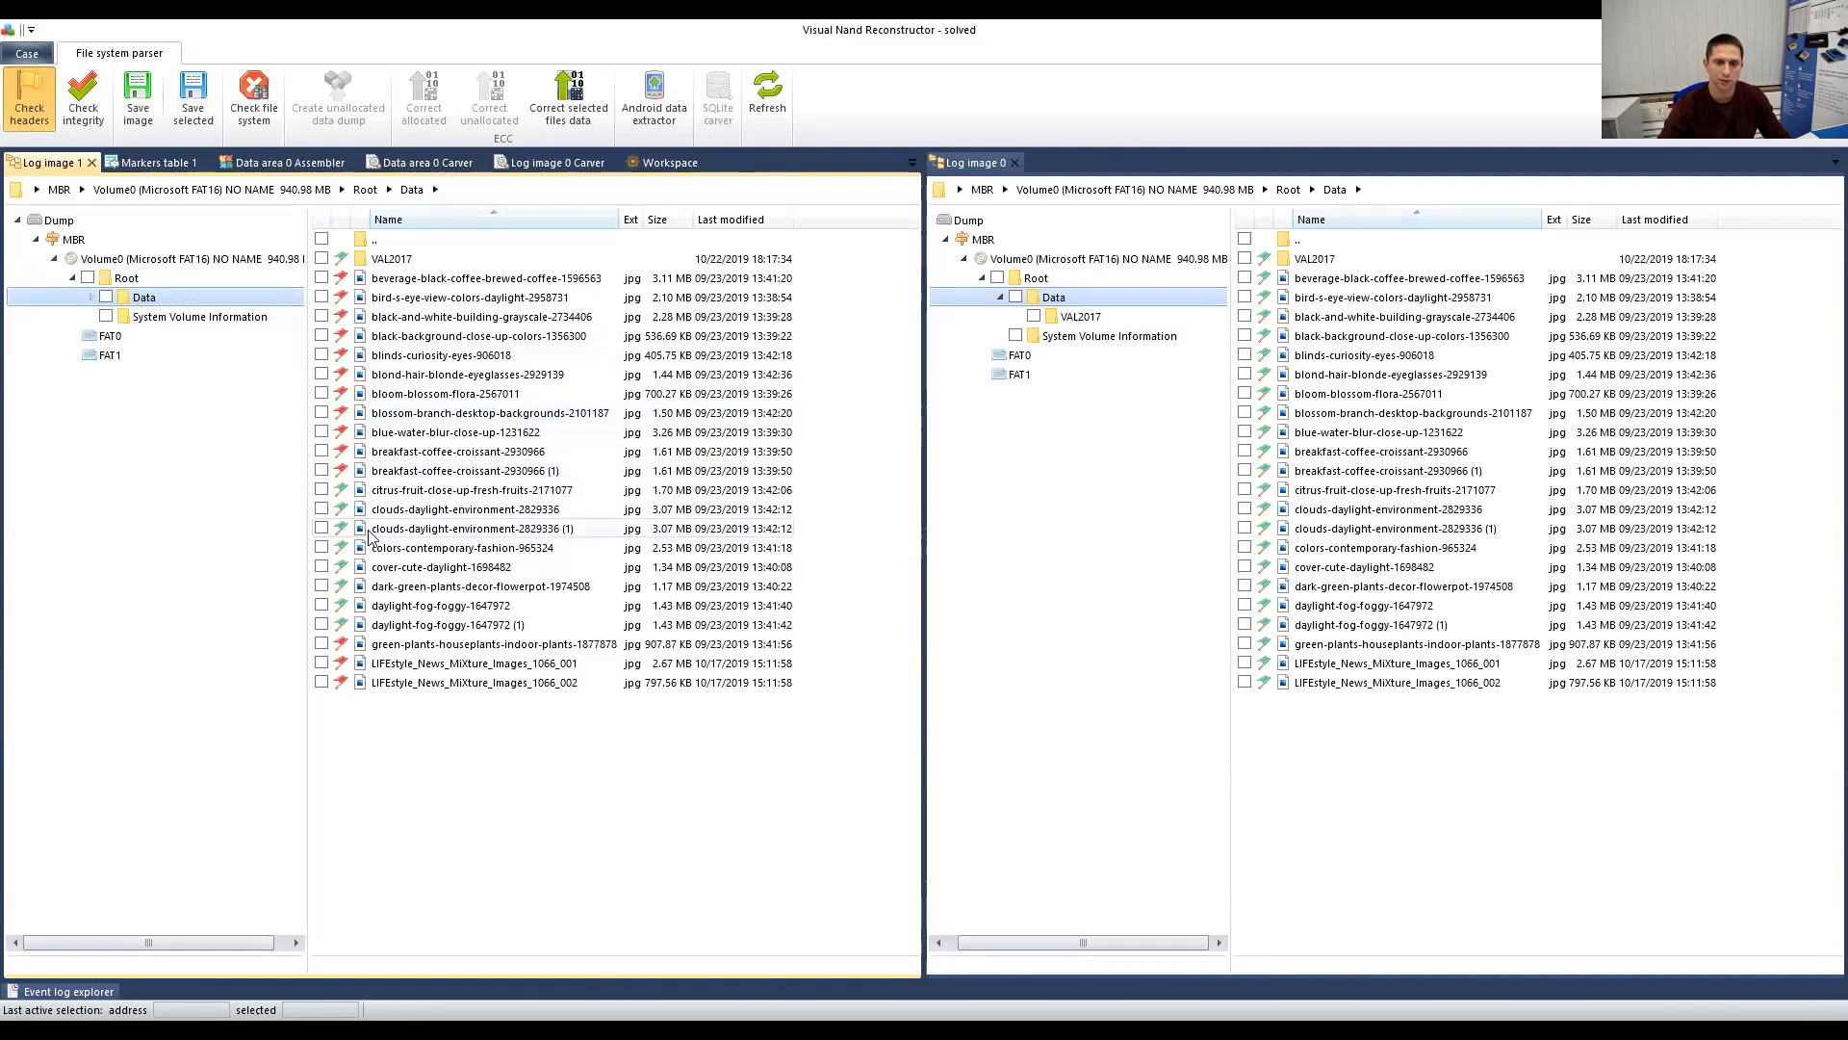
{"action": "left_click", "coordinate": [124, 279]}
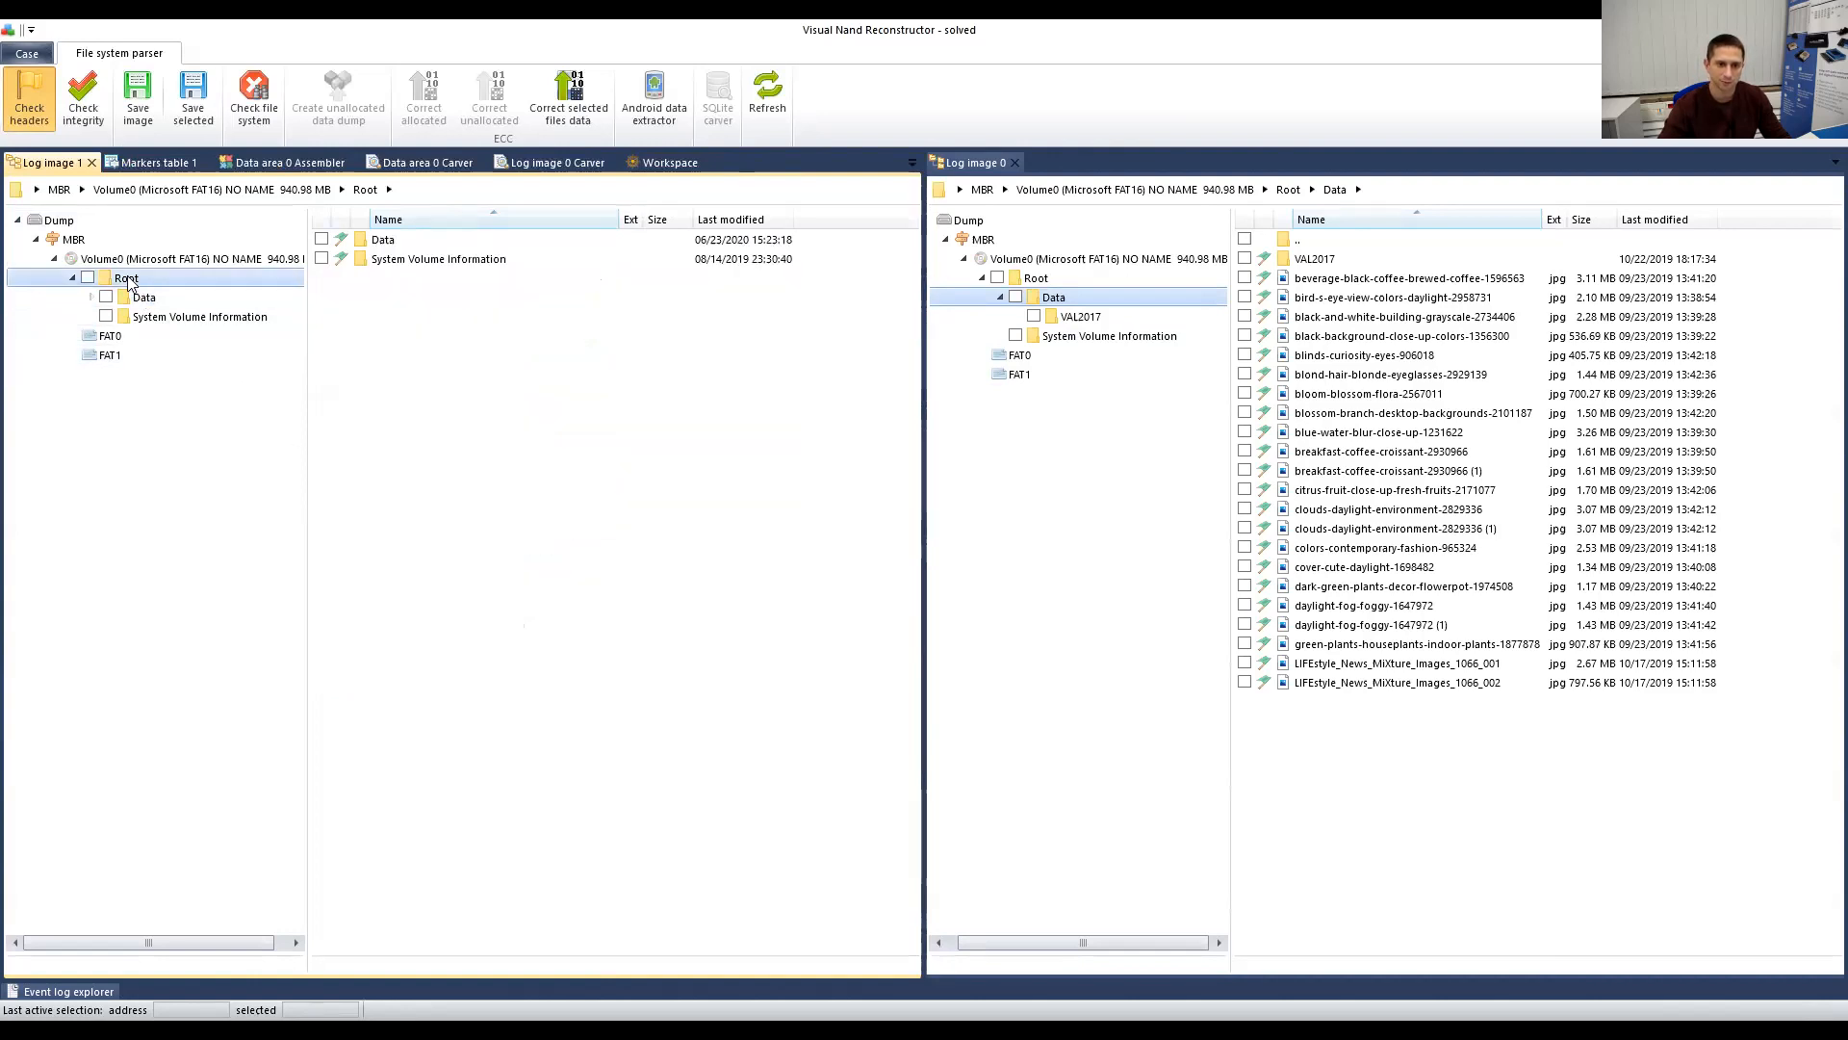
{"action": "left_click", "coordinate": [148, 299]}
{"action": "left_click", "coordinate": [90, 297]}
{"action": "left_click", "coordinate": [165, 317]}
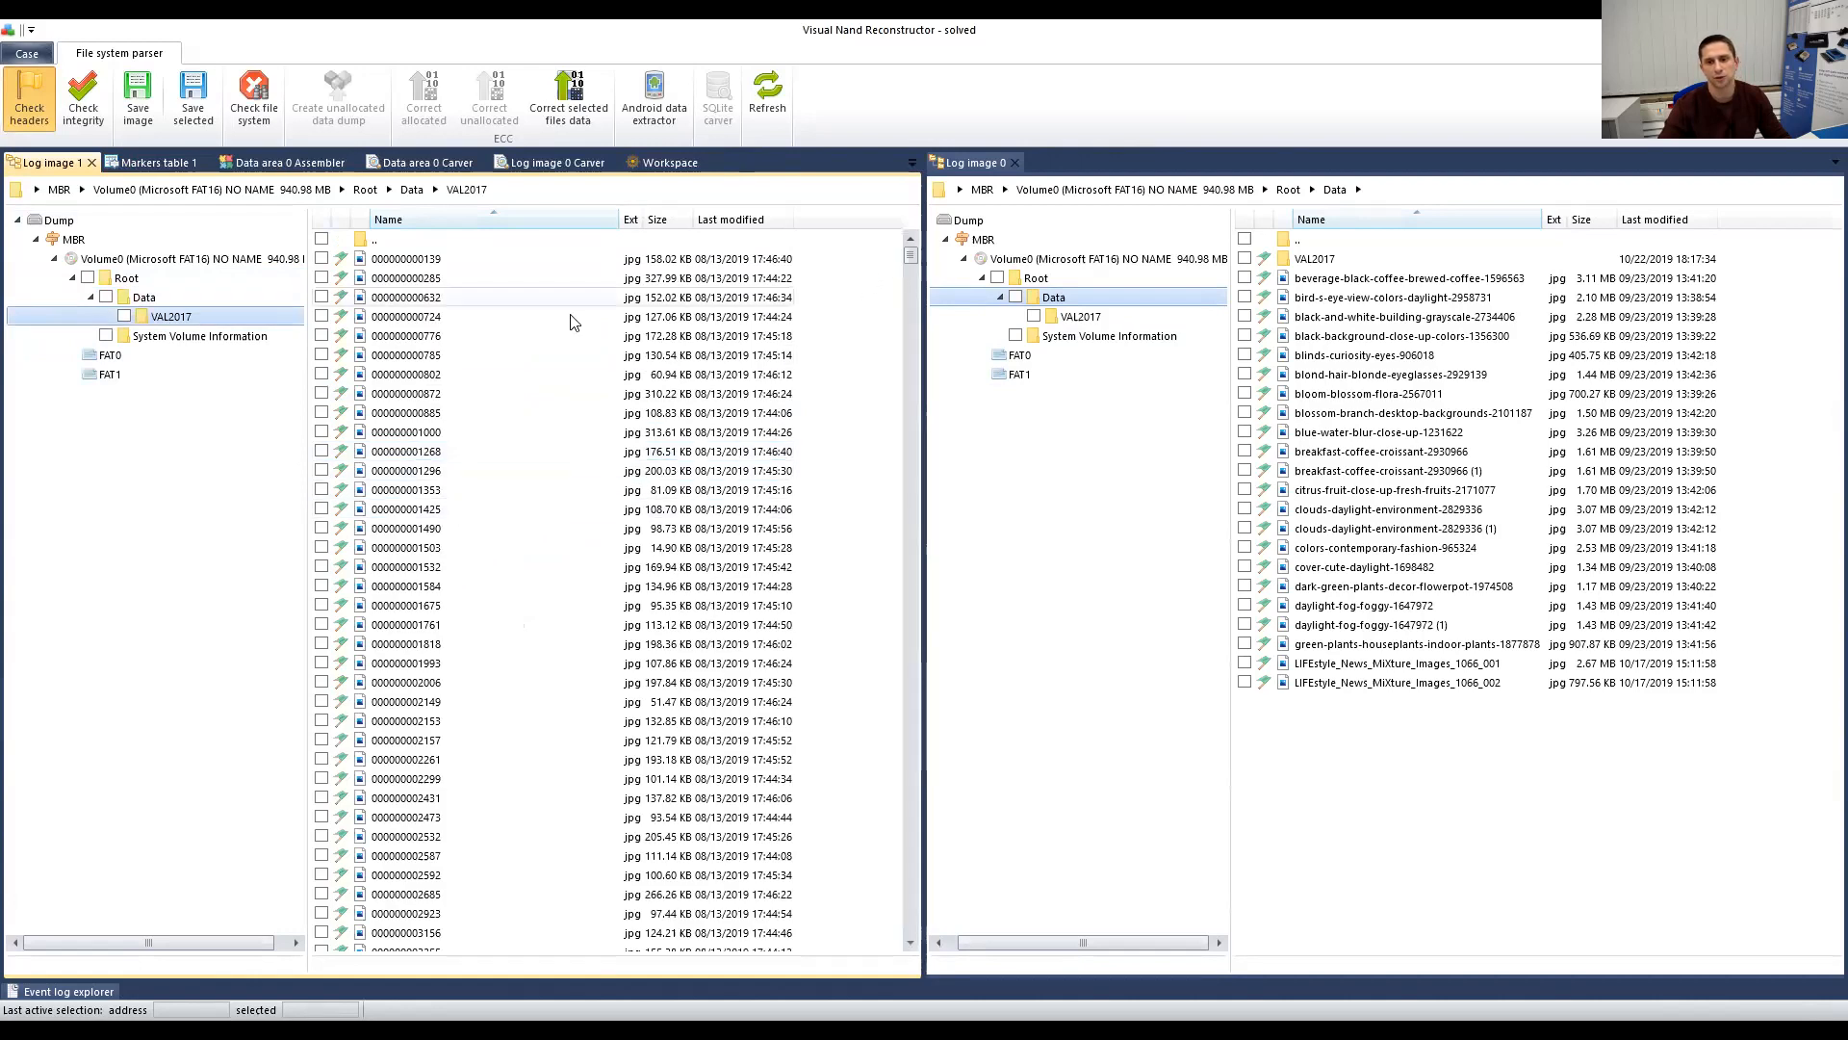
{"action": "mouse_move", "coordinate": [906, 252]}
{"action": "left_mouse_down"}
{"action": "mouse_move", "coordinate": [911, 778]}
{"action": "mouse_move", "coordinate": [911, 255]}
{"action": "left_mouse_up"}
Step: Show VAL2017 in Log image 0 as well and check the record and data start of several files against Log image 1
{"action": "left_click", "coordinate": [1080, 316]}
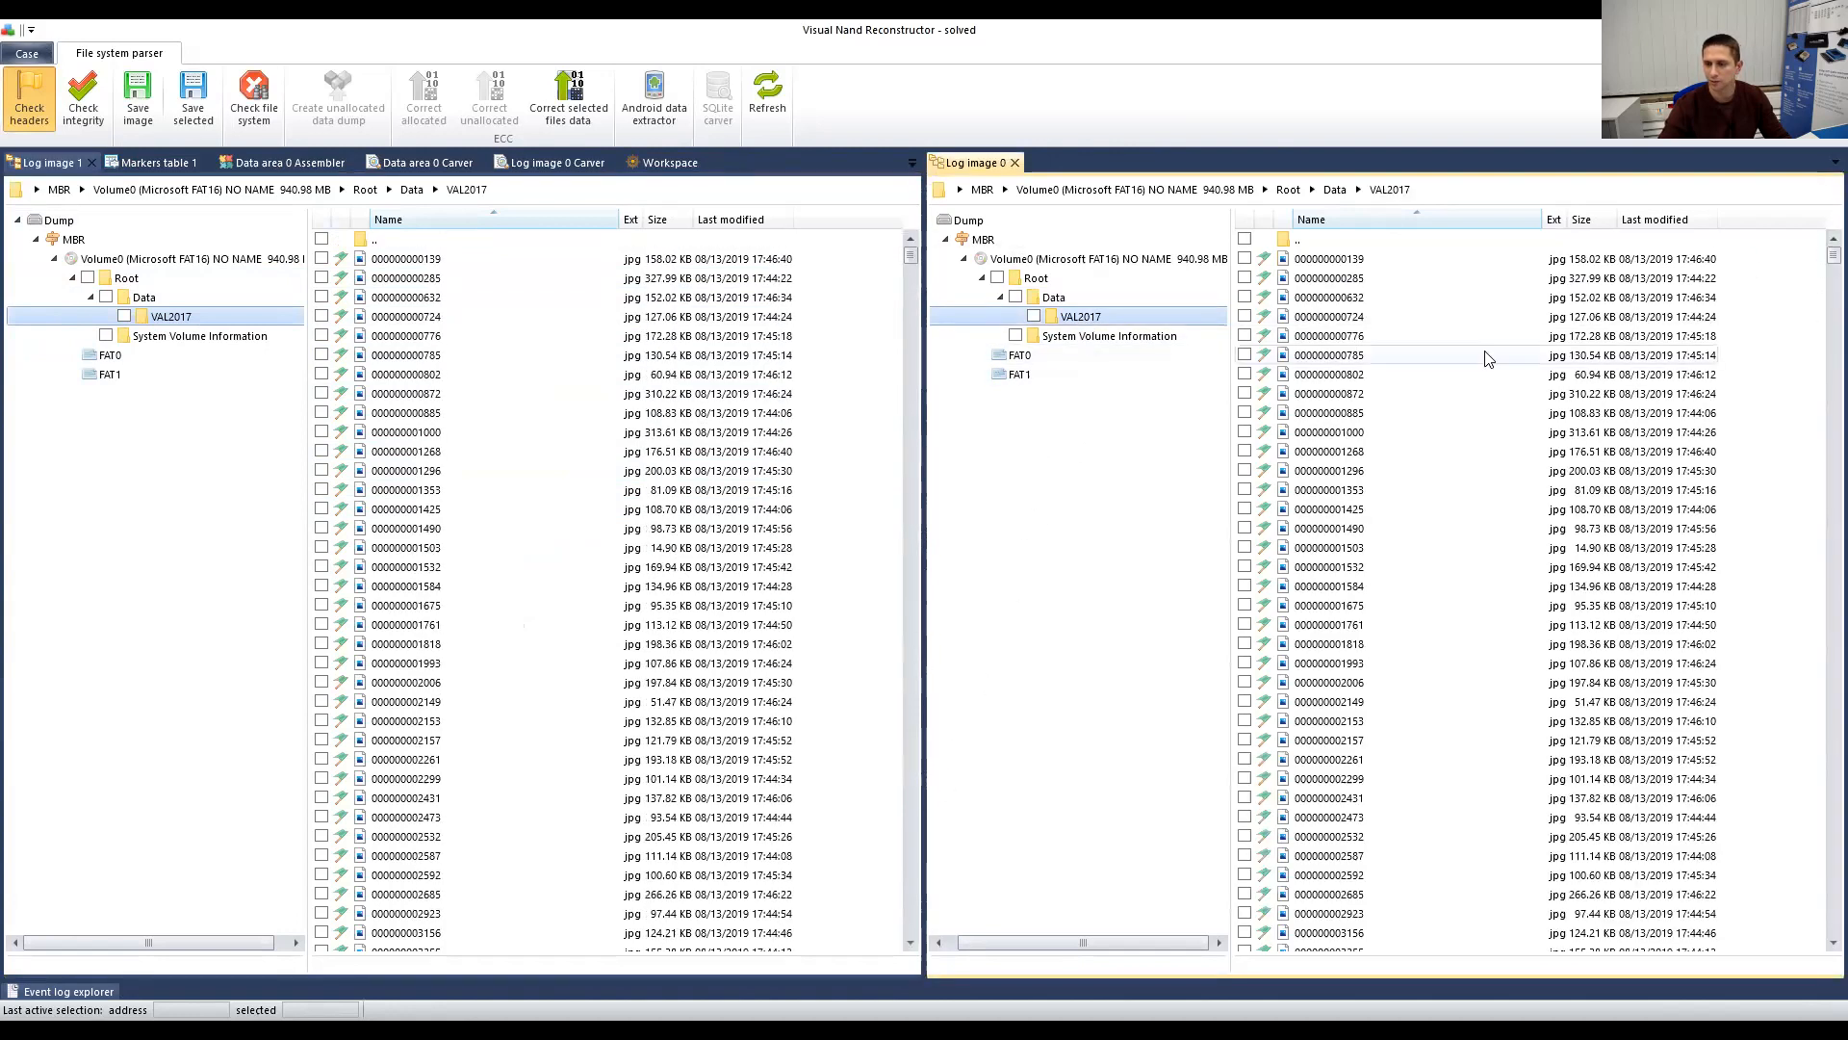
{"action": "left_click", "coordinate": [1339, 259]}
{"action": "left_click_drag", "start_coordinate": [444, 278], "coordinate": [414, 721]}
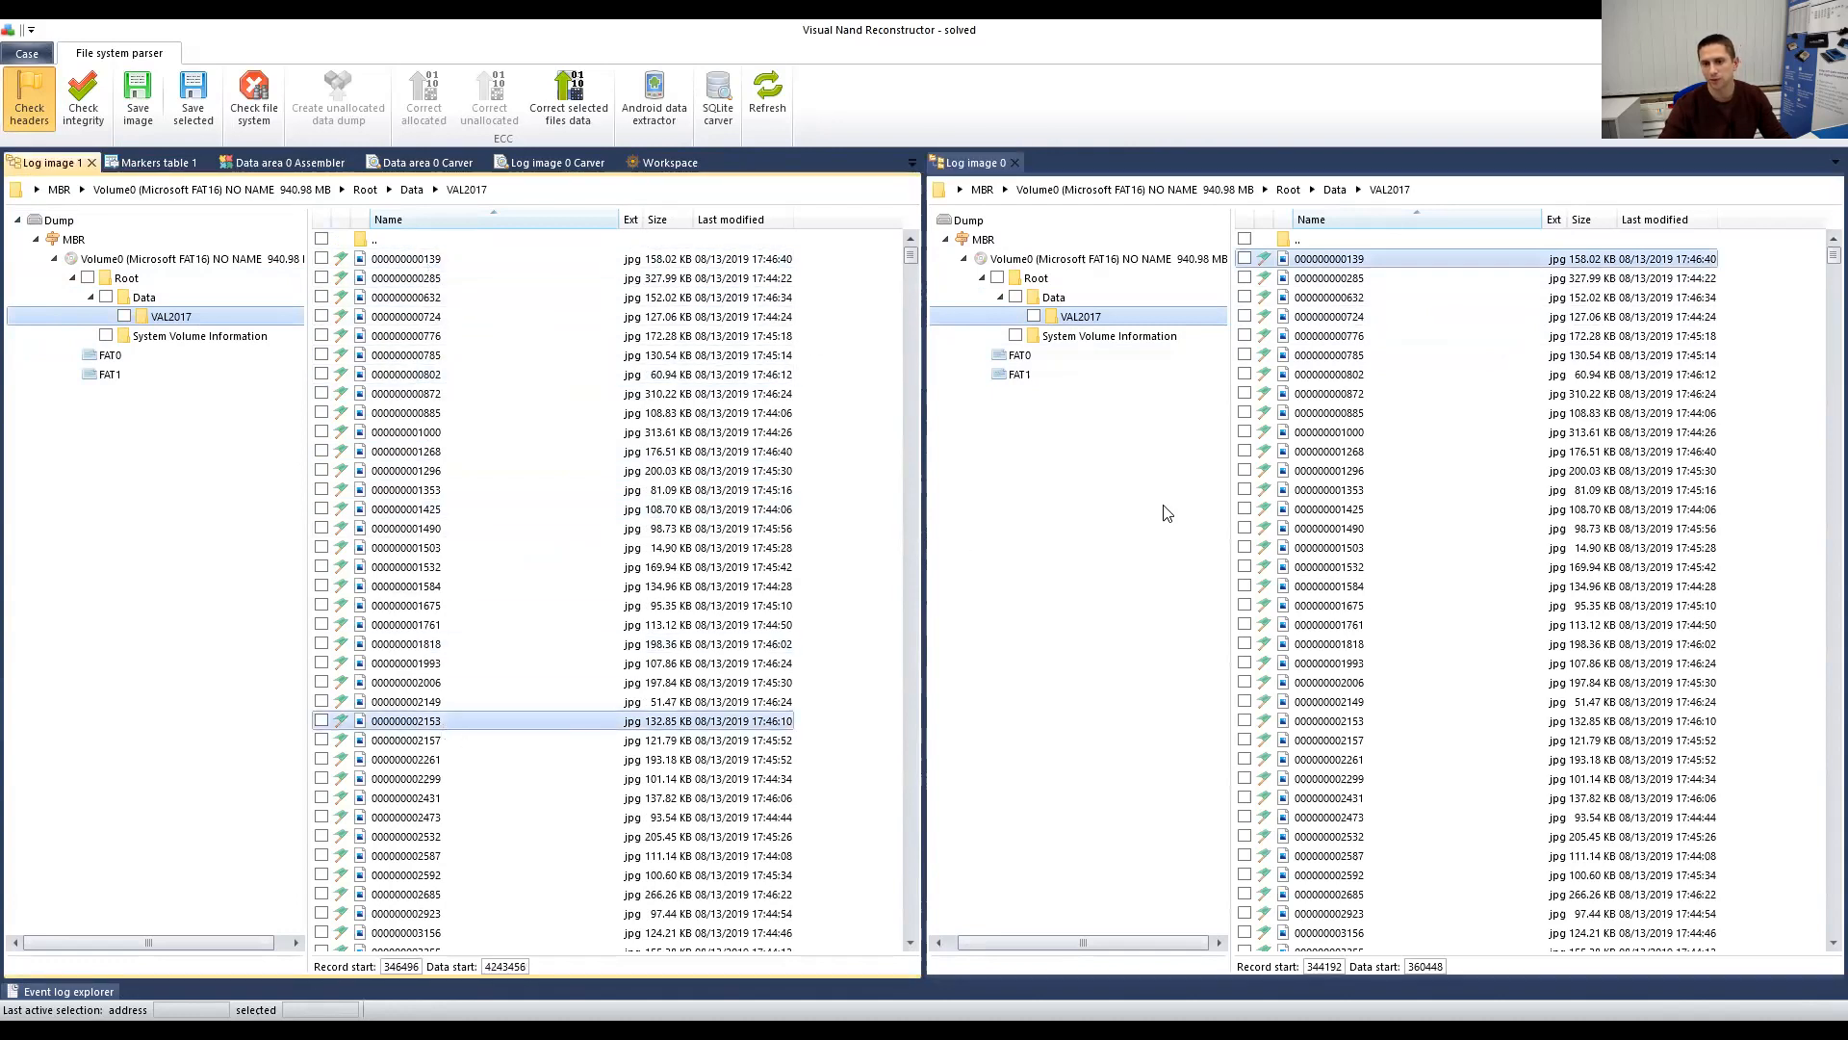
{"action": "scroll", "coordinate": [428, 683], "scroll_direction": "down", "scroll_amount": 20}
{"action": "left_click_drag", "start_coordinate": [904, 283], "coordinate": [911, 366]}
{"action": "left_click", "coordinate": [424, 395]}
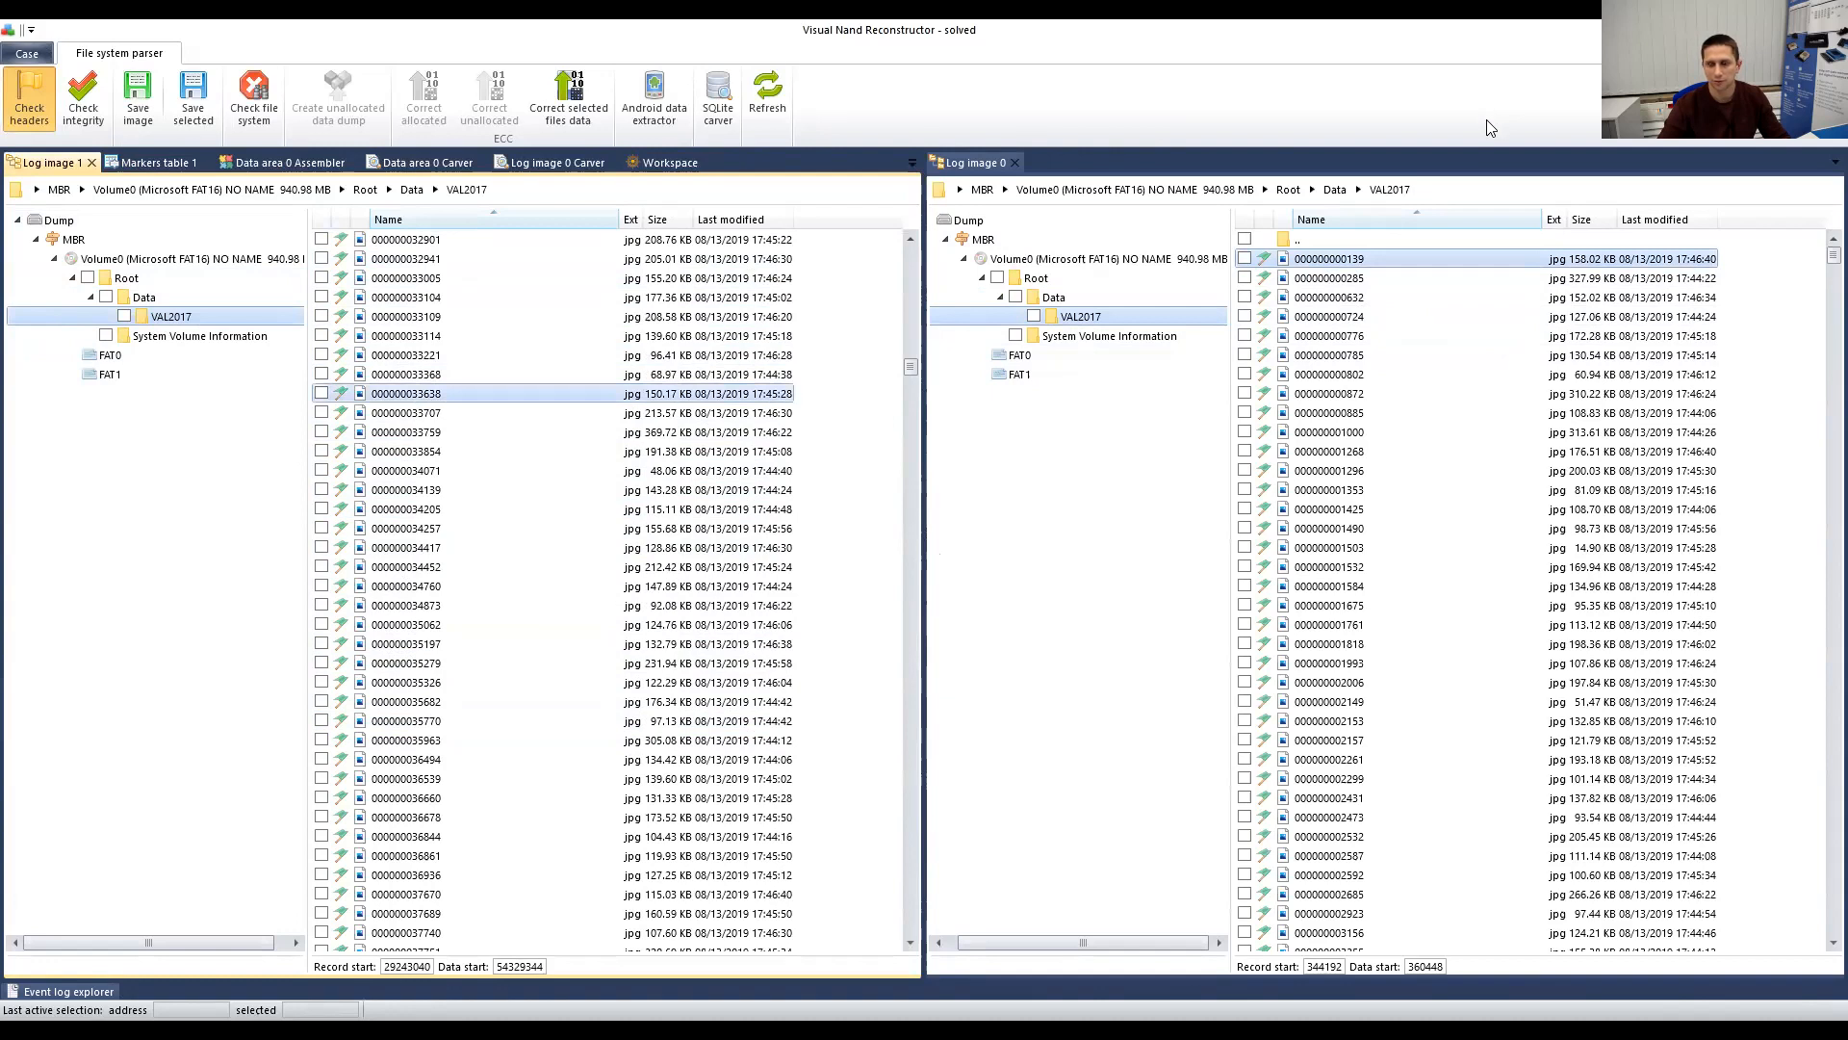
{"action": "scroll", "coordinate": [428, 577], "scroll_direction": "down", "scroll_amount": 7}
{"action": "left_click", "coordinate": [433, 568]}
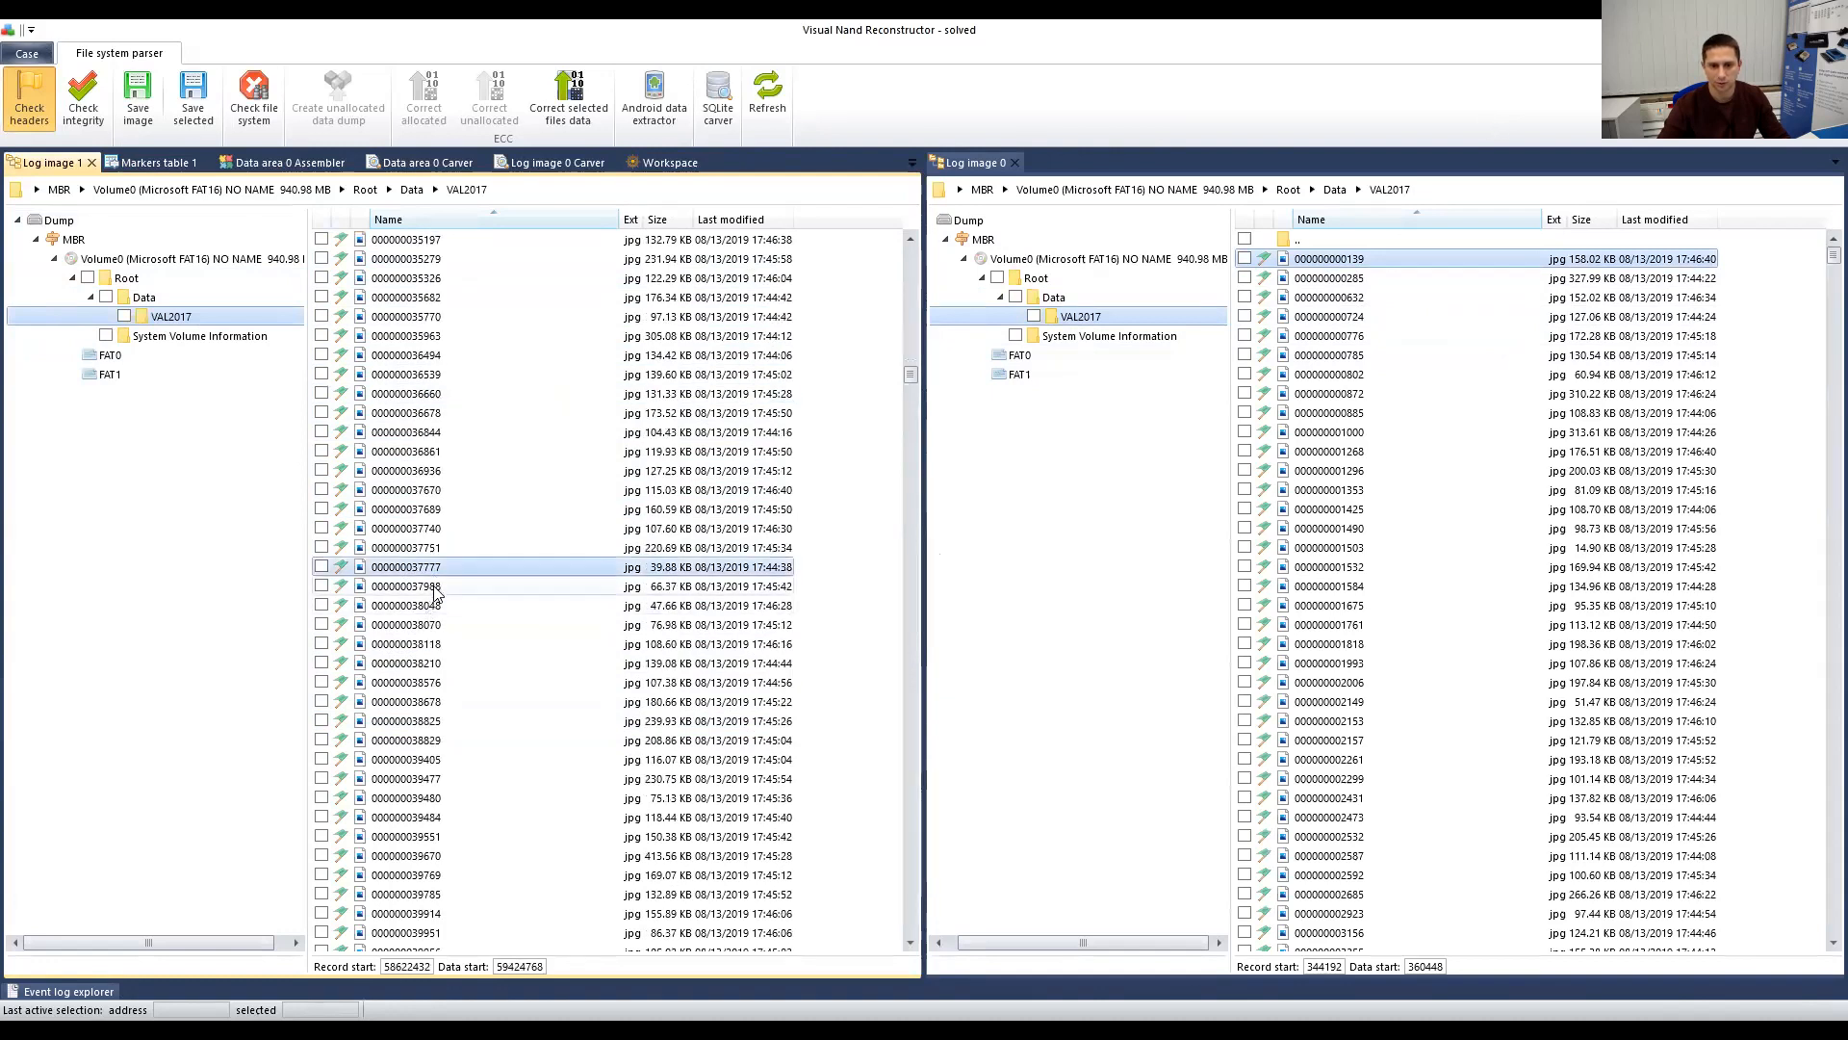
{"action": "scroll", "coordinate": [435, 594], "scroll_direction": "down", "scroll_amount": 9}
{"action": "left_click", "coordinate": [416, 568]}
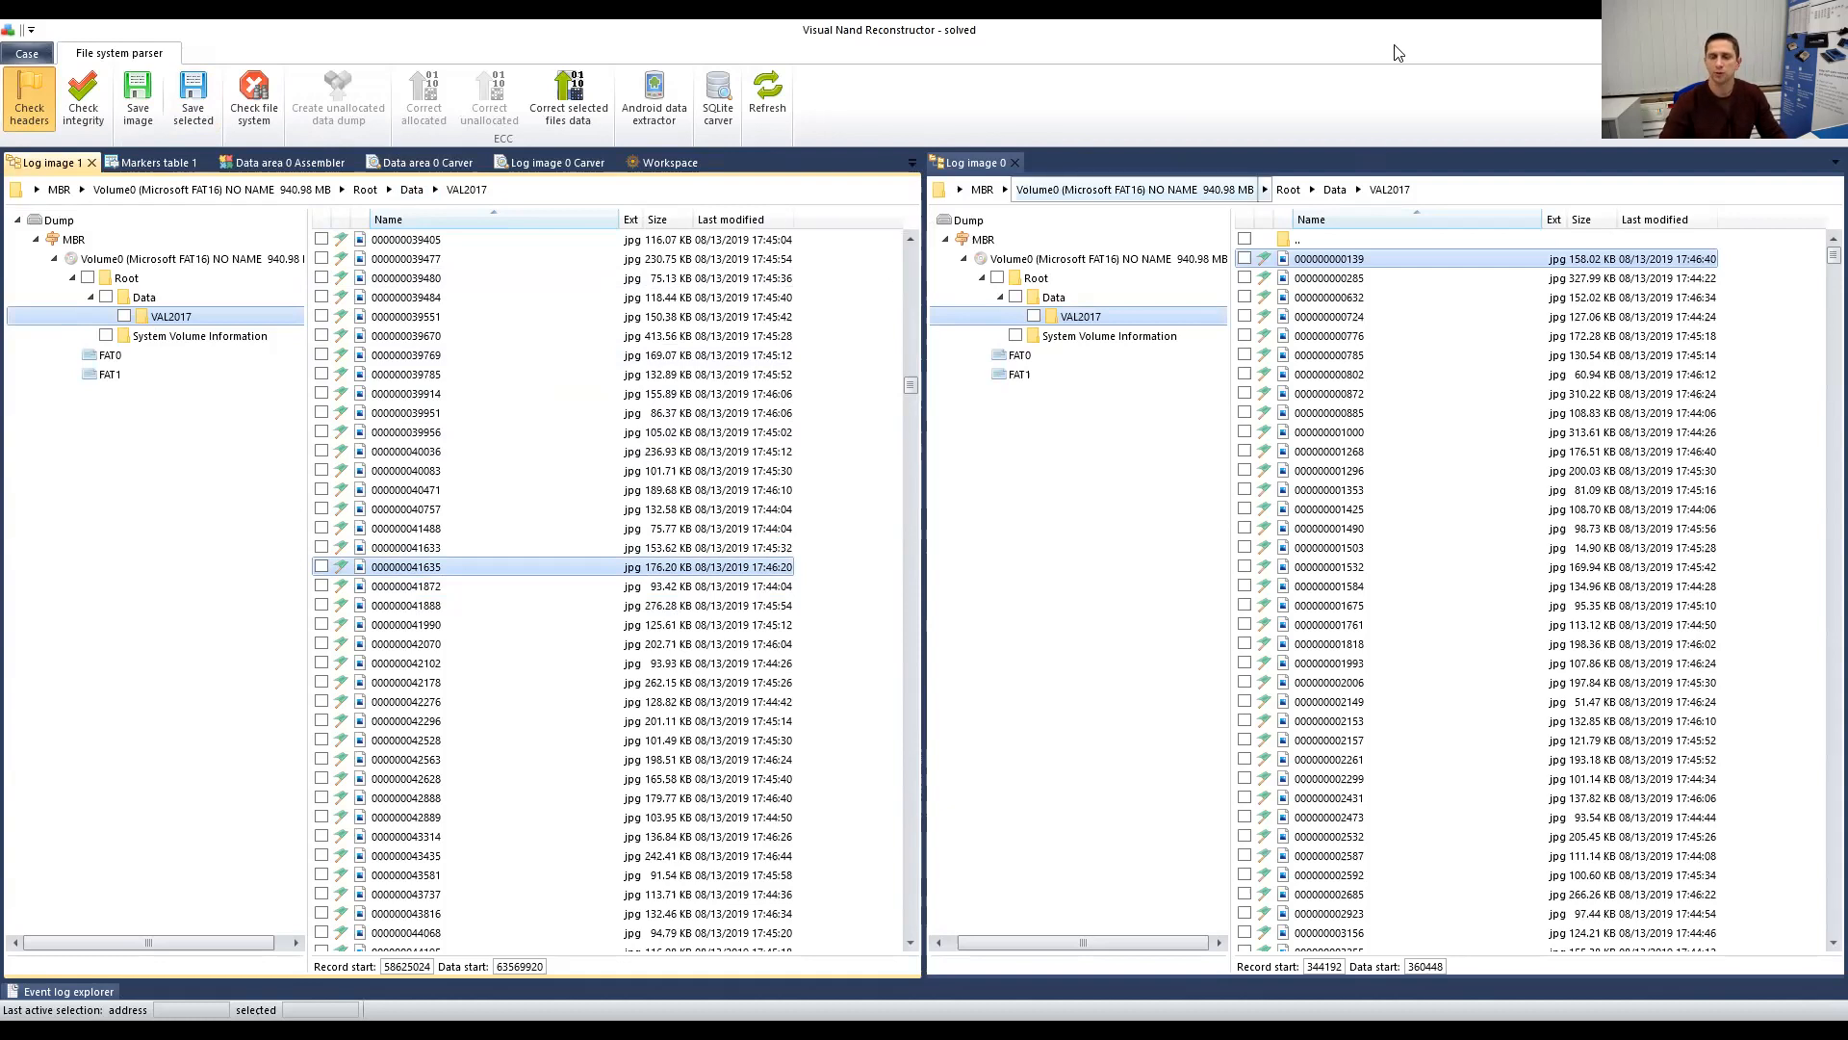
{"action": "left_click", "coordinate": [663, 163]}
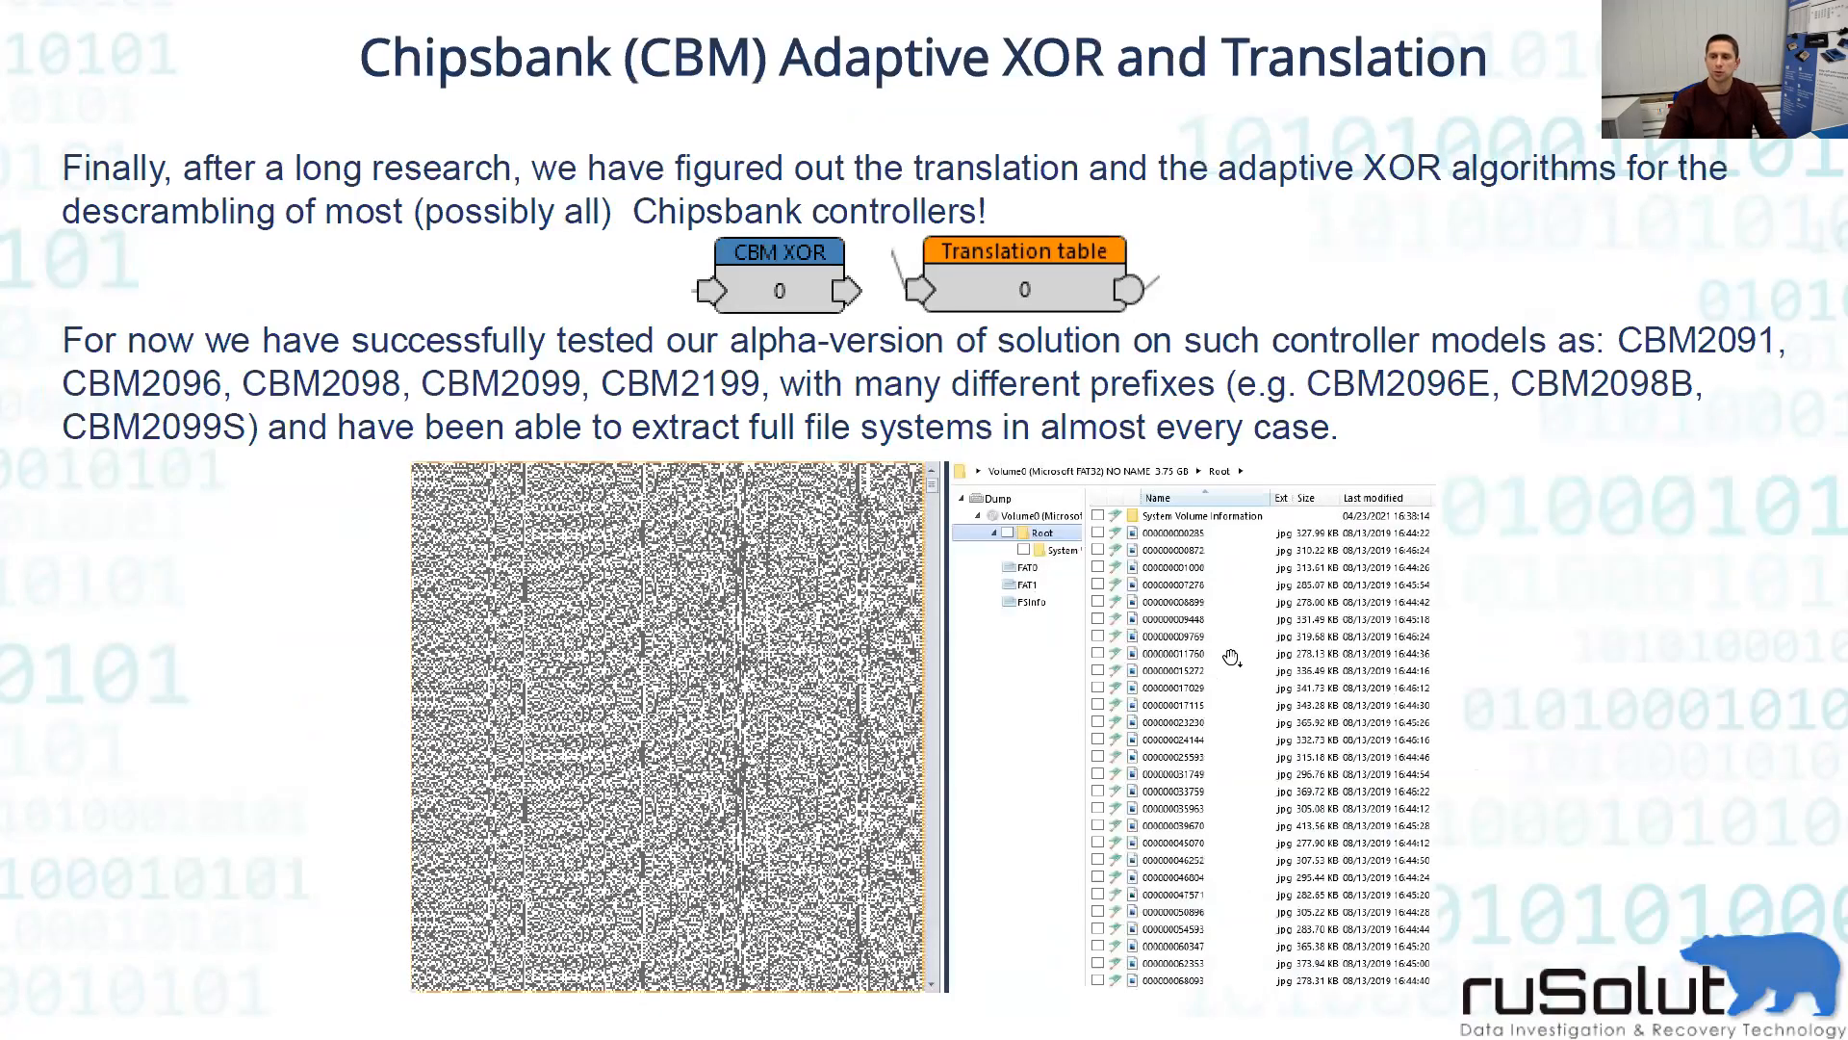
{"action": "key", "text": "Right"}
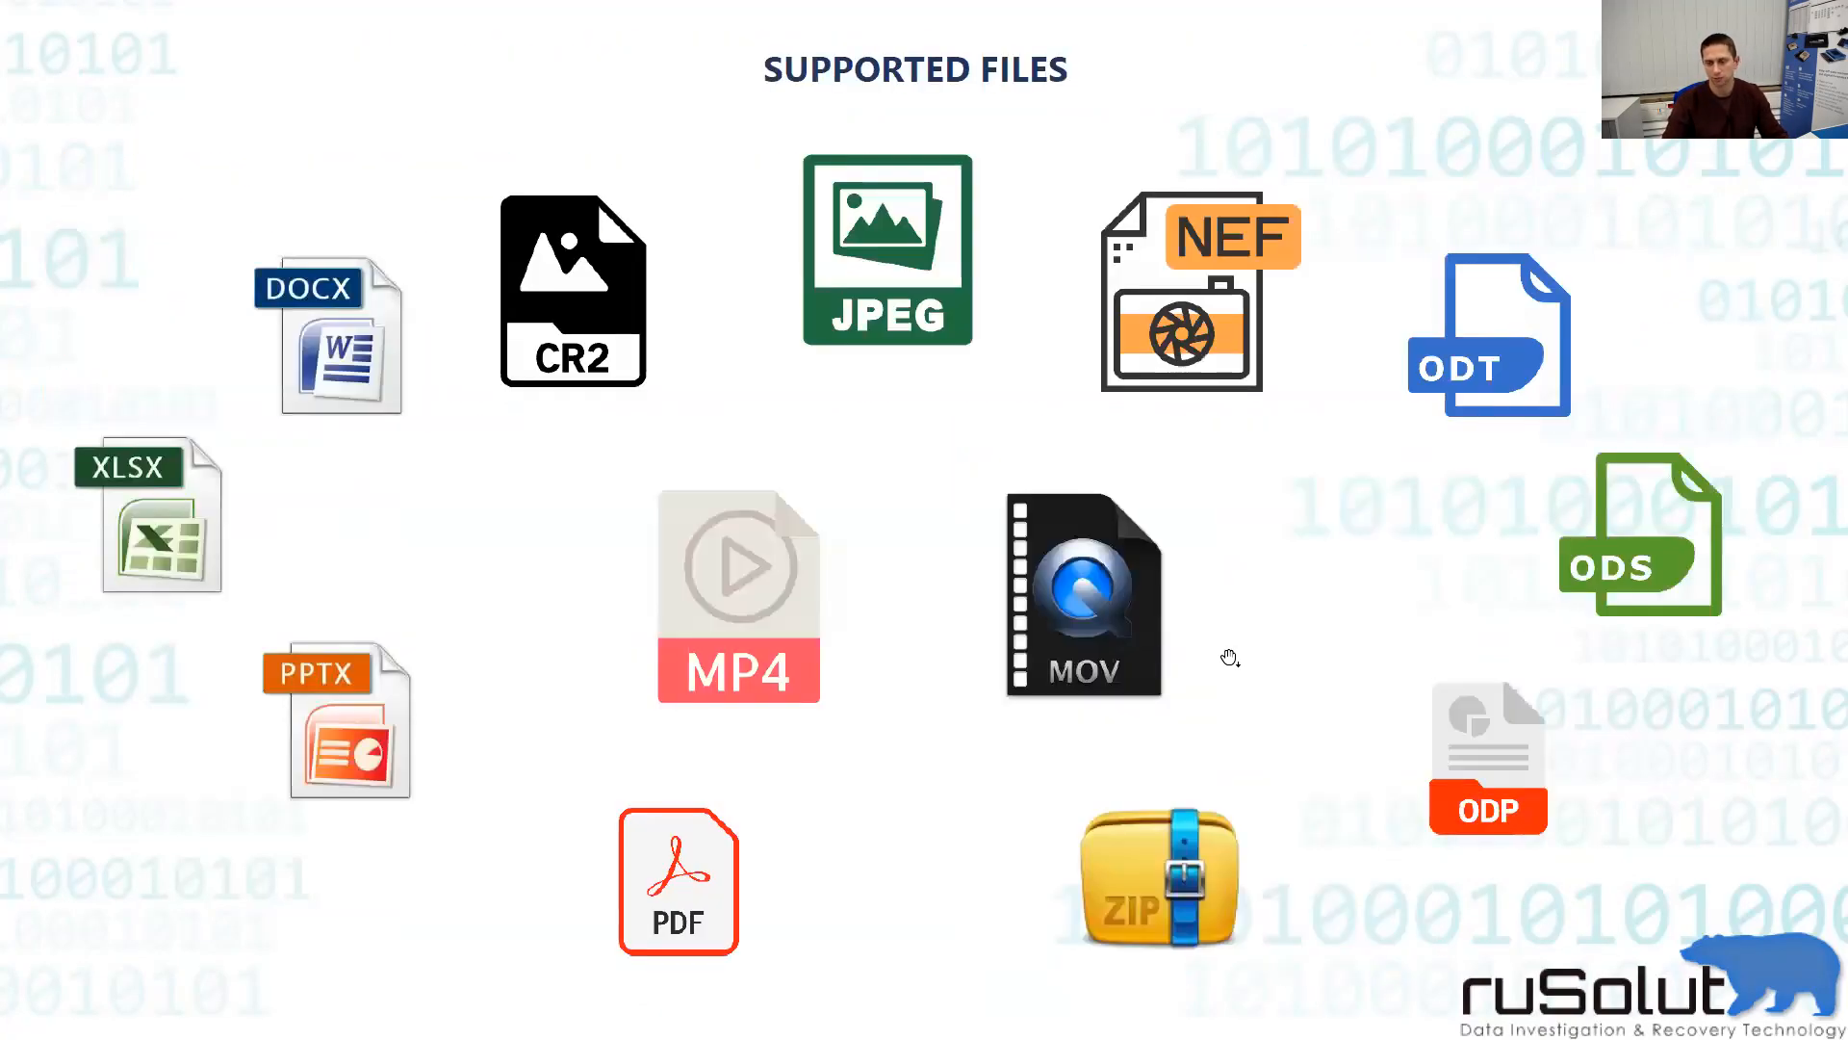